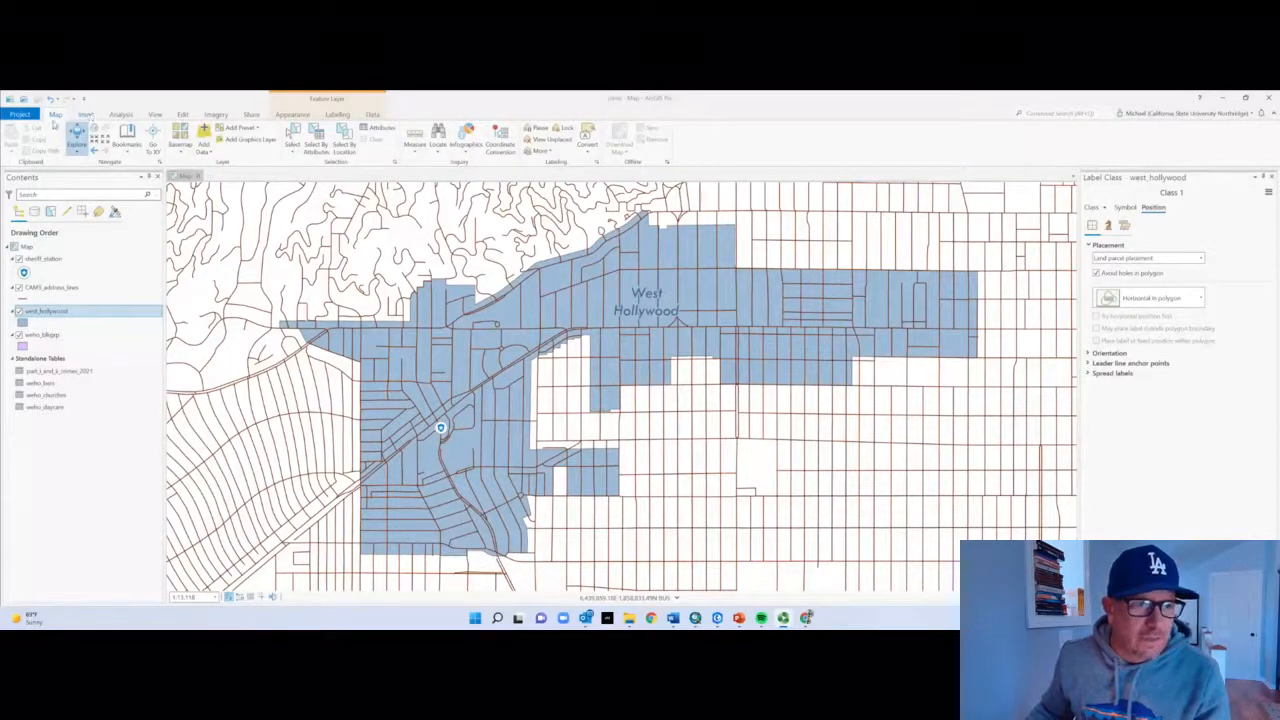
Open the project catalog, refresh its databases, and expand the crime folder to list its contents
left_click(87, 115)
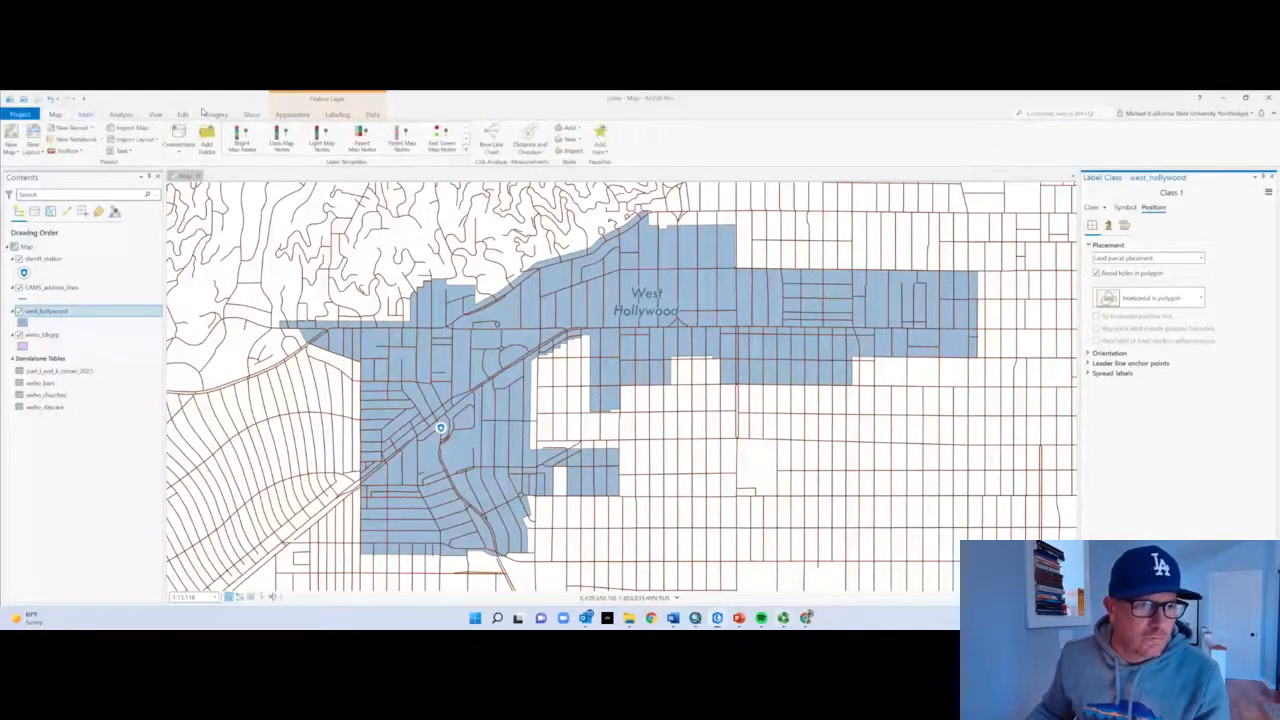
left_click(154, 115)
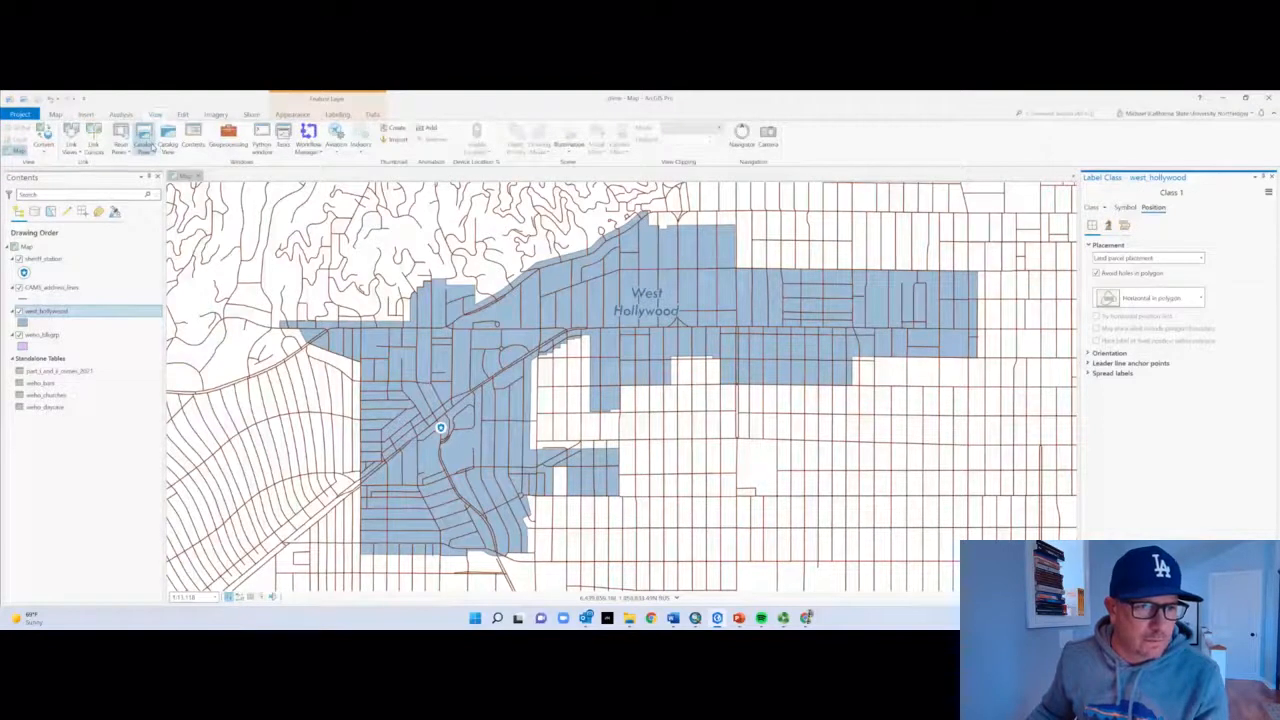
left_click(145, 146)
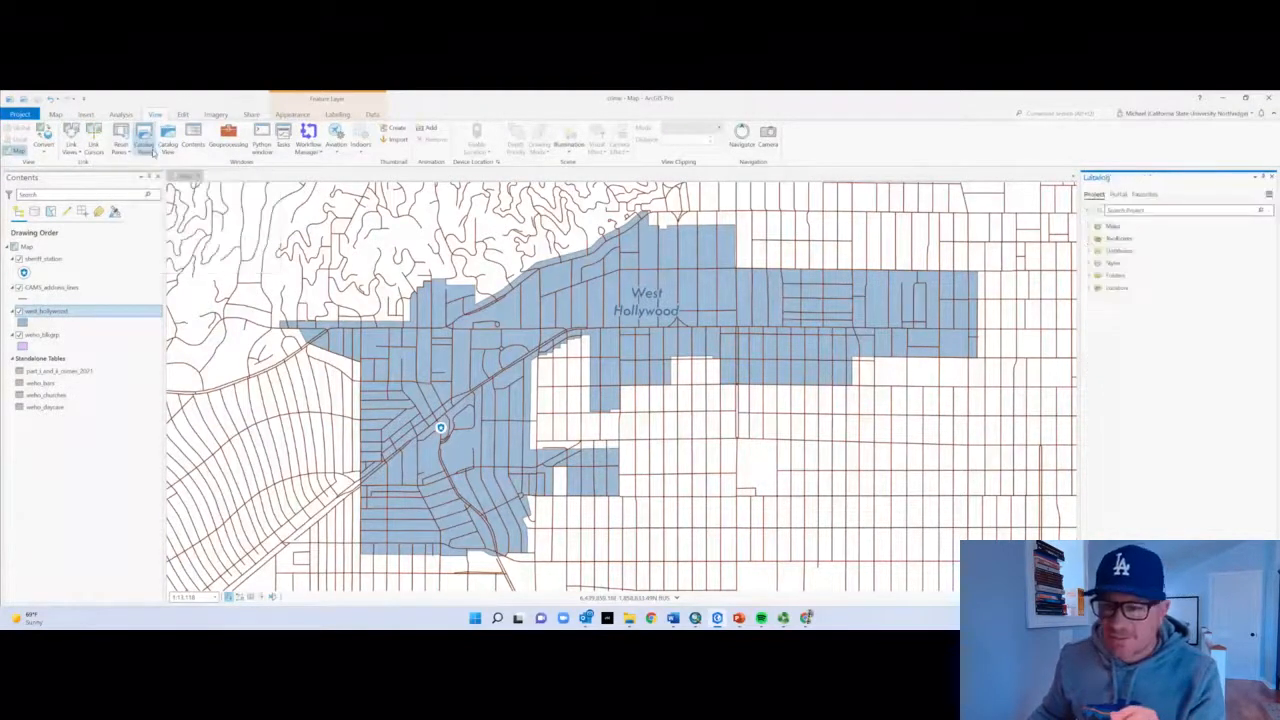
left_click(1088, 251)
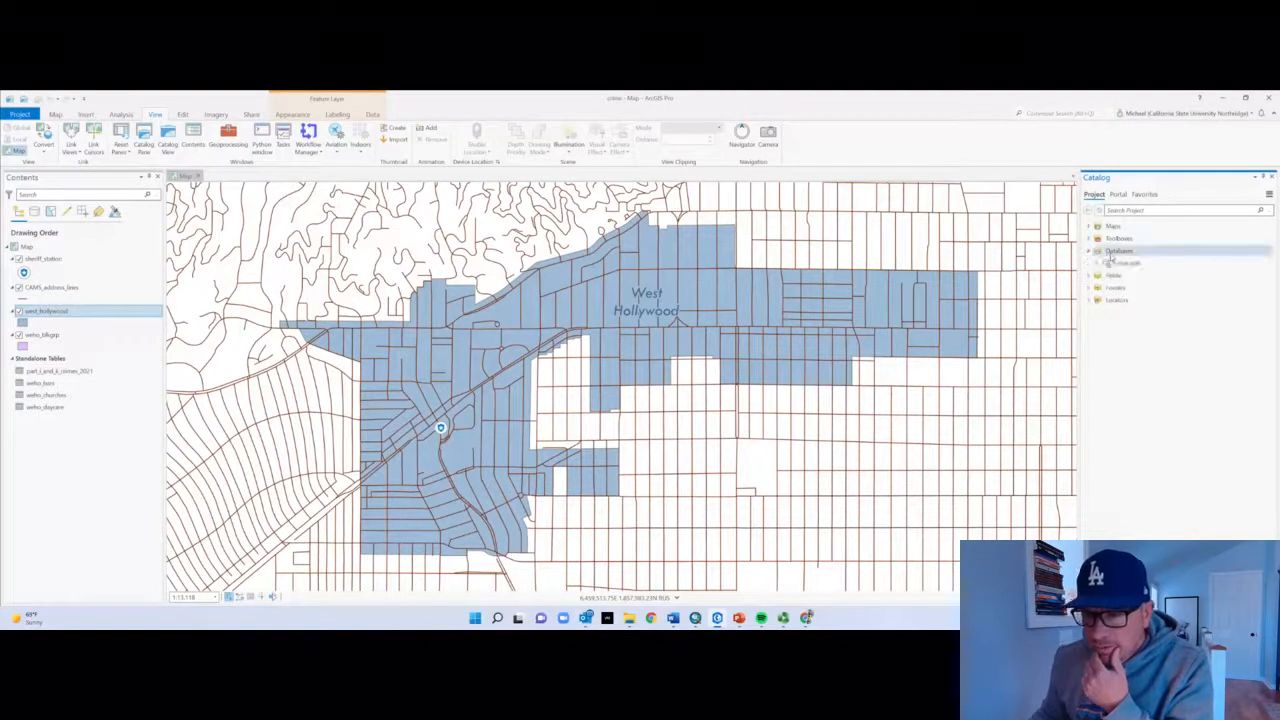
right_click(1115, 251)
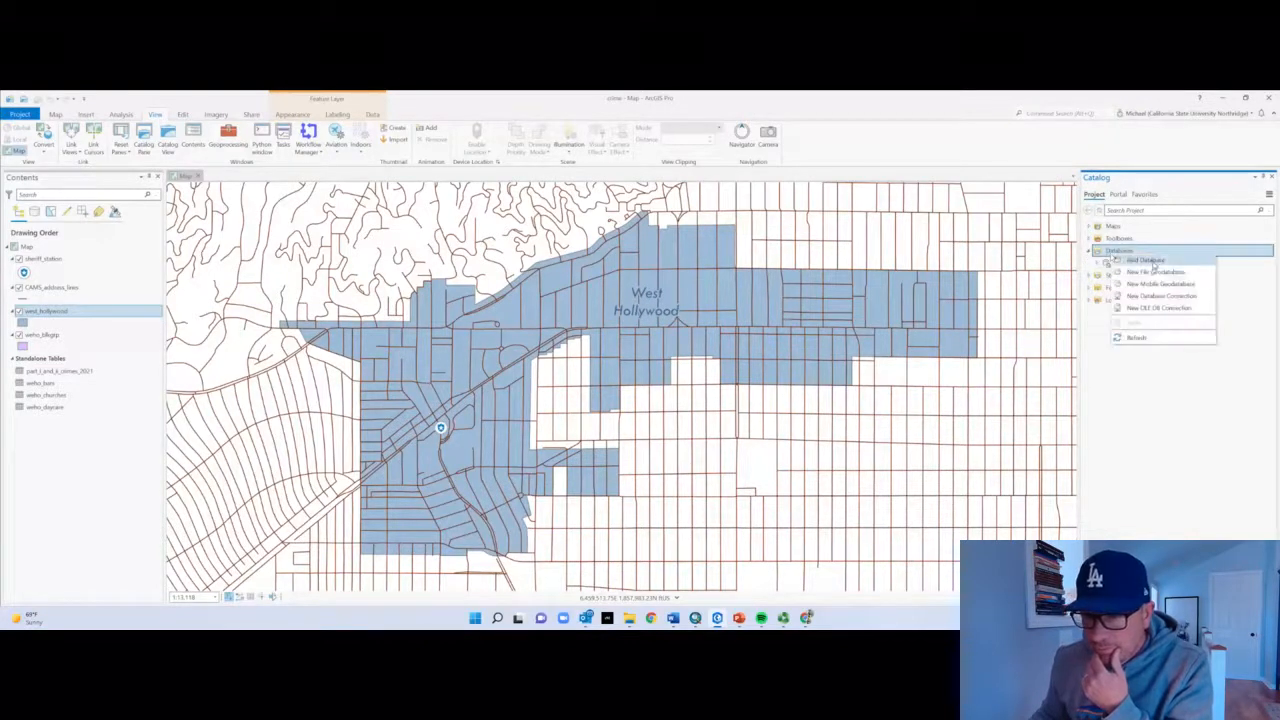
left_click(1138, 337)
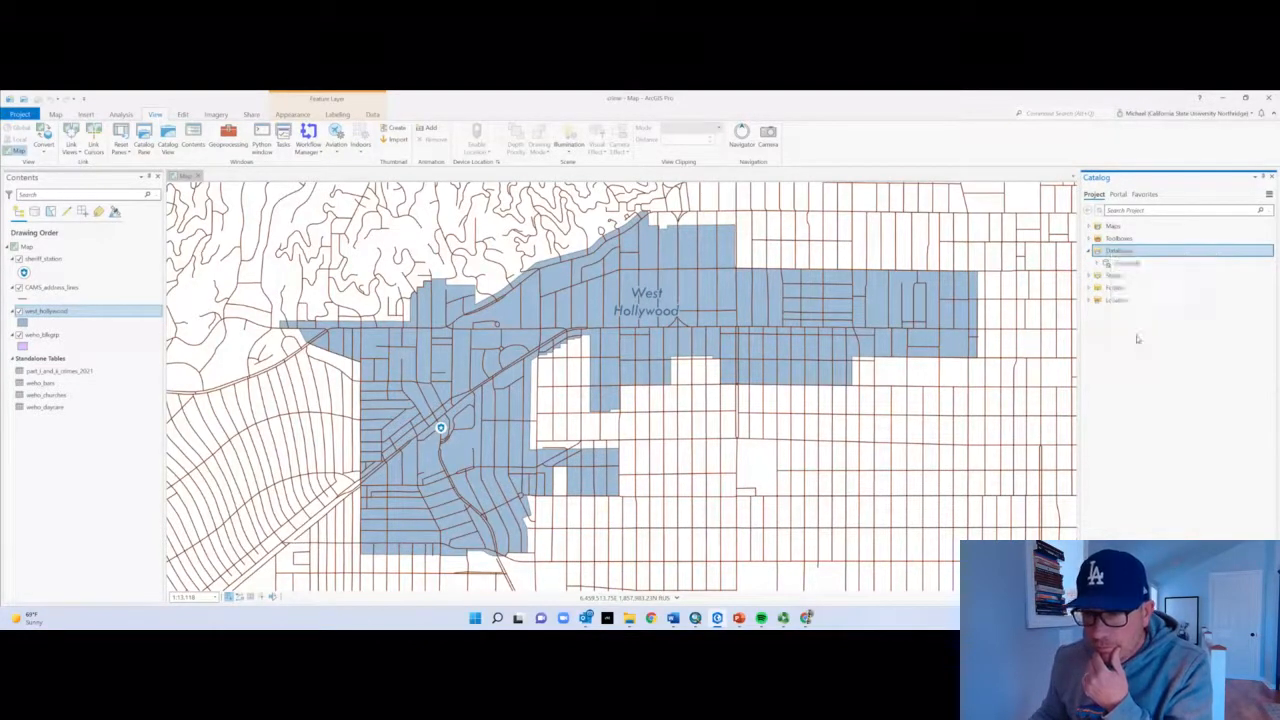
left_click(1089, 288)
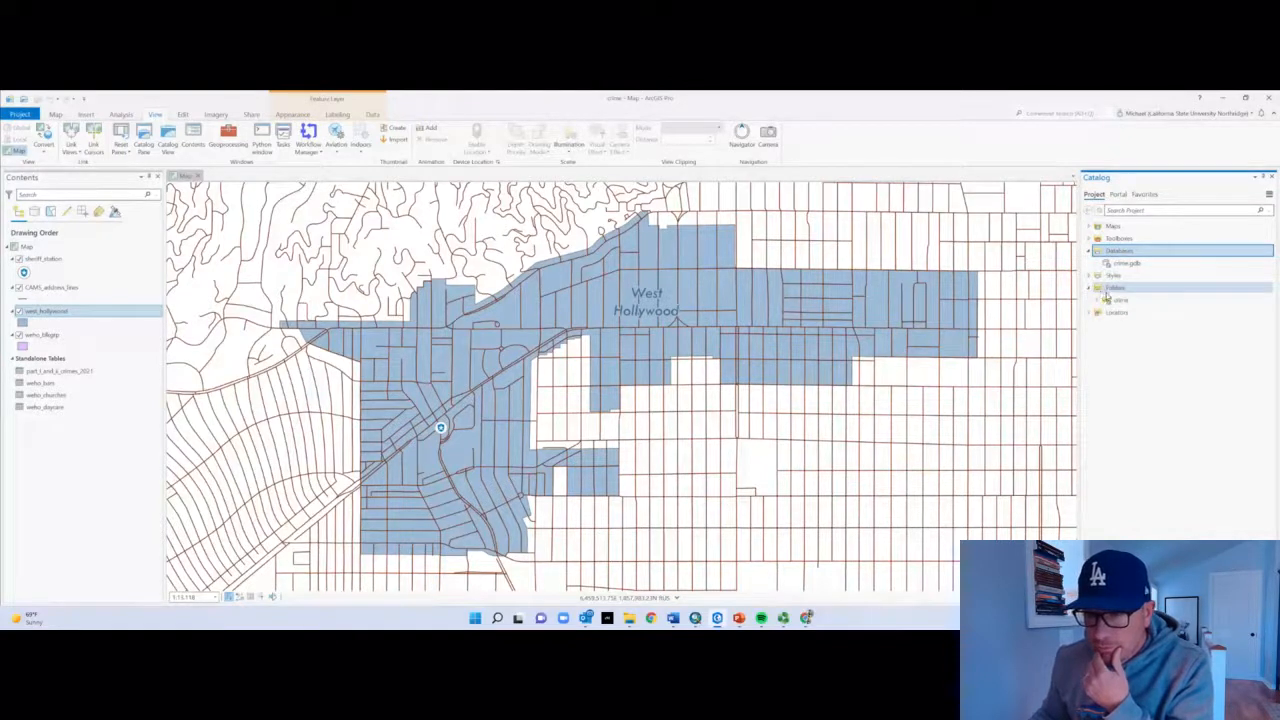
left_click(1099, 300)
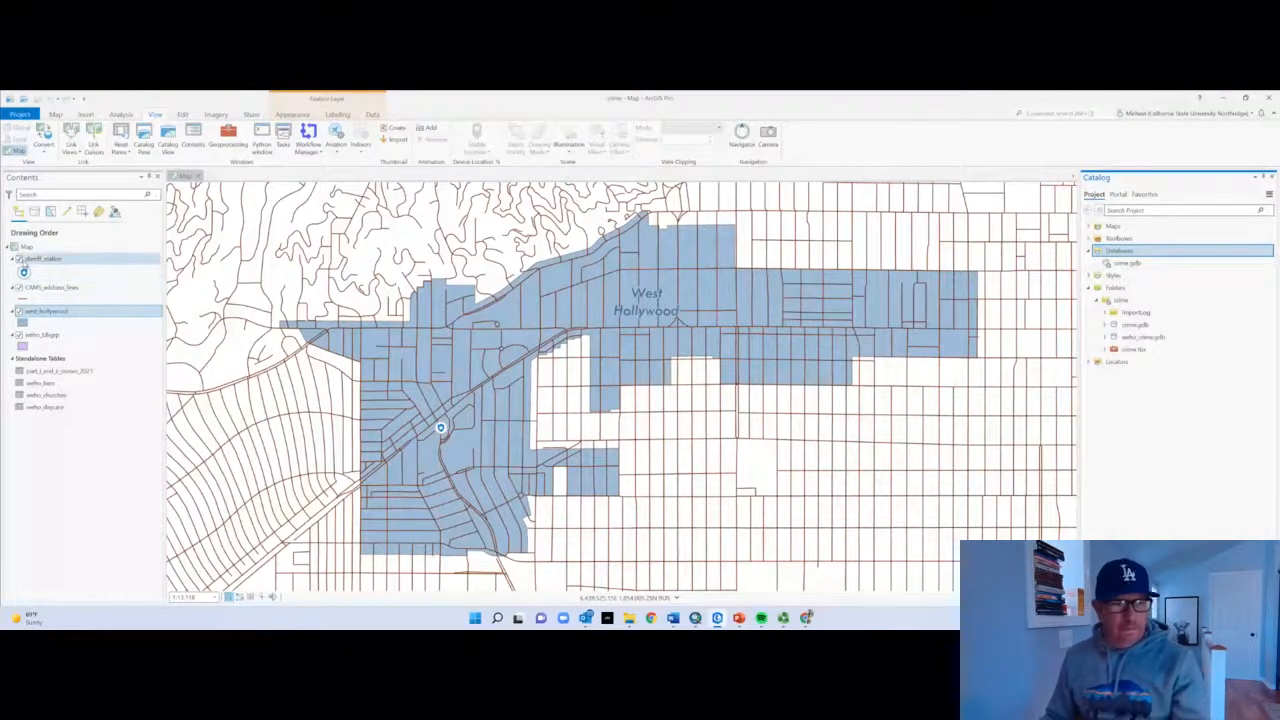
Hide the sheriff_station layer and examine how far the CAMS_address_lines streets extend around West Hollywood
left_click(18, 259)
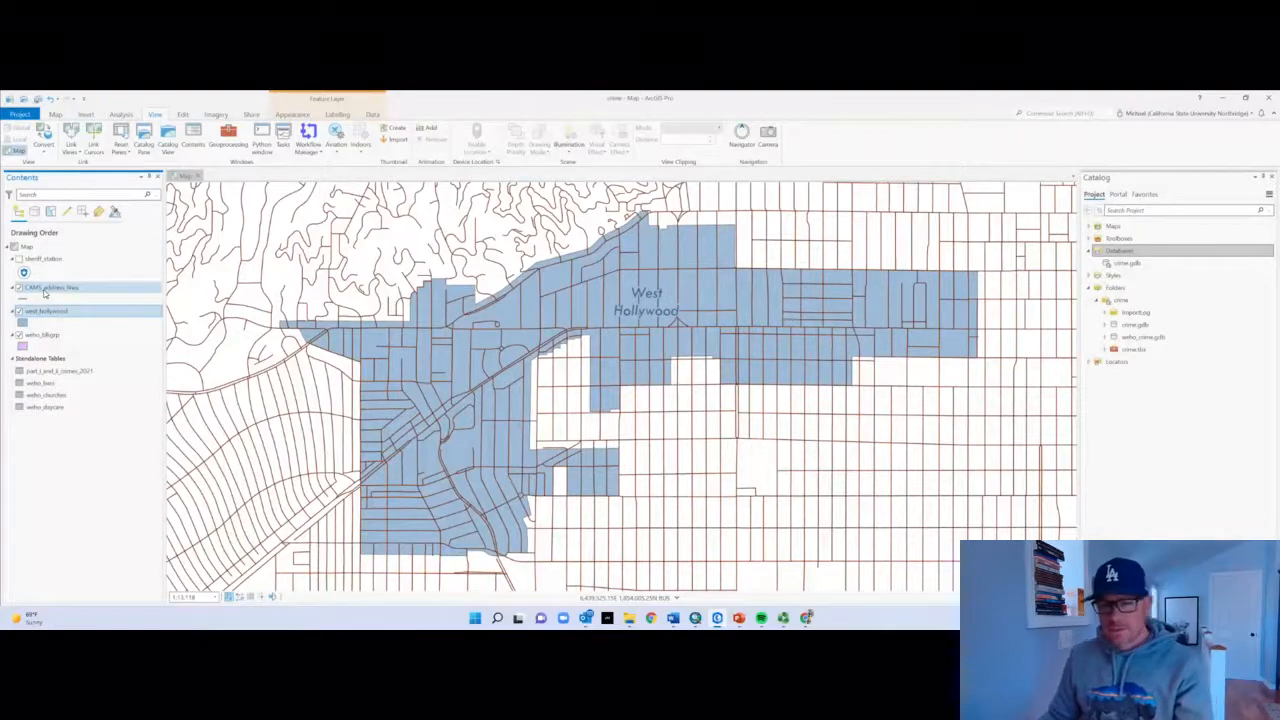
scroll(532, 380, "up", 3)
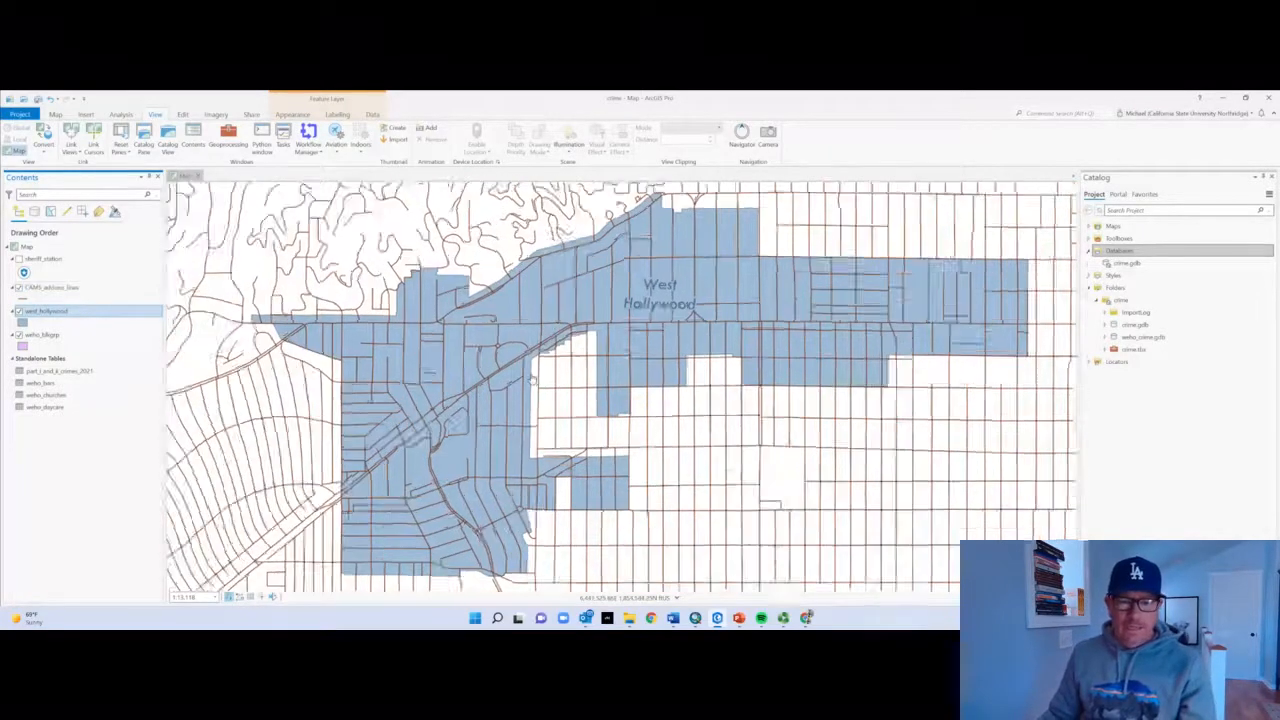
scroll(532, 380, "down", 6)
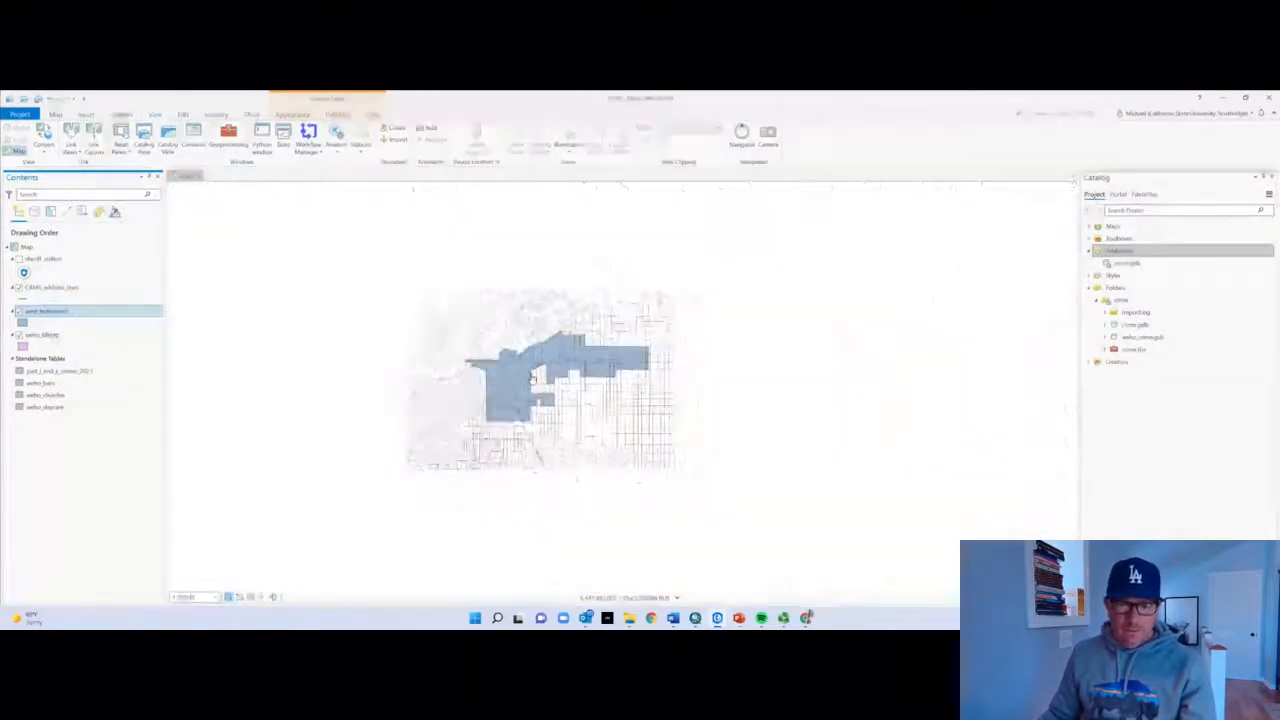
scroll(532, 380, "down", 5)
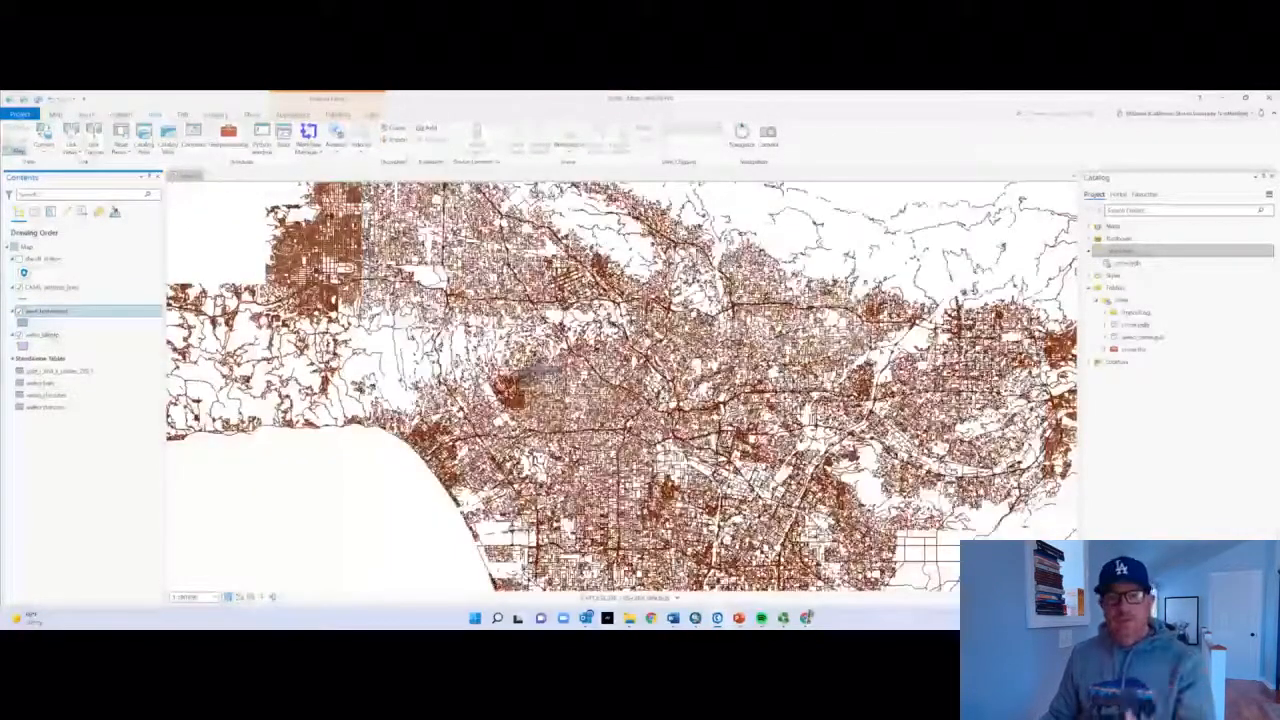
scroll(544, 398, "up", 5)
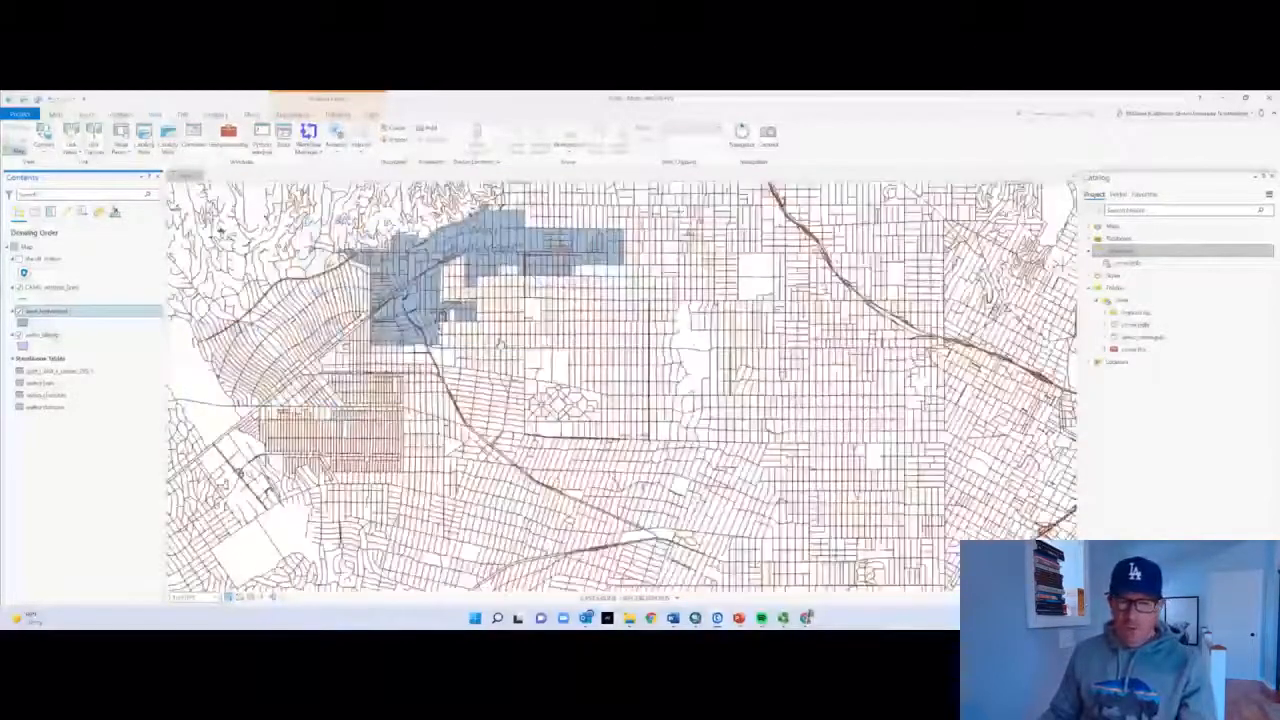
left_click_drag(502, 342, 620, 440)
scroll(620, 440, "up", 3)
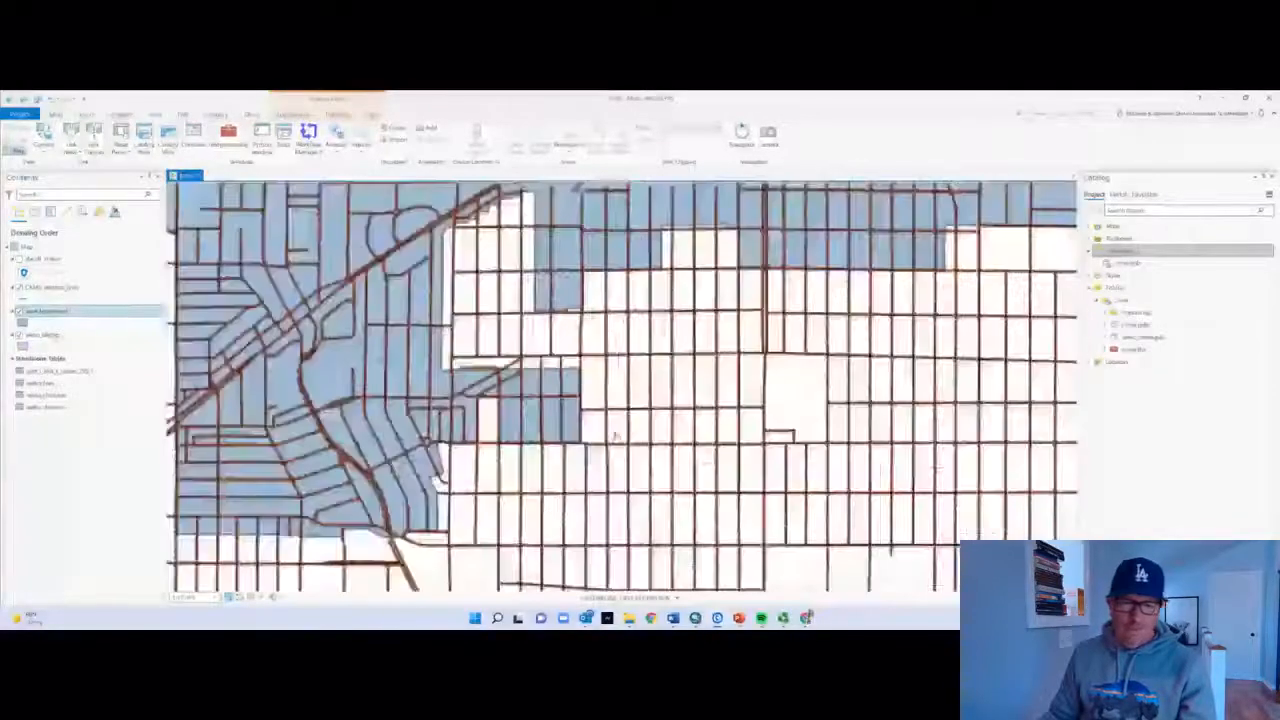
scroll(592, 380, "down", 2)
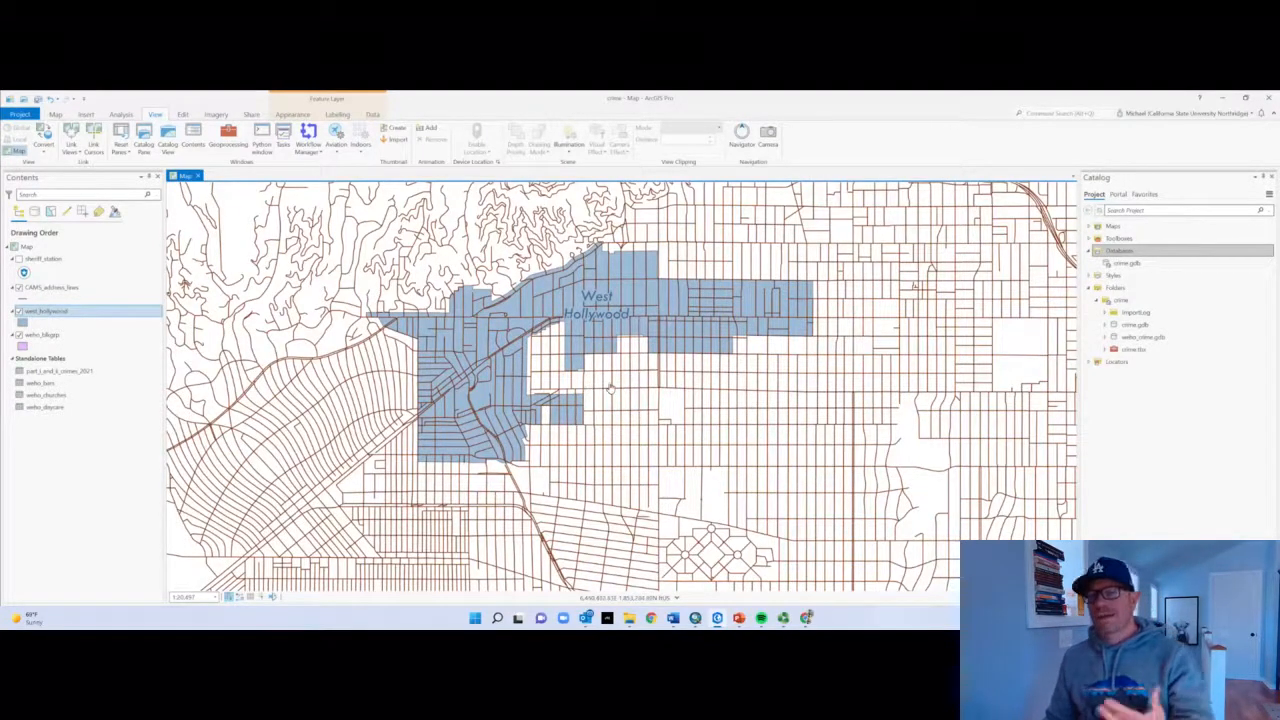
Hide the west_hollywood and CAMS_address_lines layers, leaving only the weho_blkgrp block groups displayed
left_click(76, 316)
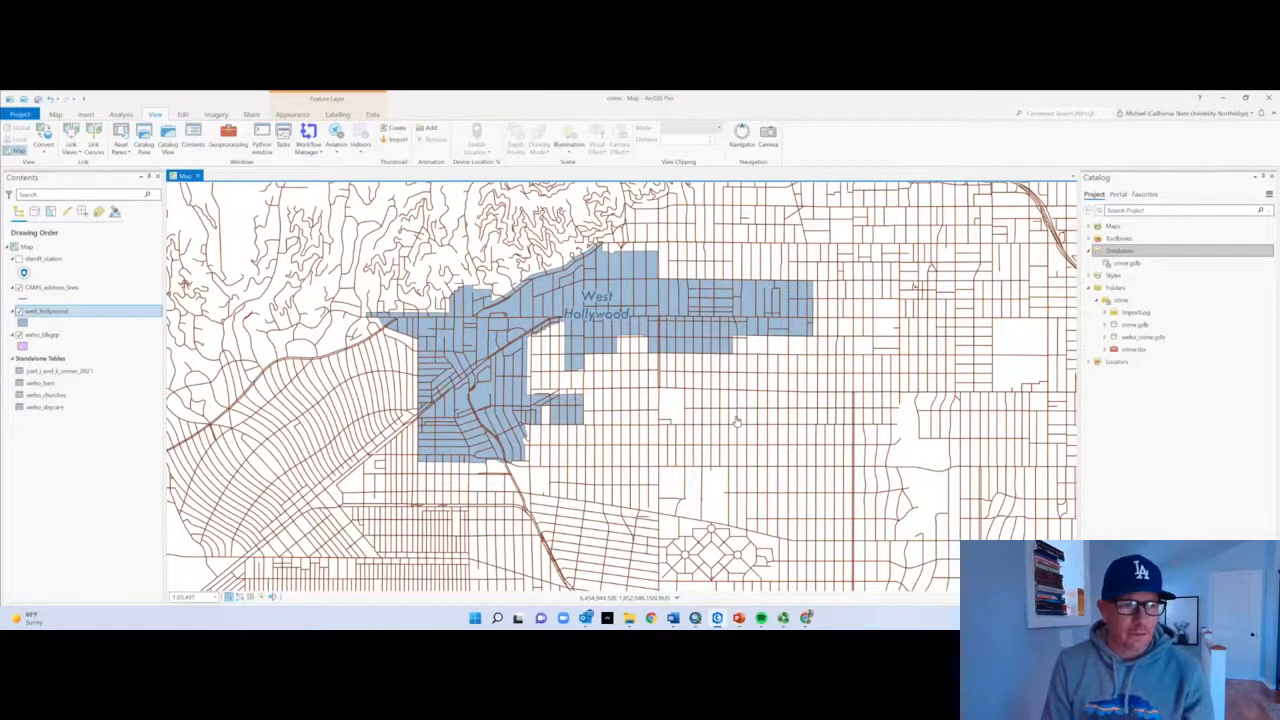
left_click(18, 312)
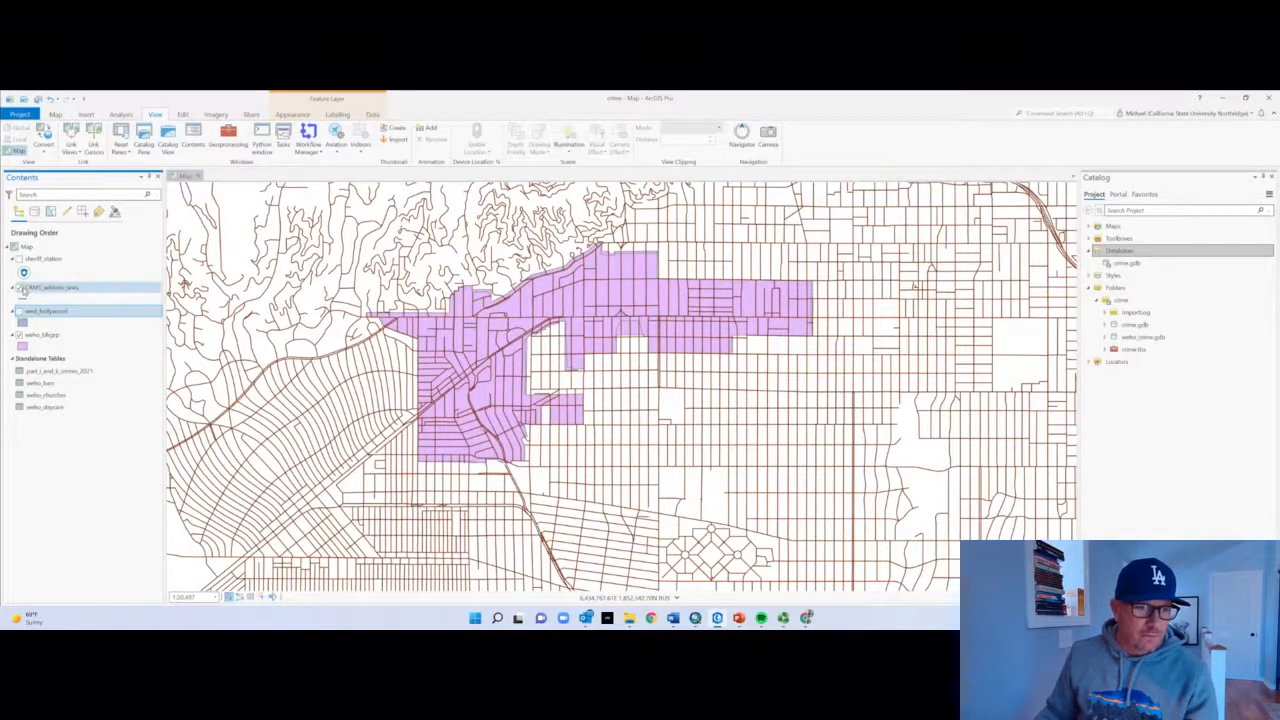
left_click(18, 288)
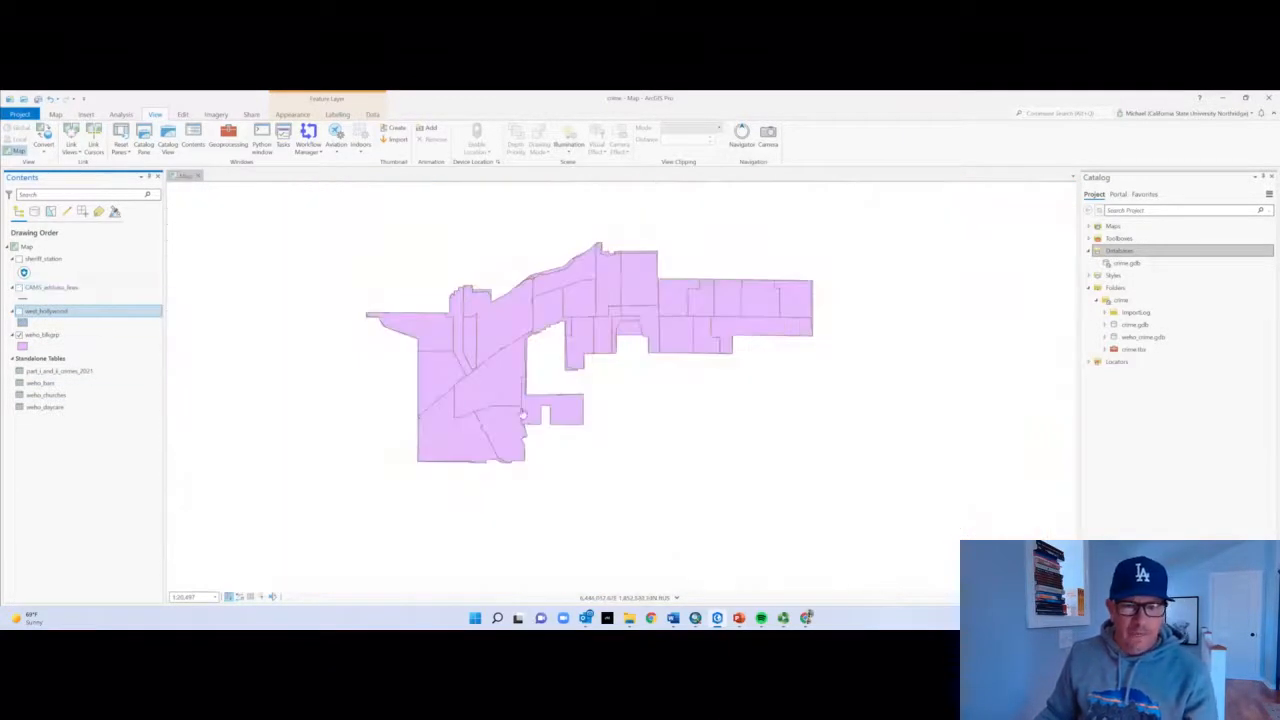
Review the demographic fields in the attribute table of the weho_blkgrp layer, and close the table
right_click(40, 336)
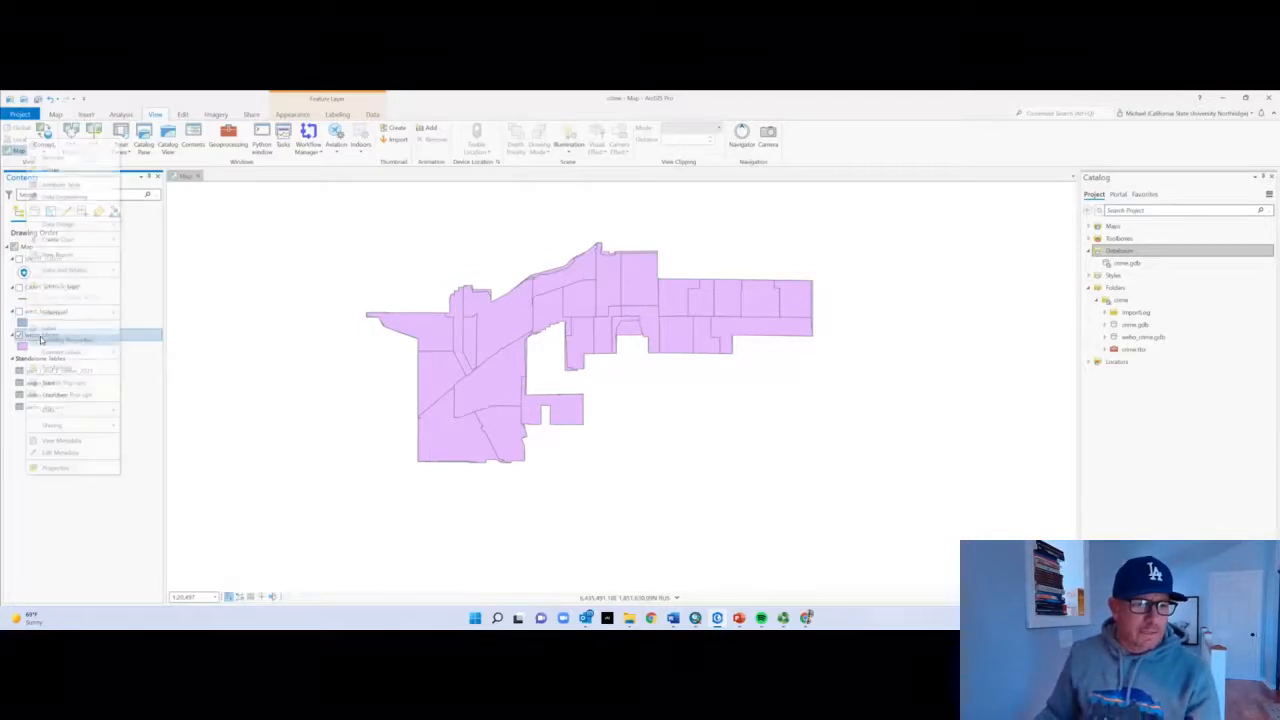
left_click(58, 185)
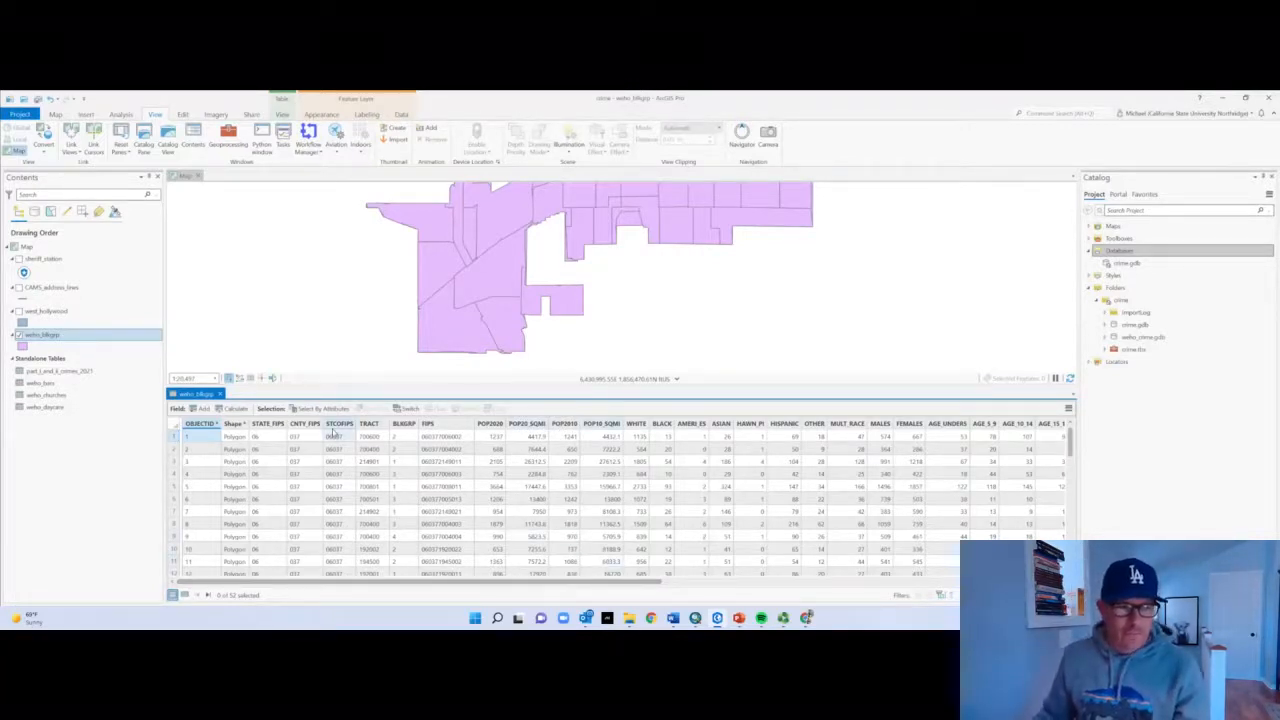
left_click(221, 394)
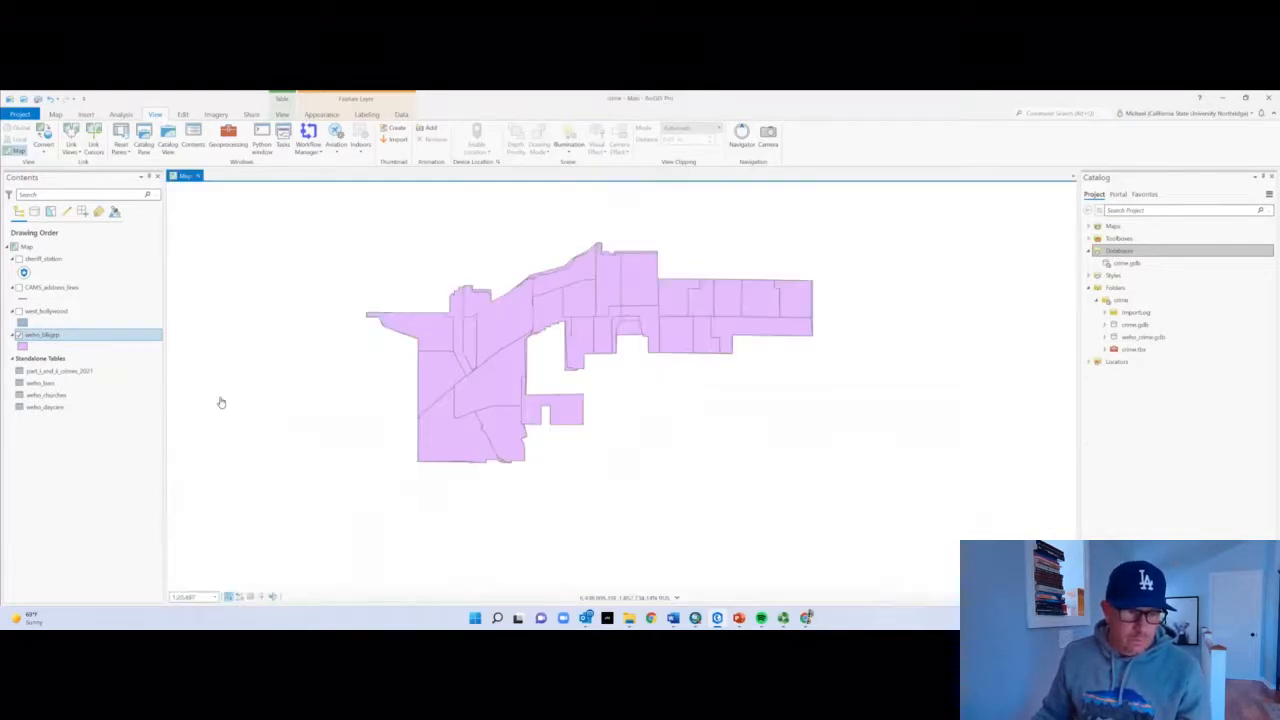
Change the weho_blkgrp layer's symbology from a single symbol to Graduated Colors
right_click(48, 337)
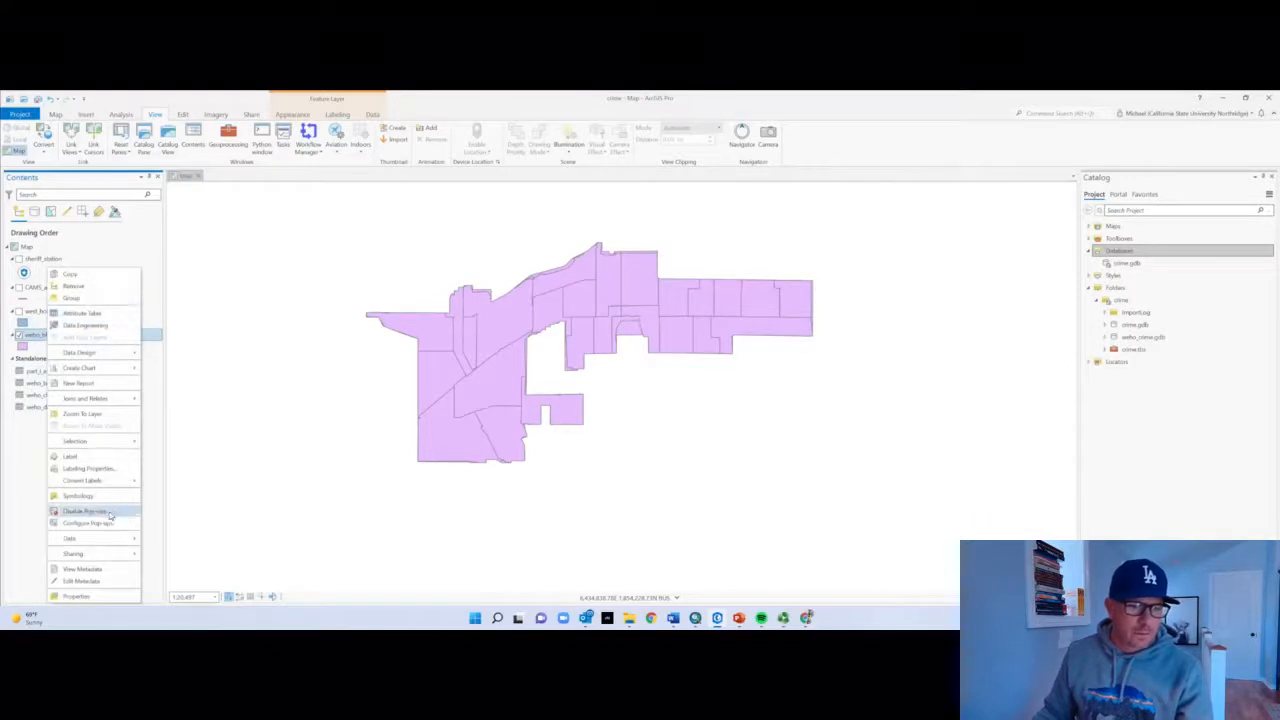
left_click(78, 497)
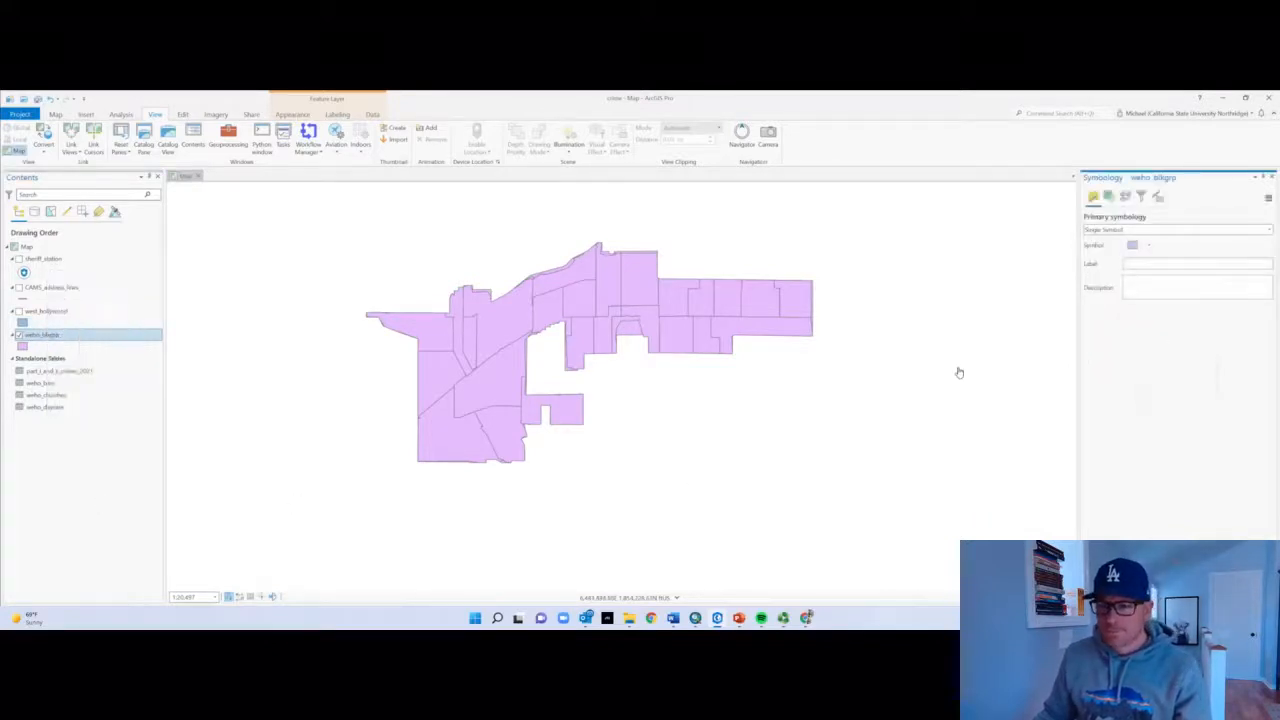
left_click(1270, 231)
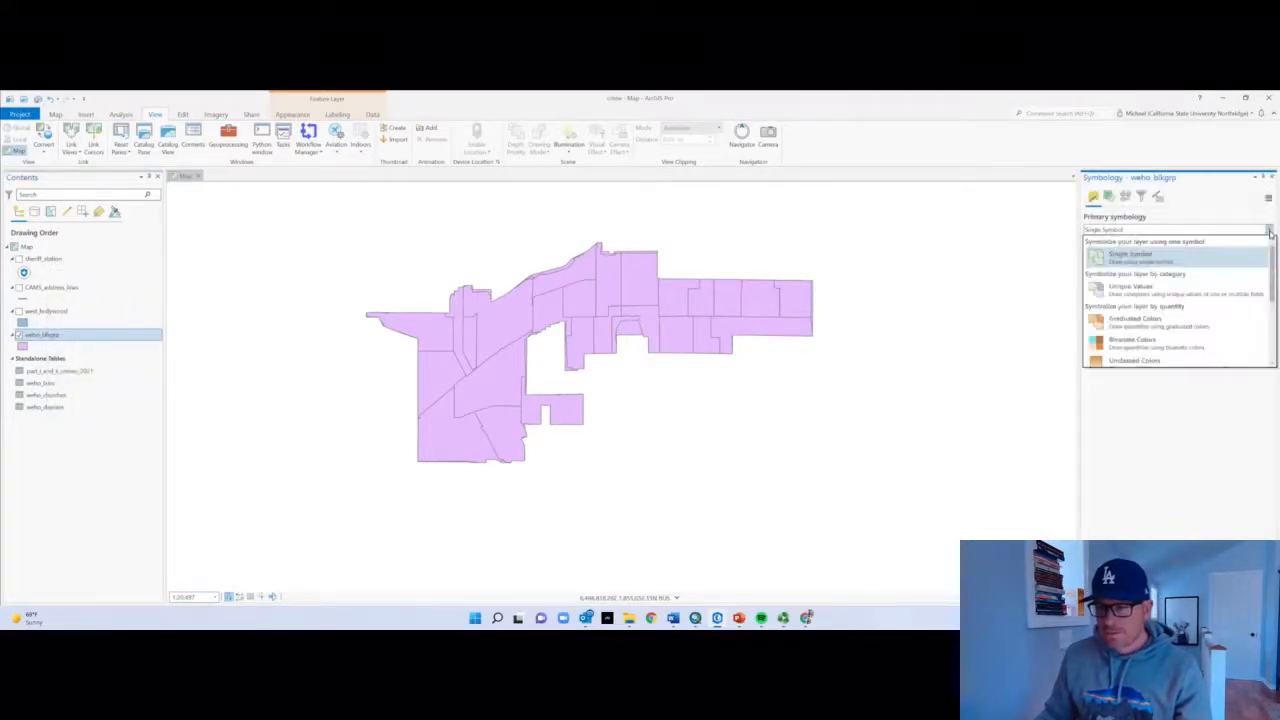
left_click(1169, 323)
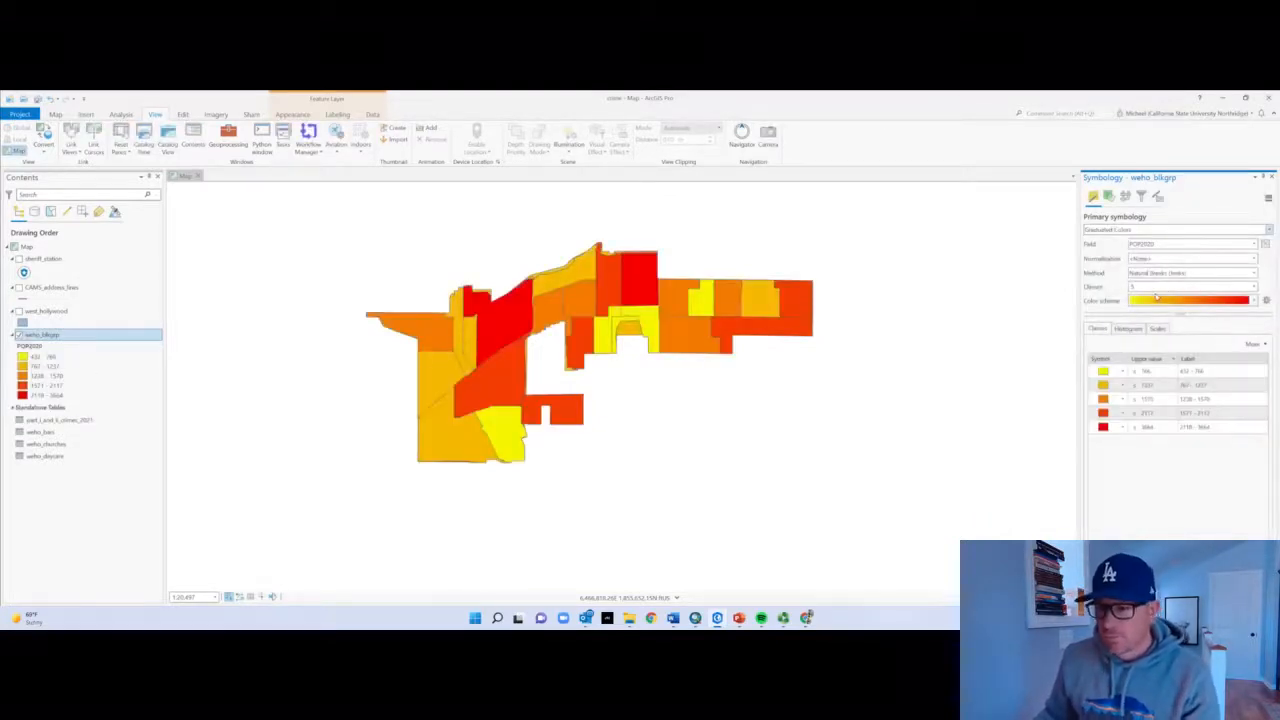
Apply a white-to-dark-green color scheme to the weho_blkgrp layer and set its symbology field to POP20_SQMI
left_click(1256, 300)
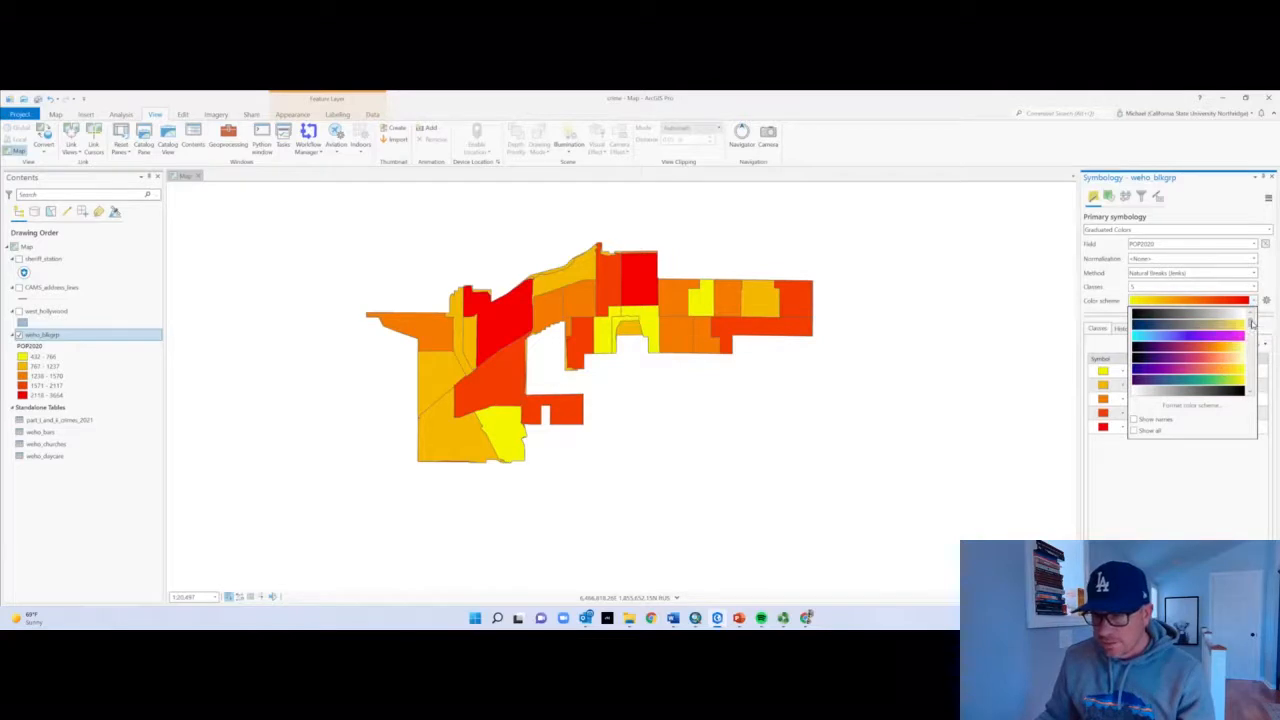
scroll(1253, 326, "down", 1)
left_click_drag(1255, 327, 1258, 332)
left_click(1226, 369)
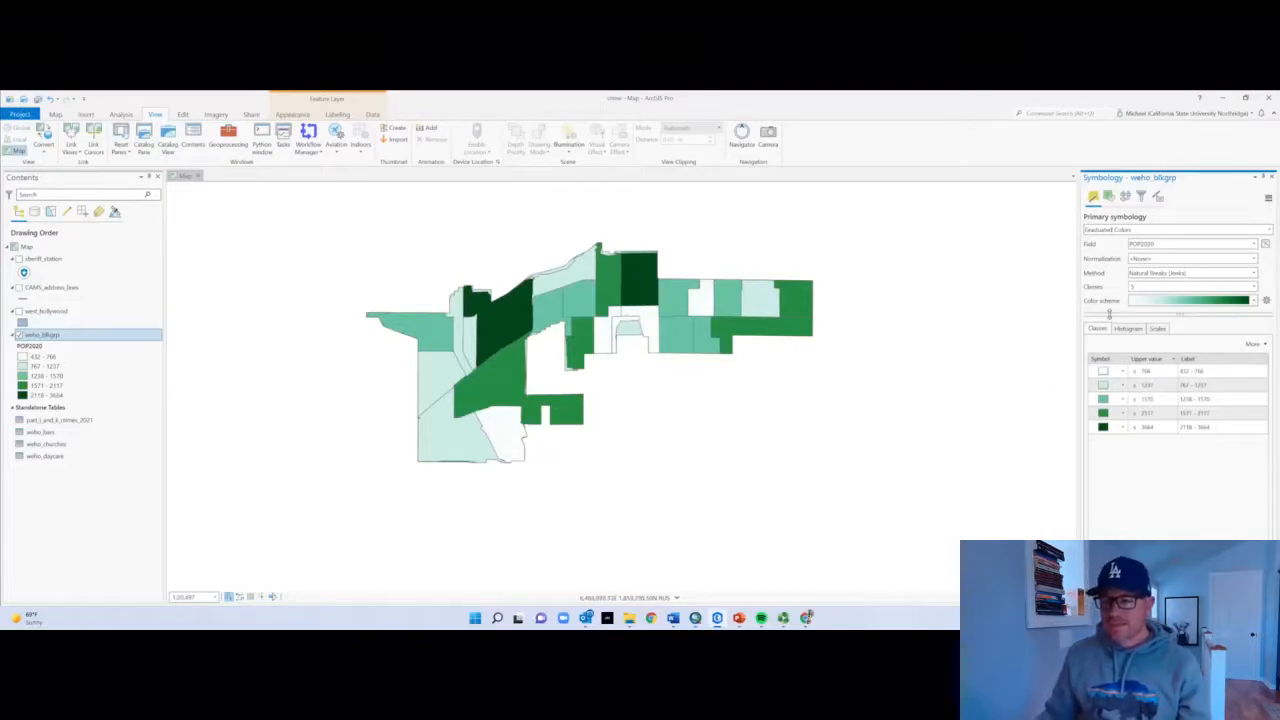
left_click(1255, 245)
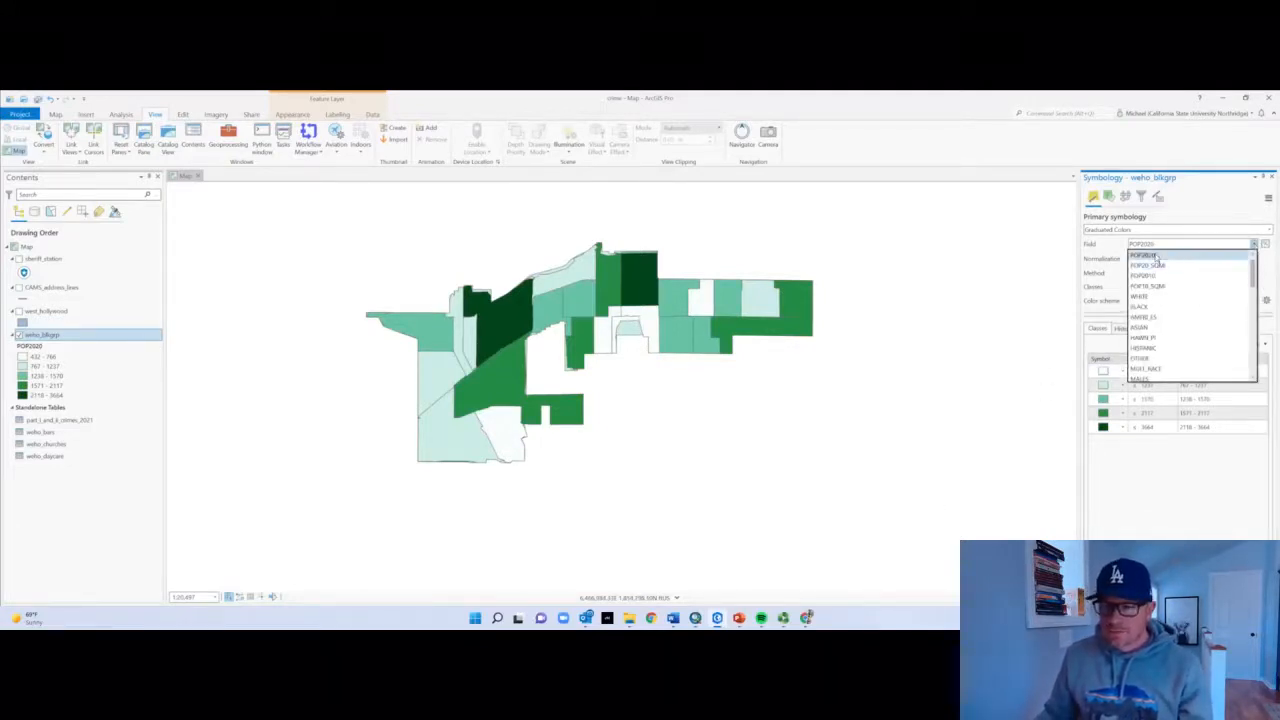
left_click(1162, 266)
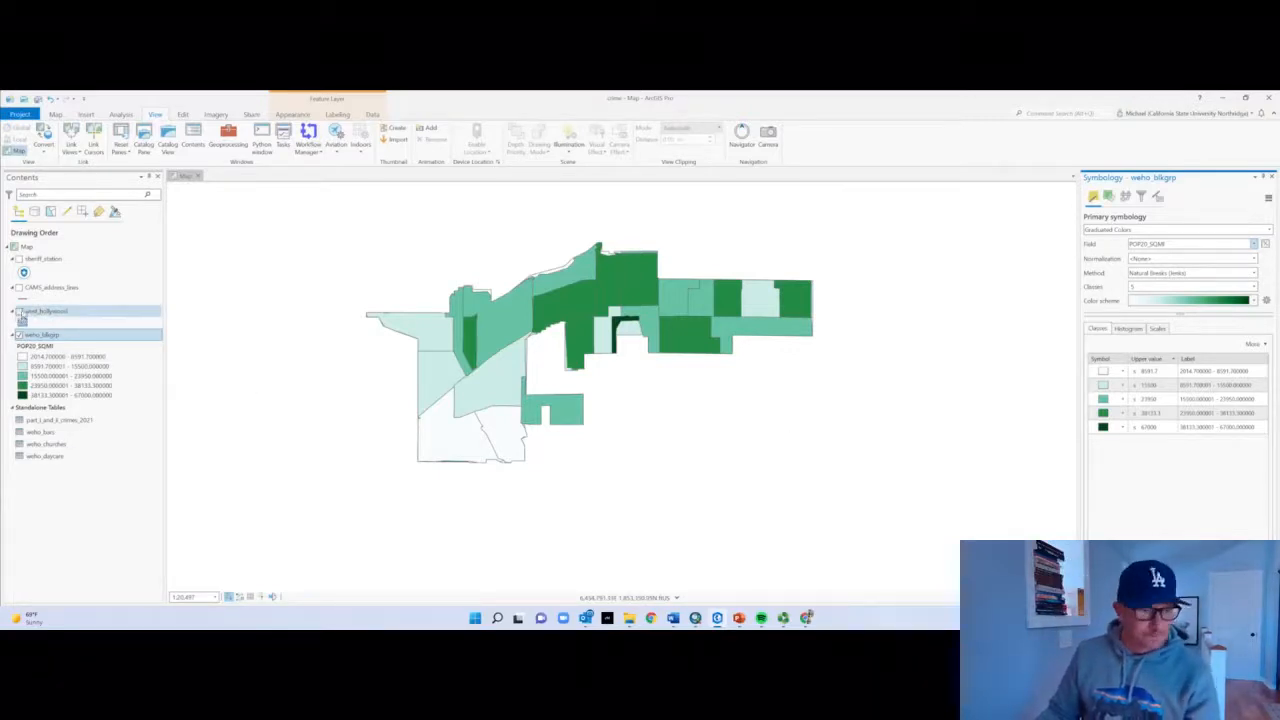
Add the Streets basemap beneath the block groups, with CAMS_address_lines hidden and weho_blkgrp displayed
left_click(18, 287)
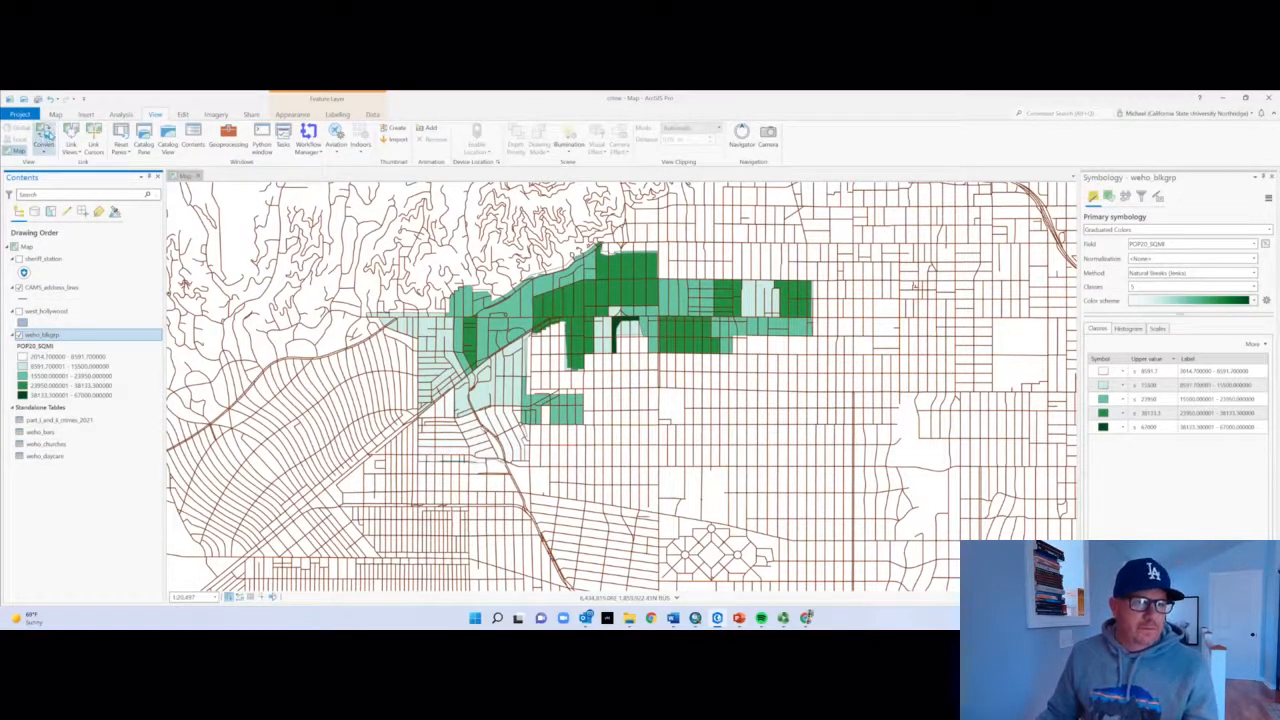
left_click(57, 115)
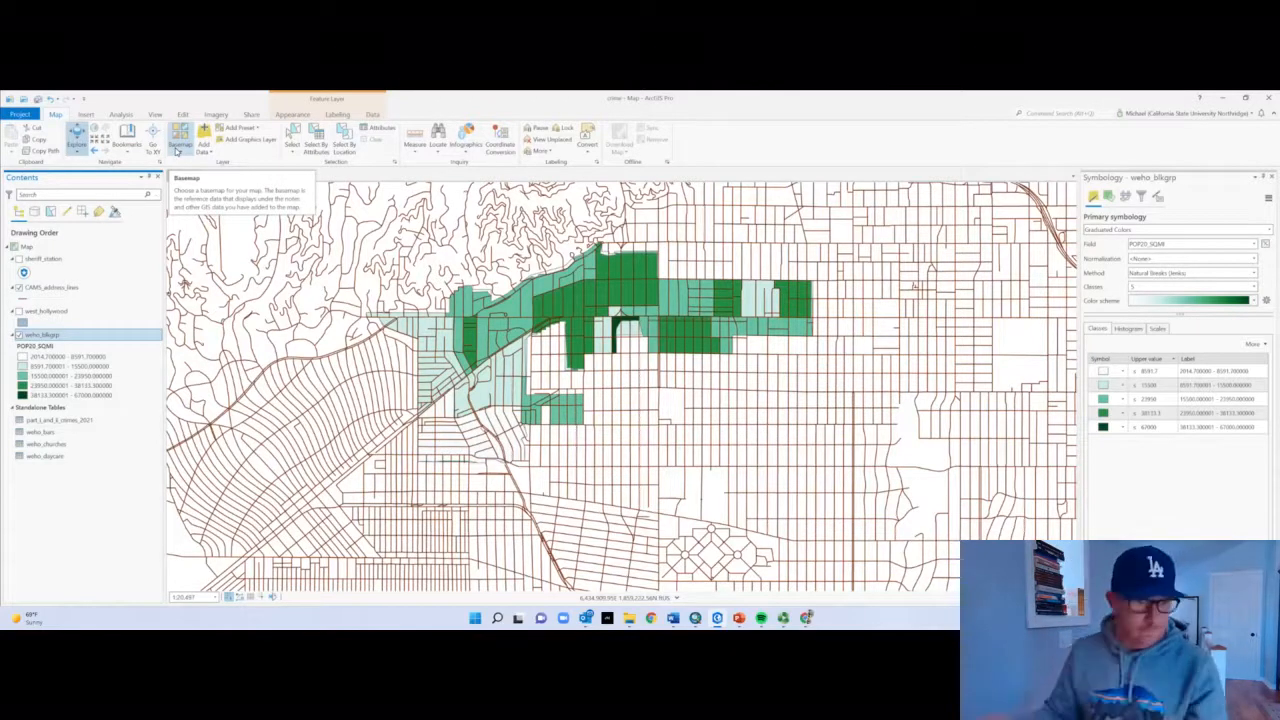
left_click(177, 150)
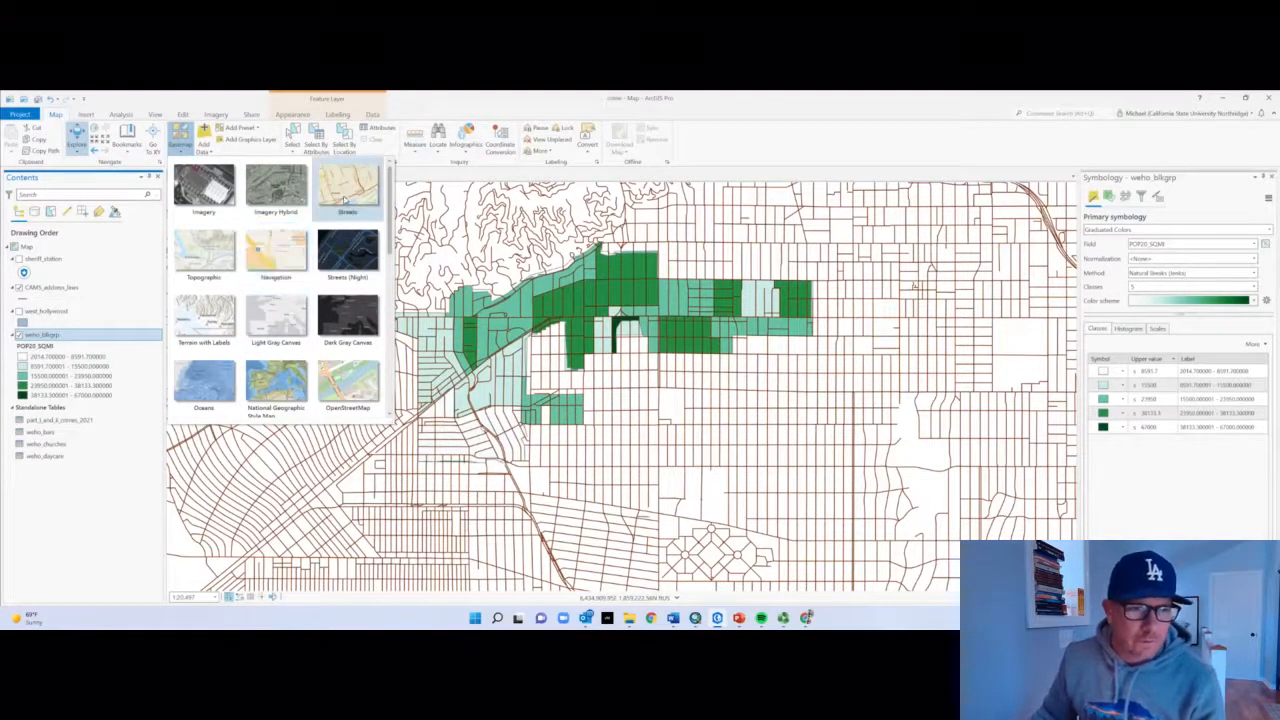
left_click(345, 200)
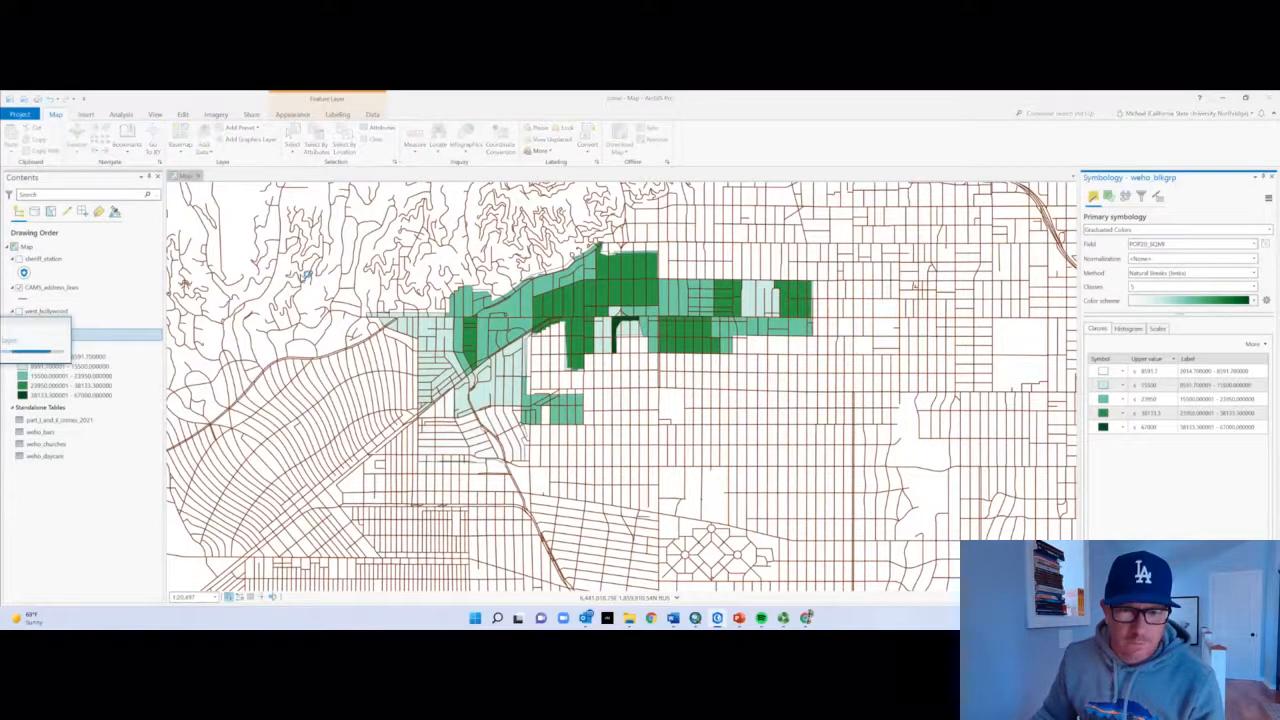
left_click(19, 288)
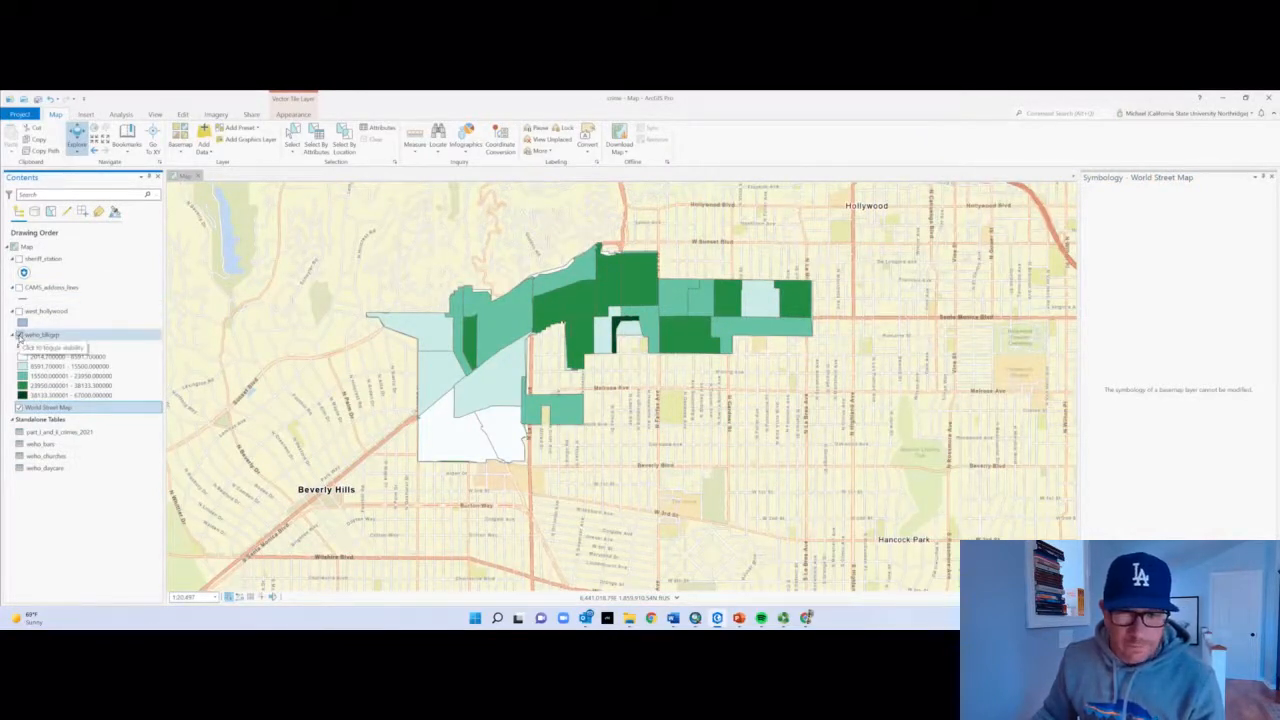
left_click(19, 335)
left_click(19, 335)
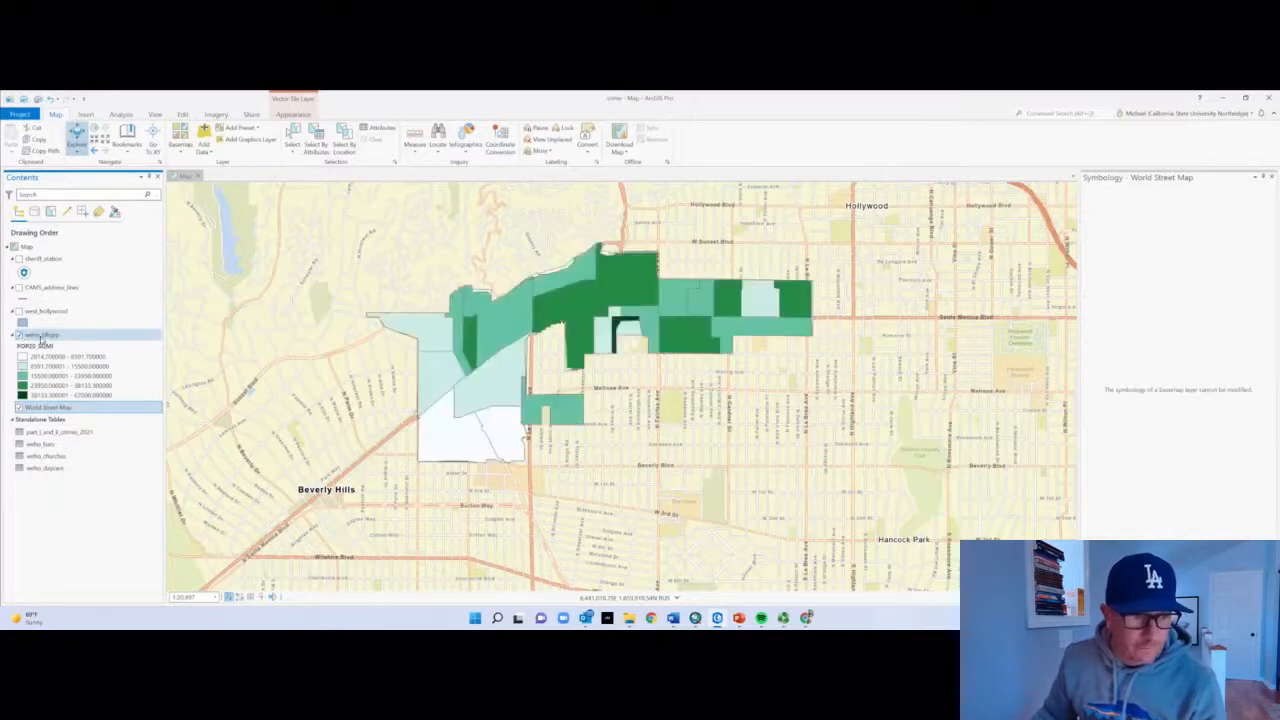
Set the weho_blkgrp layer's transparency to 40%
left_click(40, 337)
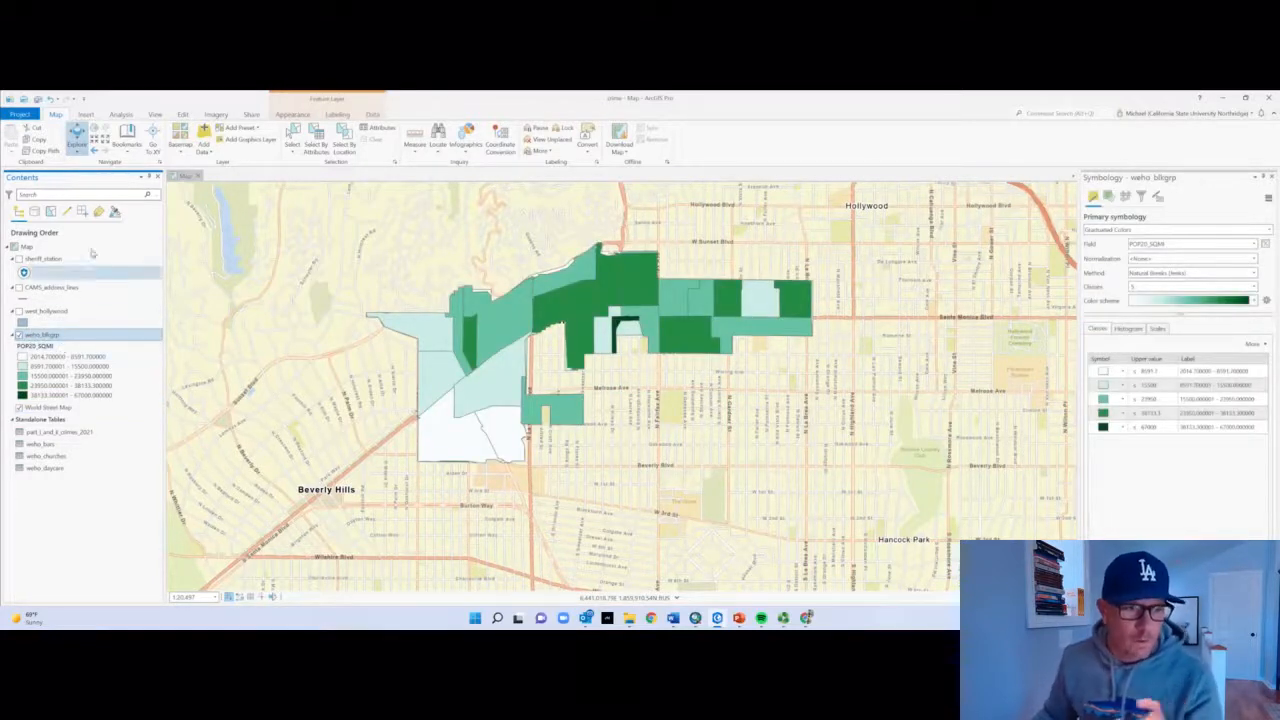
left_click(292, 114)
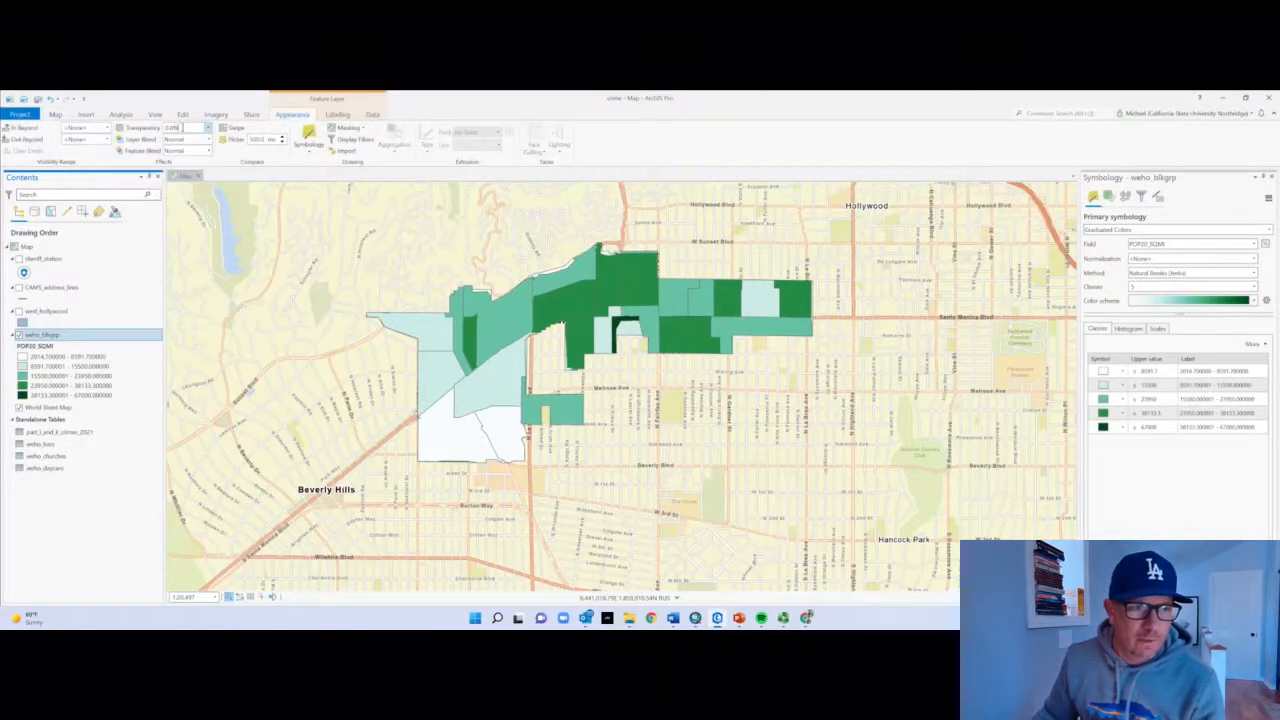
left_click(182, 128)
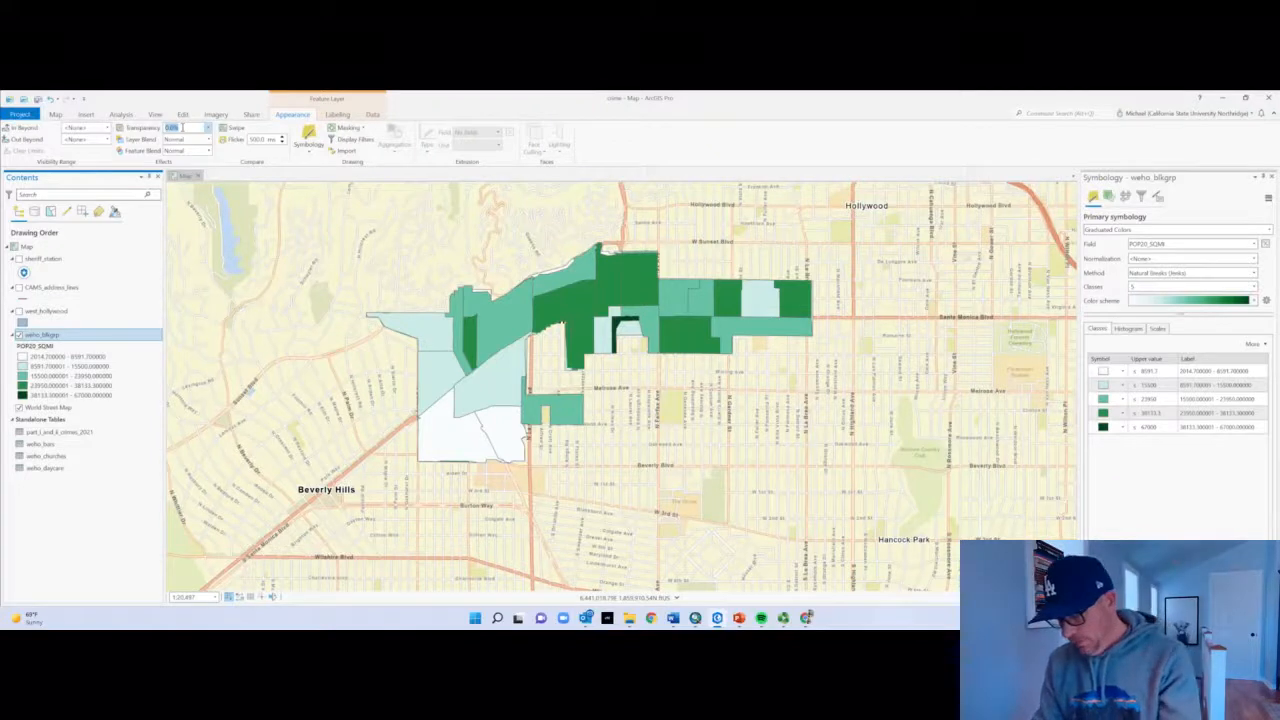
type("40")
key("Return")
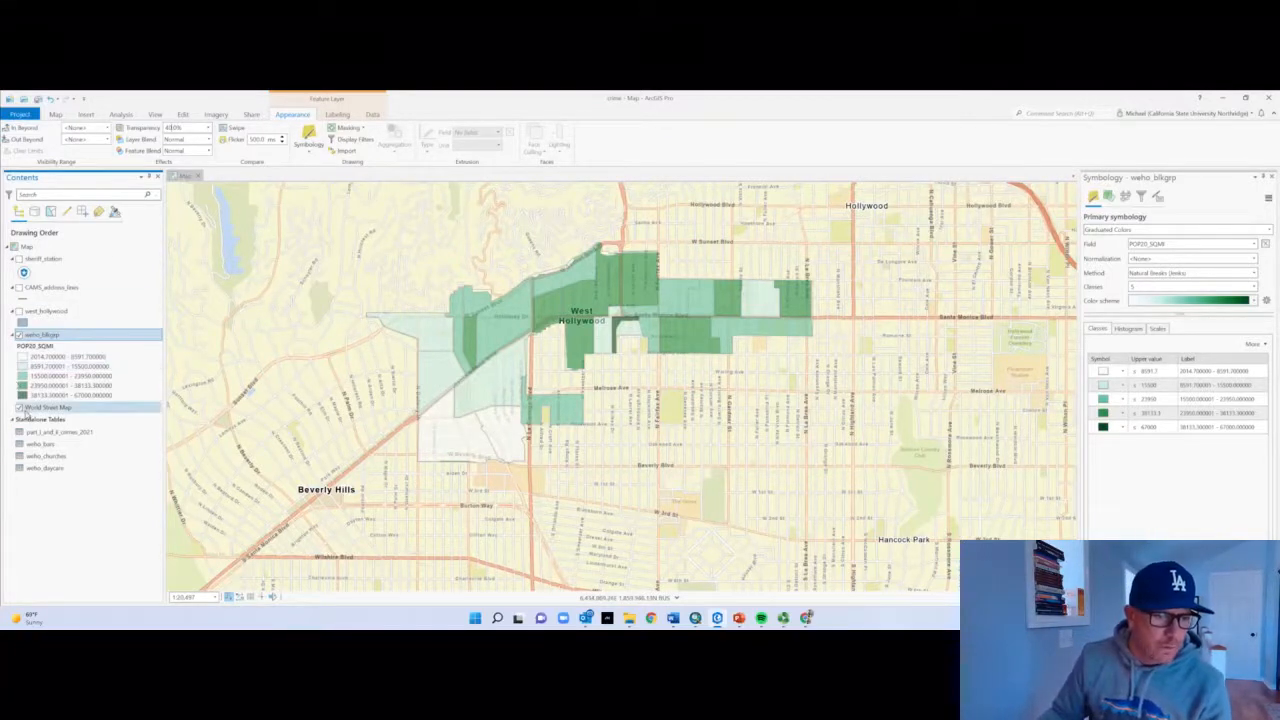
Hide the World Street Map and weho_blkgrp layers, and display west_hollywood and CAMS_address_lines instead
left_click(19, 408)
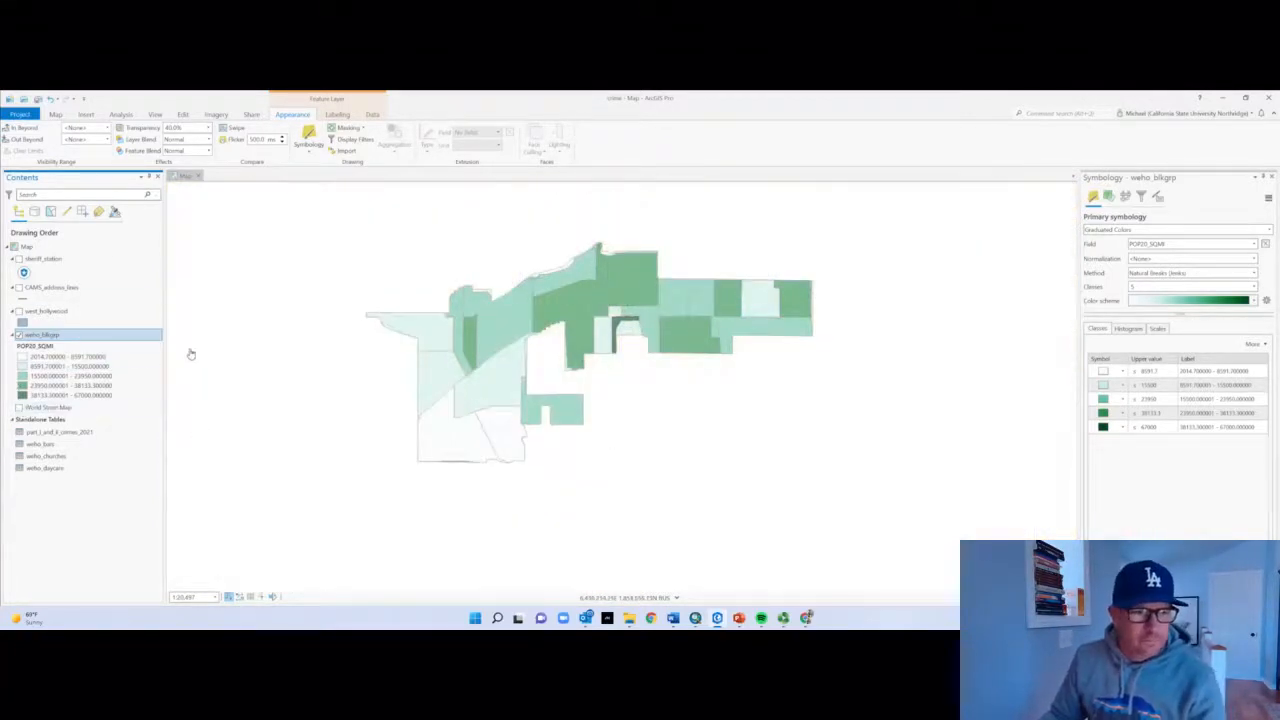
left_click(19, 334)
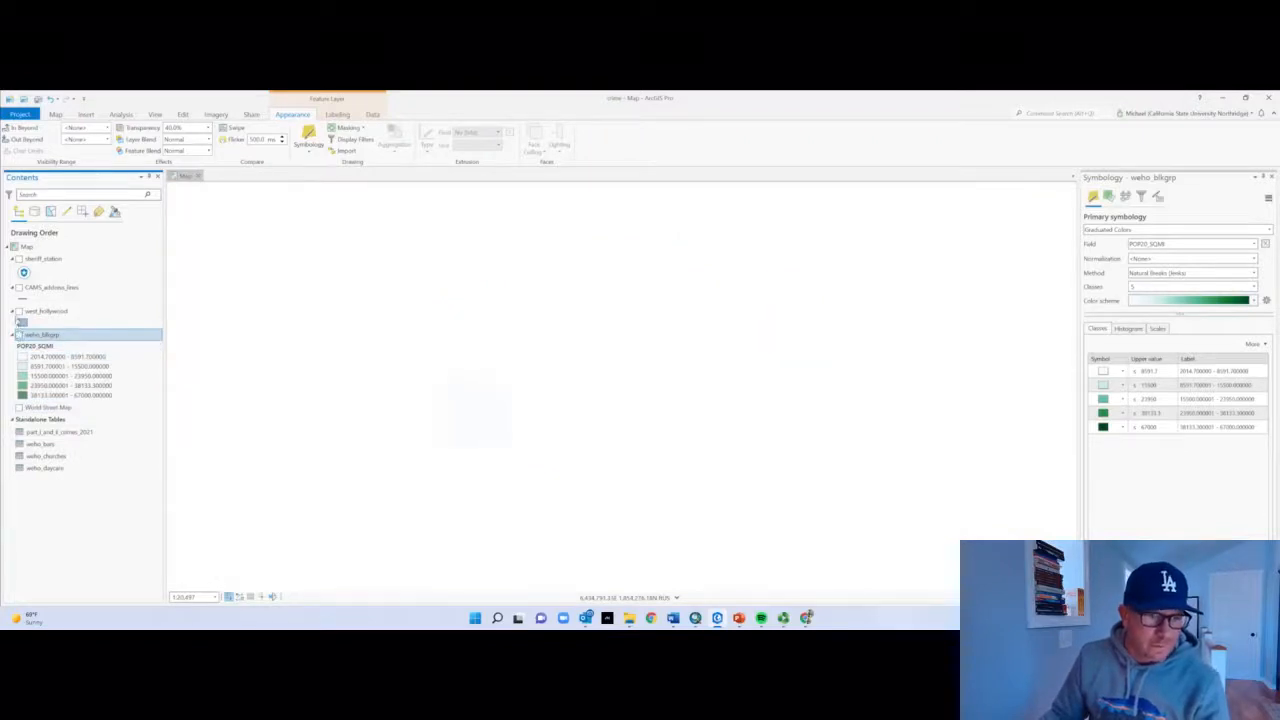
left_click(19, 311)
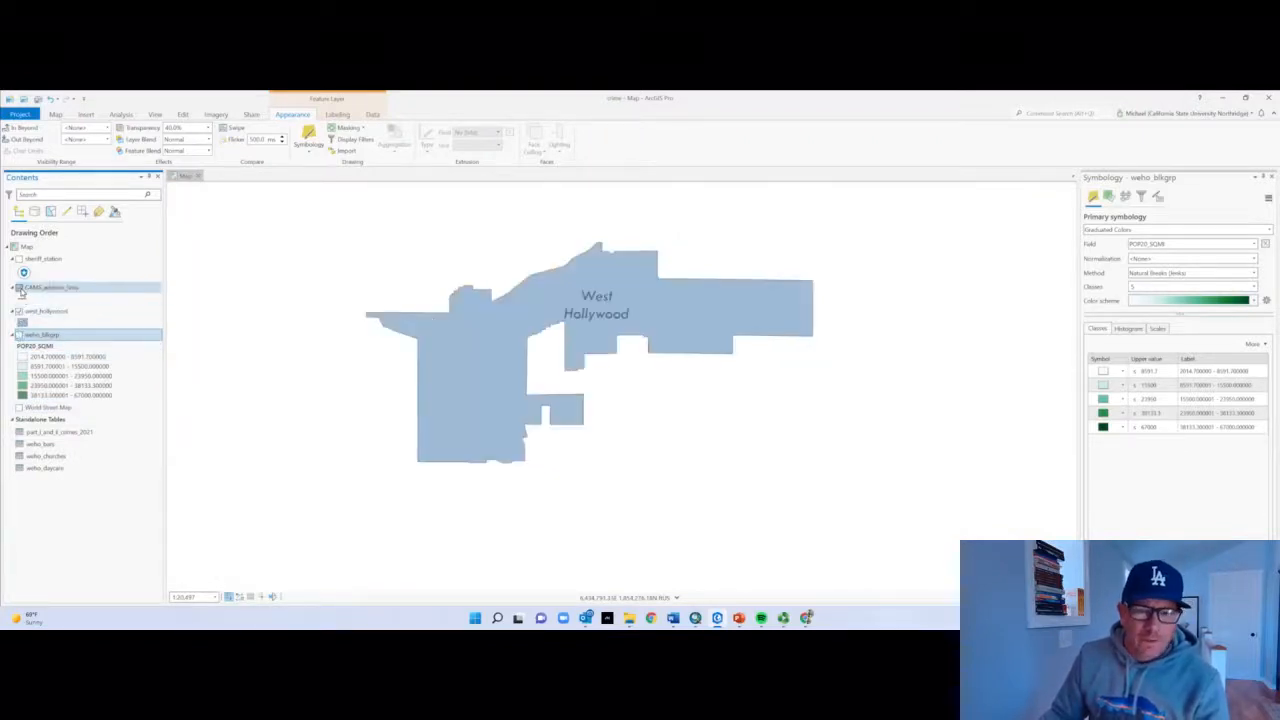
left_click(19, 288)
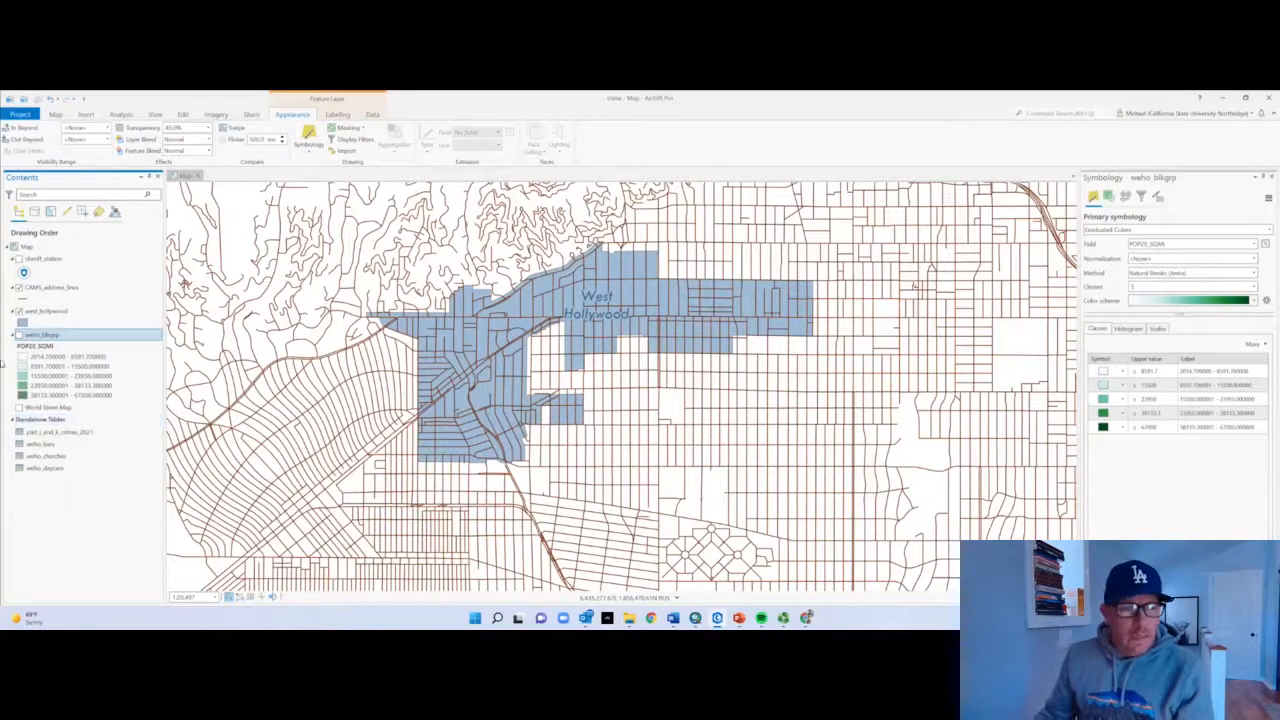
Review the incident, address, city and coordinate fields in the part_i_and_ii_crimes_2021 table, widening the ADDRESS column, and close the table
left_click(50, 434)
right_click(50, 434)
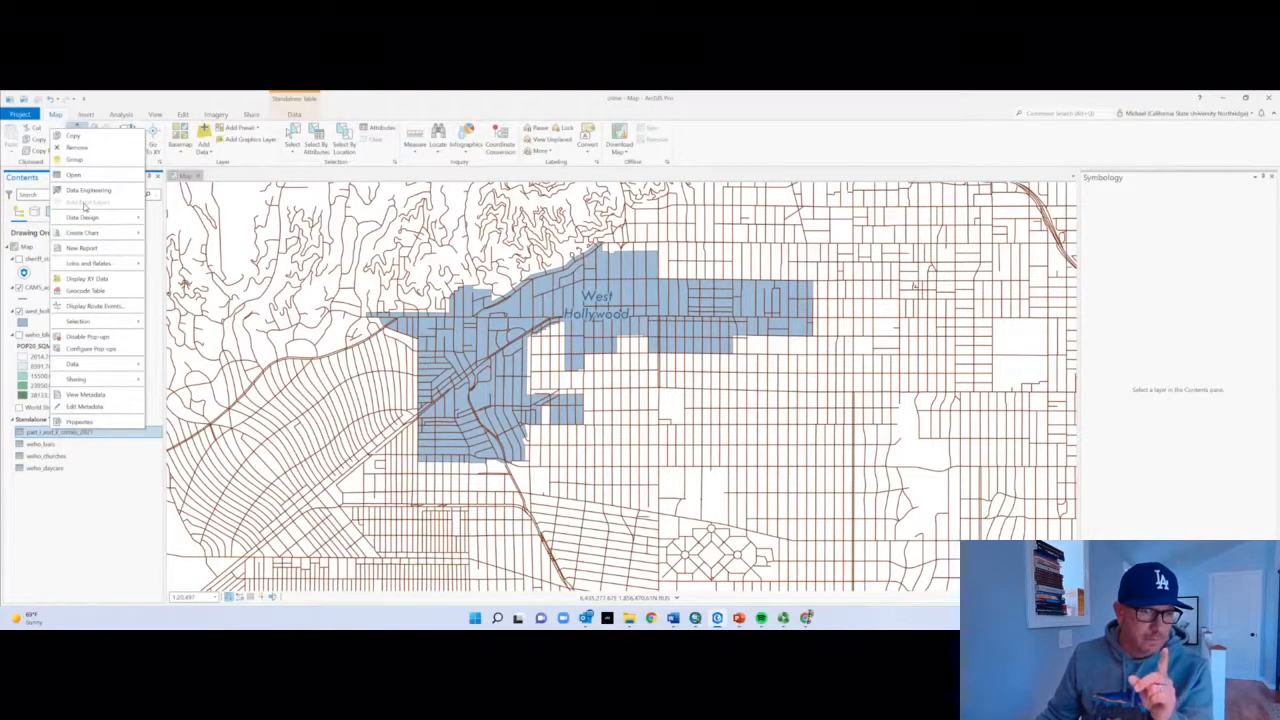
left_click(74, 175)
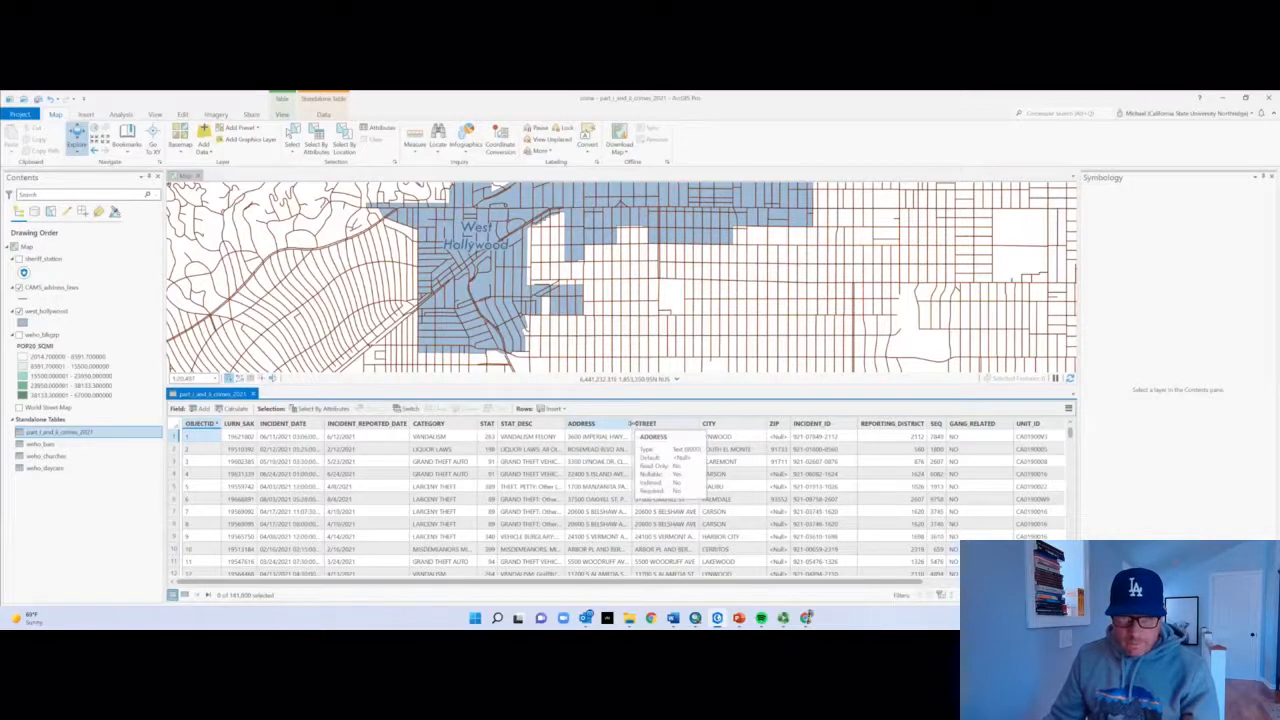
left_click_drag(632, 425, 745, 428)
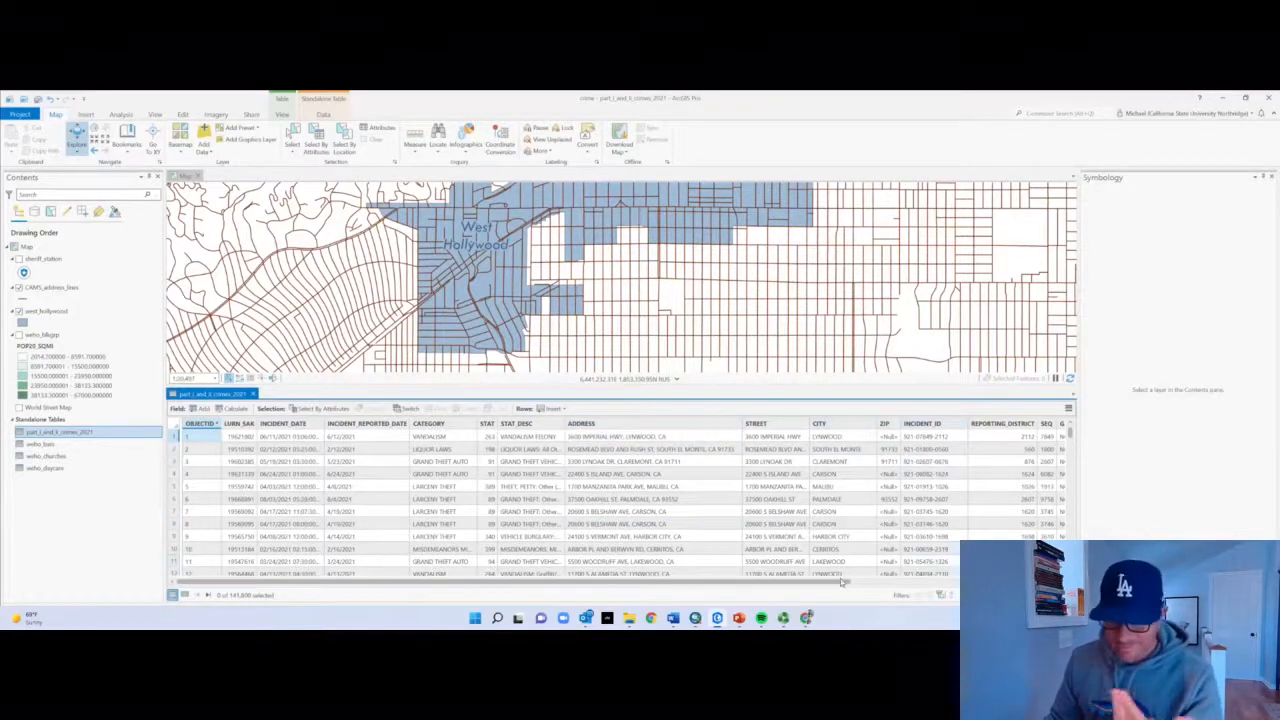
left_click_drag(846, 585, 1060, 585)
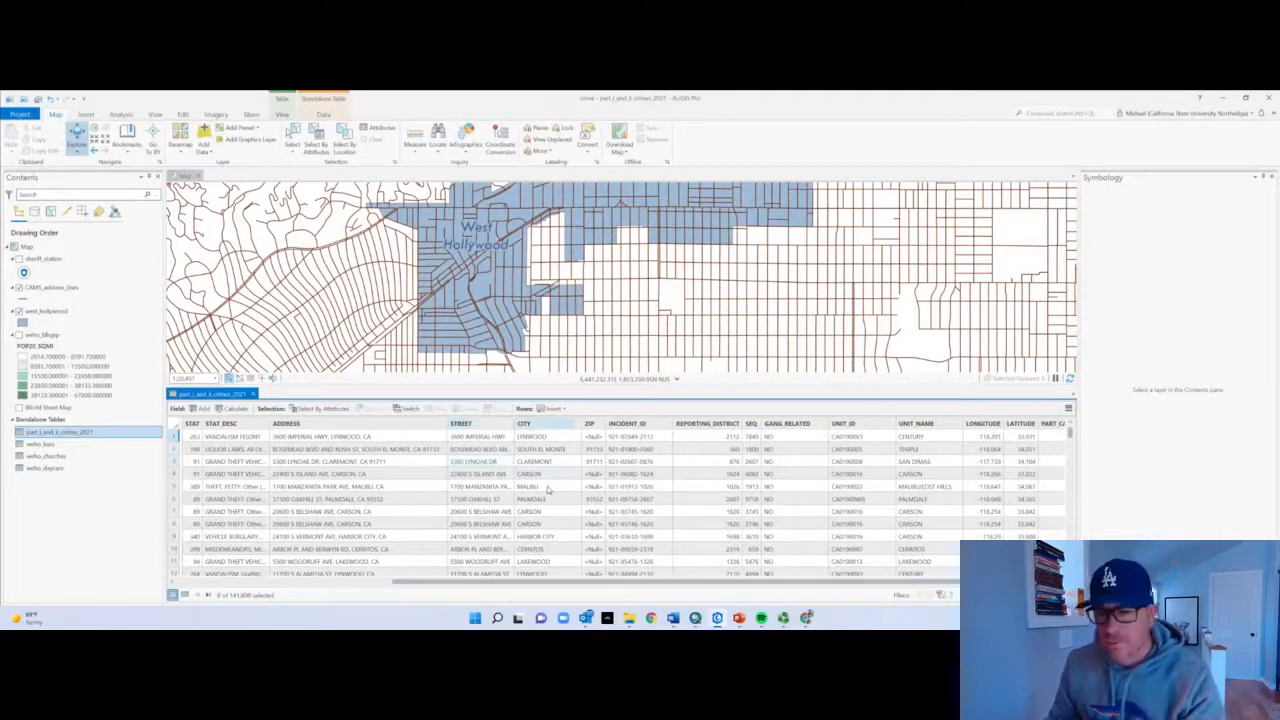
left_click_drag(757, 585, 886, 589)
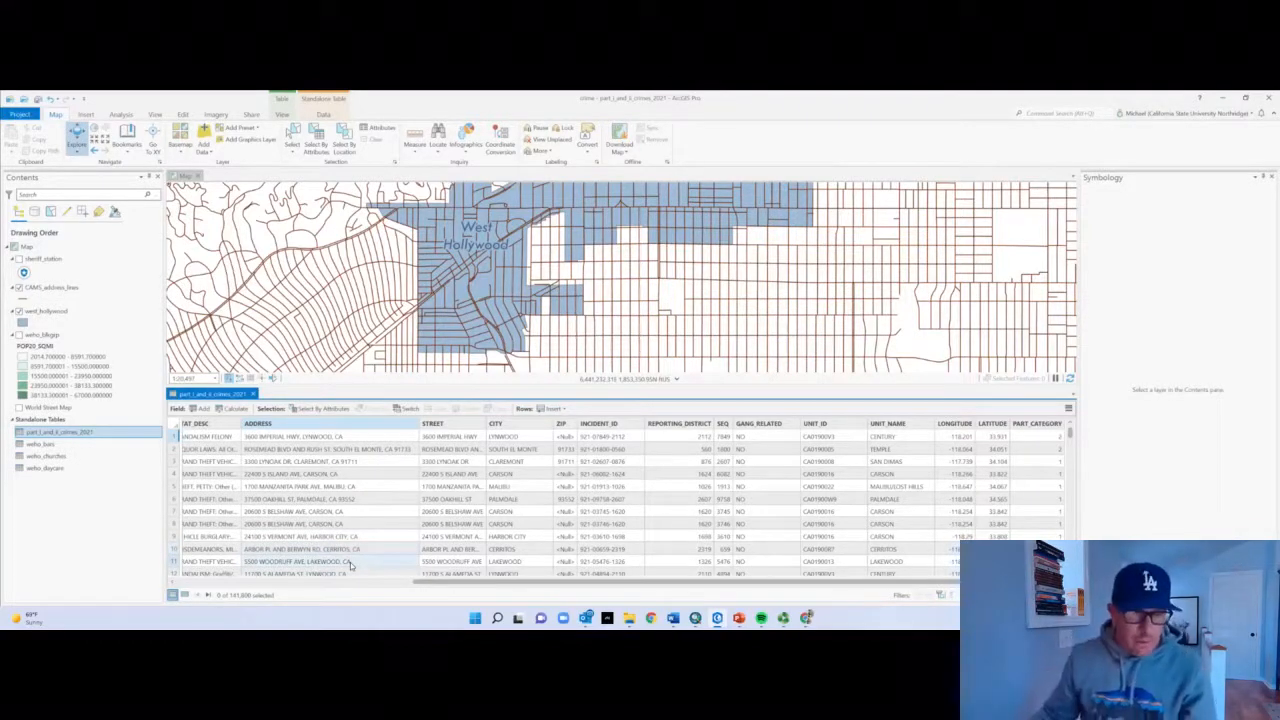
scroll(370, 556, "down", 2)
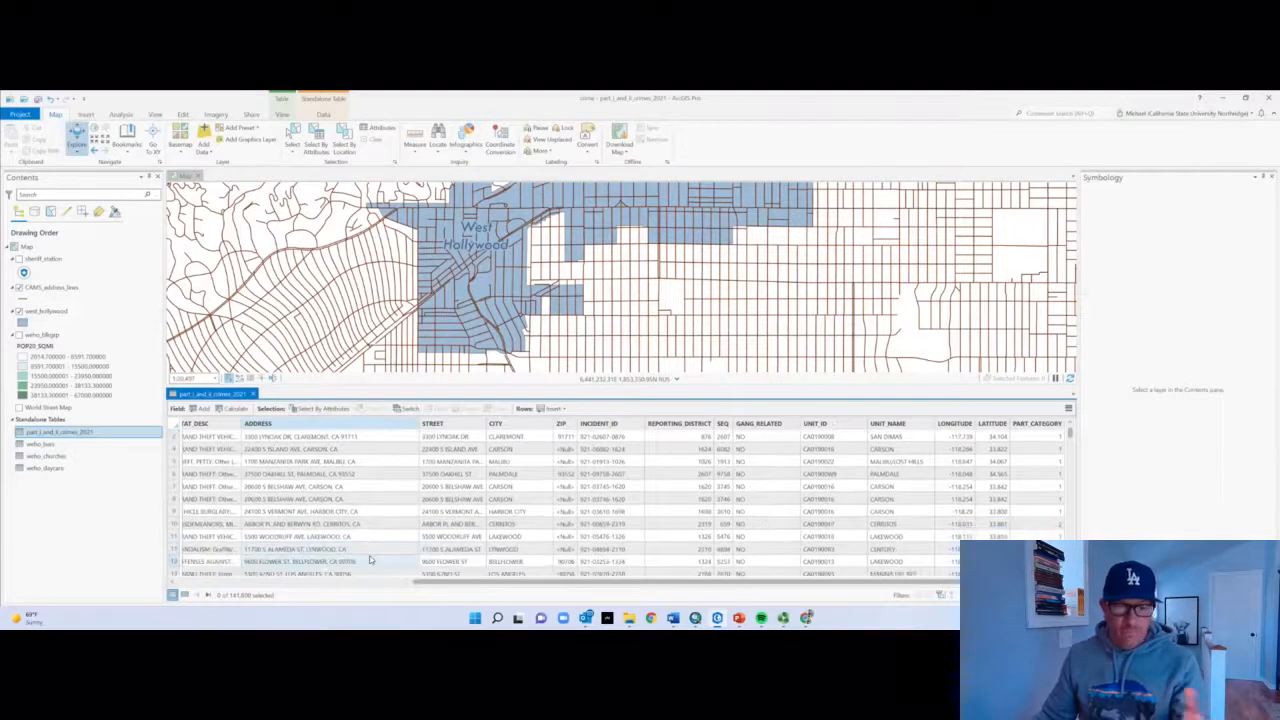
scroll(370, 558, "down", 3)
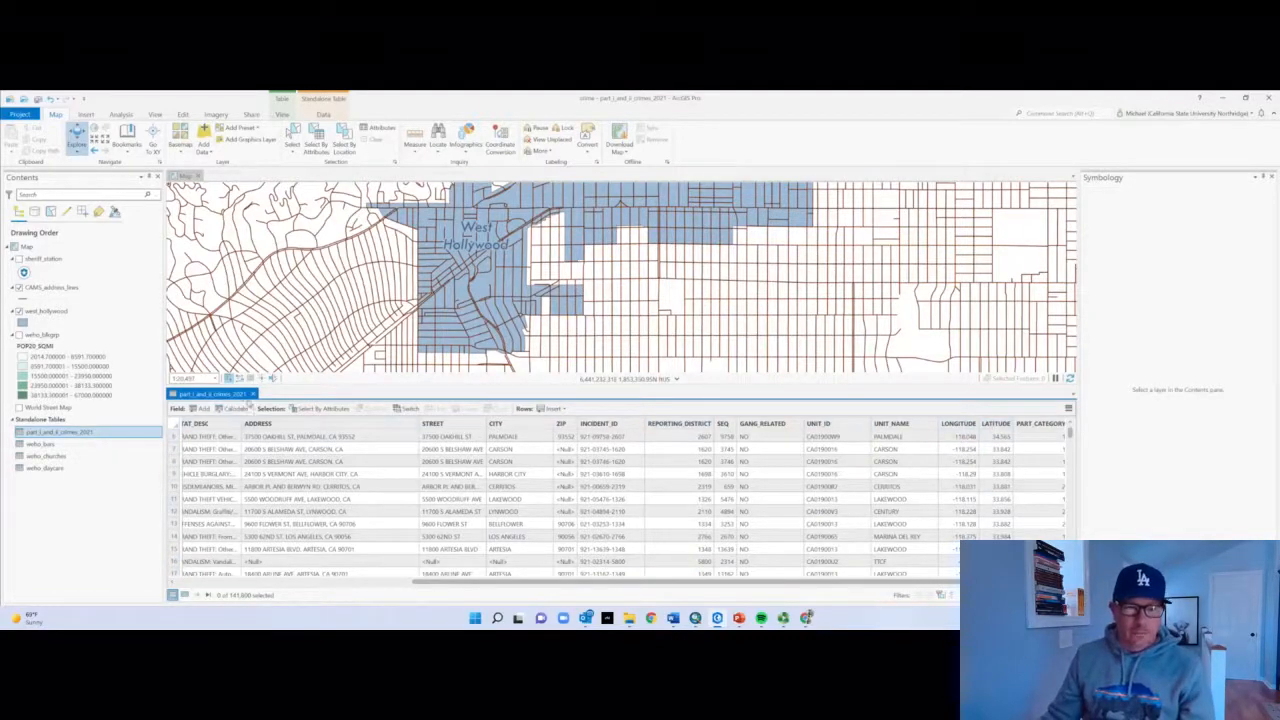
left_click(253, 394)
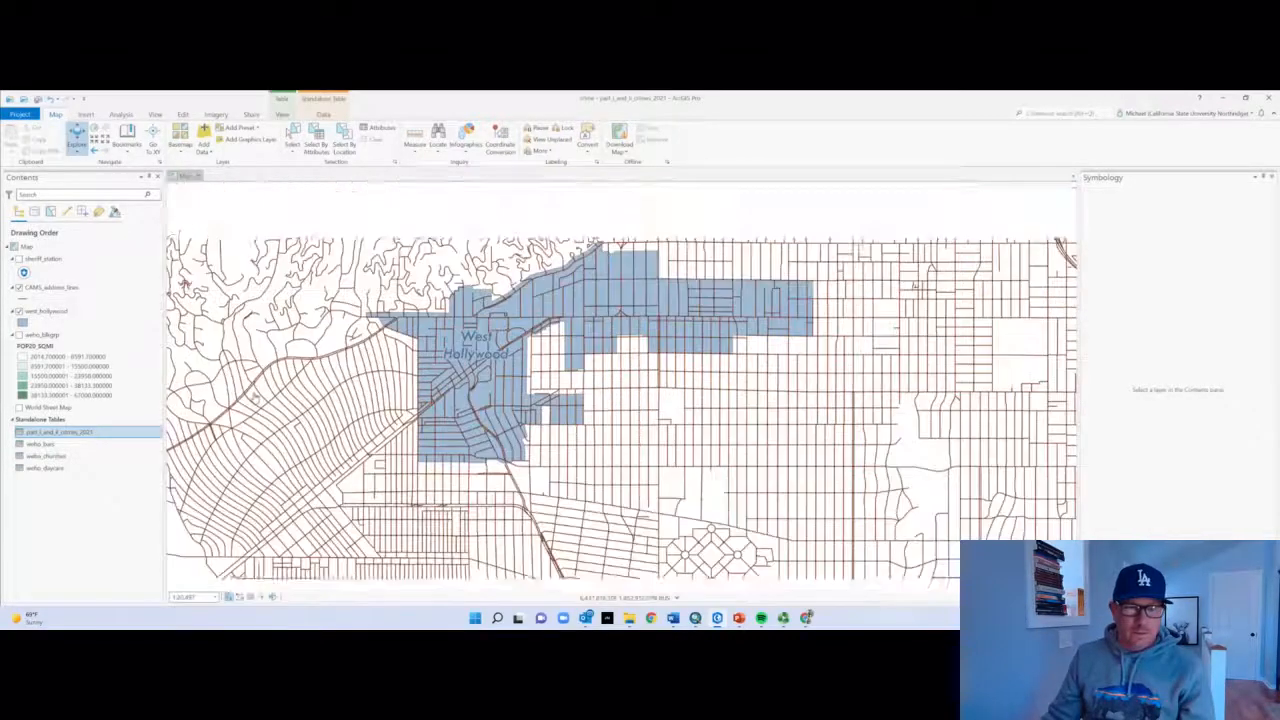
Start Display XY Data for the part_i_and_ii_crimes_2021 table and name the output feature class all_crimes
right_click(70, 432)
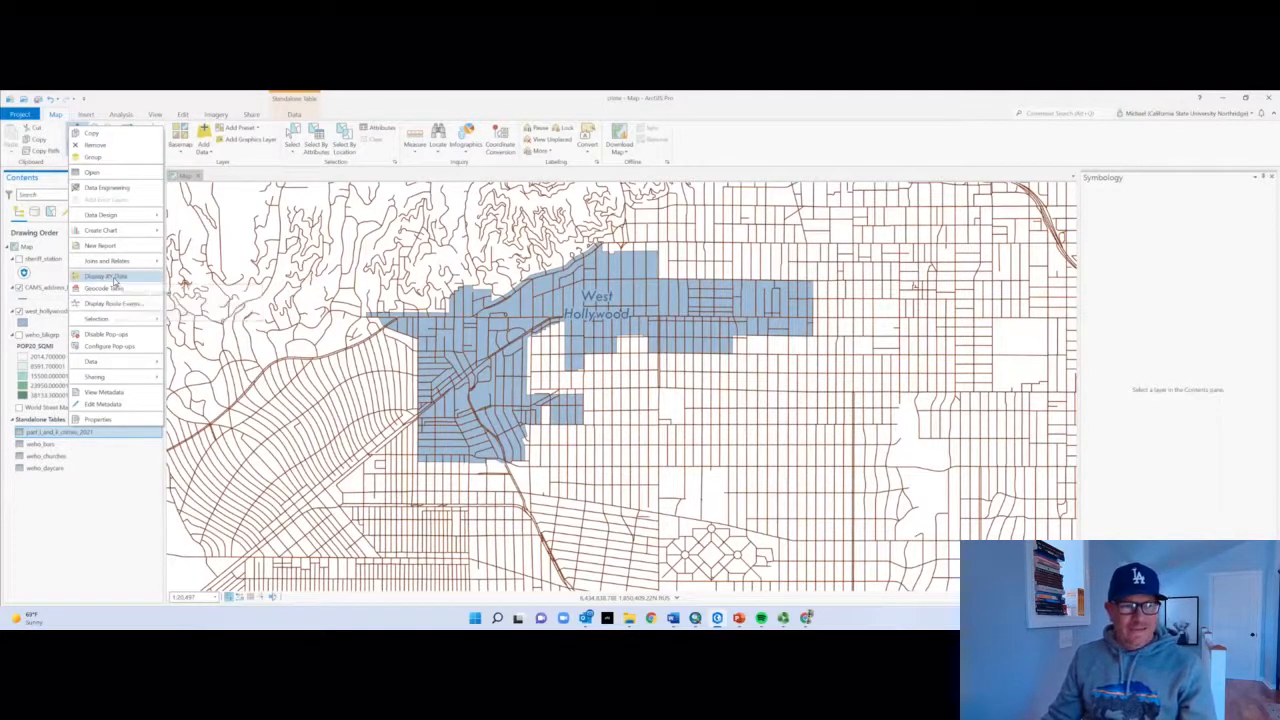
left_click(114, 279)
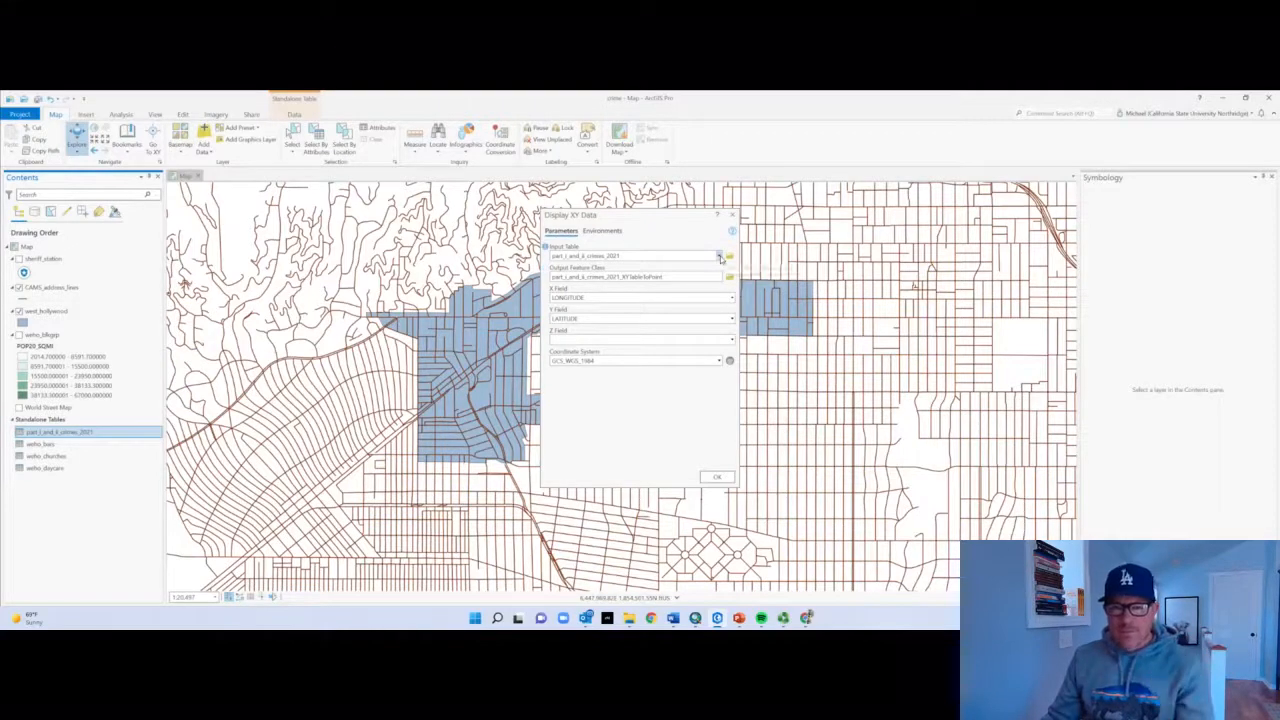
left_click(720, 257)
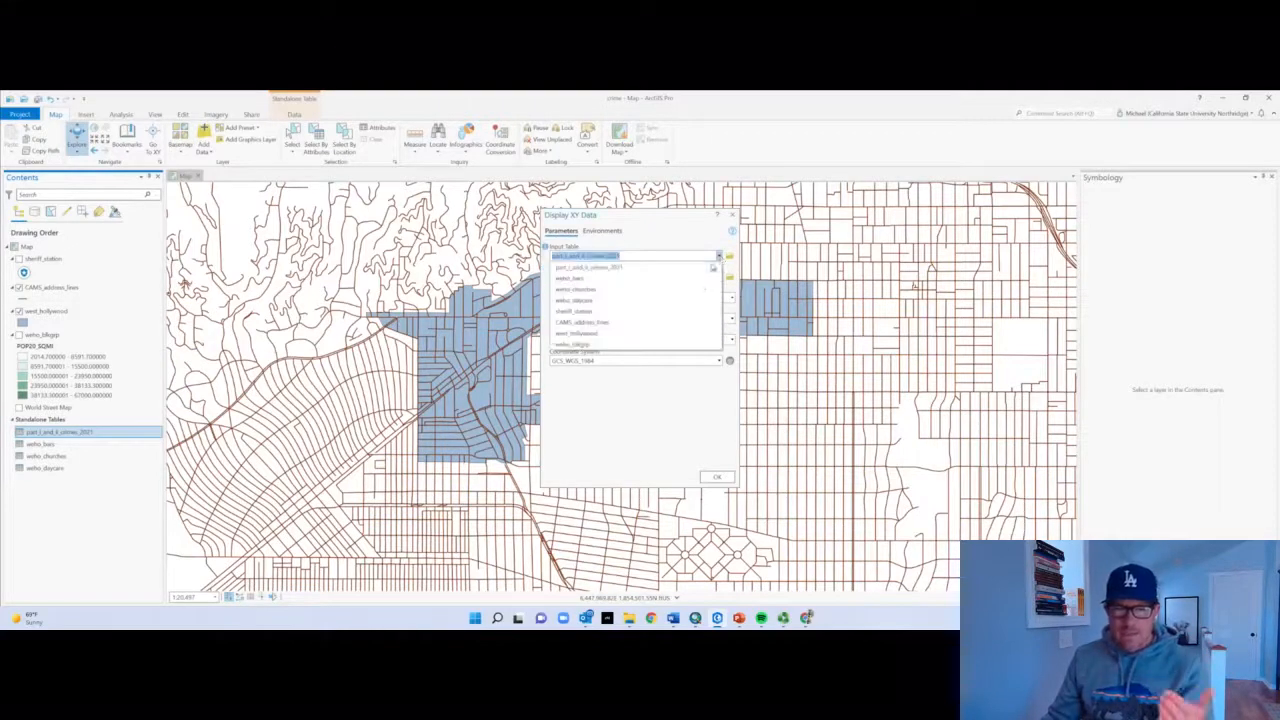
left_click(677, 270)
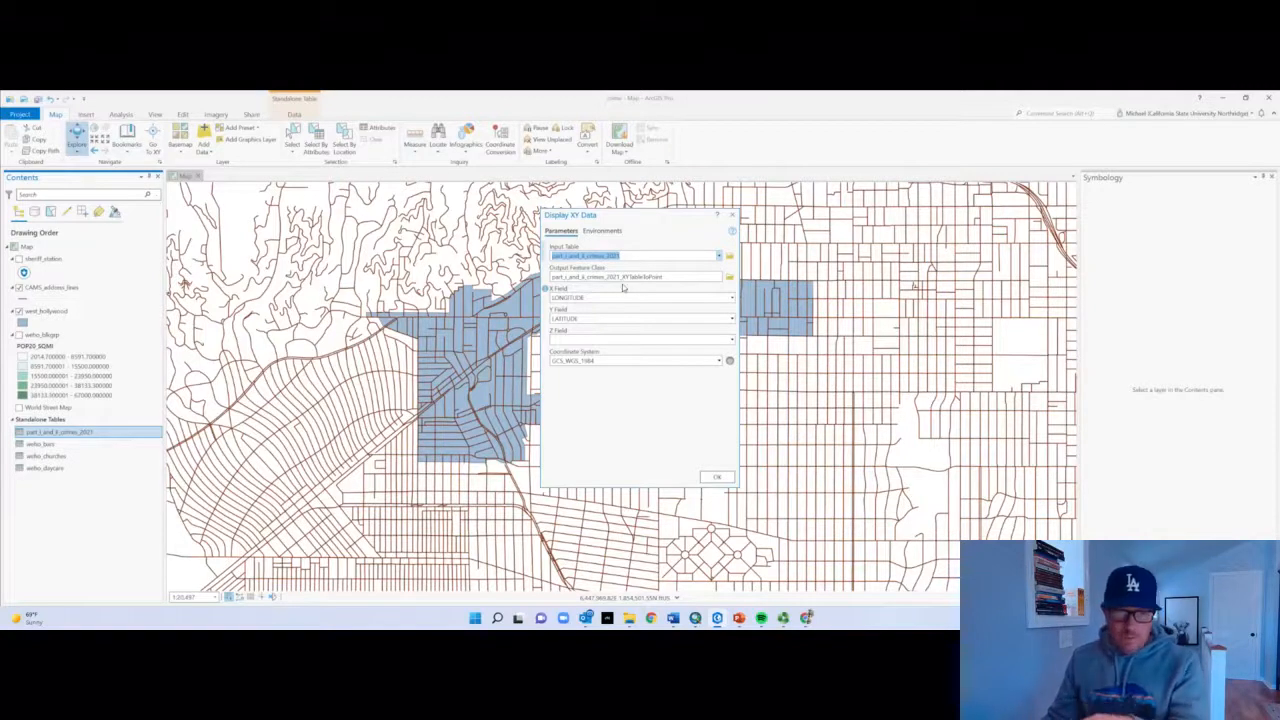
left_click(716, 276)
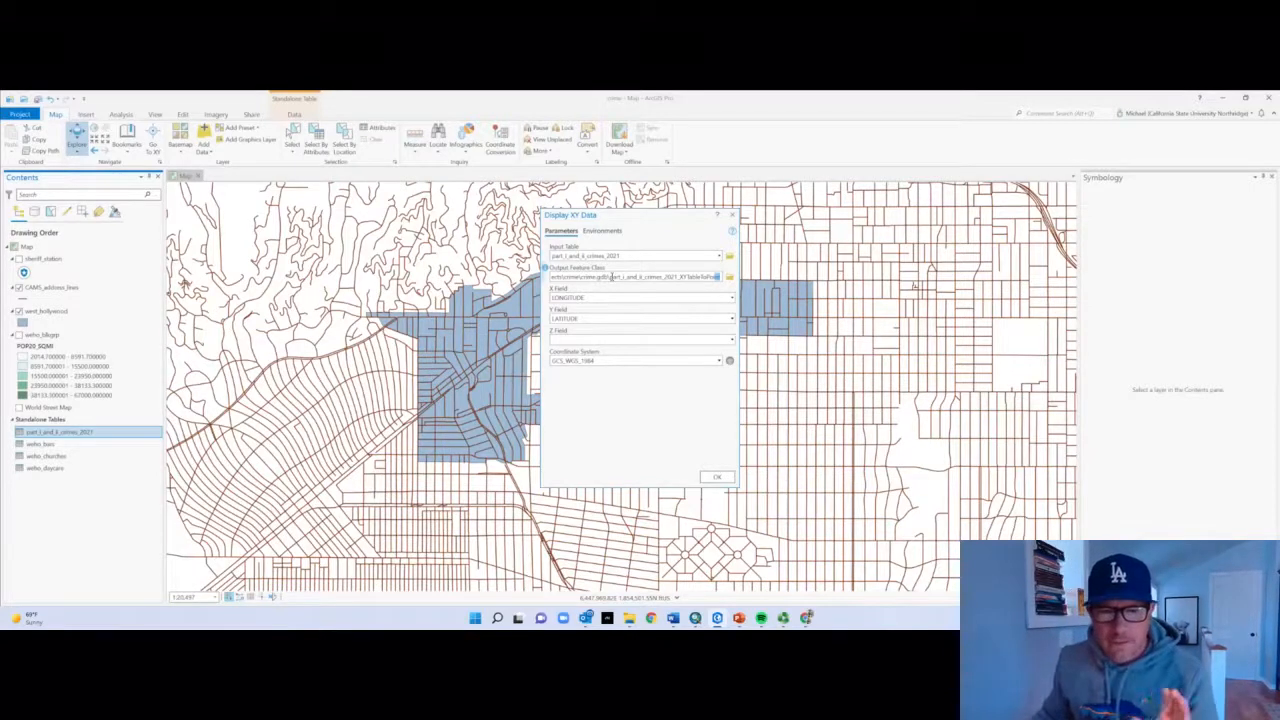
left_click_drag(608, 277, 720, 282)
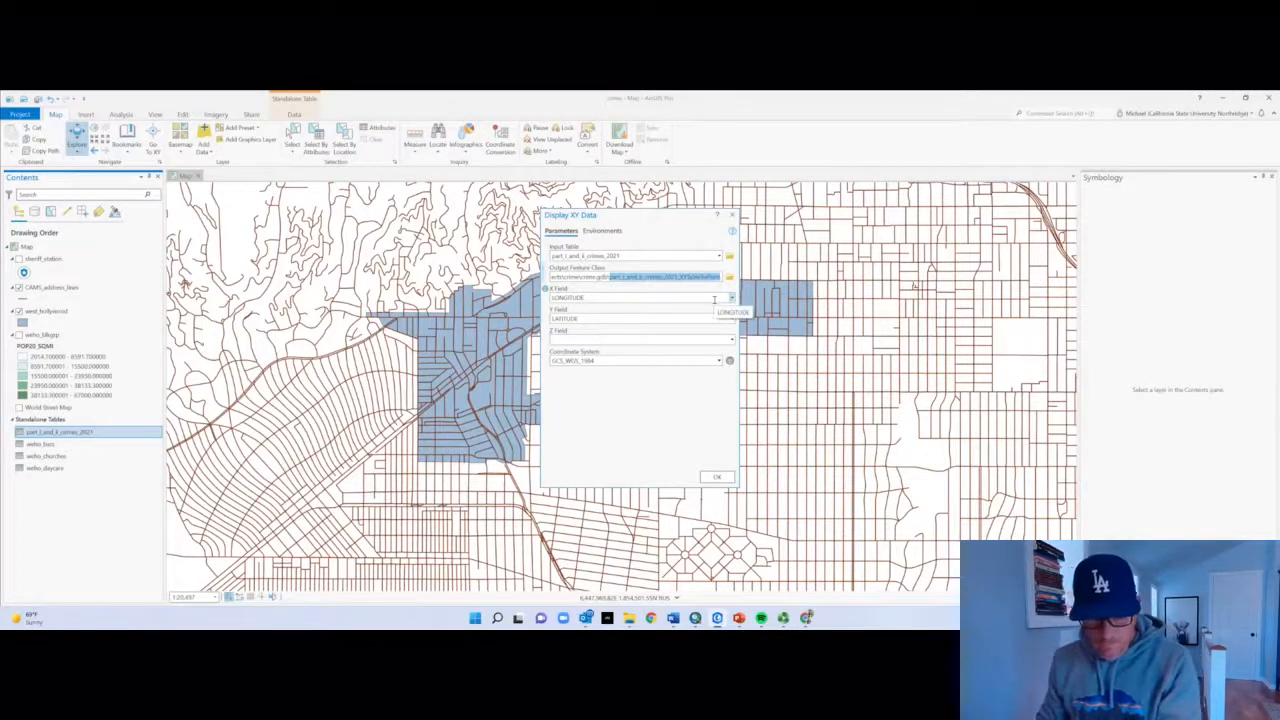
type("all")
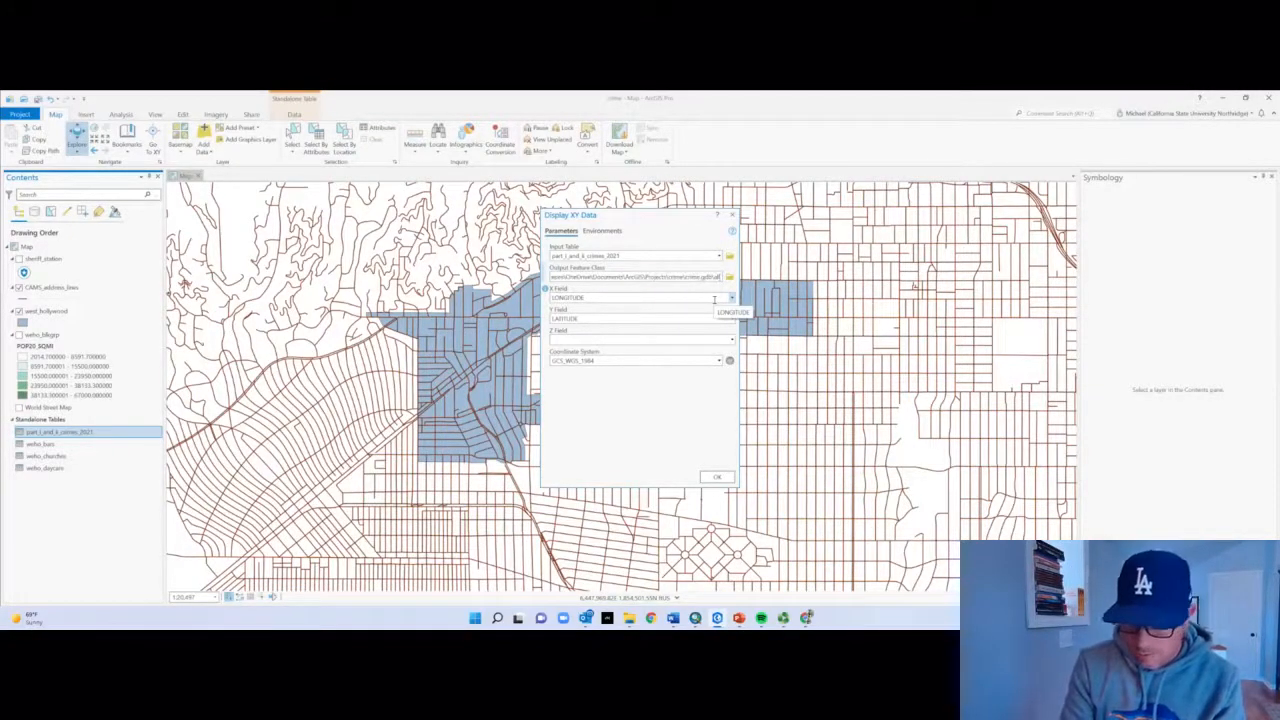
type("_crimes")
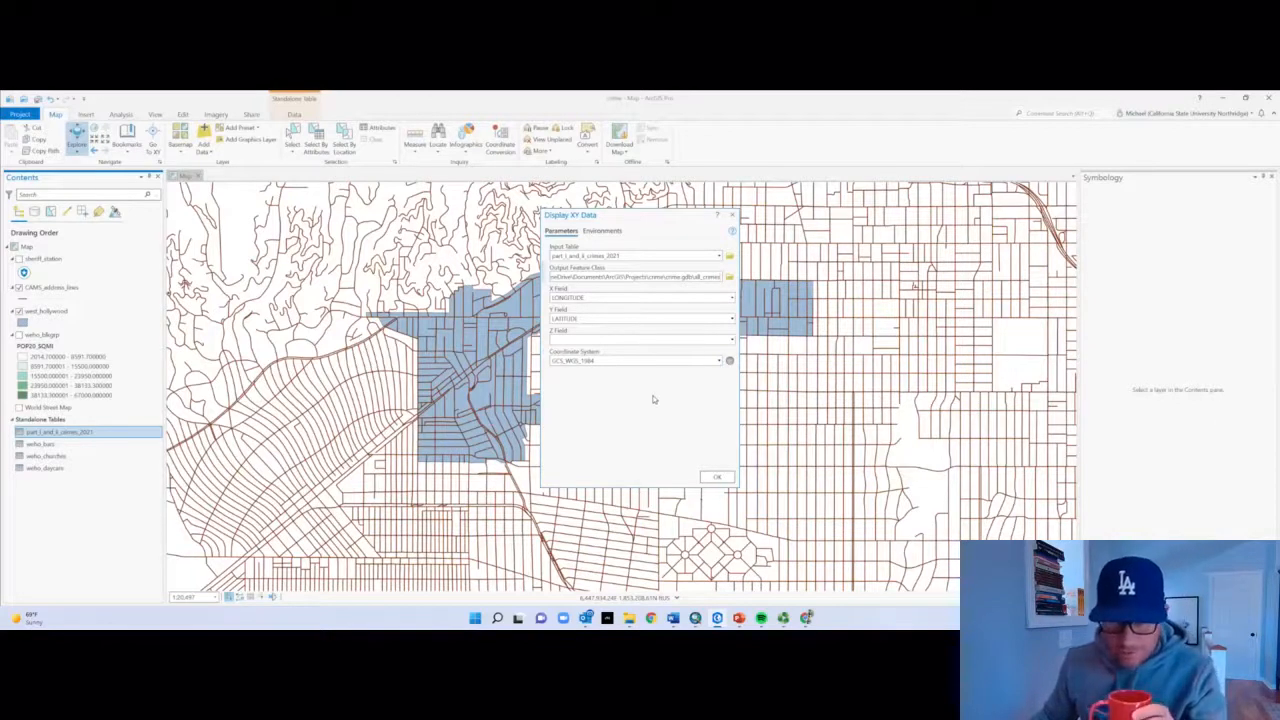
Set the XY data's coordinate system to the geographic system NAD 1983, under North America, USA and territories
left_click(729, 362)
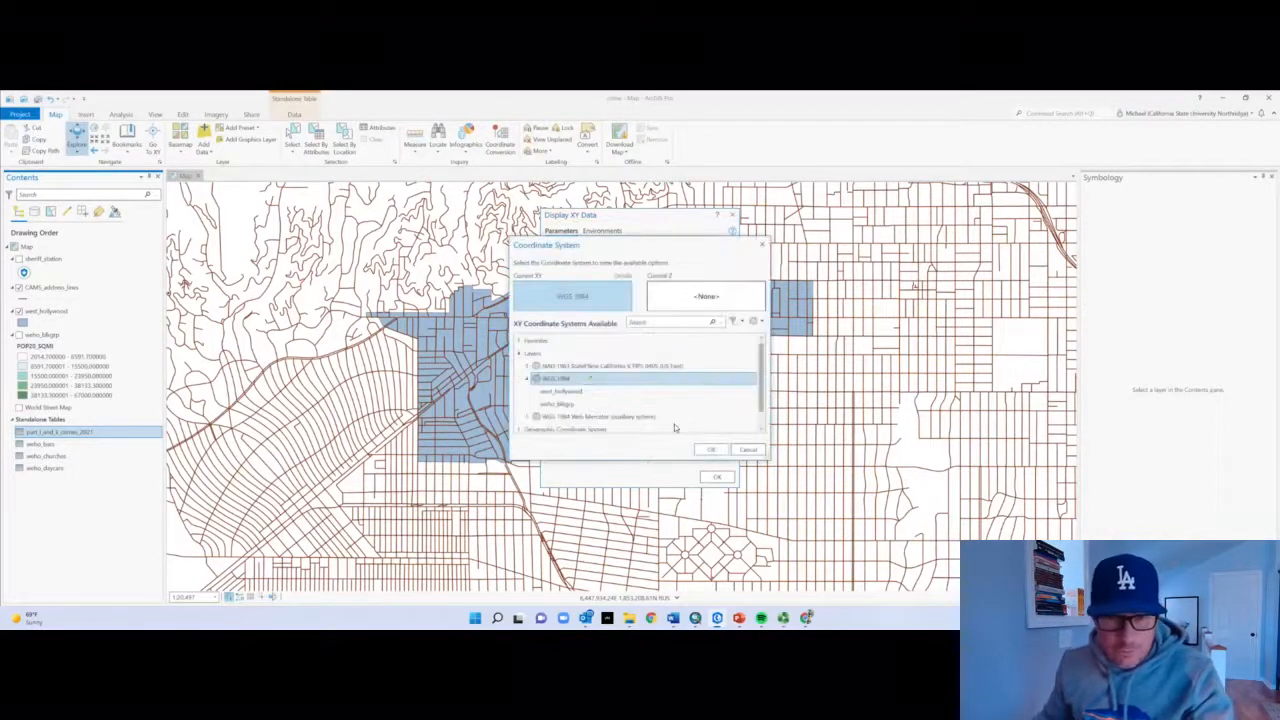
left_click(519, 354)
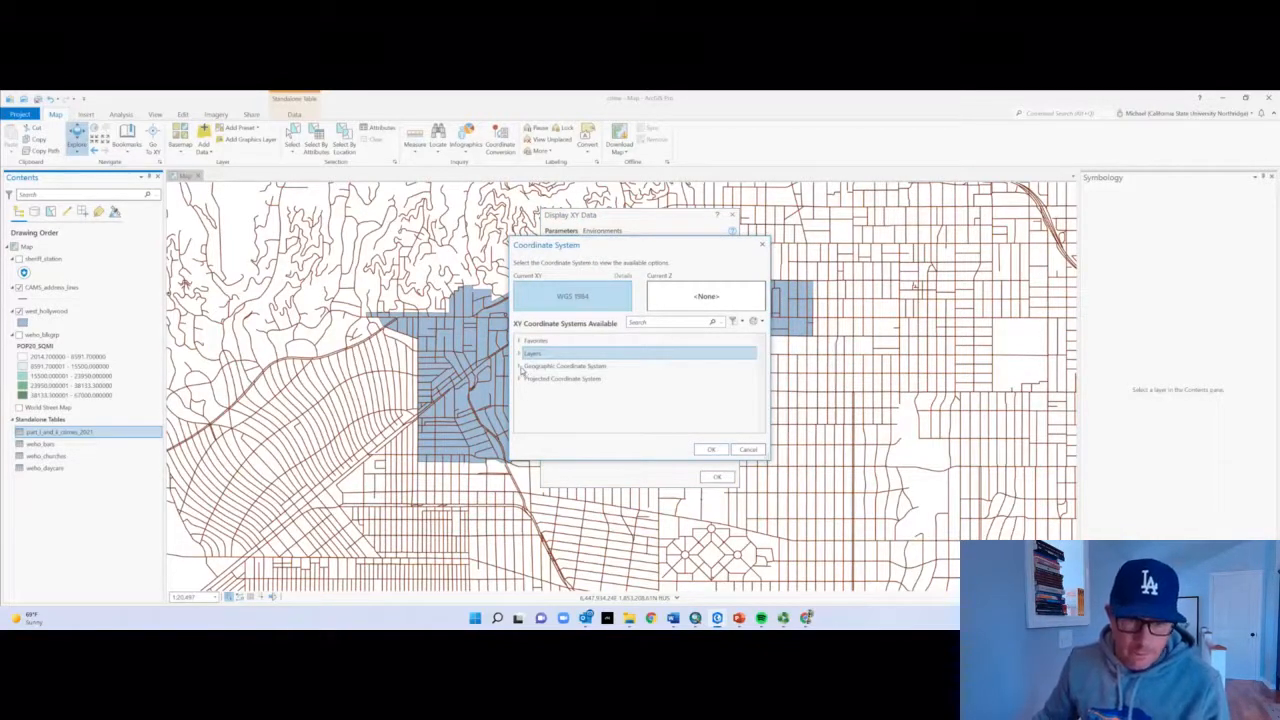
left_click(520, 367)
left_click_drag(612, 459, 612, 542)
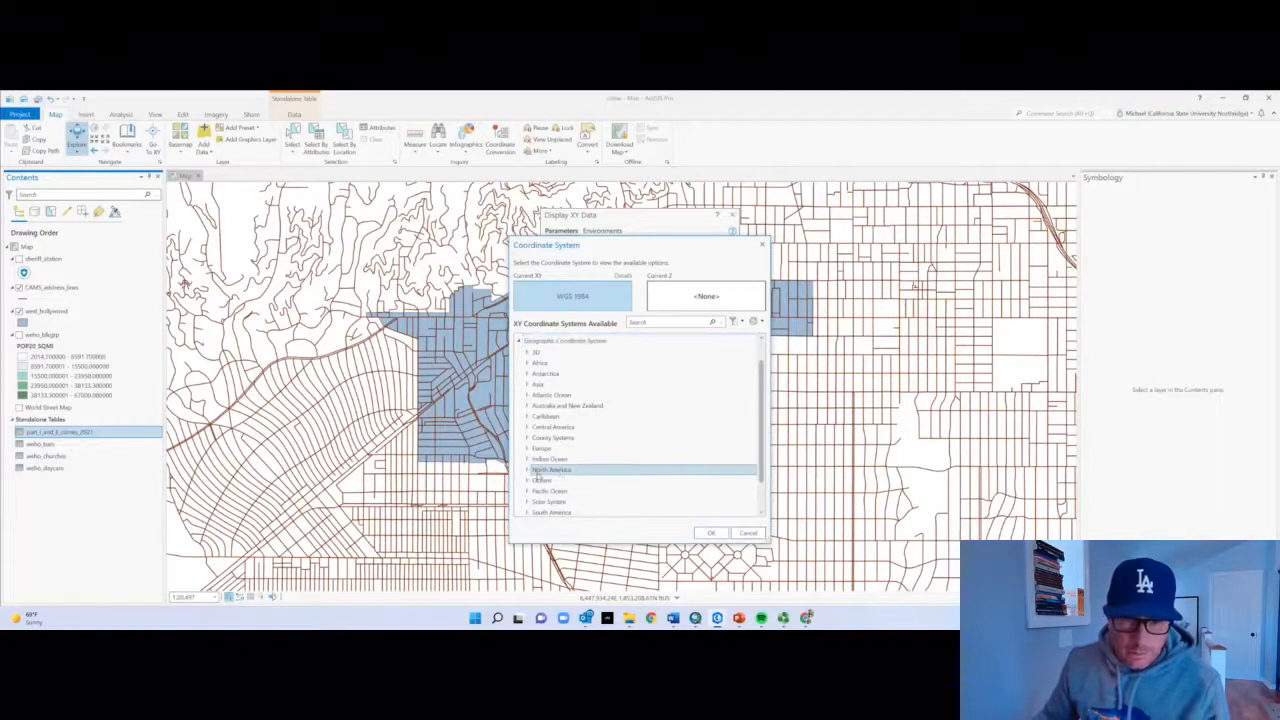
left_click(528, 471)
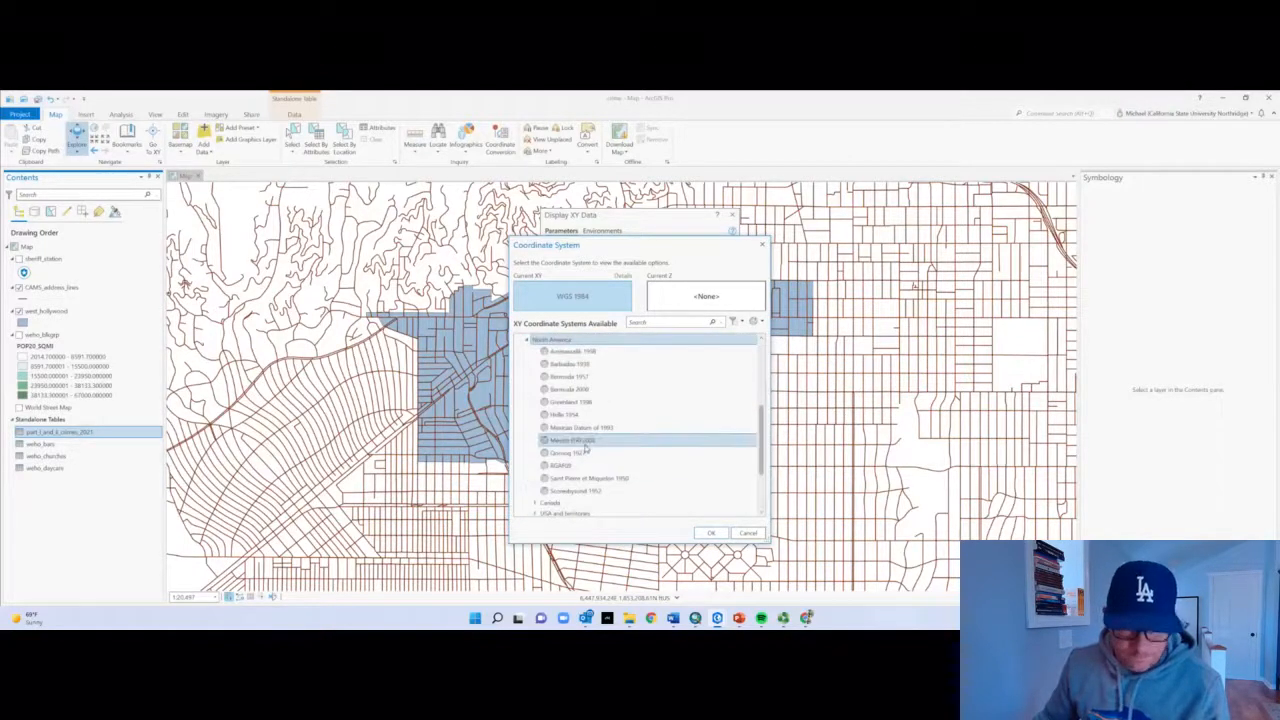
scroll(545, 470, "down", 1)
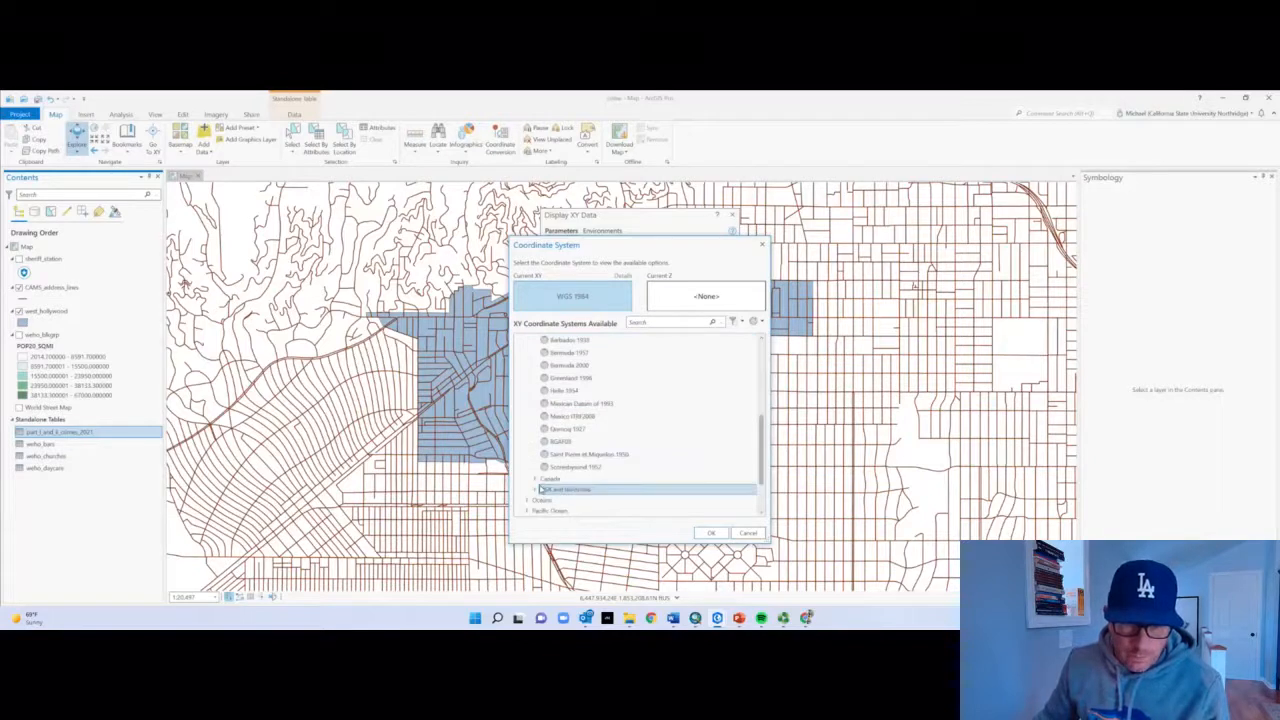
left_click(537, 490)
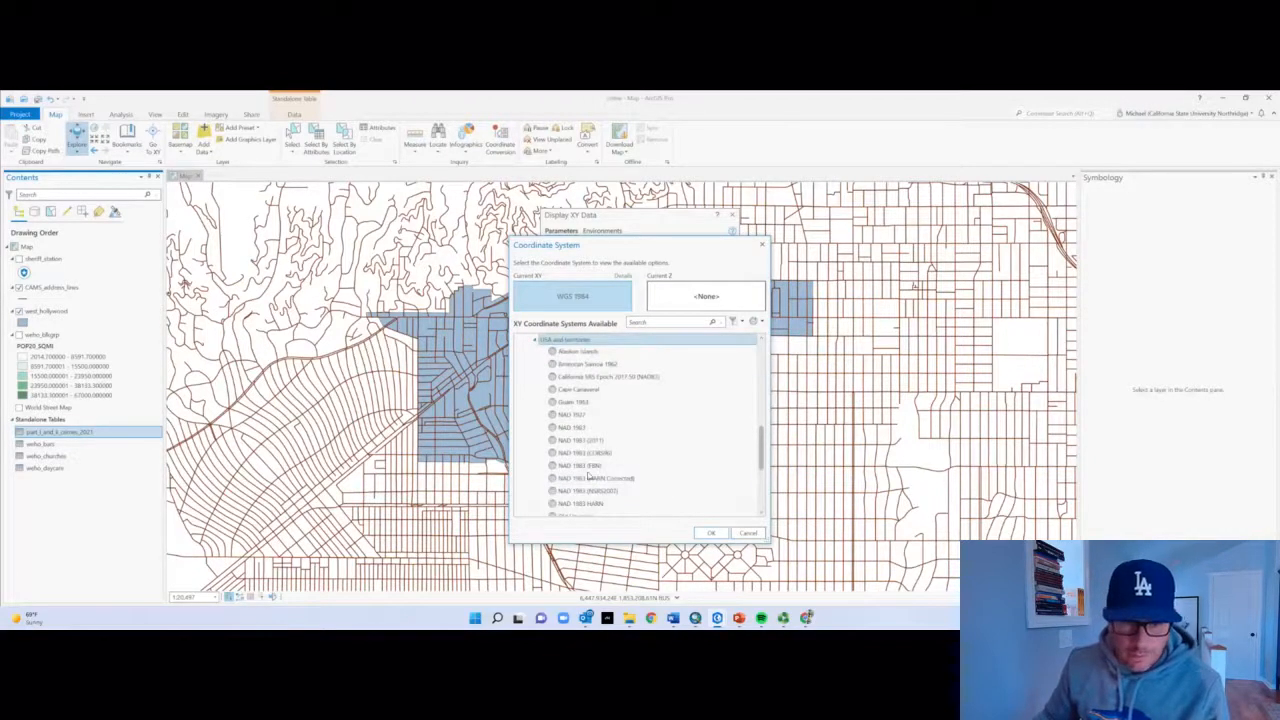
left_click(578, 428)
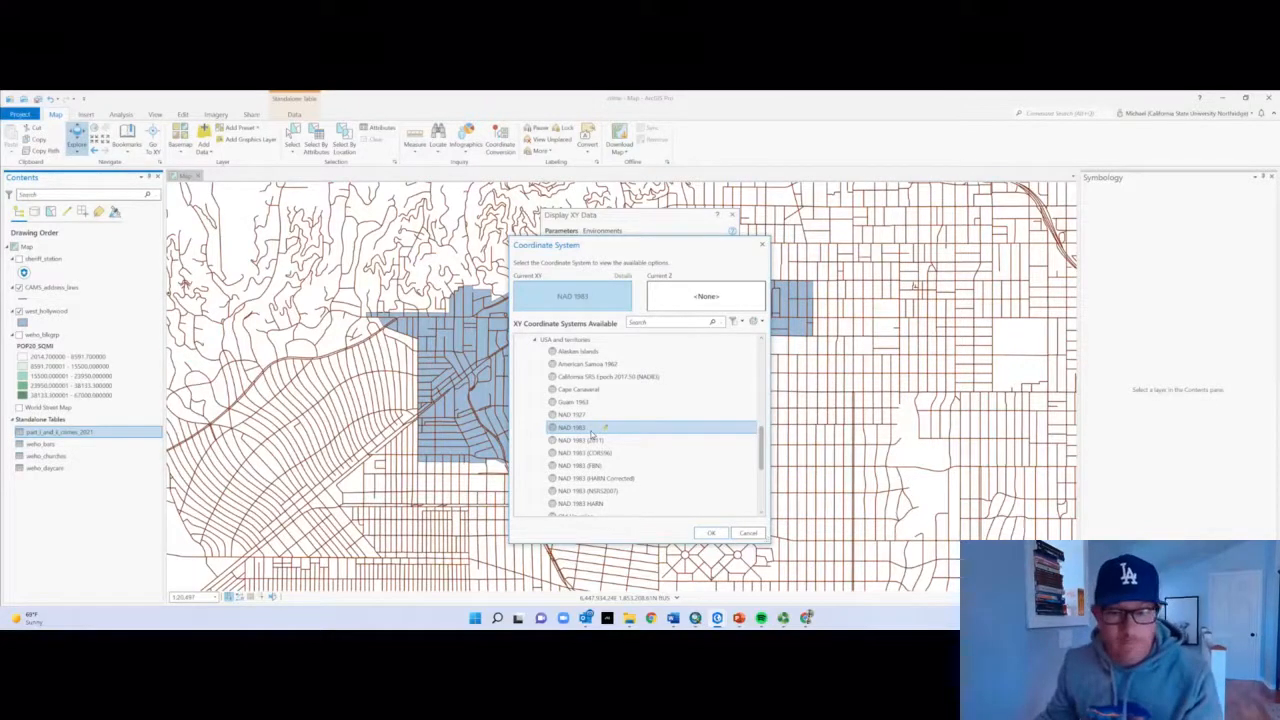
left_click(711, 532)
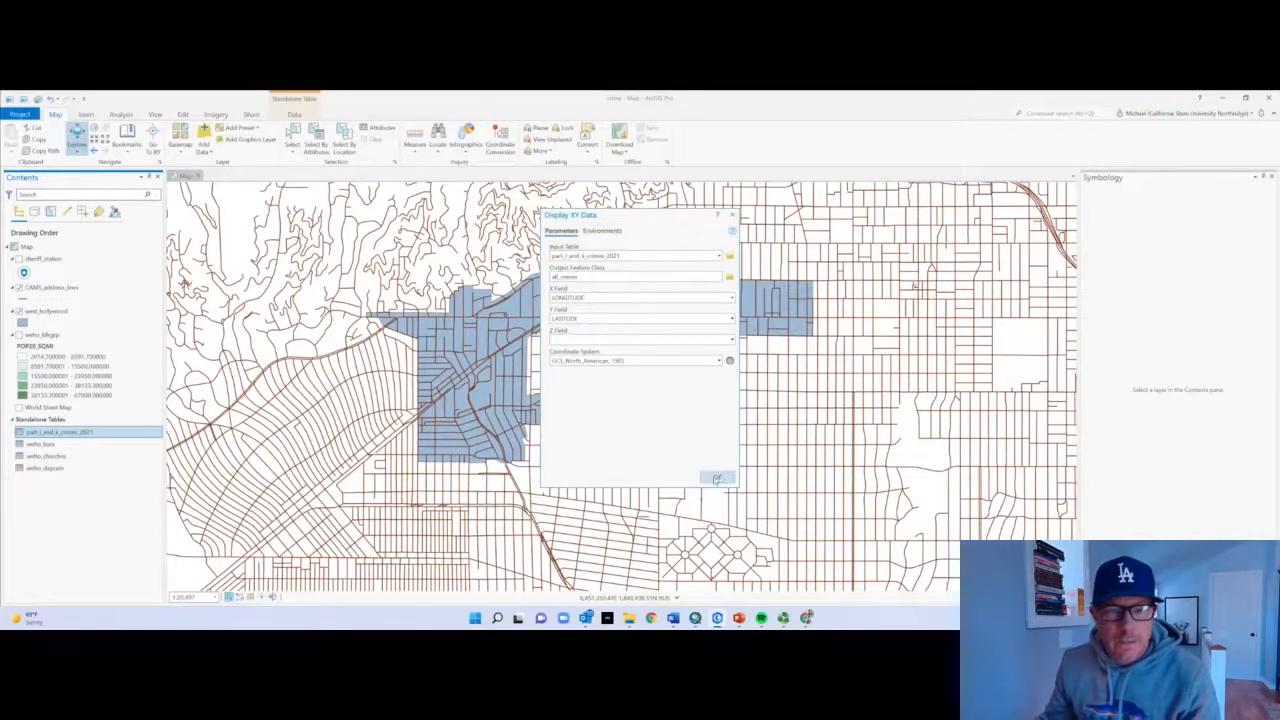
Generate the all_crimes points from the table, dismiss the tool messages, and hide the CAMS_address_lines layer
left_click(716, 479)
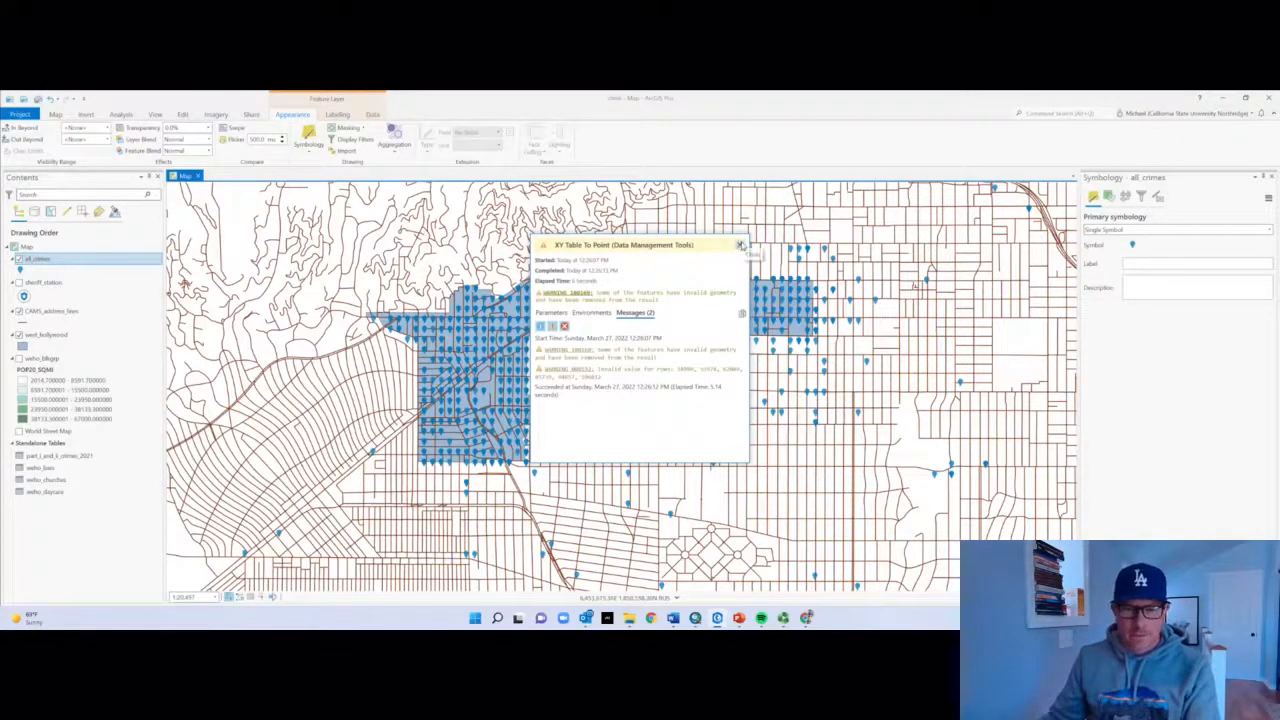
left_click(740, 244)
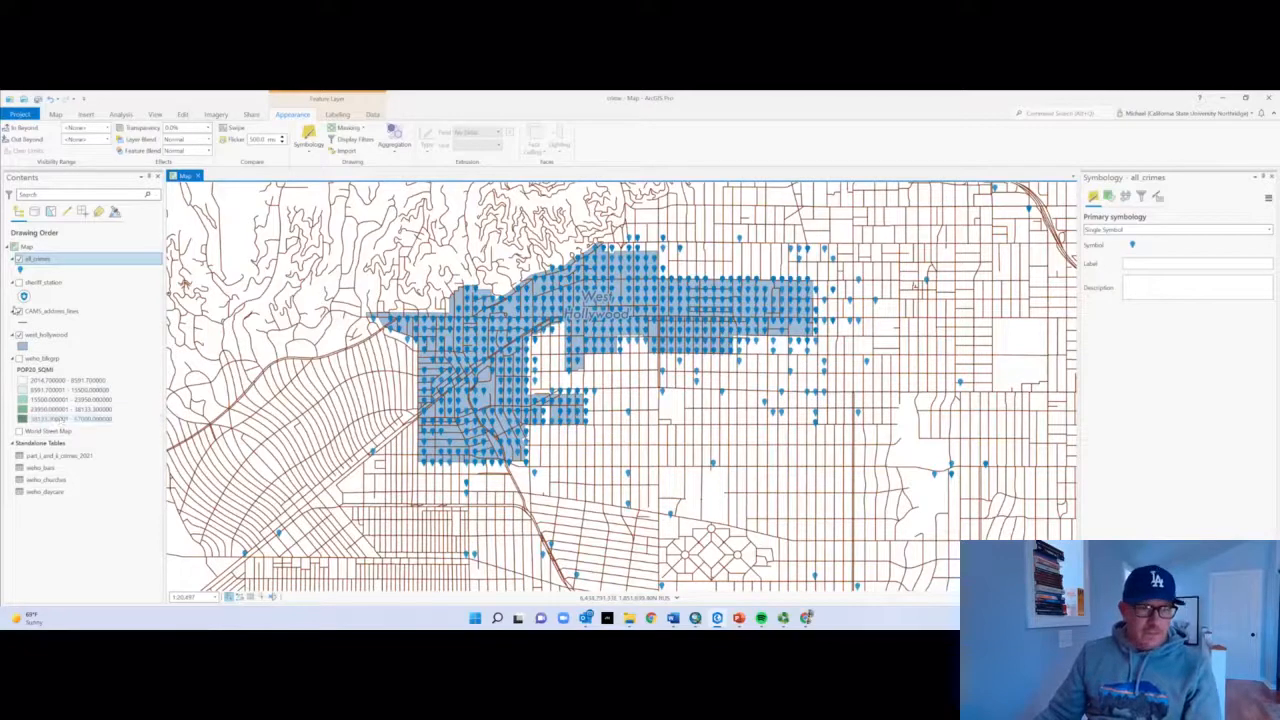
left_click(18, 311)
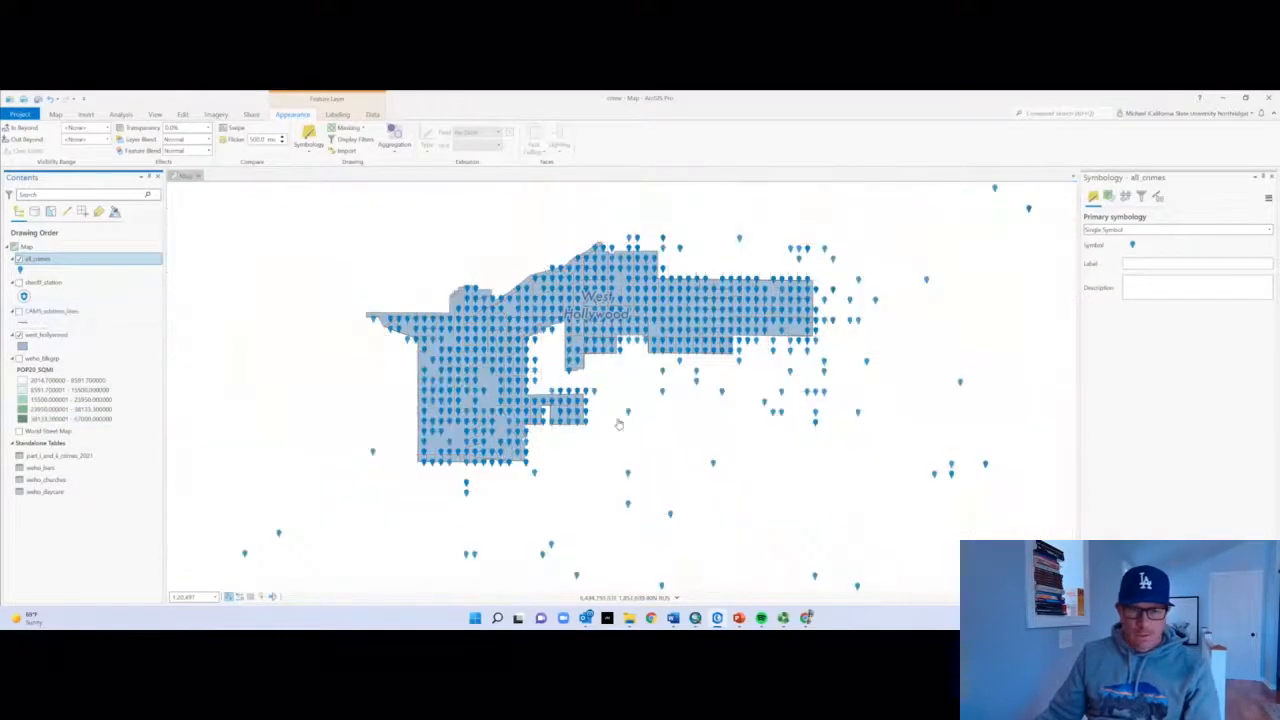
Inspect how the all_crimes points spread beyond West Hollywood and turn on the World Street Map basemap
scroll(588, 435, "down", 3)
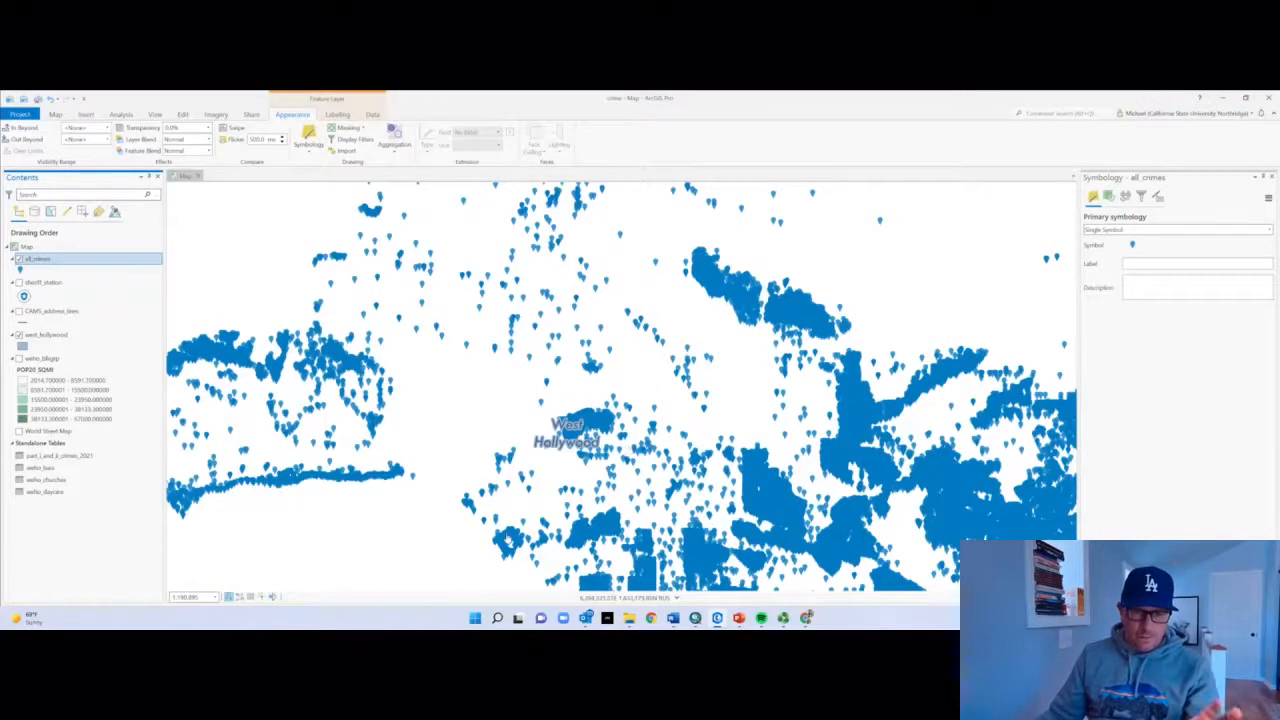
scroll(636, 490, "up", 5)
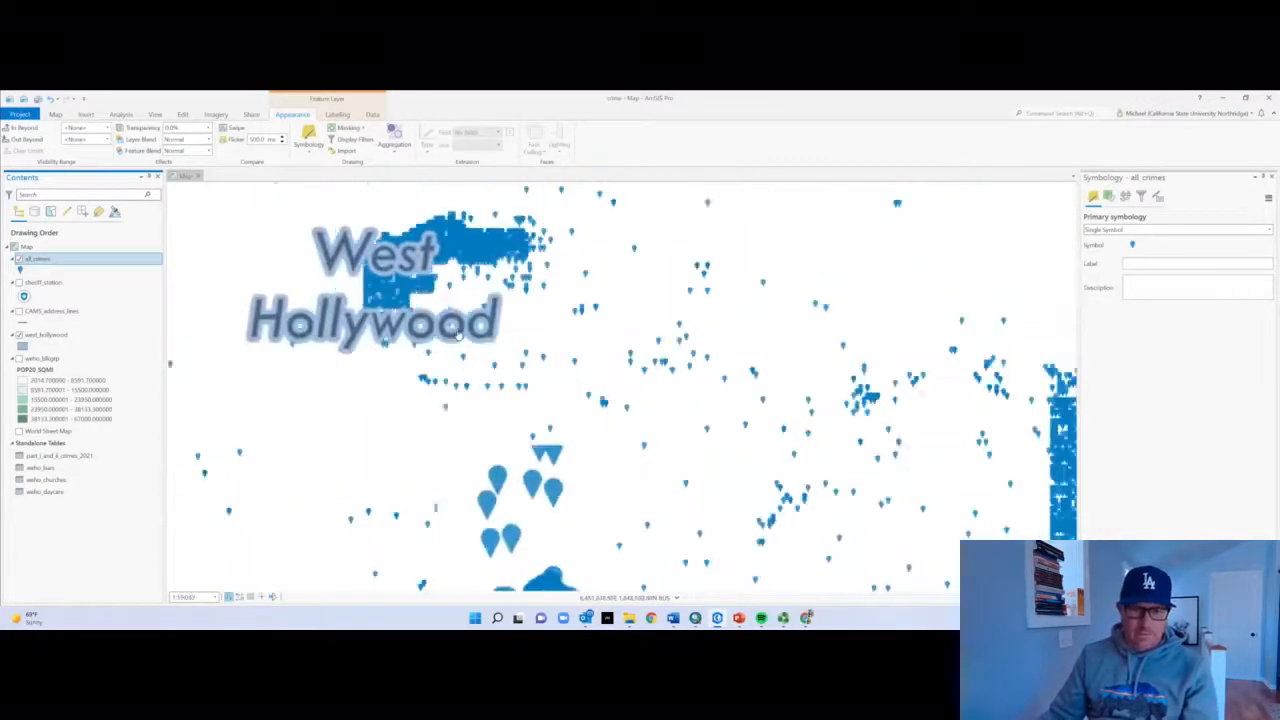
left_click_drag(589, 393, 598, 397)
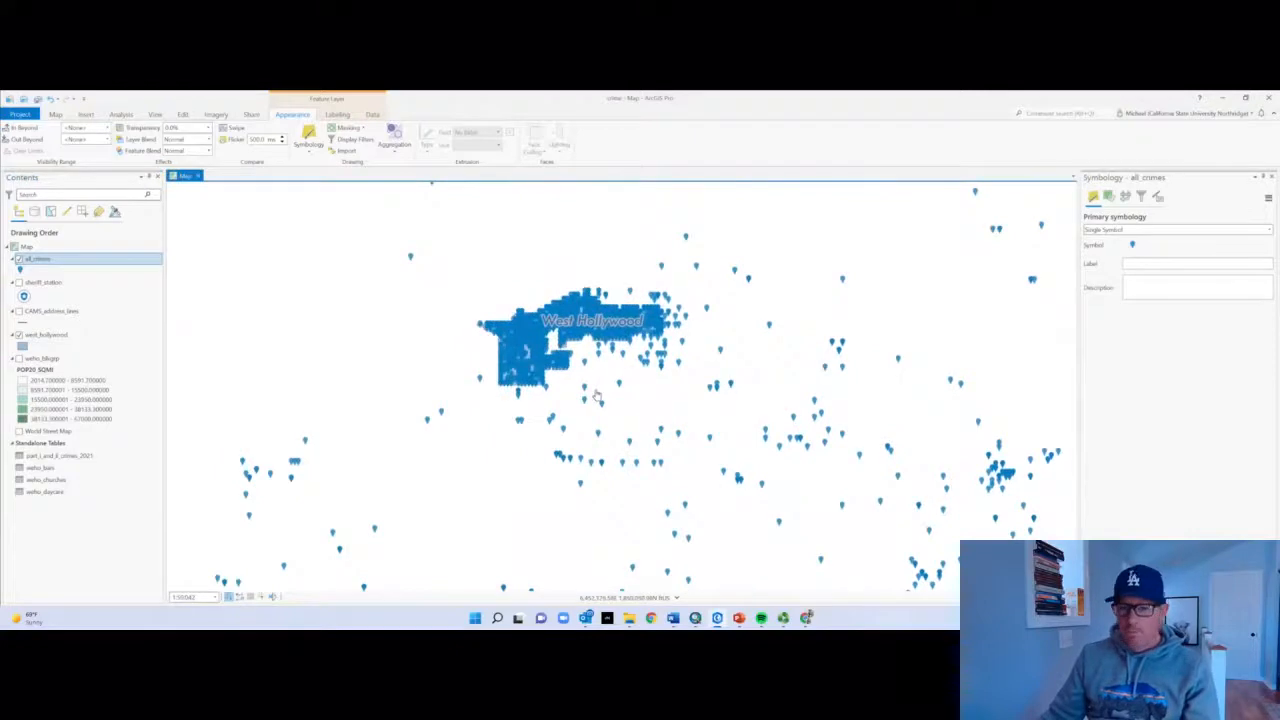
scroll(596, 397, "up", 3)
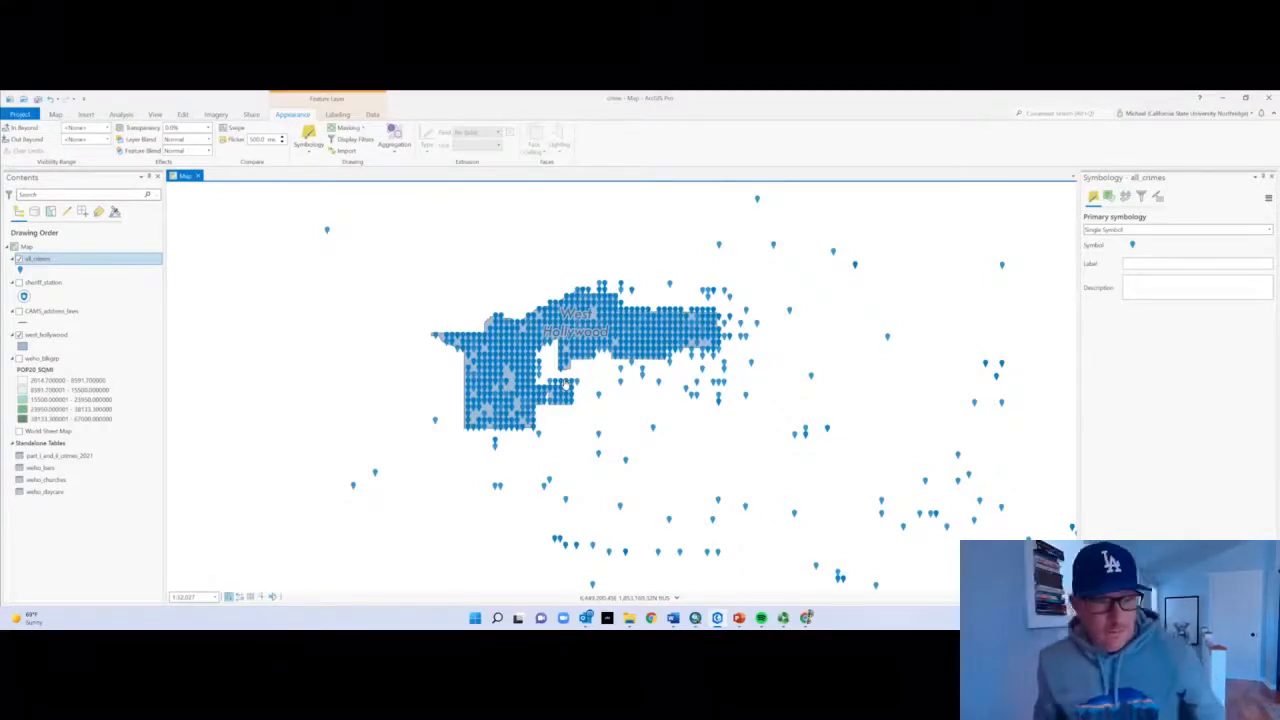
left_click(20, 436)
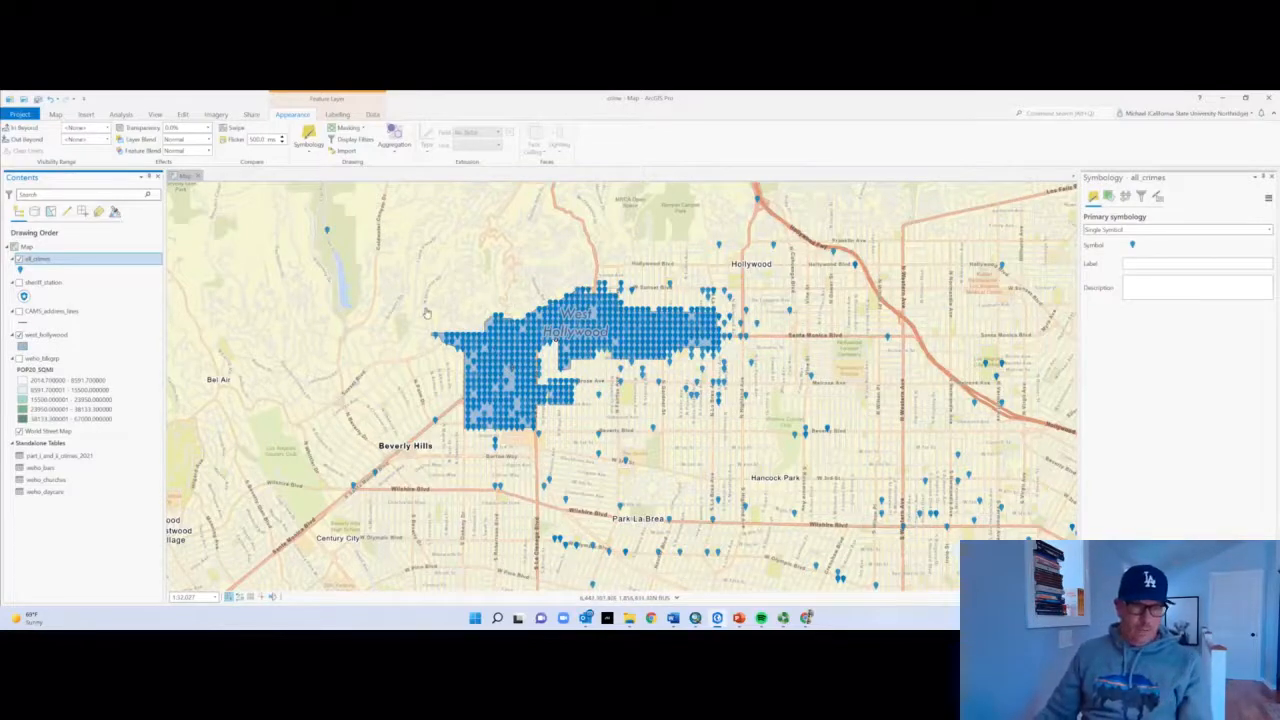
Clip the all_crimes points to the west_hollywood boundary using the Clip analysis tool
left_click(121, 114)
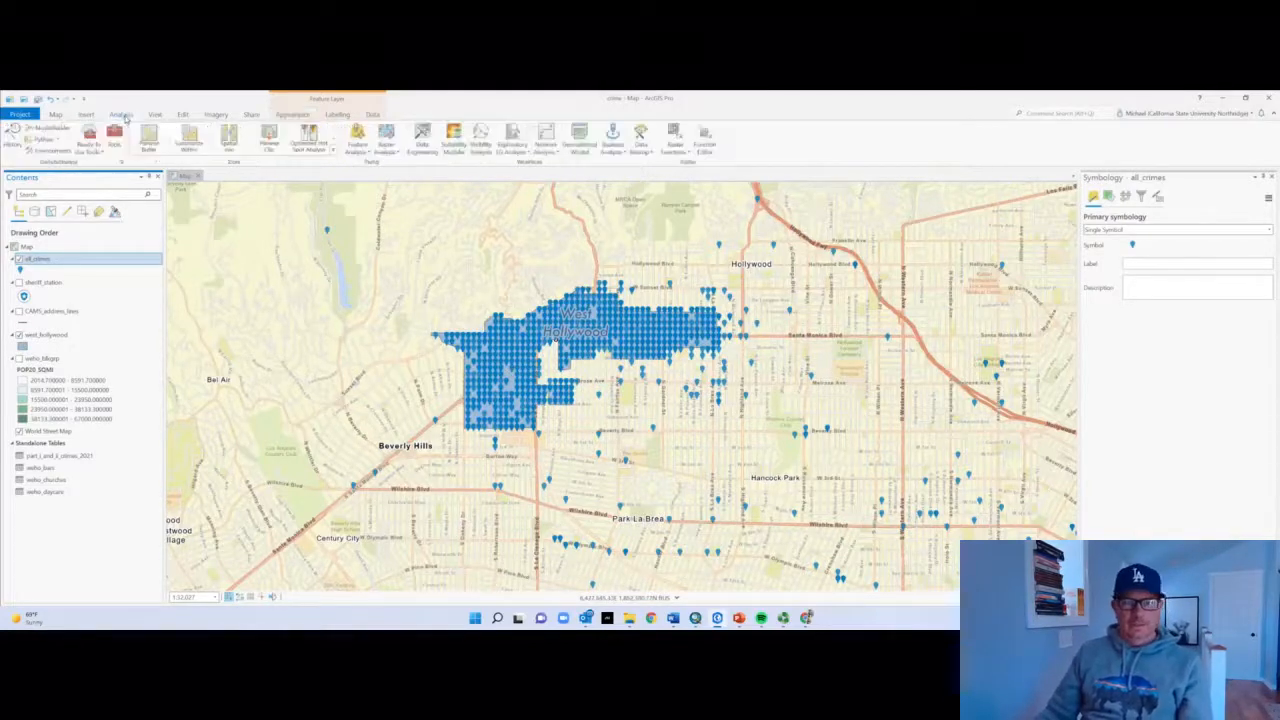
left_click(114, 137)
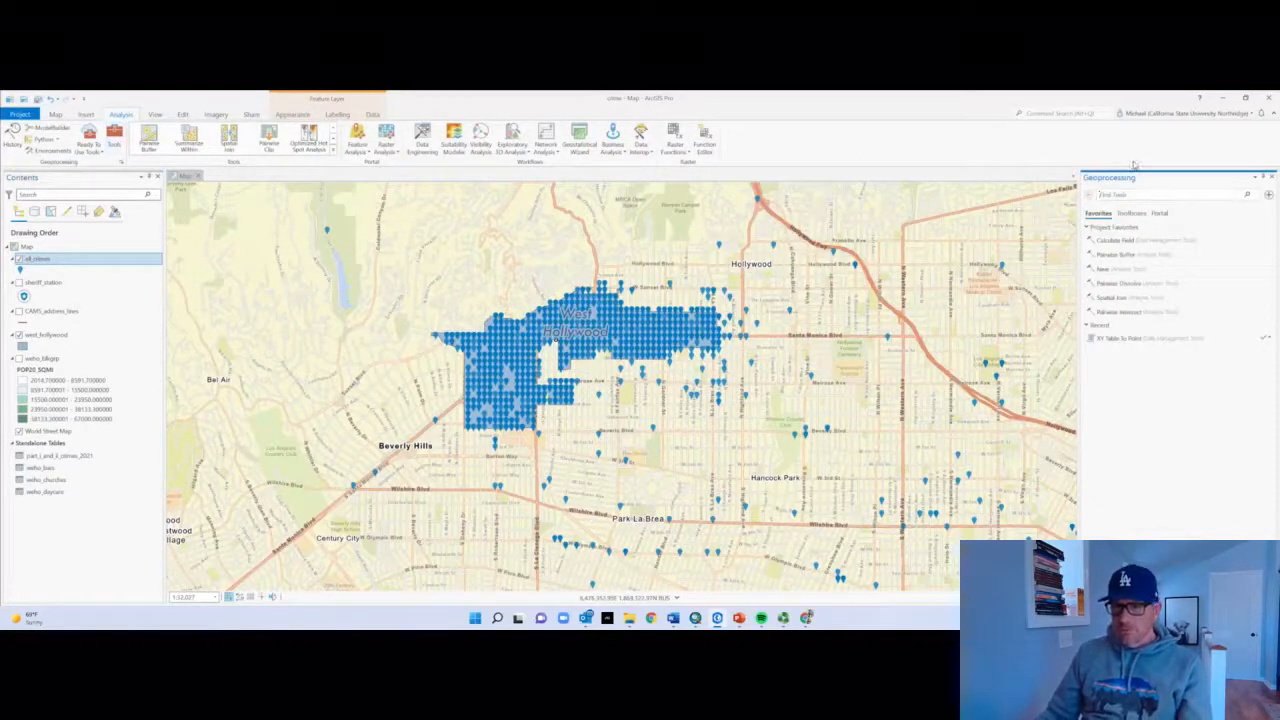
left_click(1126, 196)
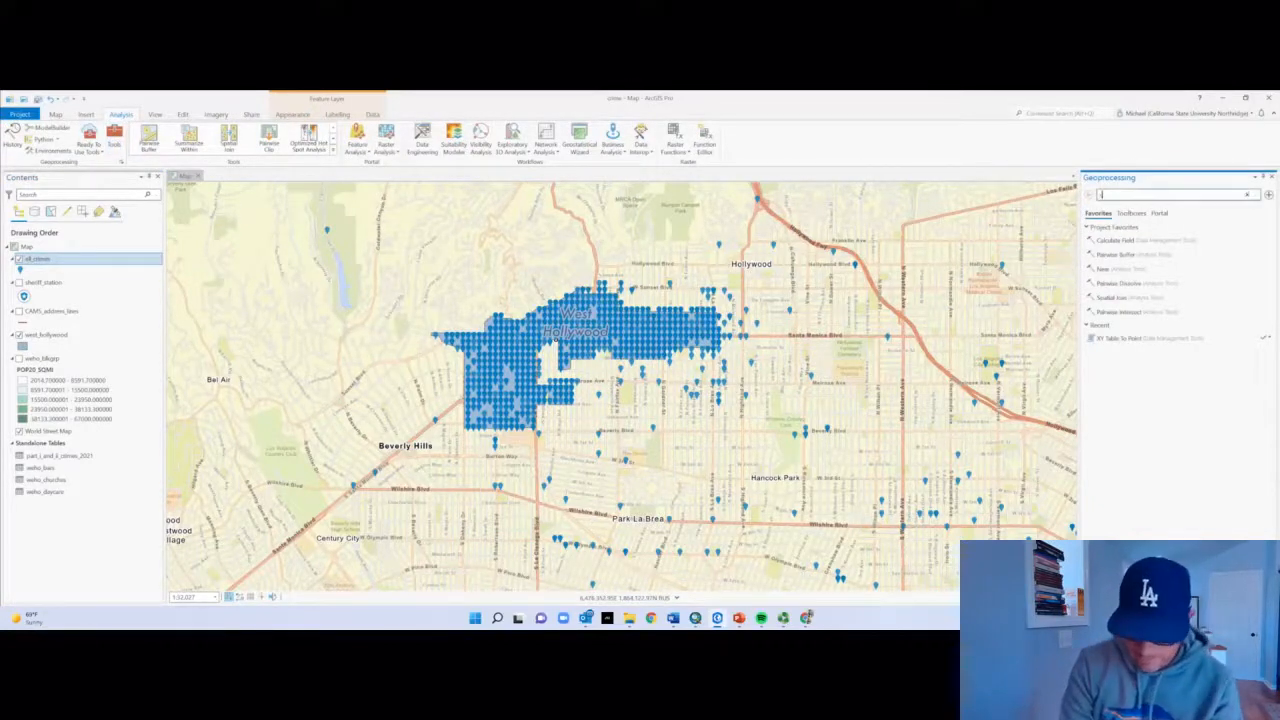
type("clip")
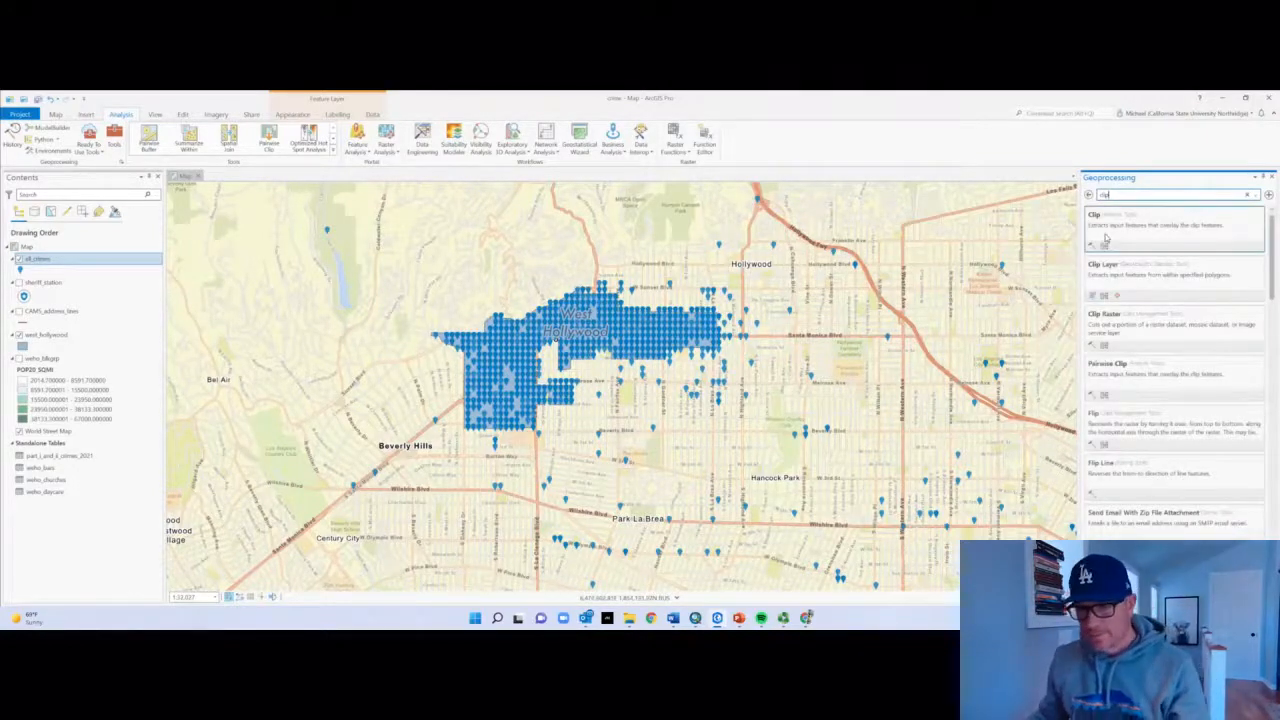
left_click_drag(1108, 234, 1114, 256)
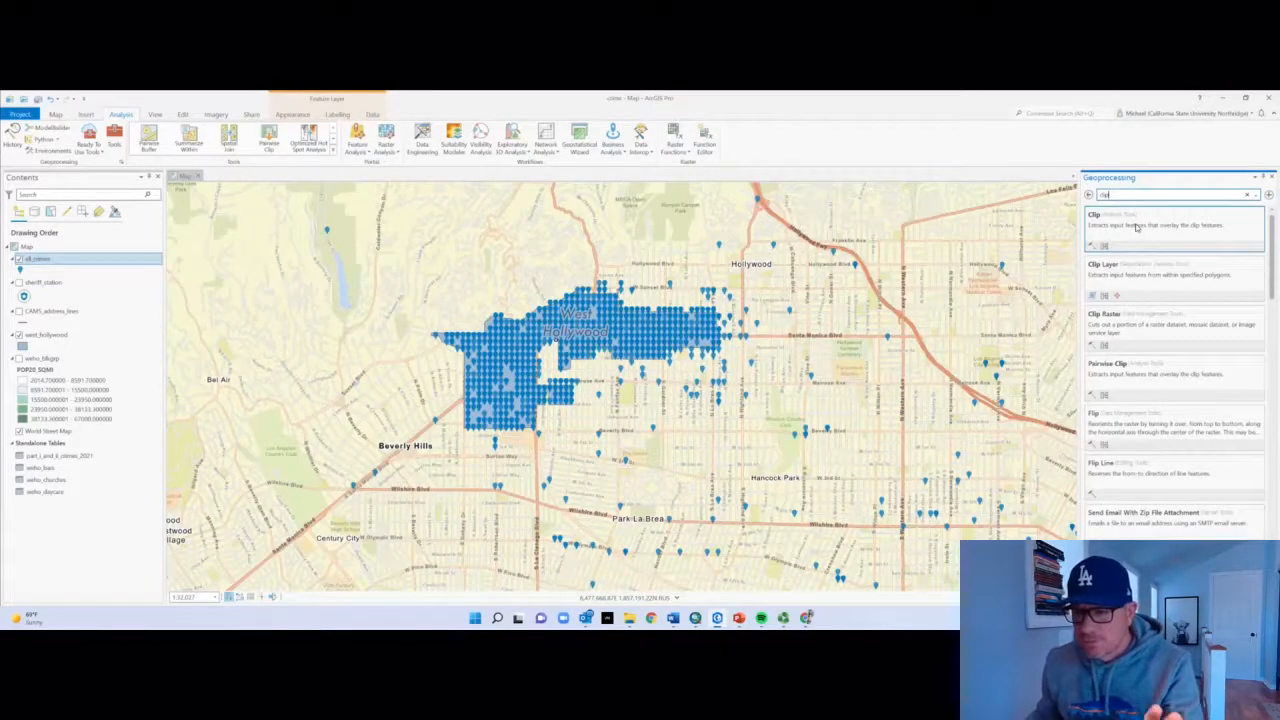
left_click(1136, 227)
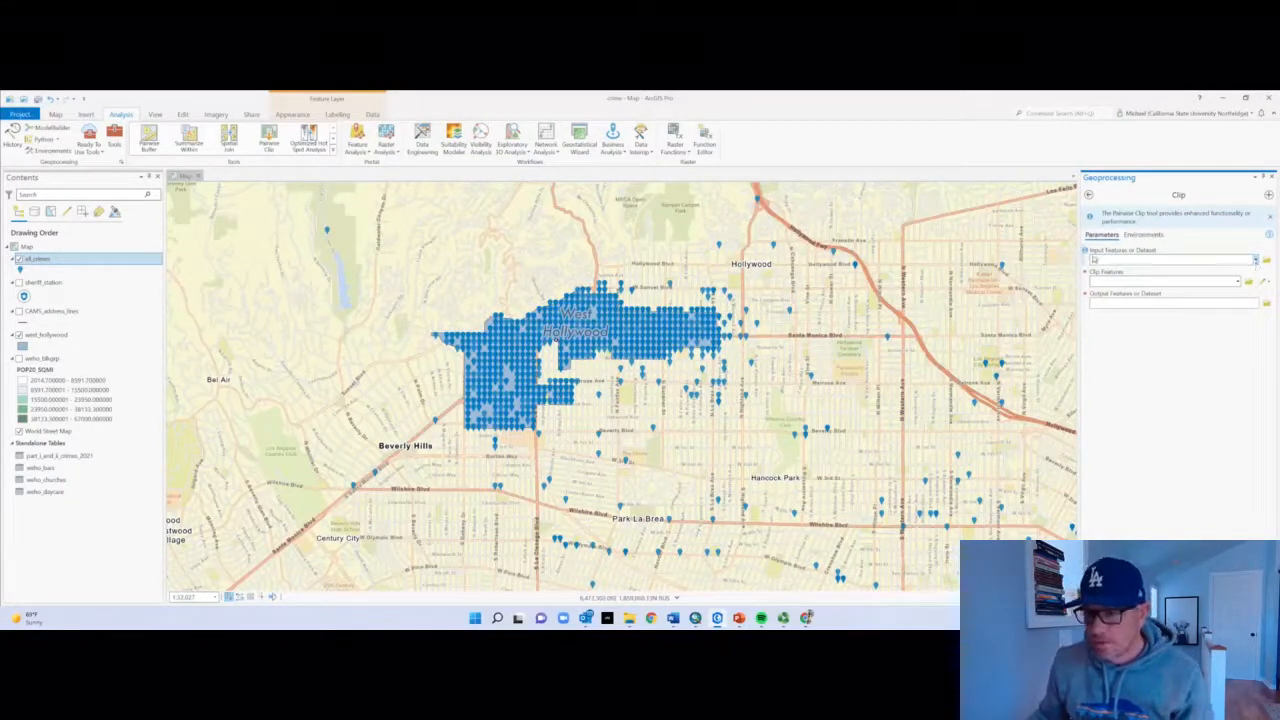
mouse_move(1087, 253)
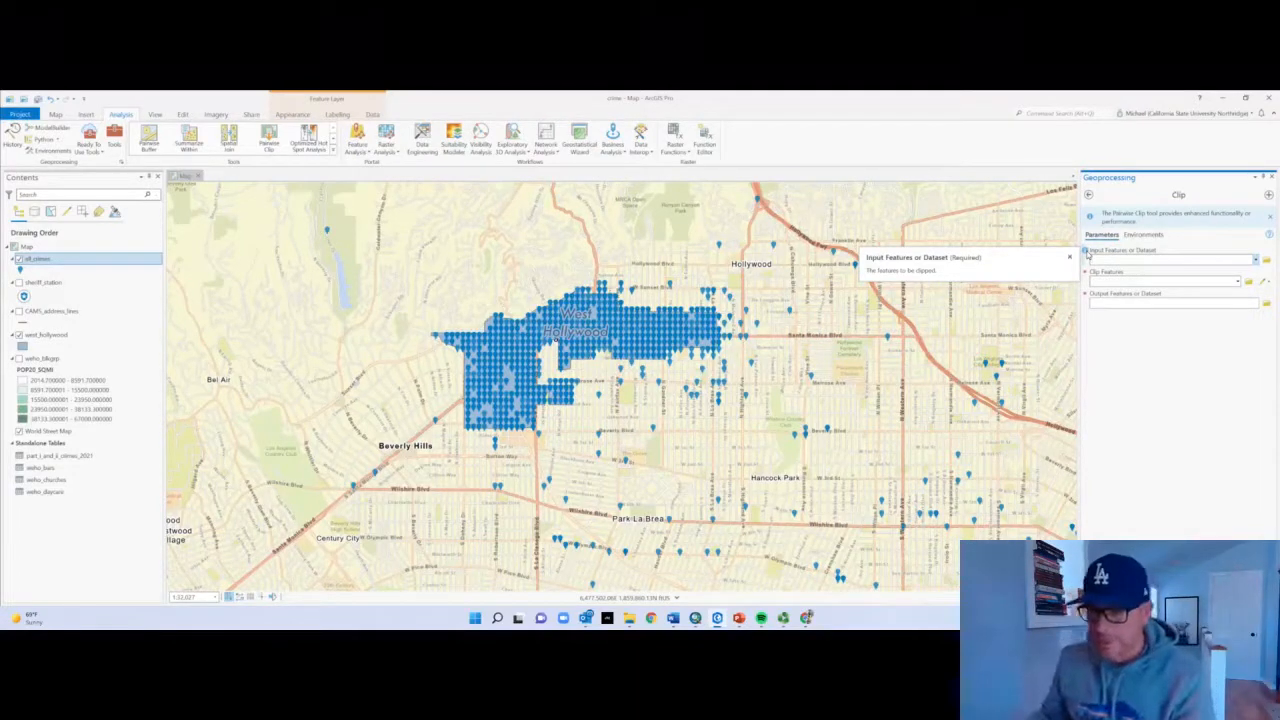
left_click(1255, 259)
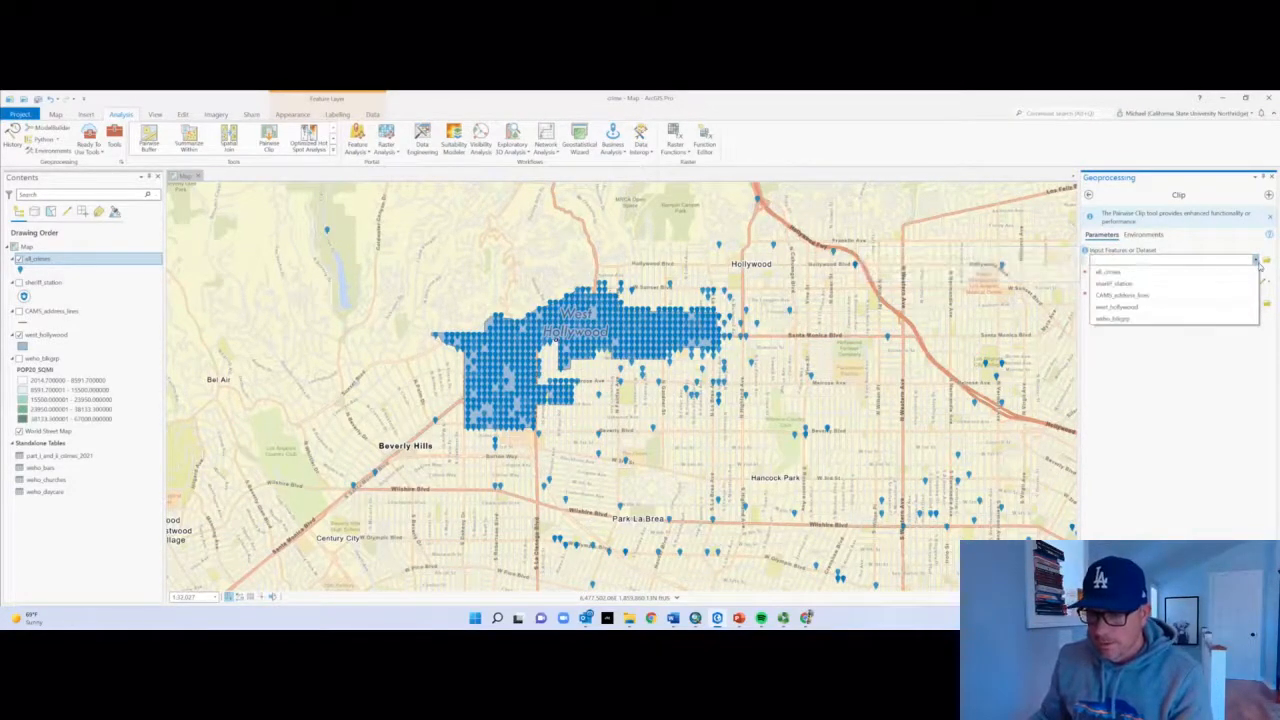
left_click(1210, 271)
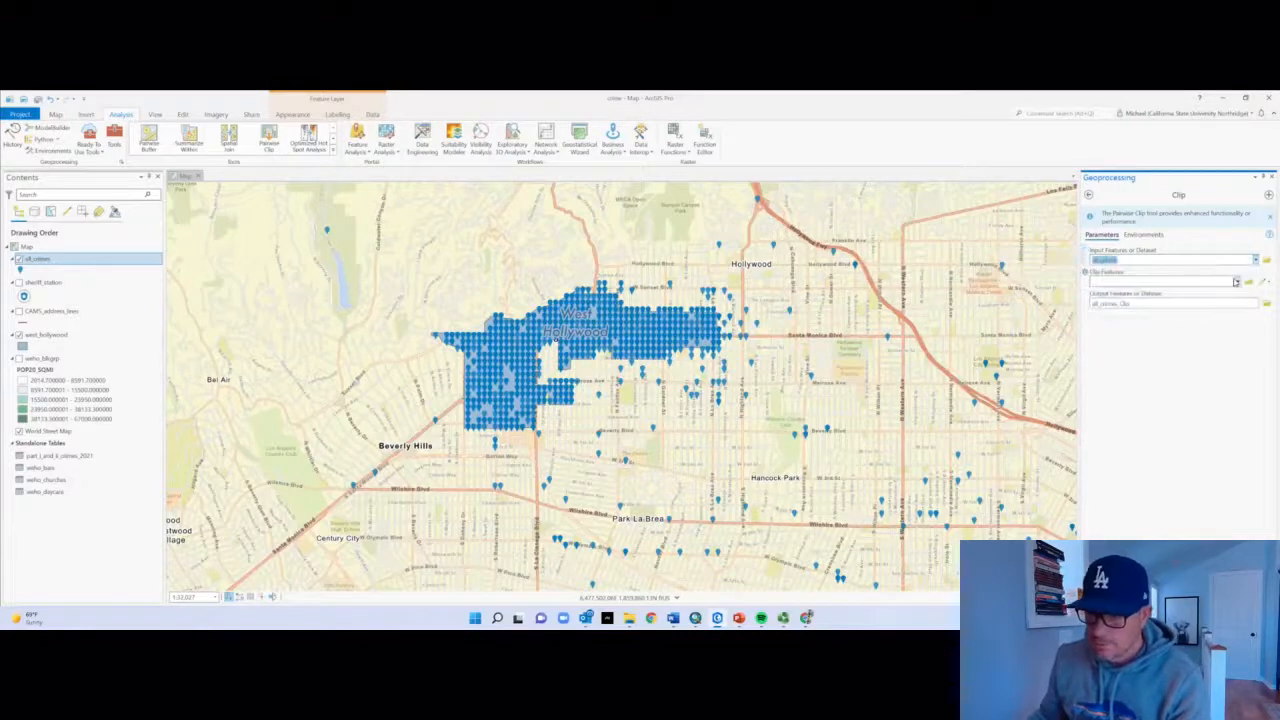
left_click(1238, 283)
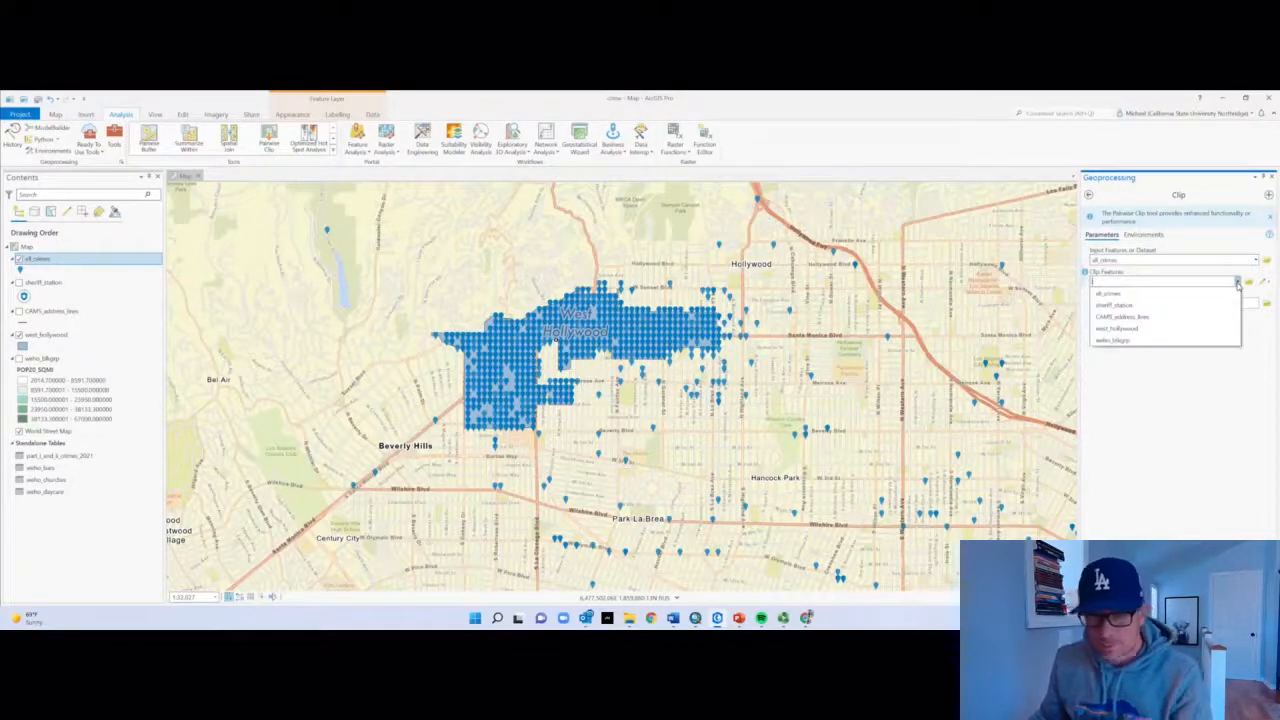
left_click(1152, 328)
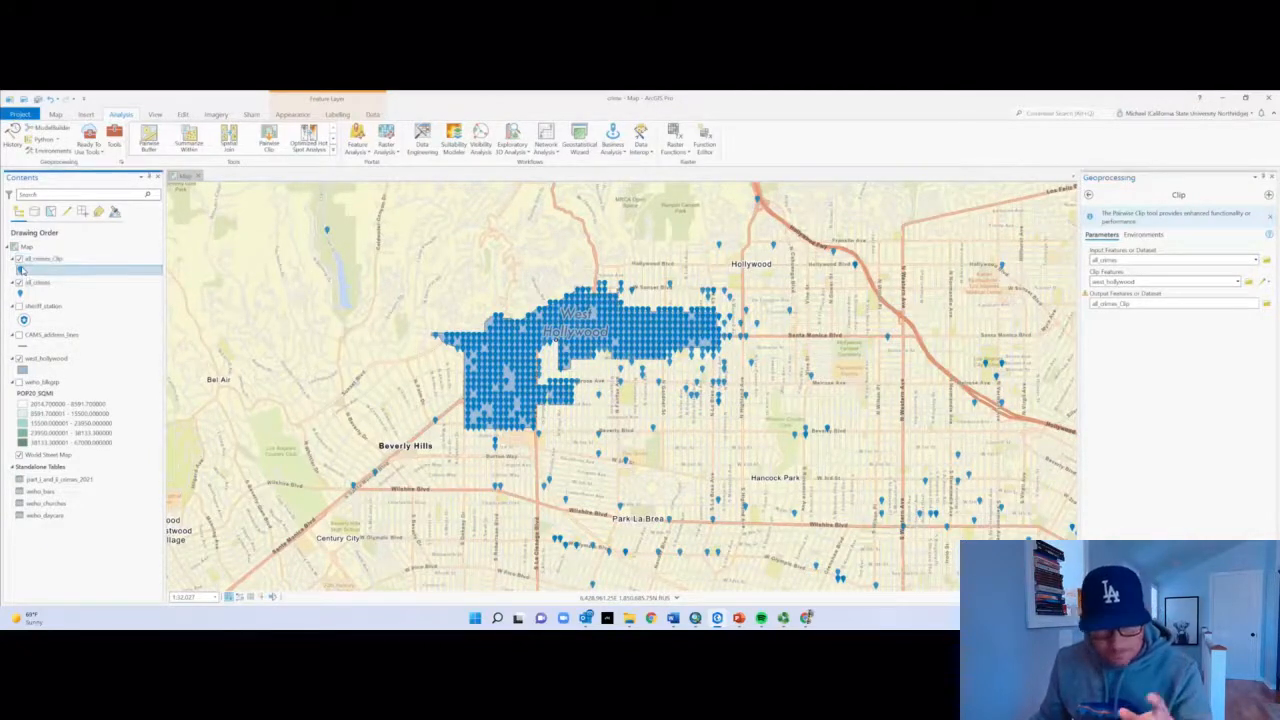
Symbolize the all_crimes_Clip points with the red Circle 3 symbol and place the layer below all_crimes in the drawing order
left_click(21, 269)
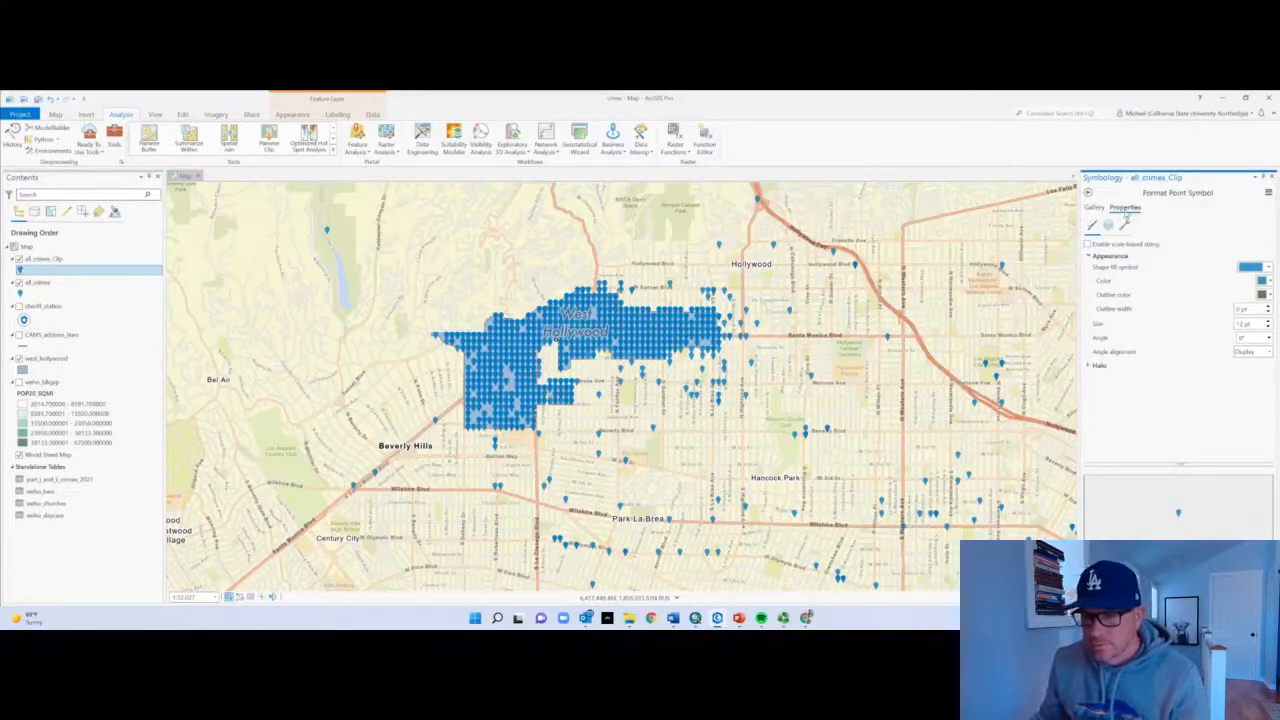
left_click(1094, 208)
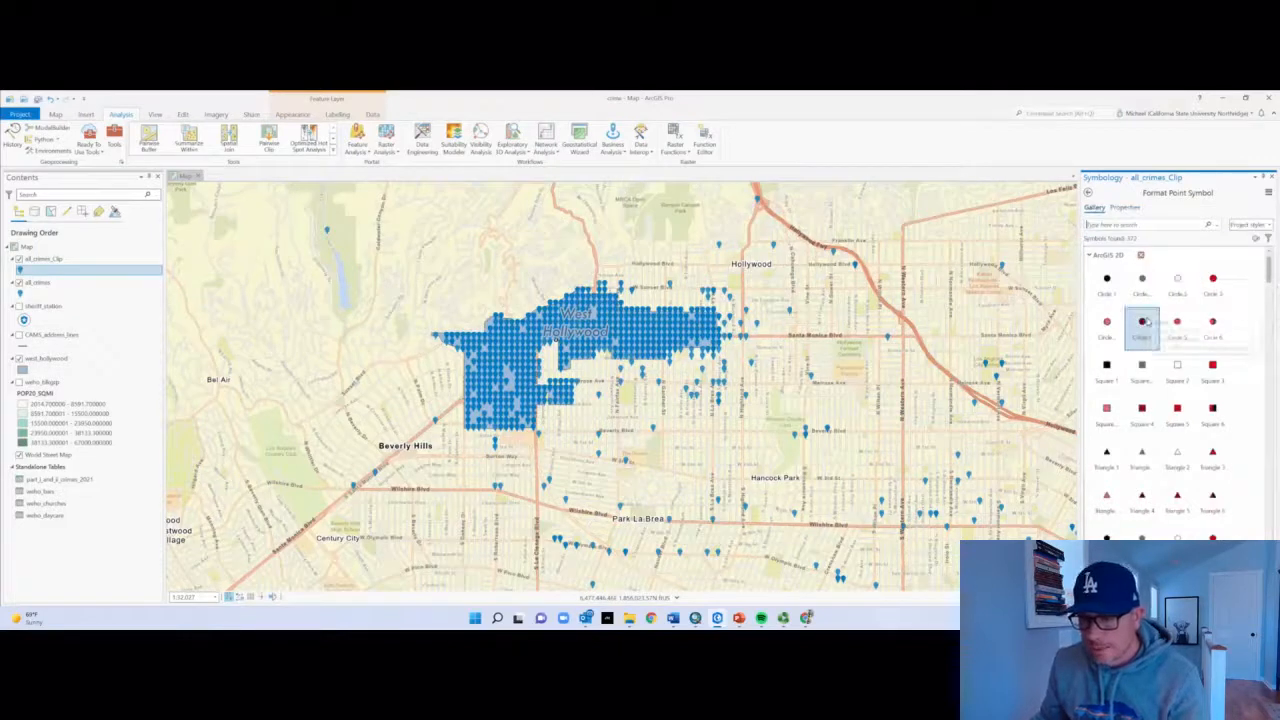
left_click(1212, 281)
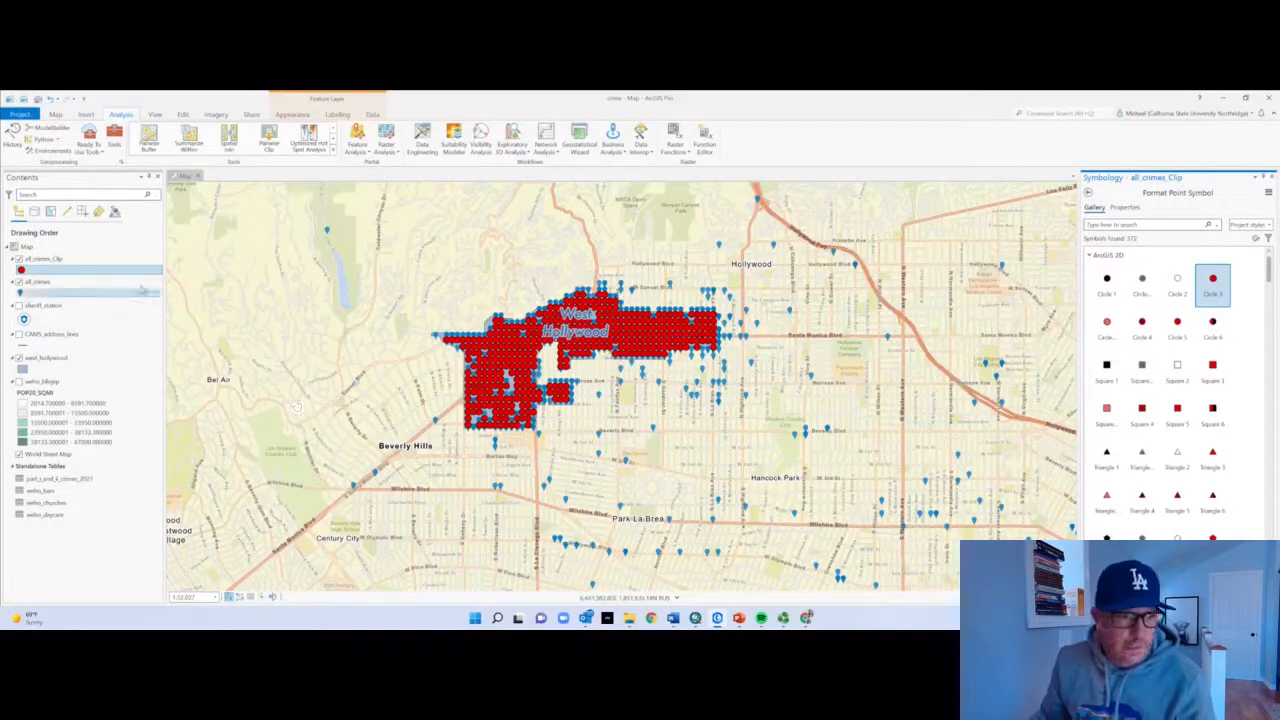
left_click(44, 259)
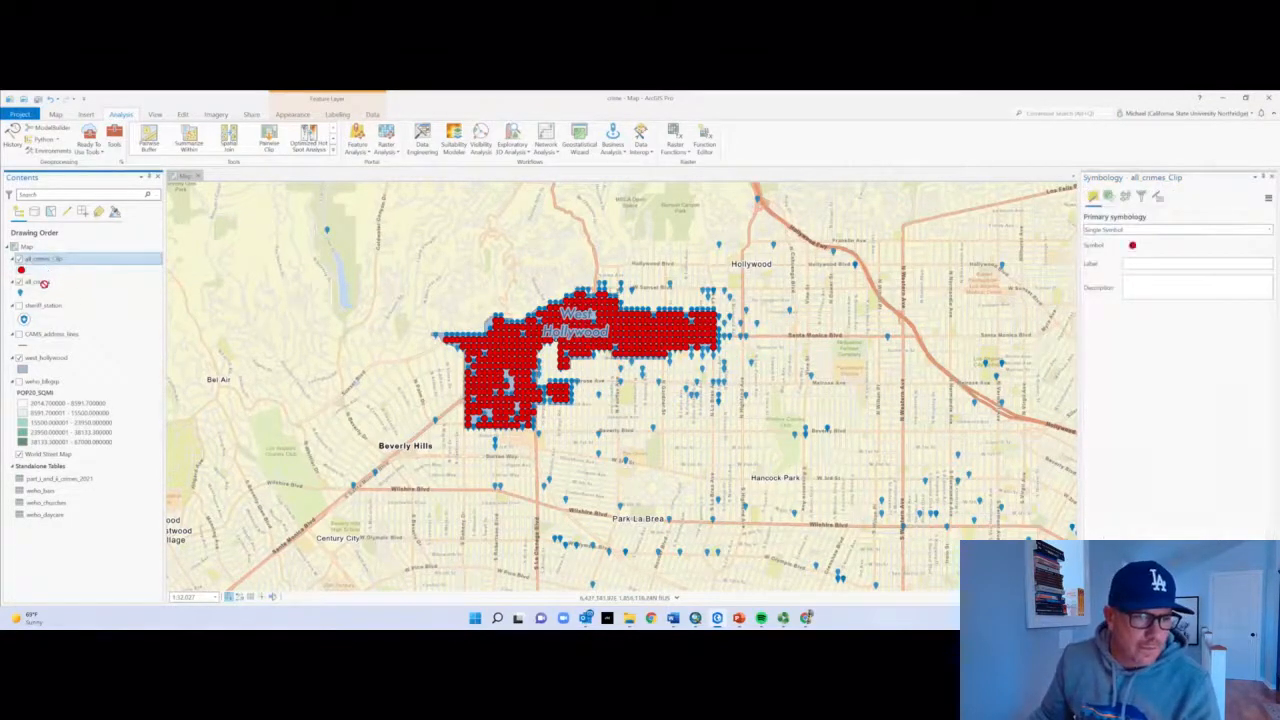
left_click_drag(44, 284, 48, 290)
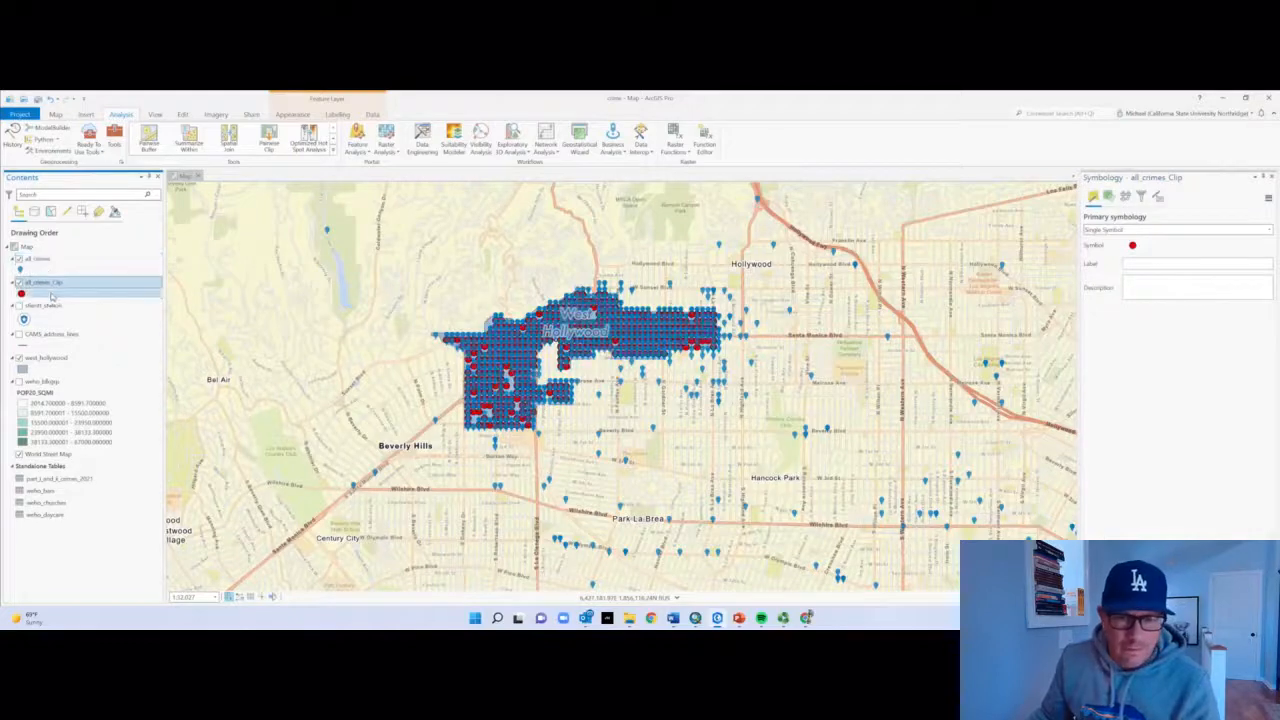
Examine the clipped and original crime points along the West Hollywood boundary, up close and across the whole city
scroll(568, 361, "up", 1)
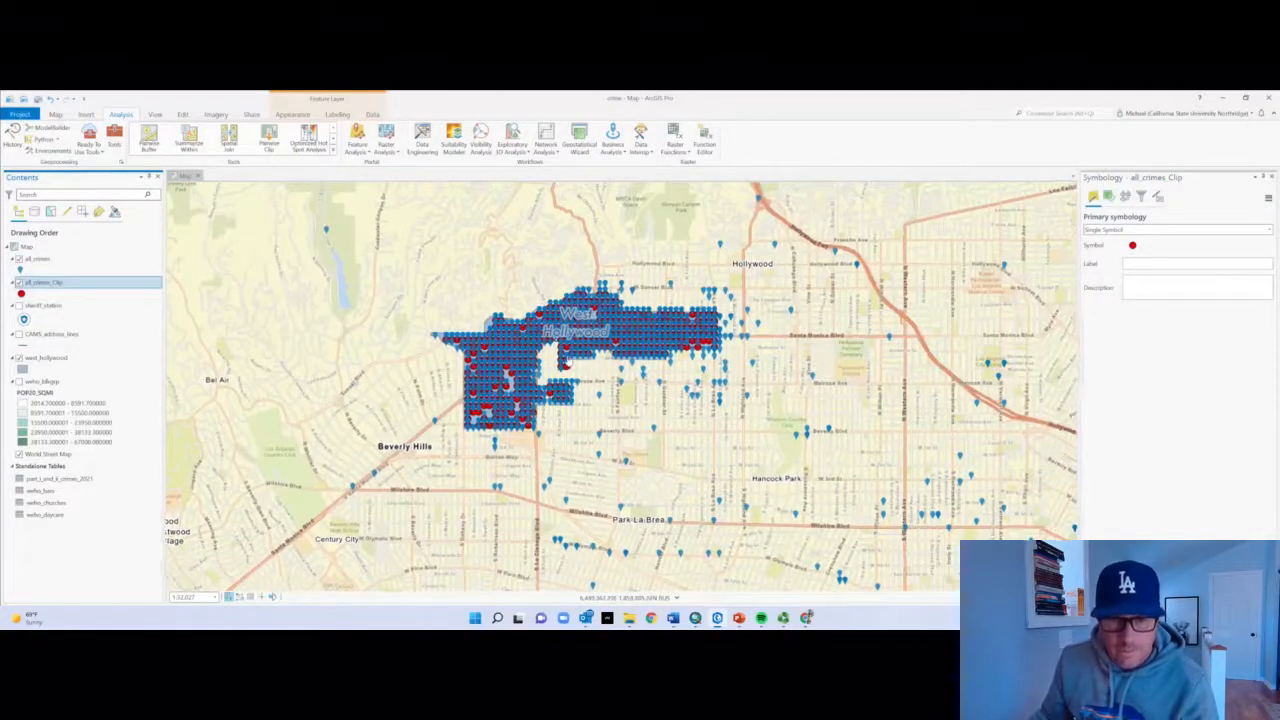
scroll(565, 362, "up", 4)
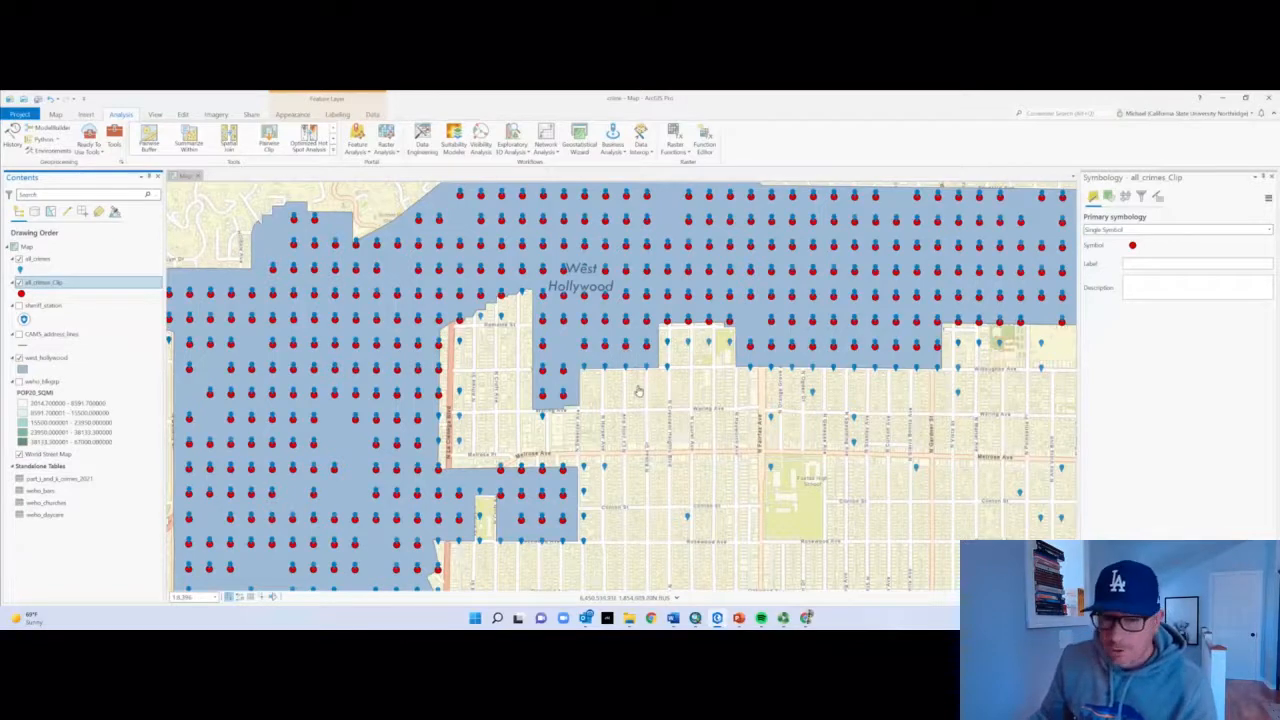
scroll(621, 382, "up", 1)
scroll(620, 383, "up", 5)
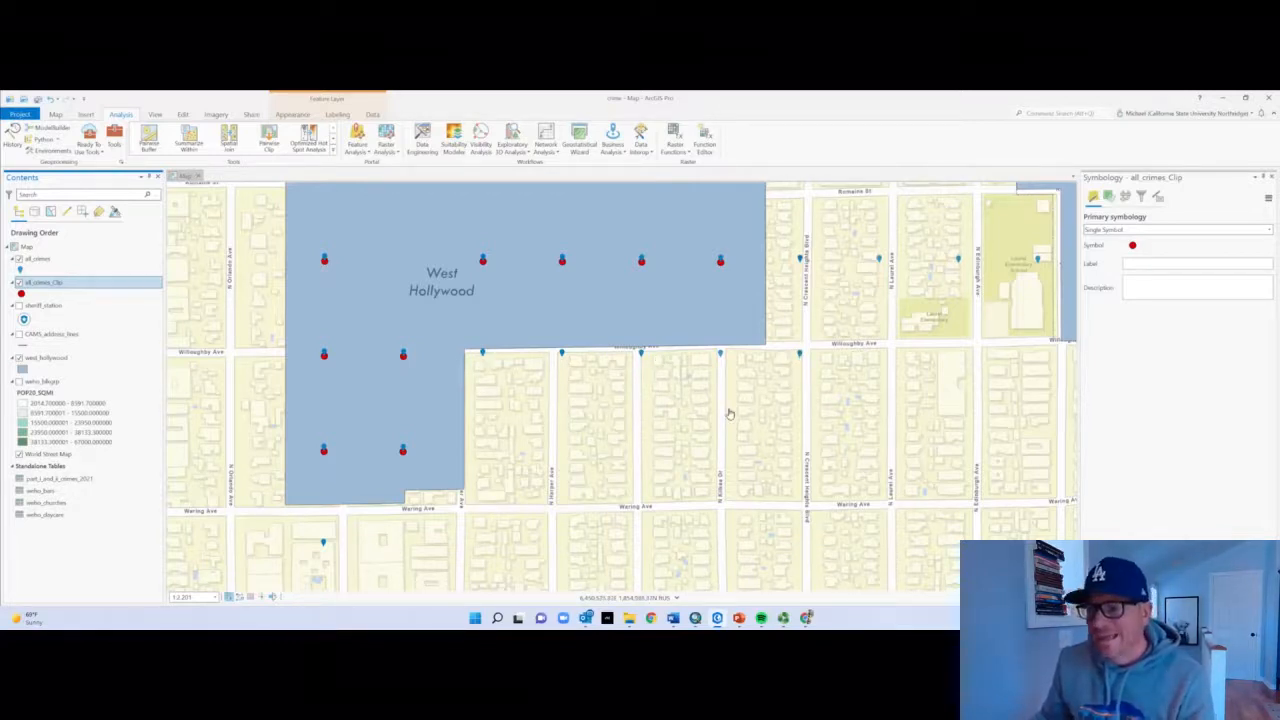
scroll(707, 425, "up", 1)
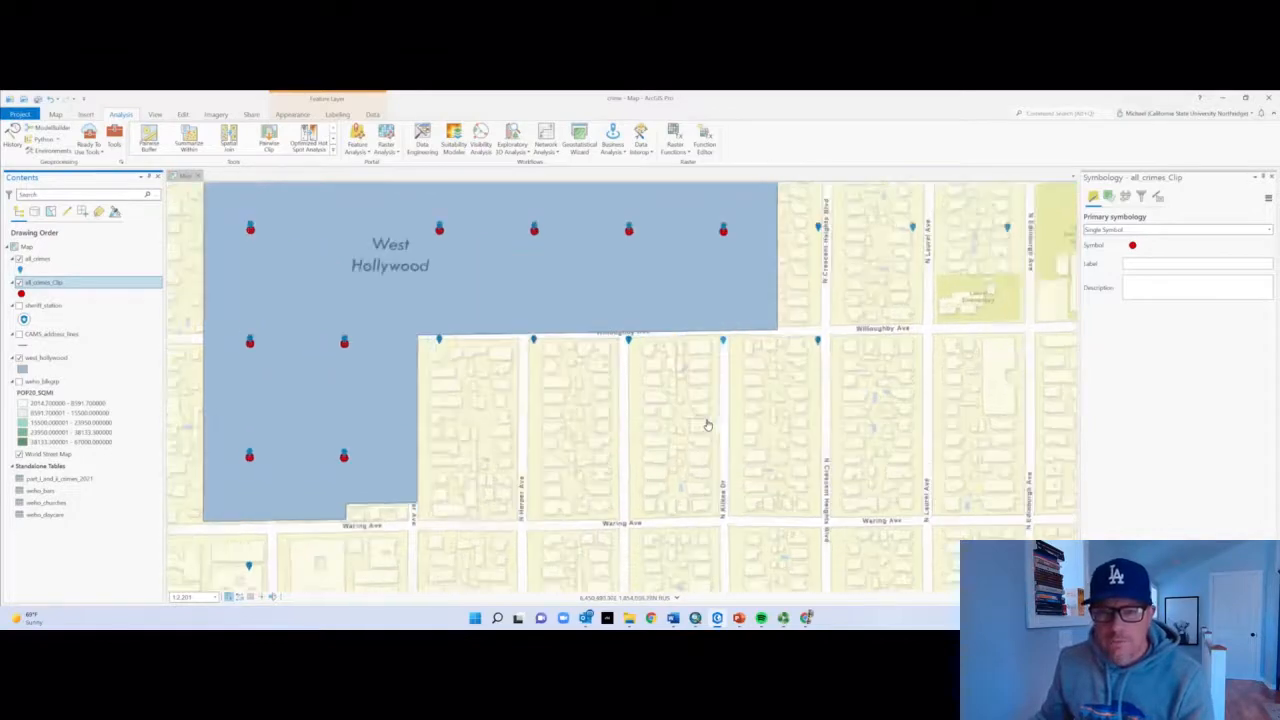
scroll(707, 425, "down", 2)
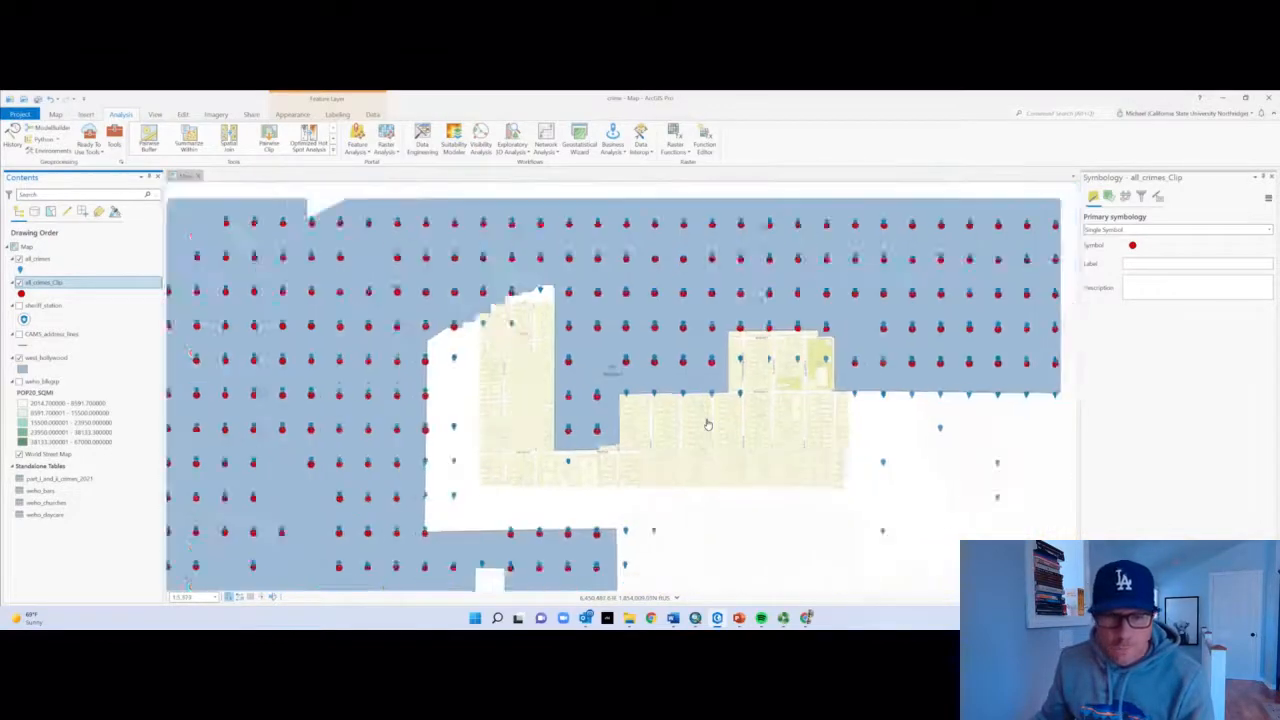
scroll(707, 425, "down", 2)
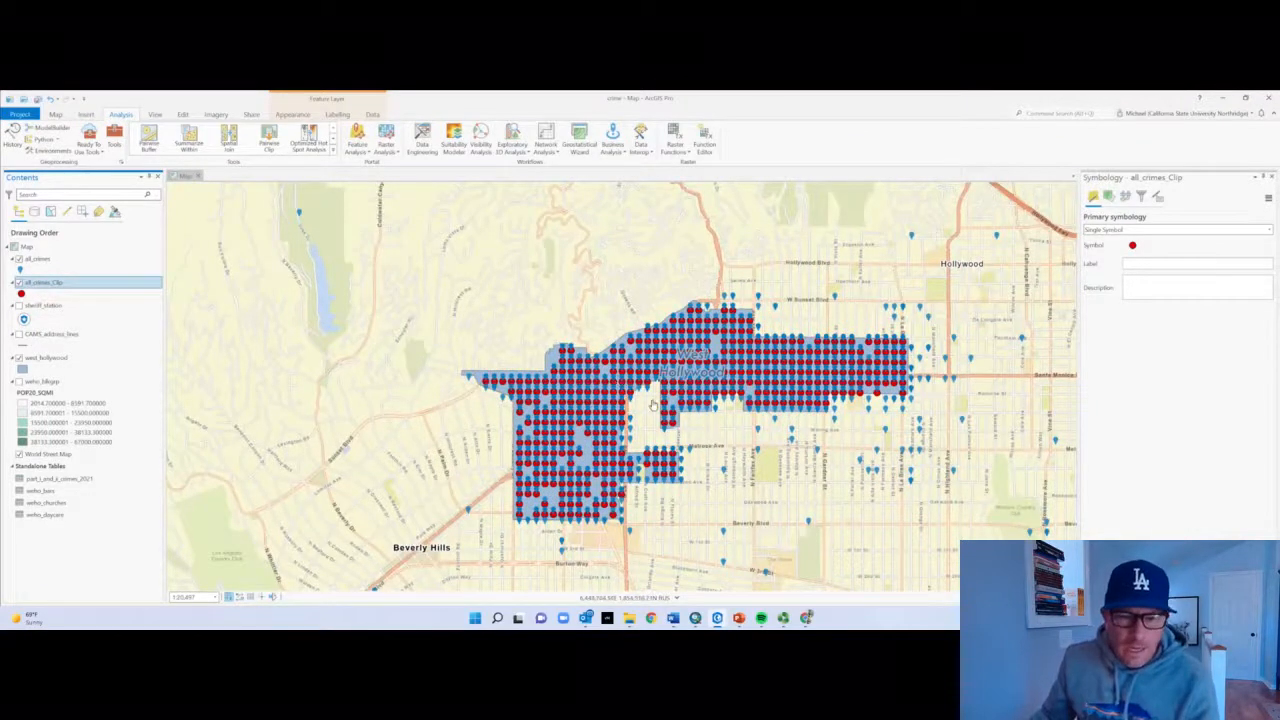
left_click_drag(640, 409, 634, 371)
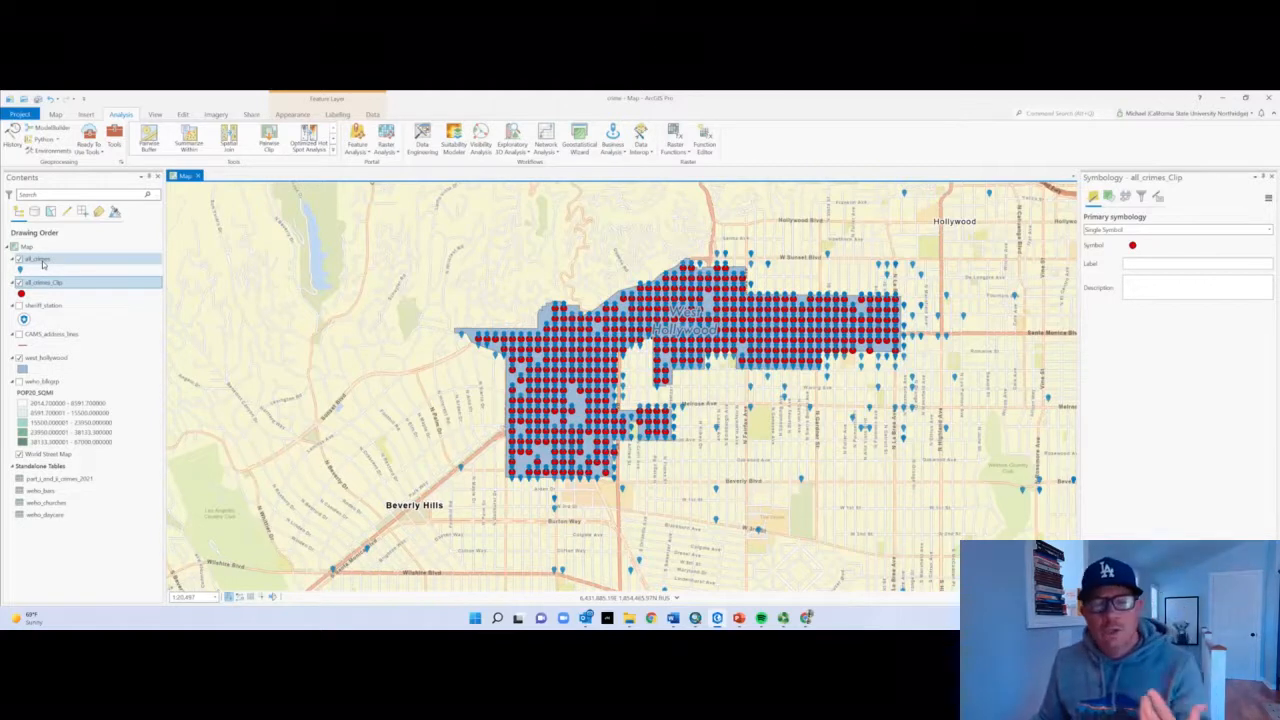
Project the all_crimes points to NAD_1983_StatePlane_California_V_FIPS_0405_Feet, taking the output coordinate system from the CAMS_address_lines layer
left_click(116, 140)
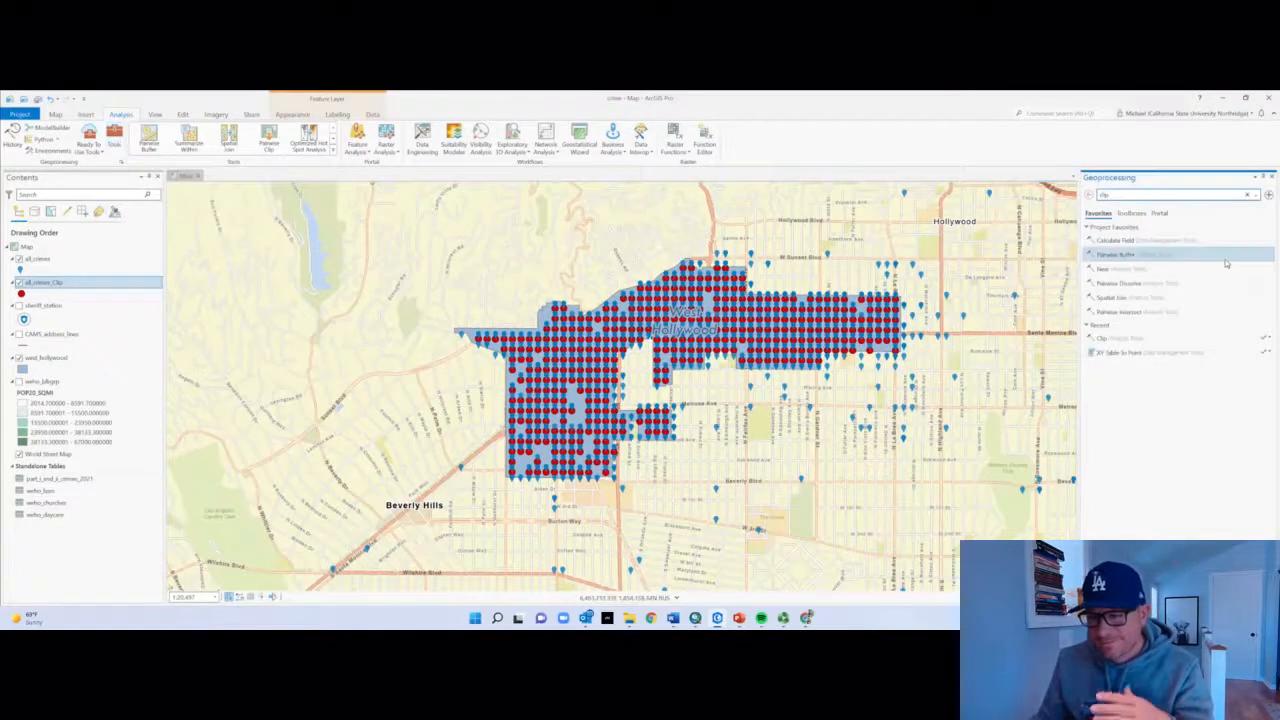
double_click(1114, 195)
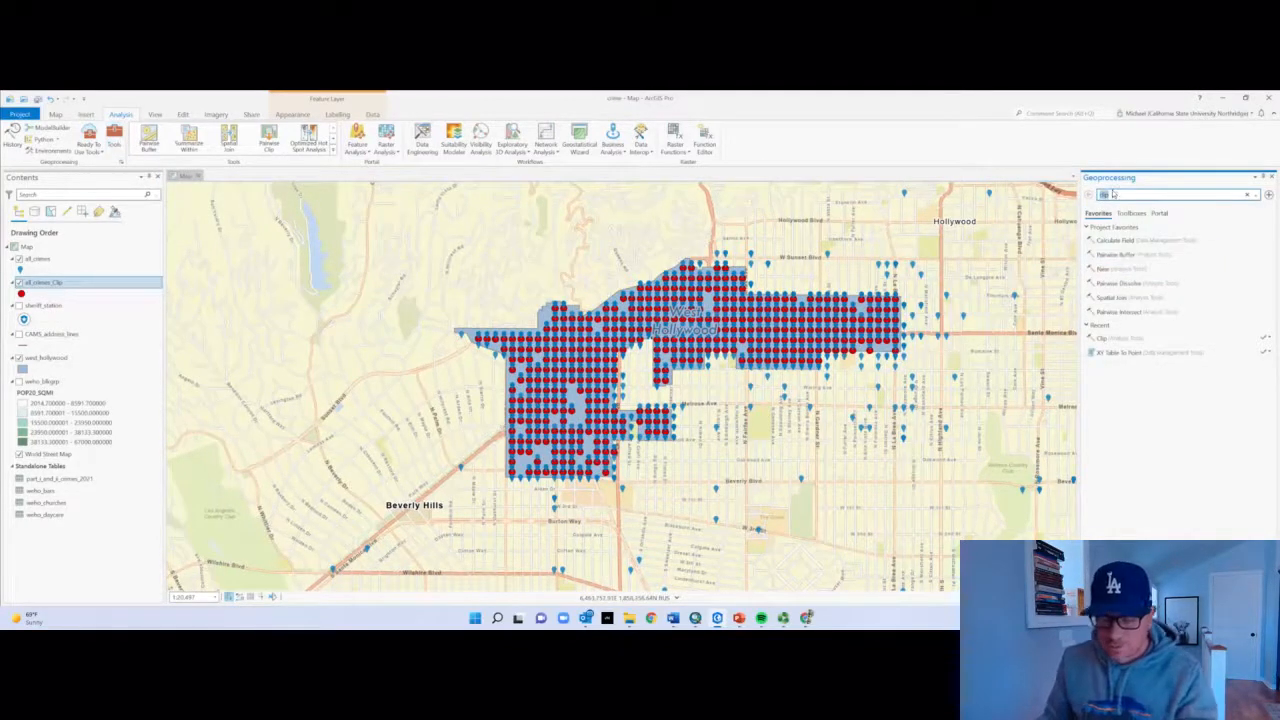
type("project")
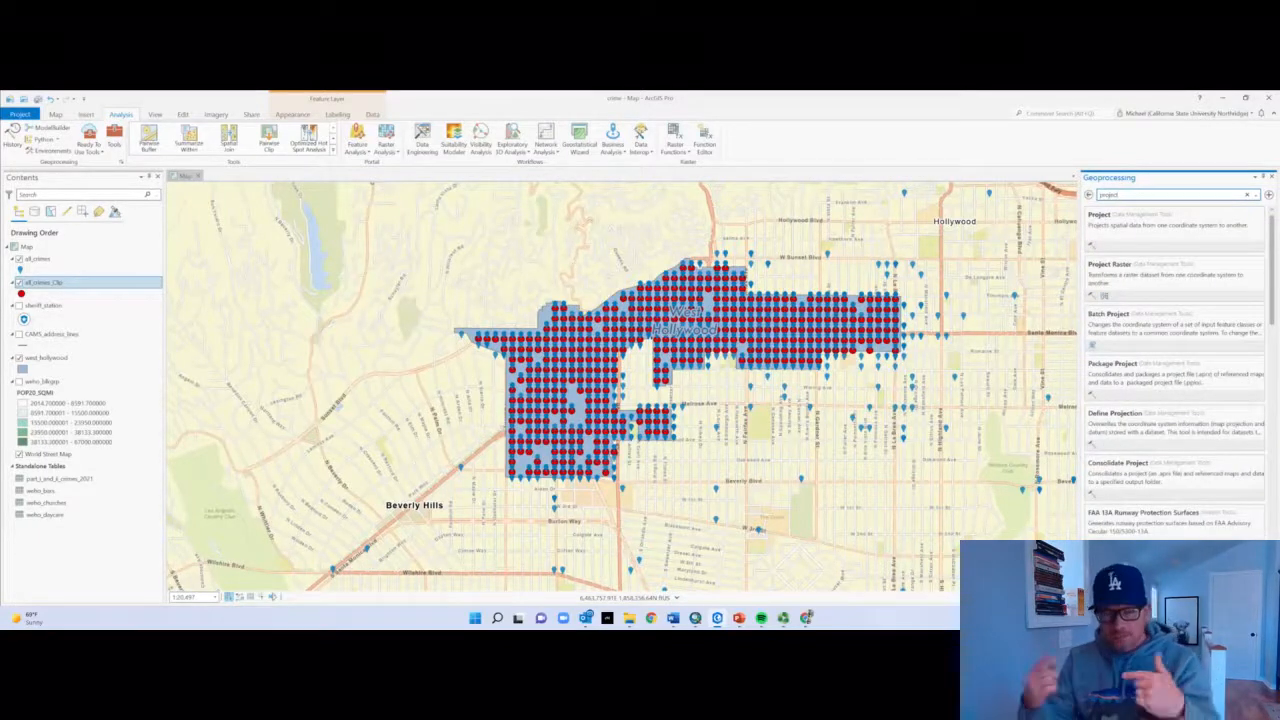
left_click(1147, 224)
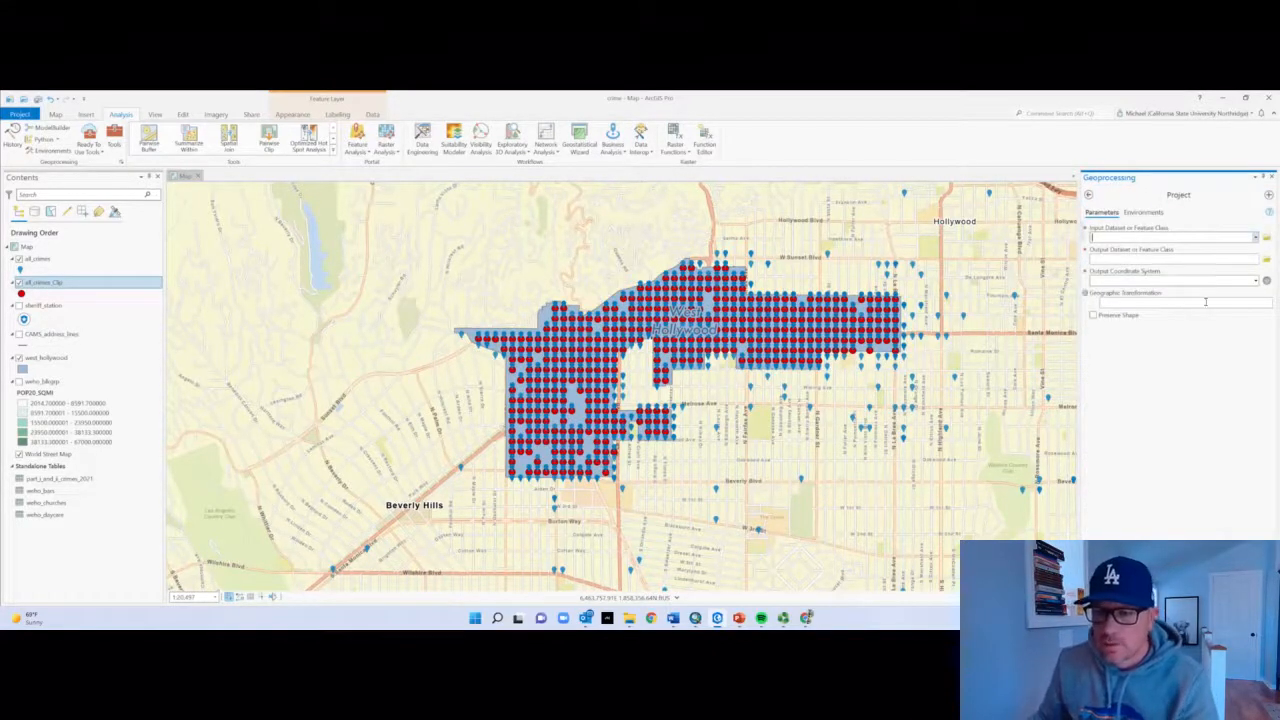
left_click(1256, 237)
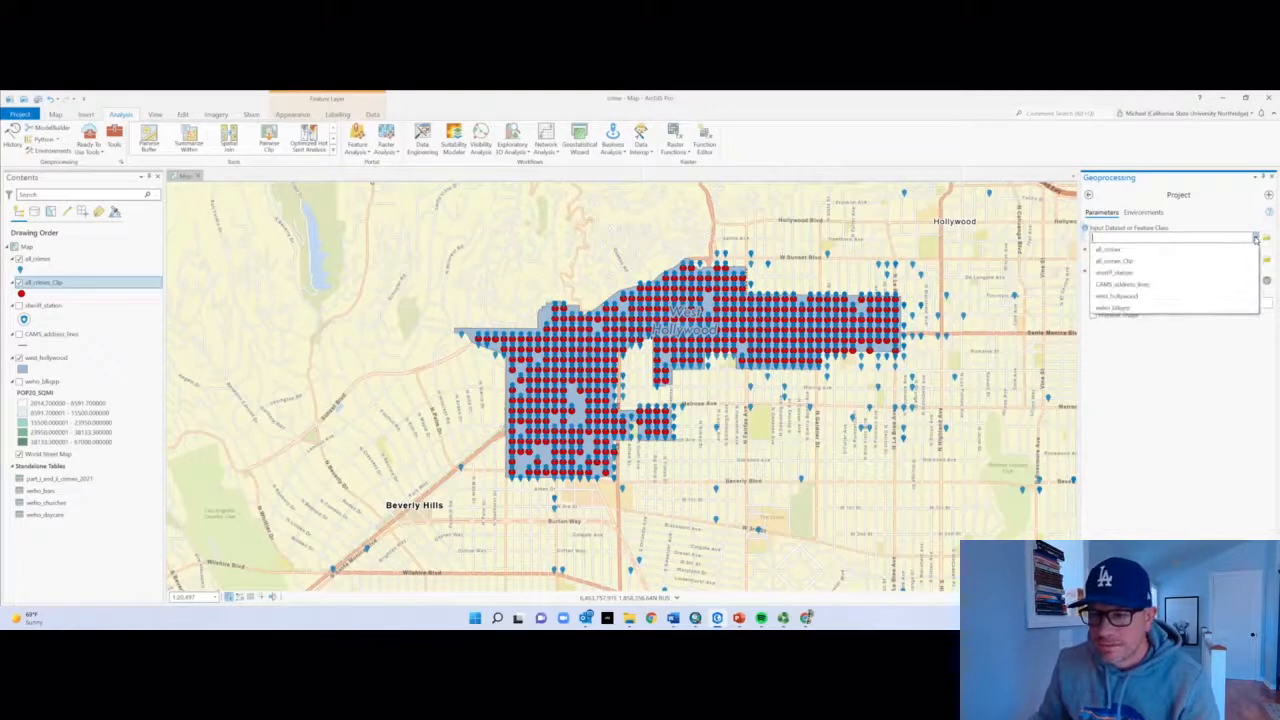
left_click(1241, 250)
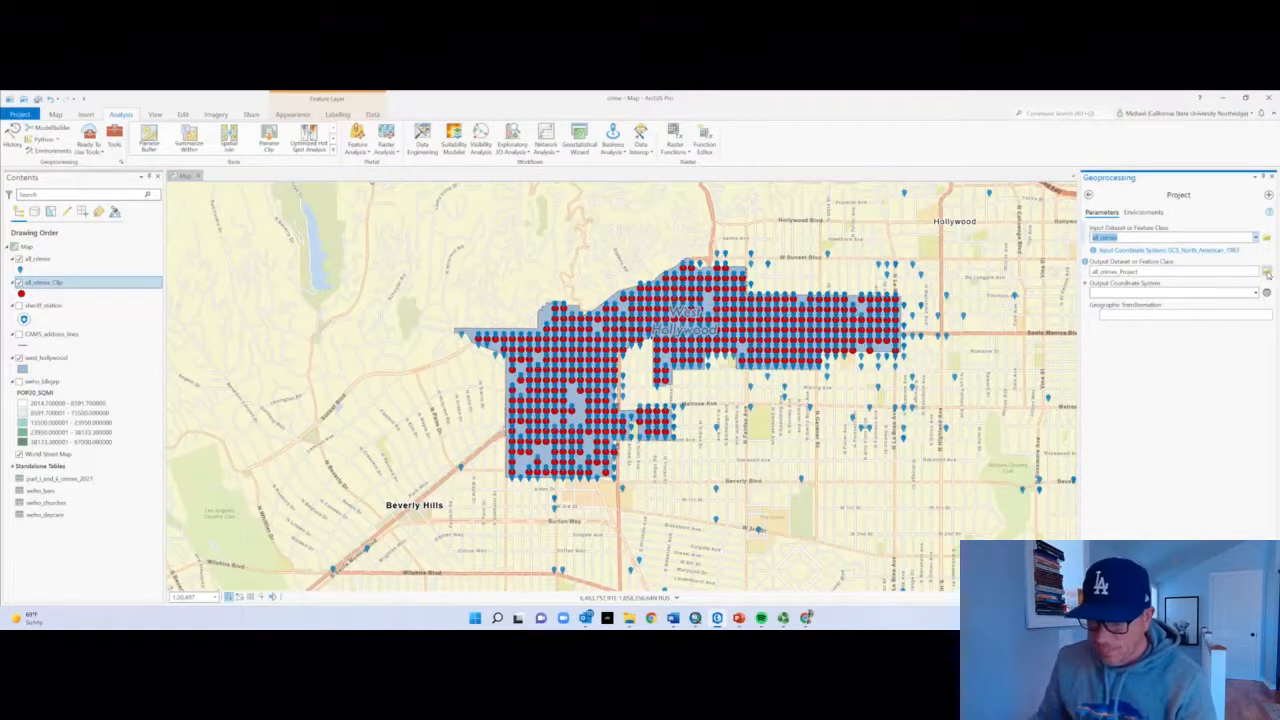
left_click(1255, 293)
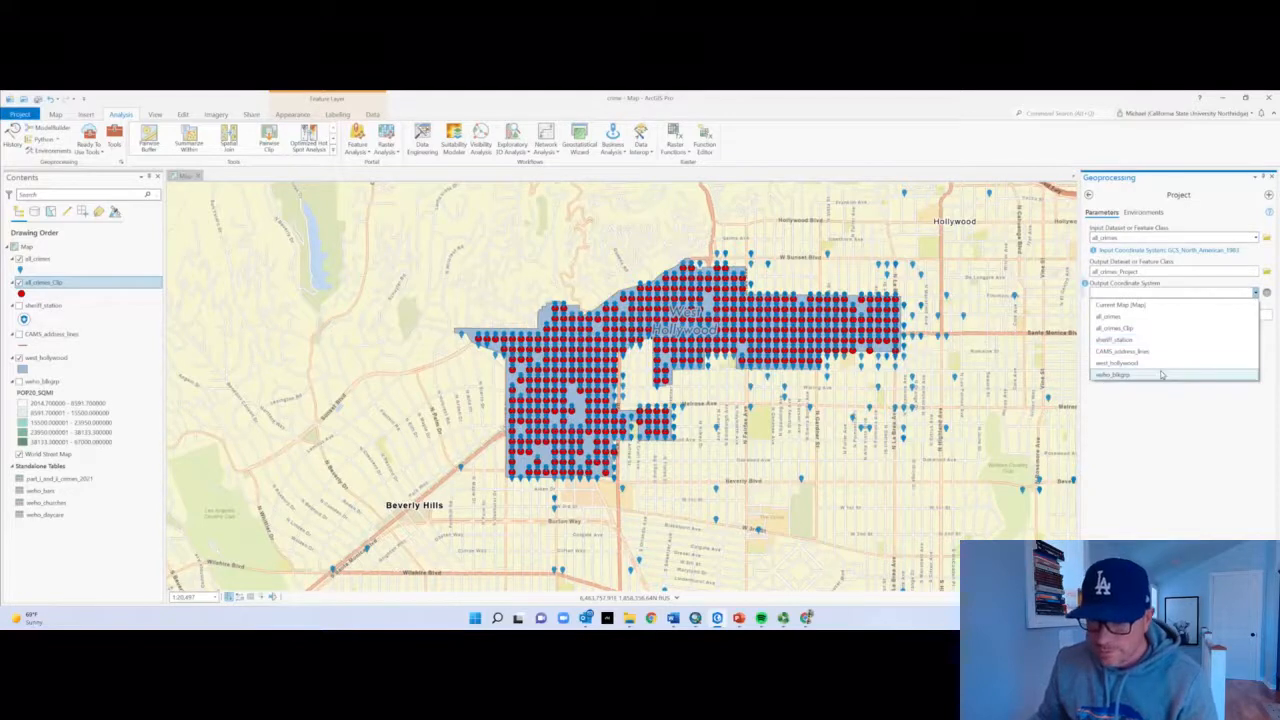
left_click(1165, 363)
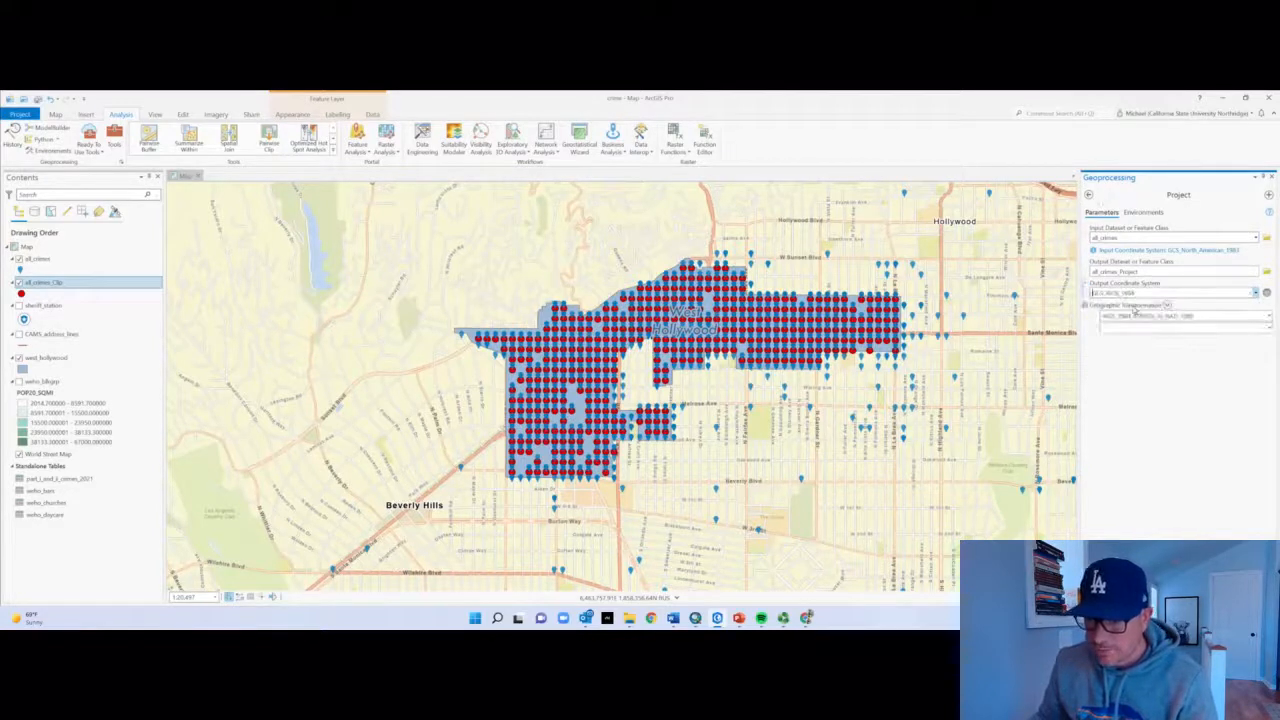
left_click(1256, 293)
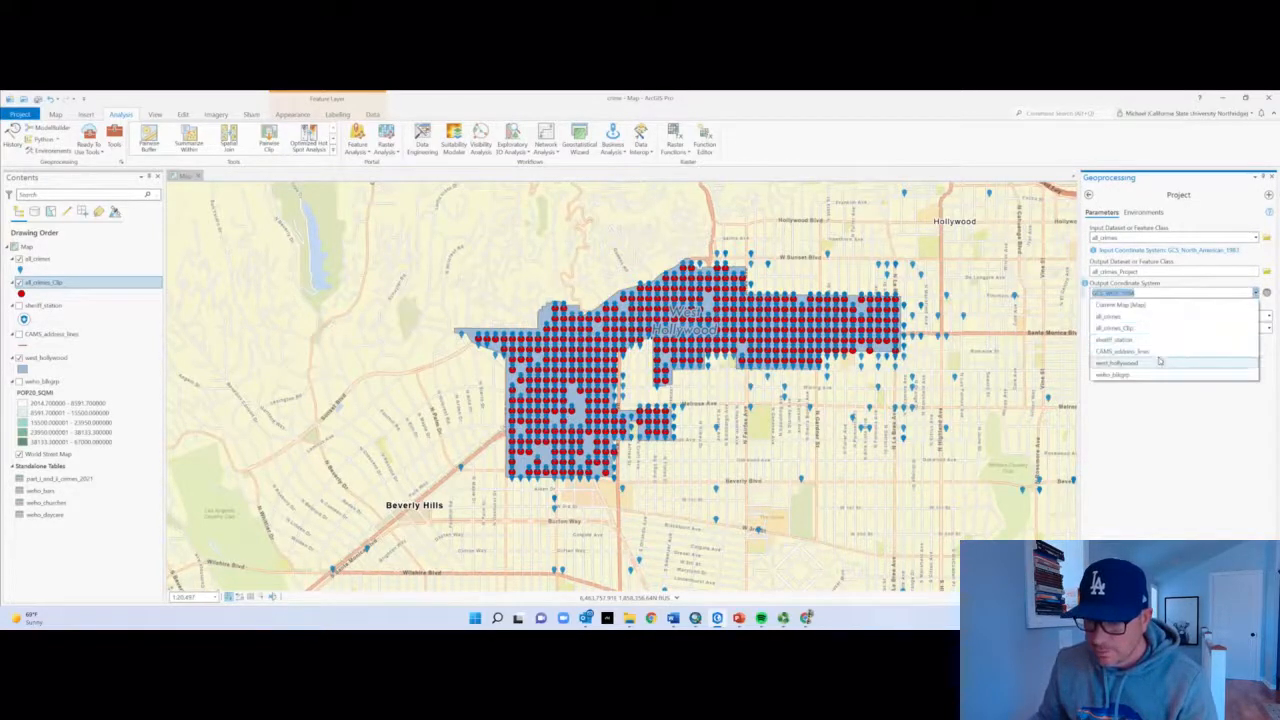
left_click(1159, 353)
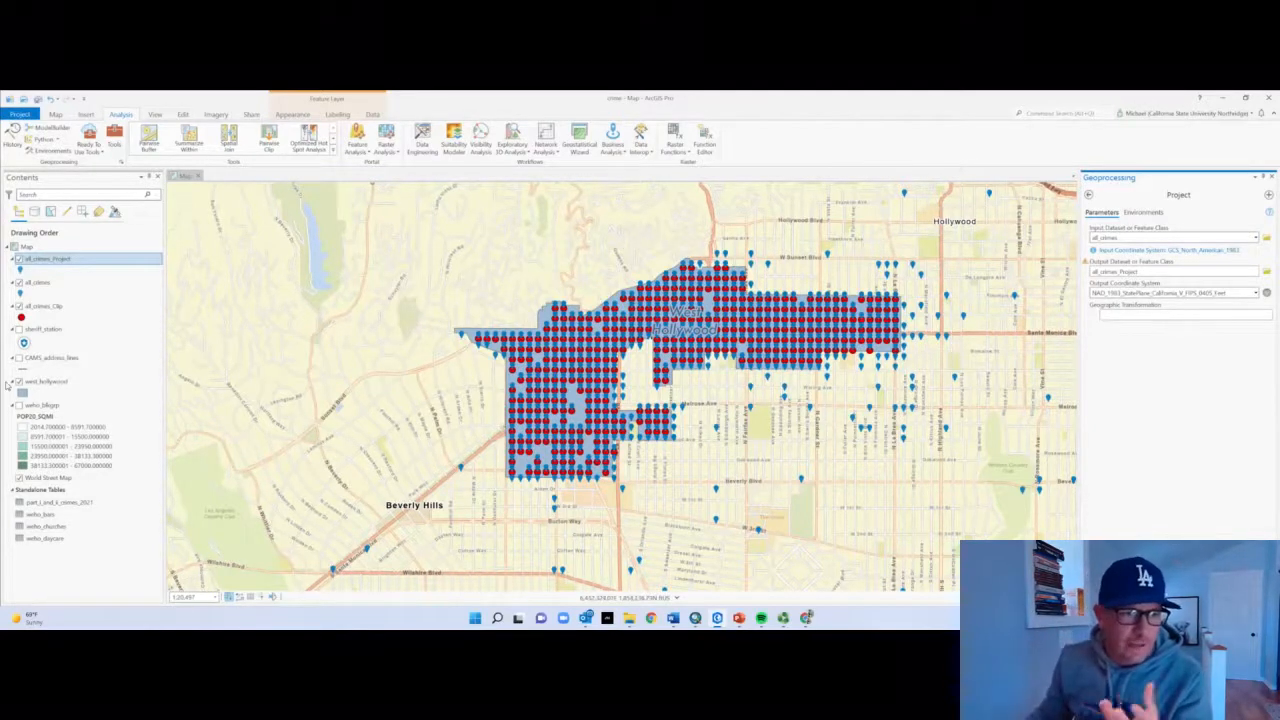
Remove the original all_crimes layer from the map and close the Geoprocessing, Symbology and Catalog panes
right_click(42, 284)
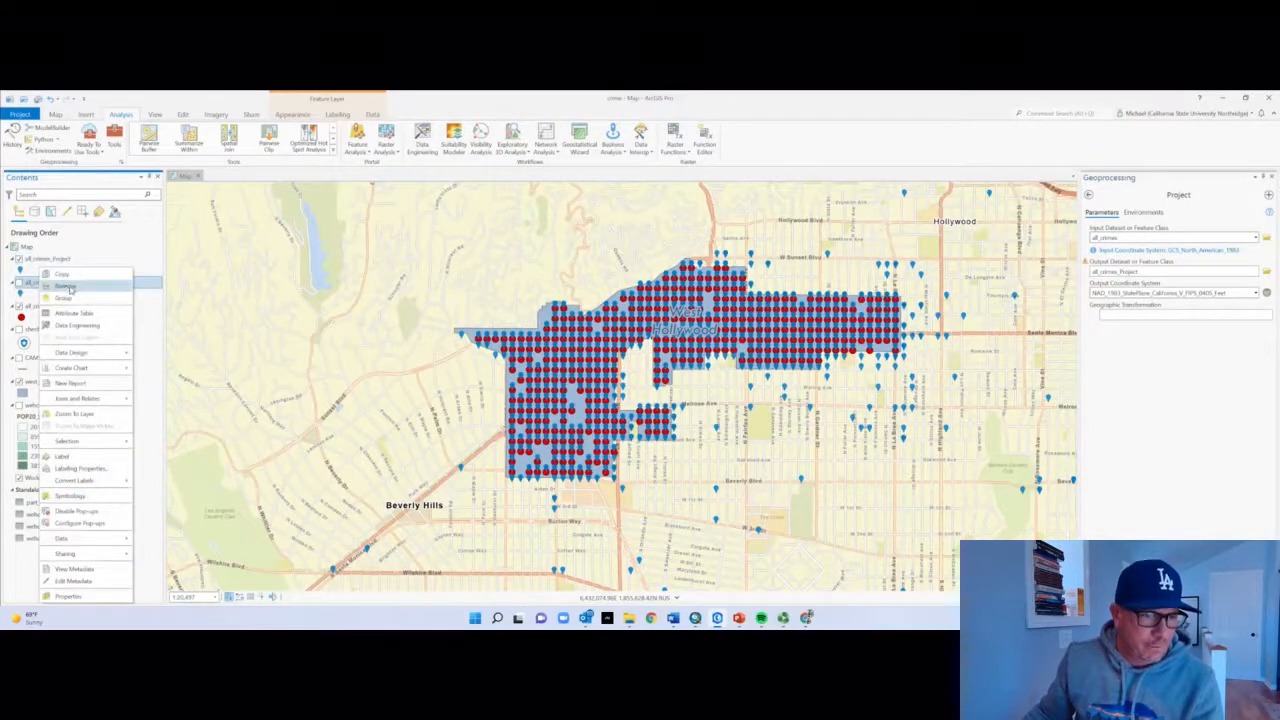
left_click(66, 287)
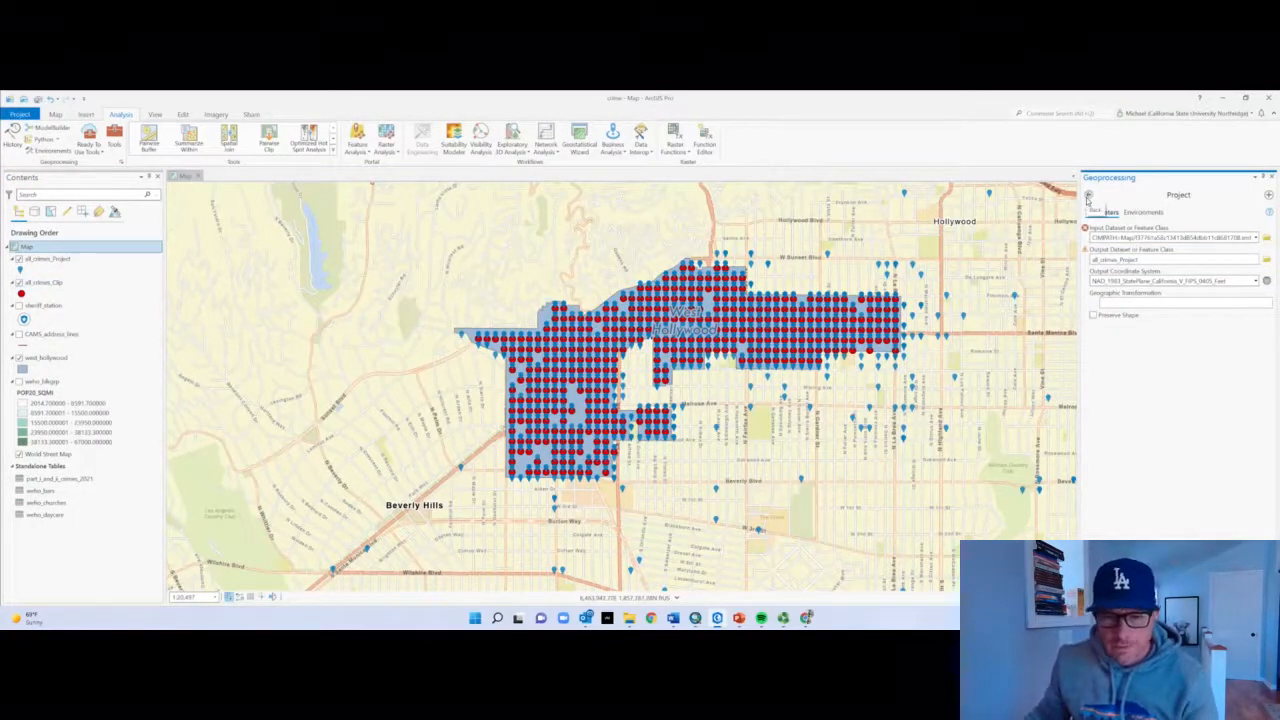
left_click(1271, 177)
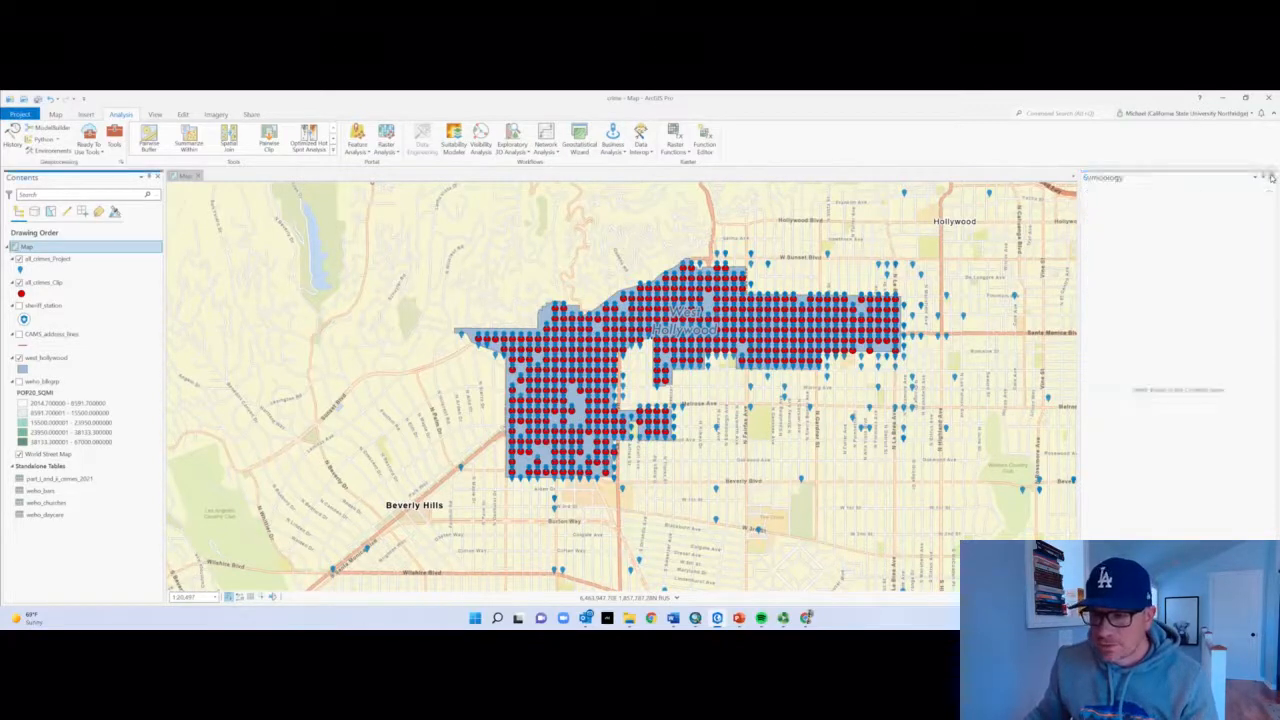
left_click(1271, 177)
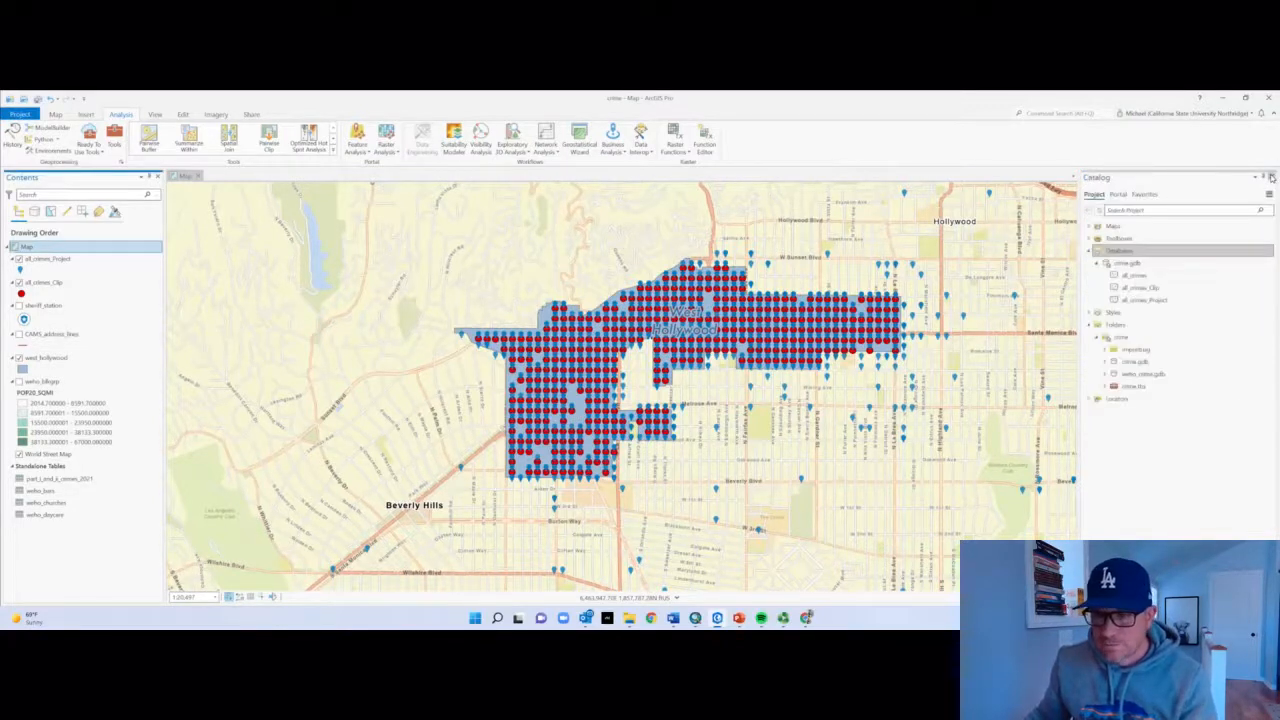
left_click(1271, 177)
left_click(1271, 177)
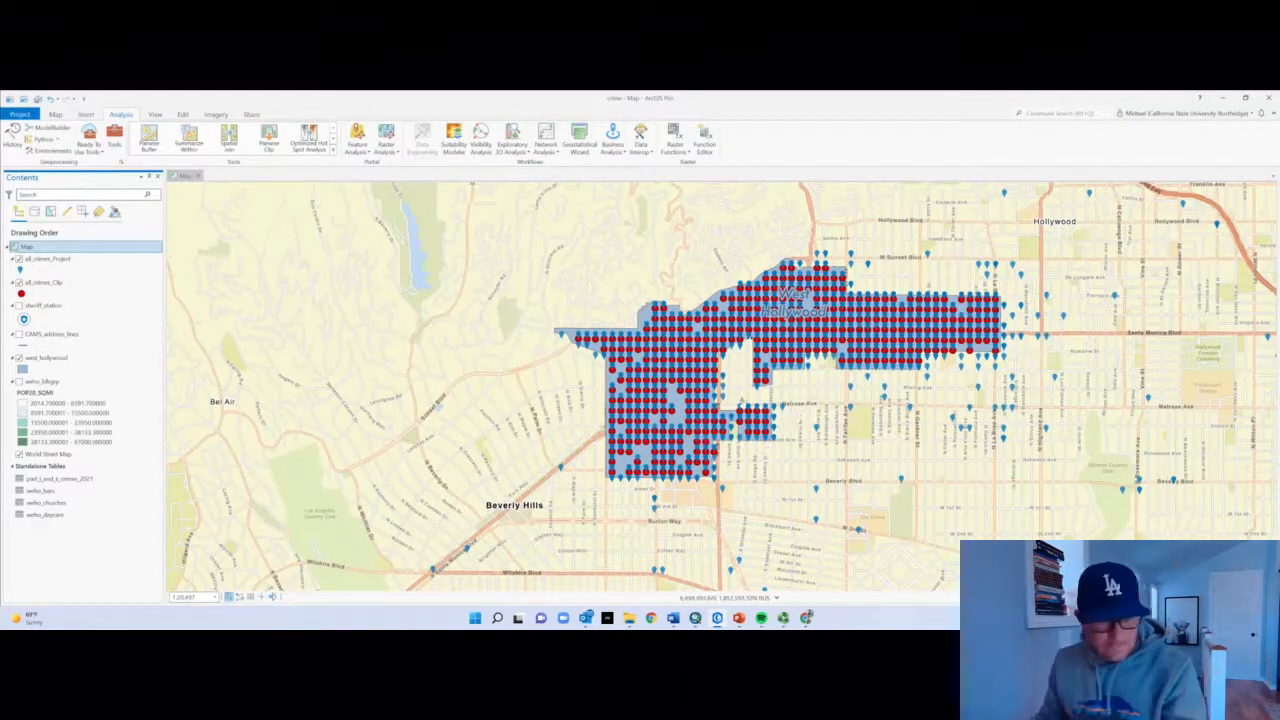
Select by location the all_crimes_Project points that intersect west_hollywood with a search distance of 500 feet
left_click(55, 115)
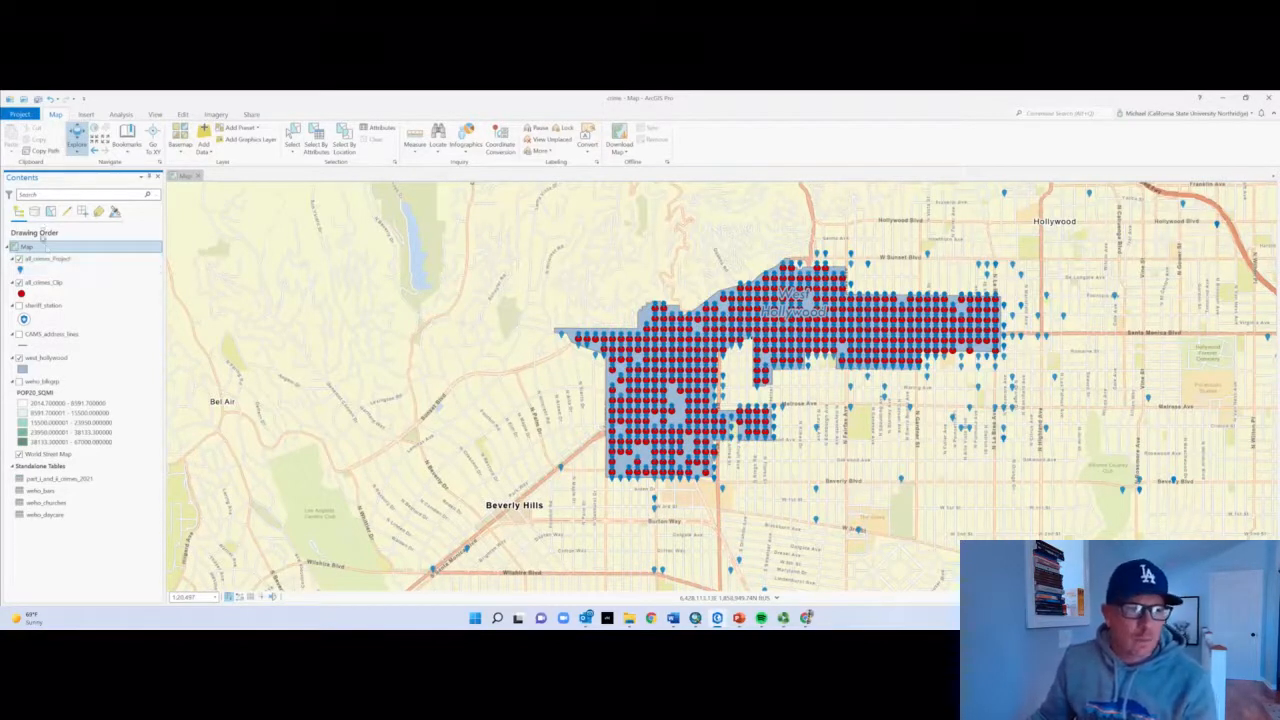
left_click(54, 260)
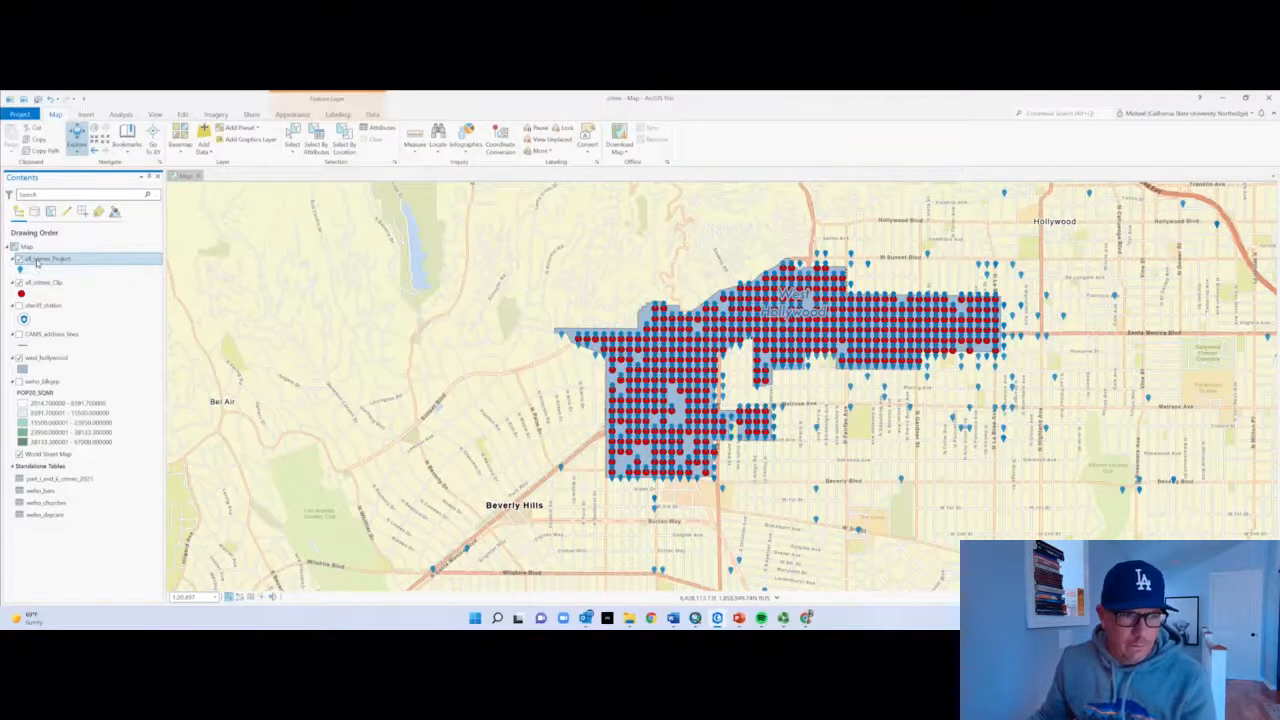
left_click(343, 150)
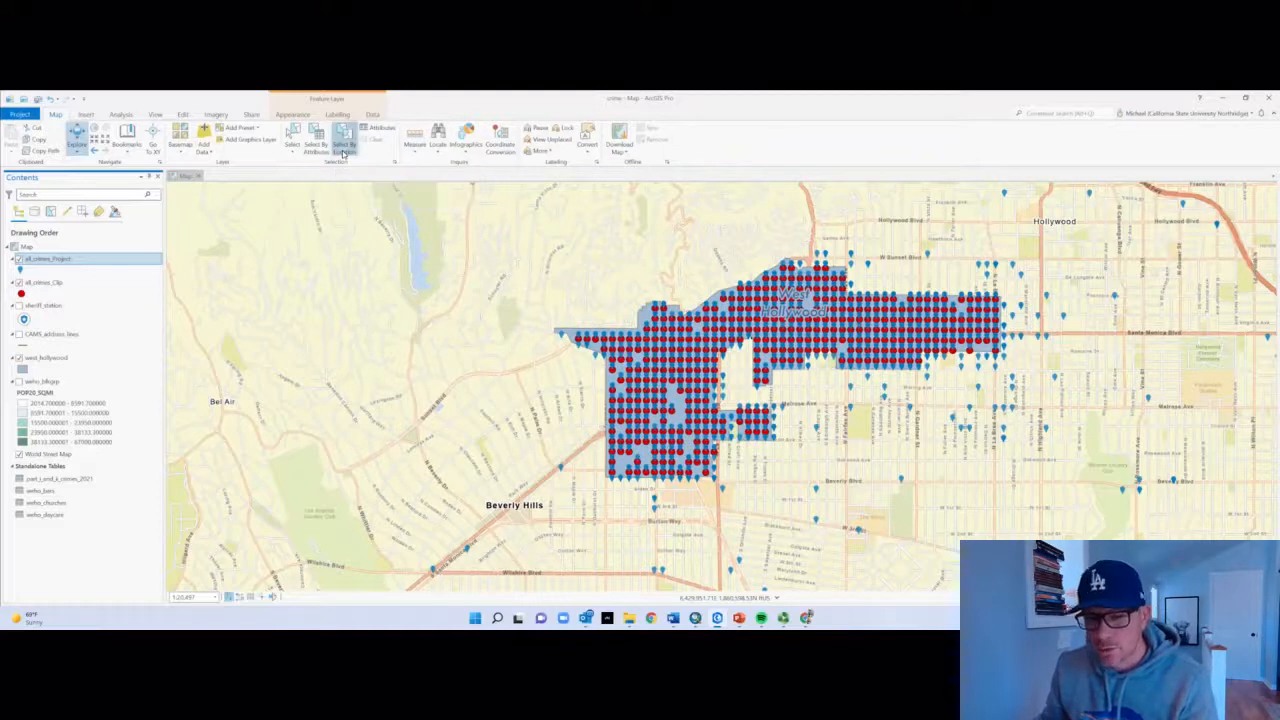
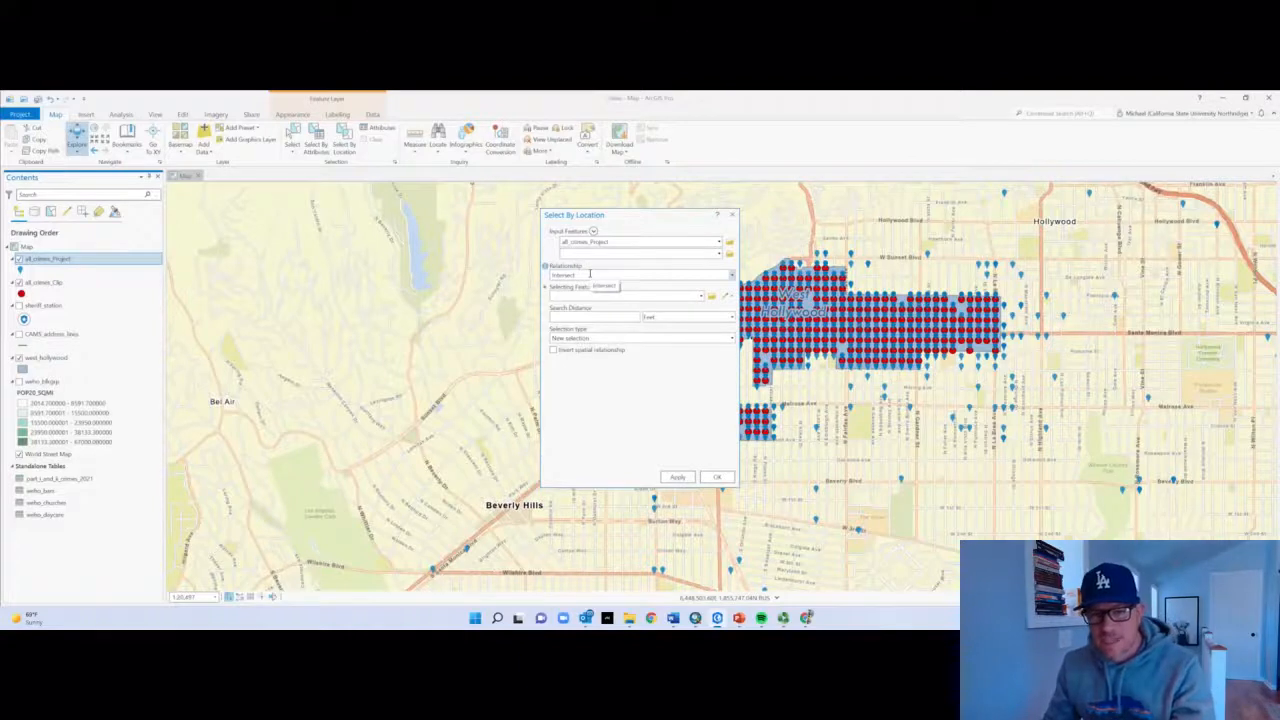
left_click(699, 298)
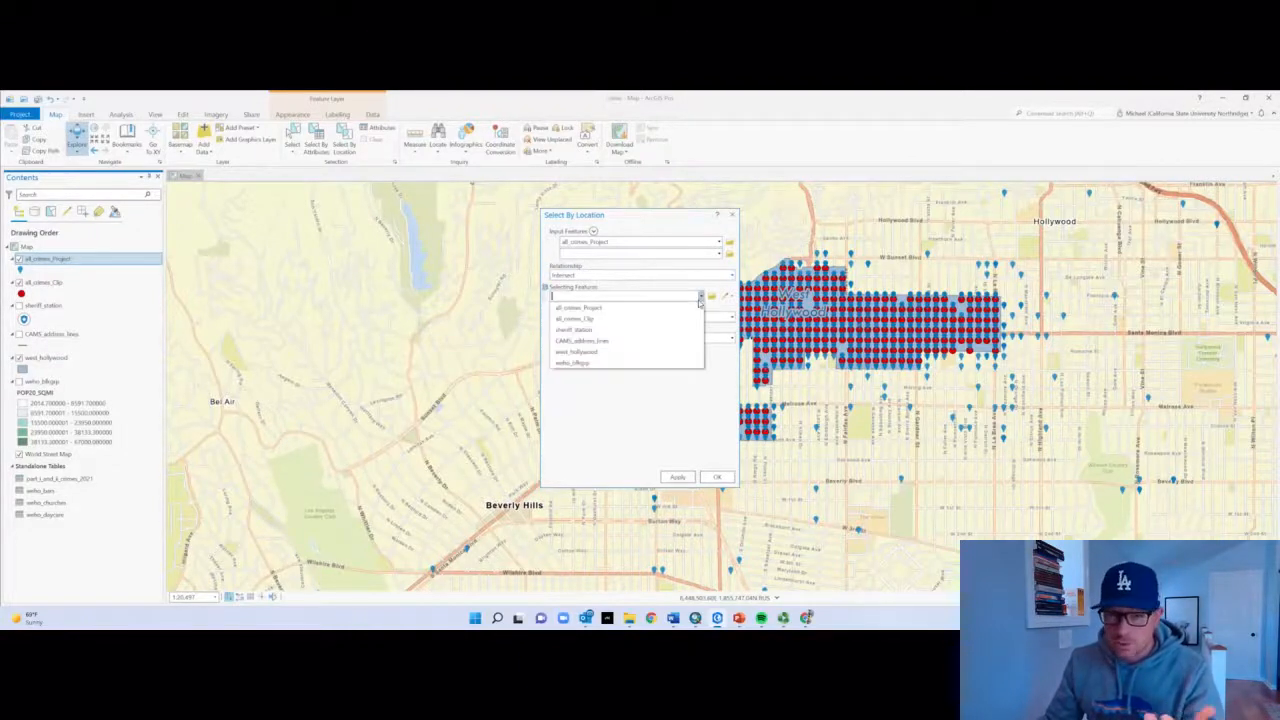
left_click(630, 352)
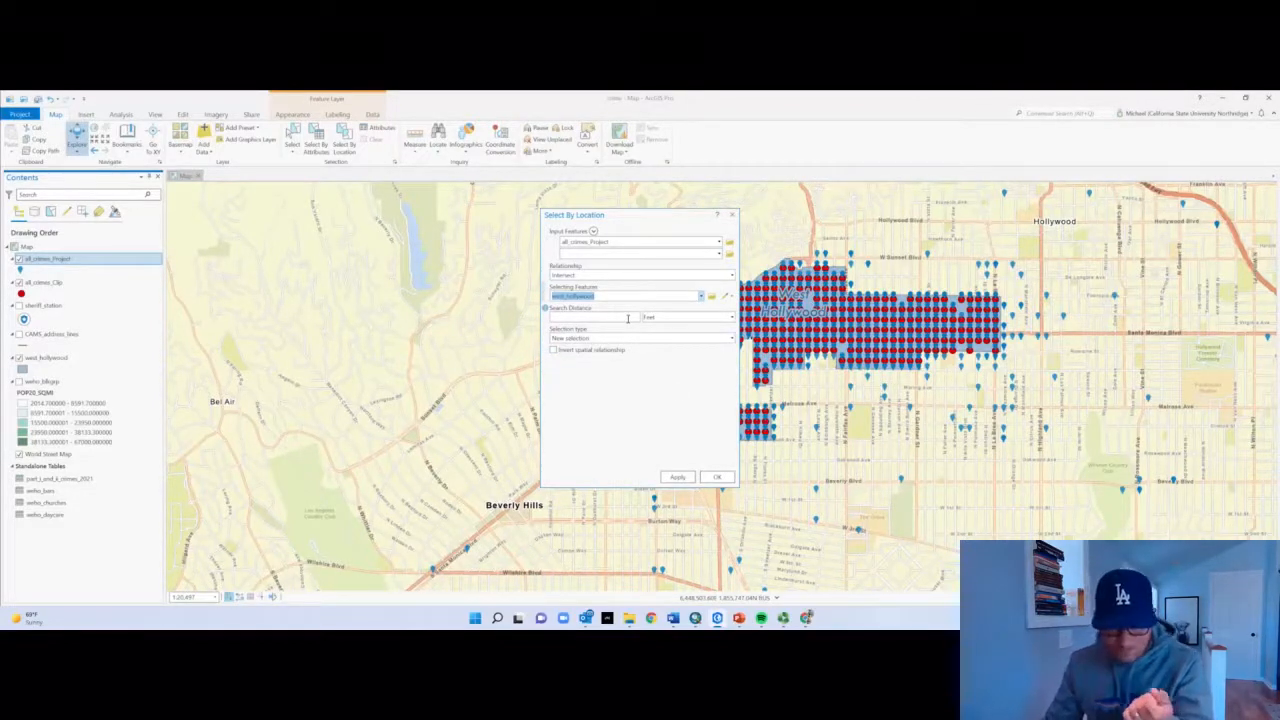
left_click(628, 318)
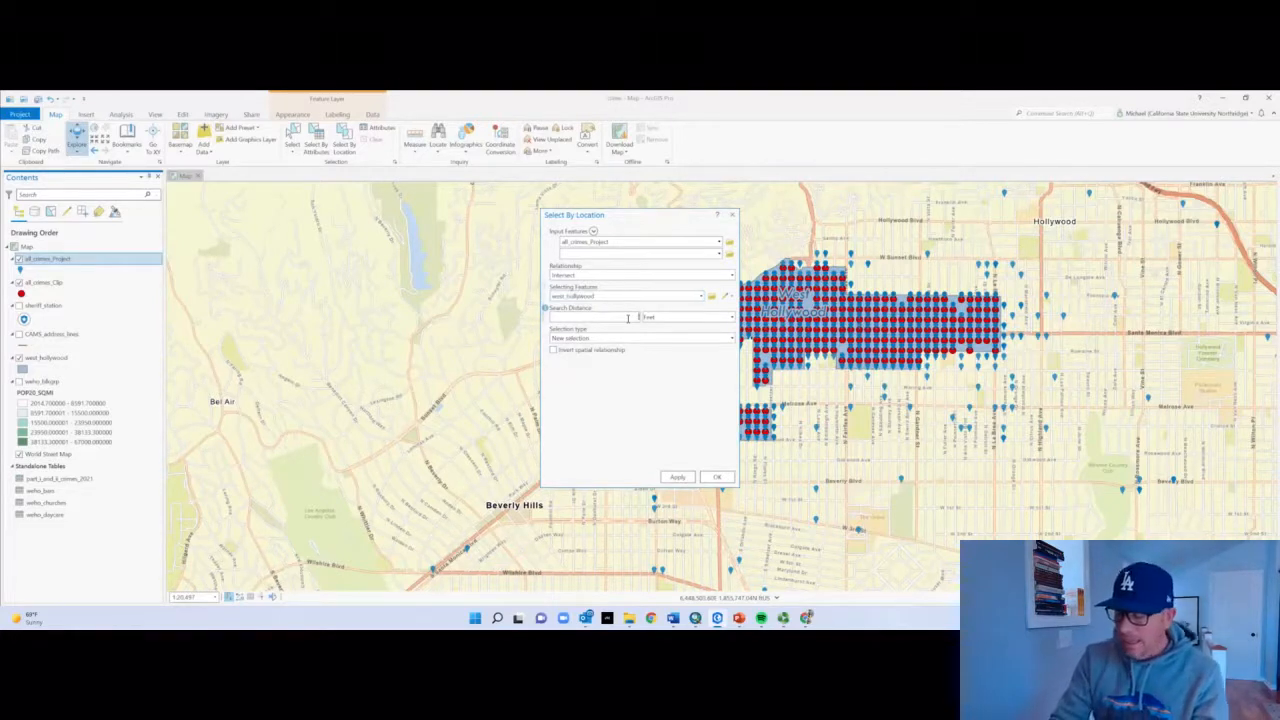
type("50")
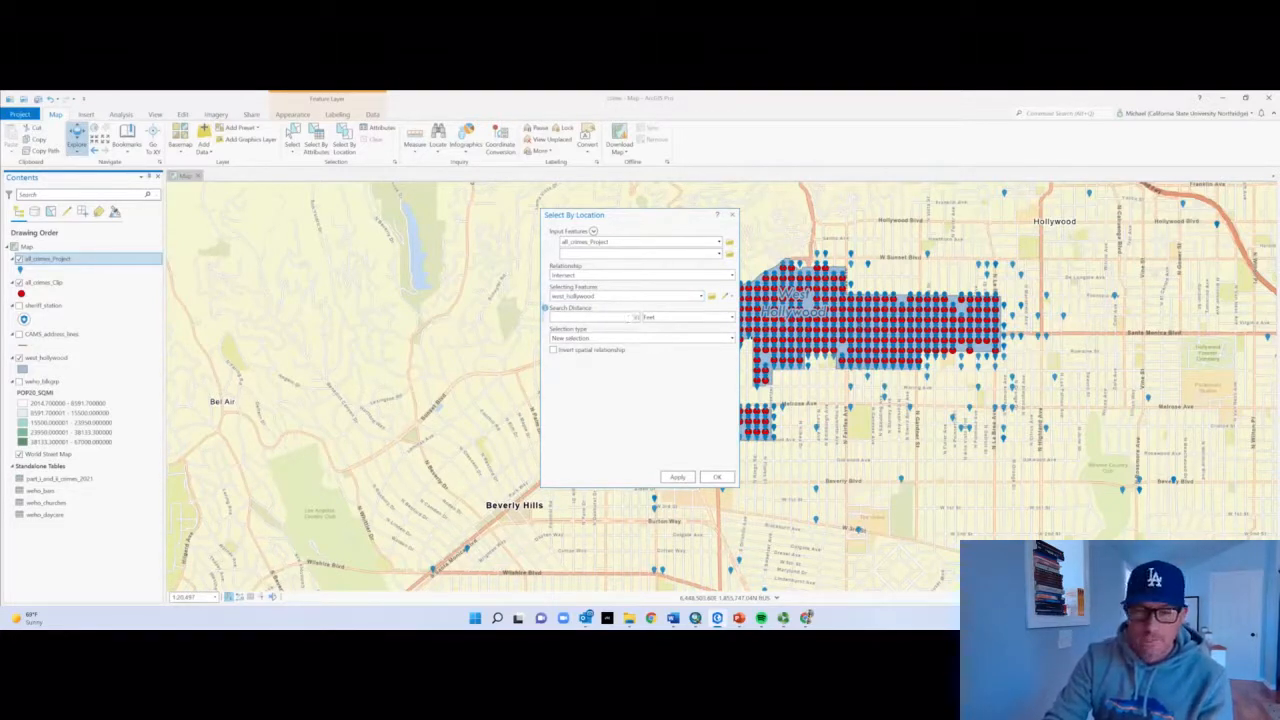
type("0")
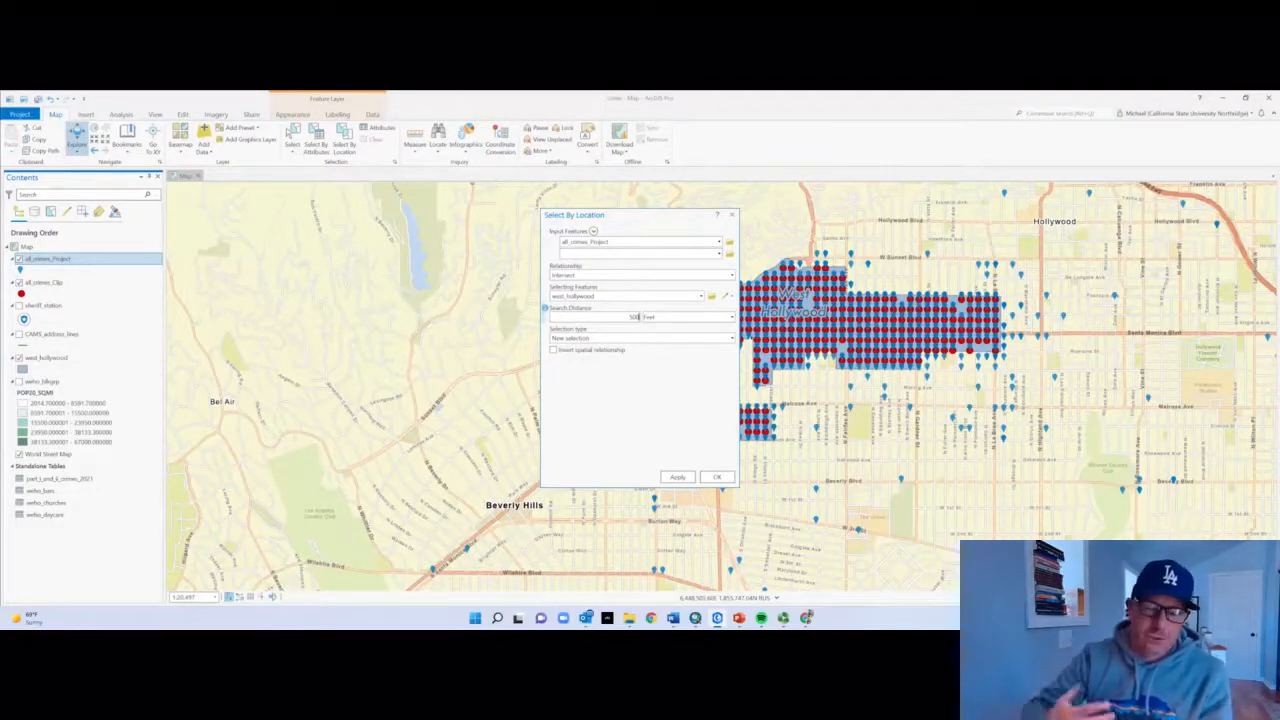
left_click(676, 478)
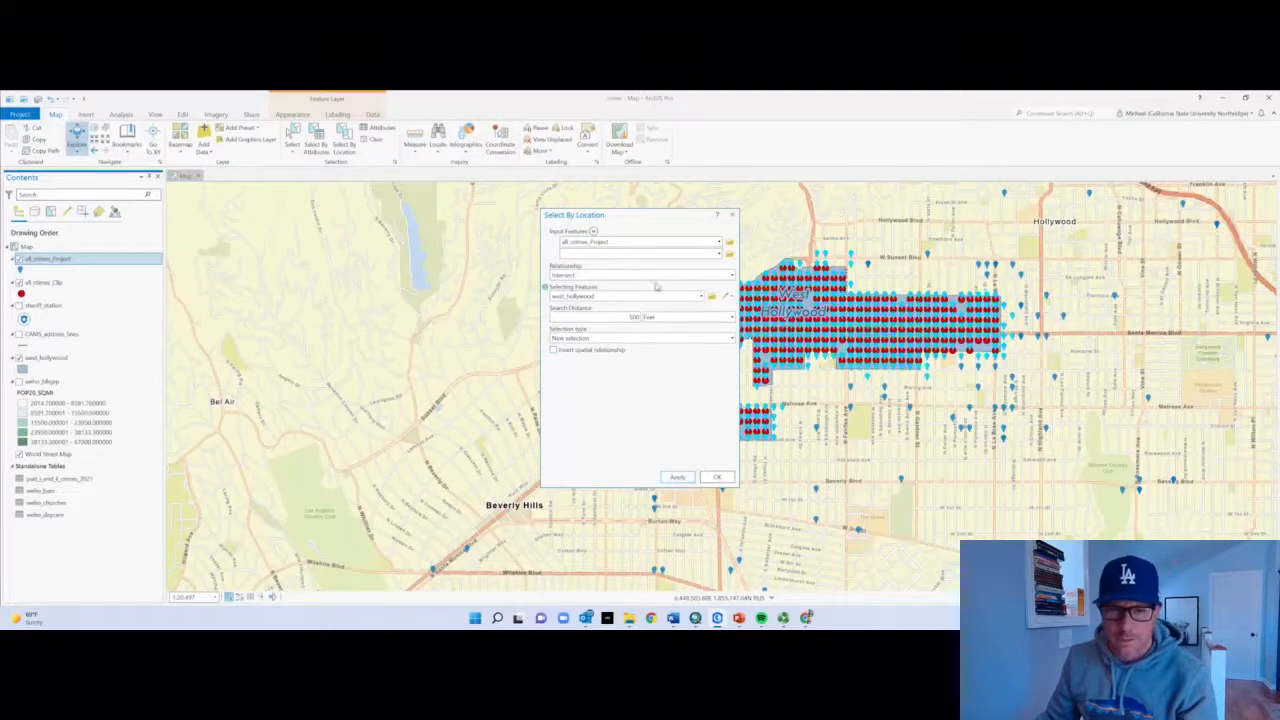
left_click(727, 480)
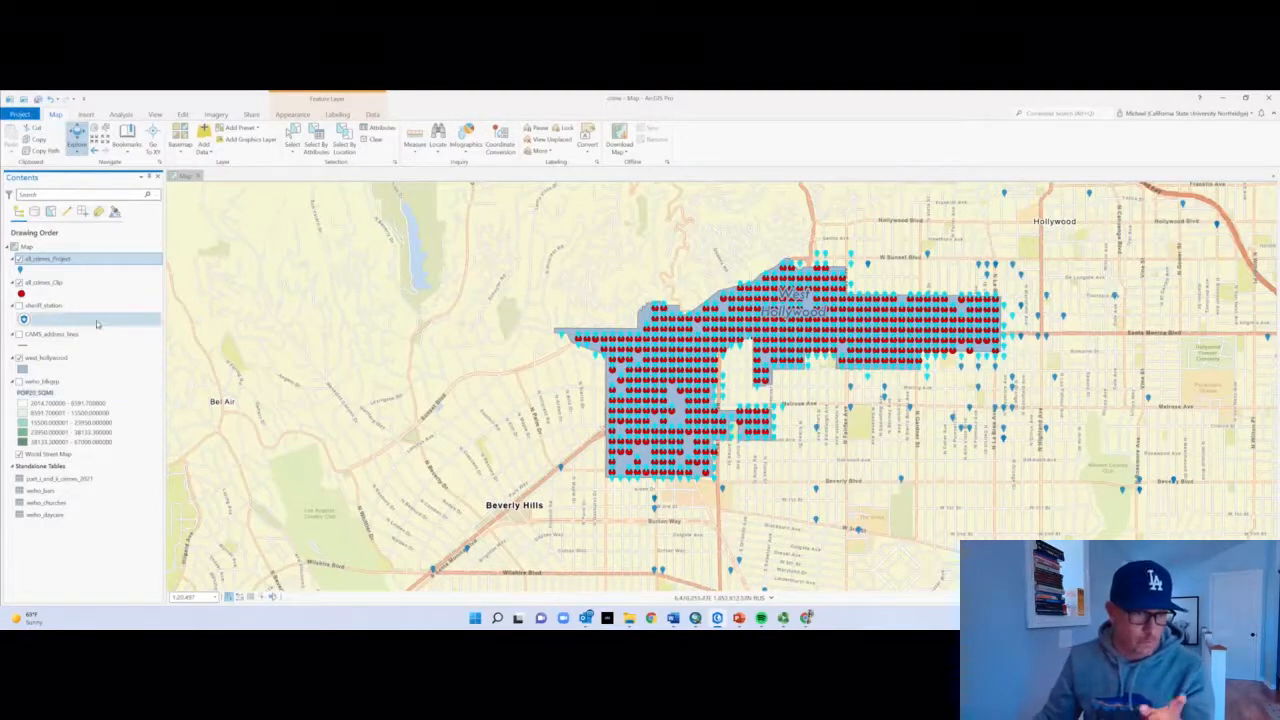
Export the selected all_crimes_Project points to crime.gdb as a new feature class named weho_crimes
right_click(54, 262)
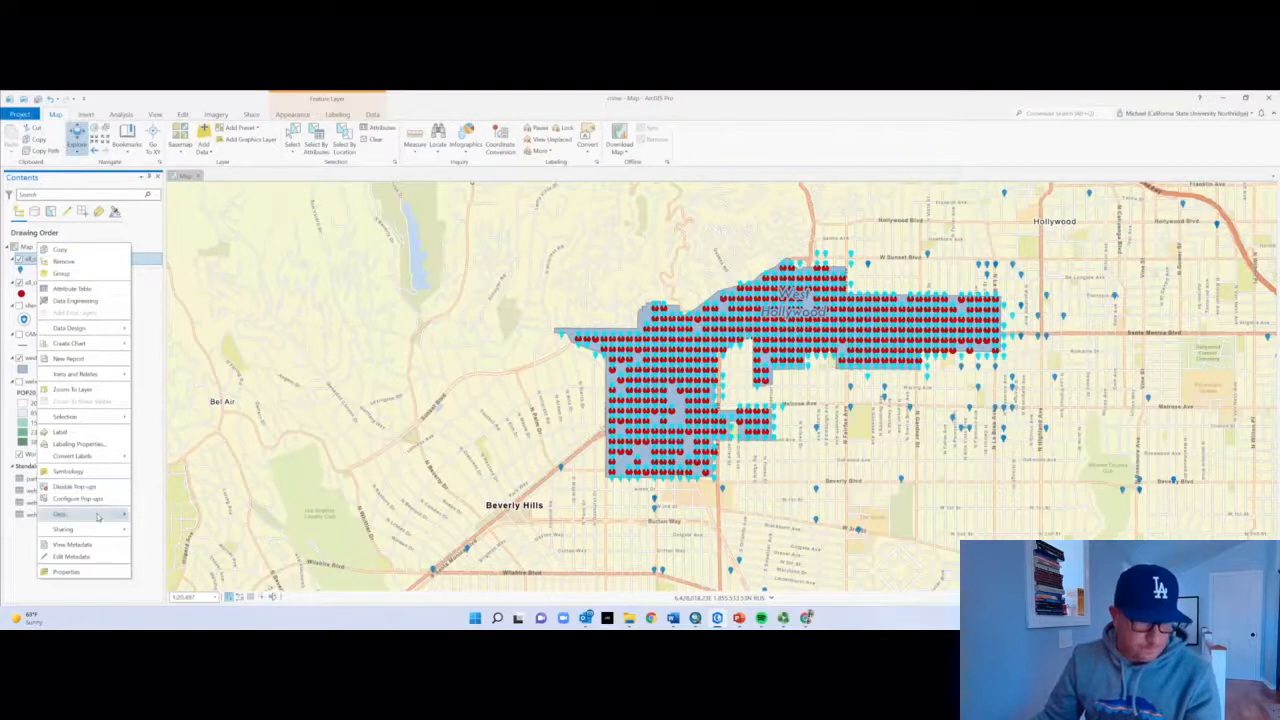
mouse_move(98, 516)
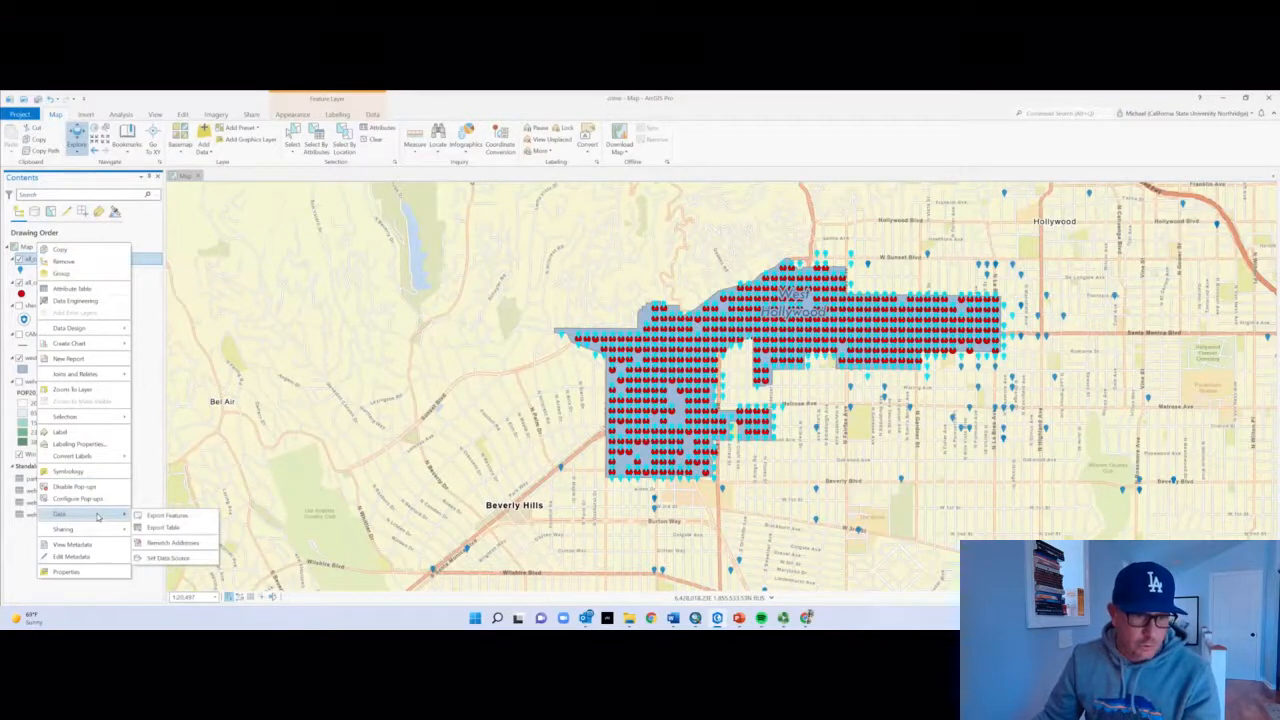
left_click(155, 519)
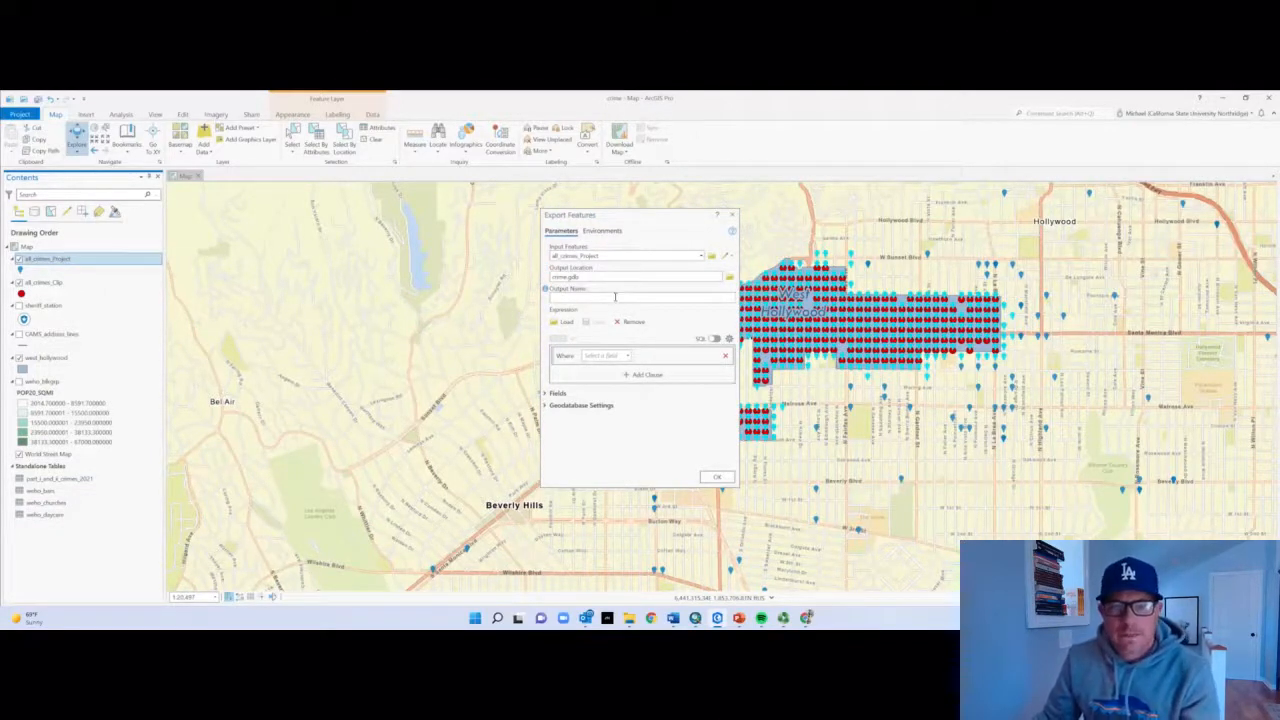
type("weho_c")
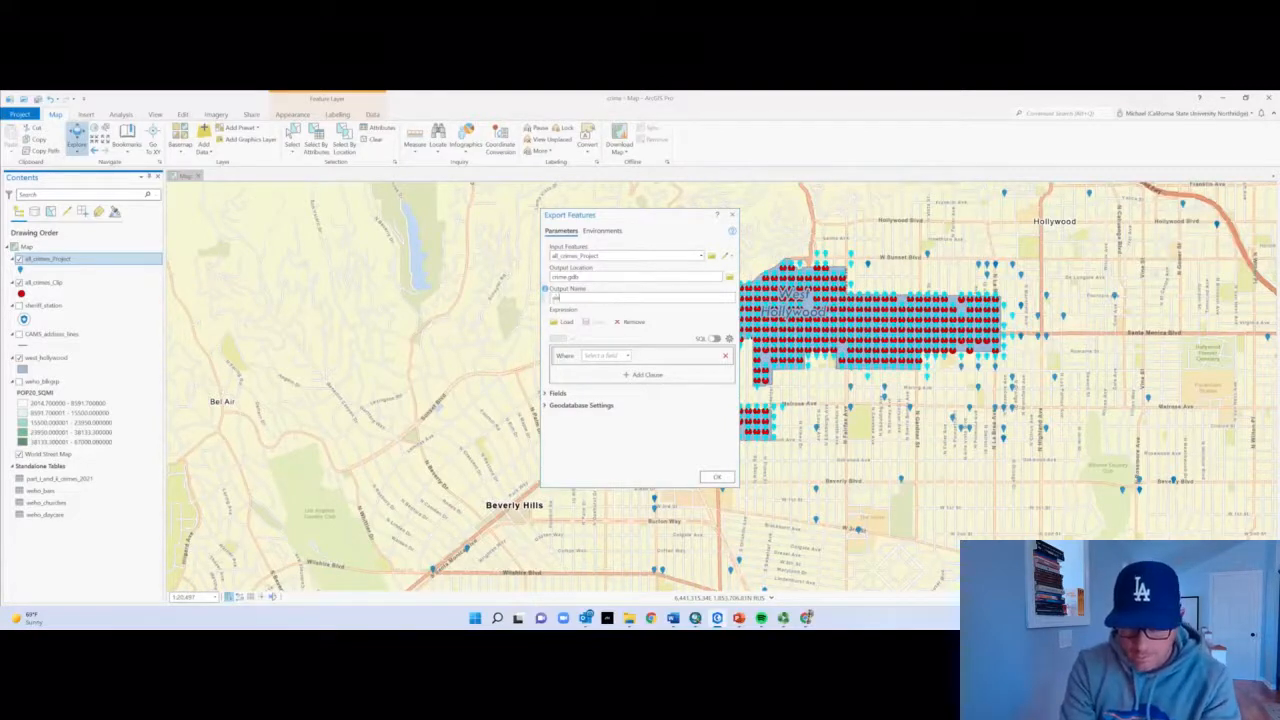
type("rimes")
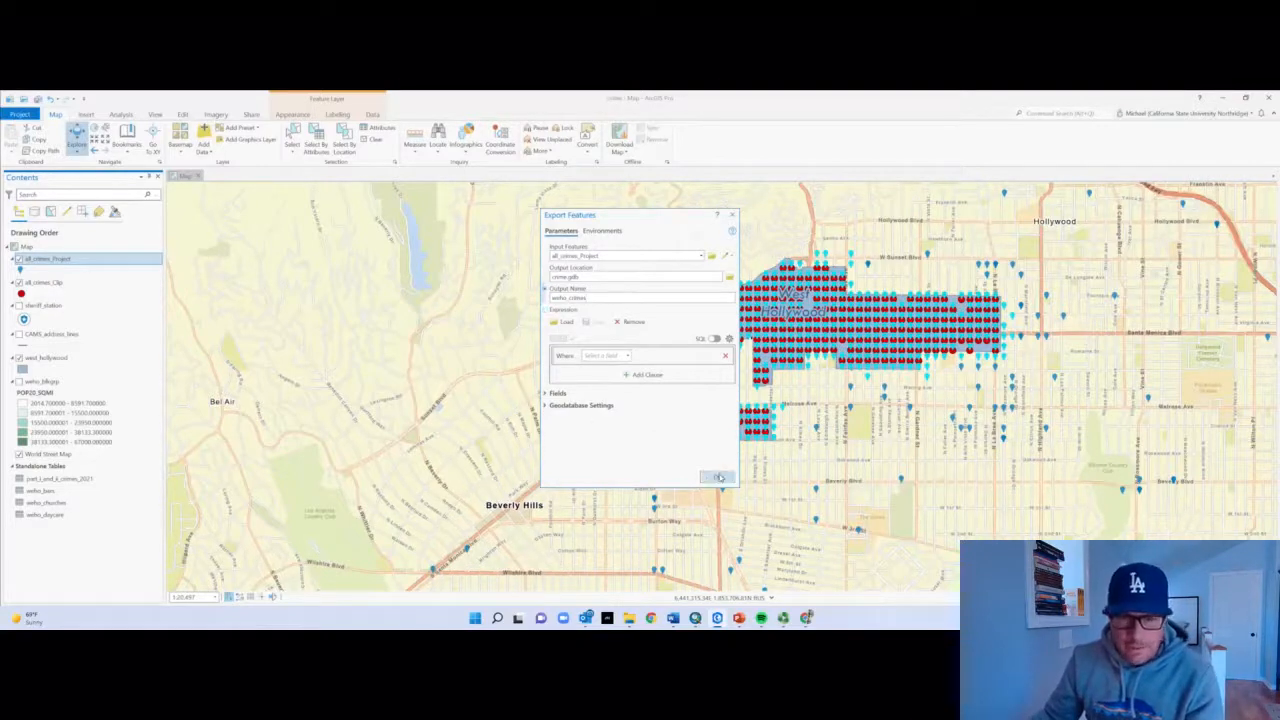
left_click(718, 477)
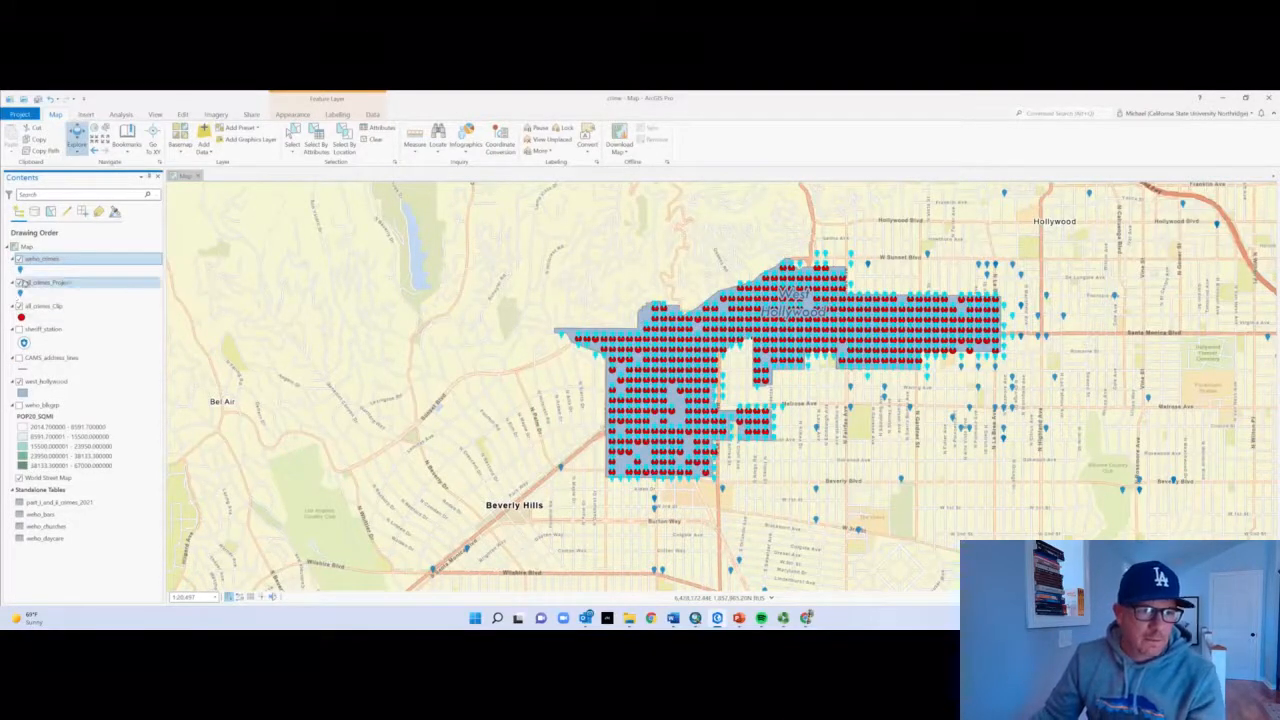
Clear the current selection and turn off the all_crimes_Project layer
left_click(380, 143)
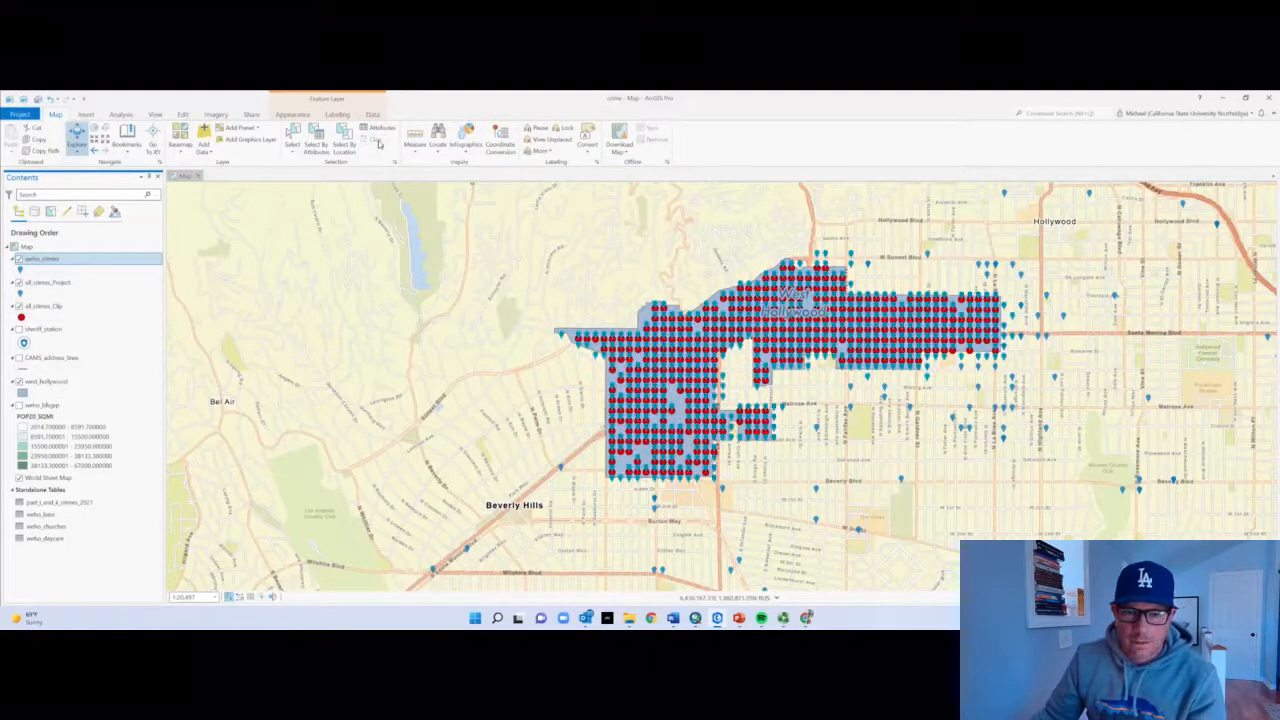
left_click(18, 283)
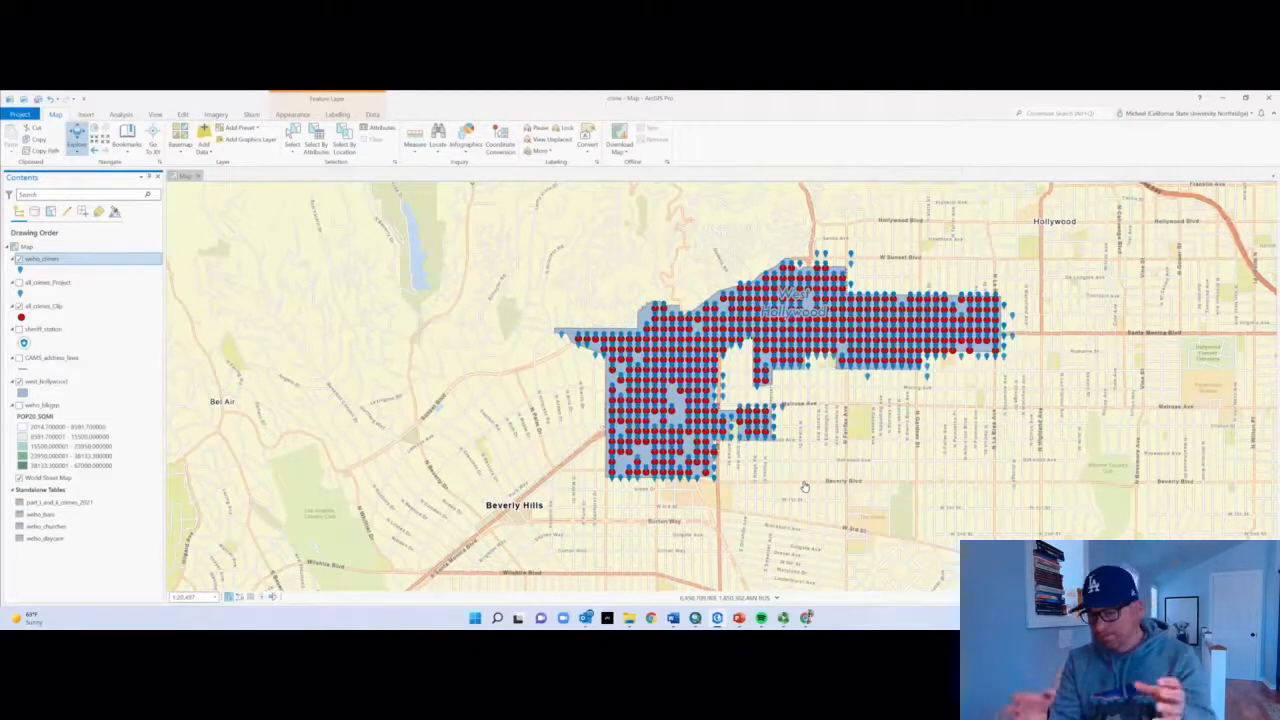
Compare the attribute tables of the weho_crimes and all_crimes_Clip layers and close them
right_click(46, 262)
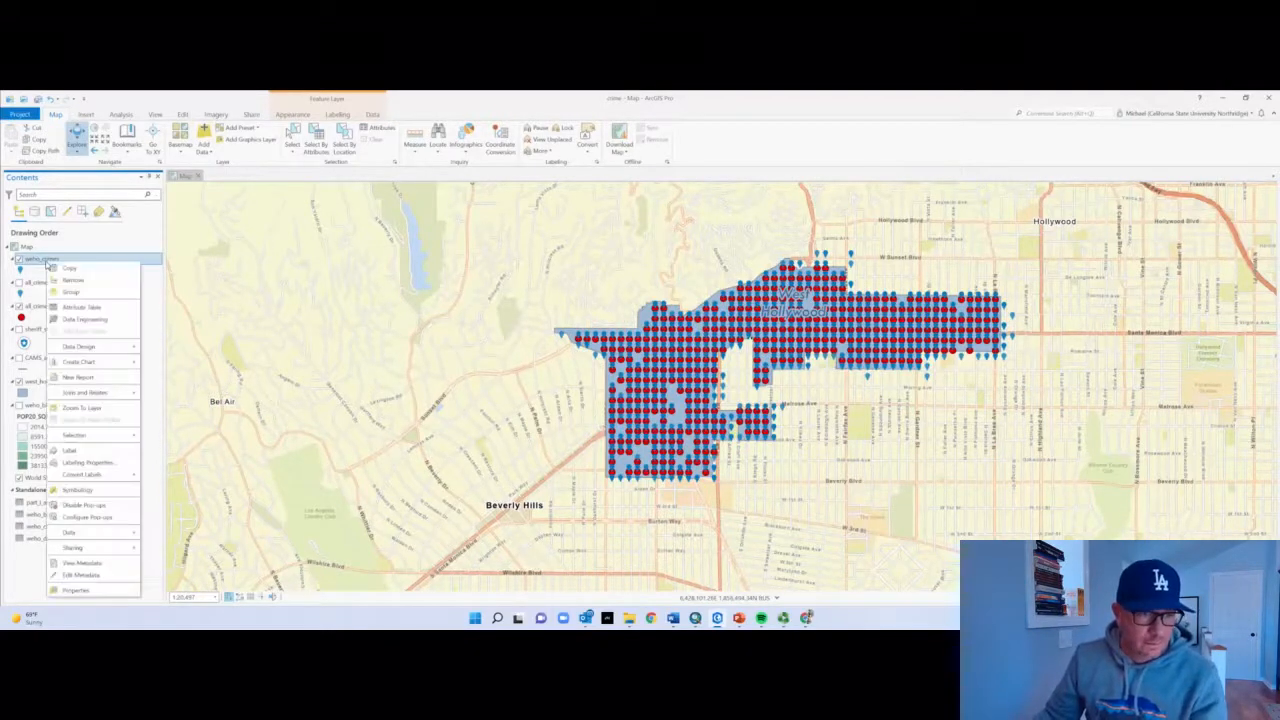
left_click(84, 306)
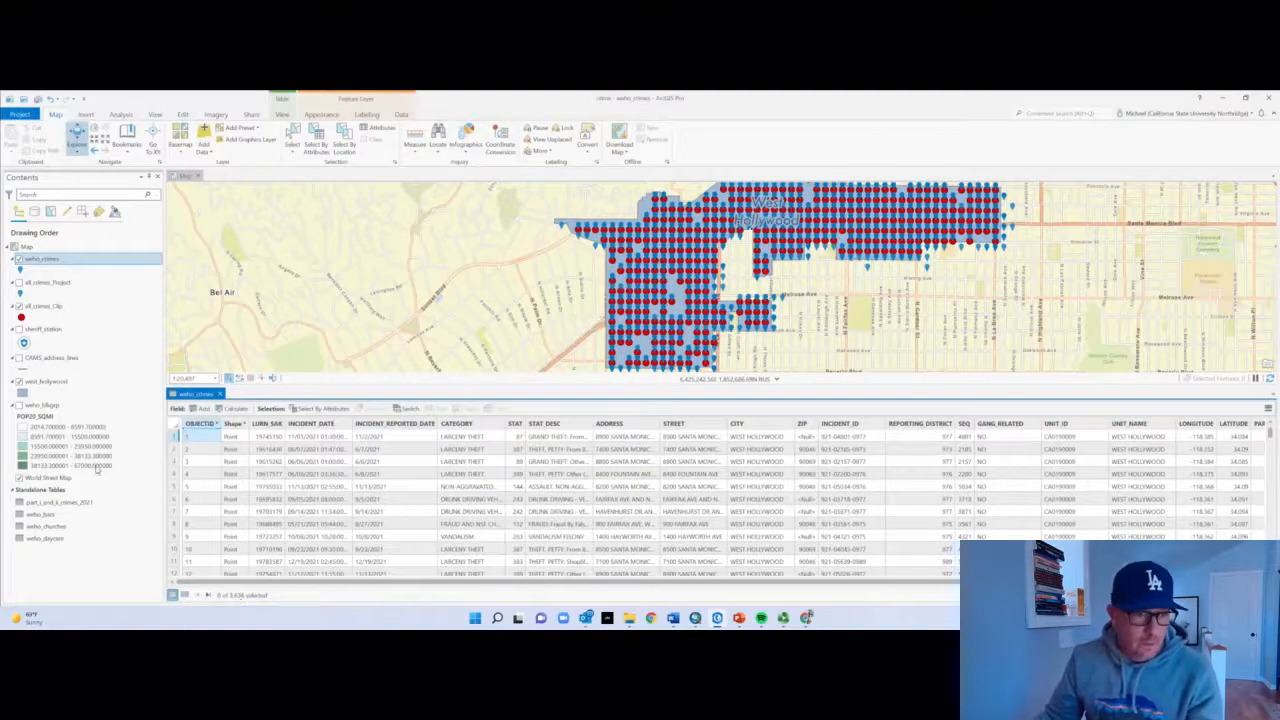
right_click(62, 312)
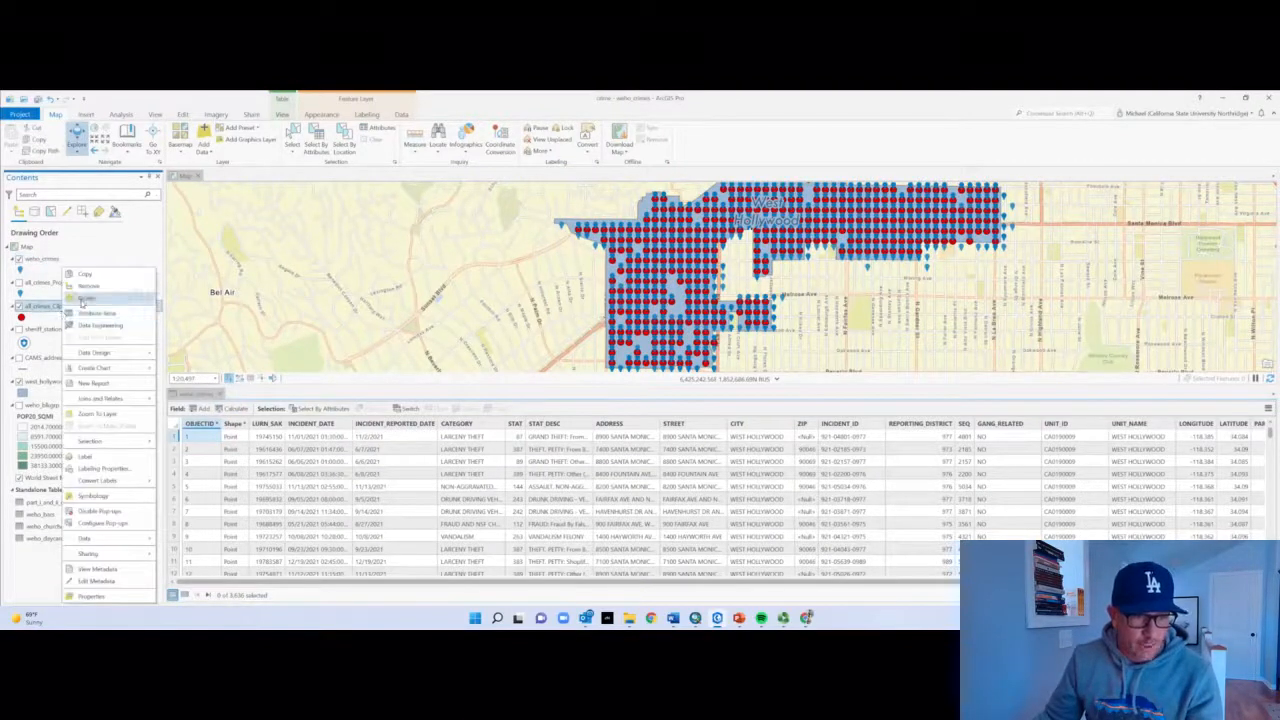
left_click(88, 313)
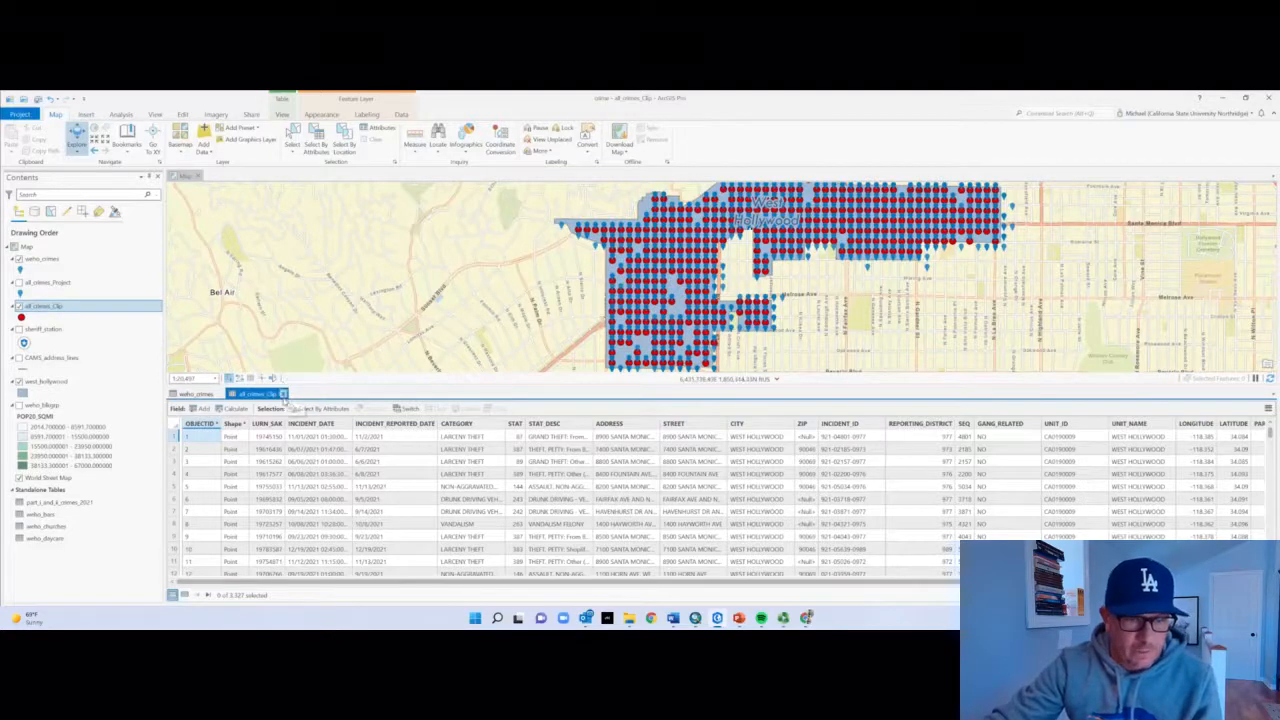
left_click(284, 394)
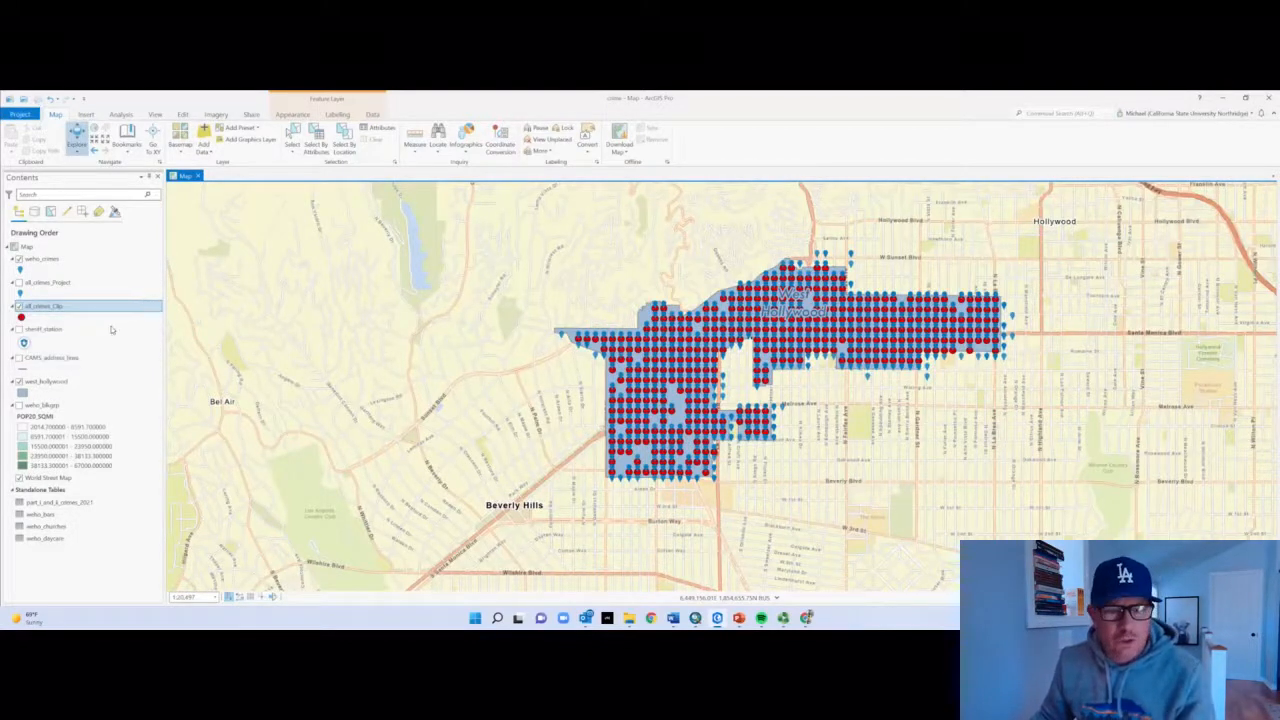
Turn off the World Street Map basemap and remove the all_crimes_Clip and all_crimes_Project layers from the map
left_click(18, 381)
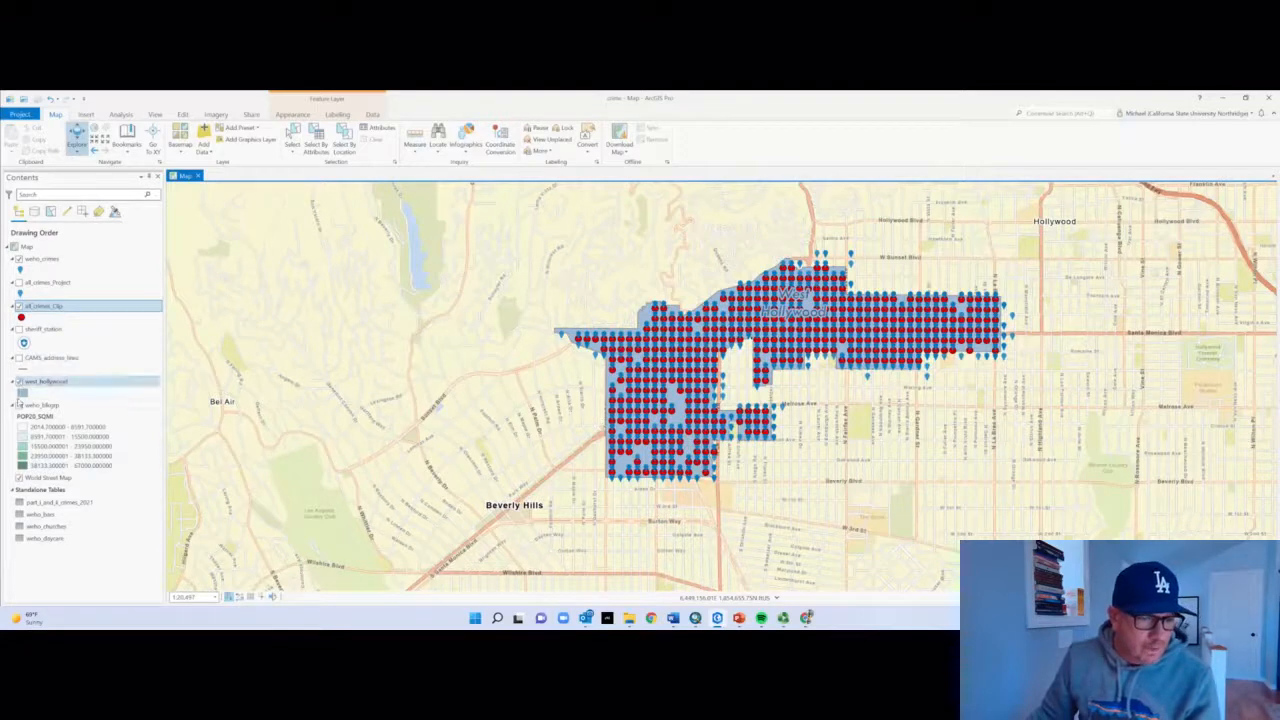
left_click(19, 478)
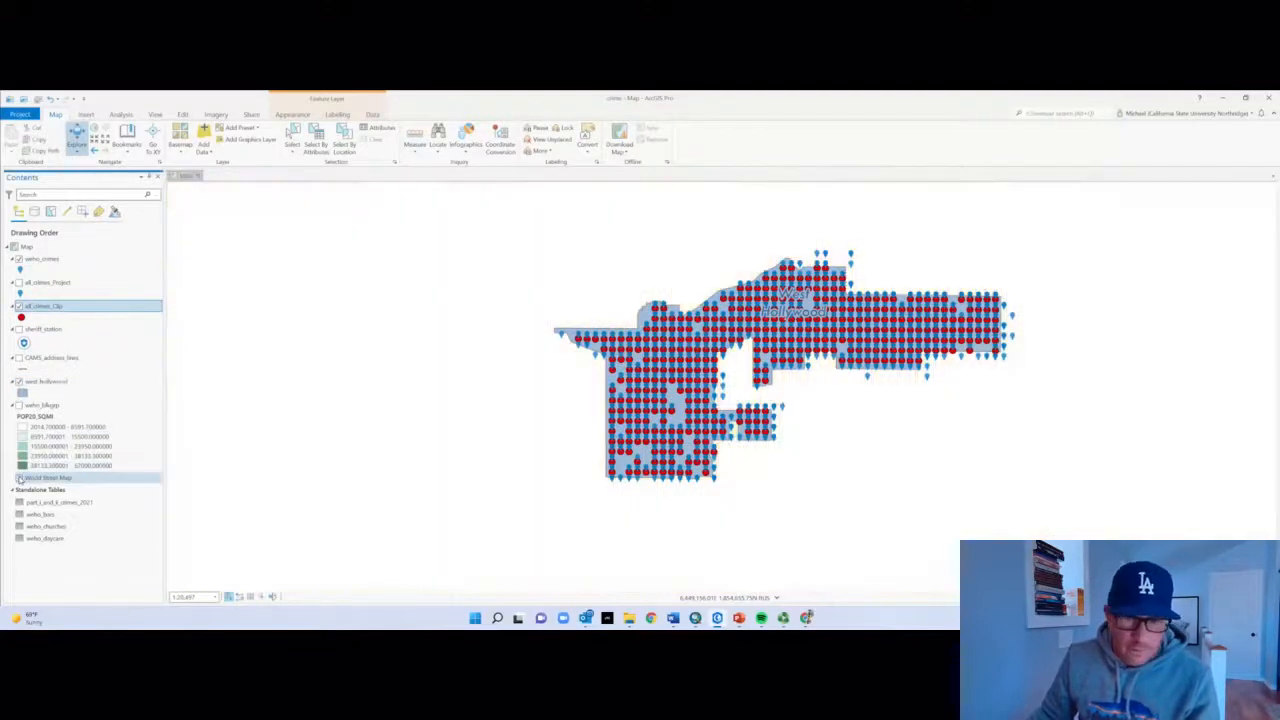
right_click(36, 310)
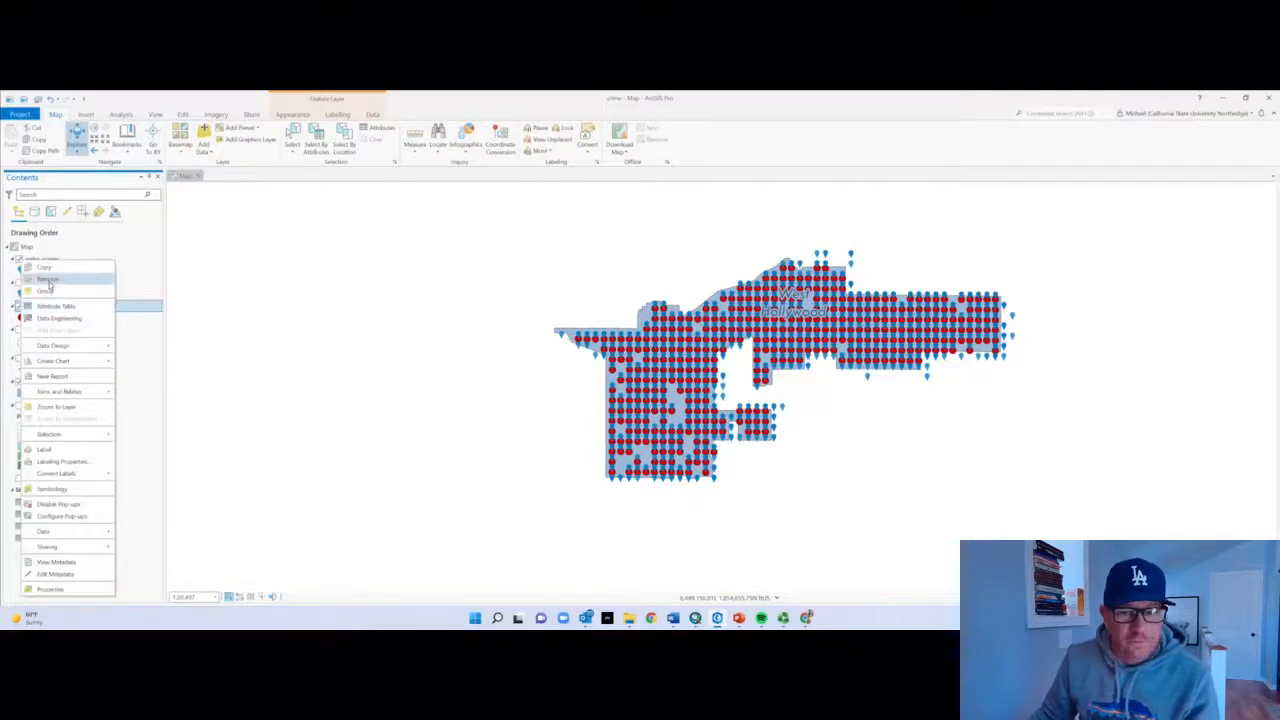
left_click(48, 285)
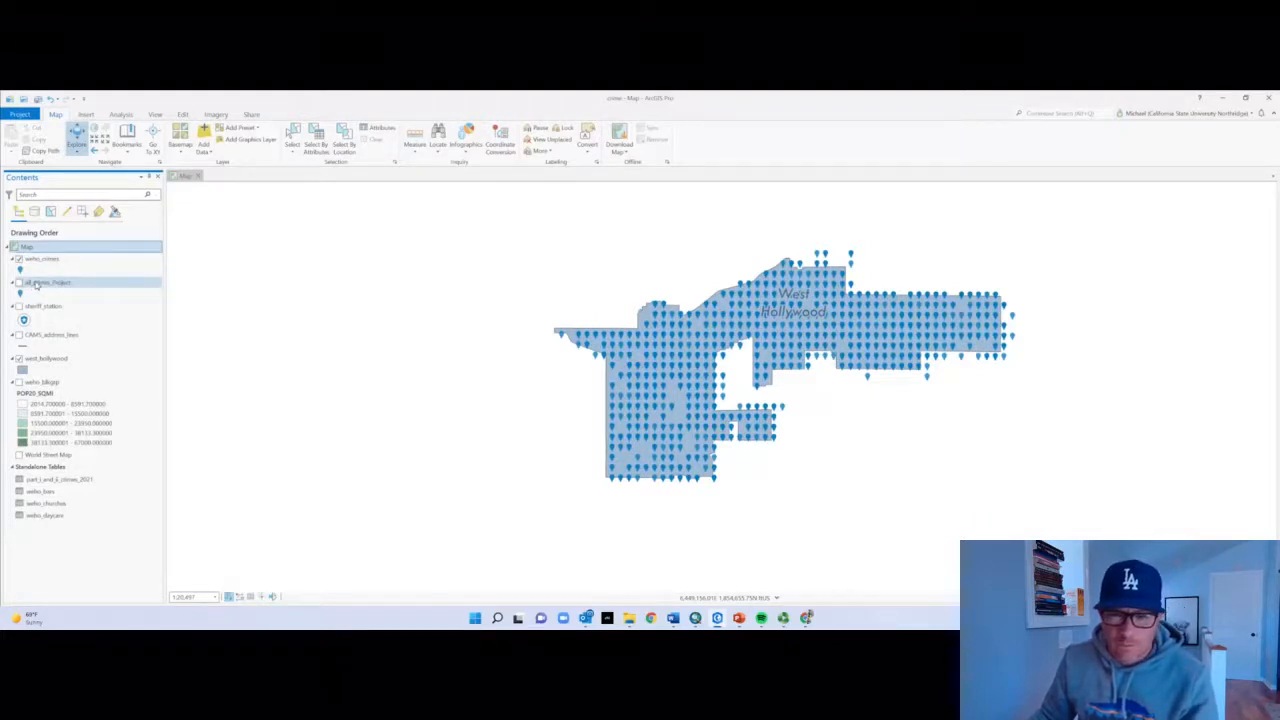
right_click(36, 285)
left_click(78, 292)
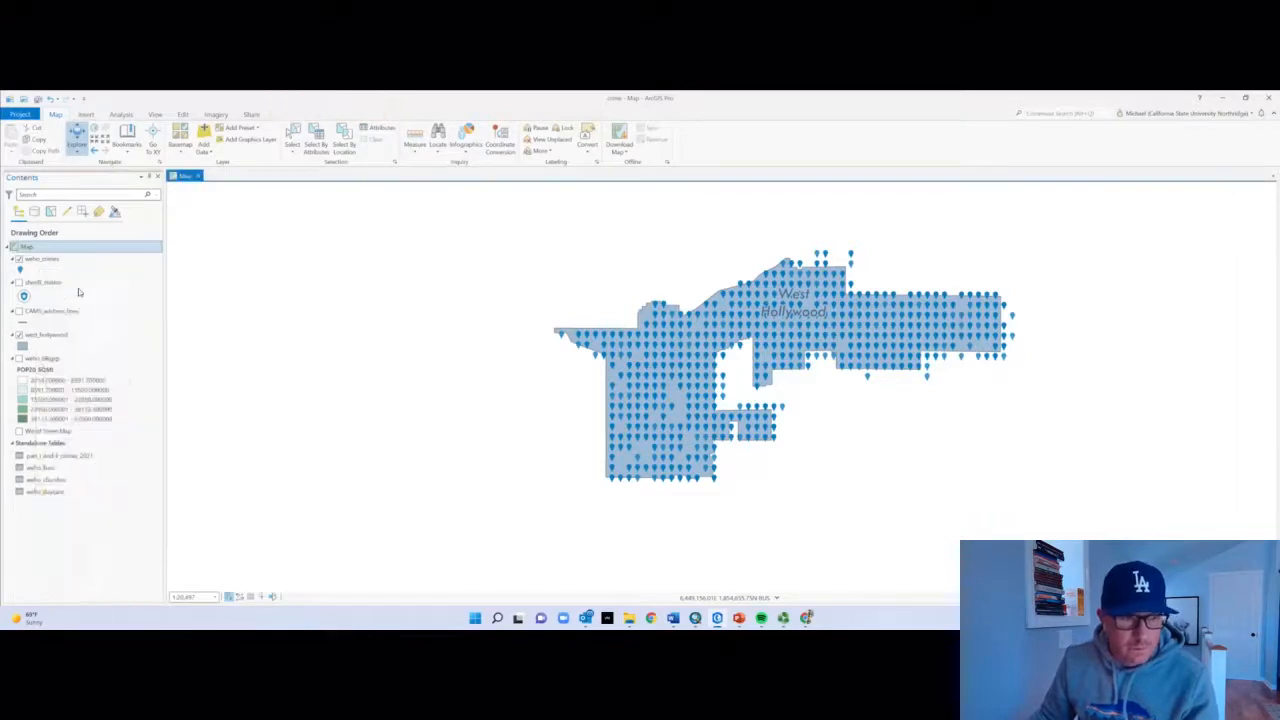
Open the weho_crimes point symbol for formatting and search the symbol gallery for "crime"
left_click(20, 270)
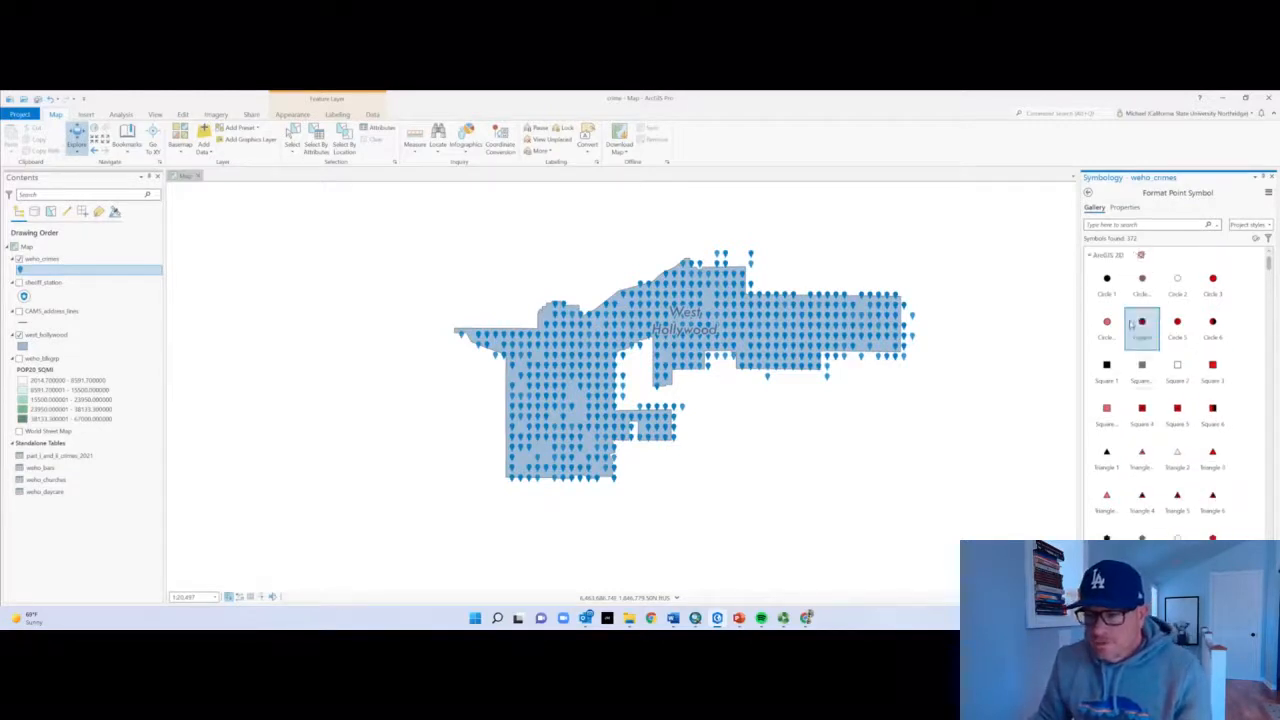
left_click(1148, 224)
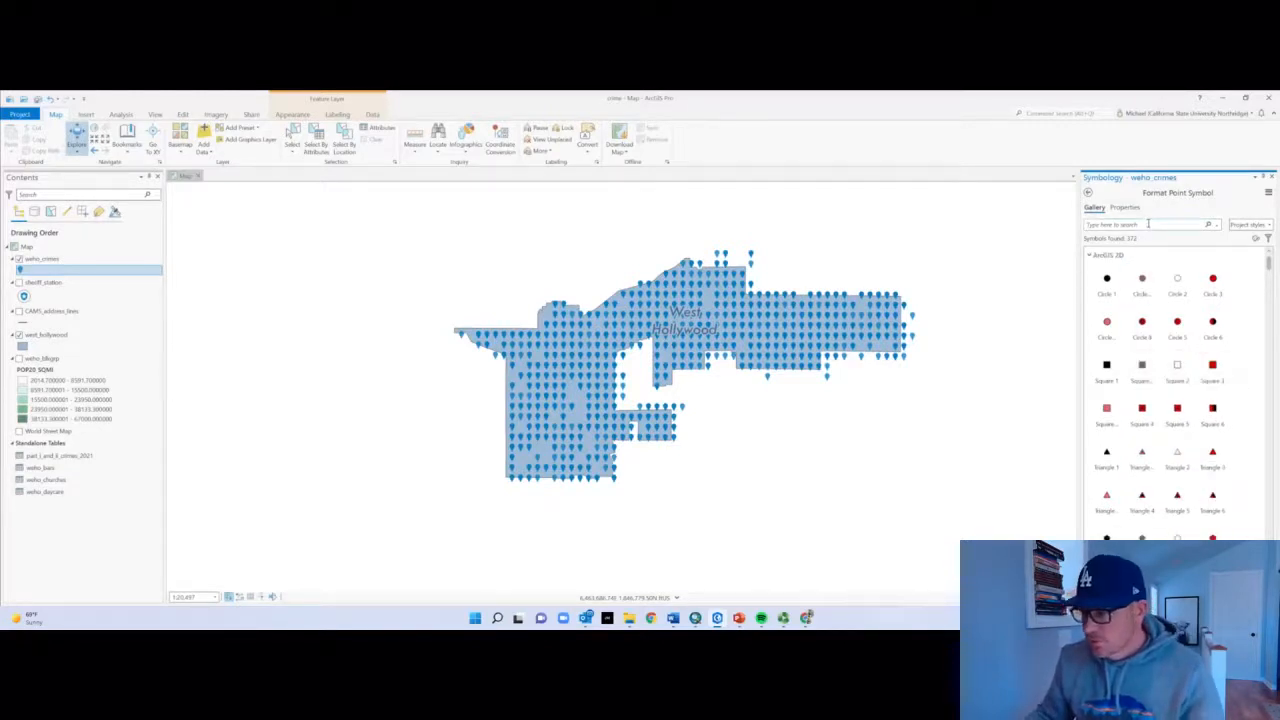
type("crime")
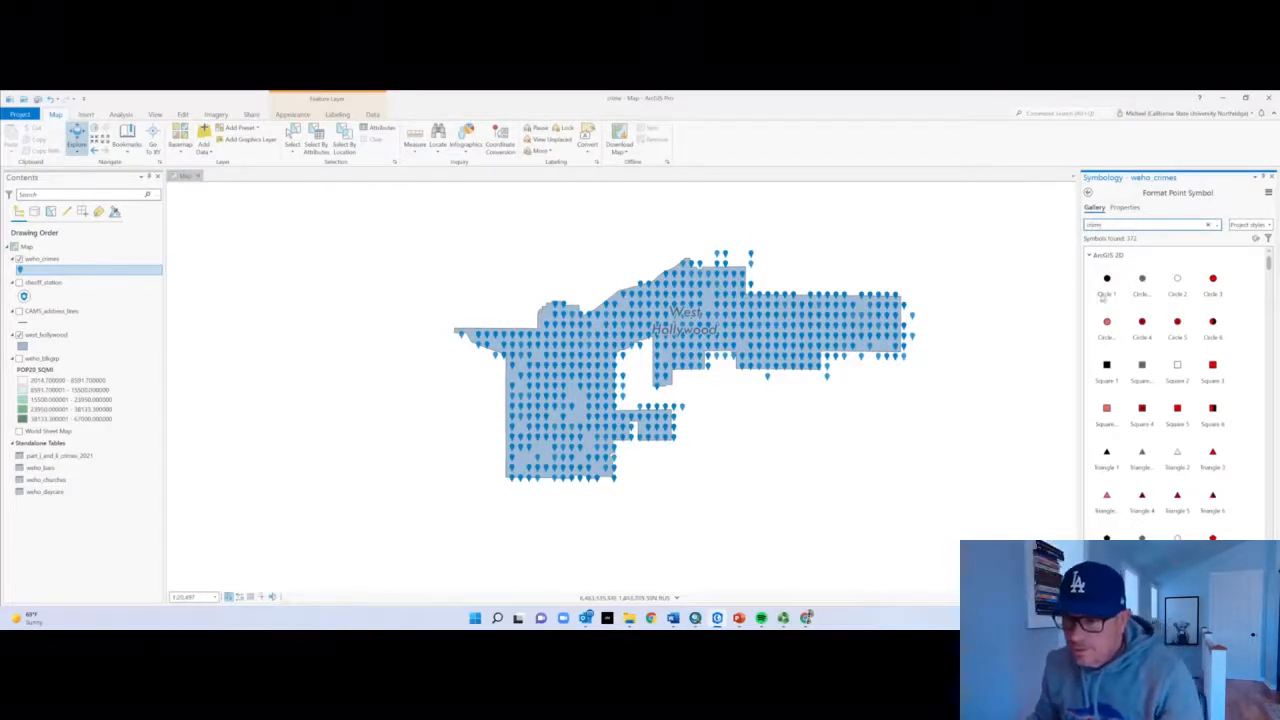
scroll(1178, 320, "down", 2)
scroll(1178, 330, "up", 3)
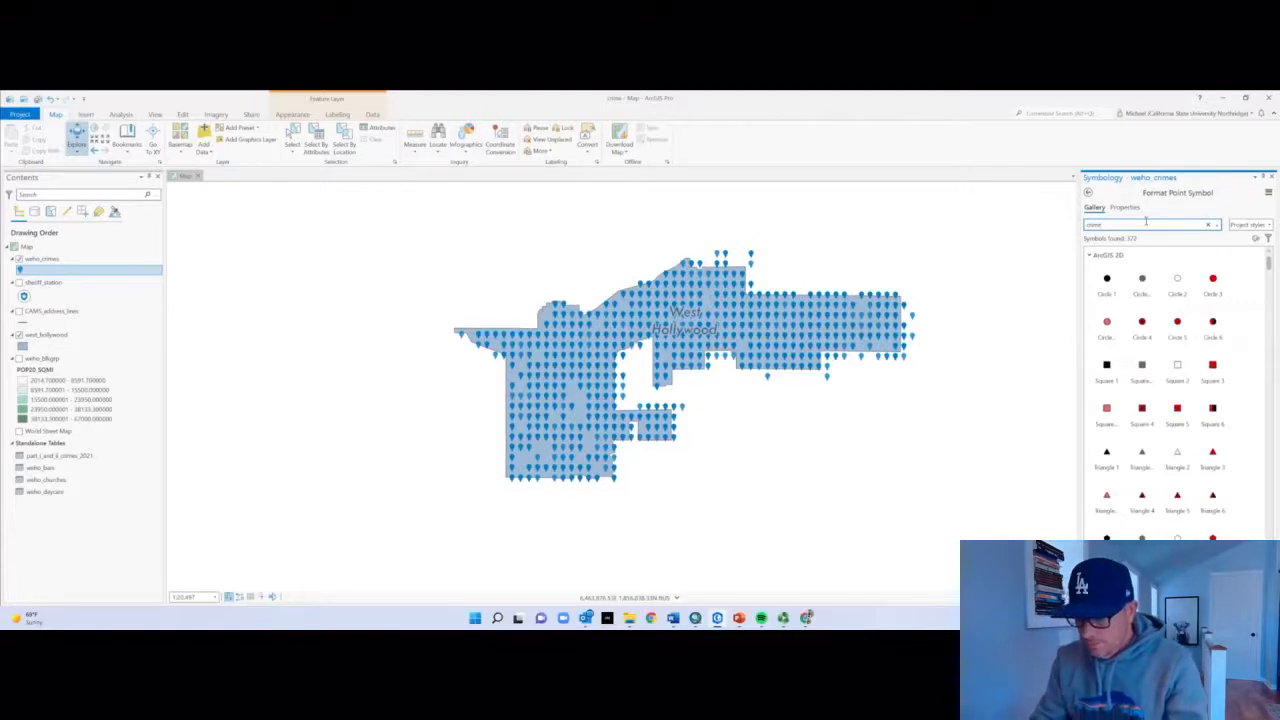
key("Return")
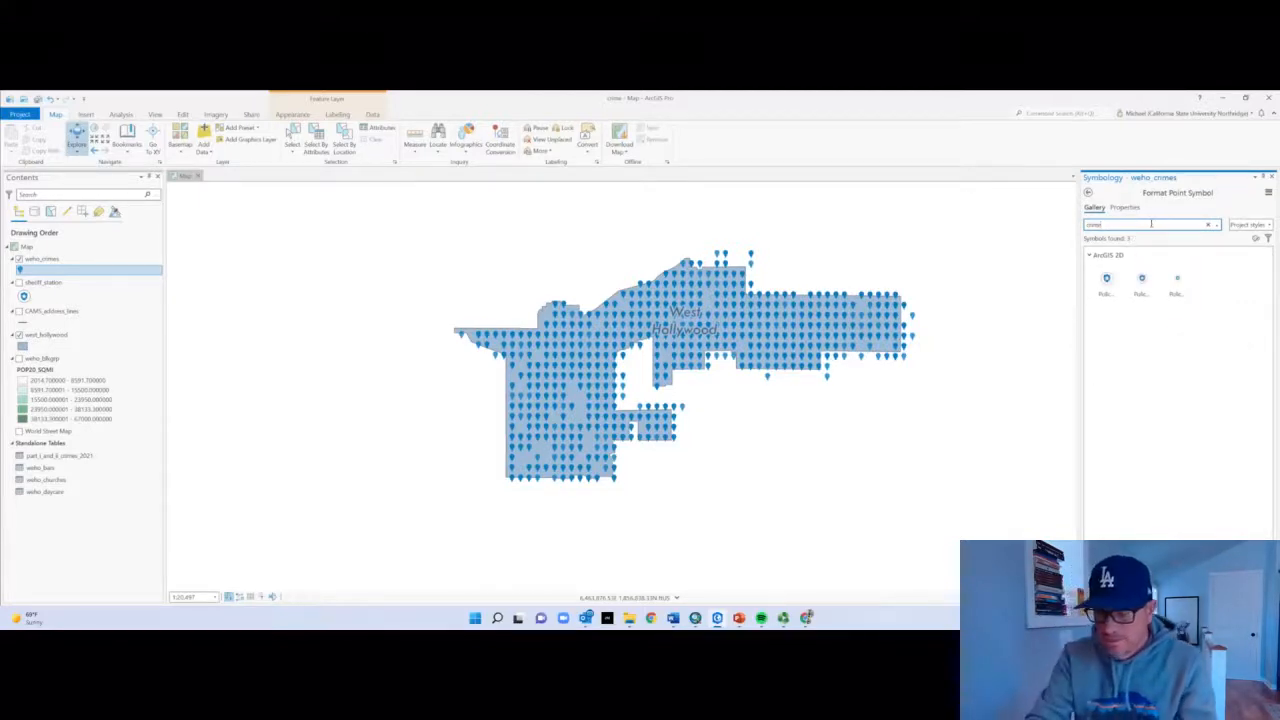
Apply the Circle 4 symbol from the unfiltered gallery to the weho_crimes points and save the project
key("BackSpace")
key("BackSpace")
key("BackSpace")
key("BackSpace")
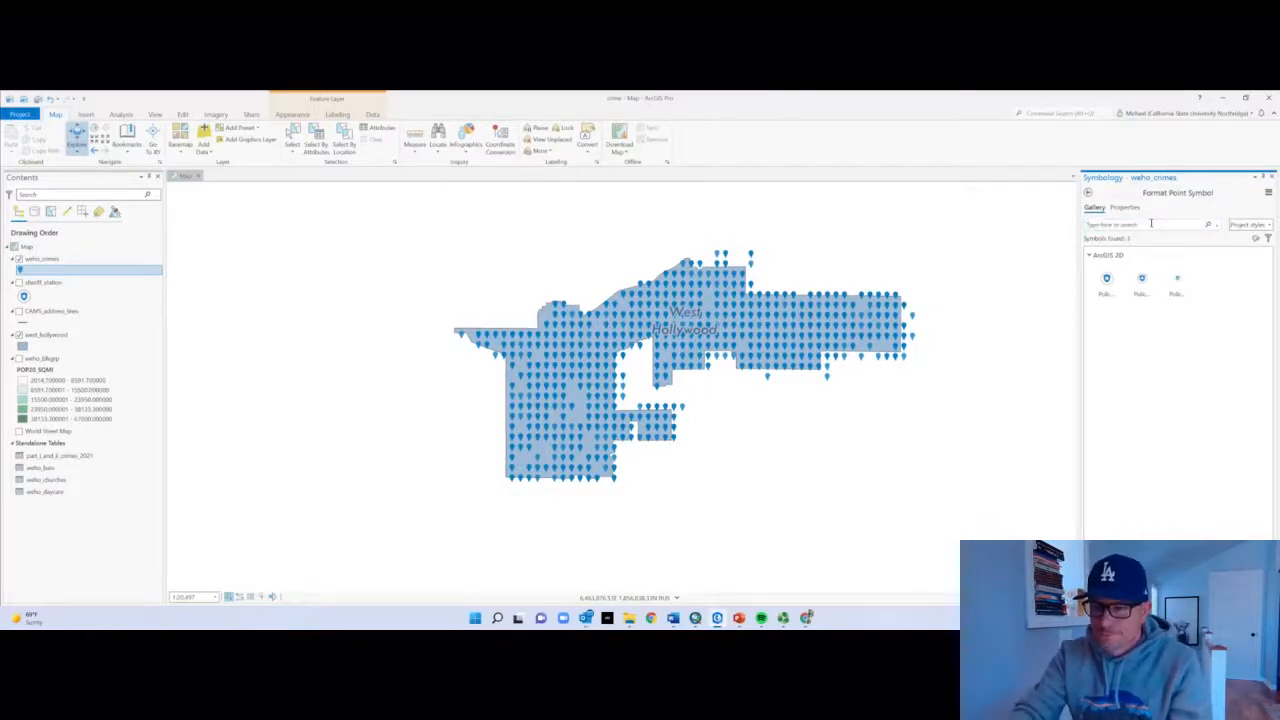
key("Return")
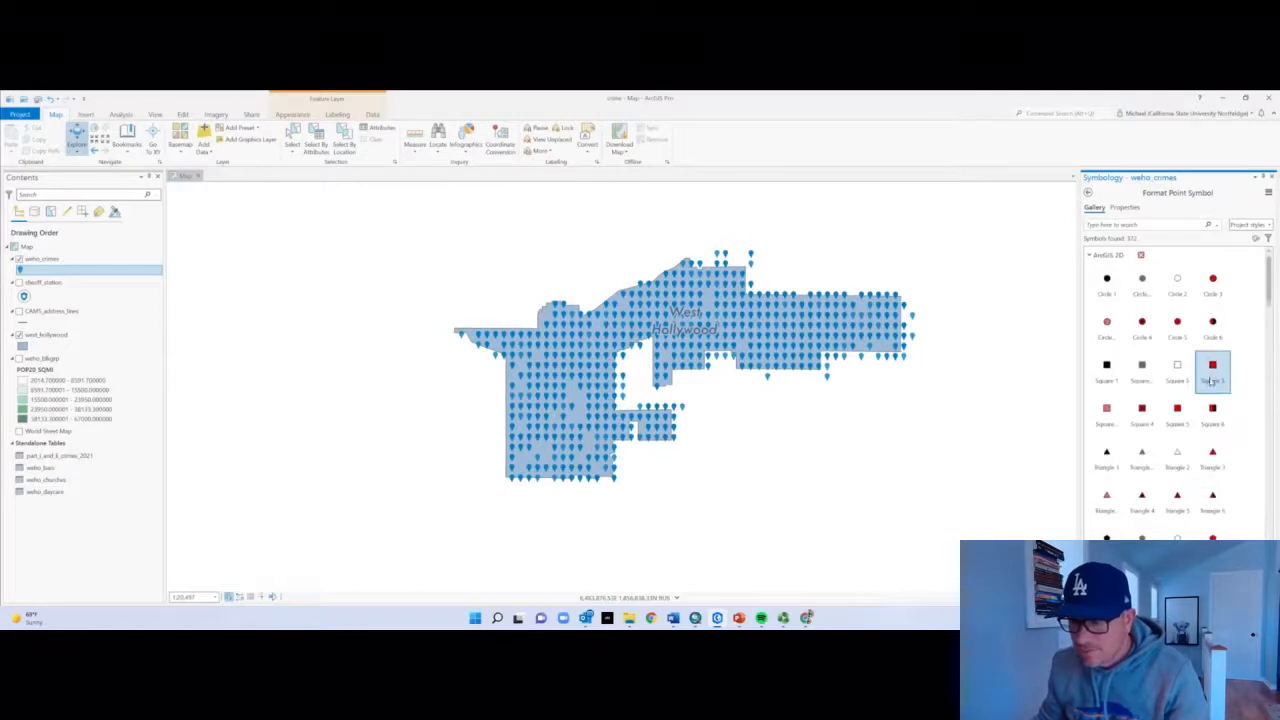
left_click(1145, 336)
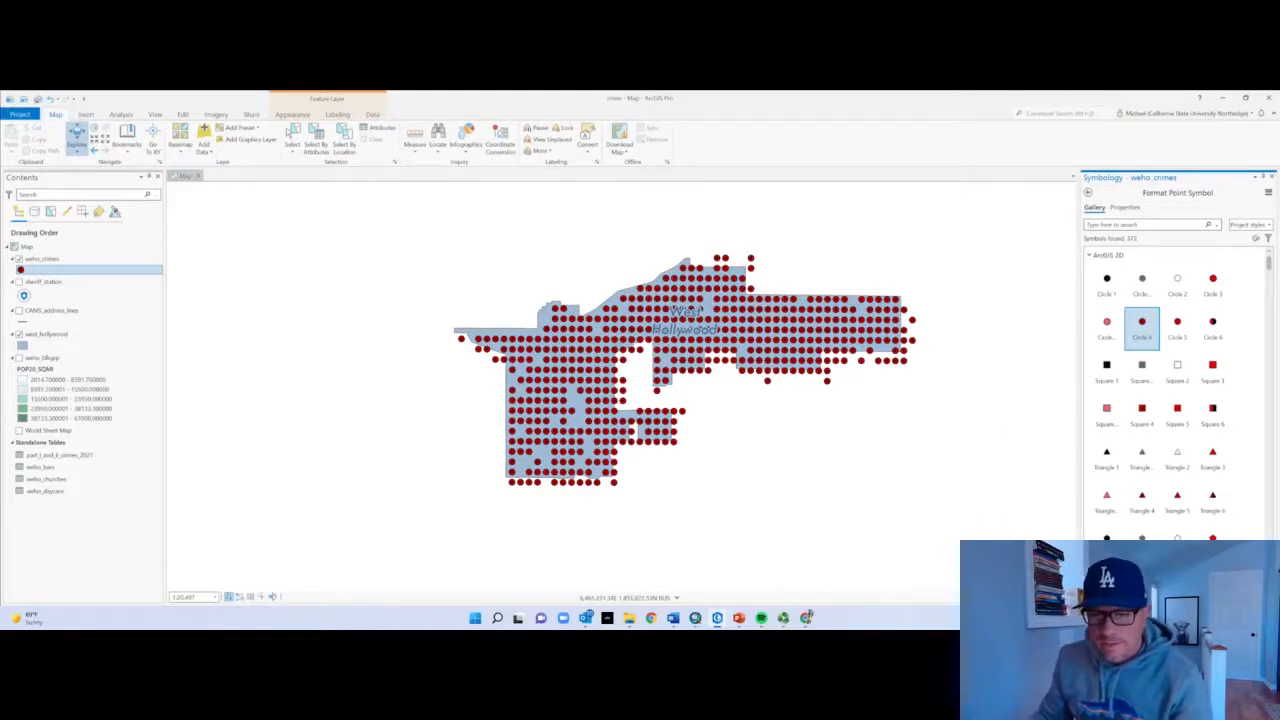
mouse_move(783, 617)
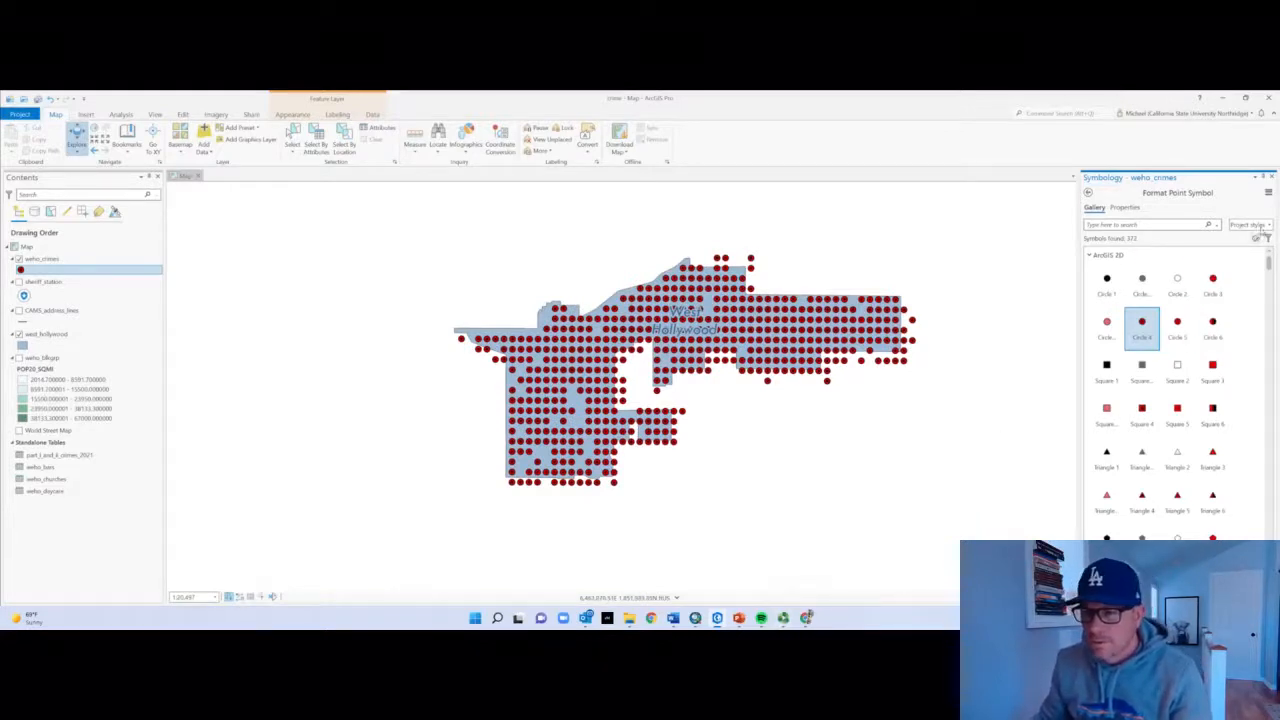
left_click(1271, 177)
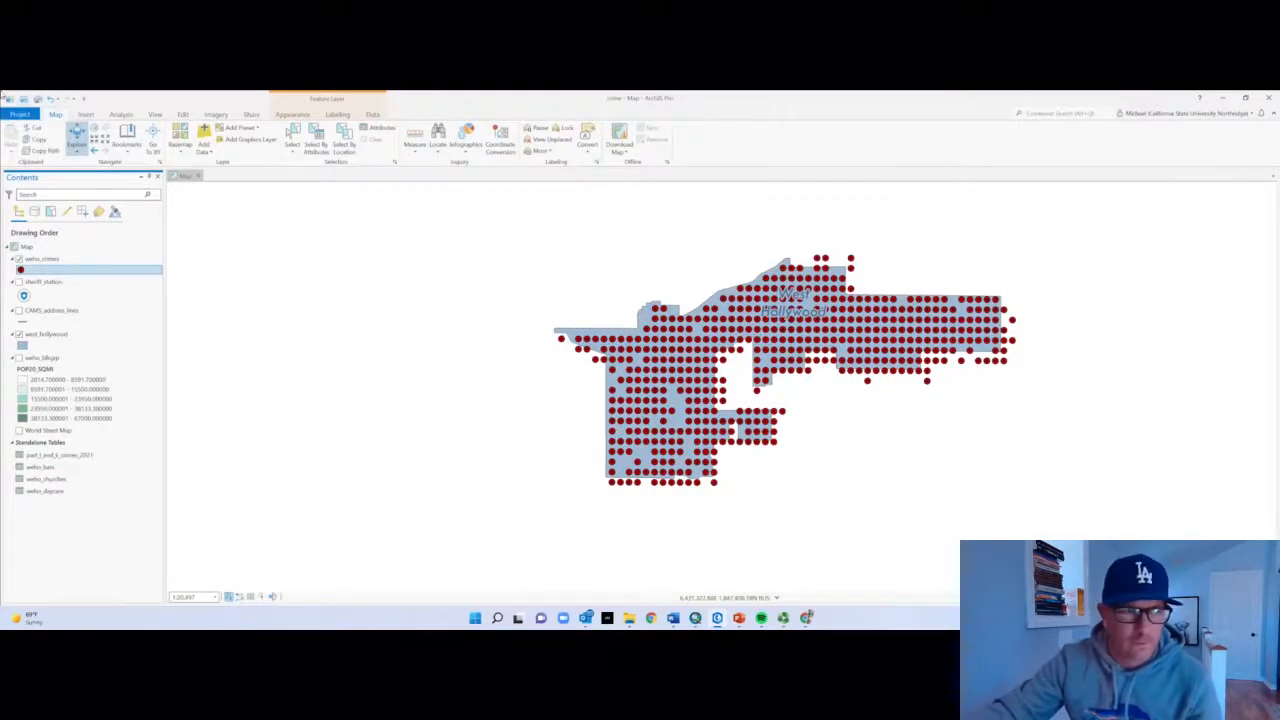
left_click(40, 99)
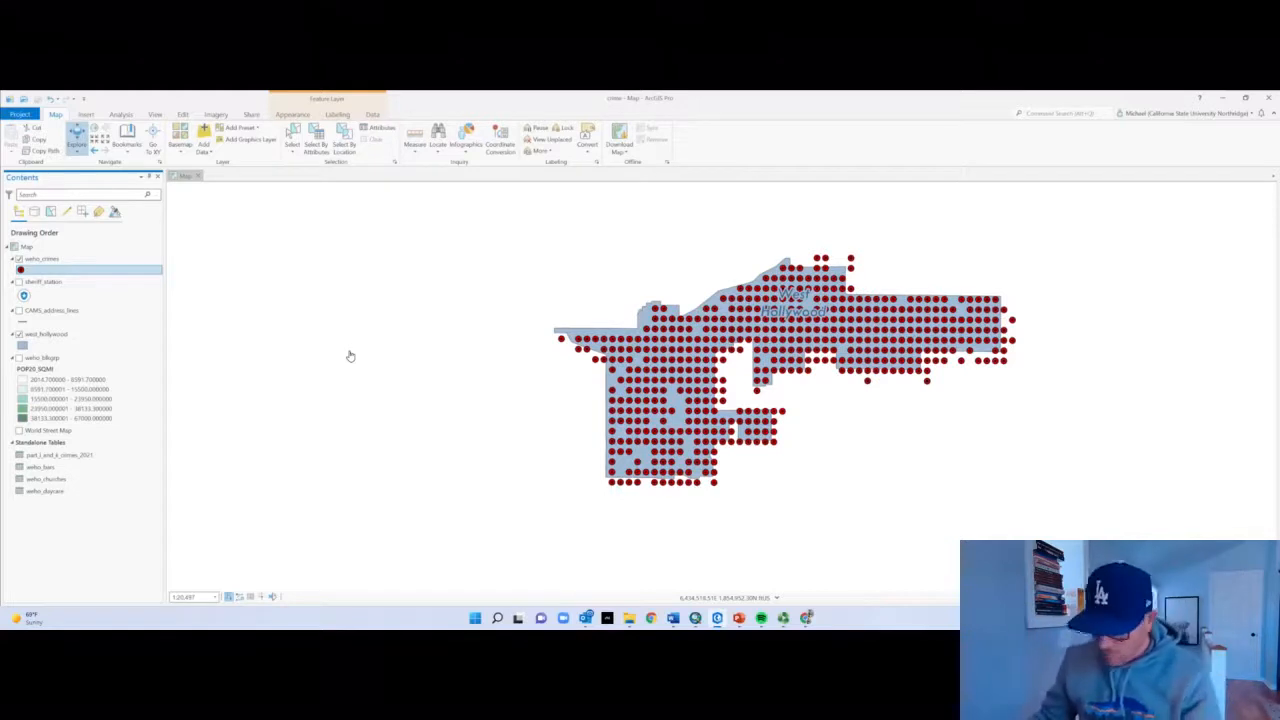
Examine the name and address fields of the weho_bars table, widening the Street column to read full addresses, and close the table
right_click(52, 469)
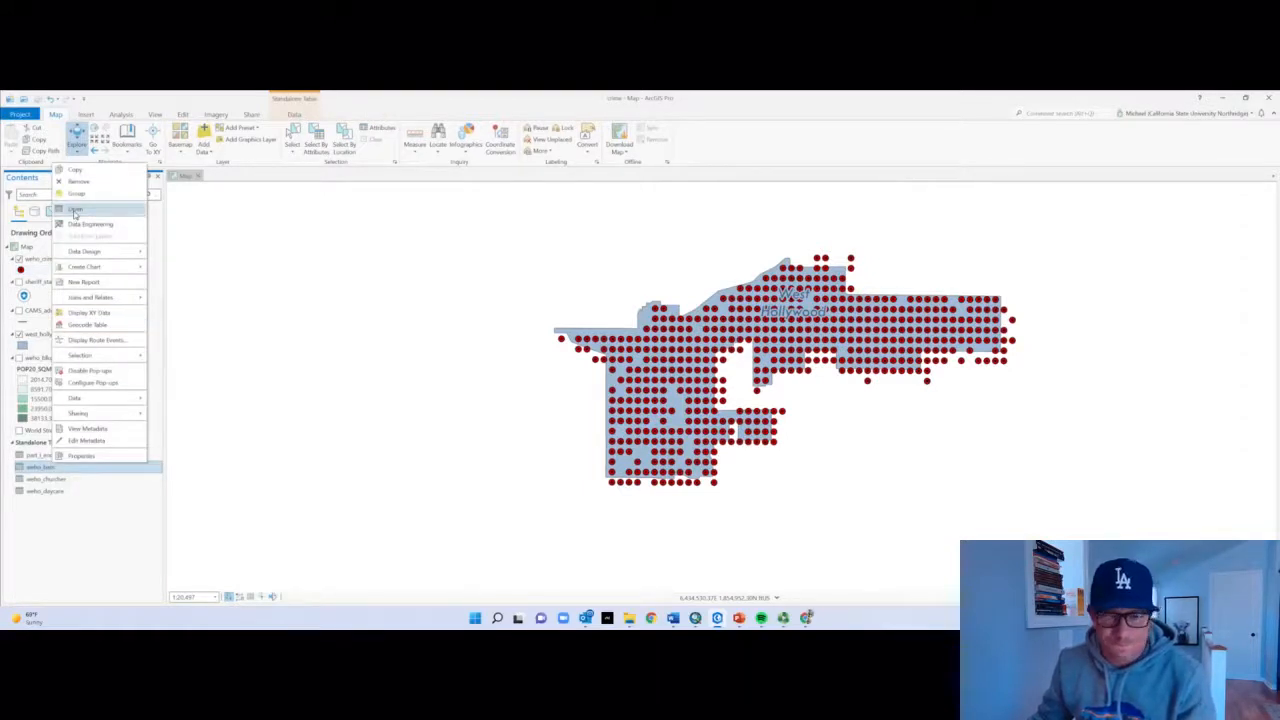
left_click(74, 212)
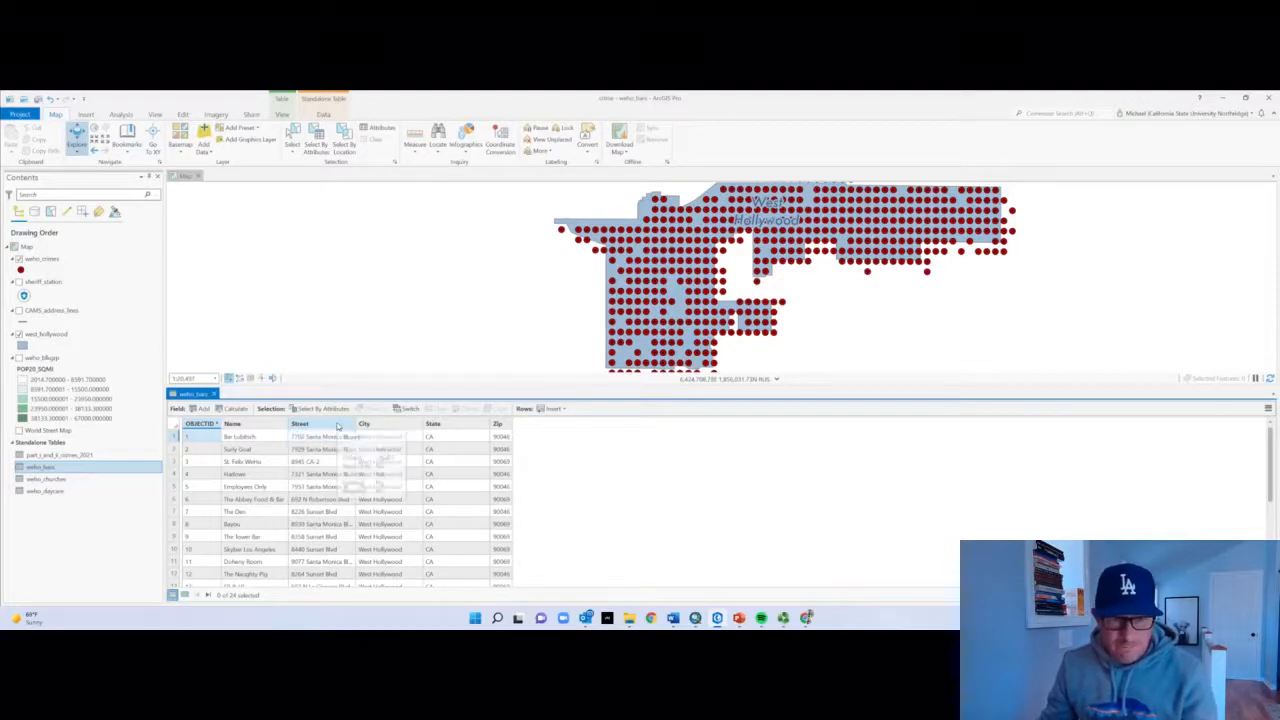
left_click_drag(357, 423, 397, 423)
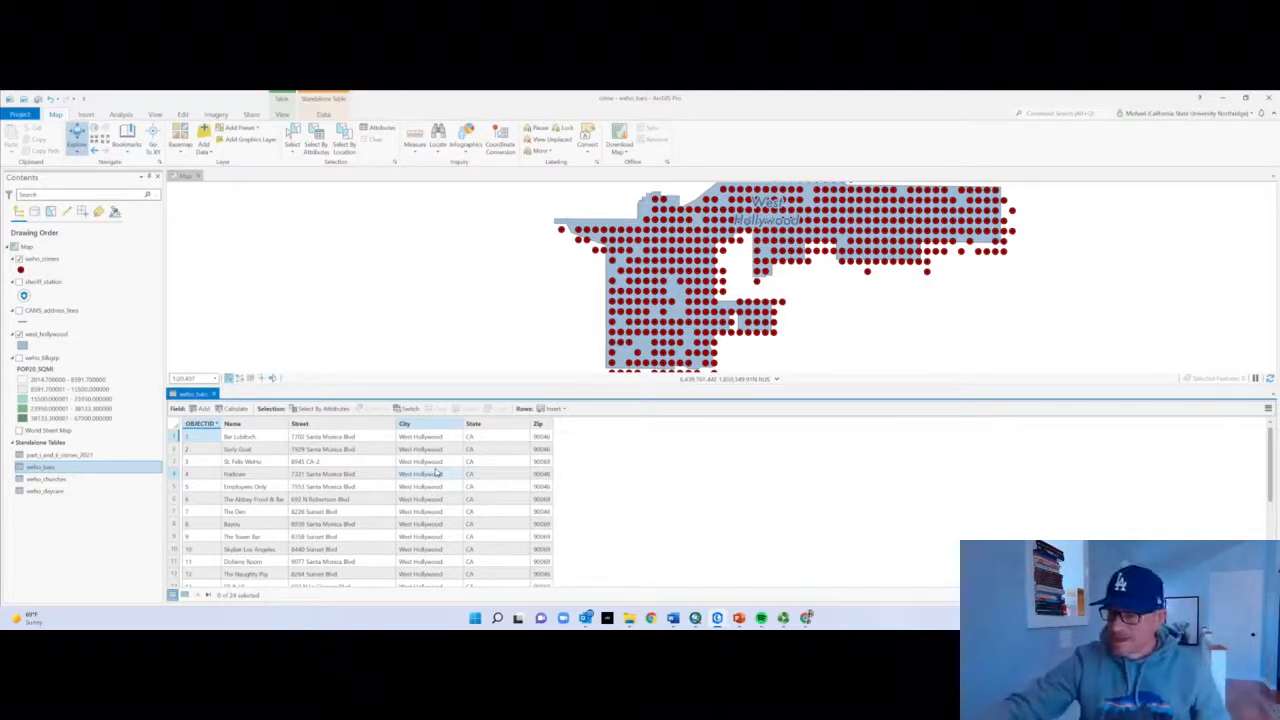
left_click(437, 522)
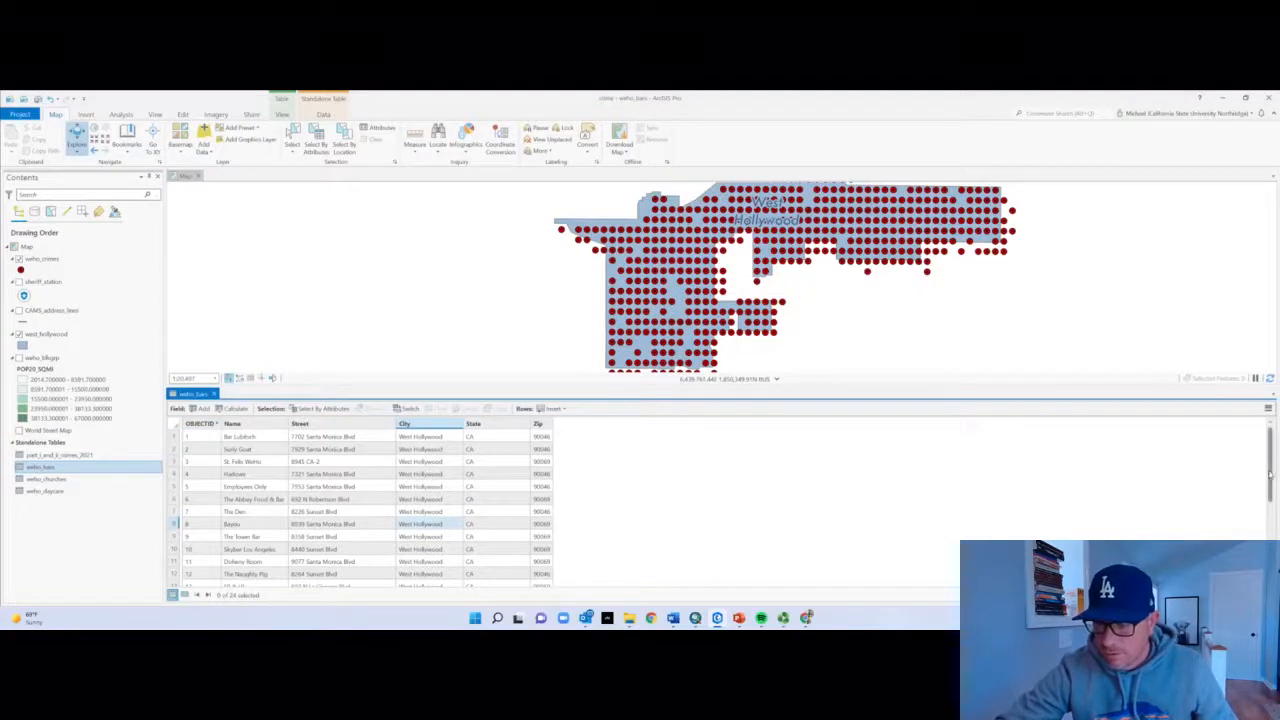
mouse_move(1270, 472)
left_mouse_down()
mouse_move(1272, 520)
mouse_move(1262, 451)
left_mouse_up()
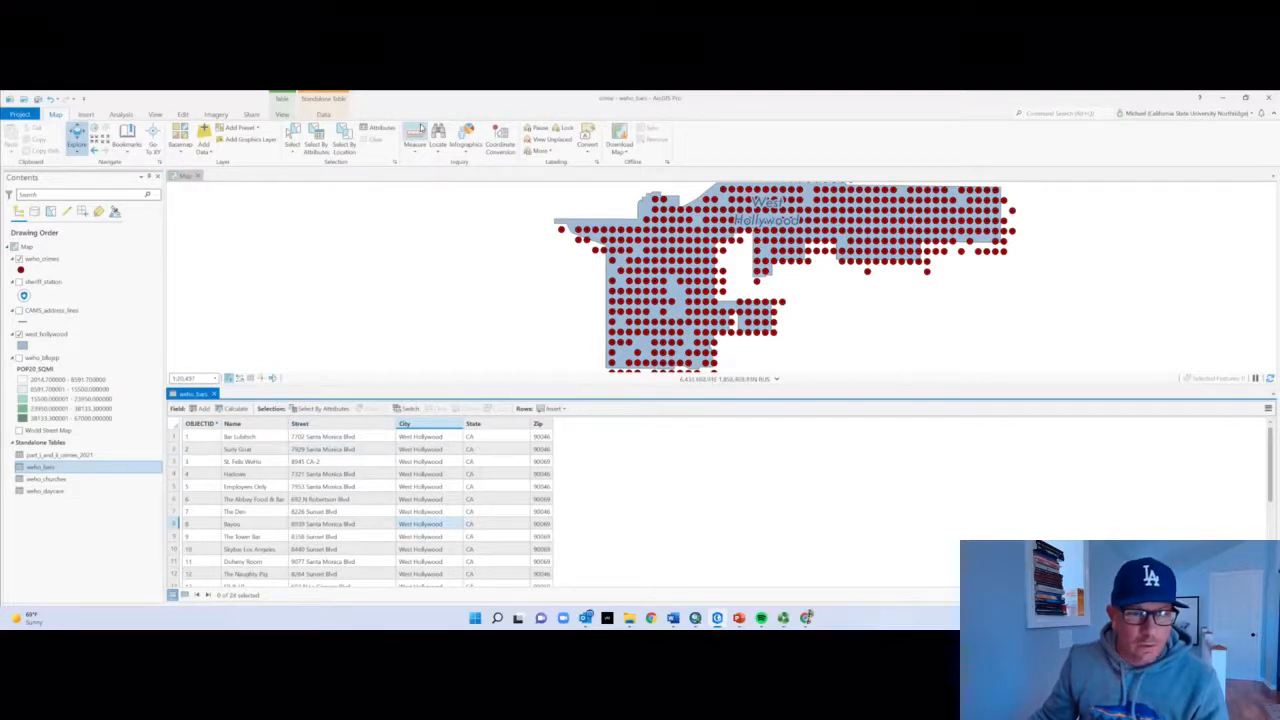
left_click(213, 393)
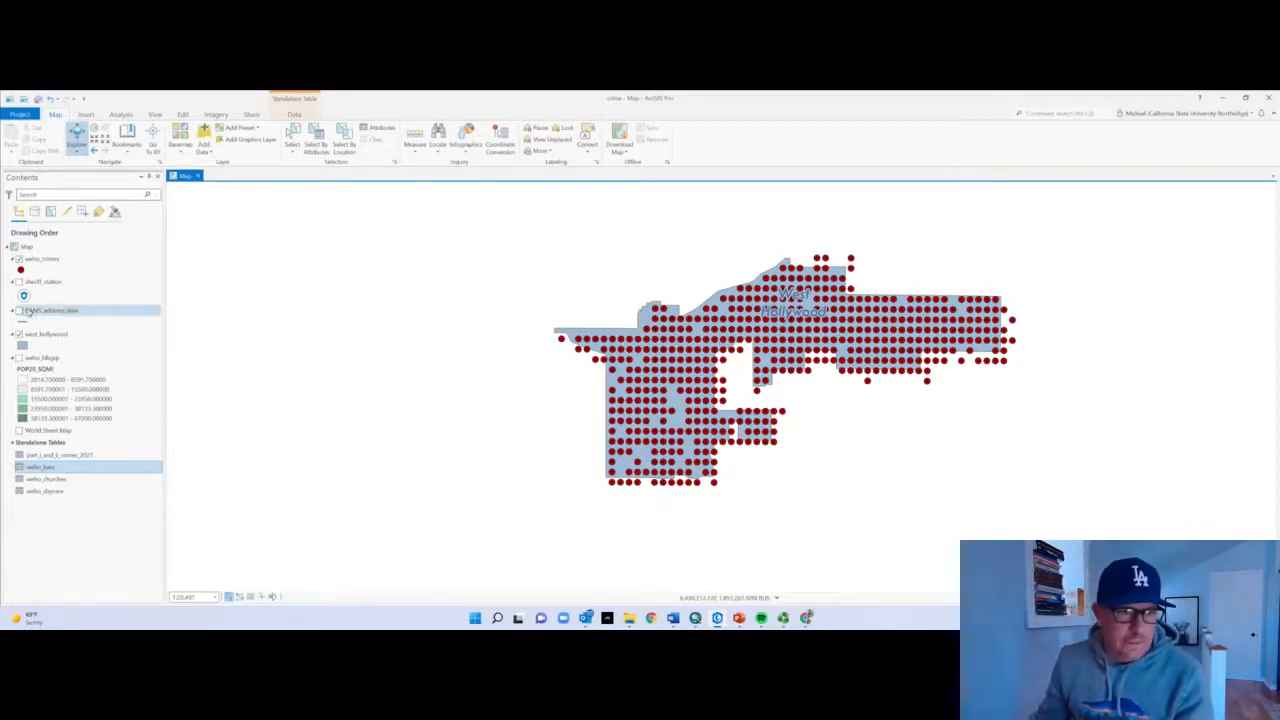
Turn on the CAMS_address_lines layer and examine the address range attributes of a W Sunset Blvd segment just west of the city
left_click(19, 311)
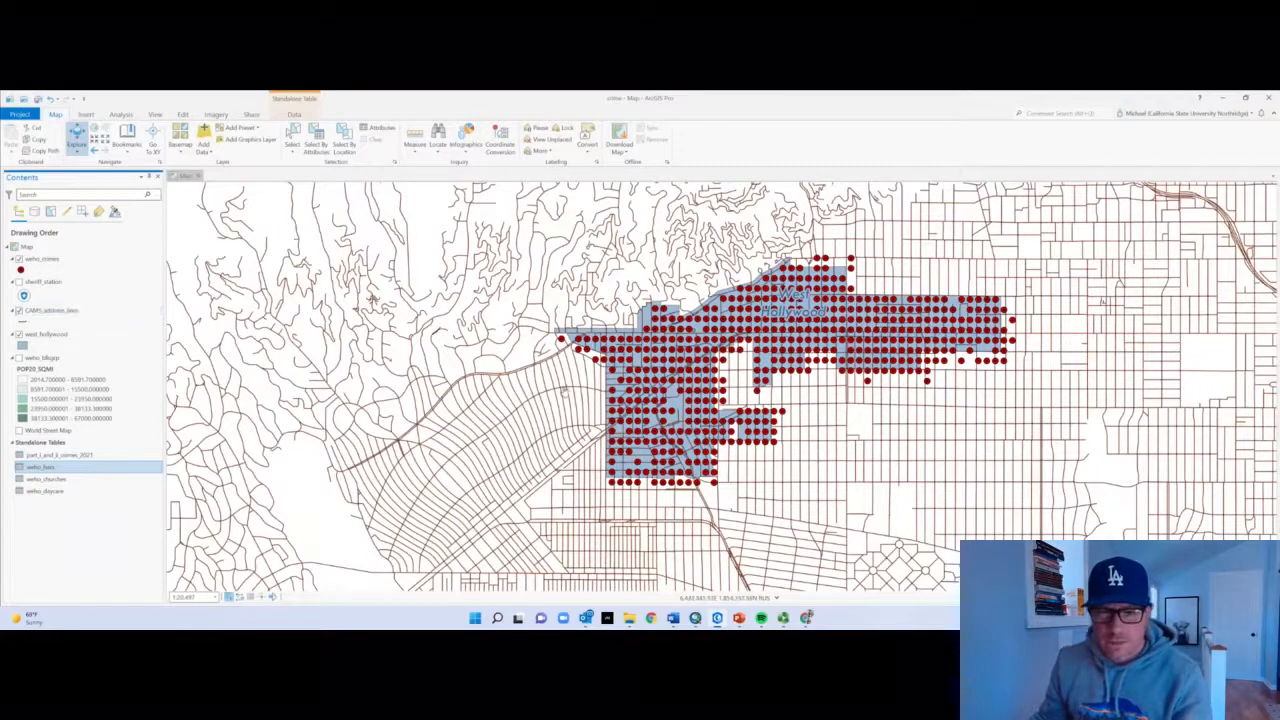
left_click(588, 381)
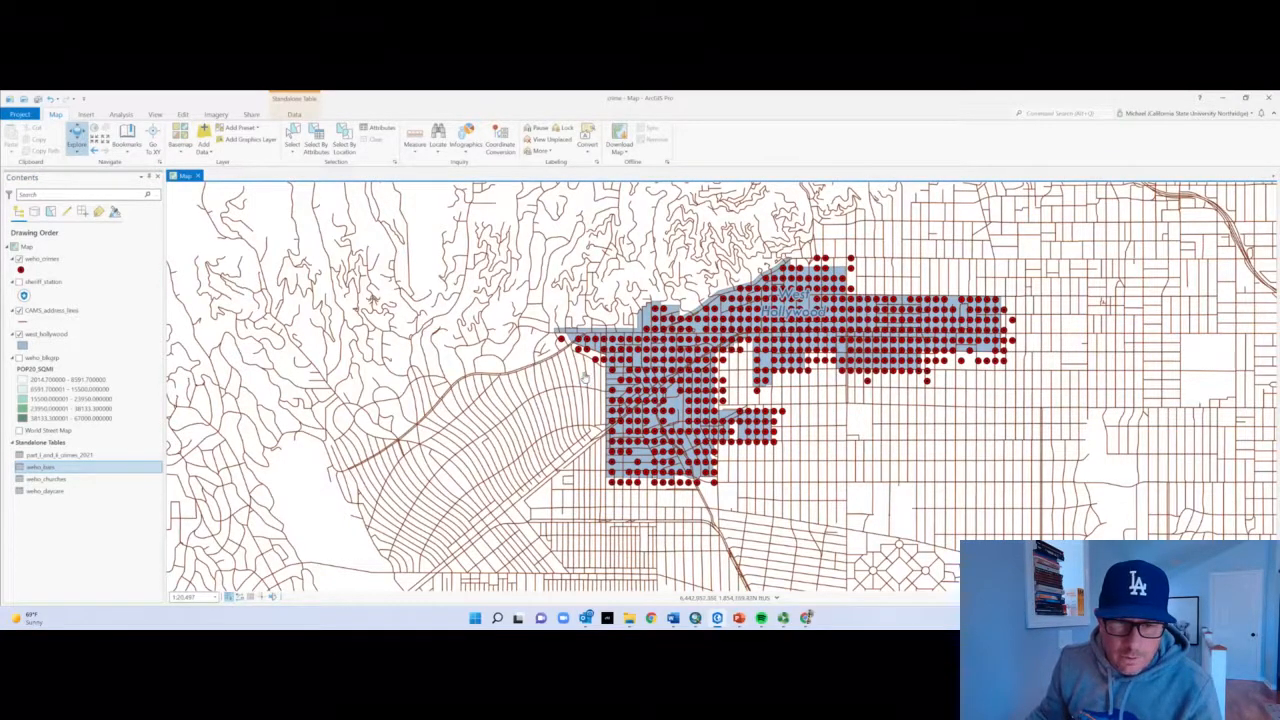
scroll(585, 376, "up", 2)
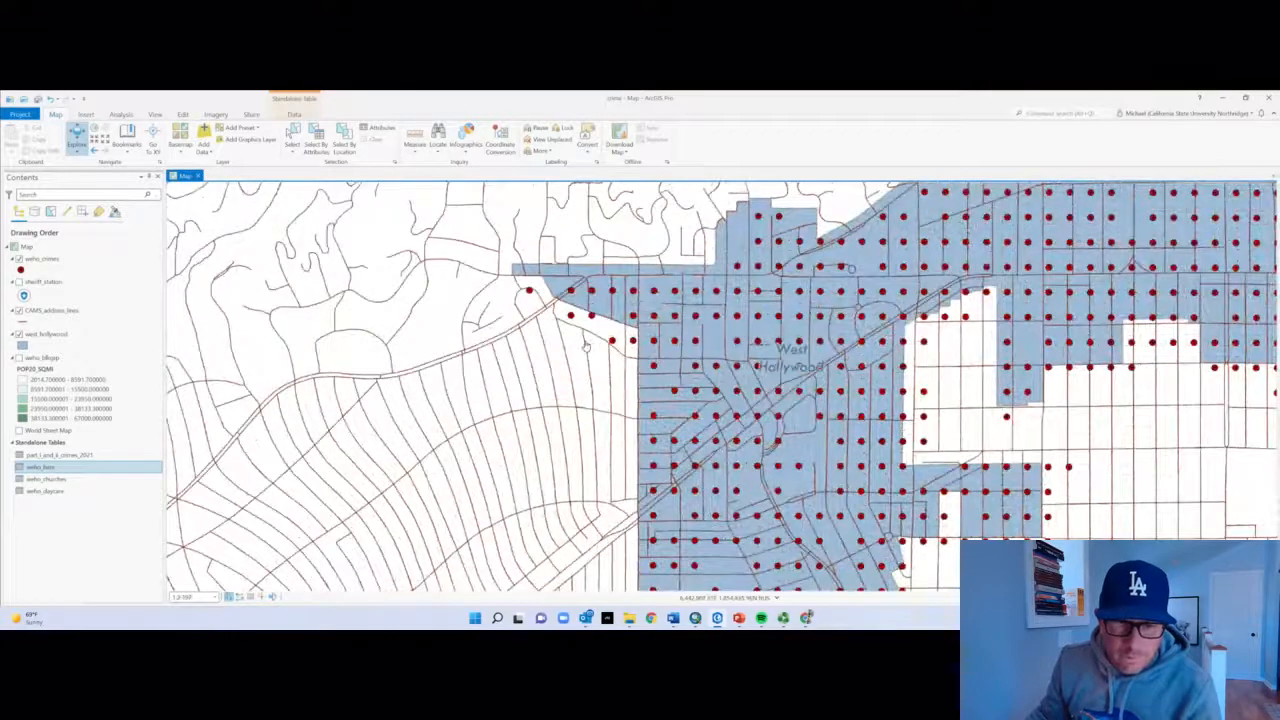
left_click(586, 343)
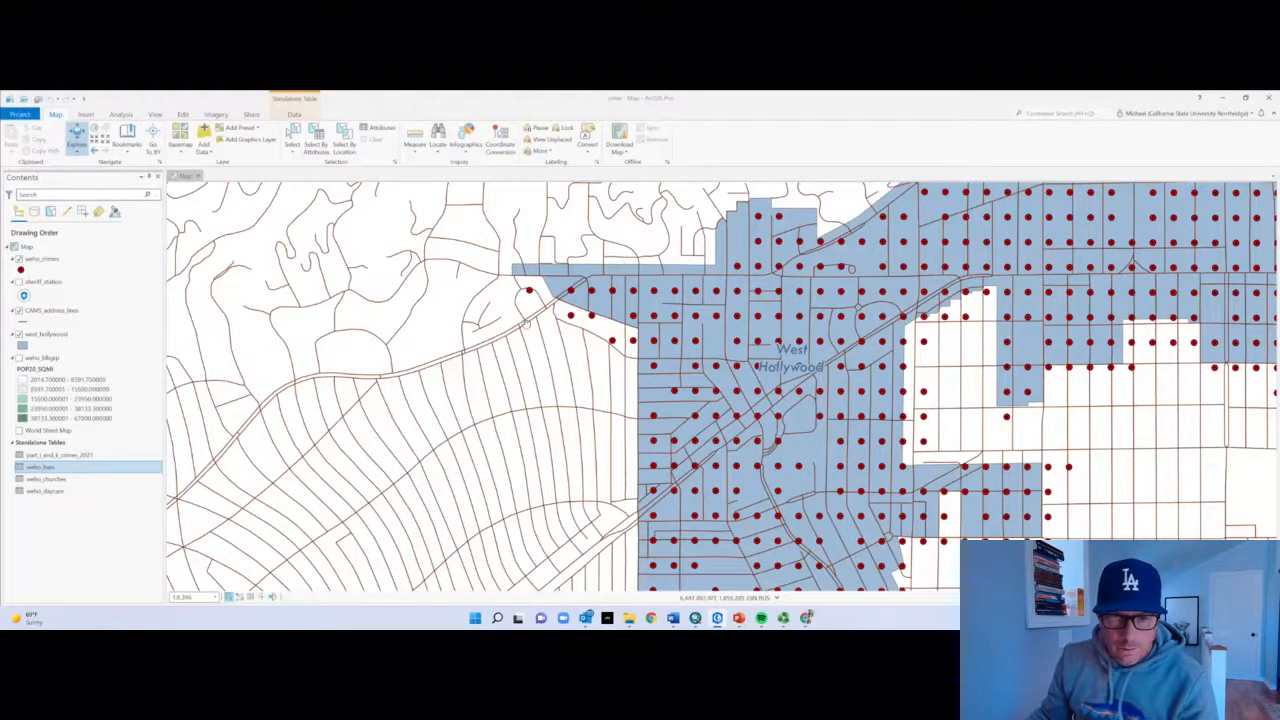
left_click(564, 326)
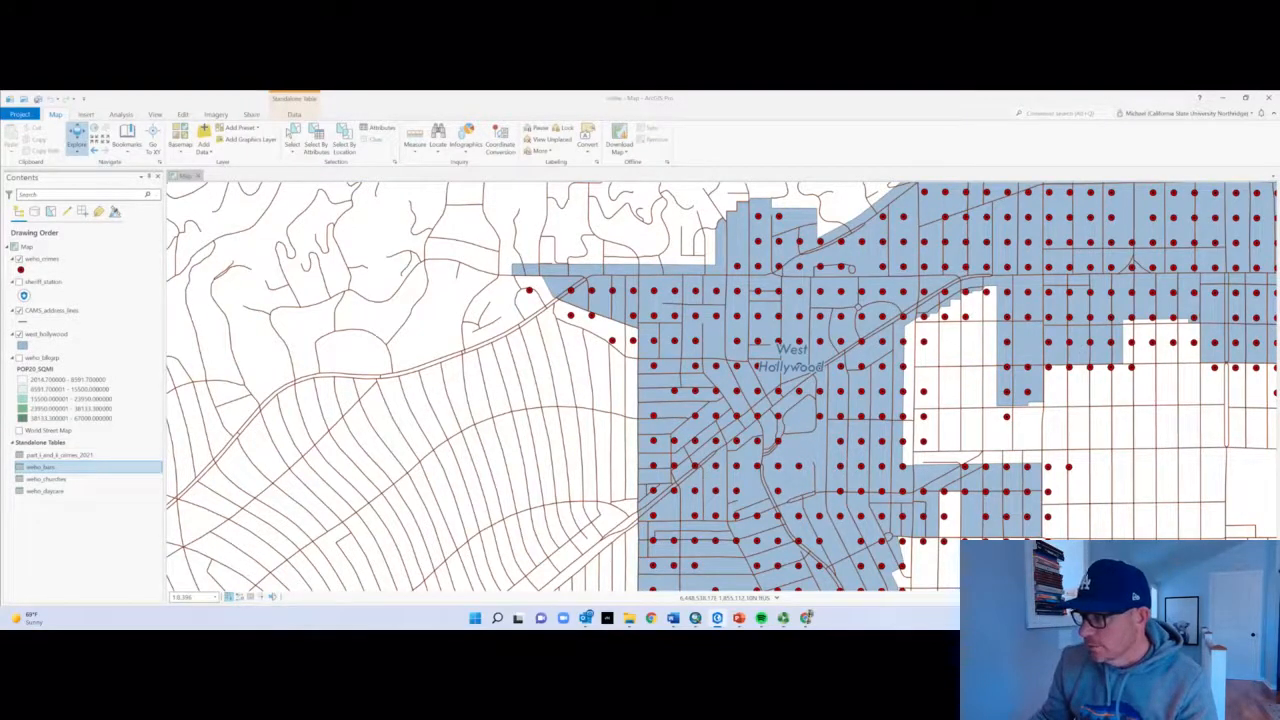
left_click_drag(1279, 147, 1241, 147)
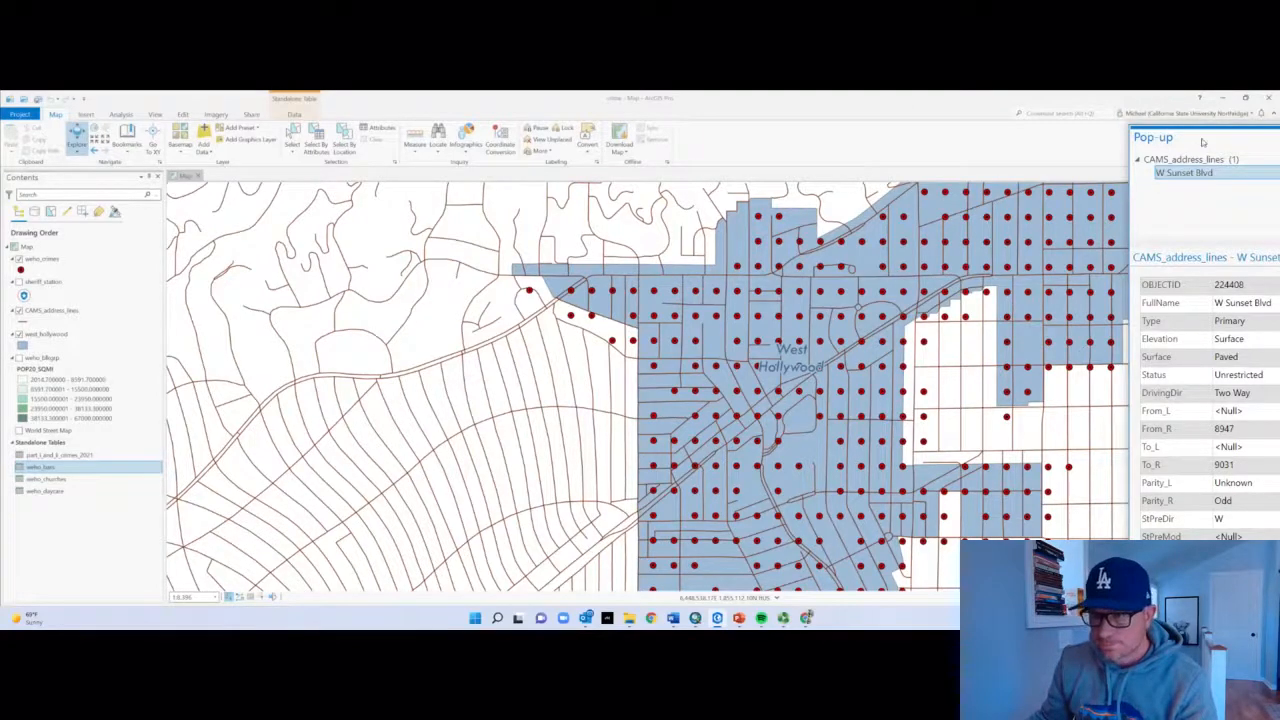
left_click_drag(1205, 142, 223, 190)
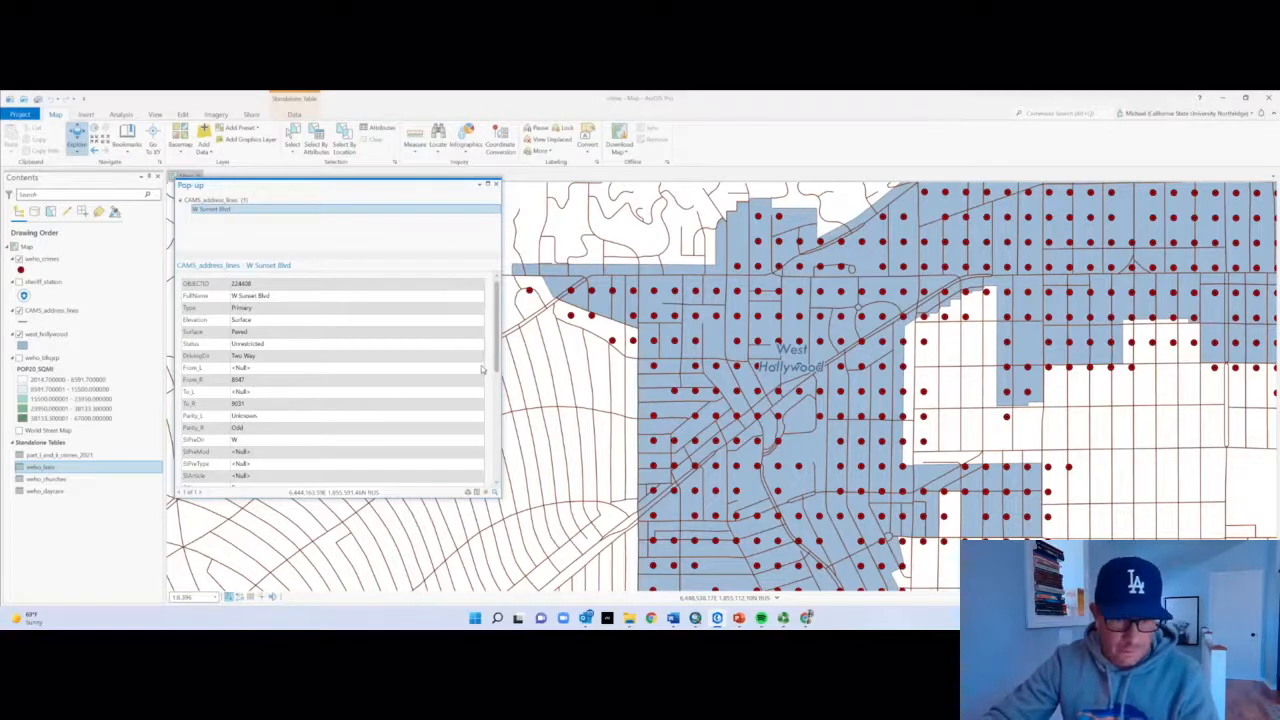
left_click_drag(494, 361, 477, 276)
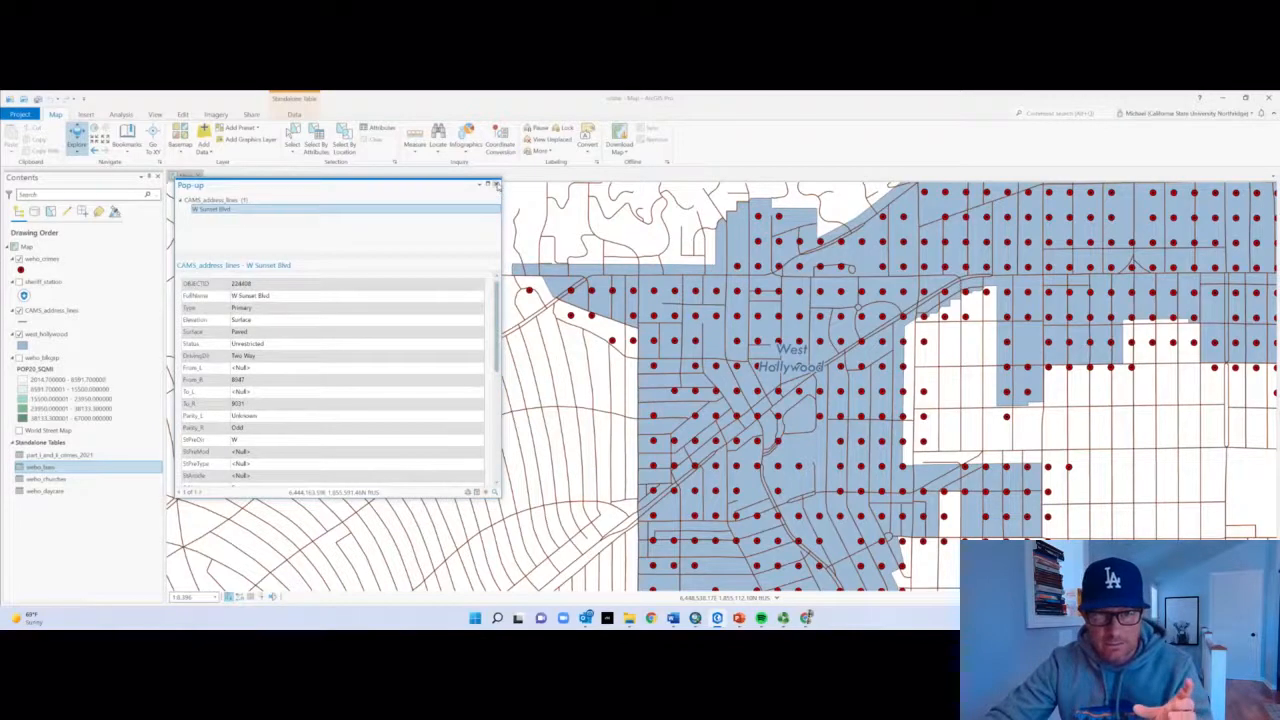
left_click(495, 184)
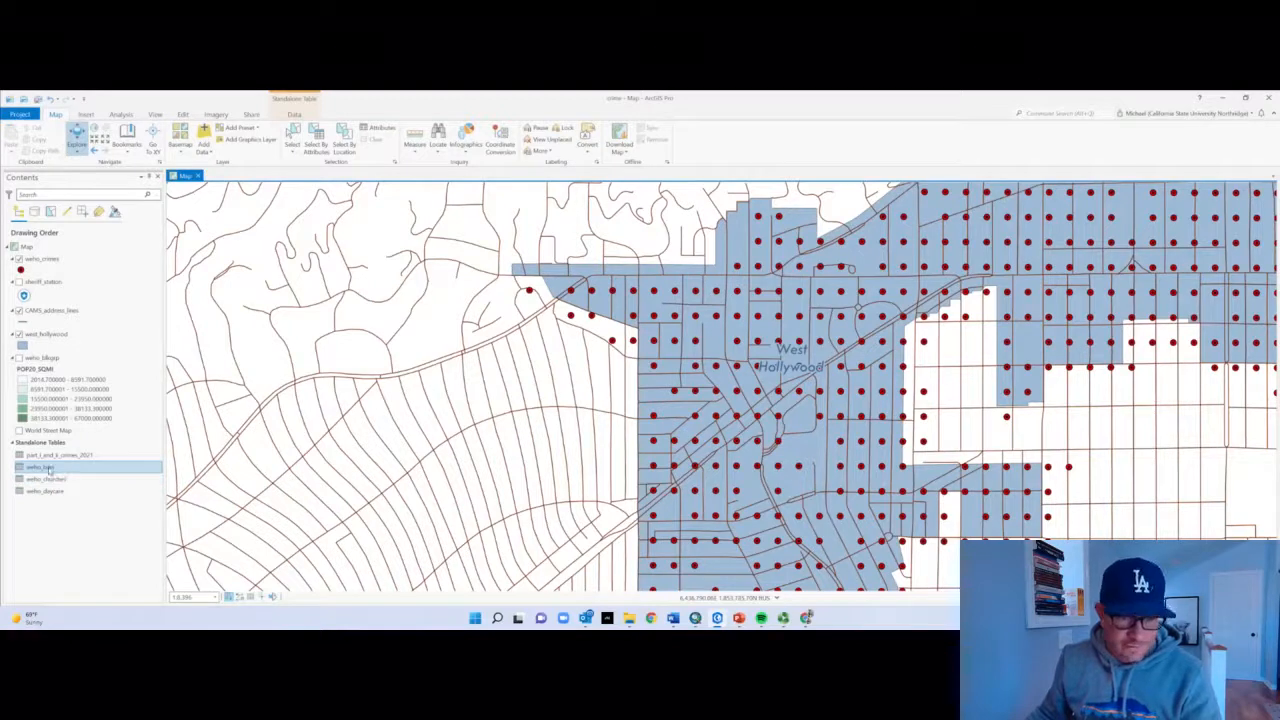
right_click(48, 468)
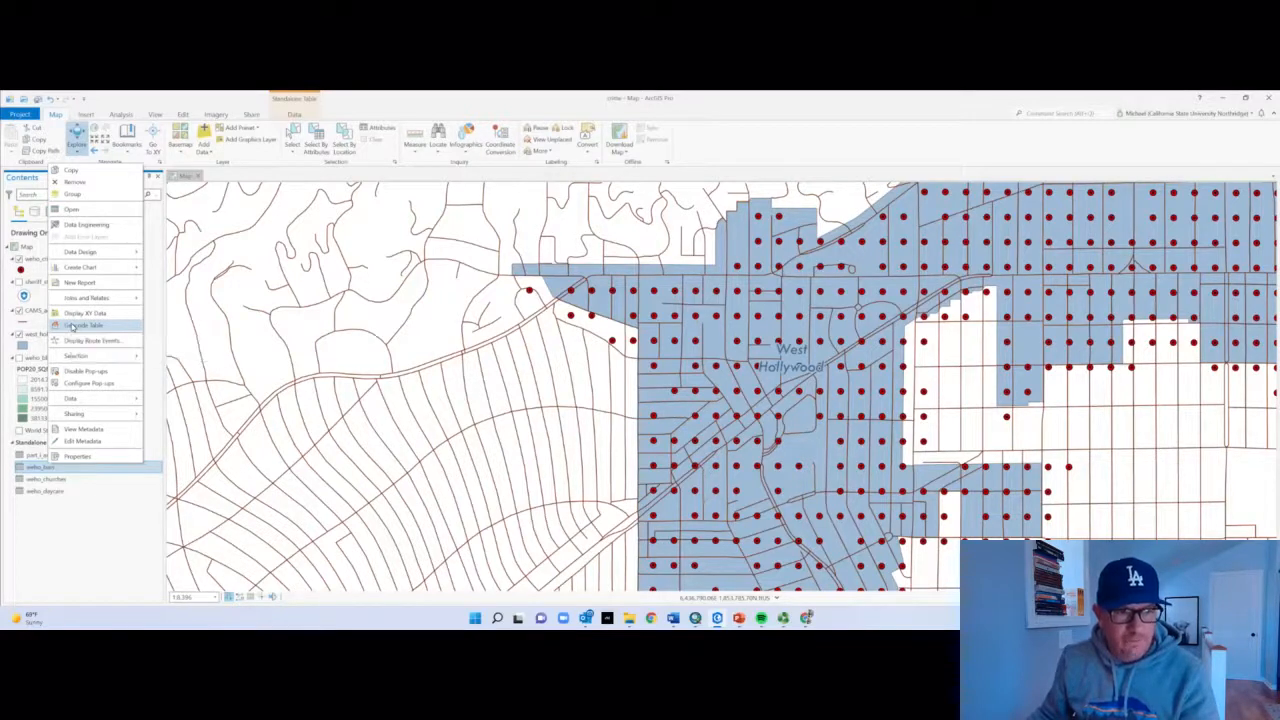
left_click(72, 327)
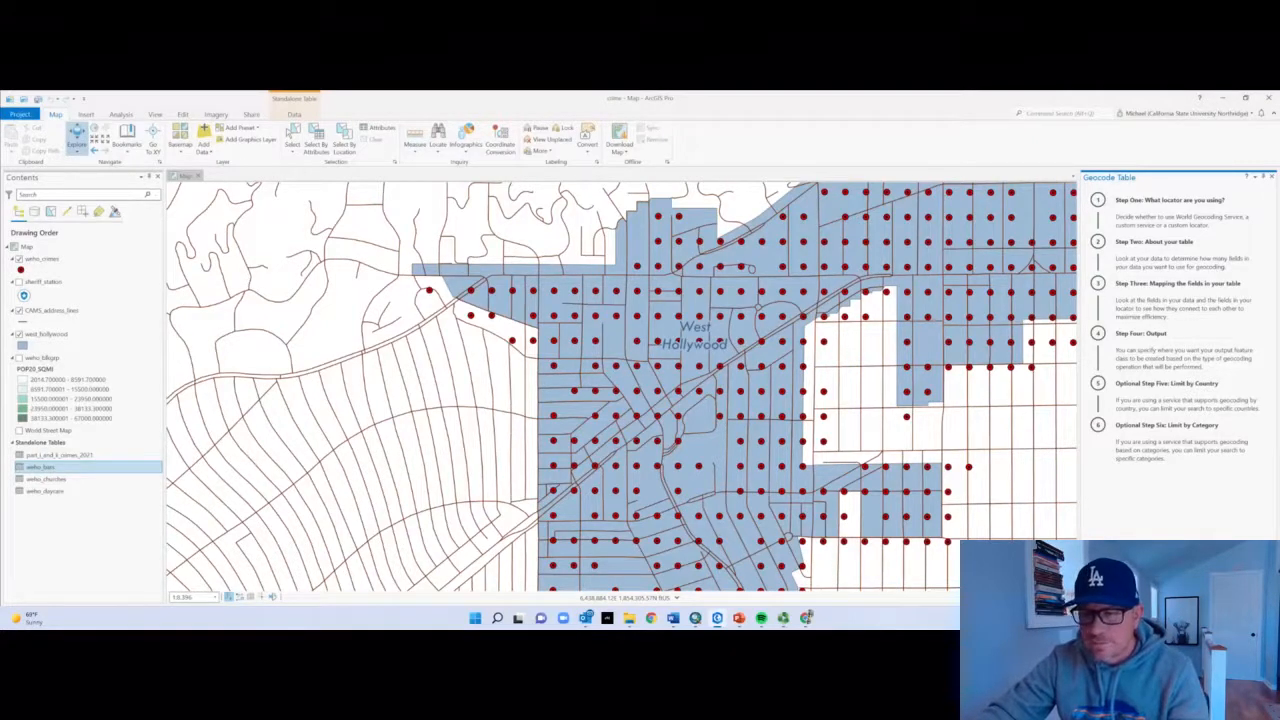
left_click(1245, 583)
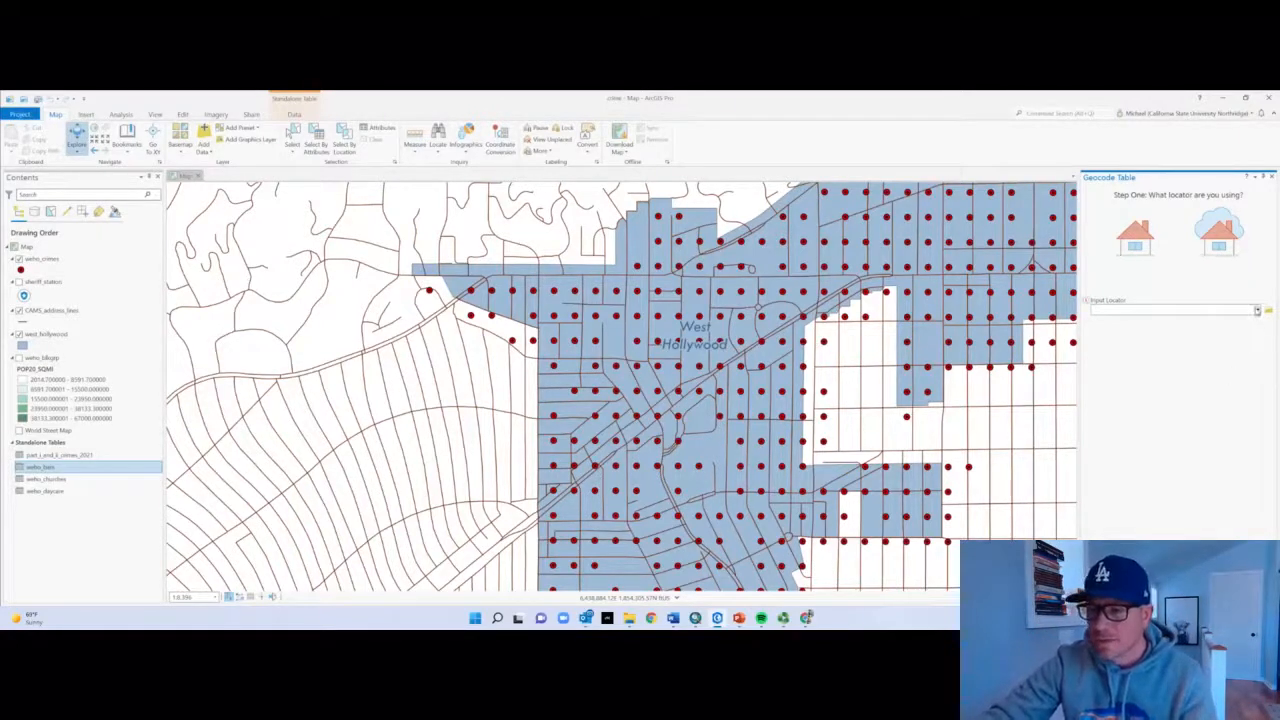
left_click(1257, 311)
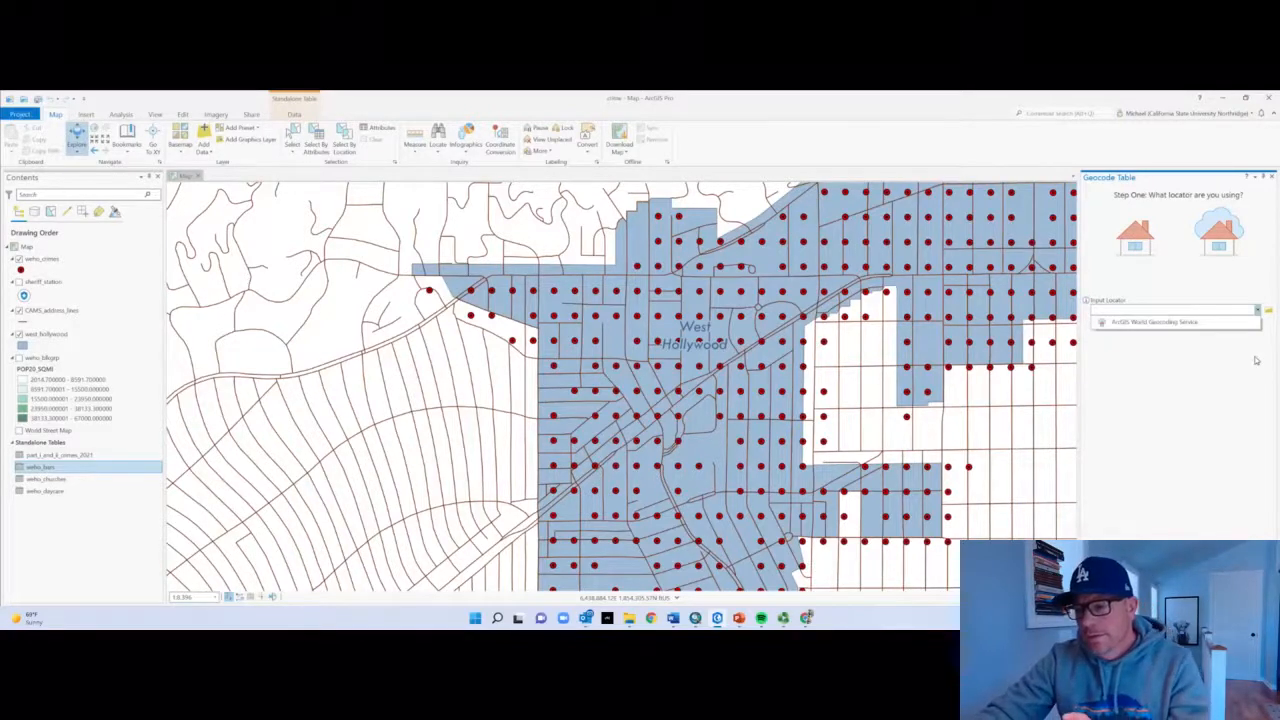
left_click(1143, 324)
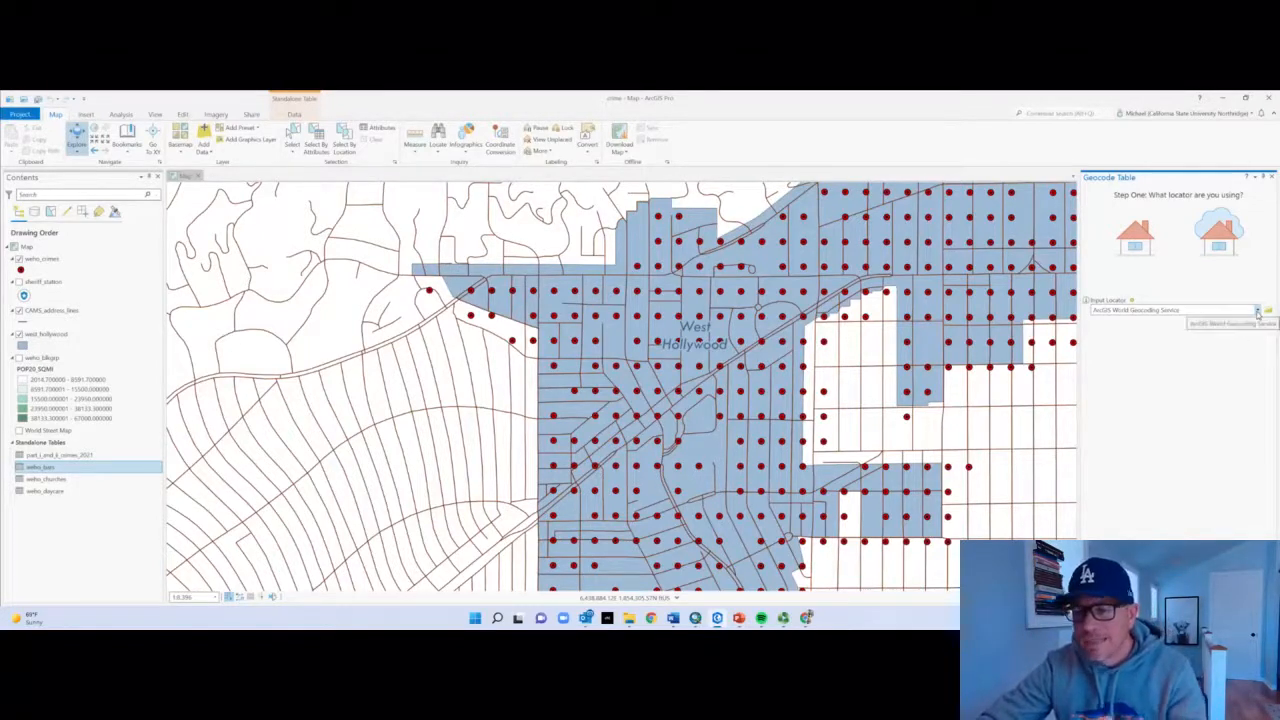
left_click(1258, 312)
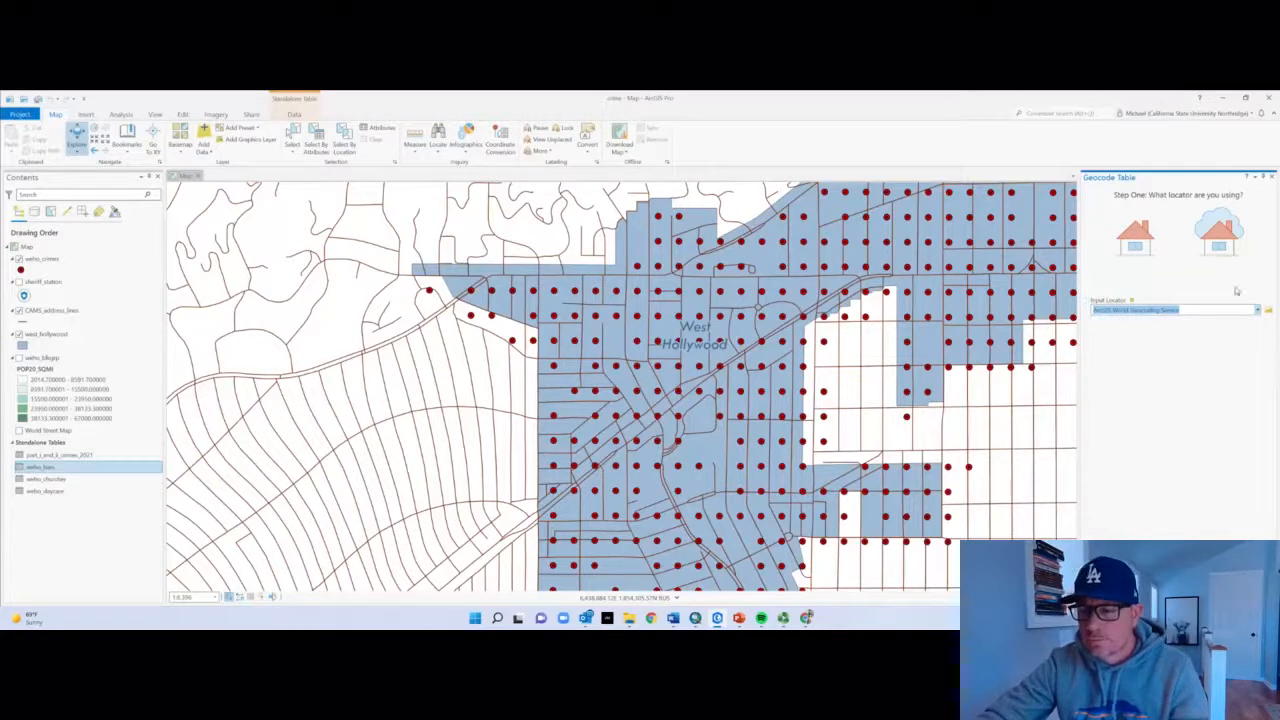
left_click(1271, 177)
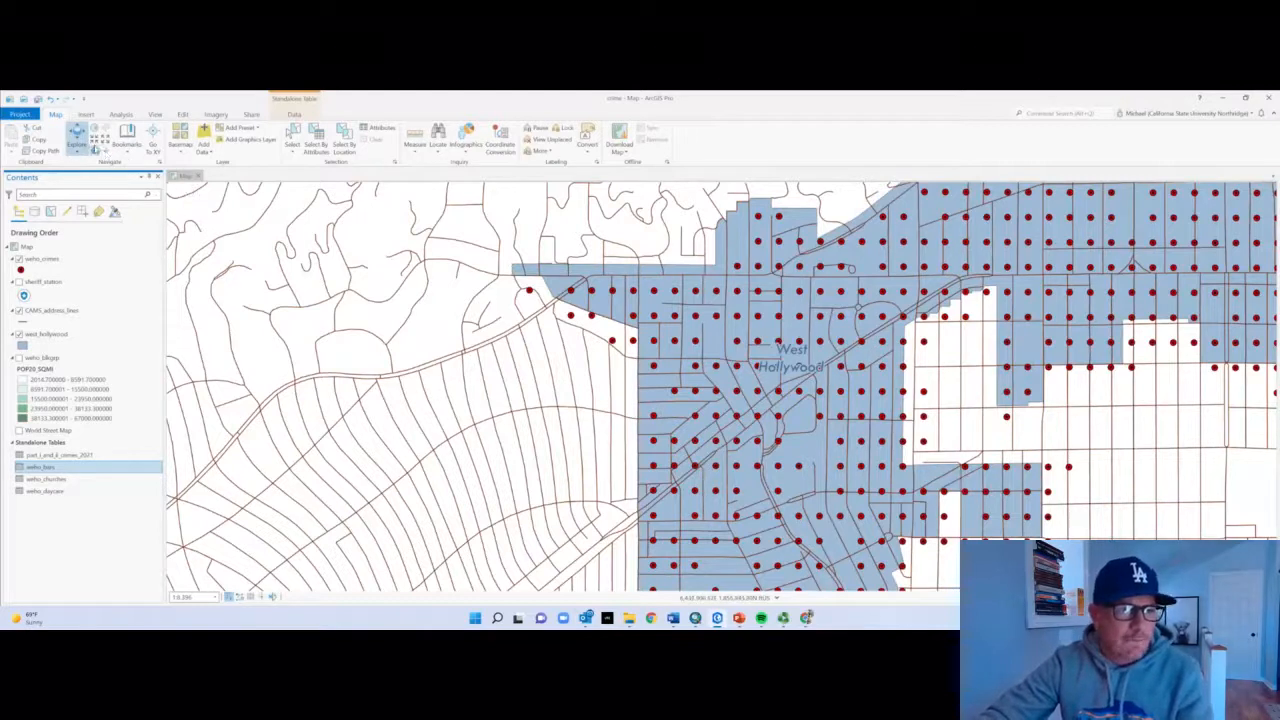
Search the geoprocessing tools for "locator" and open the Create Locator tool
left_click(119, 116)
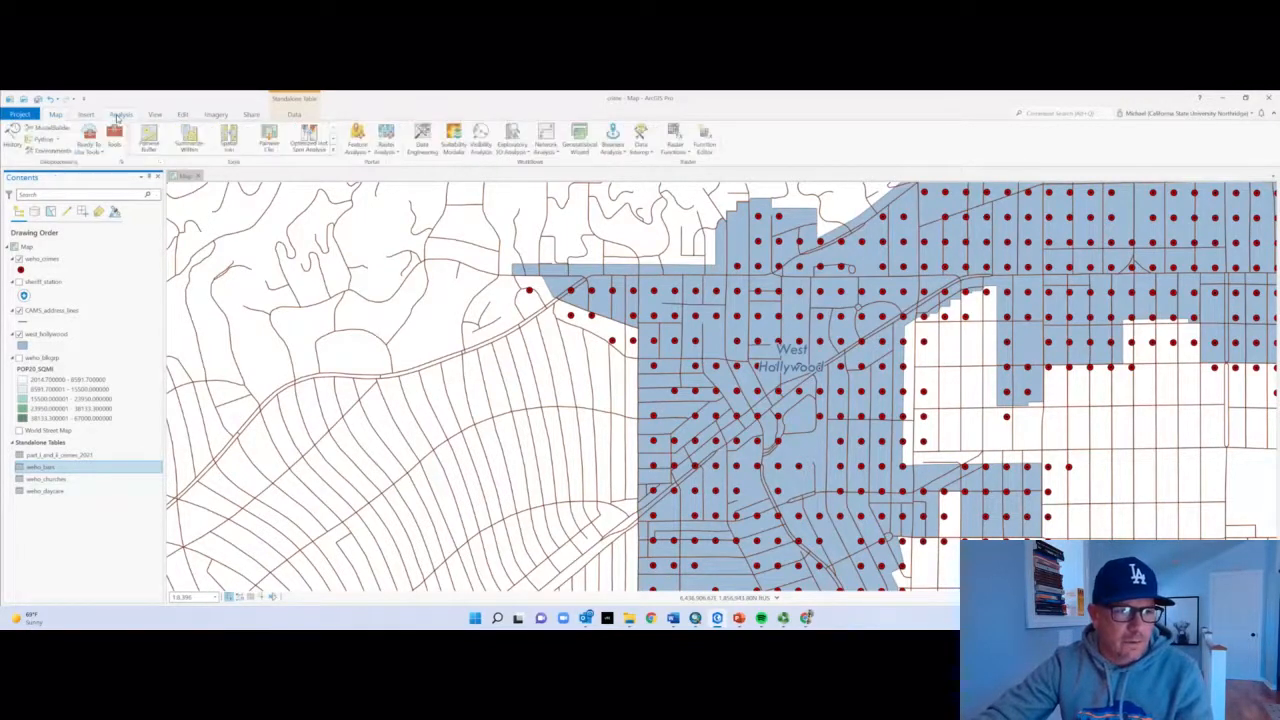
left_click(114, 138)
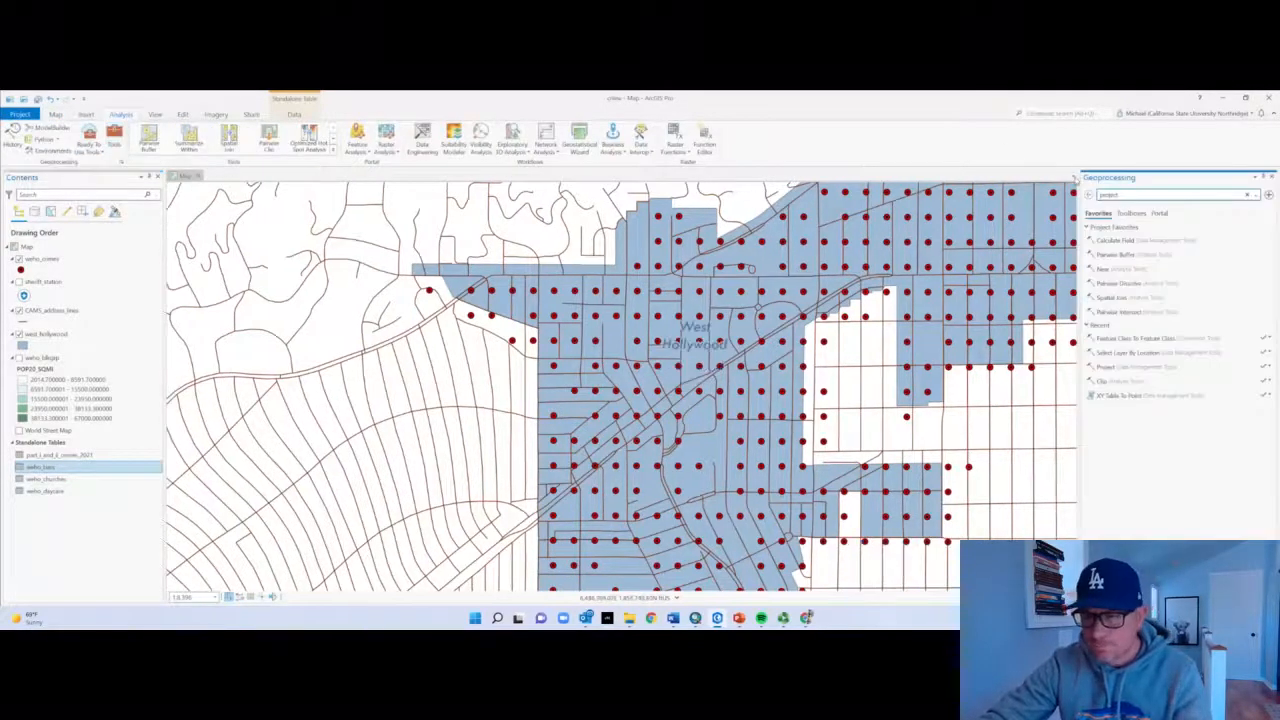
left_click(1126, 194)
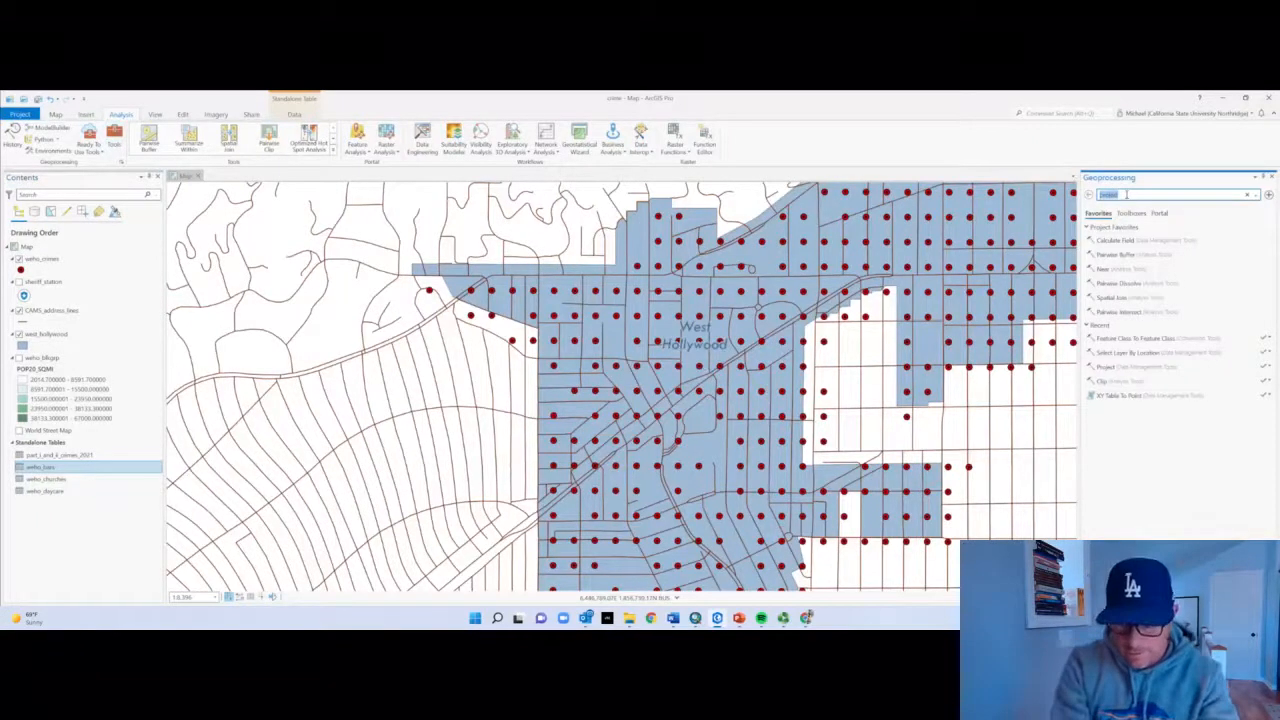
type("locator")
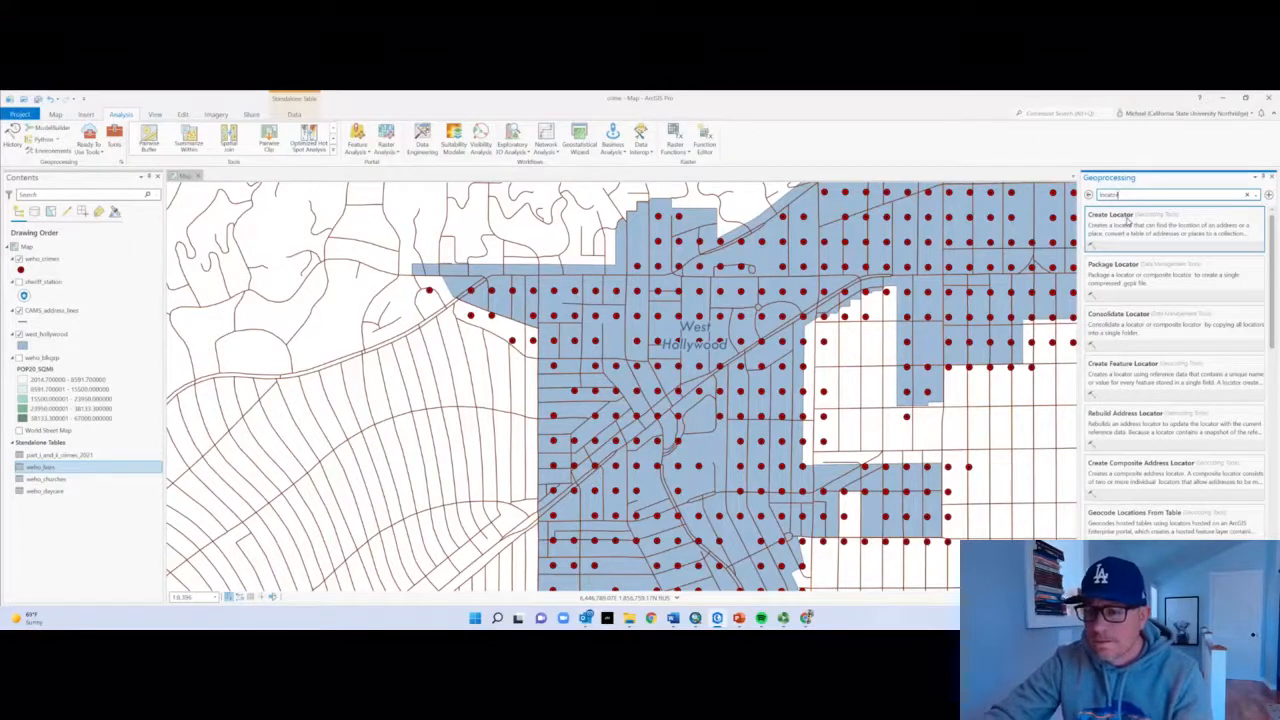
left_click(1128, 222)
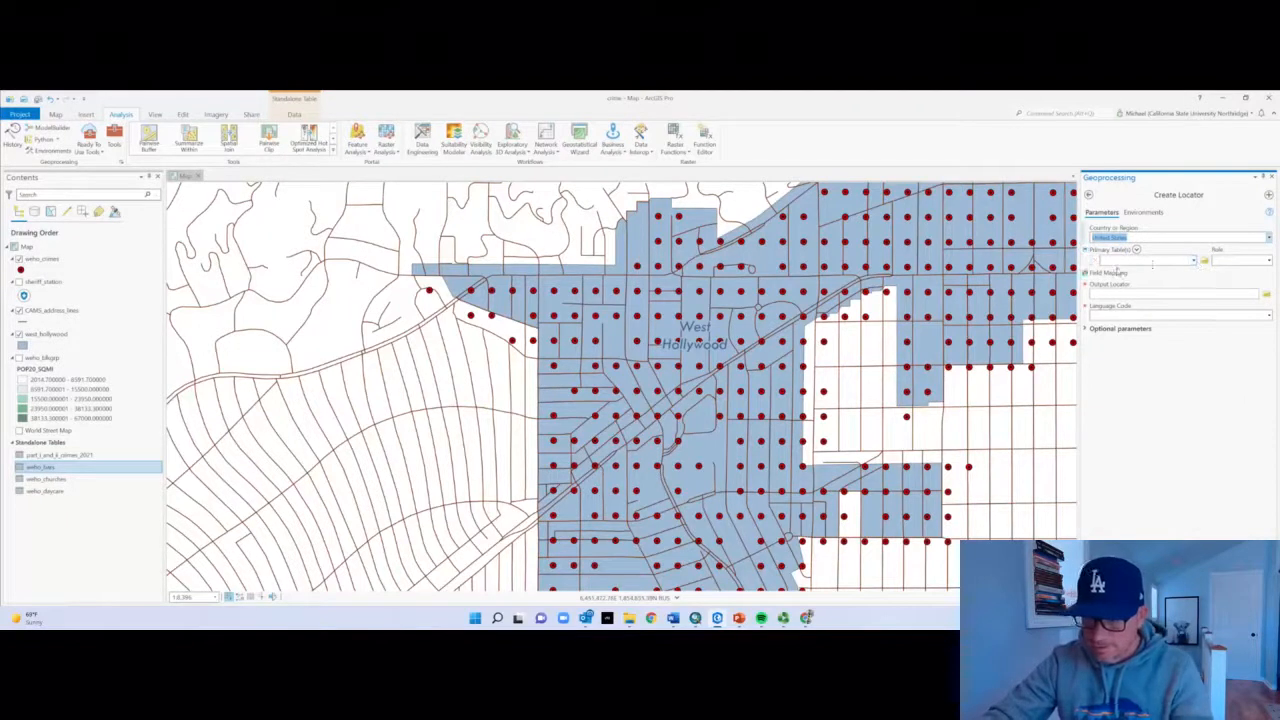
Set CAMS_address_lines as the locator's primary table with the Street Address role, and set the language code to English
left_click(1194, 262)
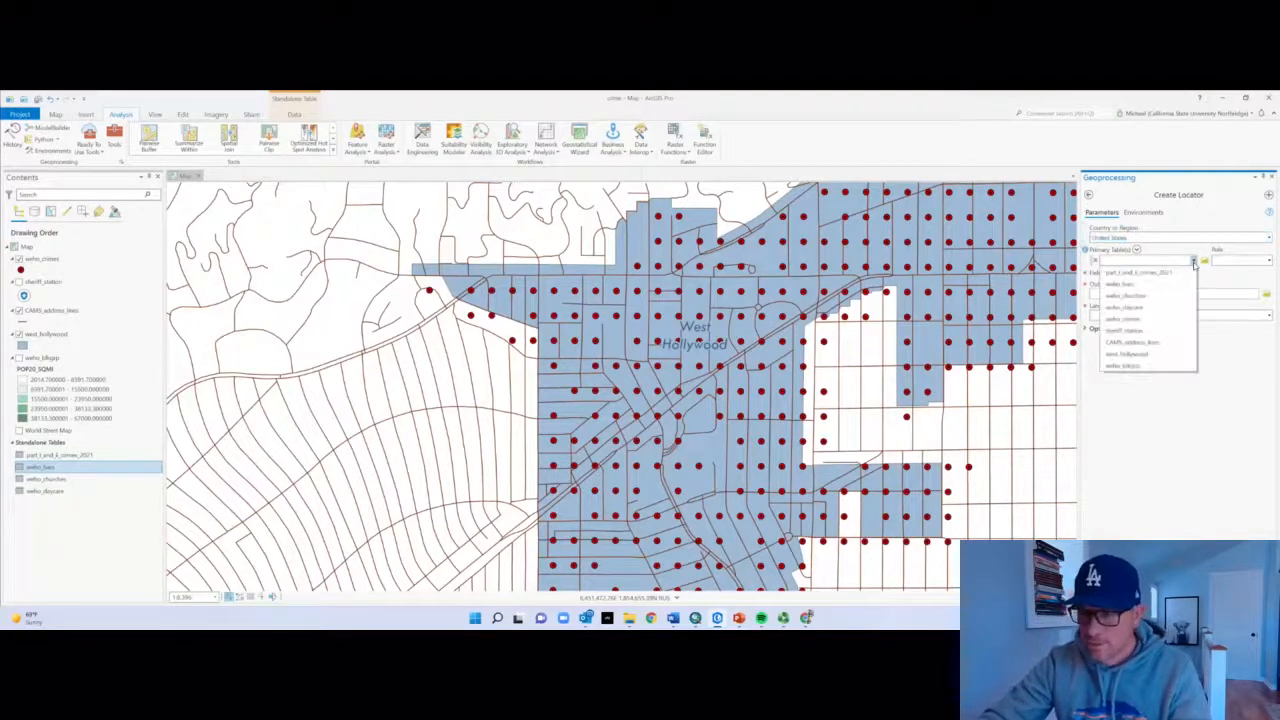
left_click(1154, 343)
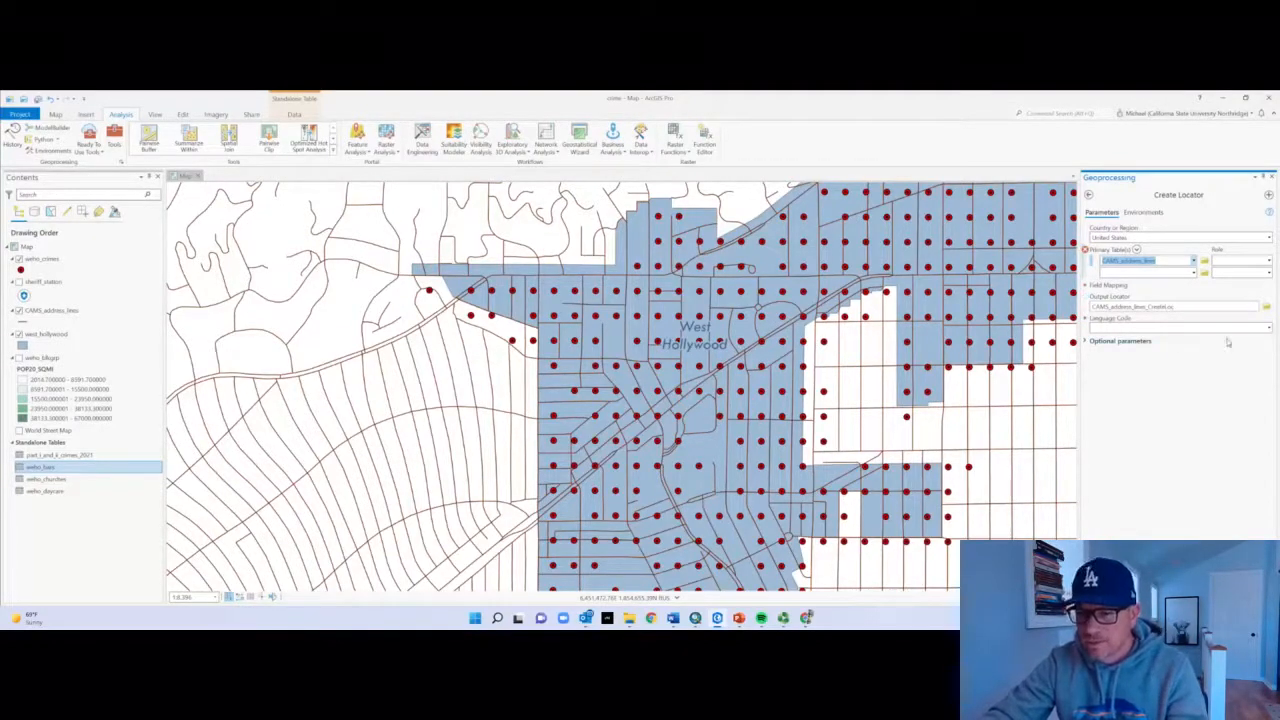
left_click(1269, 329)
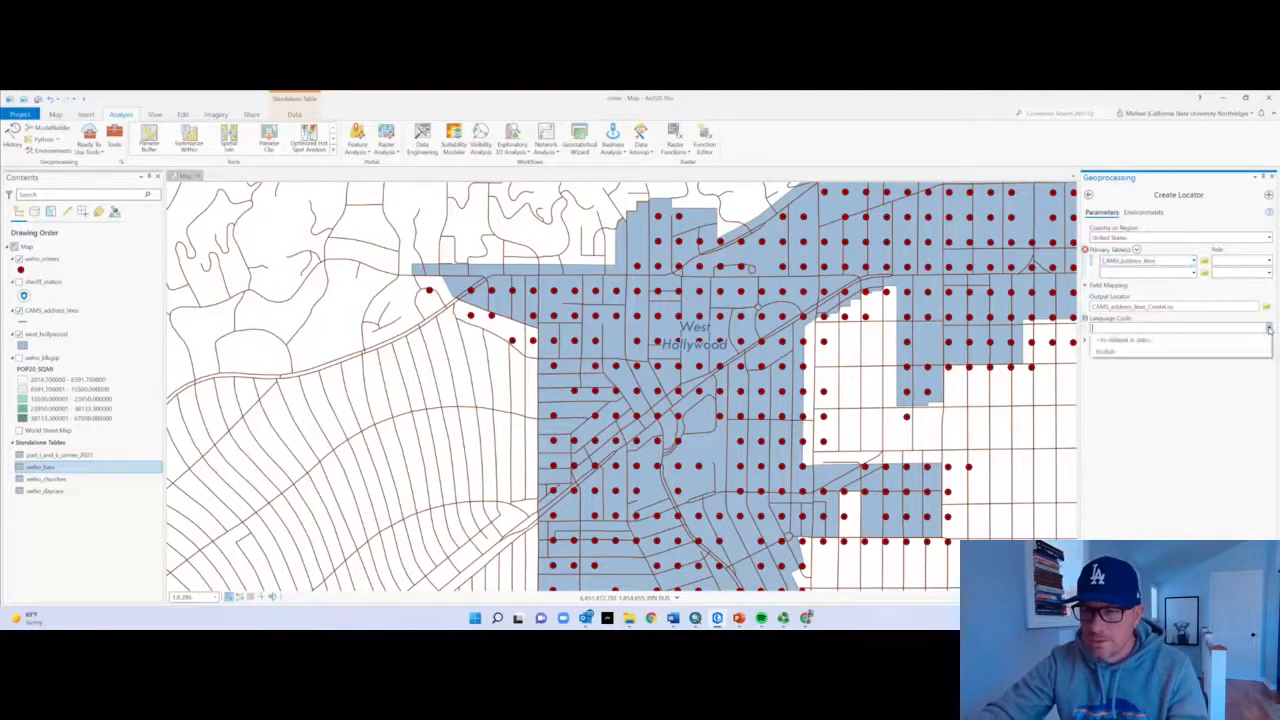
left_click(1234, 353)
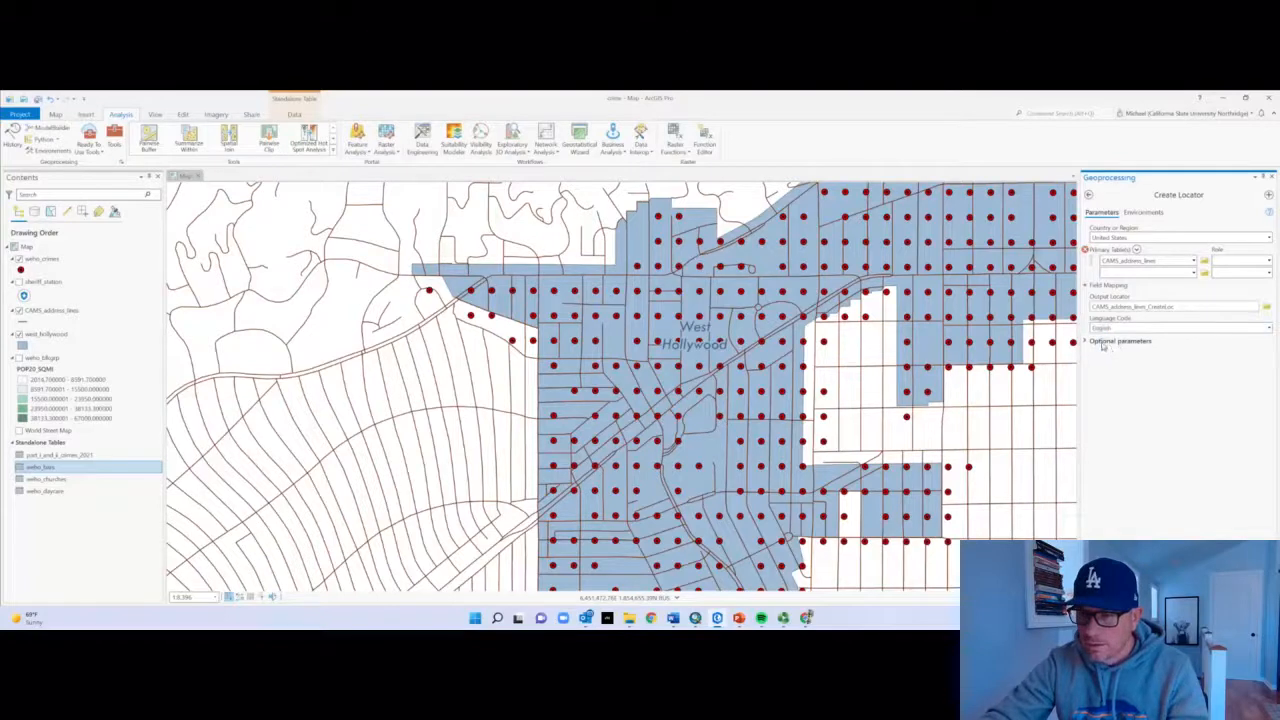
left_click(1104, 345)
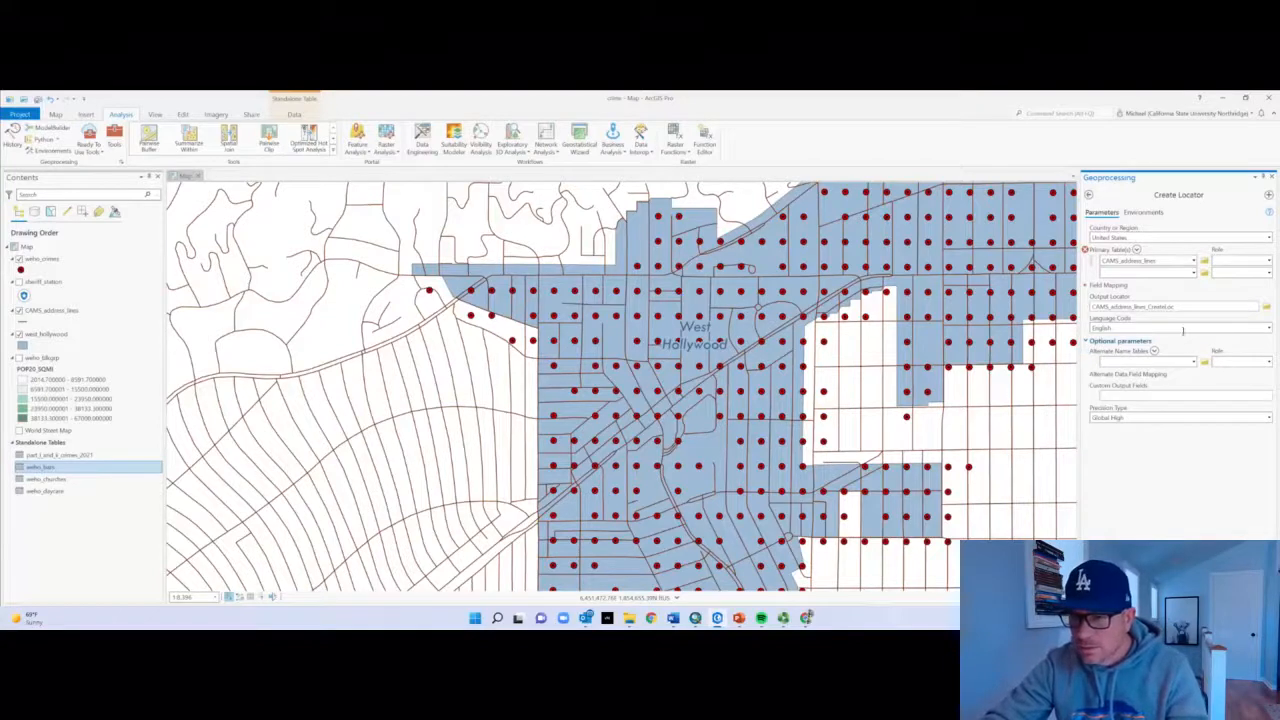
left_click(1270, 262)
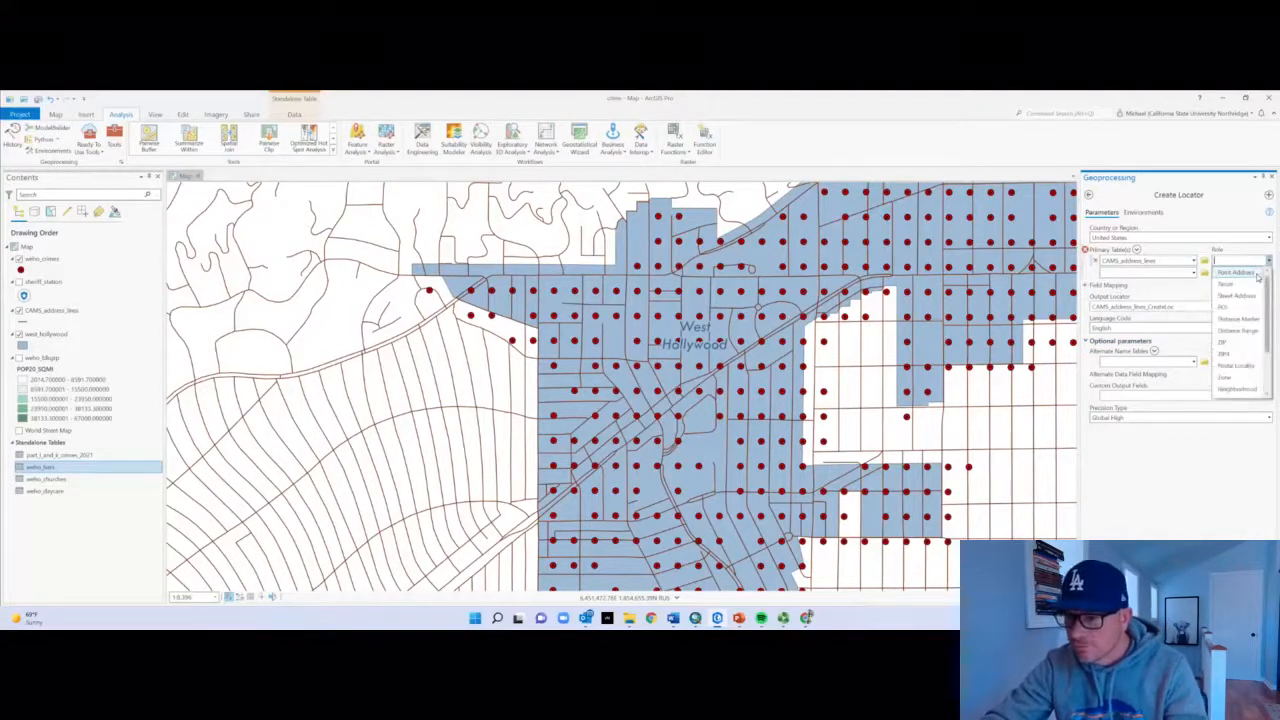
left_click(1255, 297)
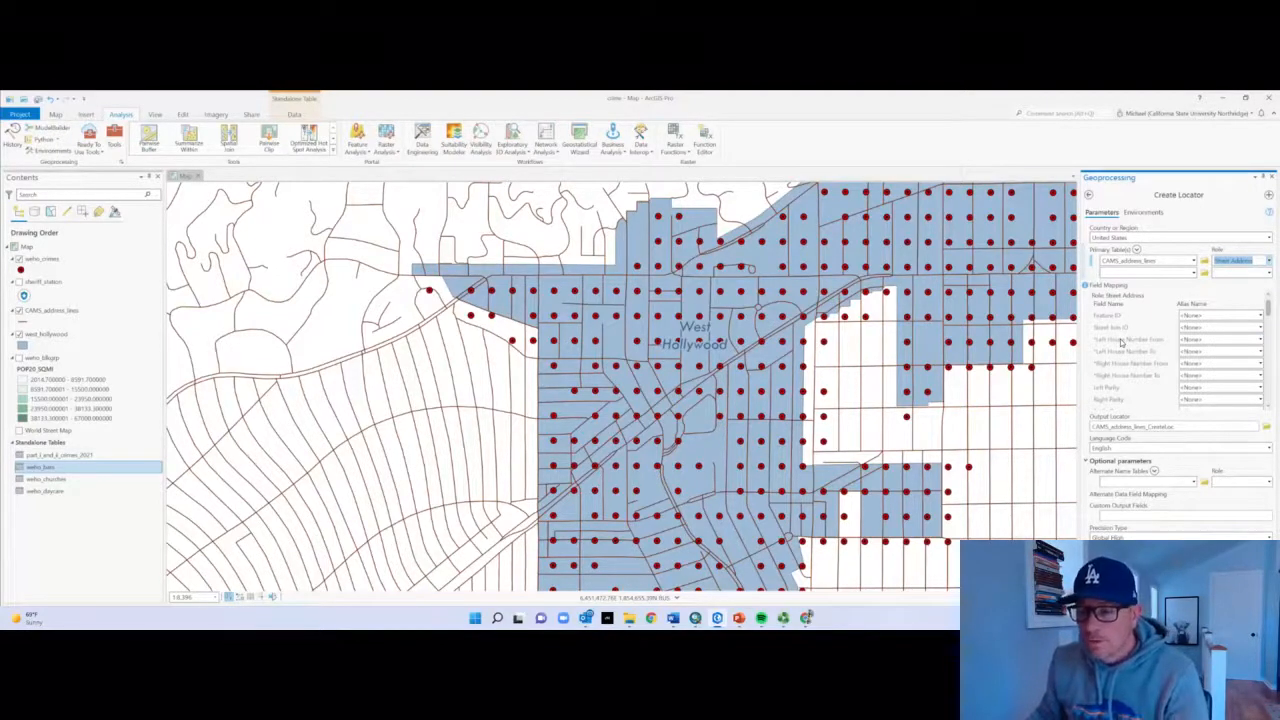
Map the left house number from and to fields to From_L and To_L, and the right ones to From_R and To_R
left_click(1260, 340)
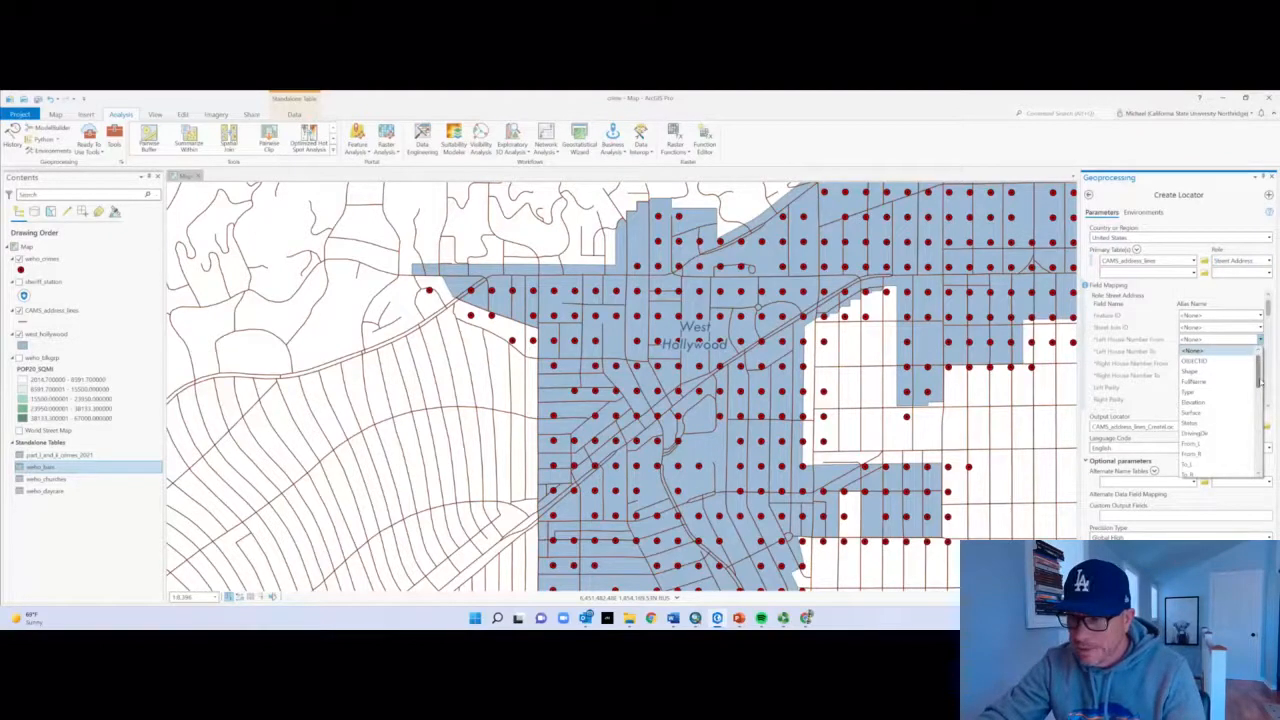
left_click_drag(1259, 382, 1260, 392)
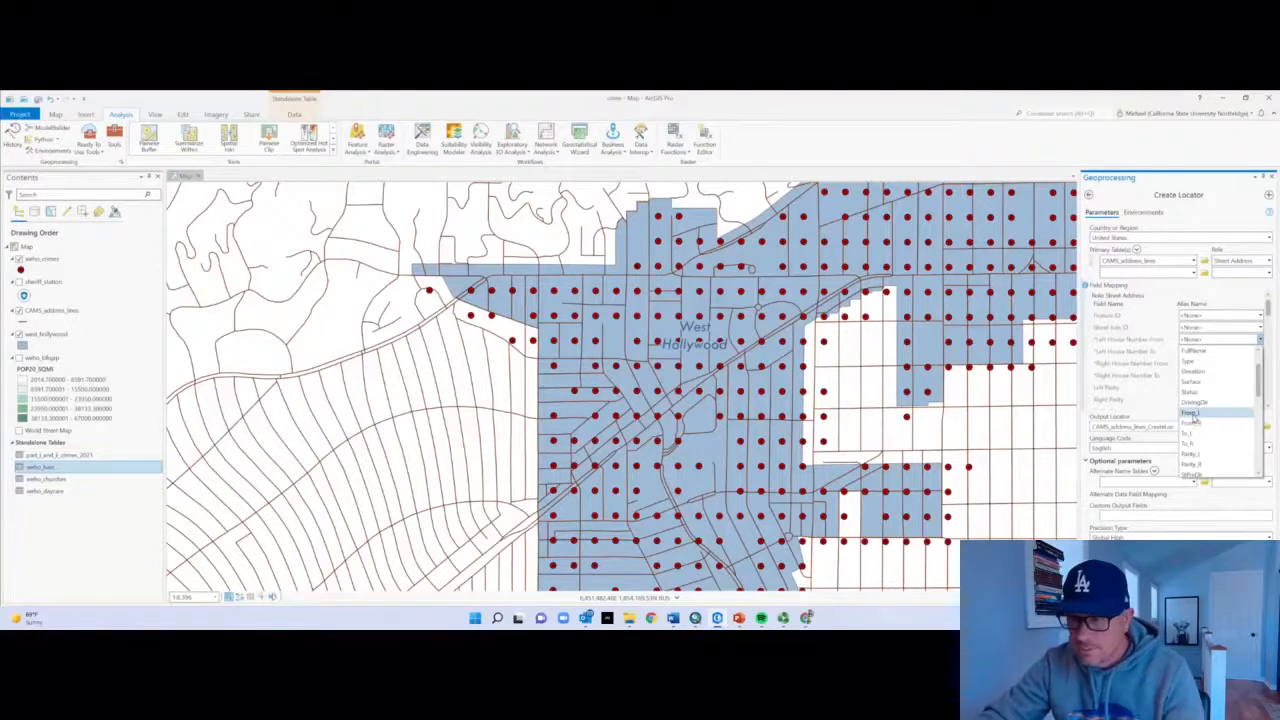
left_click(1193, 414)
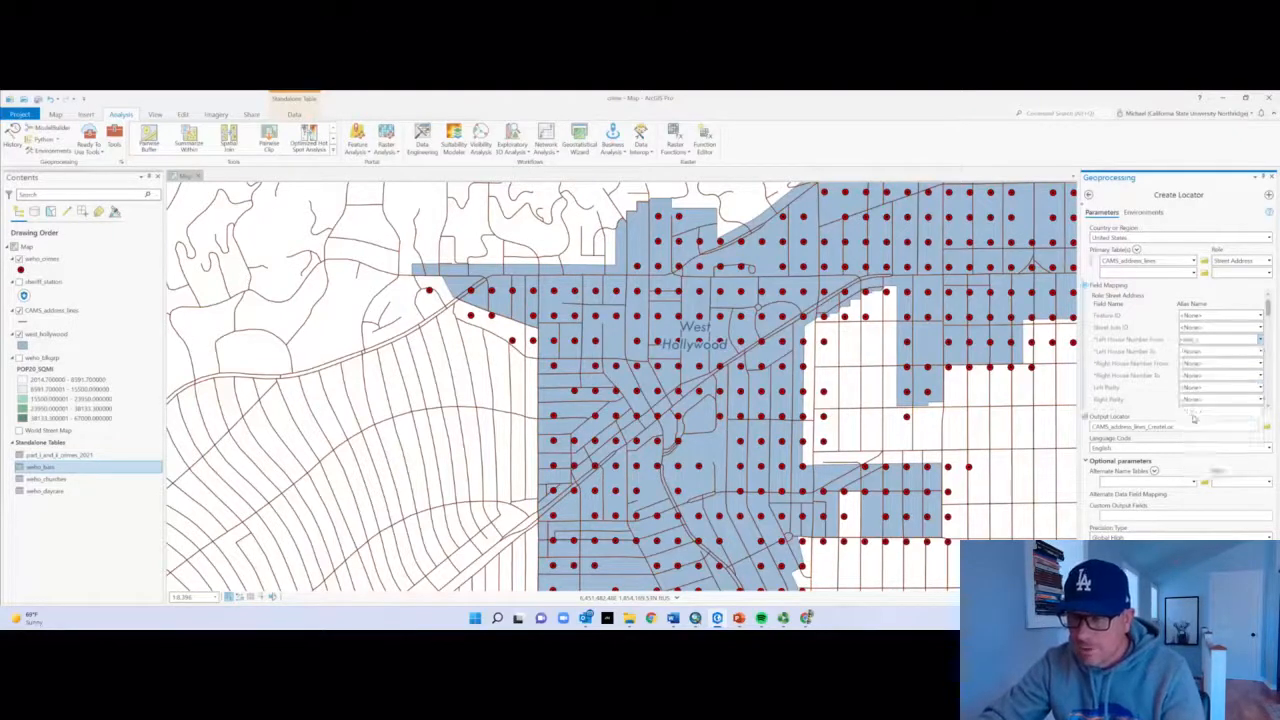
left_click(1261, 352)
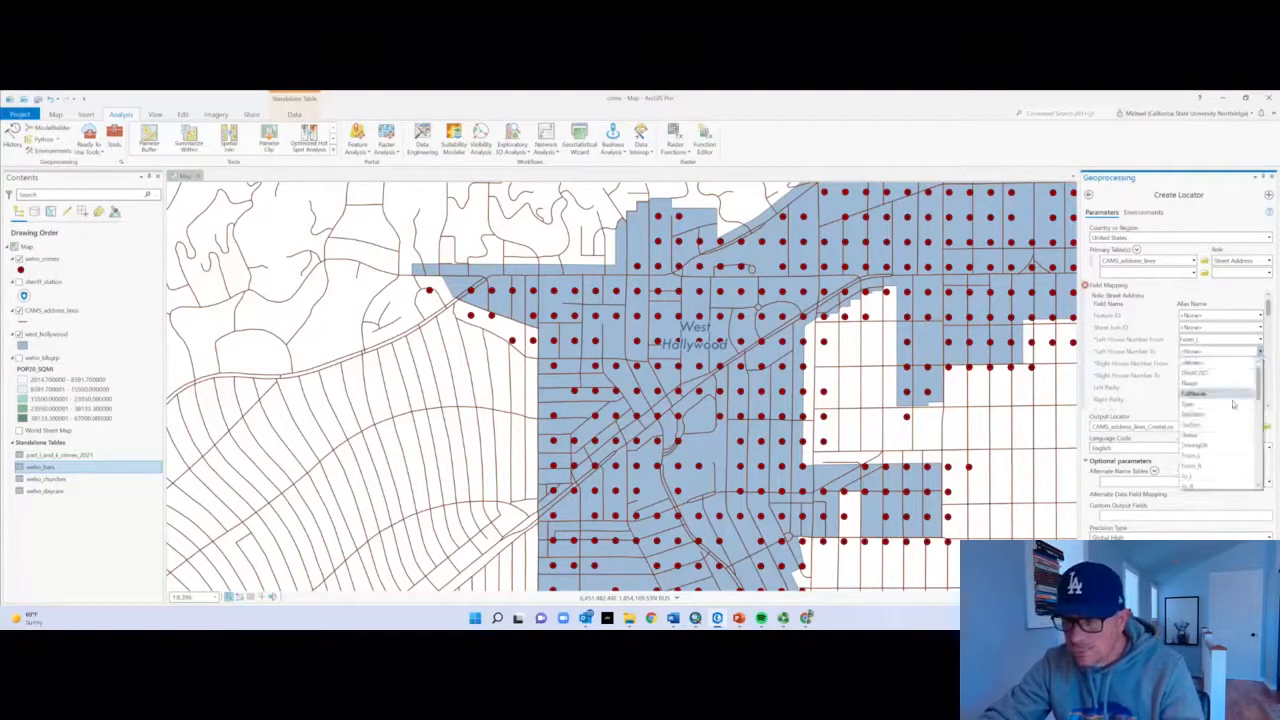
left_click(1211, 479)
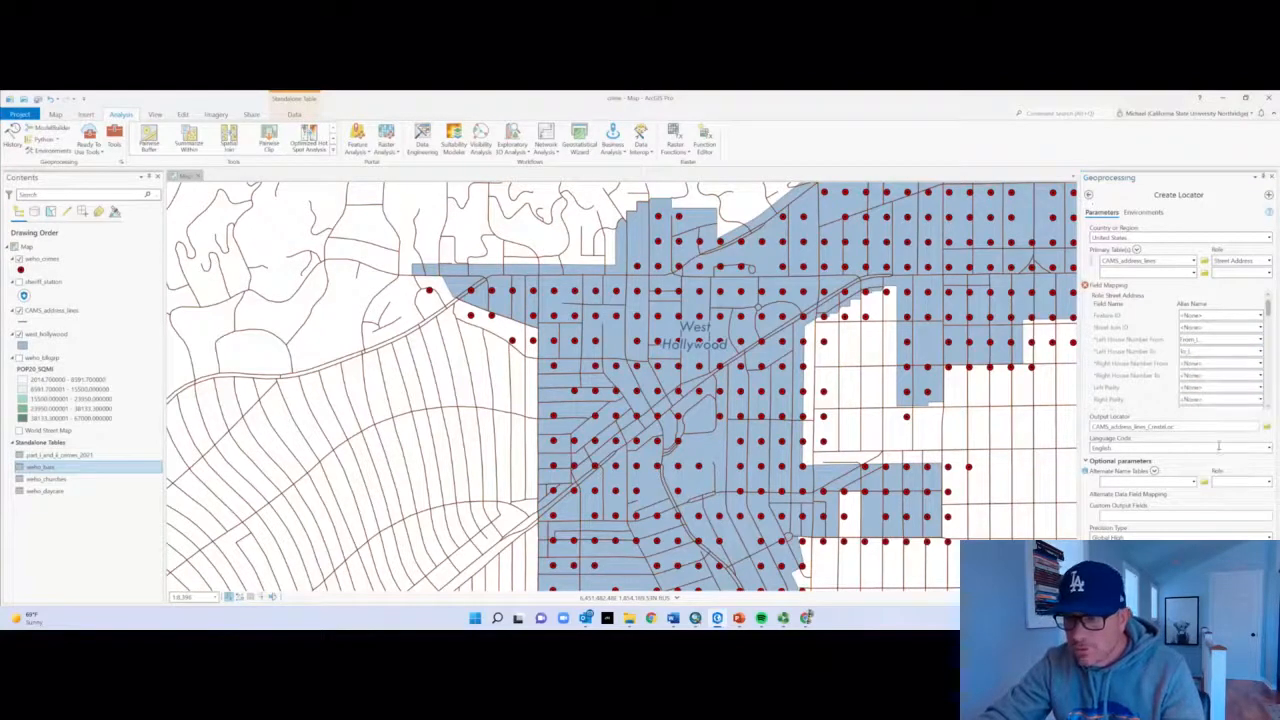
left_click(1261, 366)
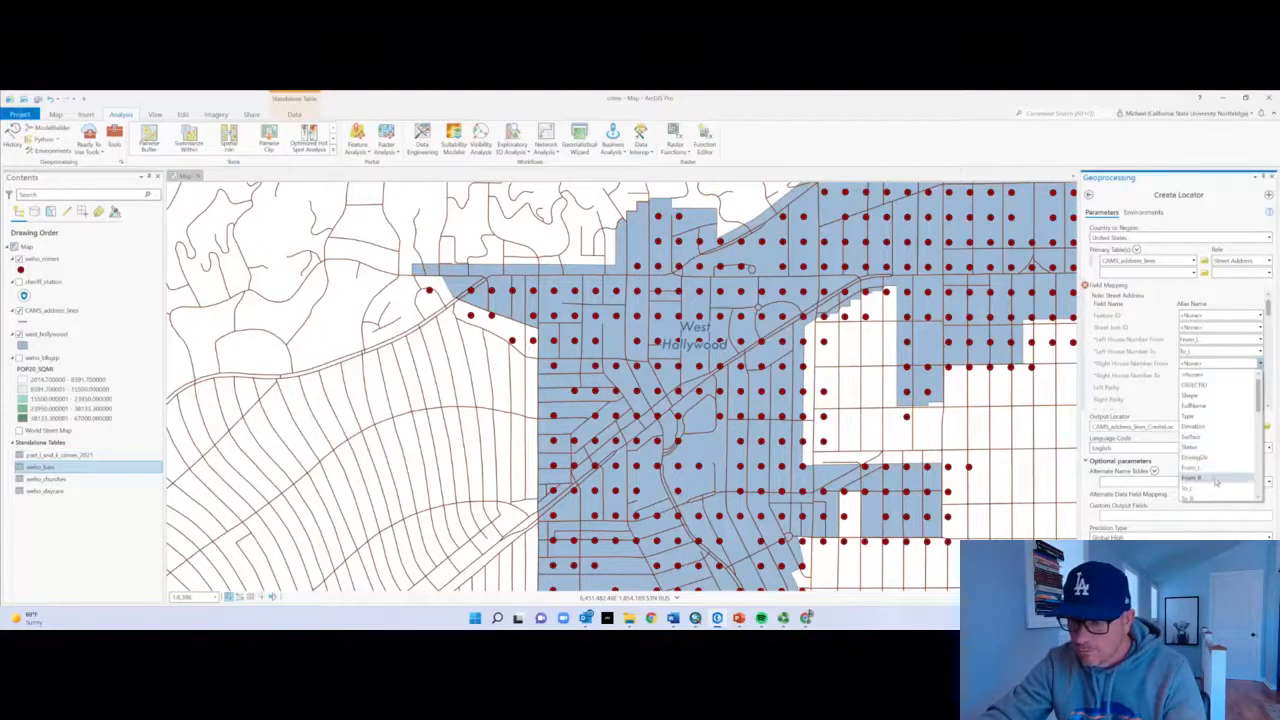
left_click(1212, 478)
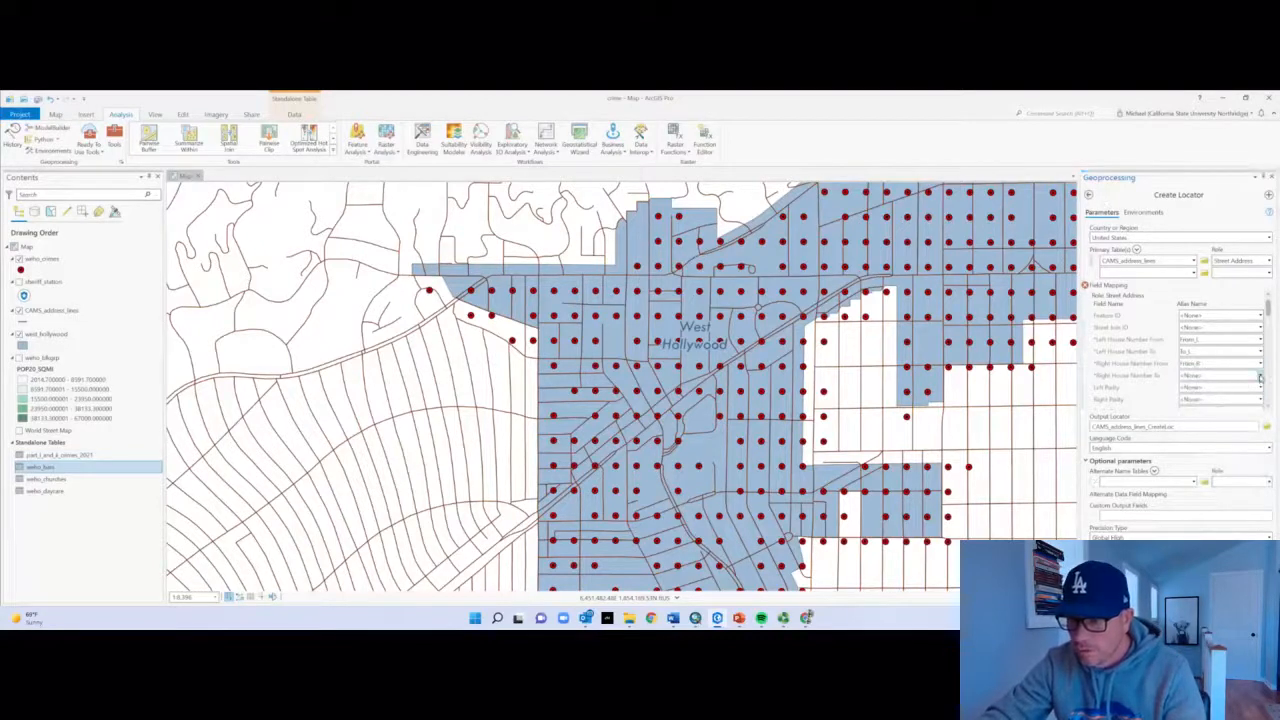
left_click(1261, 376)
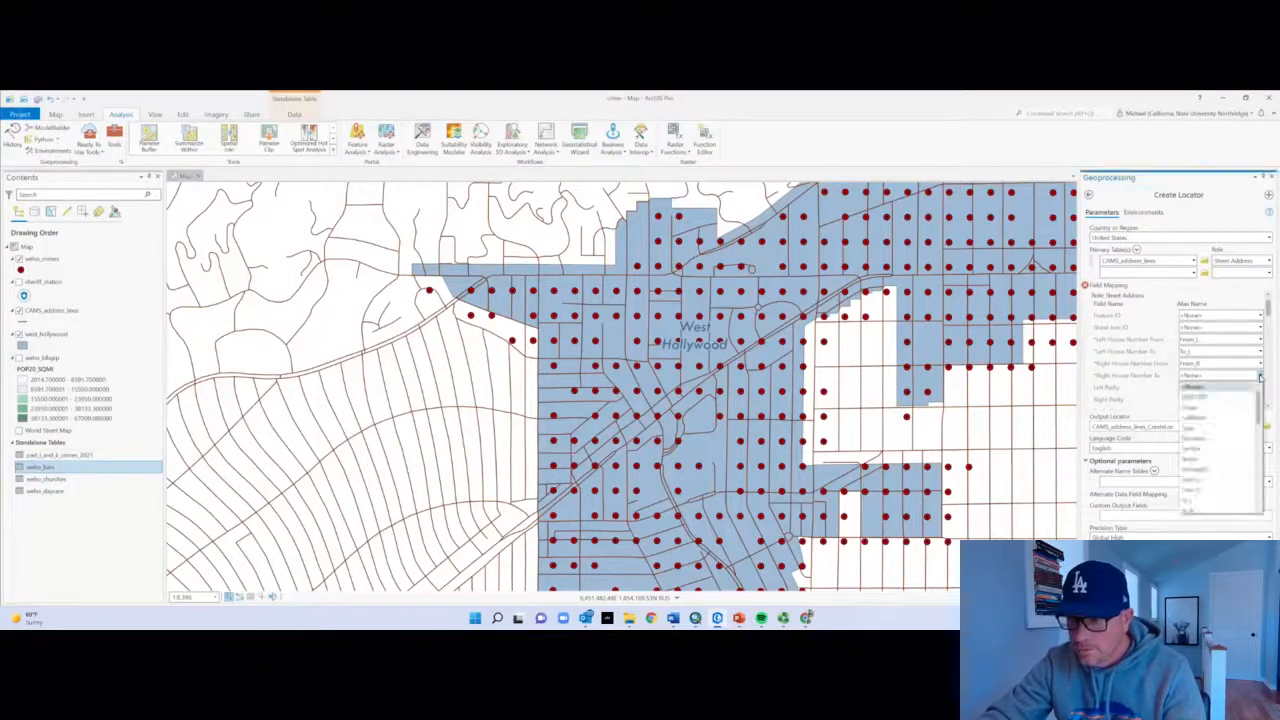
left_click(1208, 492)
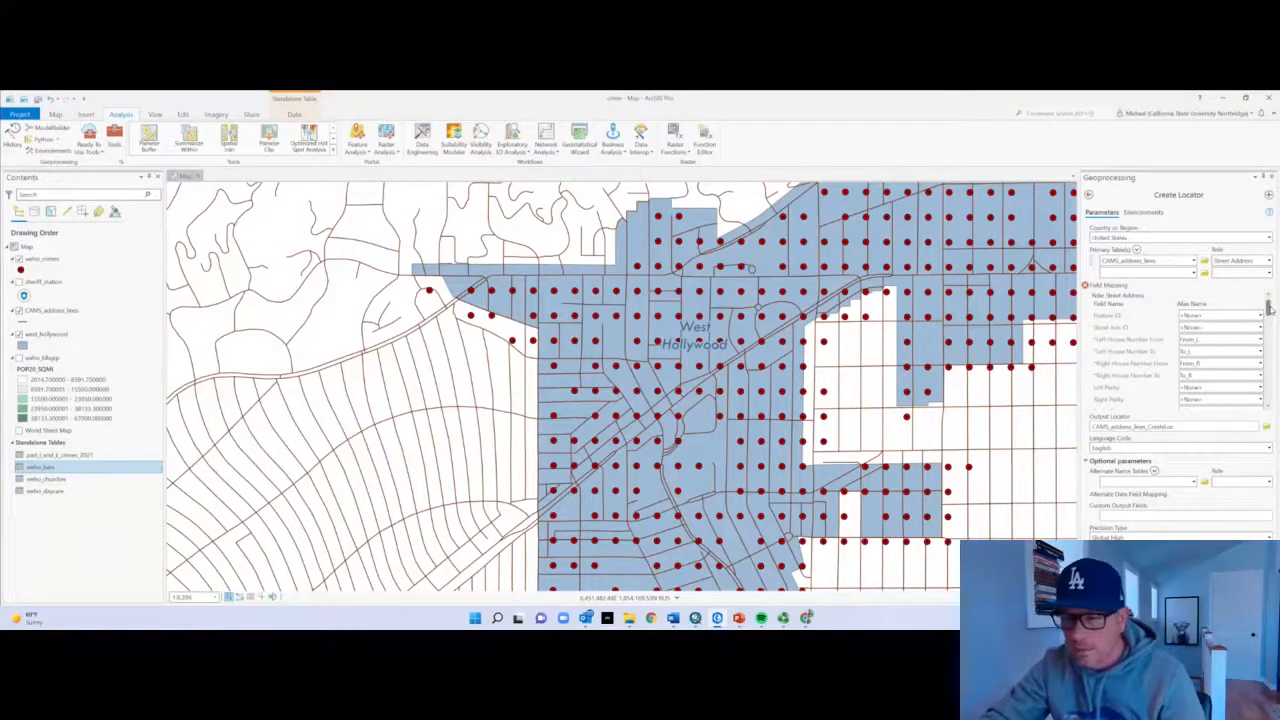
Map the locator's street name field to StName and its prefix direction field to StPreDir
left_click_drag(1271, 310, 1271, 330)
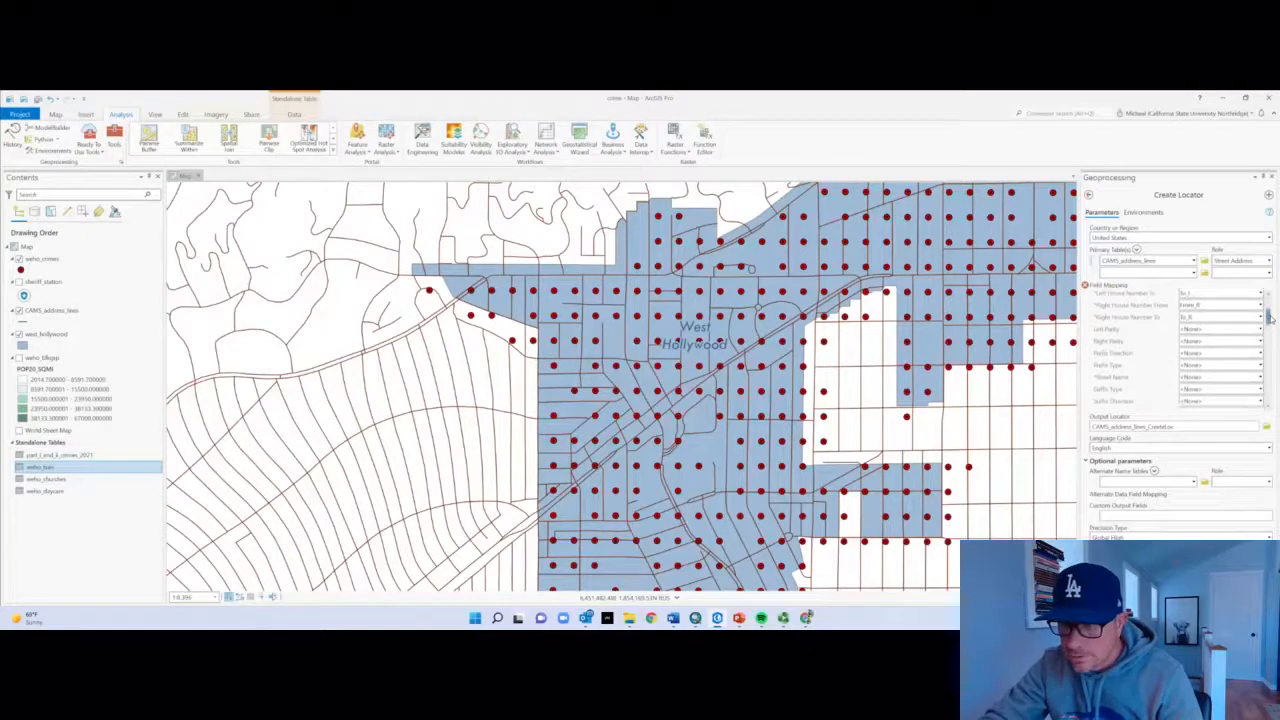
left_click(1261, 377)
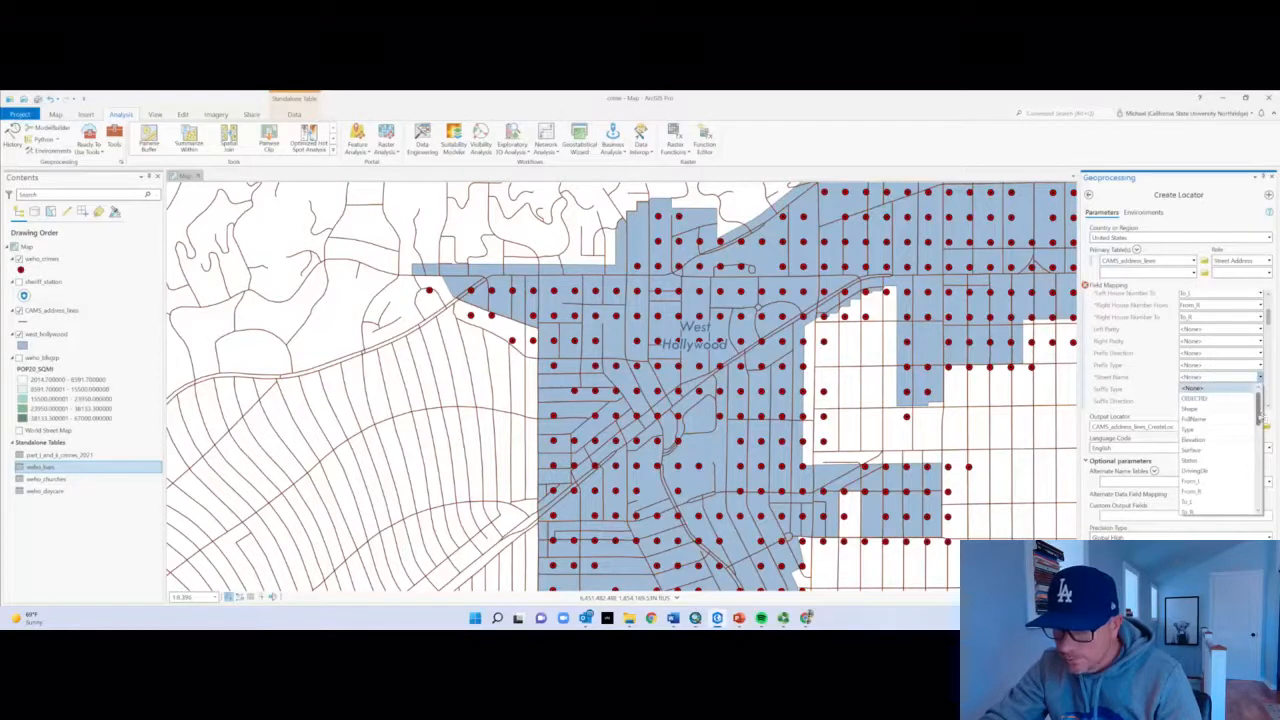
left_click_drag(1261, 417, 1260, 445)
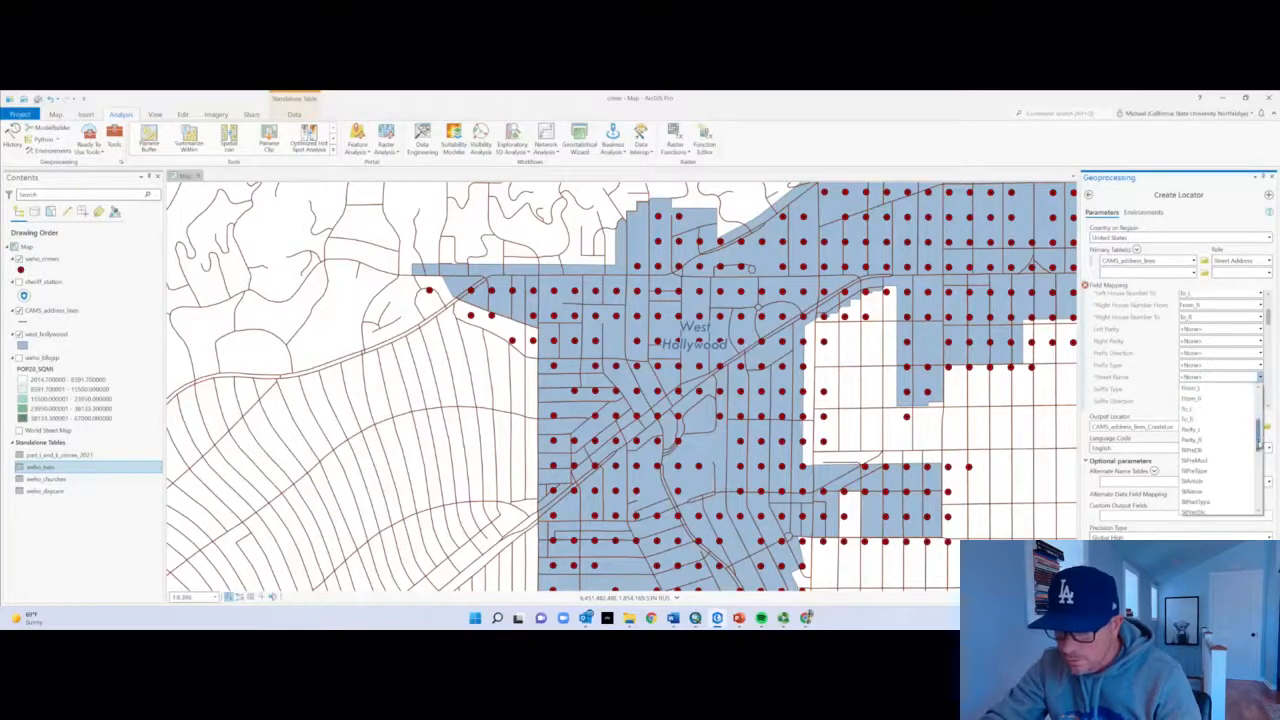
left_click(1205, 495)
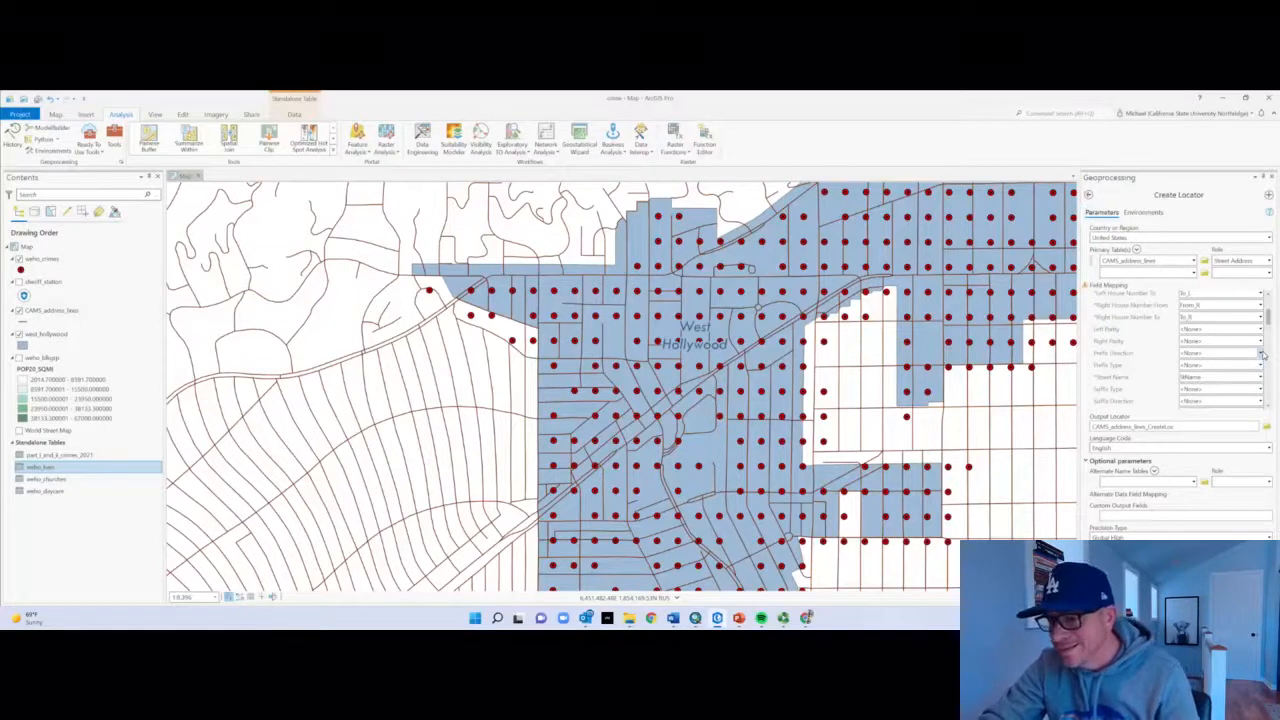
left_click(1261, 354)
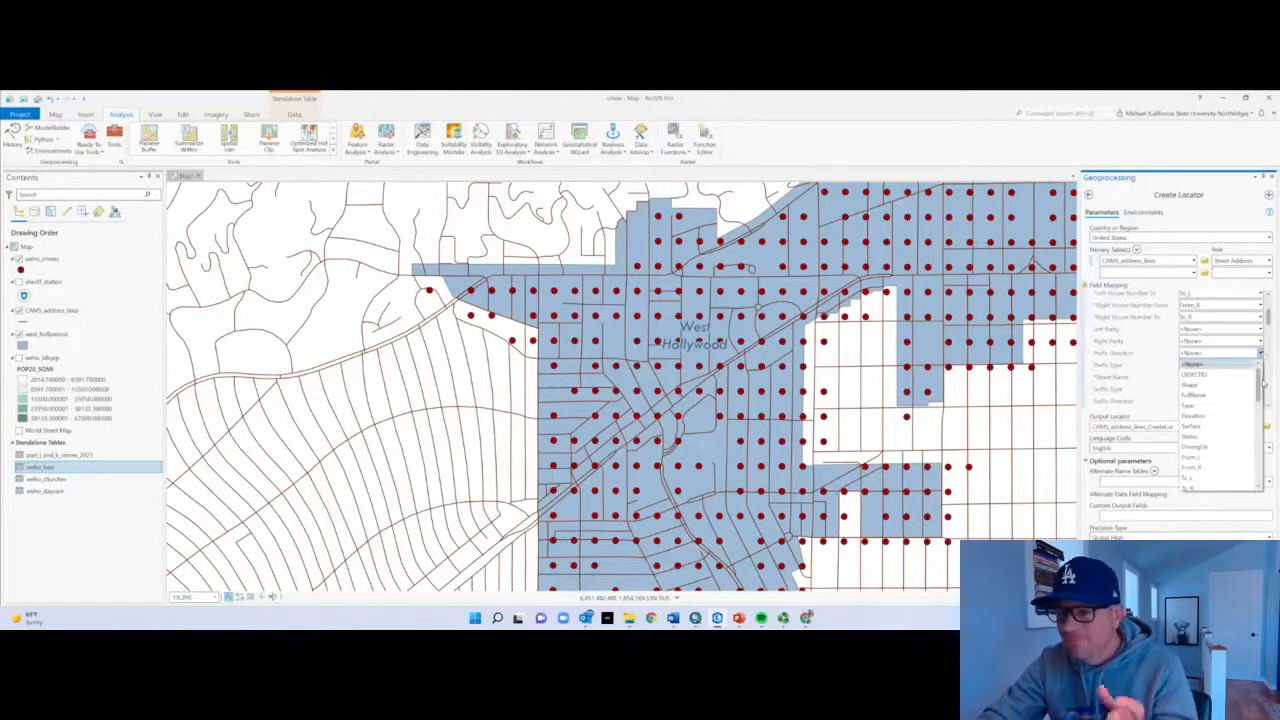
left_click_drag(1259, 390, 1261, 420)
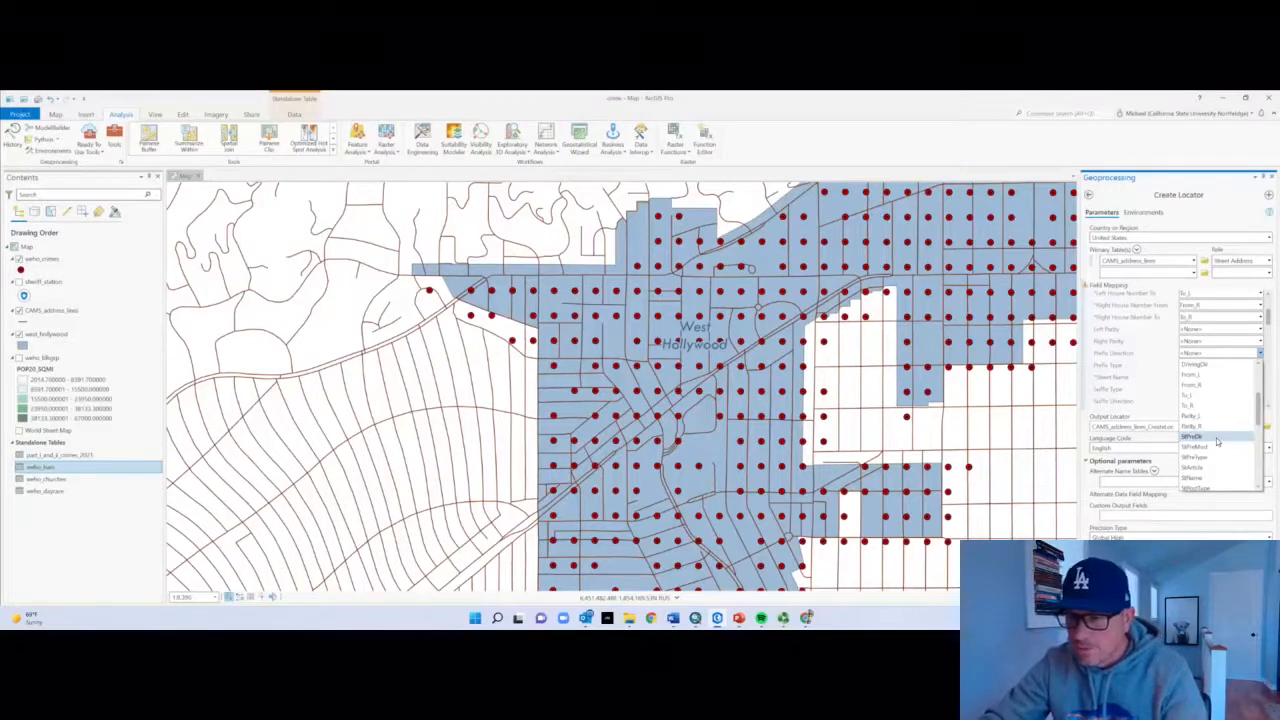
left_click(1217, 441)
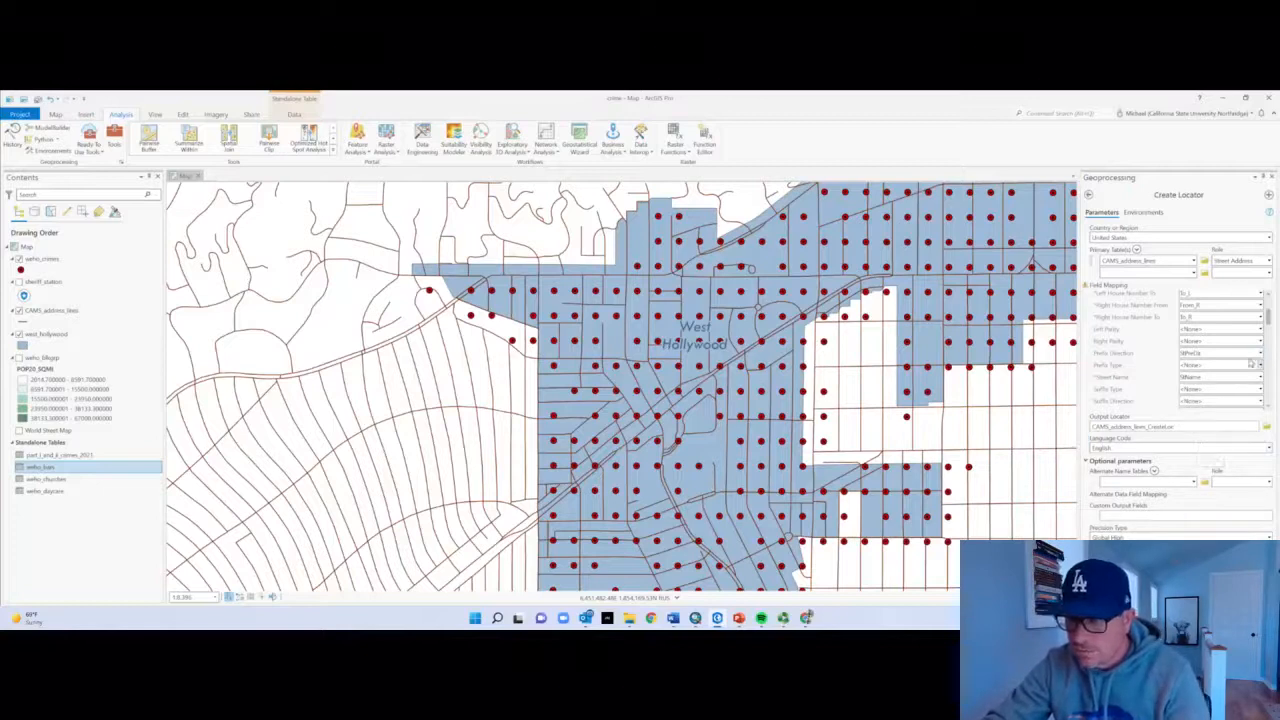
Map the locator's left city field to LCity_L and its right city field to LCity_R
left_click_drag(1268, 318, 1267, 346)
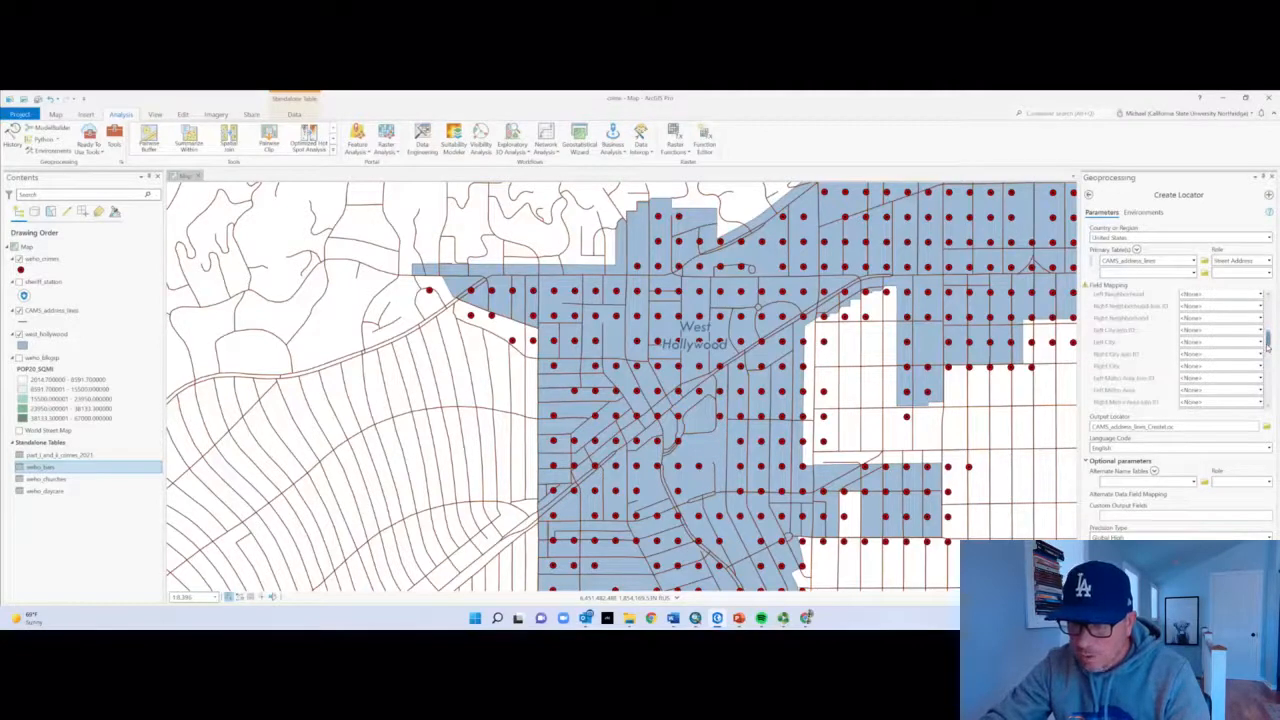
left_click(1260, 343)
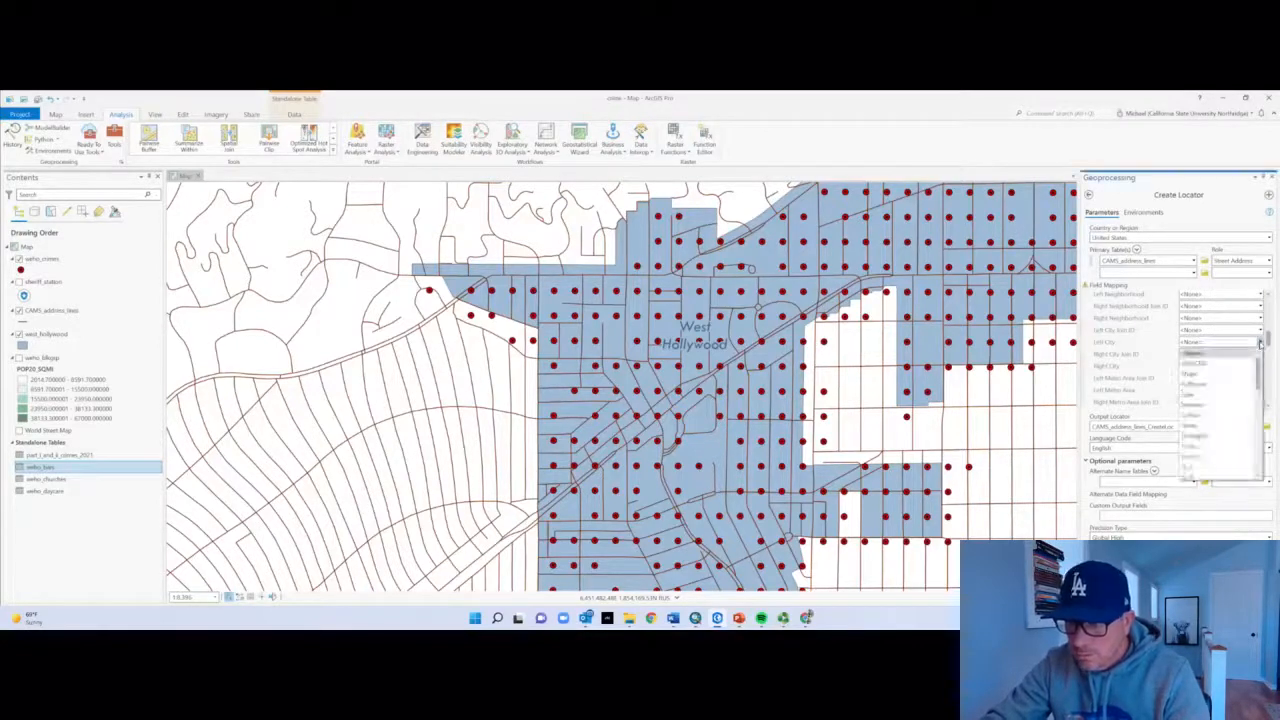
left_click_drag(1261, 384, 1266, 436)
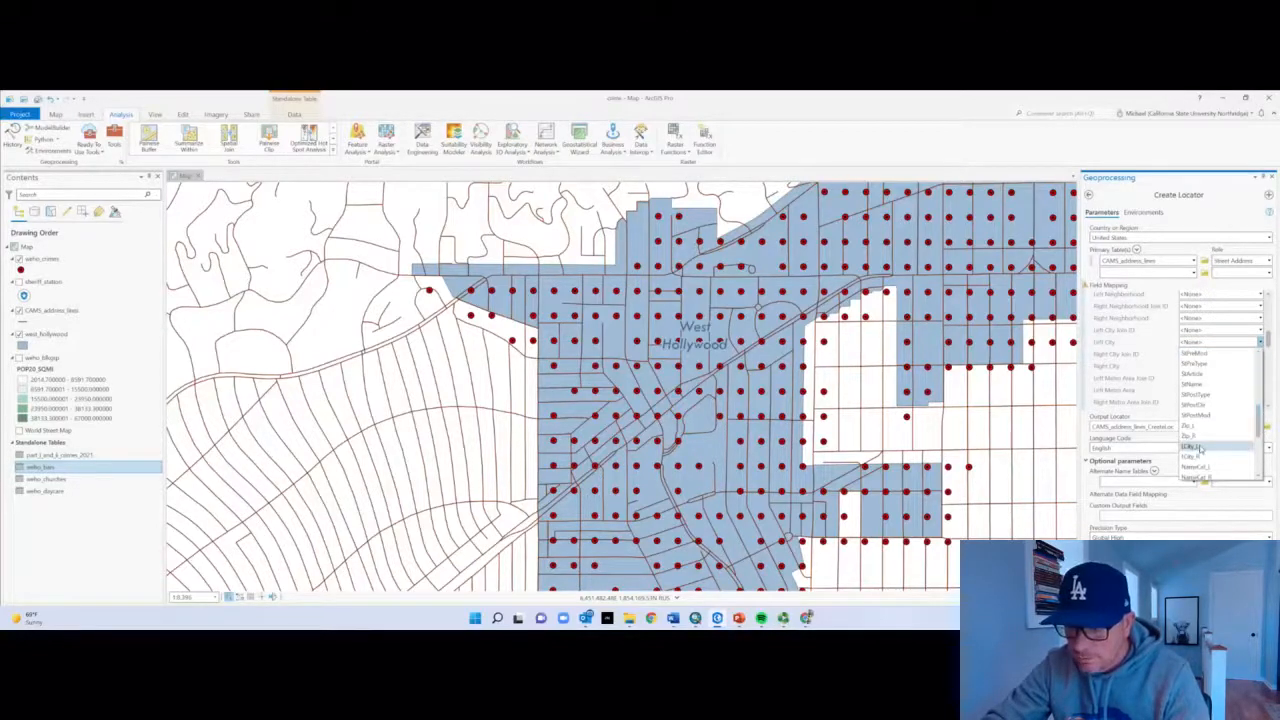
left_click(1200, 447)
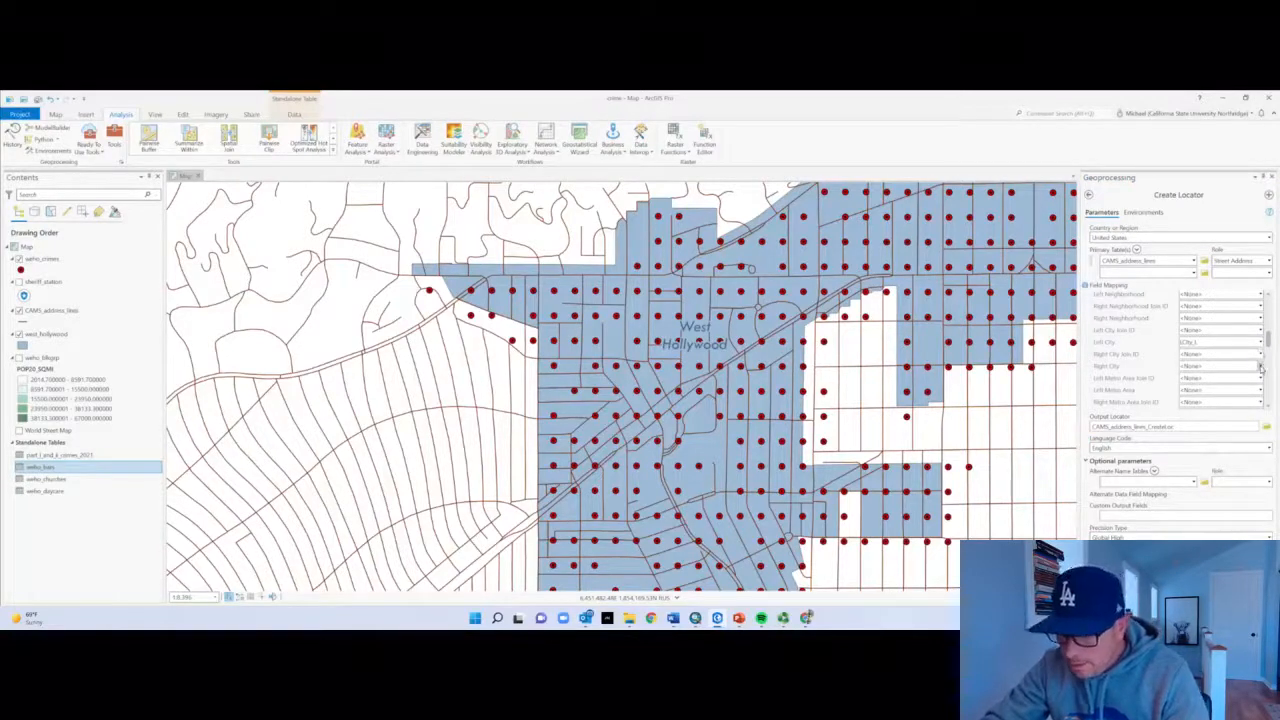
left_click(1260, 366)
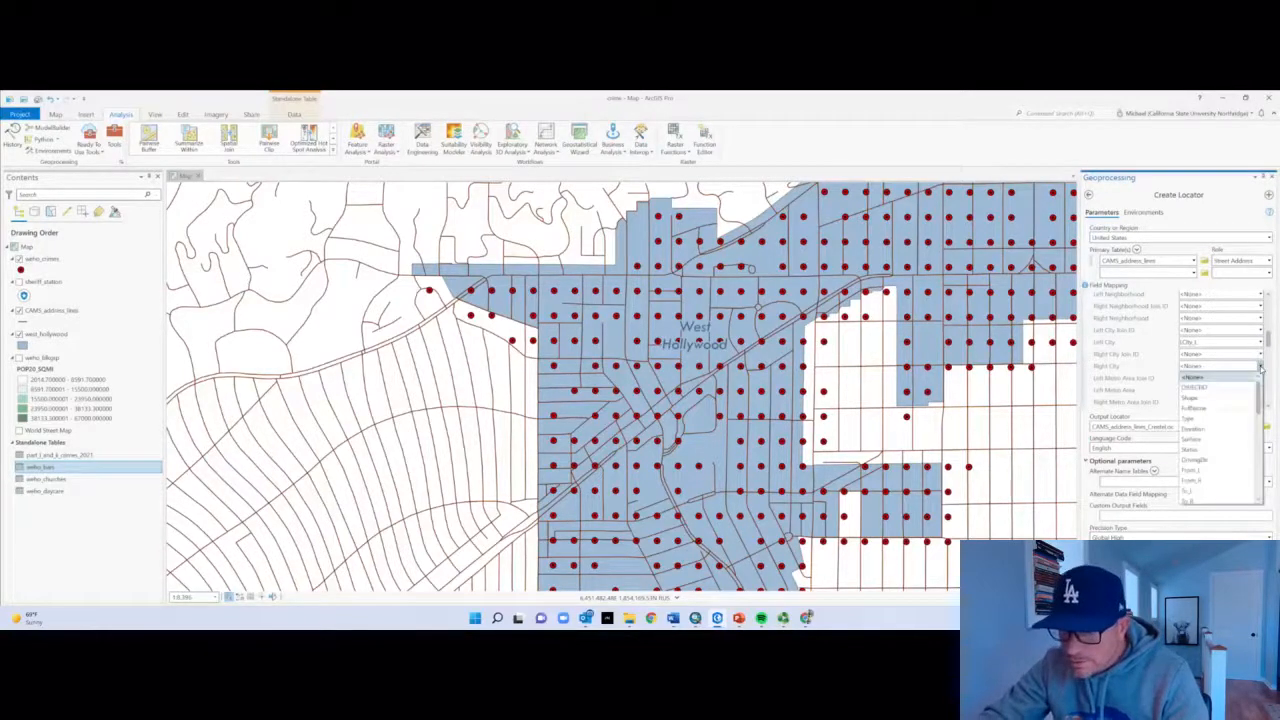
left_click(1261, 469)
left_click(1261, 469)
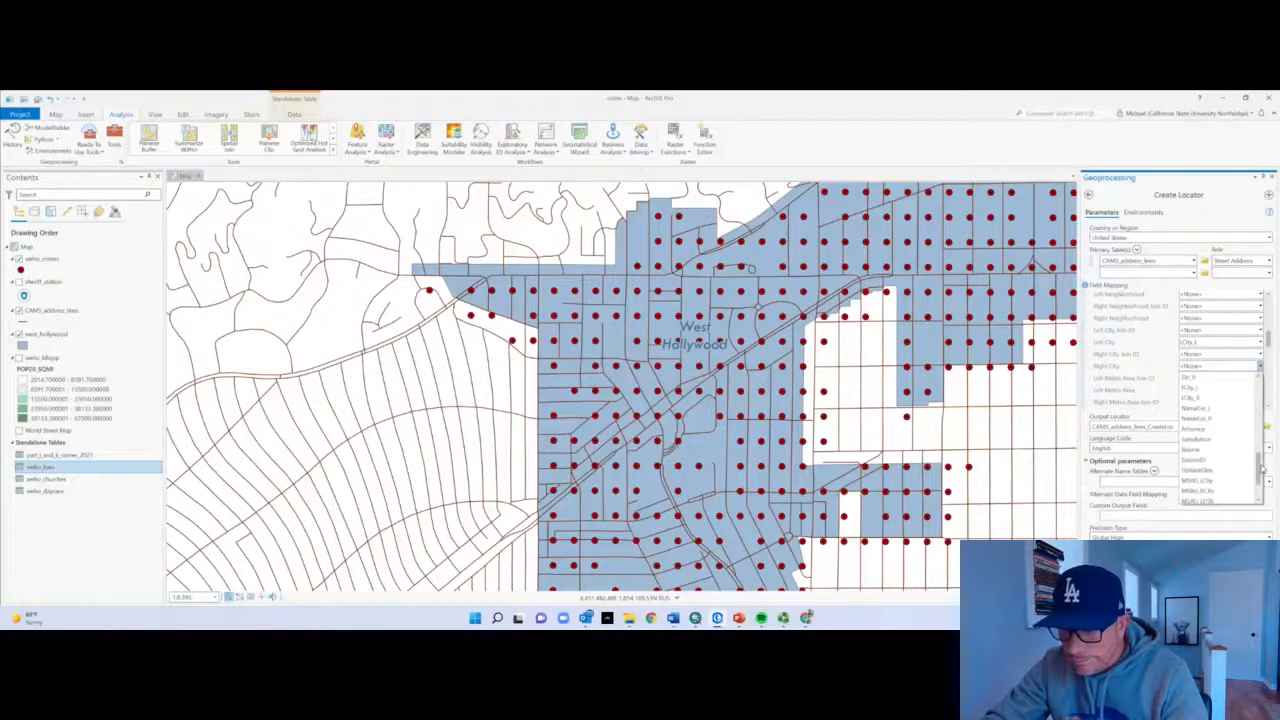
left_click(1198, 400)
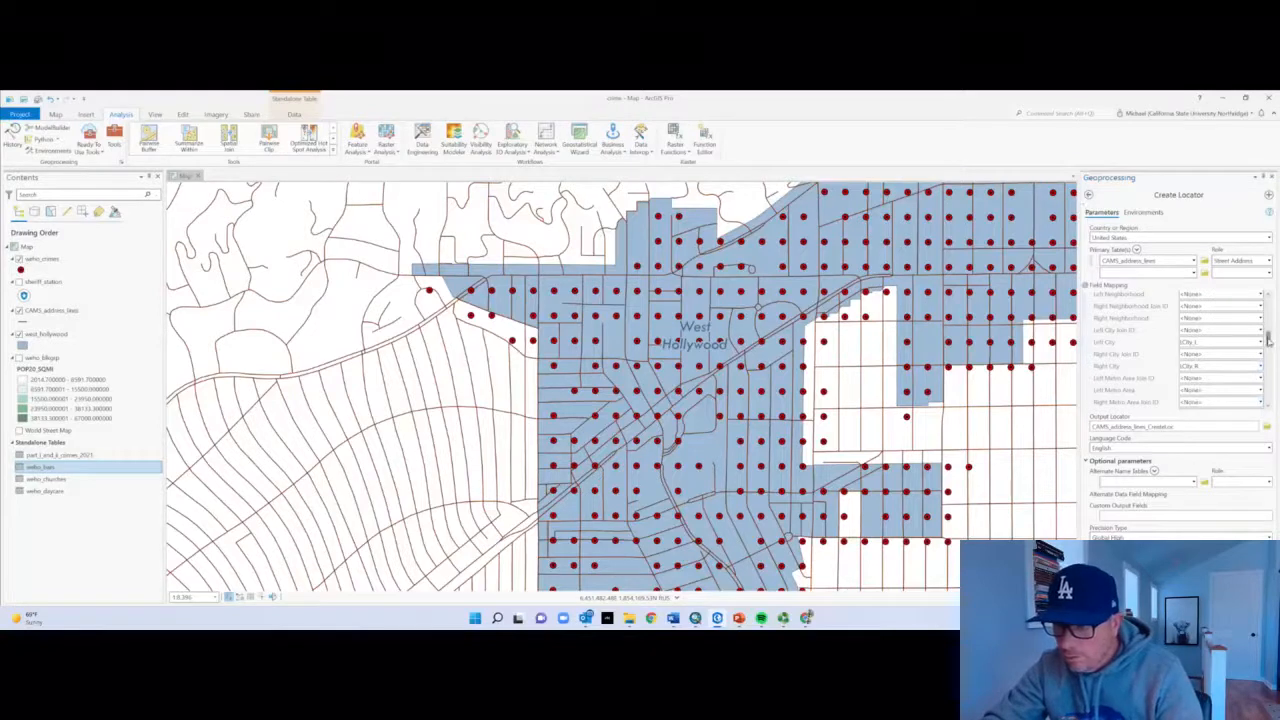
Map the locator's left ZIP field to Zip_L and its right ZIP field to Zip_R
left_click_drag(1268, 340, 1272, 366)
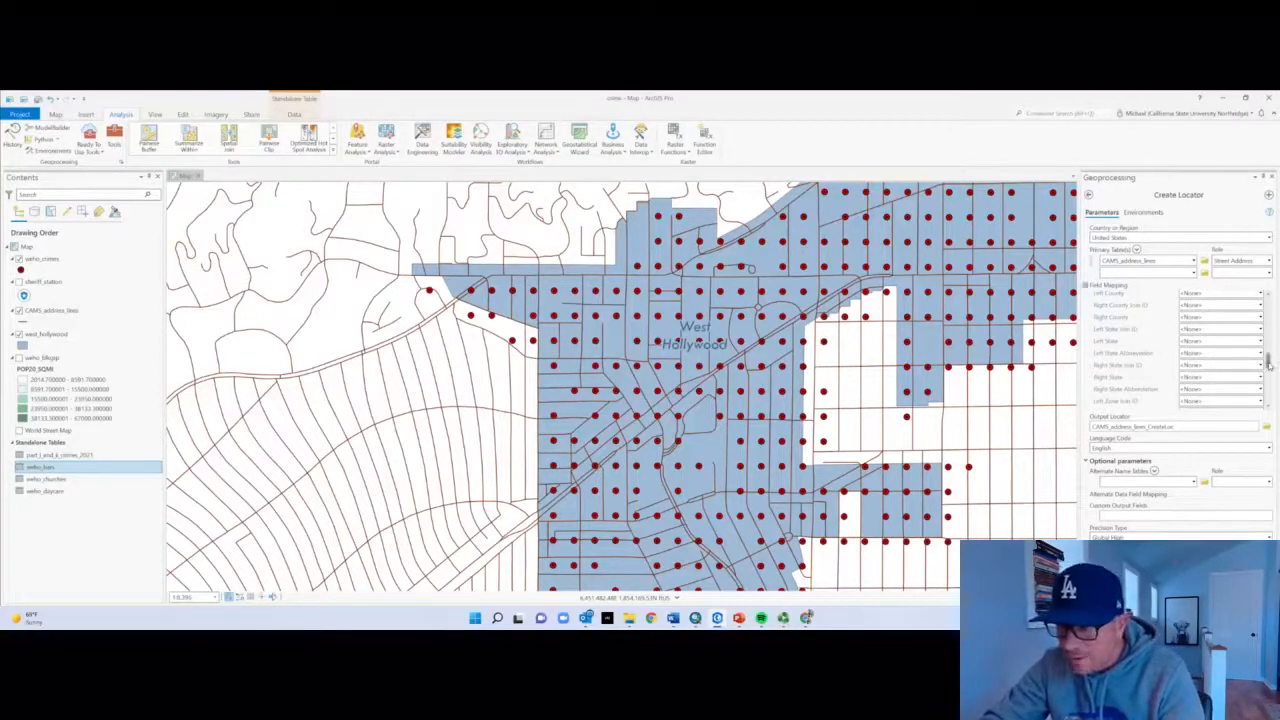
left_click_drag(1268, 364, 1268, 378)
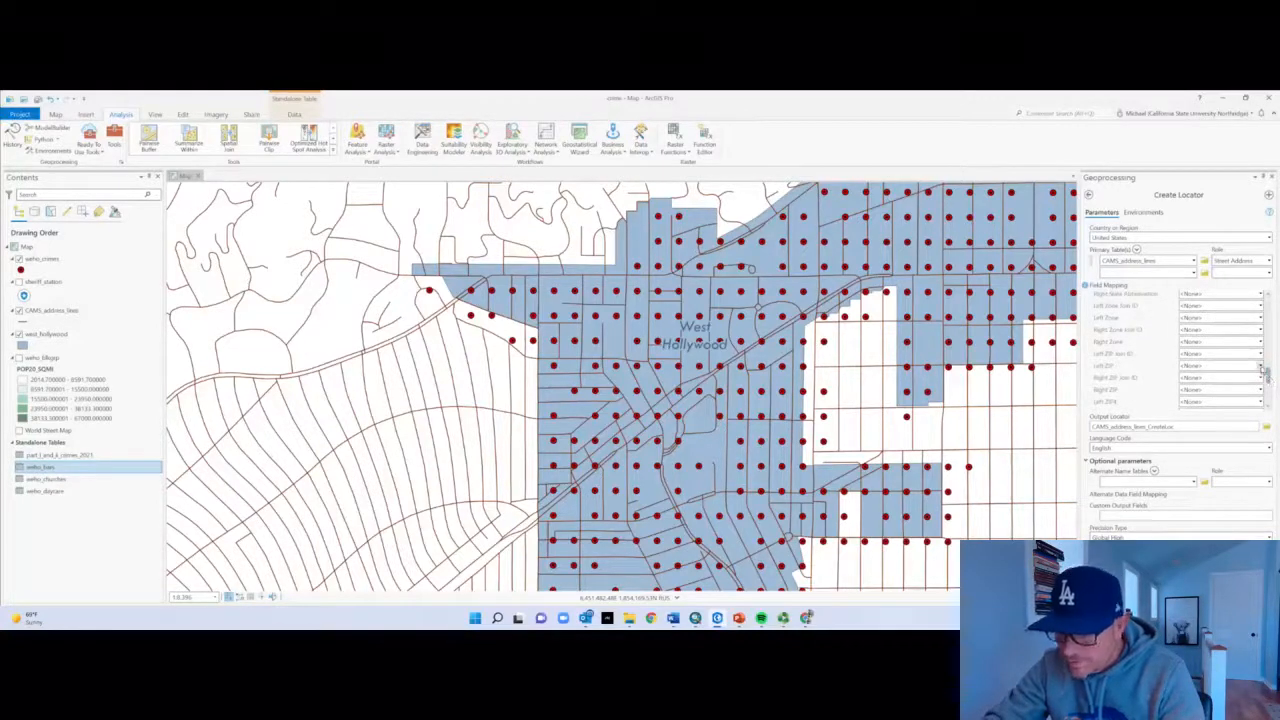
left_click(1260, 366)
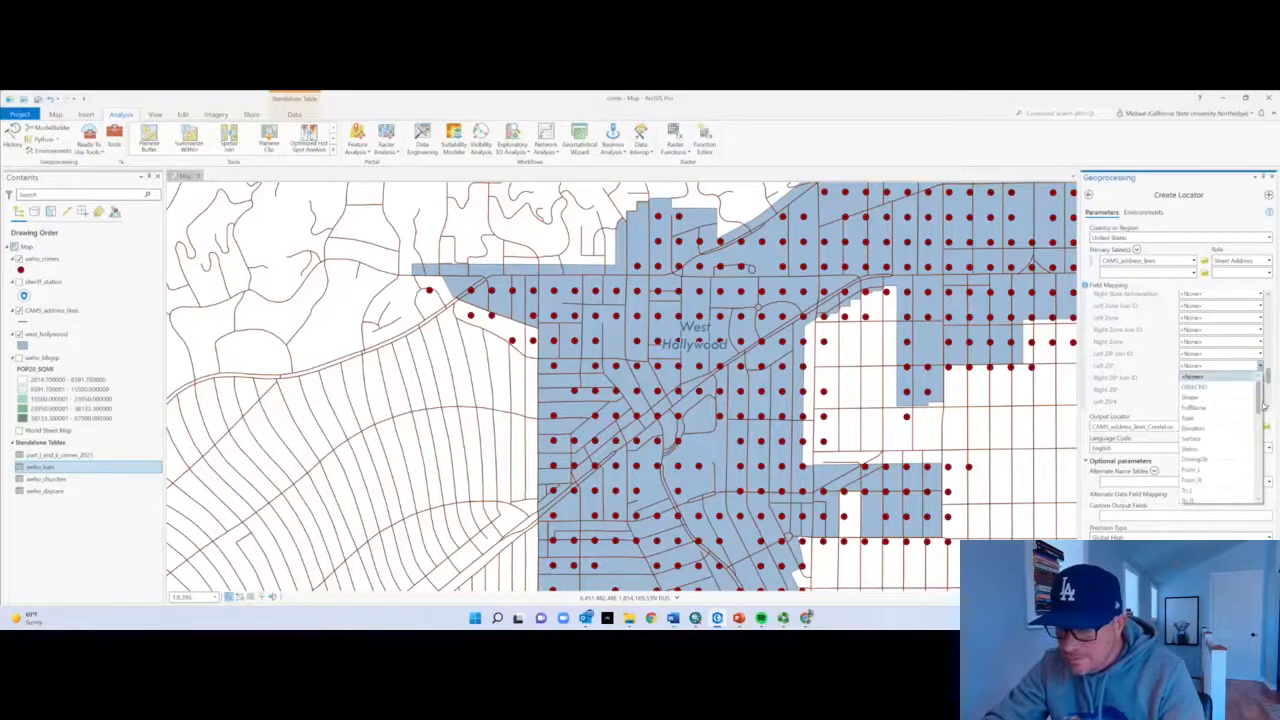
left_click_drag(1260, 405, 1261, 455)
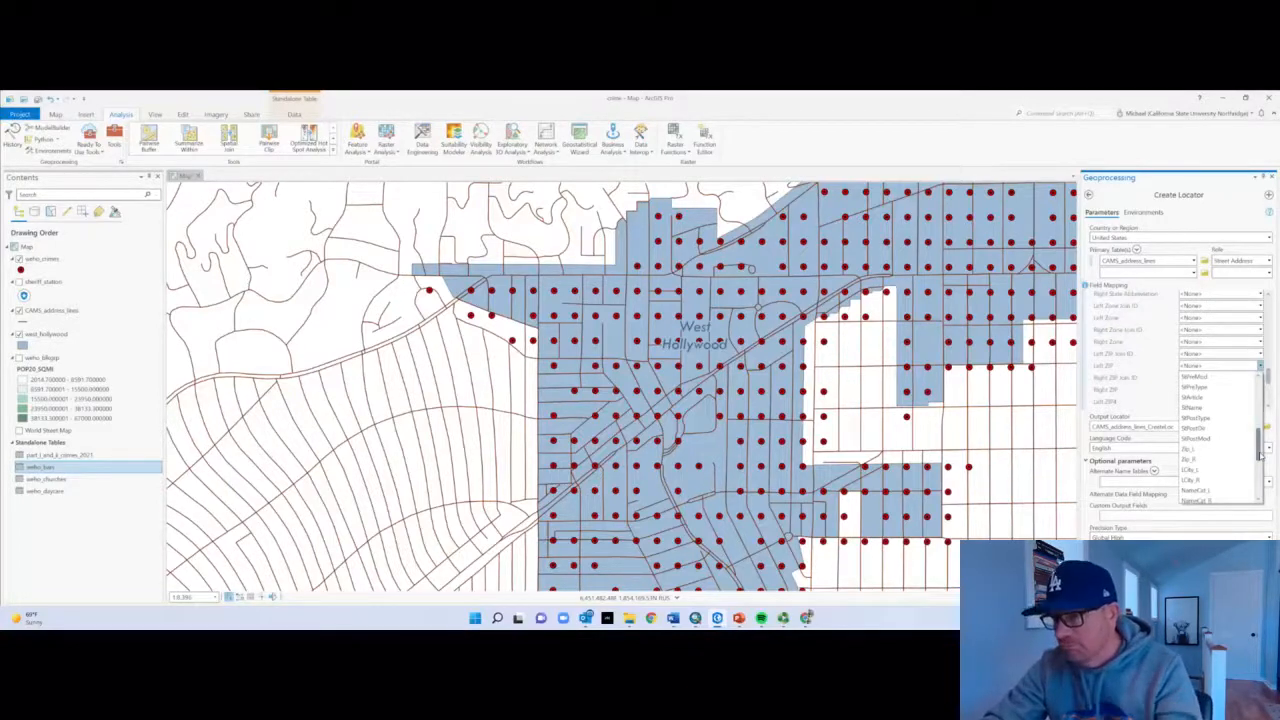
left_click(1217, 451)
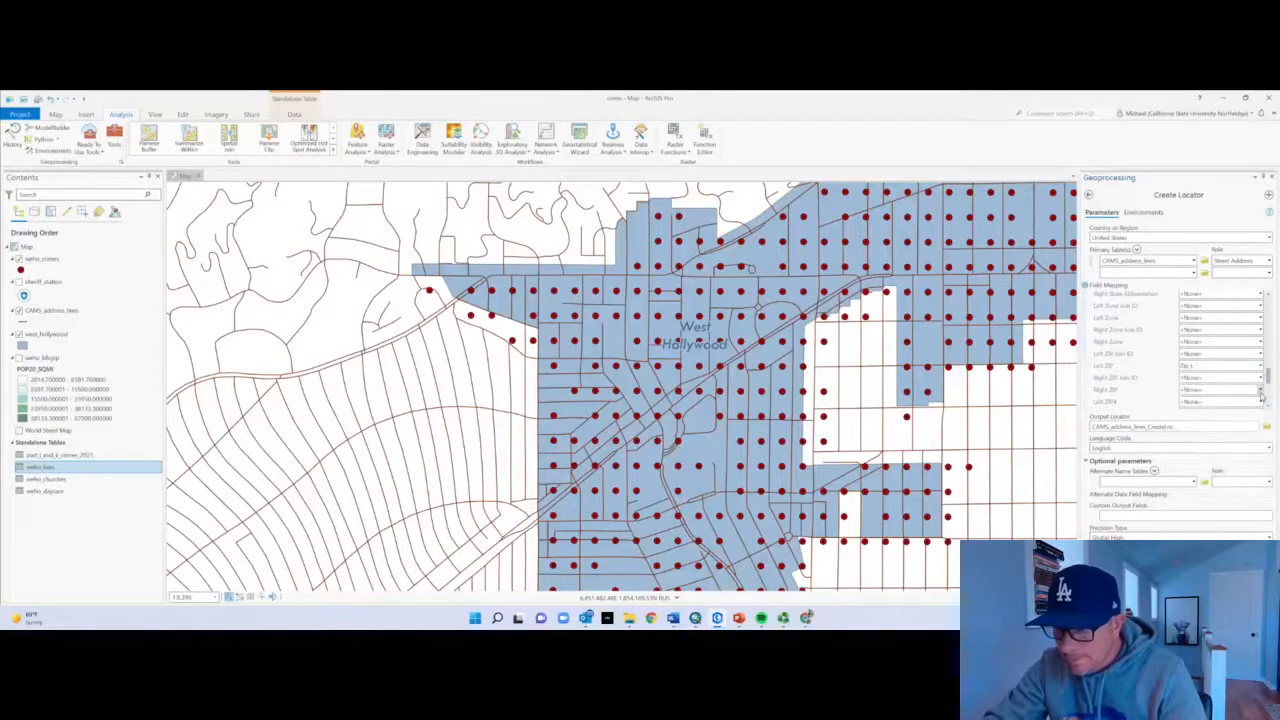
left_click(1260, 390)
scroll(1261, 482, "down", 2)
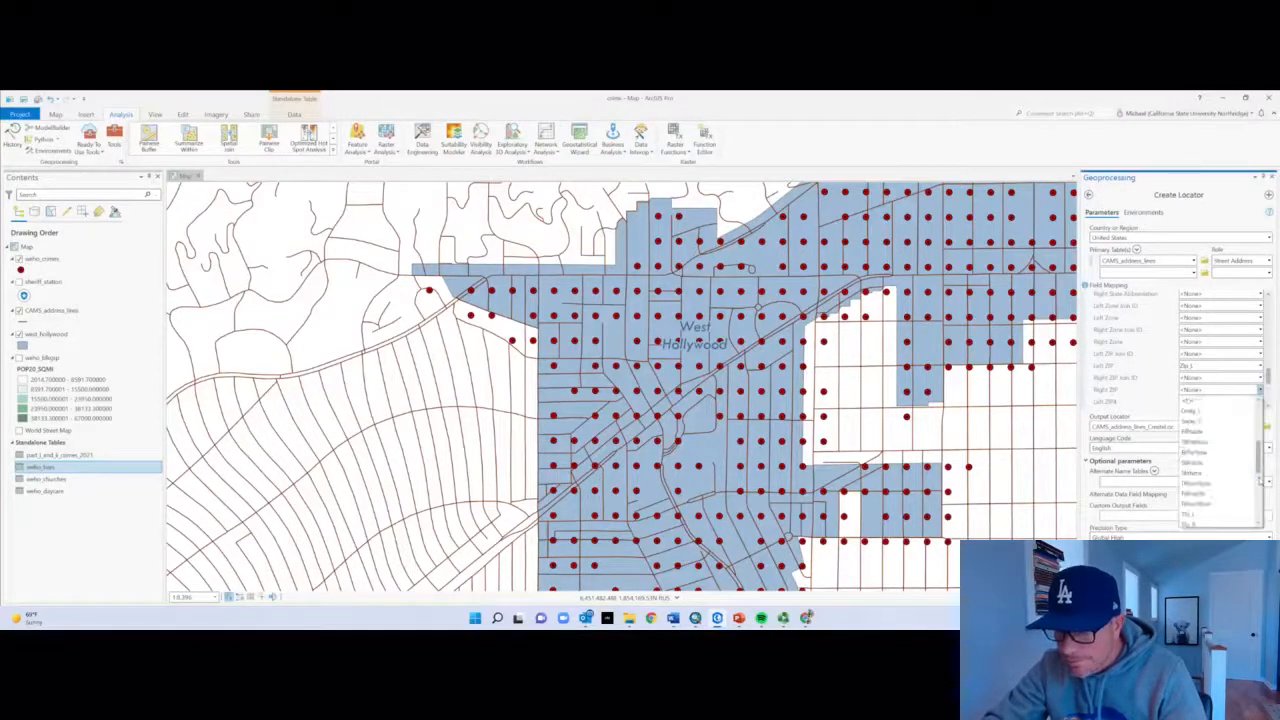
scroll(1205, 465, "down", 2)
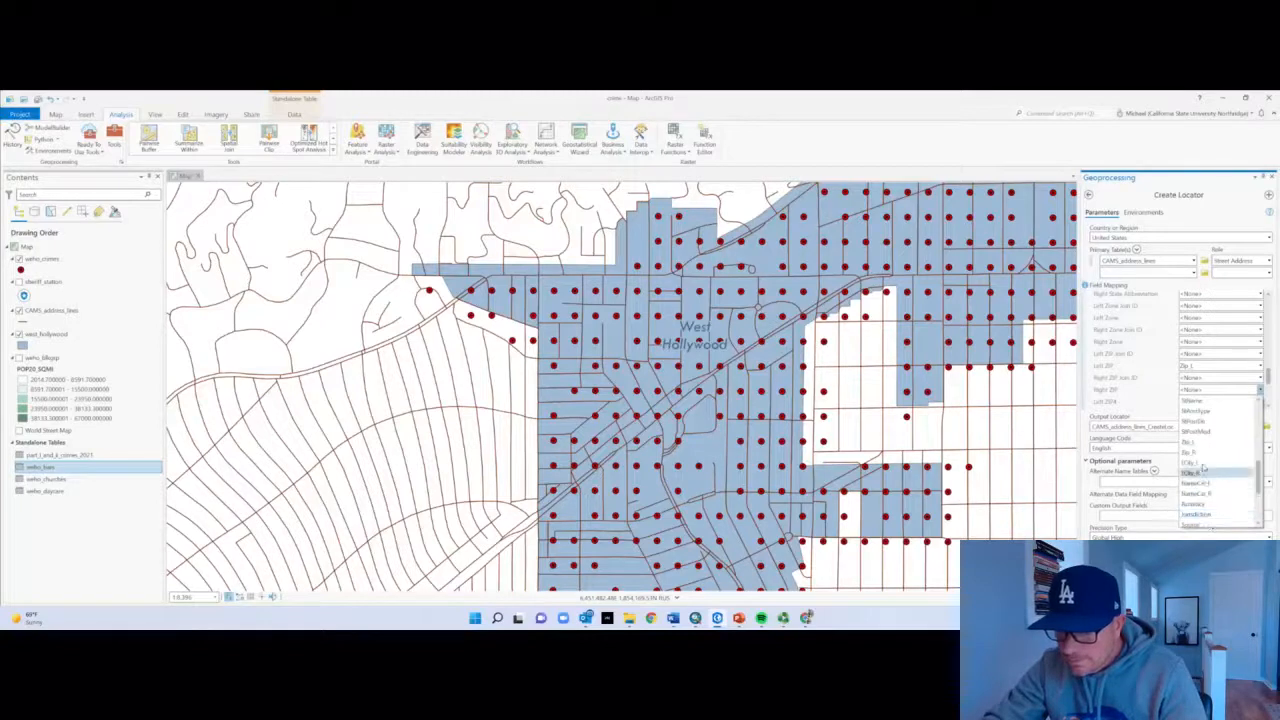
left_click(1202, 453)
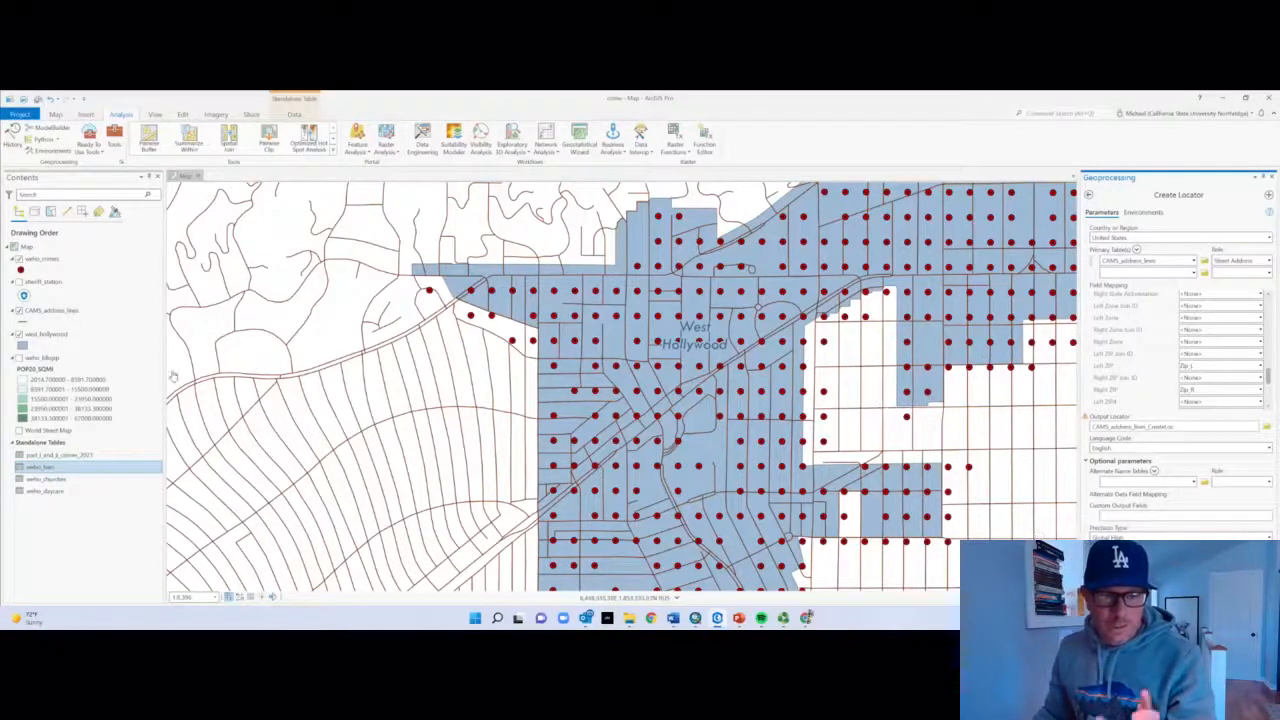
Start the guided Geocode Table workflow for the weho_bars table and choose the custom CAMS_address_lines locator as the input locator
right_click(60, 467)
mouse_move(100, 398)
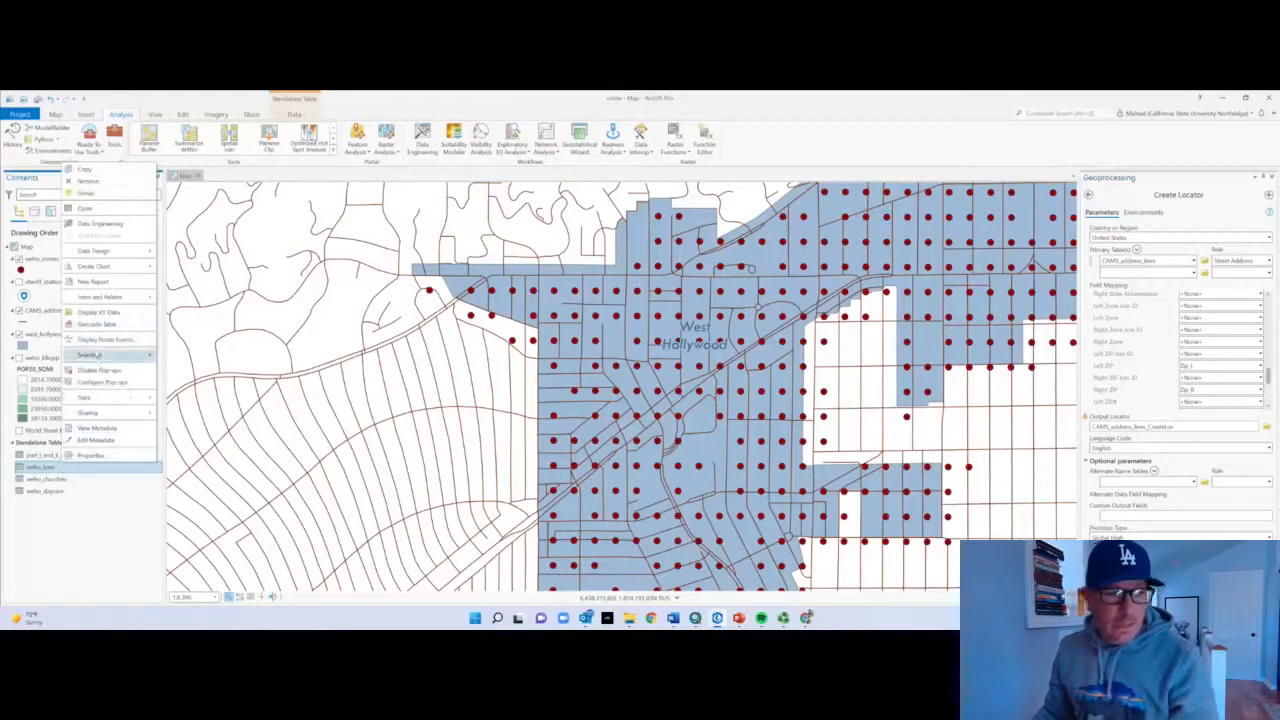
left_click(95, 325)
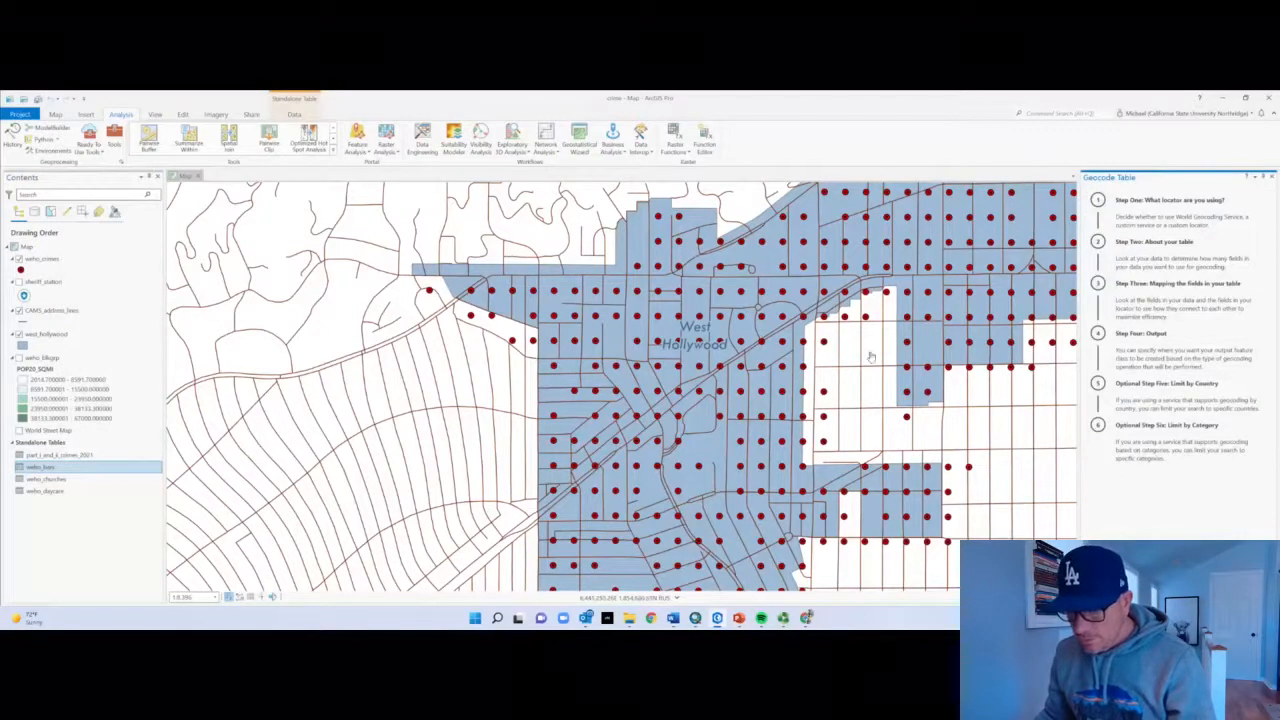
left_click(1240, 592)
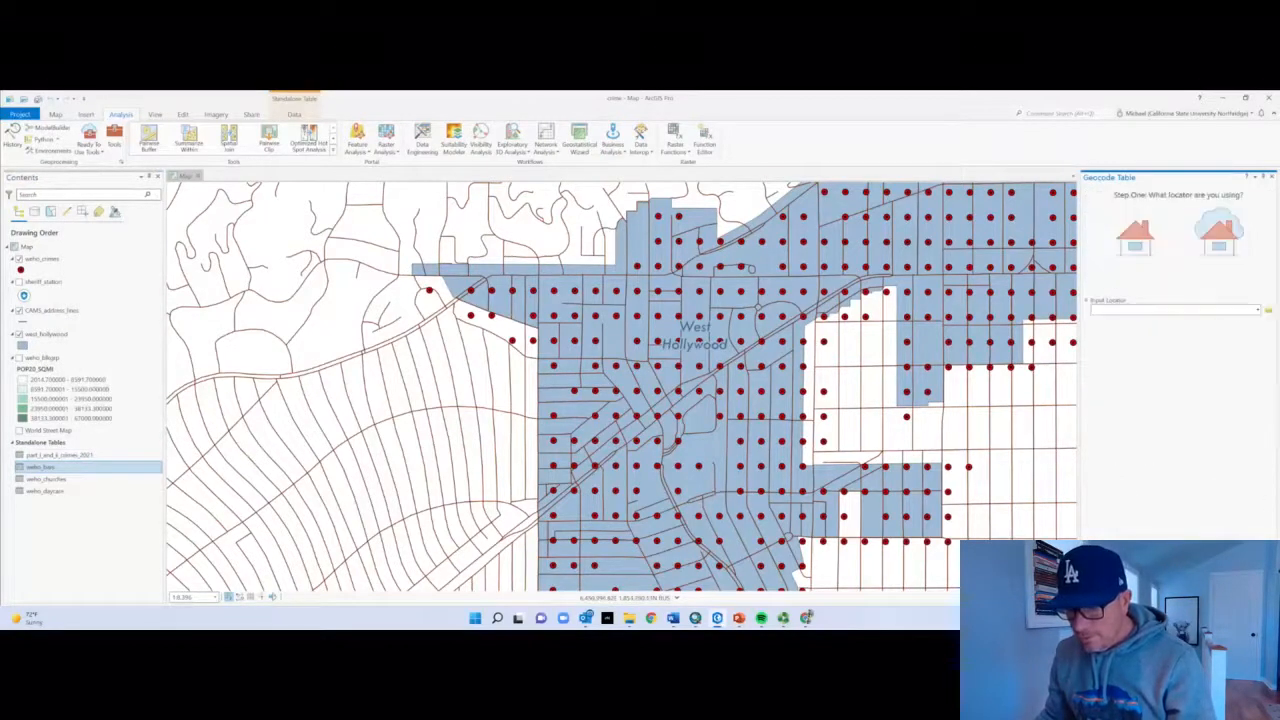
left_click(1258, 311)
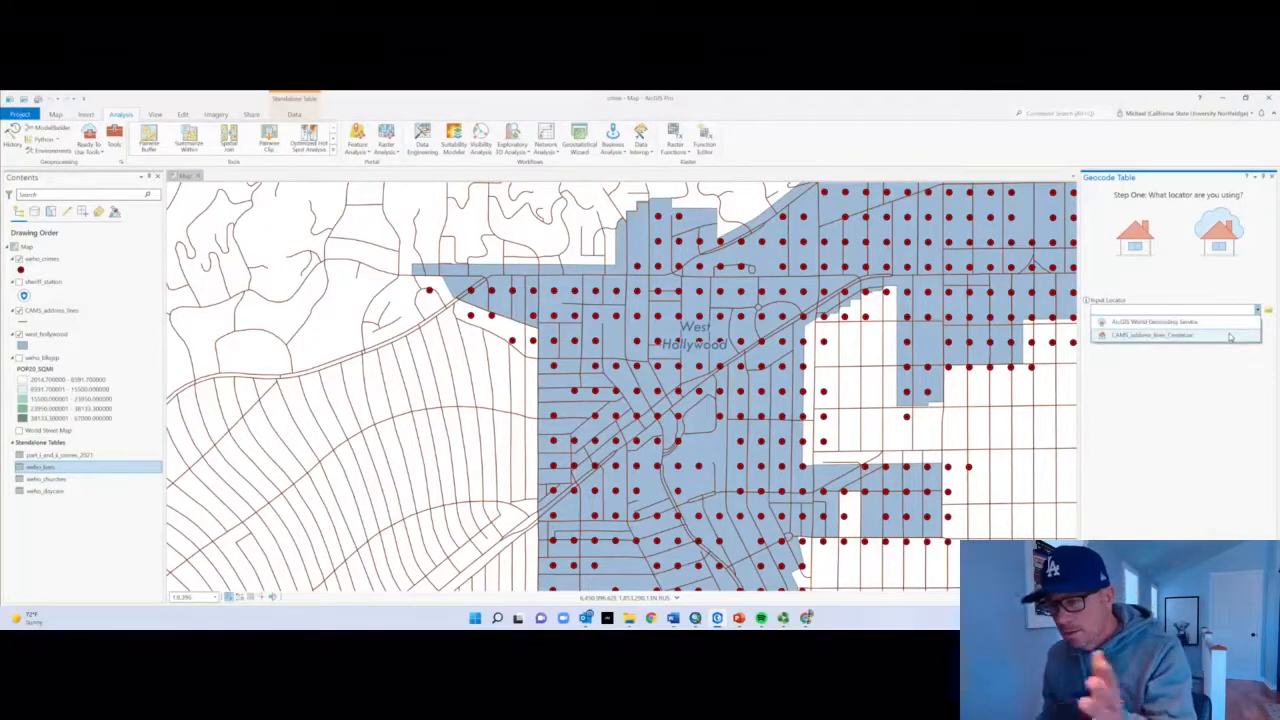
left_click(1230, 337)
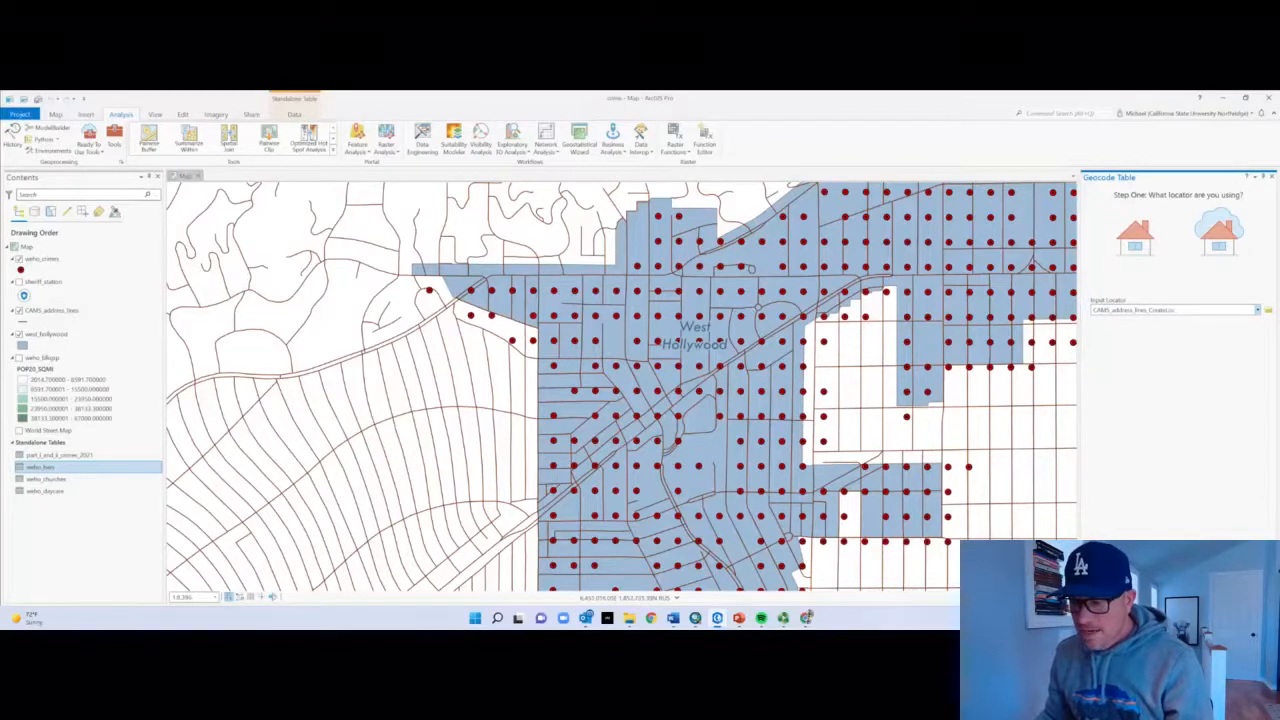
left_click(1250, 594)
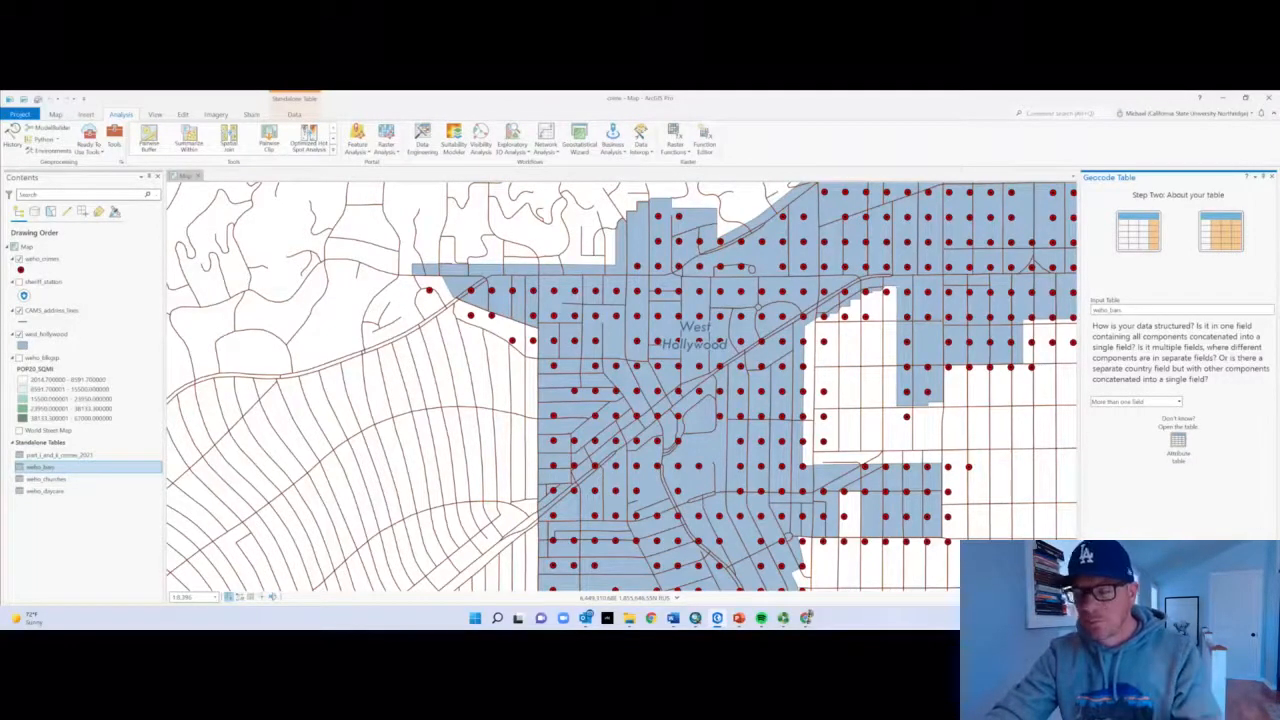
Accept the multiple-field address mapping and the weho_bars_Geocoded output, limit the category to Address, and finish the guided workflow
left_click(1247, 584)
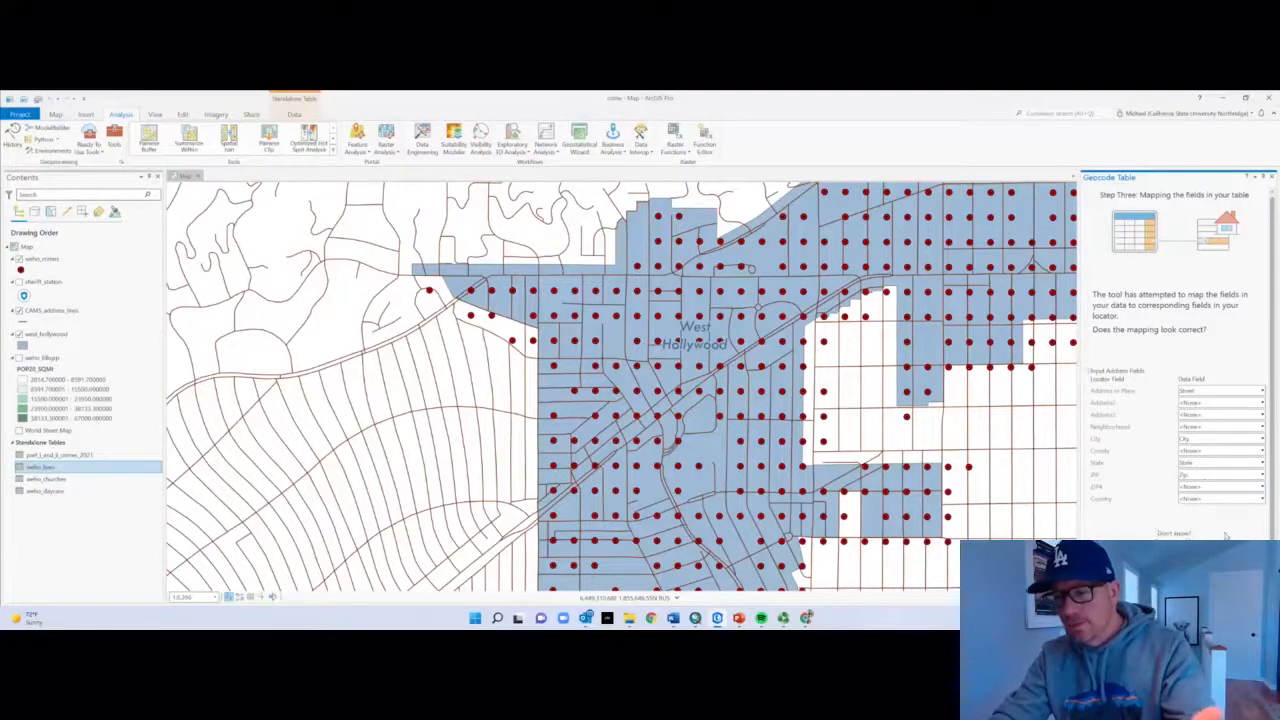
scroll(1273, 525, "down", 1)
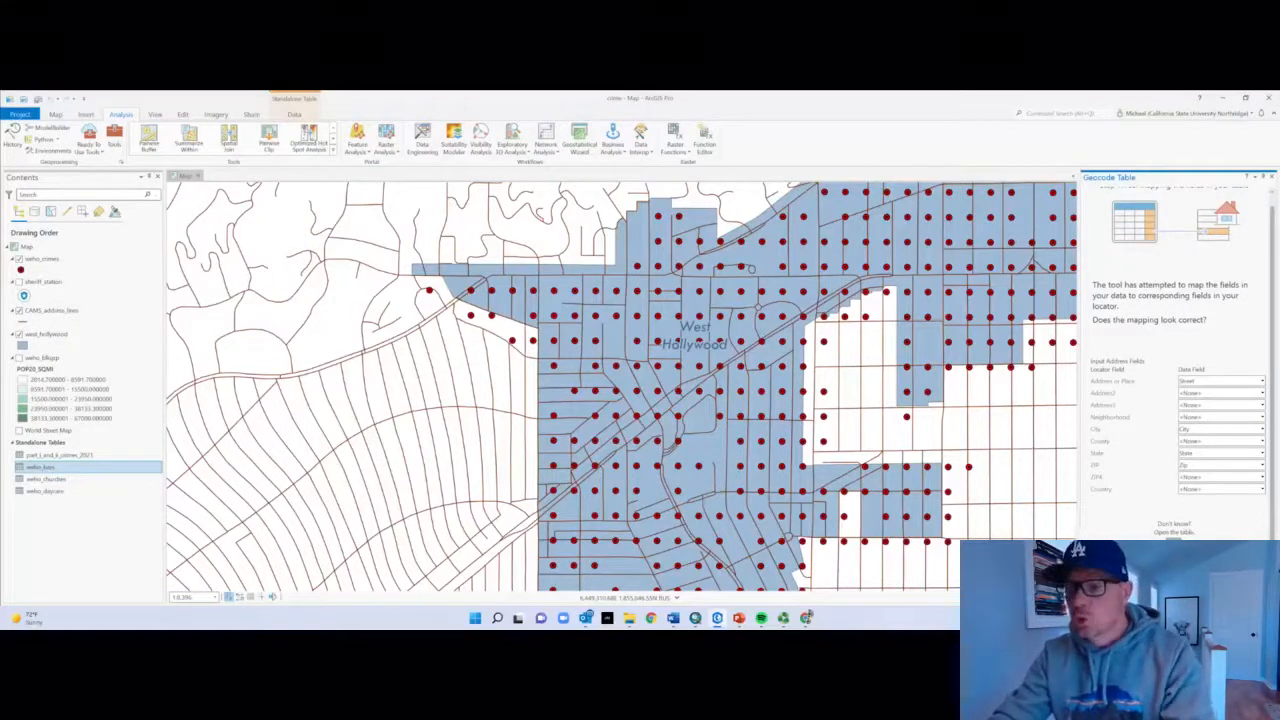
left_click(1246, 582)
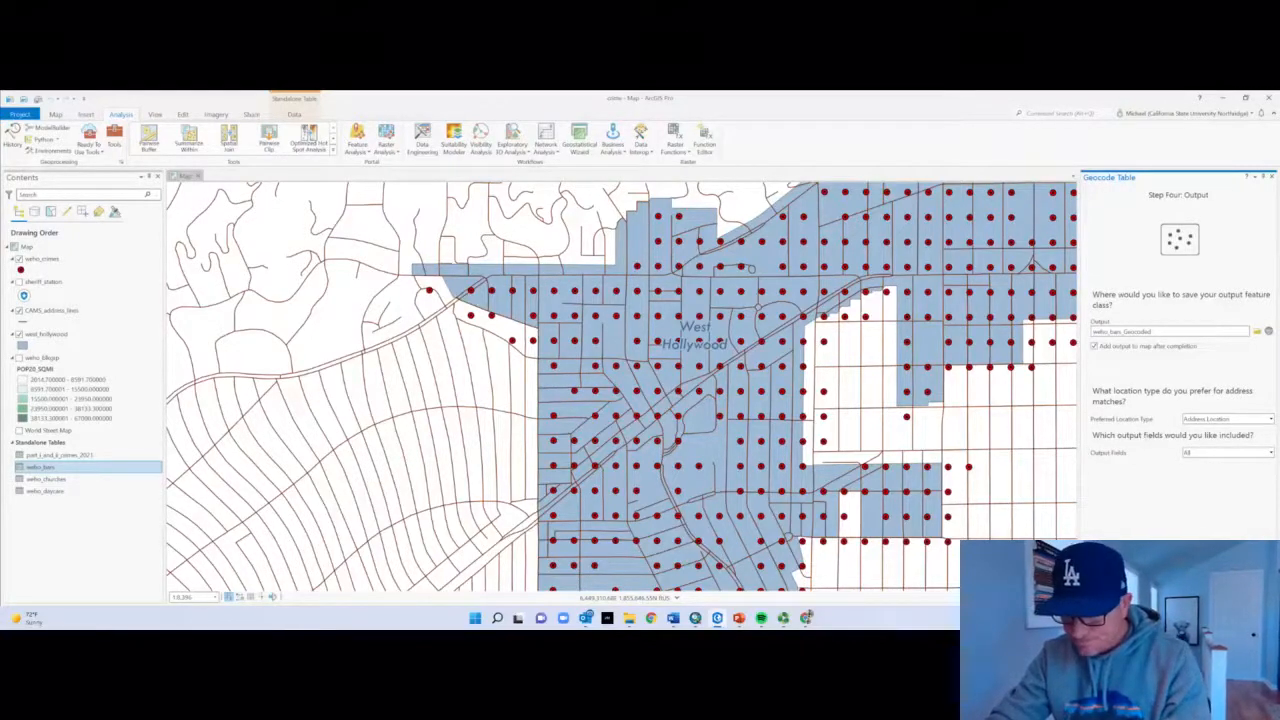
left_click(1250, 583)
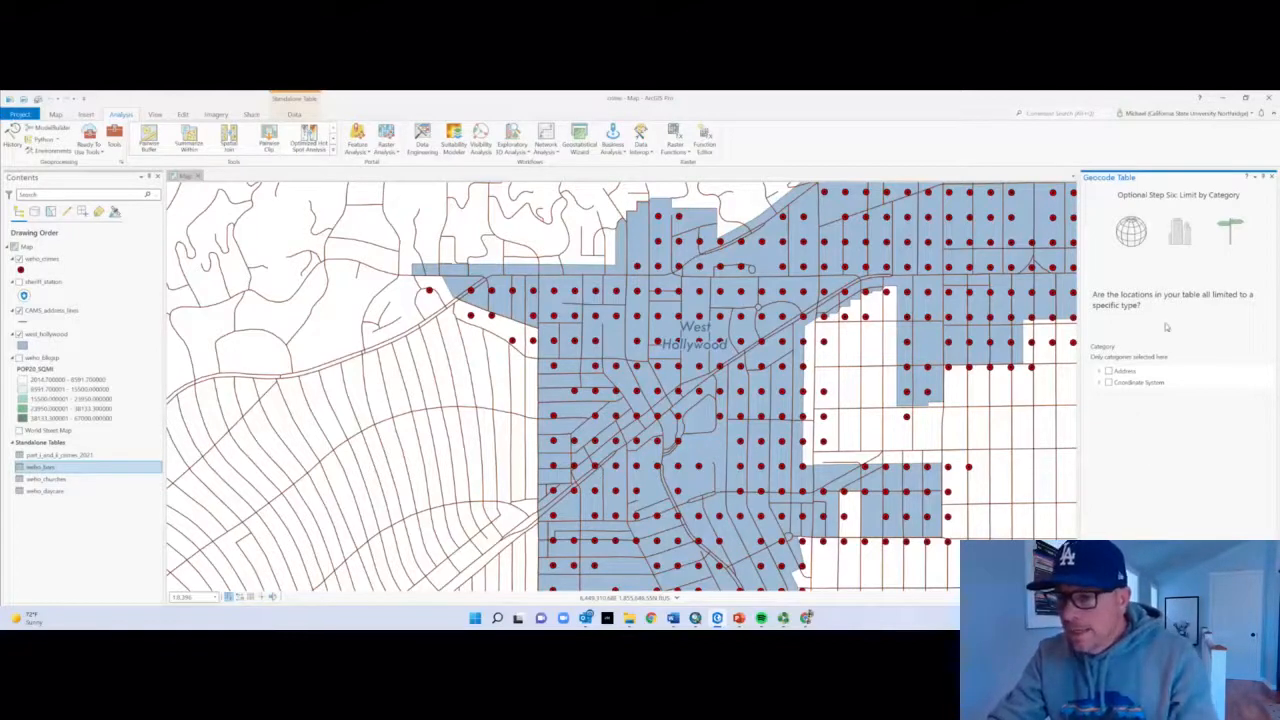
left_click(1108, 371)
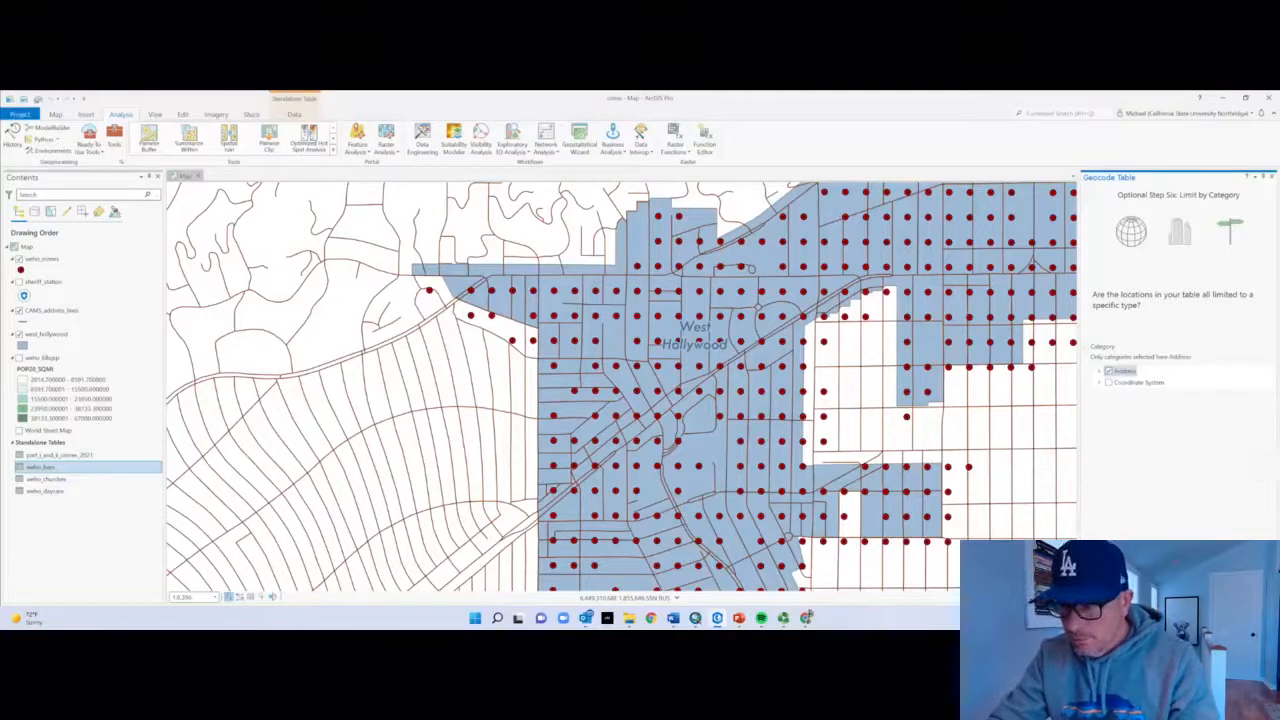
left_click(1247, 592)
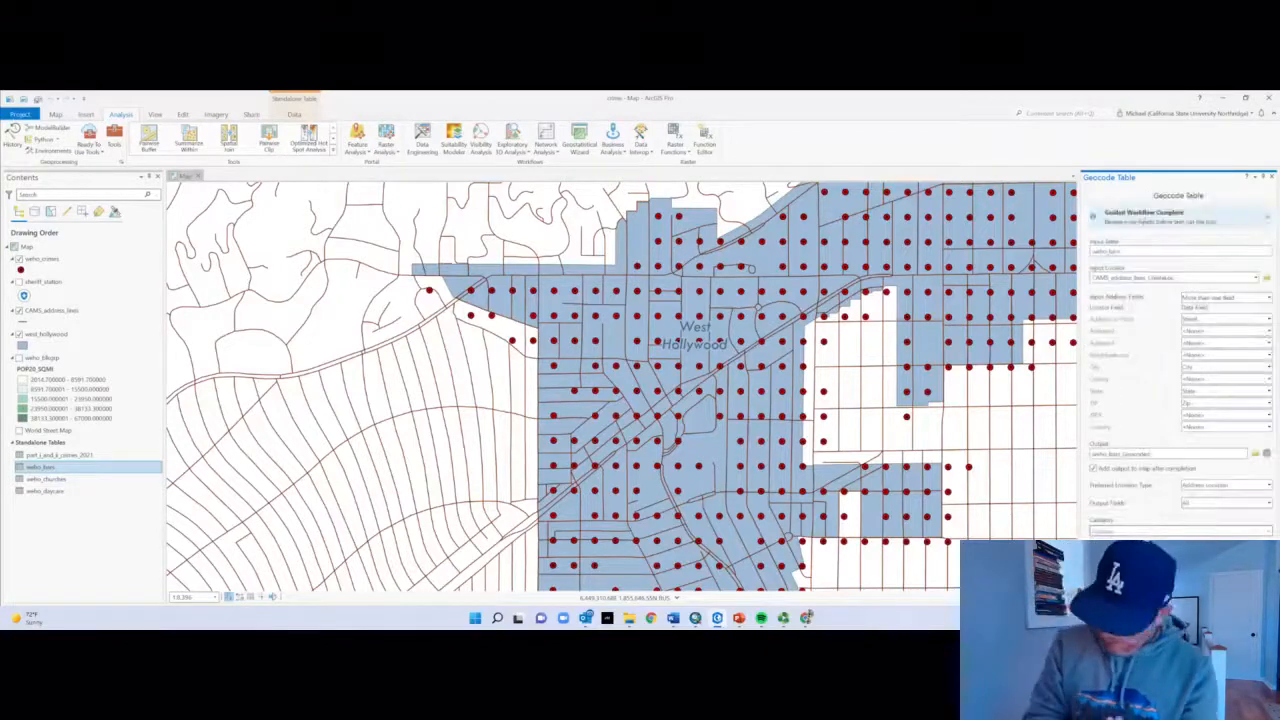
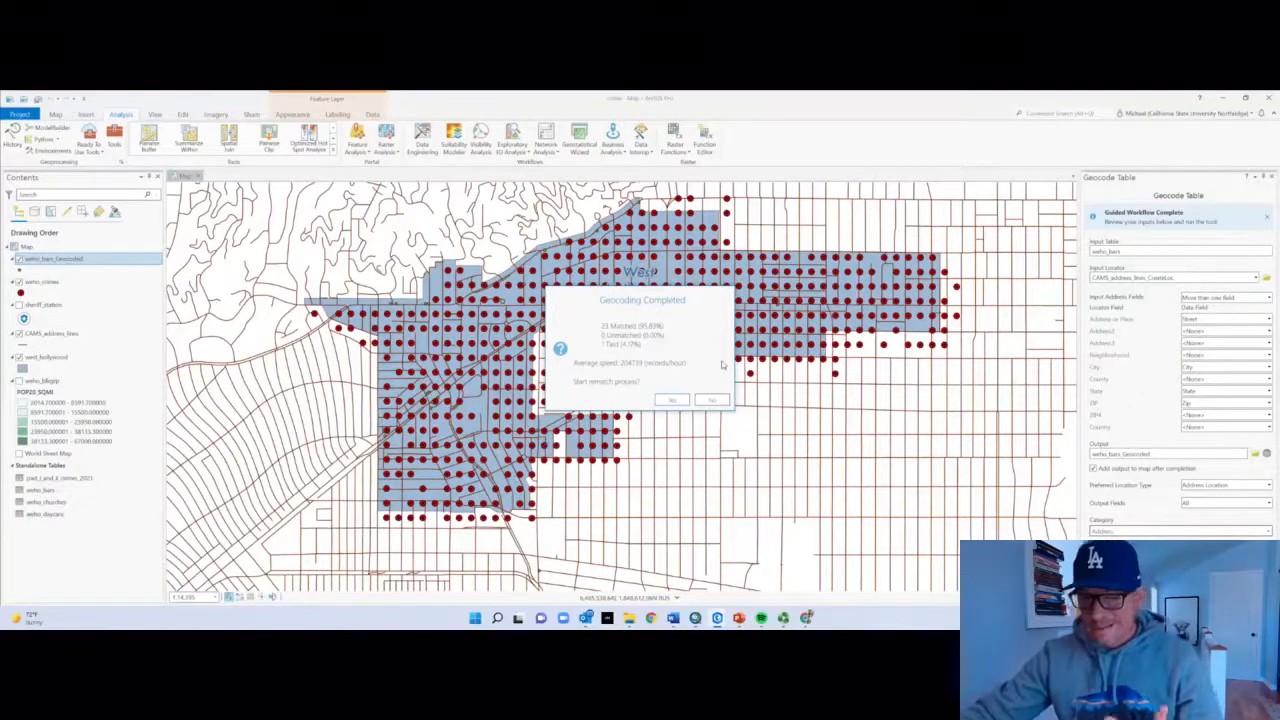
Start rematching weho_bars_Geocoded, show the World Street Map for reference, match the tied address to the N Cienega candidate, and close the geocoding panes
left_click(666, 403)
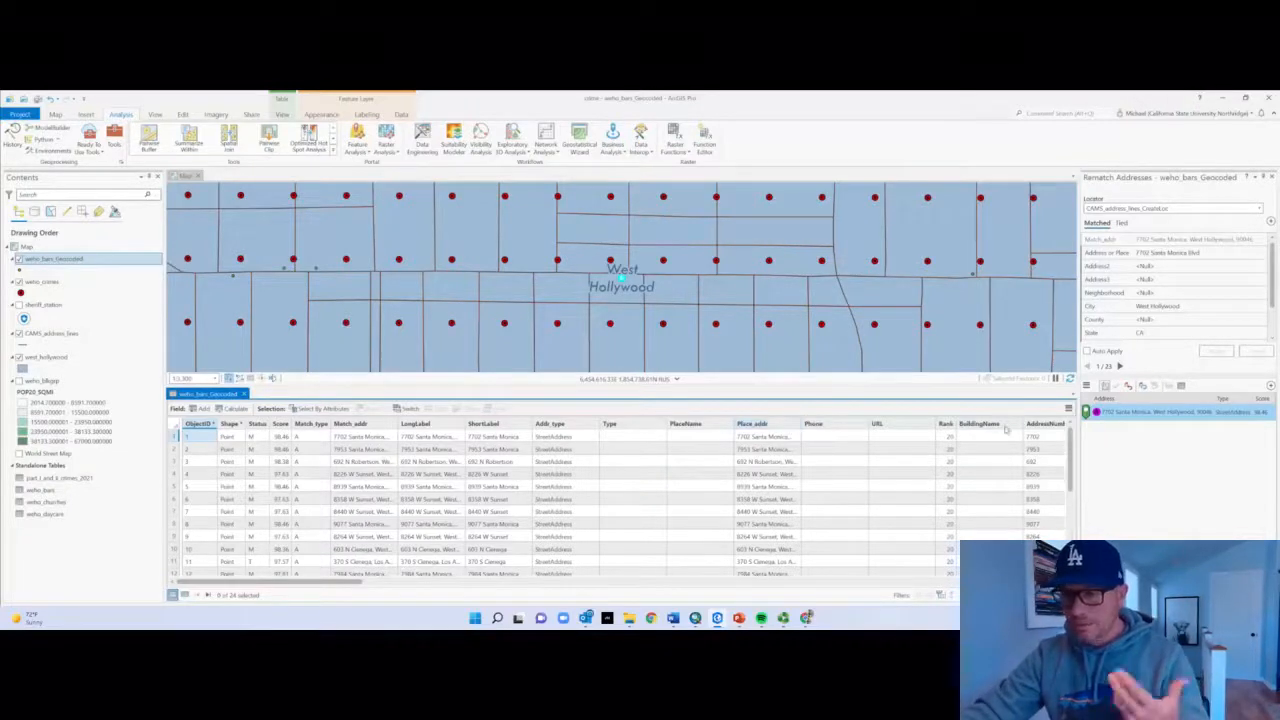
left_click(1122, 224)
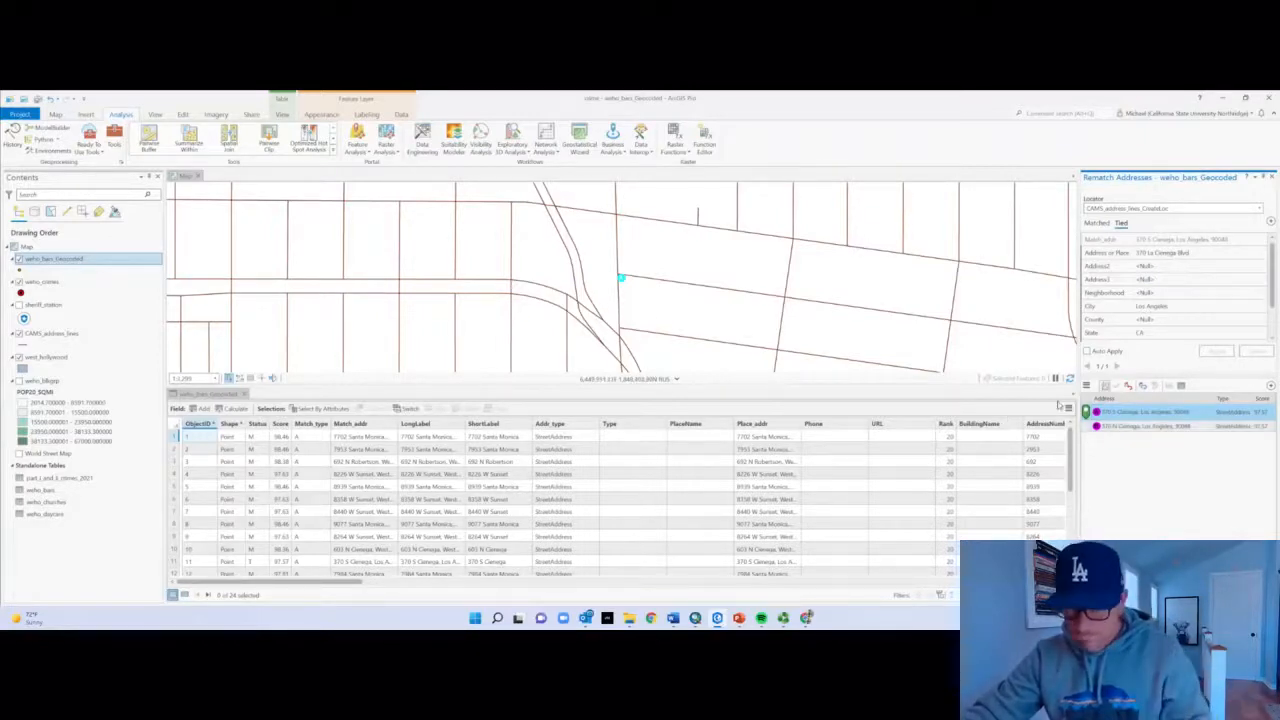
left_click(1129, 427)
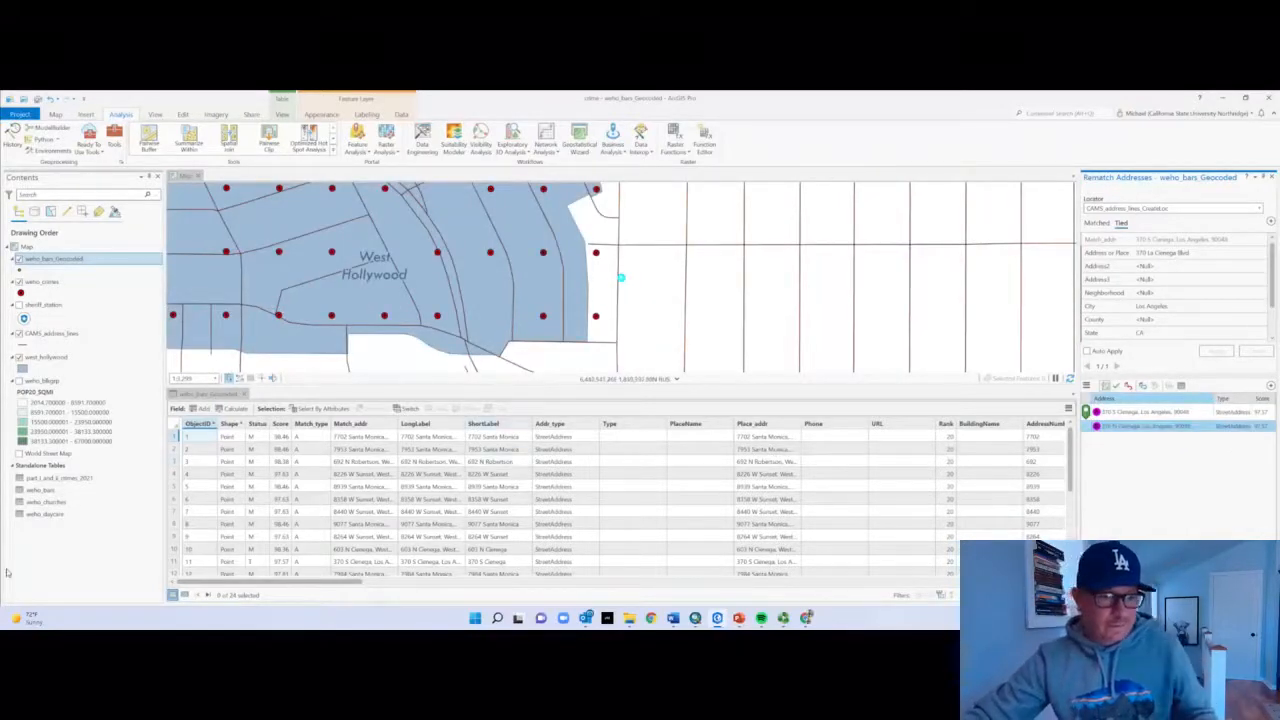
left_click(20, 454)
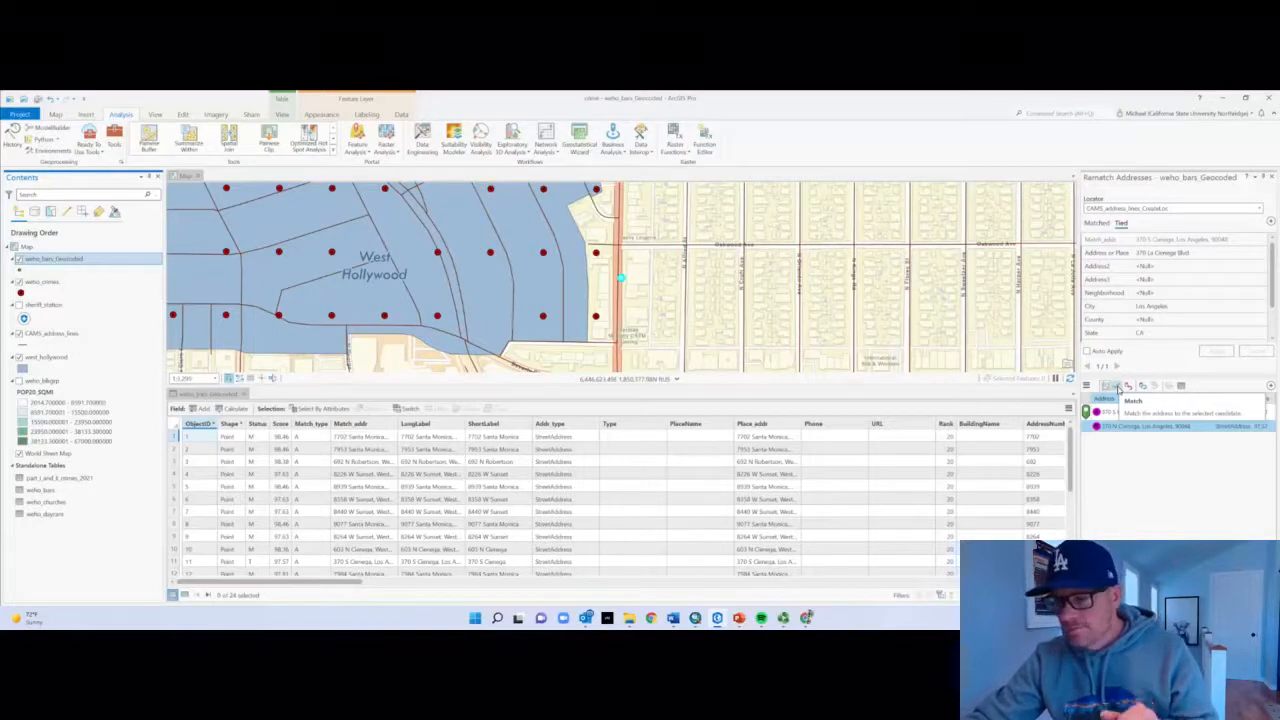
left_click(1110, 387)
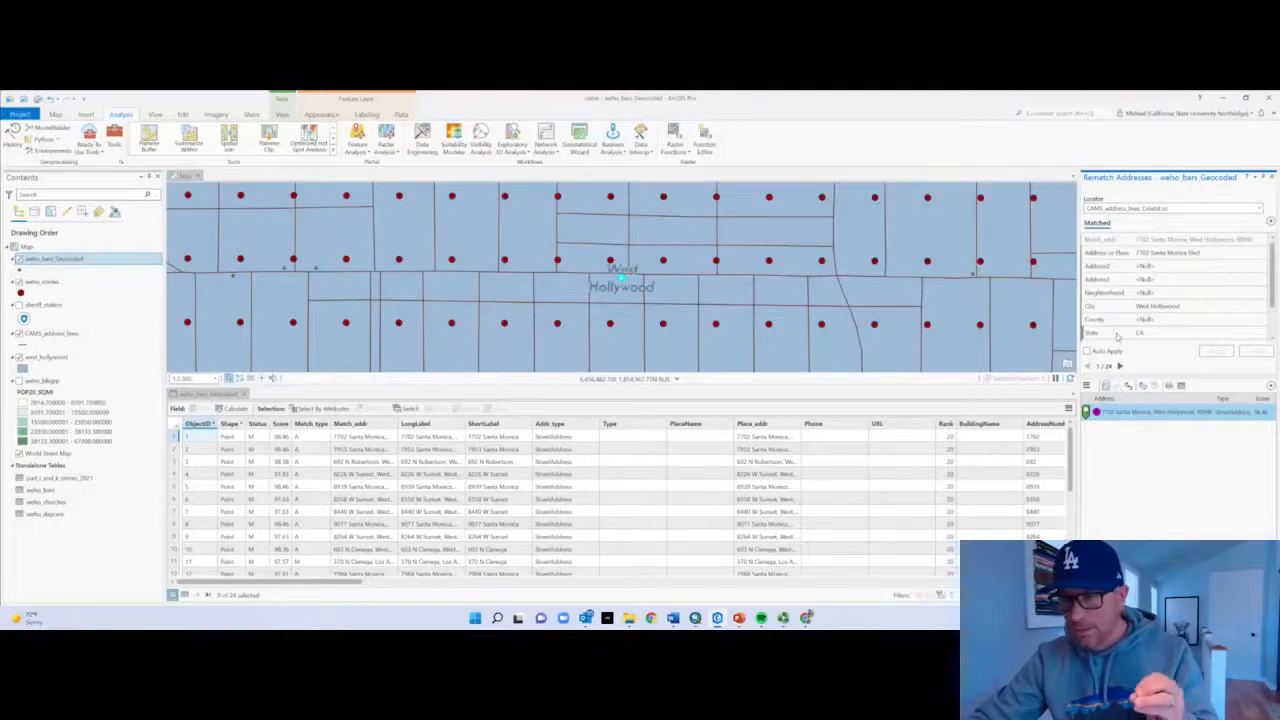
left_click(1272, 177)
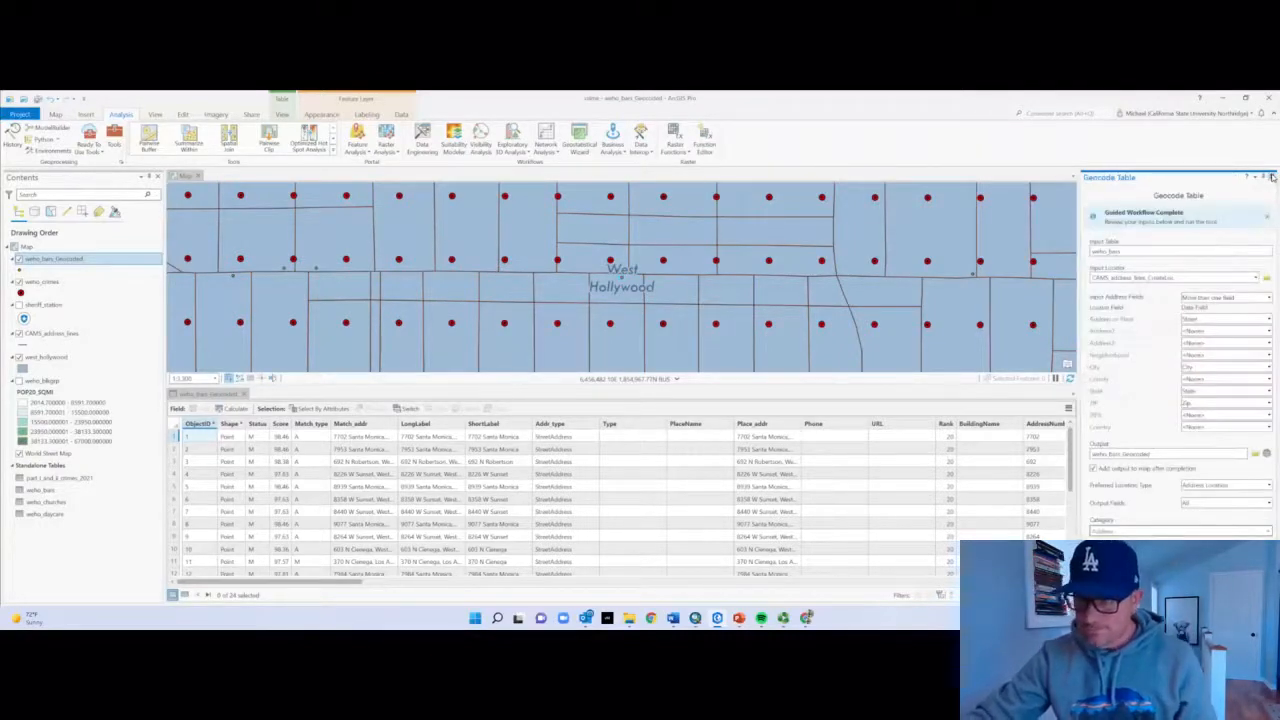
left_click(1272, 177)
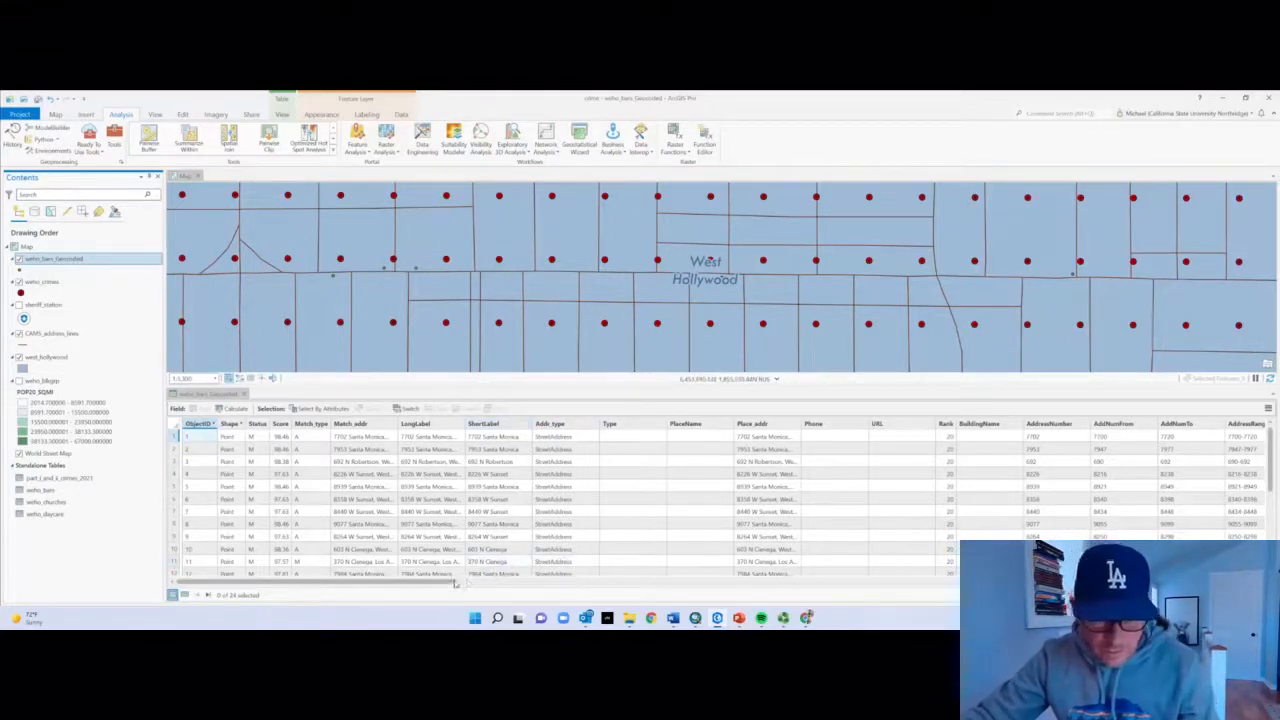
Examine the coordinate, address and bar name fields in the weho_bars_Geocoded attribute table, and close the table
left_click_drag(449, 584, 931, 568)
left_click_drag(1000, 582, 1160, 582)
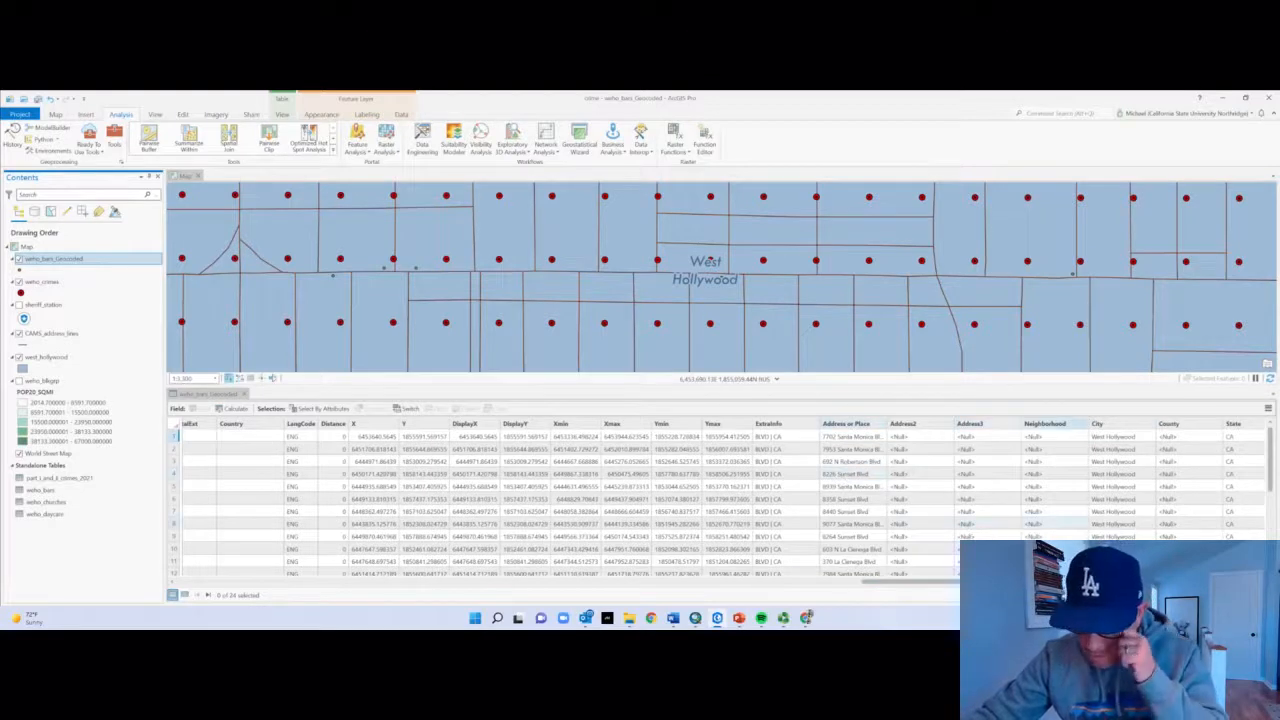
left_click_drag(1062, 582, 1162, 582)
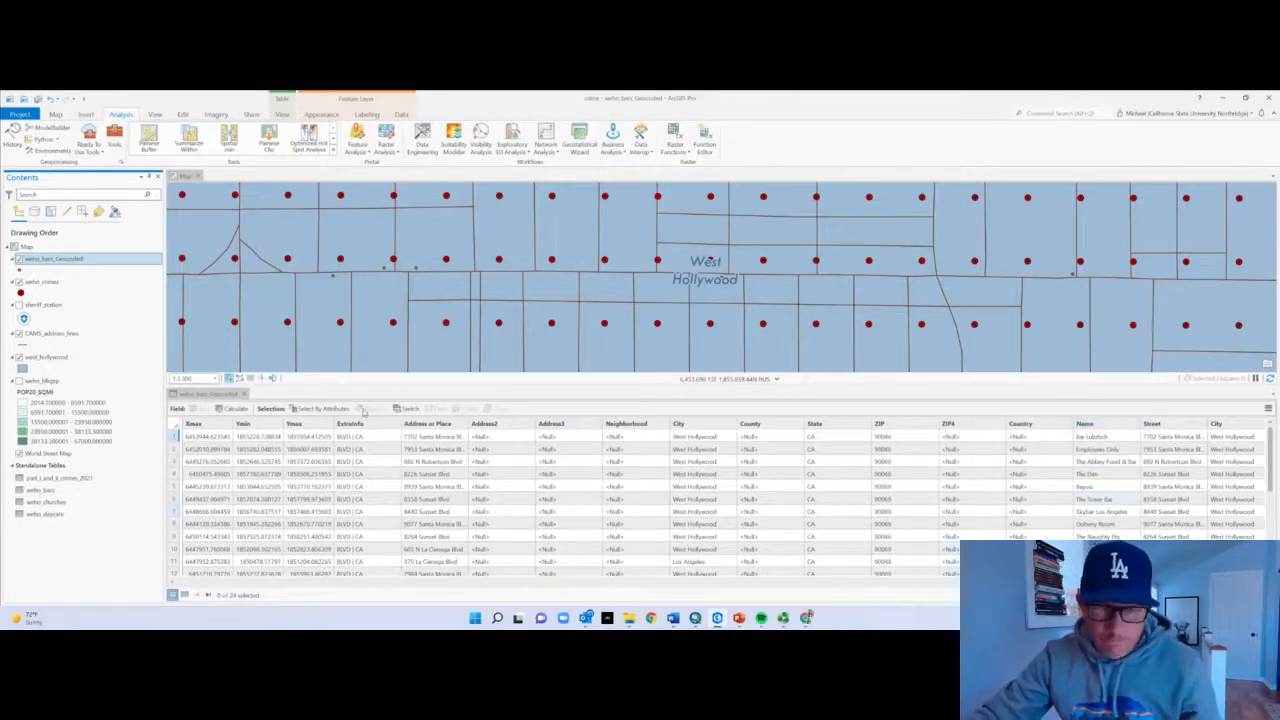
left_click(244, 394)
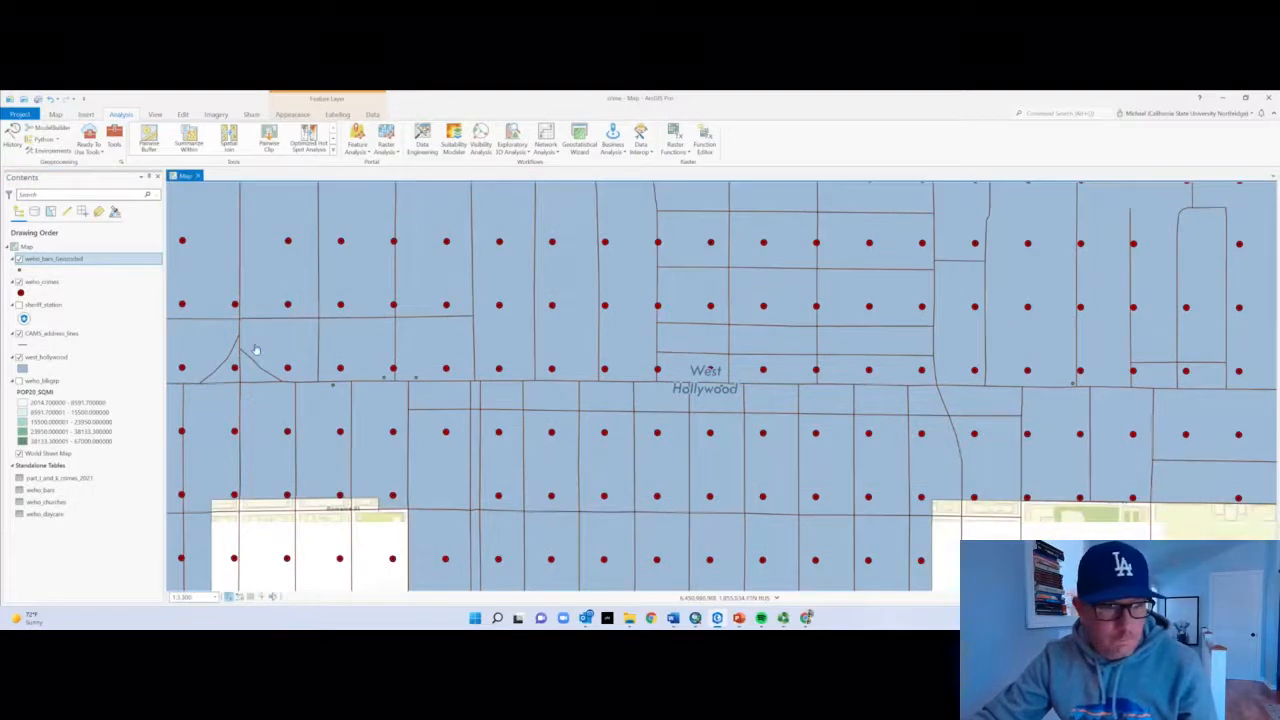
Hide the World Street Map basemap and search the point symbol gallery for "bar" for the weho_bars_Geocoded layer
left_click(19, 453)
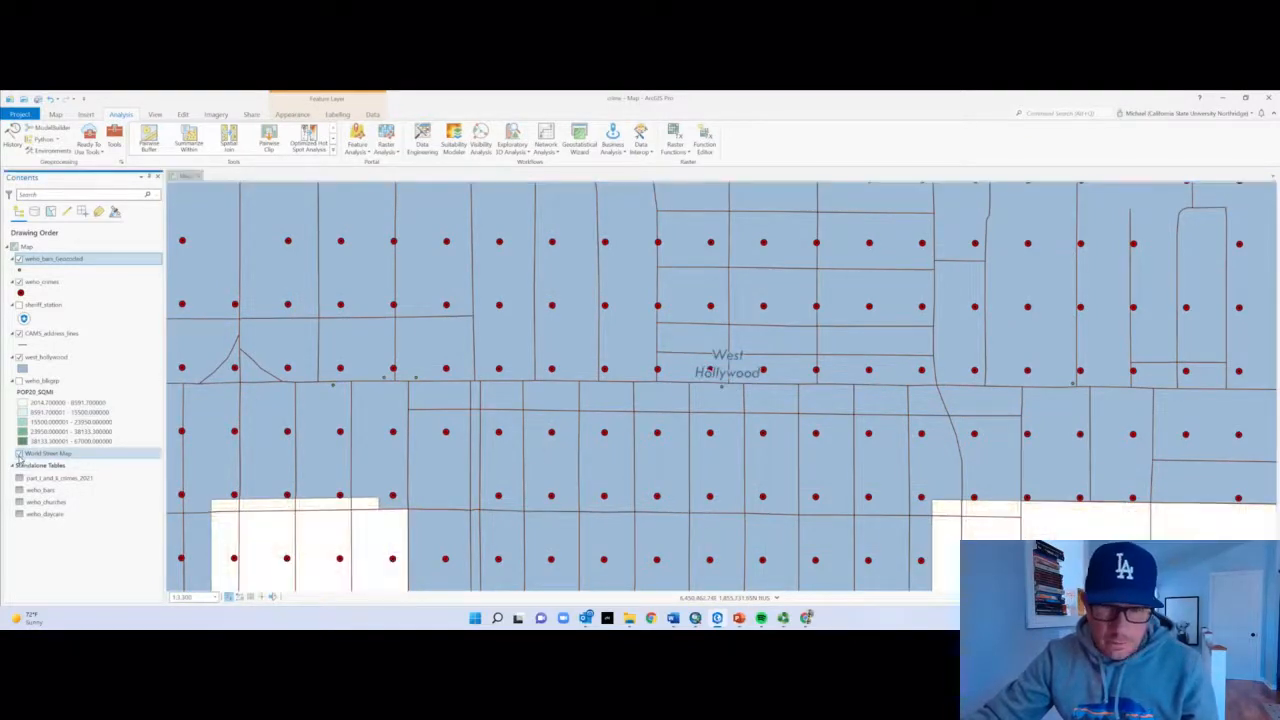
left_click(19, 270)
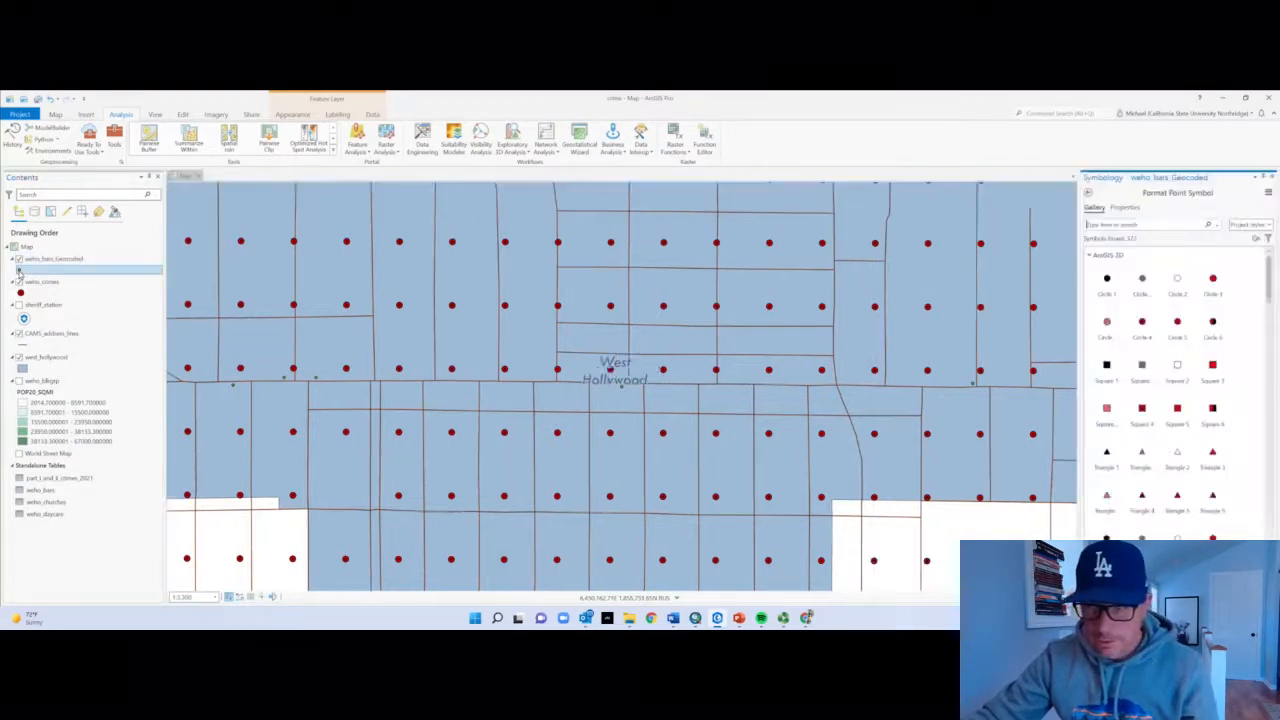
left_click(1088, 224)
type("bar")
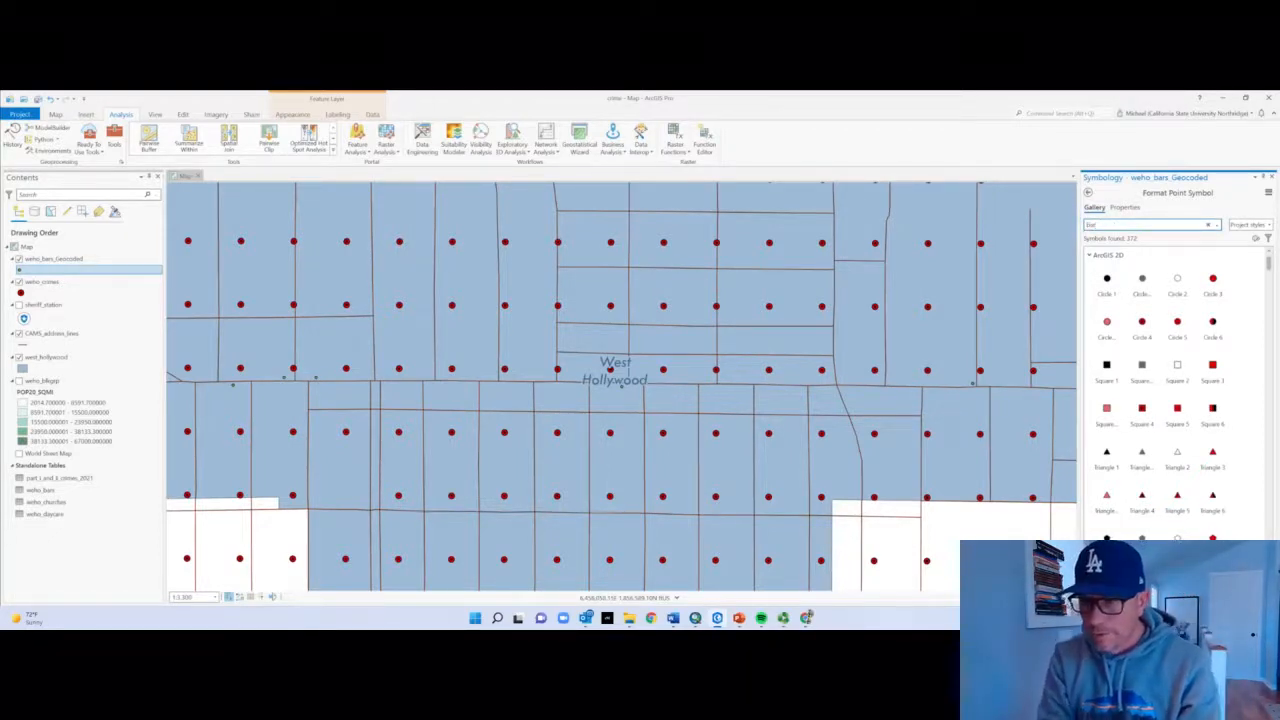
Search the symbol gallery for bar symbols and apply the first Bar symbol to the weho_bars_Geocoded layer
key("Return")
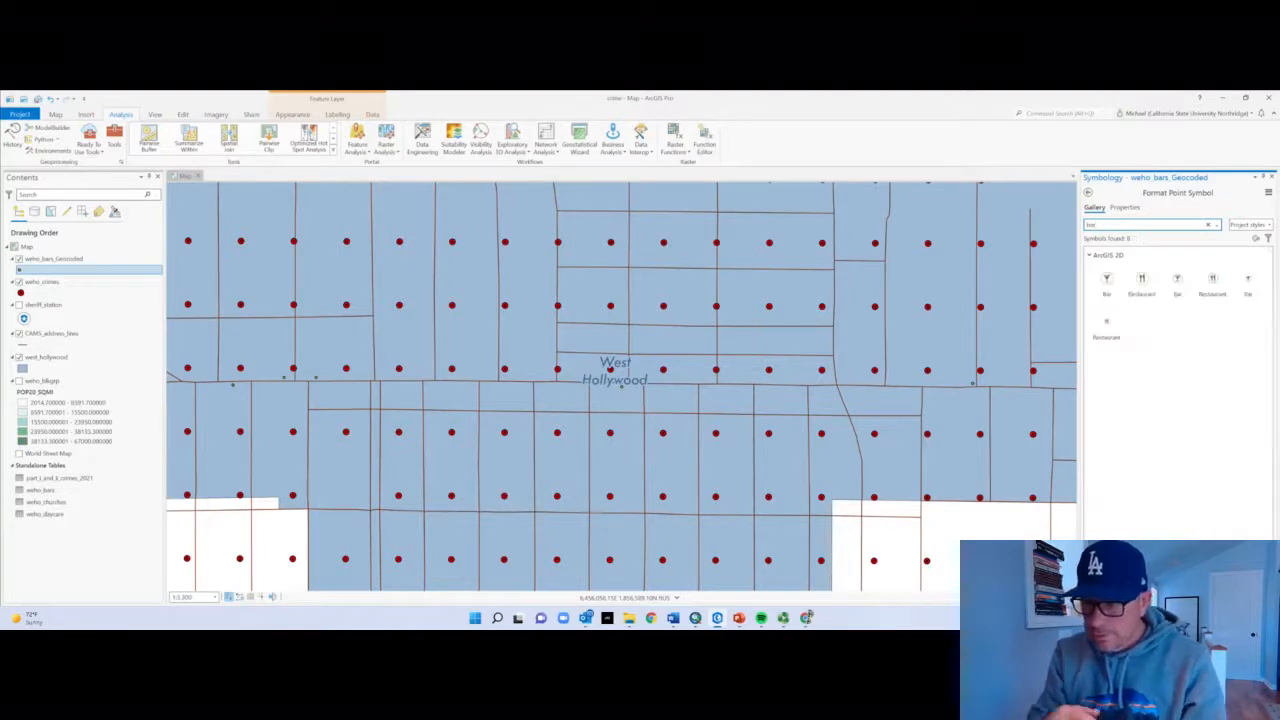
left_click(1107, 280)
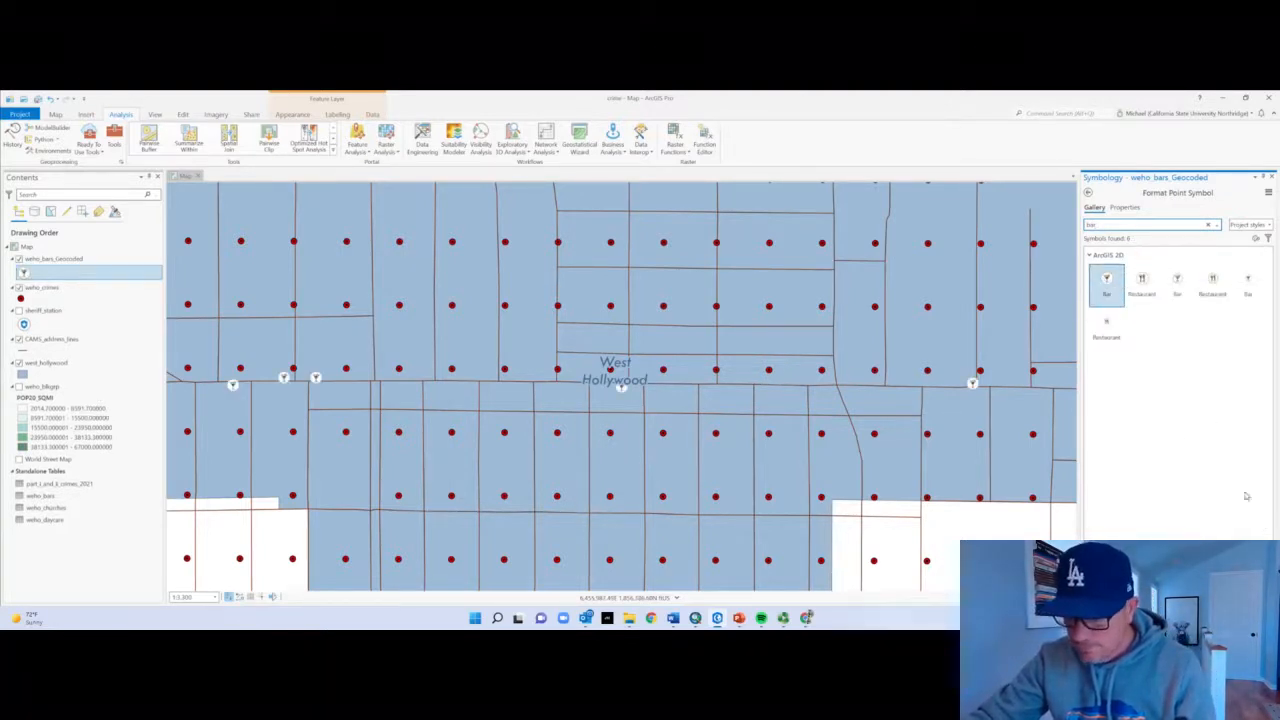
left_click(1271, 177)
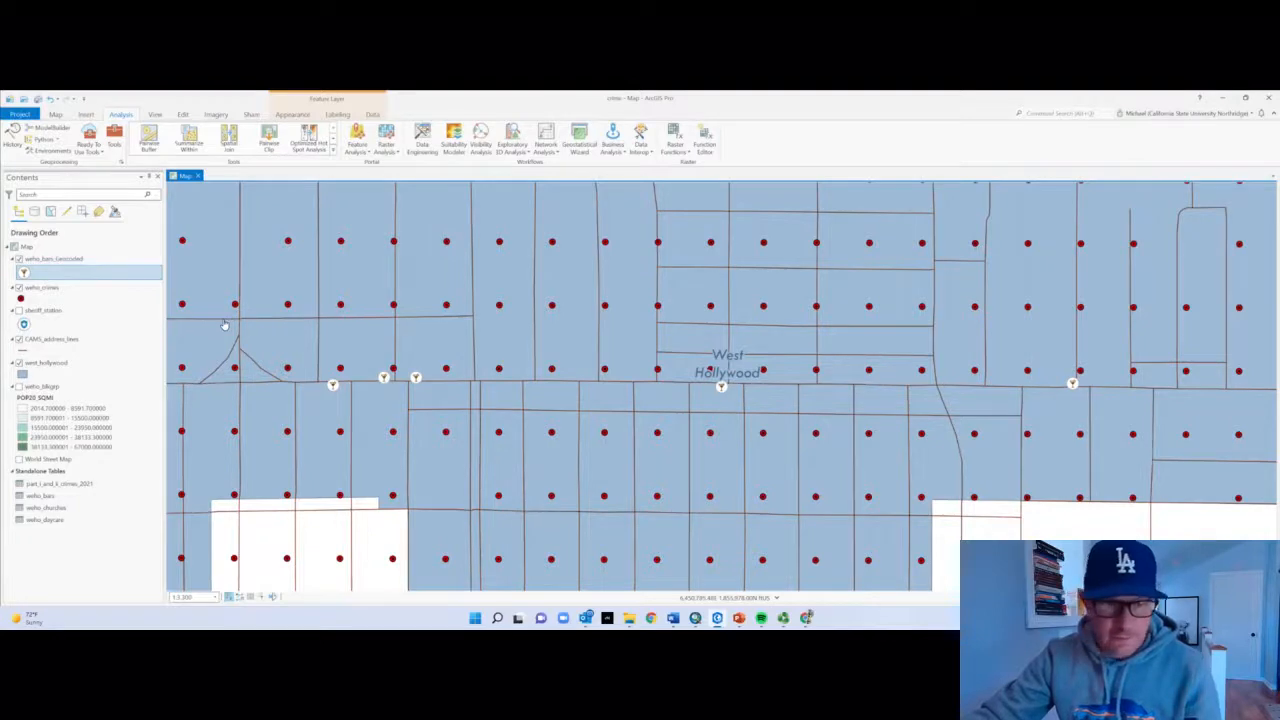
Save the project and hide the CAMS_address_lines layer
scroll(224, 325, "down", 4)
scroll(224, 325, "up", 2)
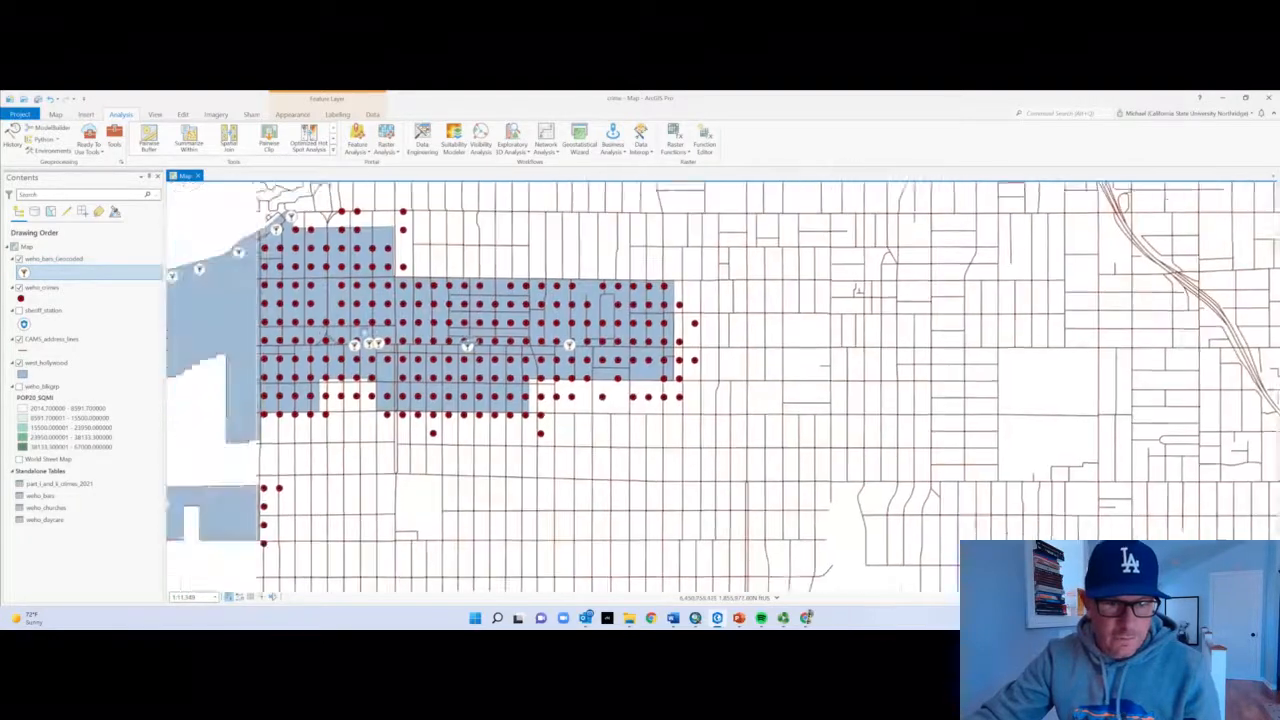
left_click_drag(327, 335, 688, 315)
left_click_drag(331, 450, 348, 420)
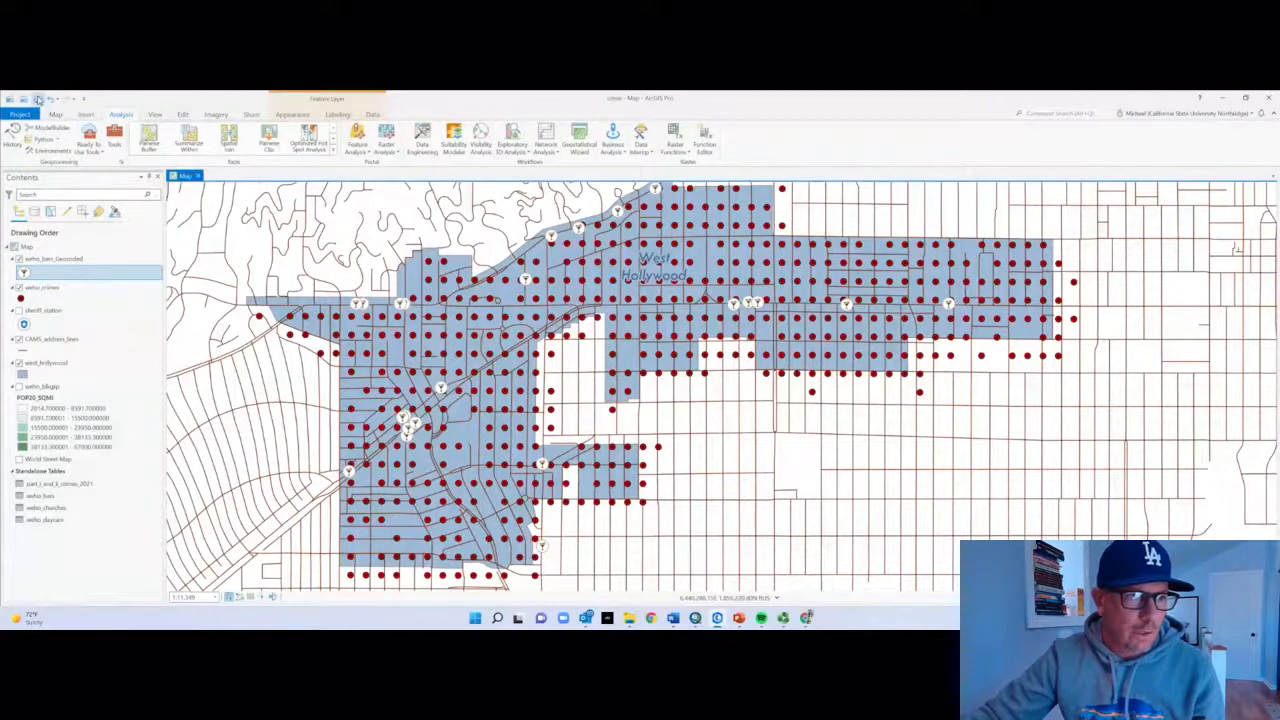
left_click(39, 100)
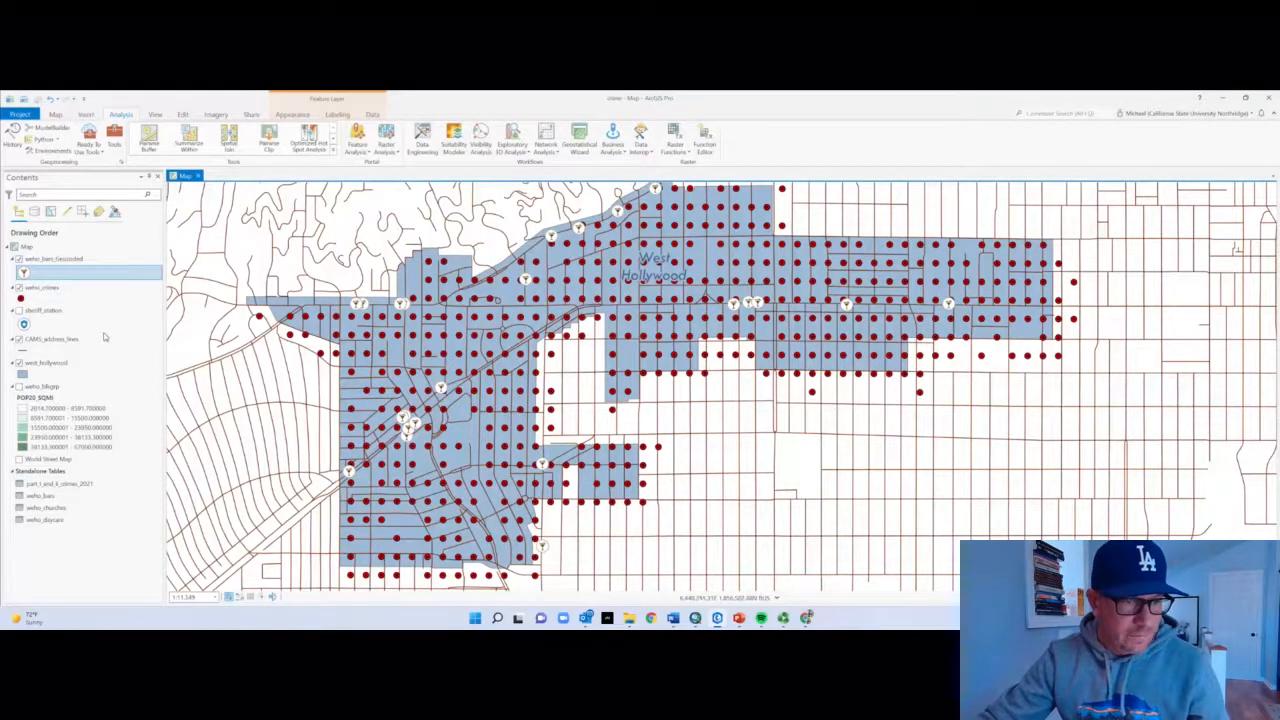
left_click(19, 341)
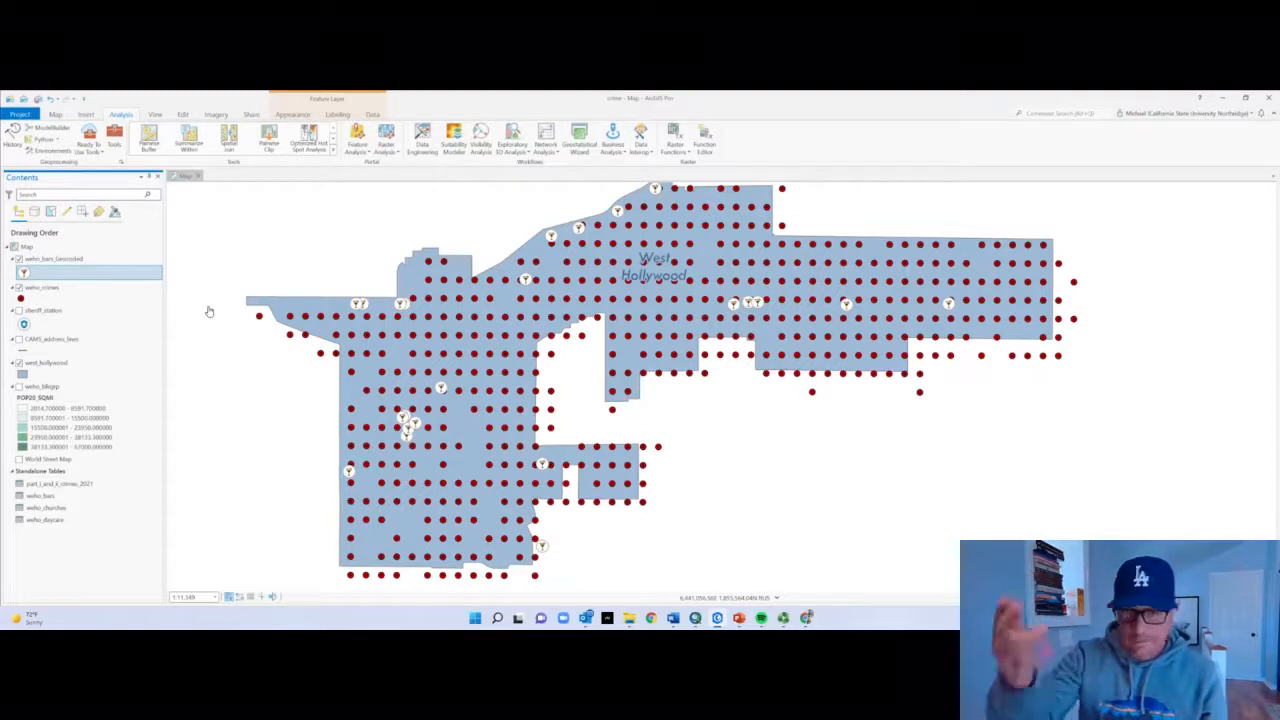
Find and open the Buffer geoprocessing tool and set weho_bars_Geocoded as its input features
left_click(115, 140)
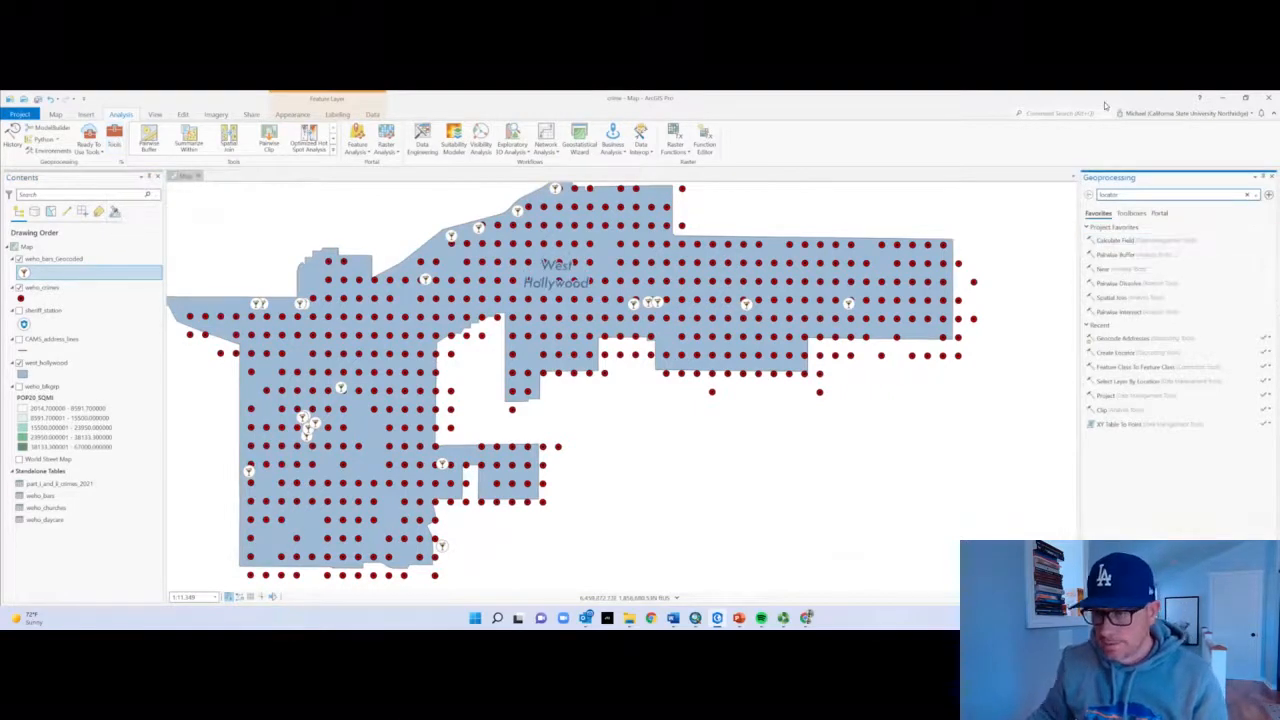
double_click(1127, 195)
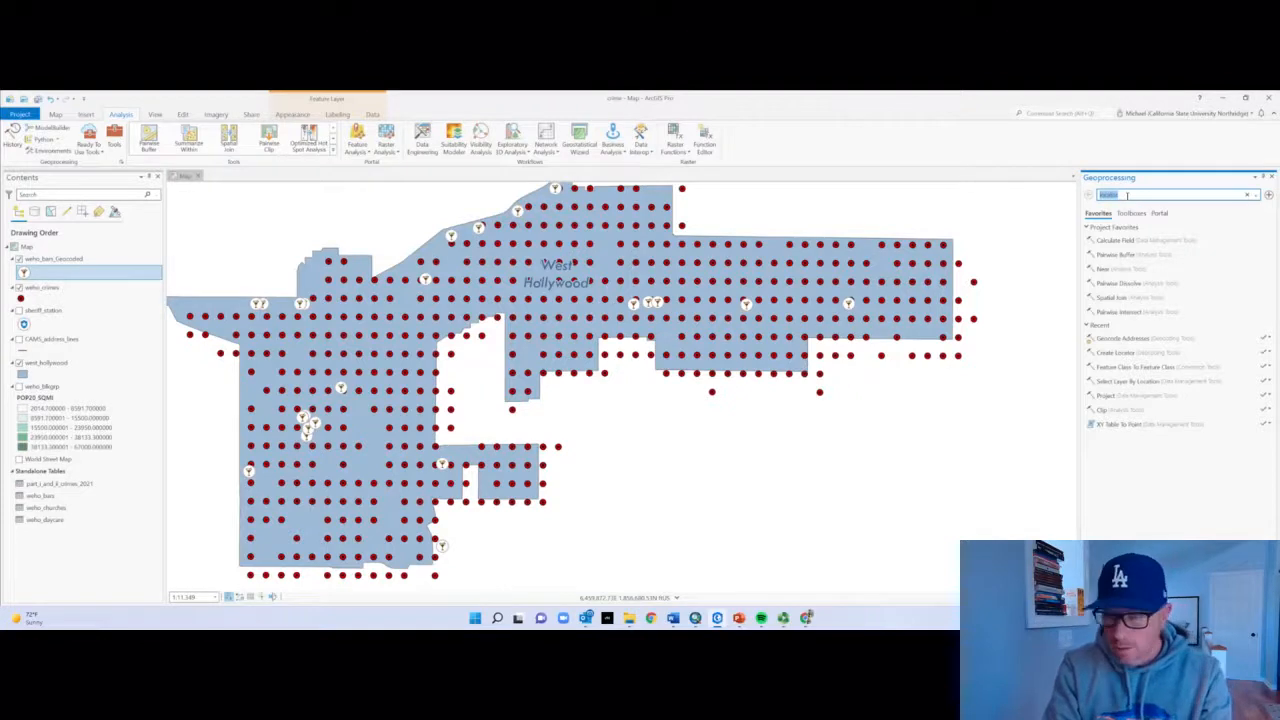
type("buffe")
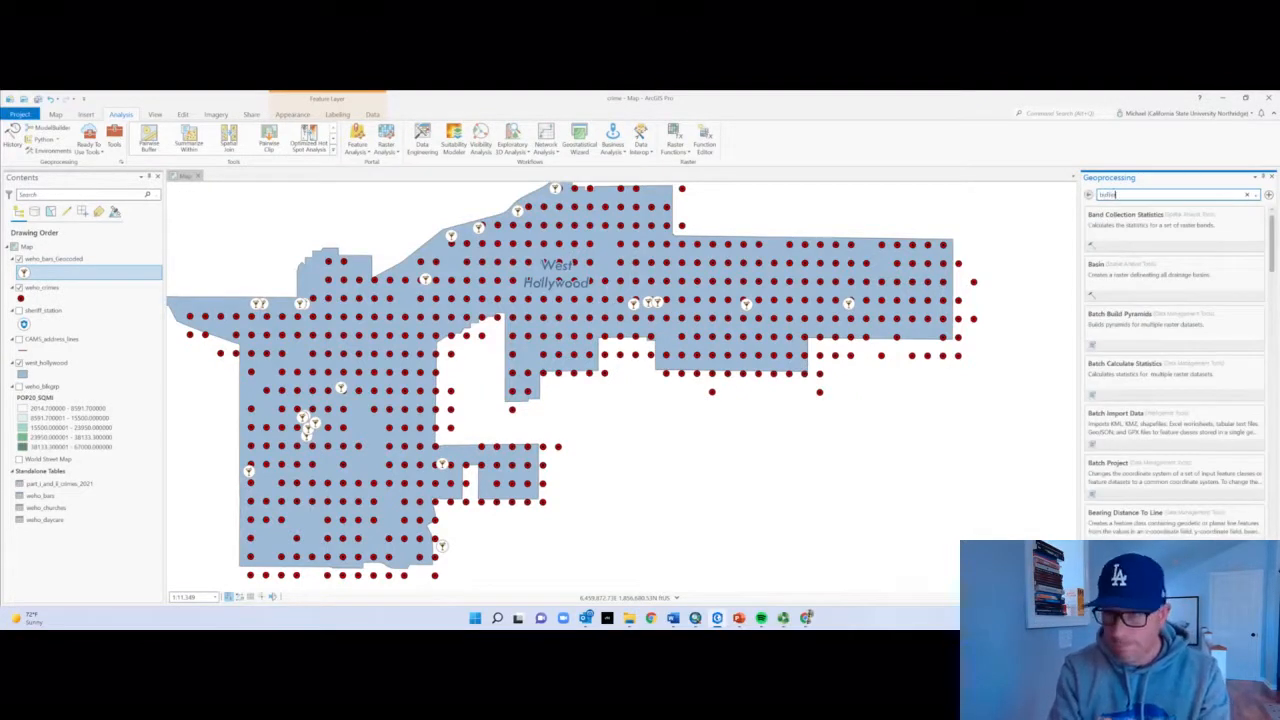
type("r")
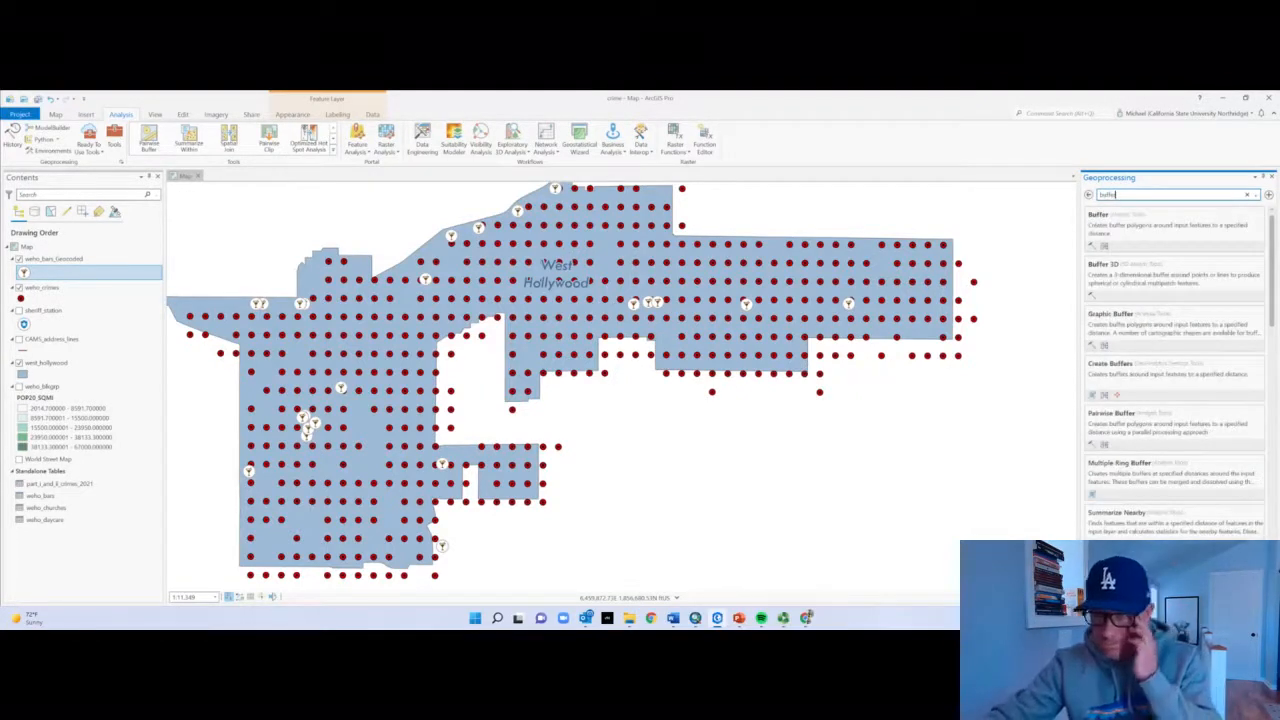
left_click(1147, 236)
left_click(1179, 287)
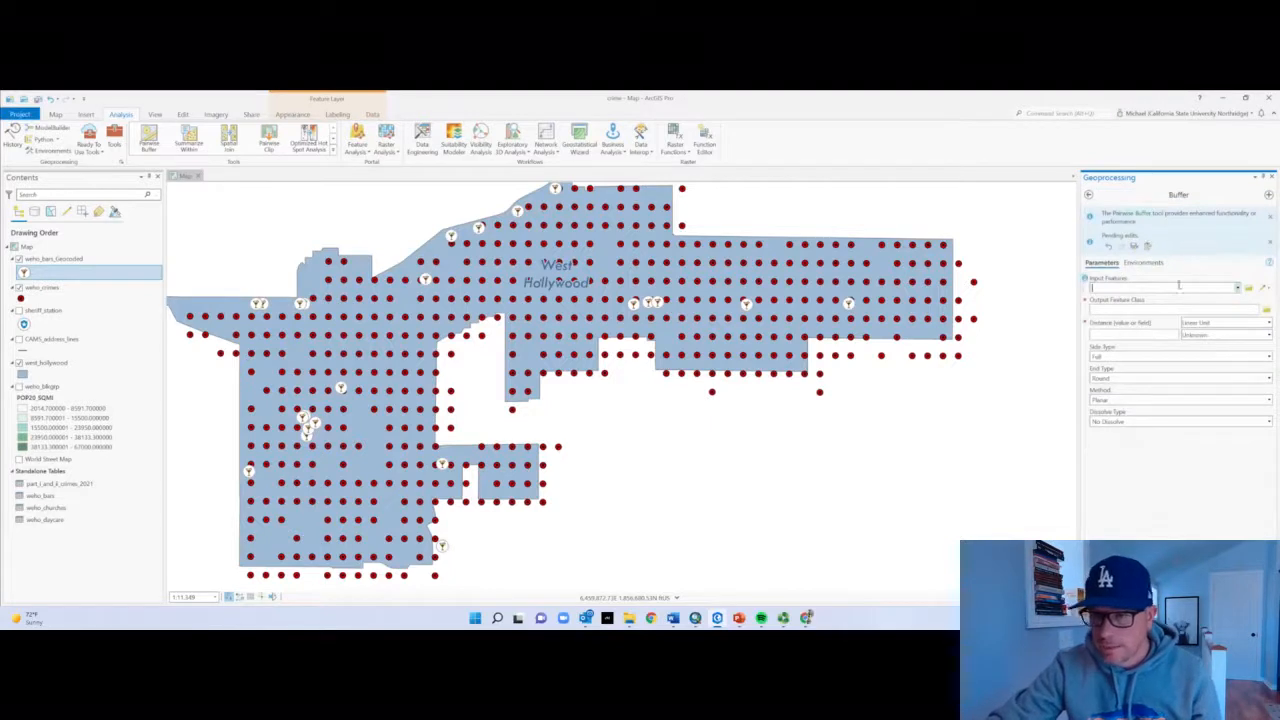
left_click(1238, 288)
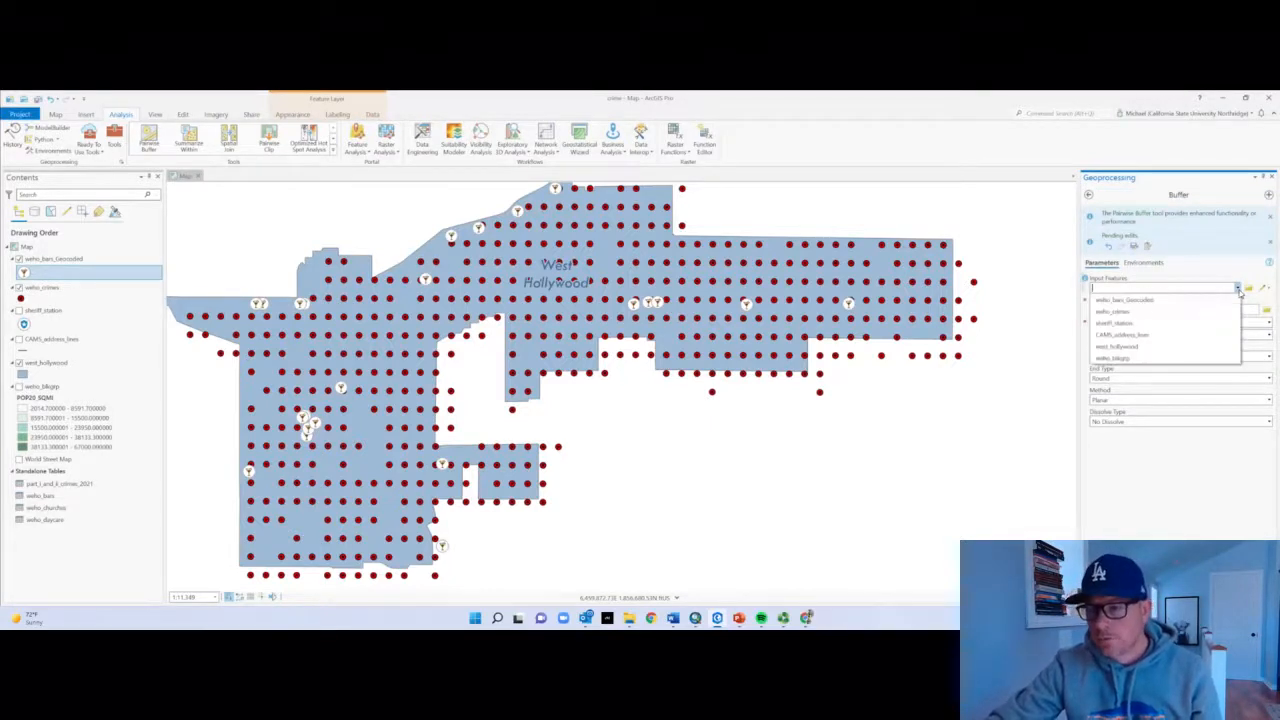
left_click(1193, 302)
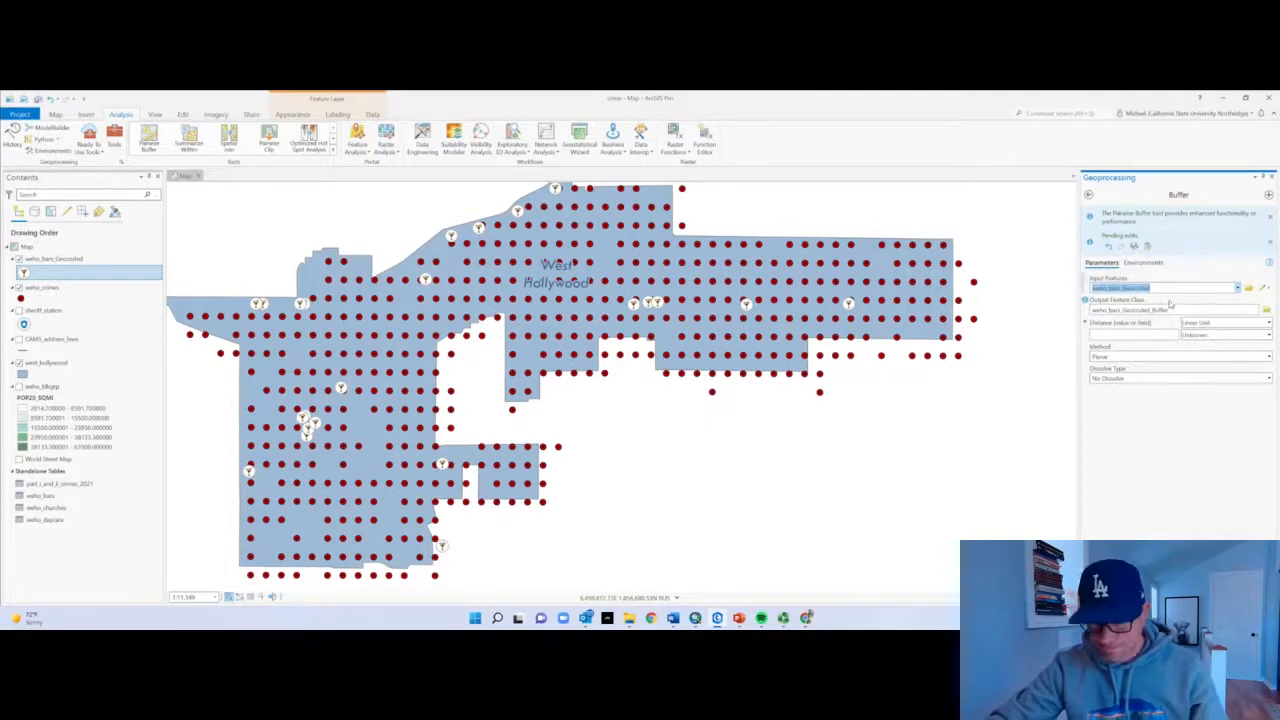
Name the buffer output weho_bars_Geocoded_500ft_Buffer, set the distance to 500 feet, and run the tool
left_click(1155, 310)
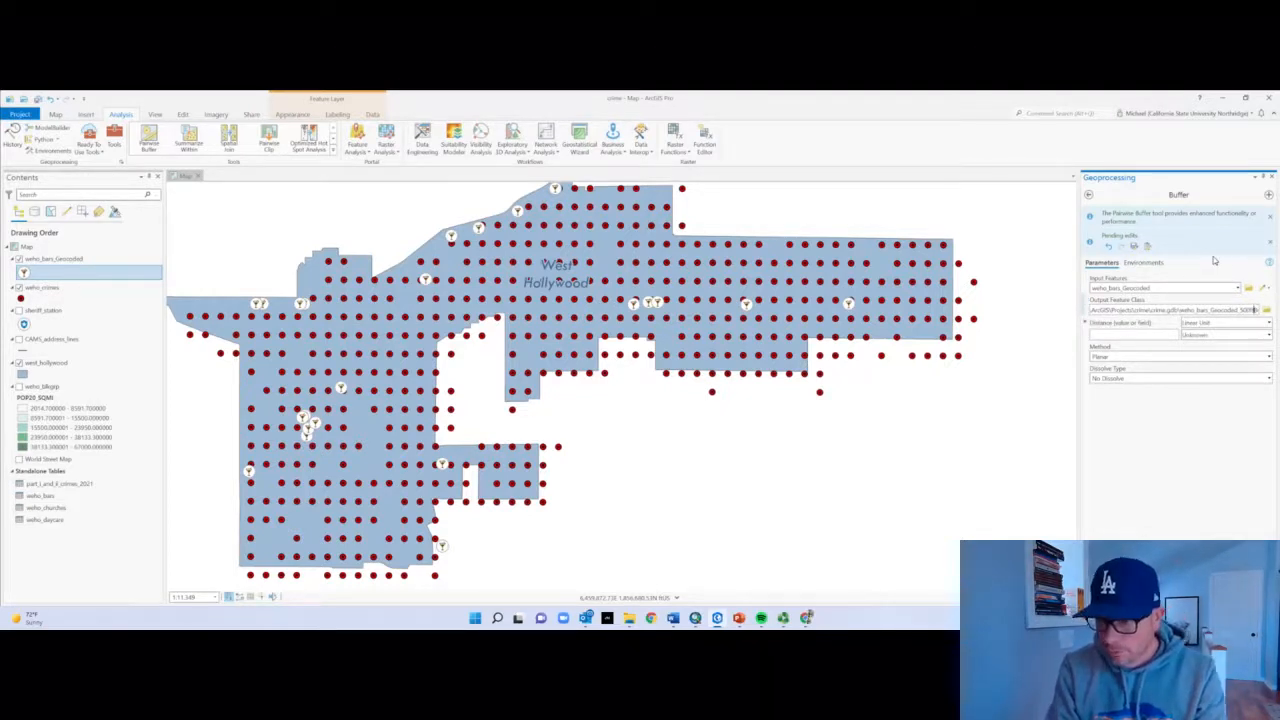
type("500ft_")
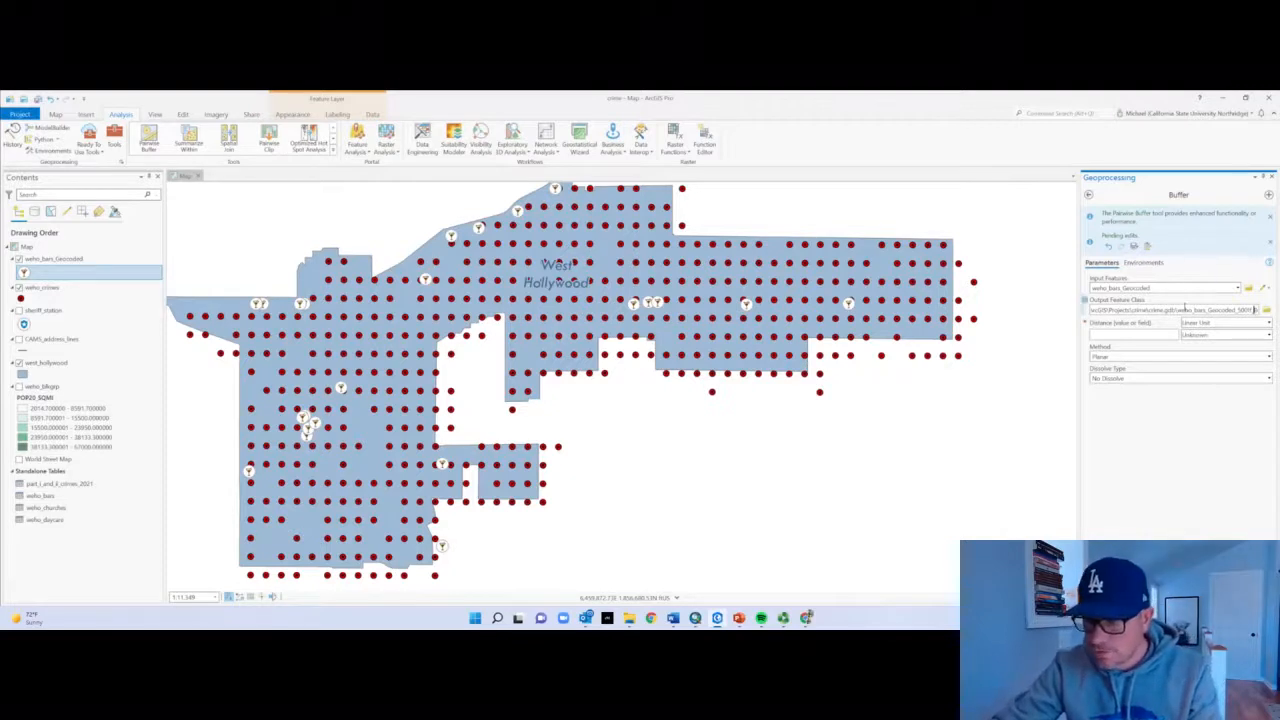
left_click(1175, 334)
type("500")
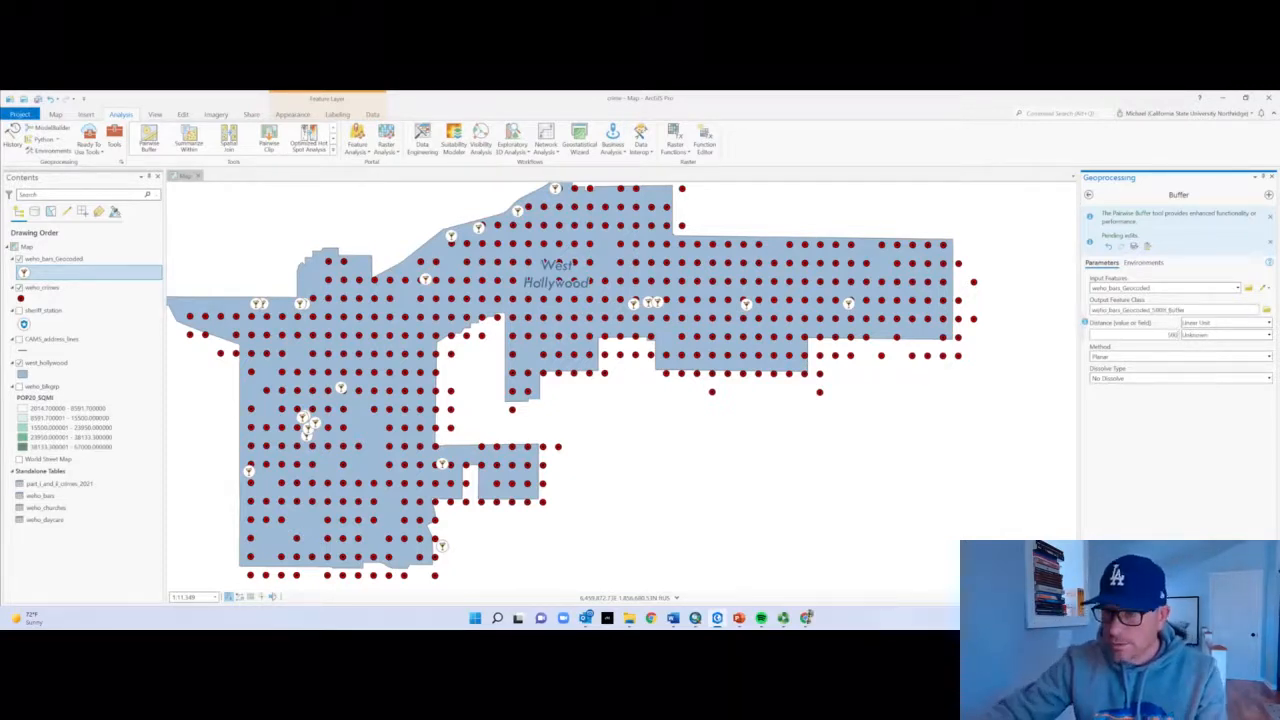
left_click(1213, 335)
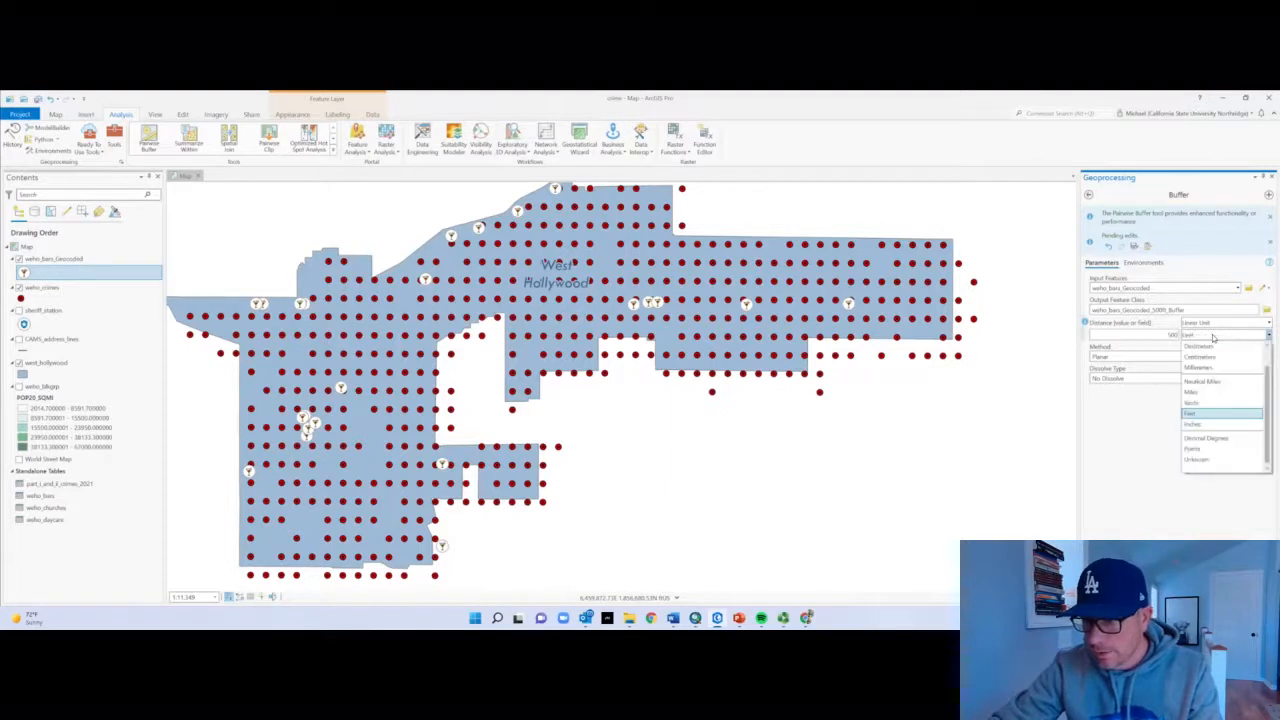
left_click(1198, 414)
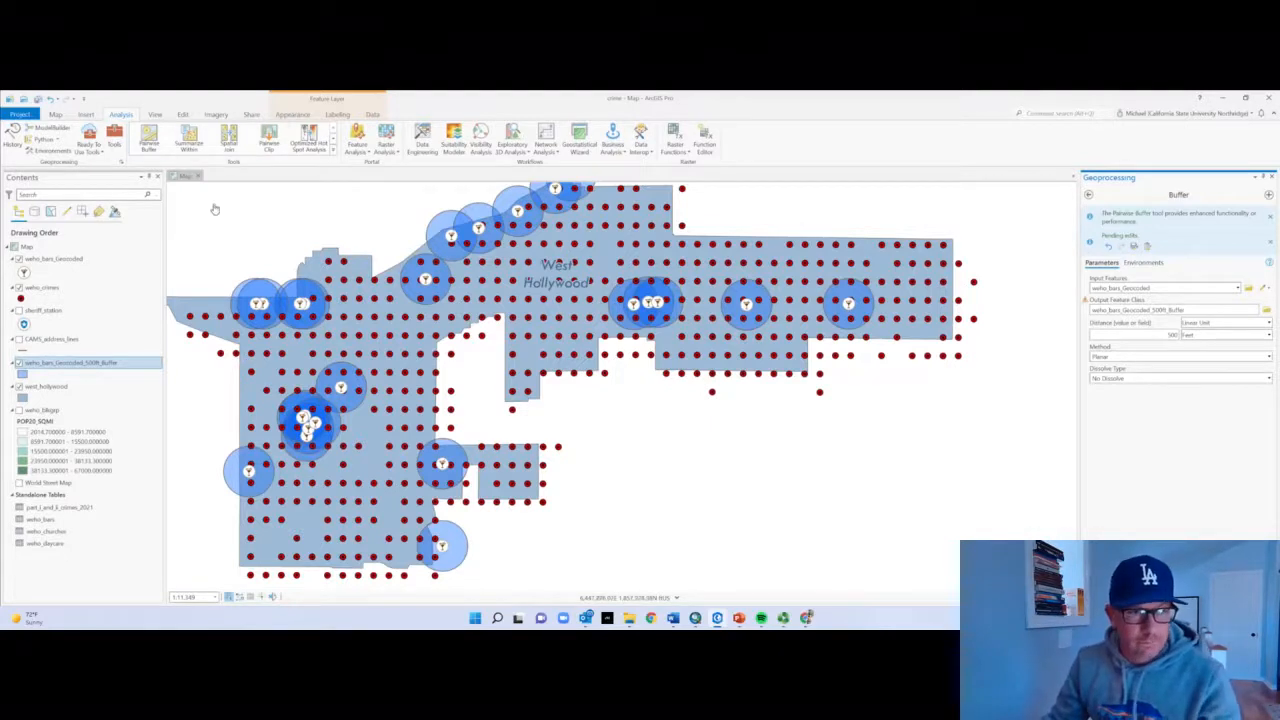
Start a Select By Location query with weho_crimes as the input features
left_click(55, 115)
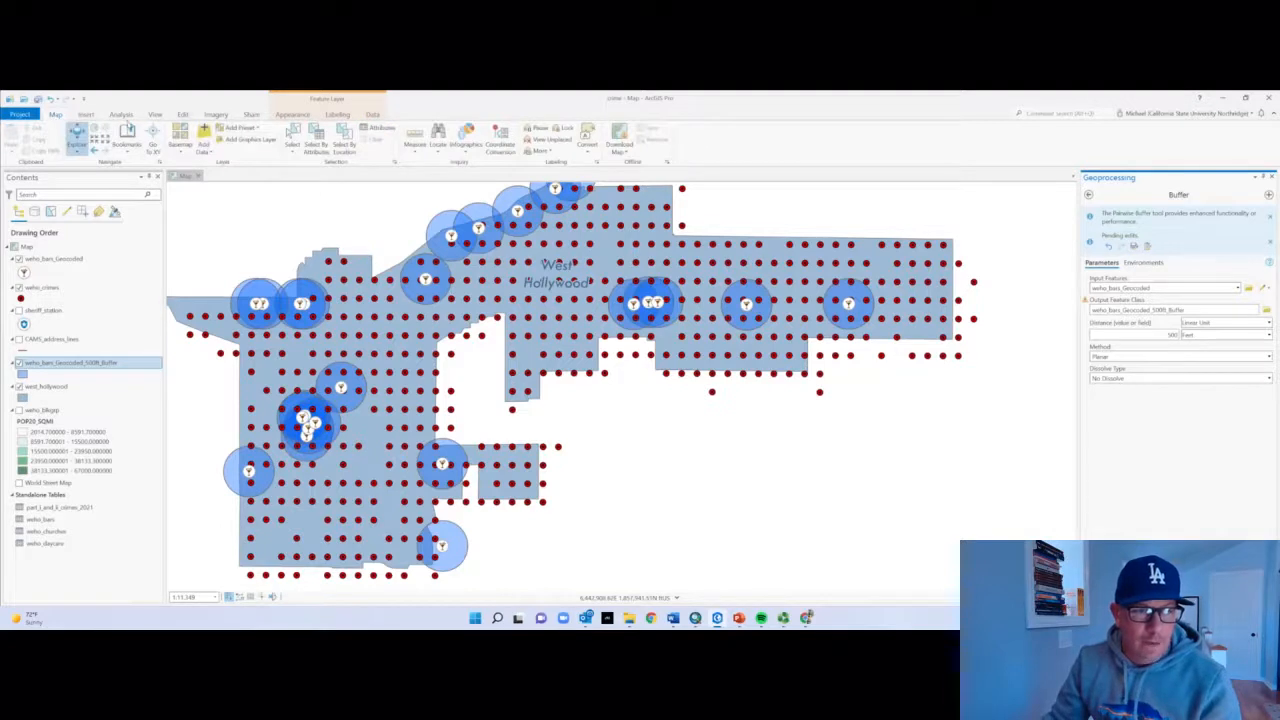
left_click(344, 144)
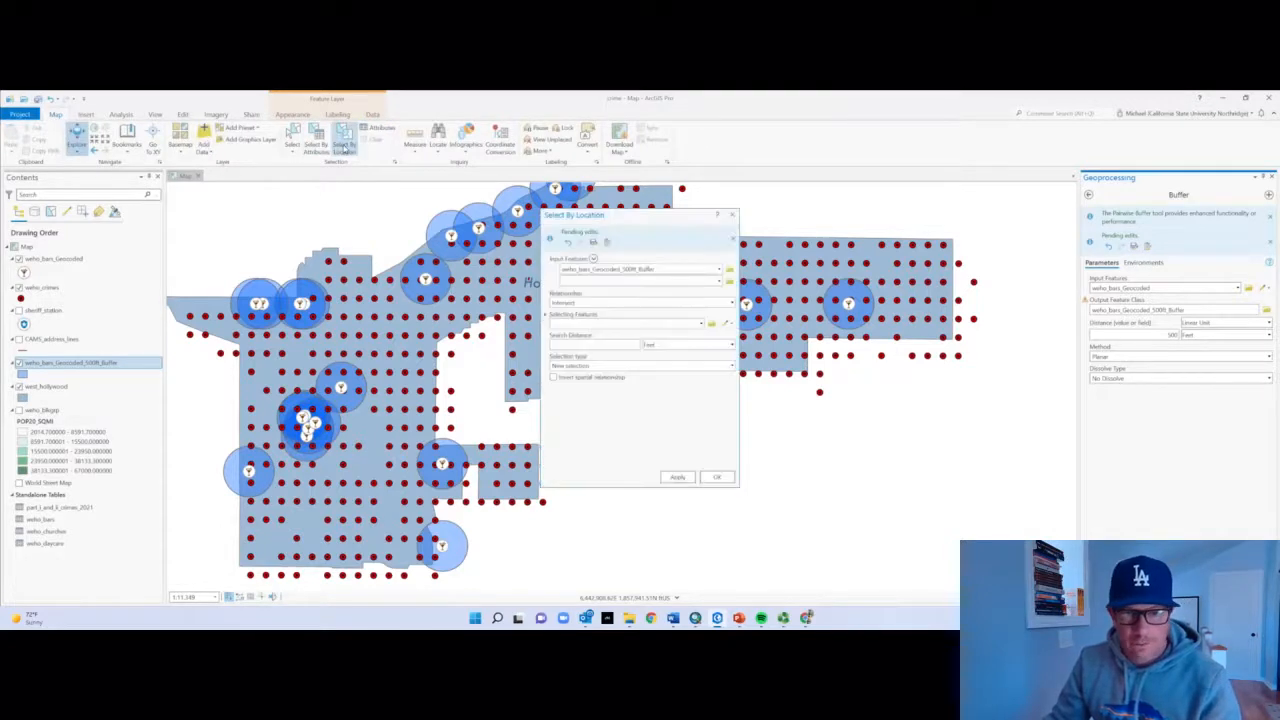
left_click(668, 270)
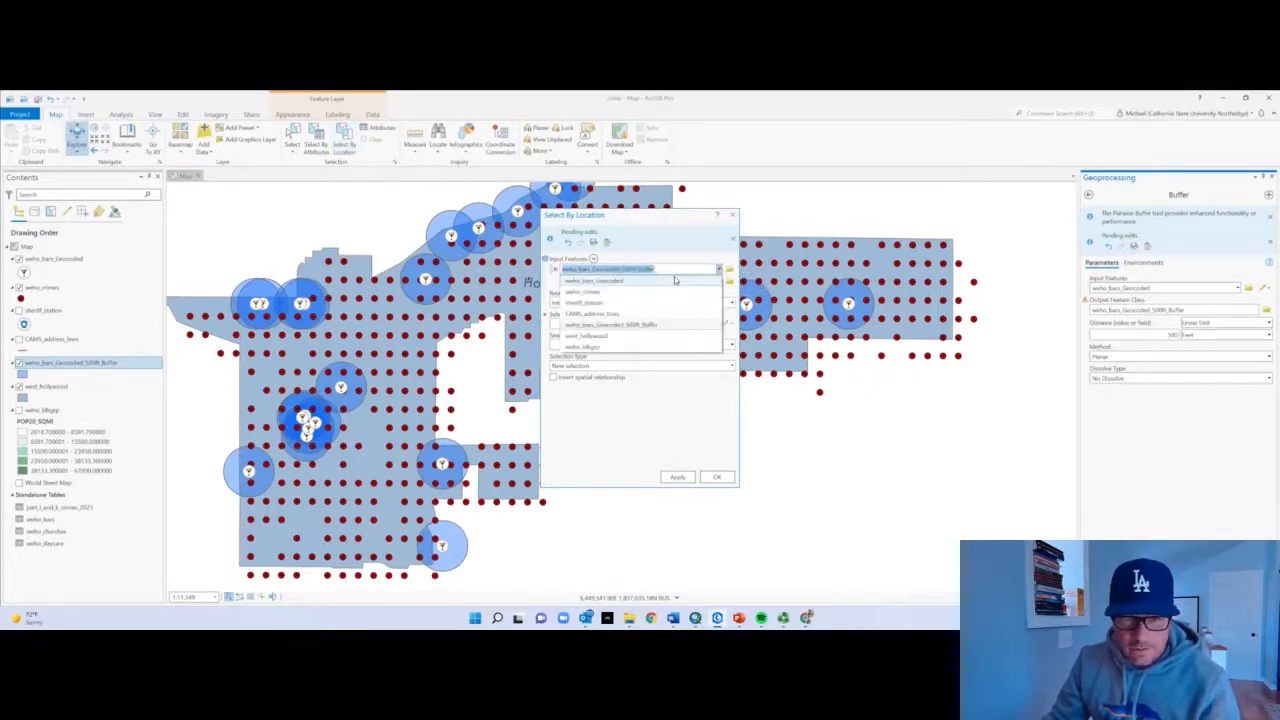
left_click(598, 293)
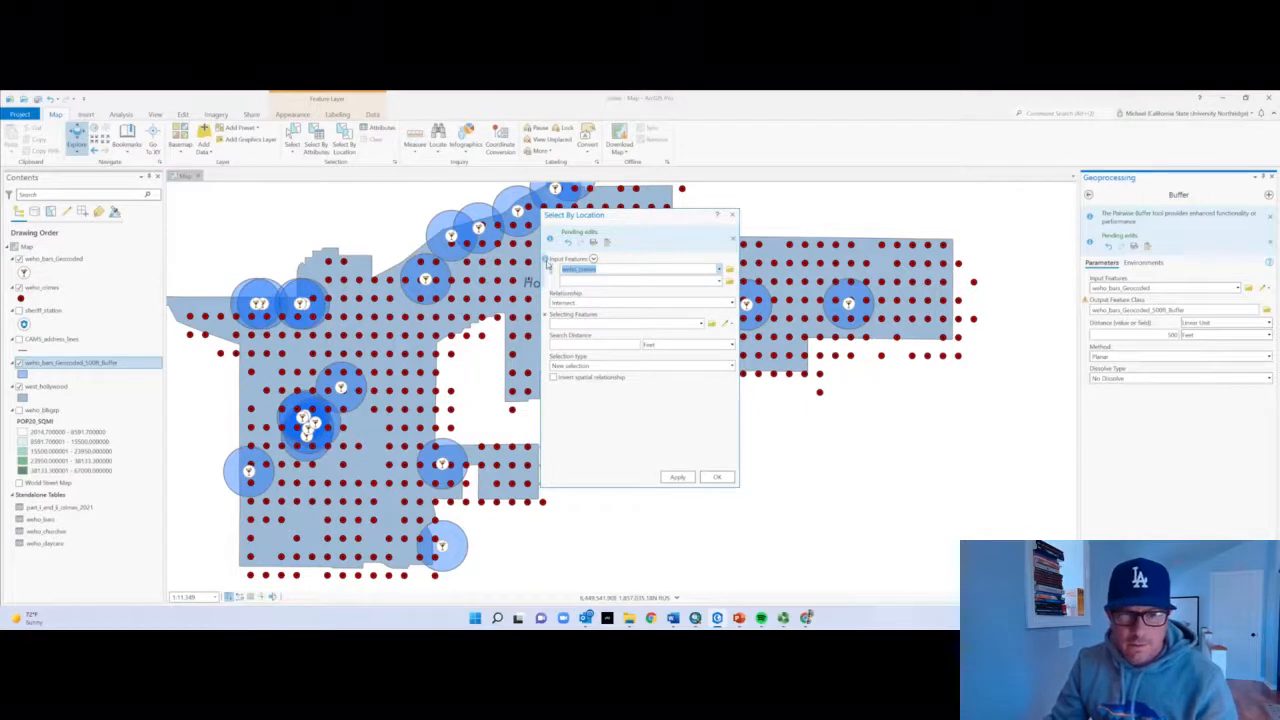
mouse_move(547, 262)
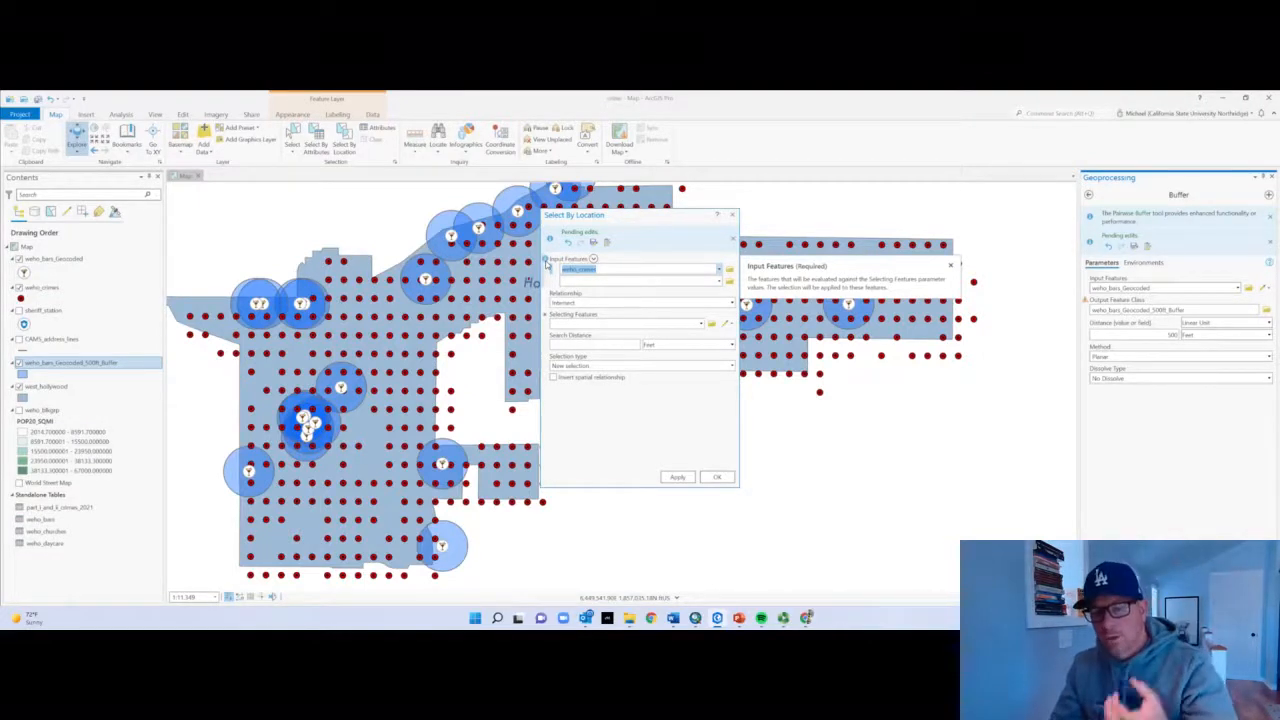
left_click(733, 304)
left_click(733, 304)
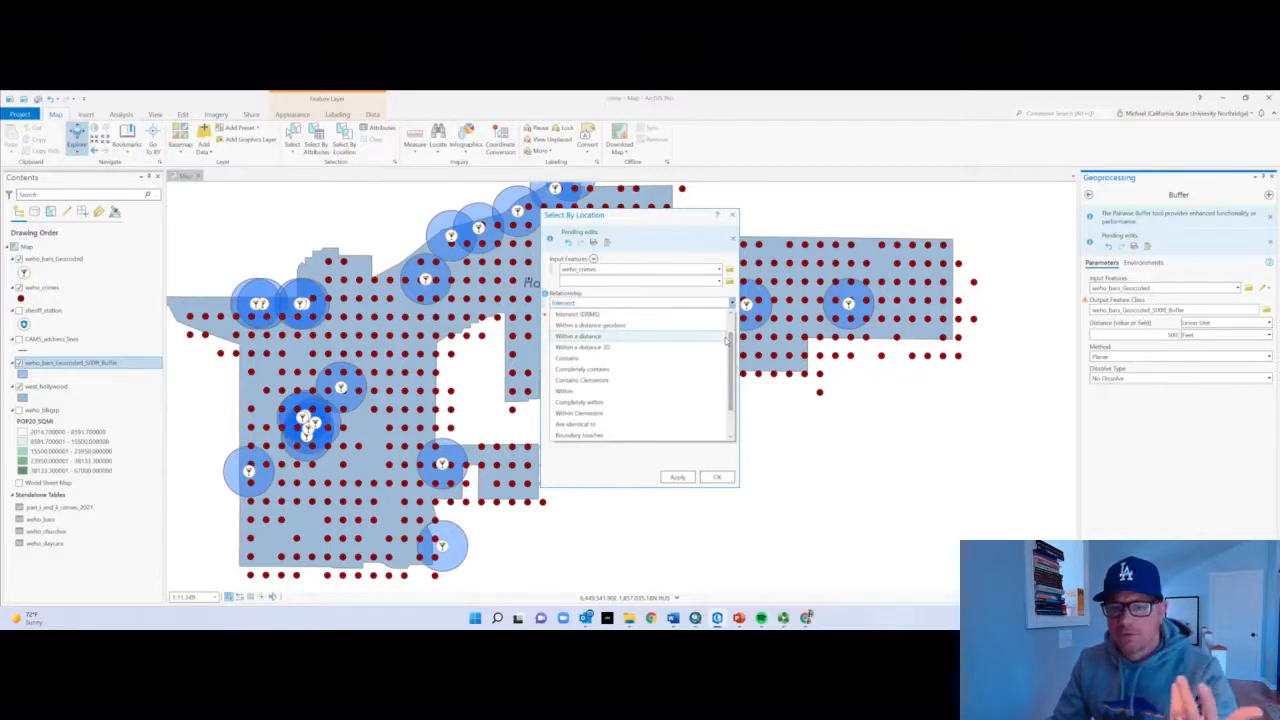
left_click(700, 336)
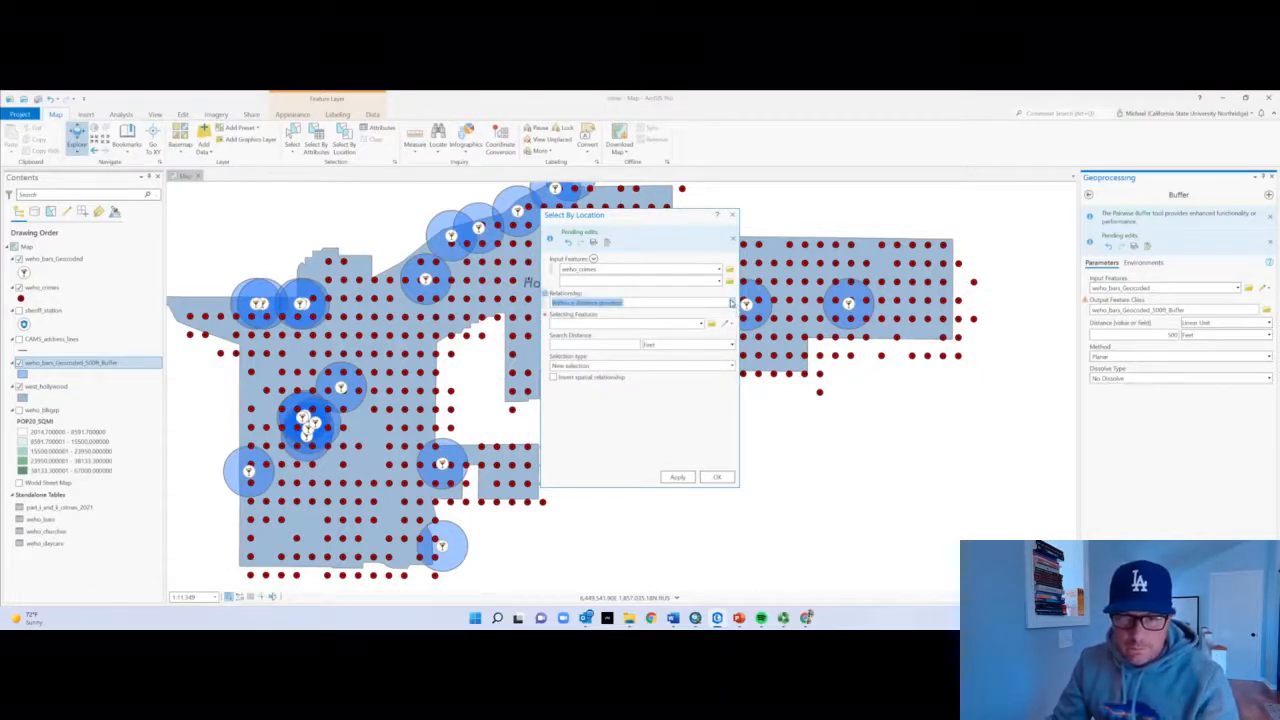
left_click(733, 303)
scroll(651, 386, "up", 1)
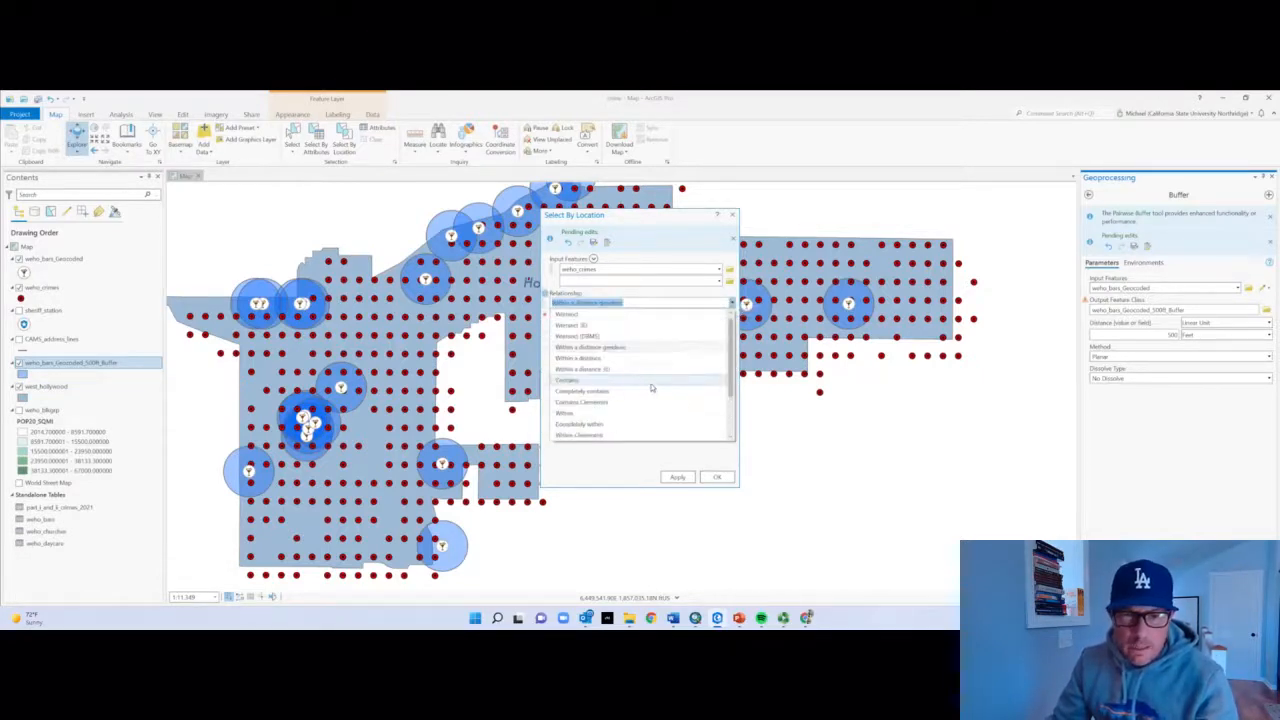
left_click(614, 317)
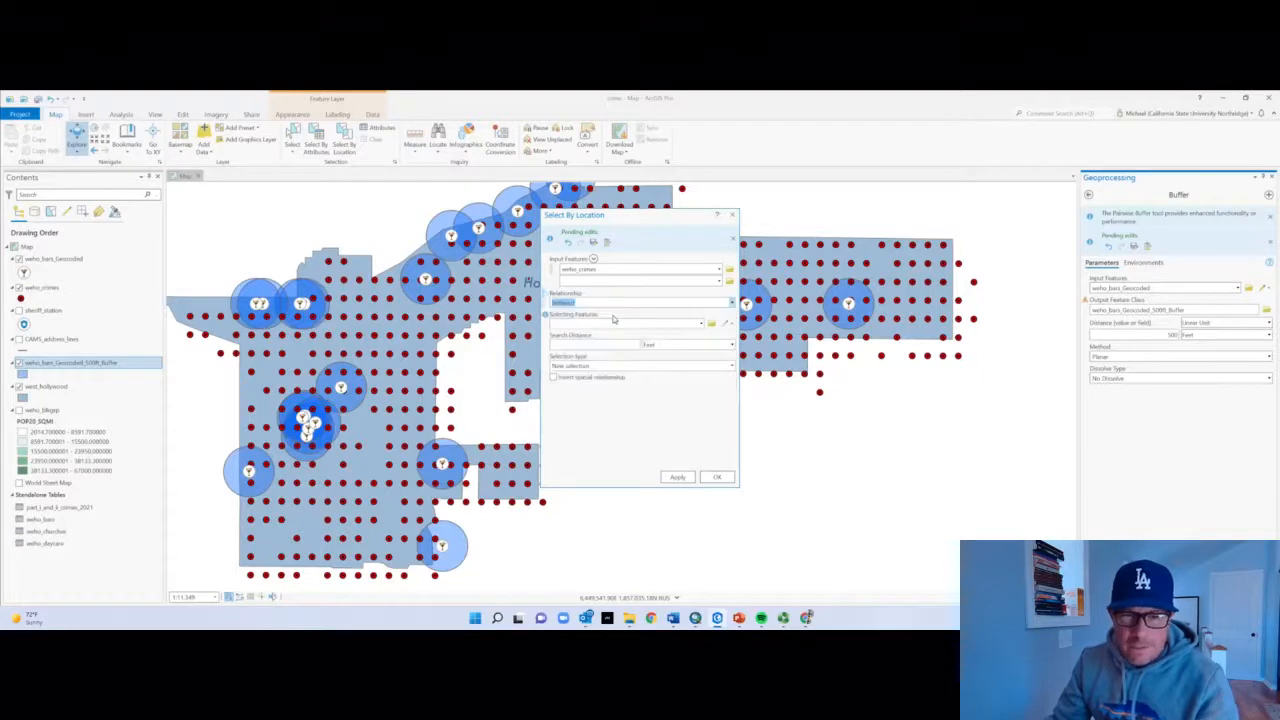
Set weho_bars_Geocoded_500ft_Buffer as the selecting features and select the crimes that intersect the buffers
left_click(700, 324)
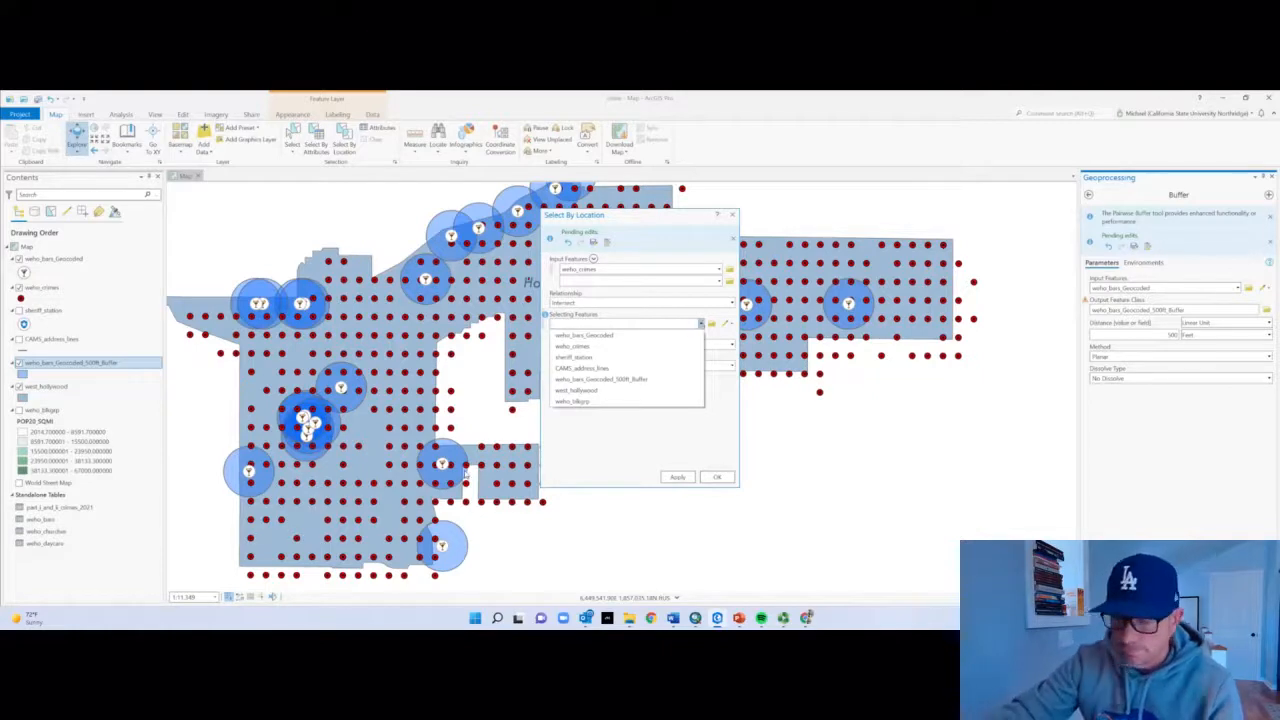
left_click(617, 381)
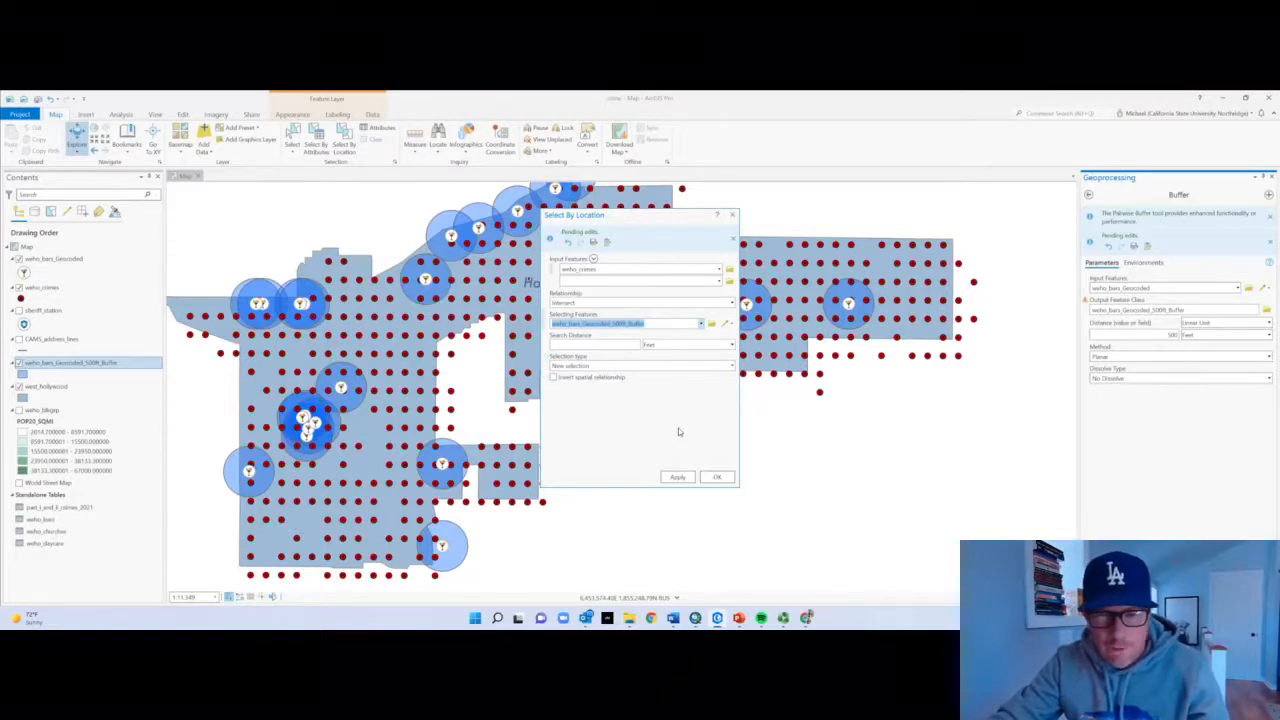
left_click(679, 476)
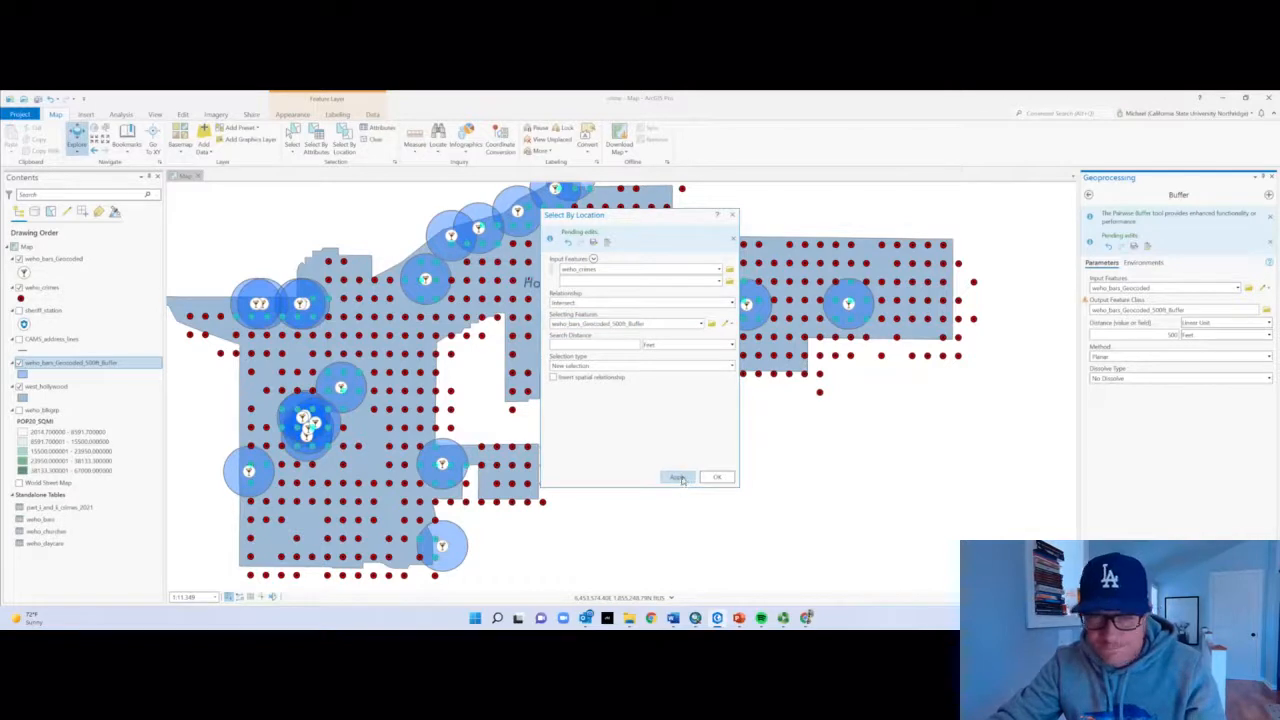
left_click(714, 478)
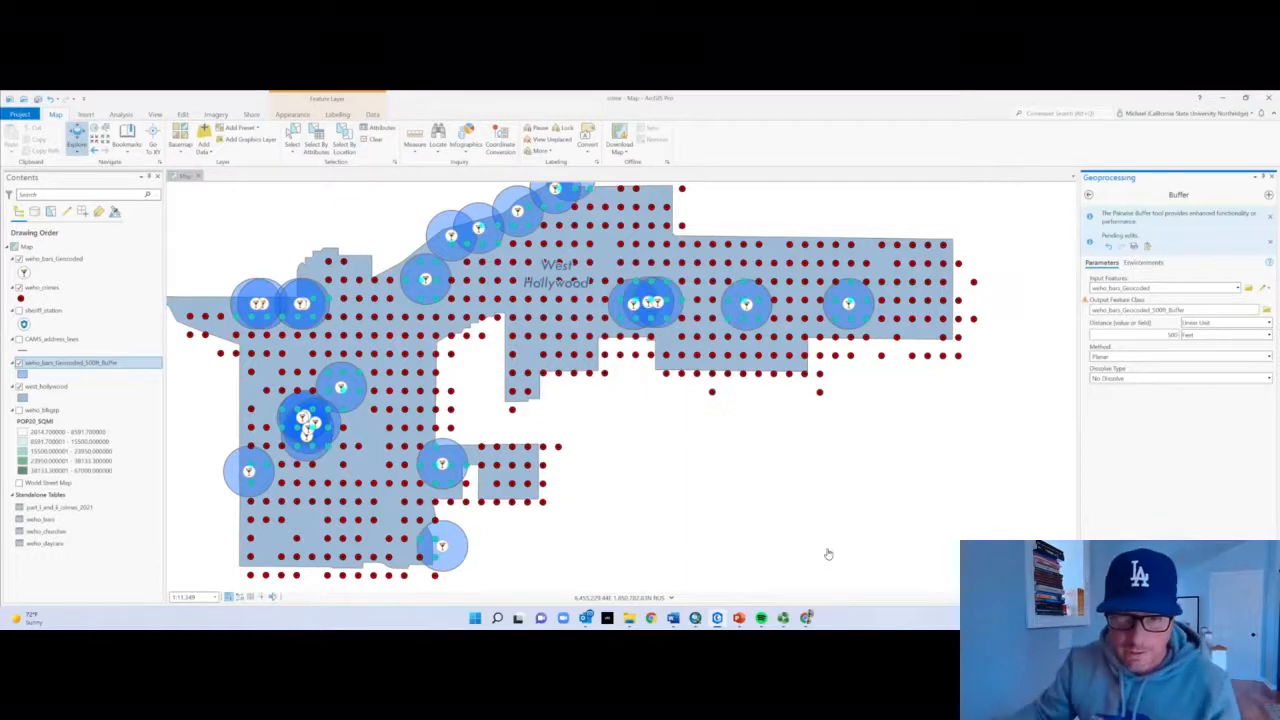
Examine the crime points inside and around the overlapping bar buffers near the West Hollywood label
scroll(632, 322, "up", 5)
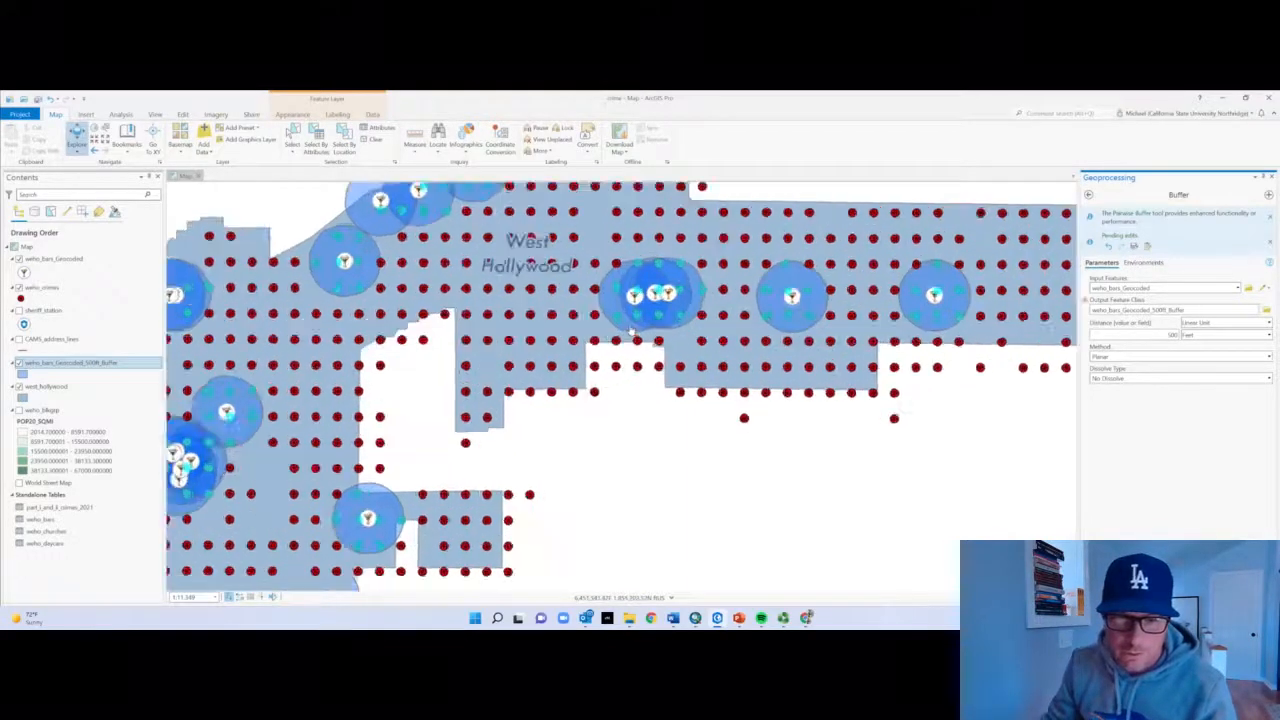
scroll(631, 322, "up", 2)
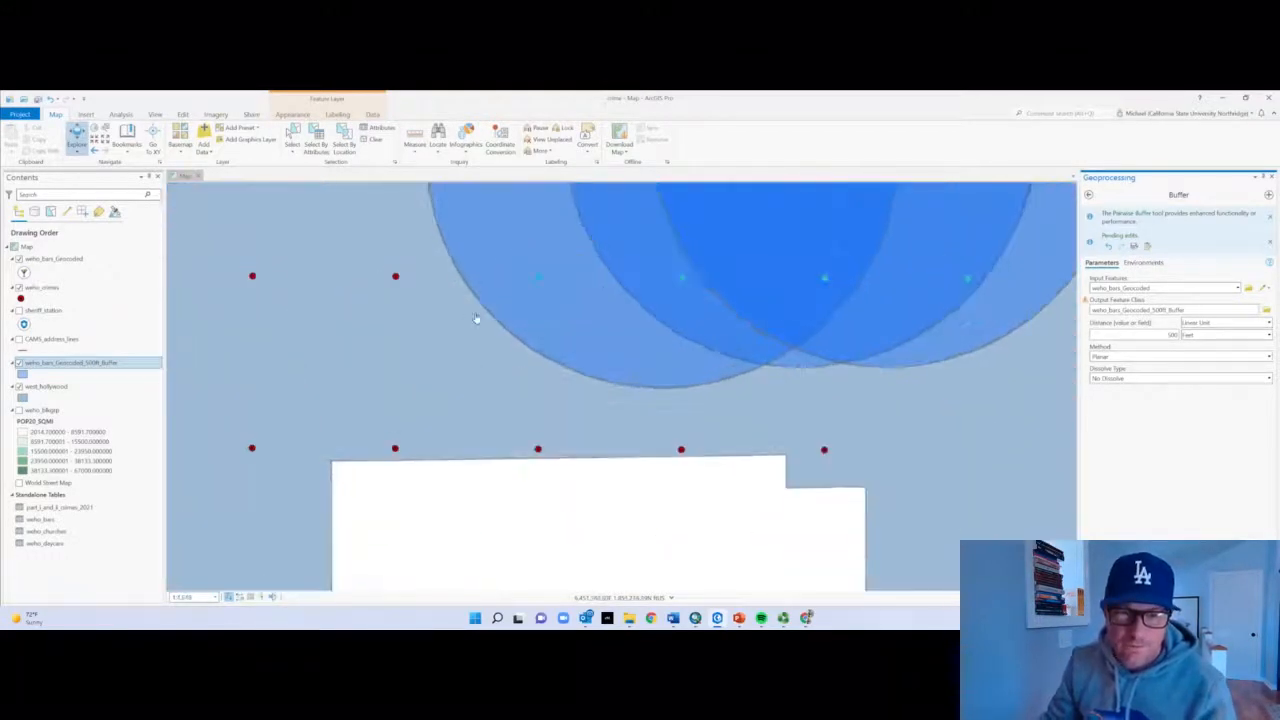
left_click_drag(466, 326, 511, 587)
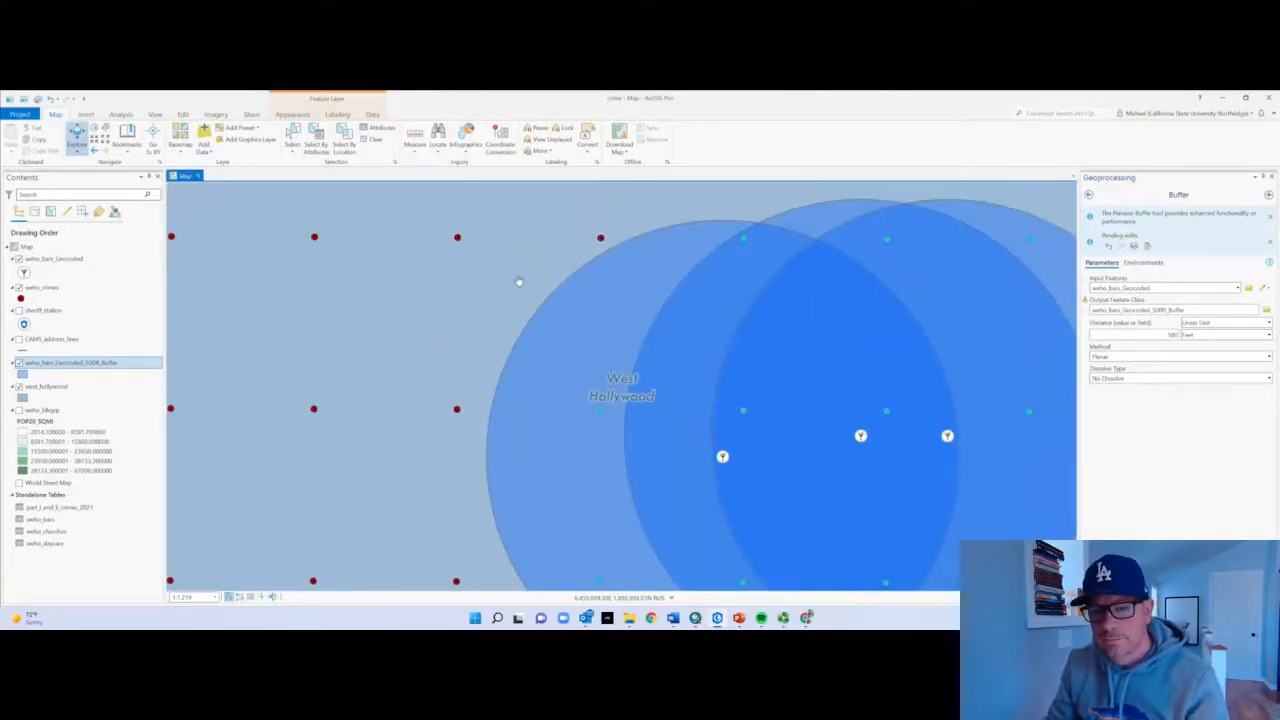
Review the selected records in the weho_crimes attribute table and save the project
scroll(518, 280, "down", 5)
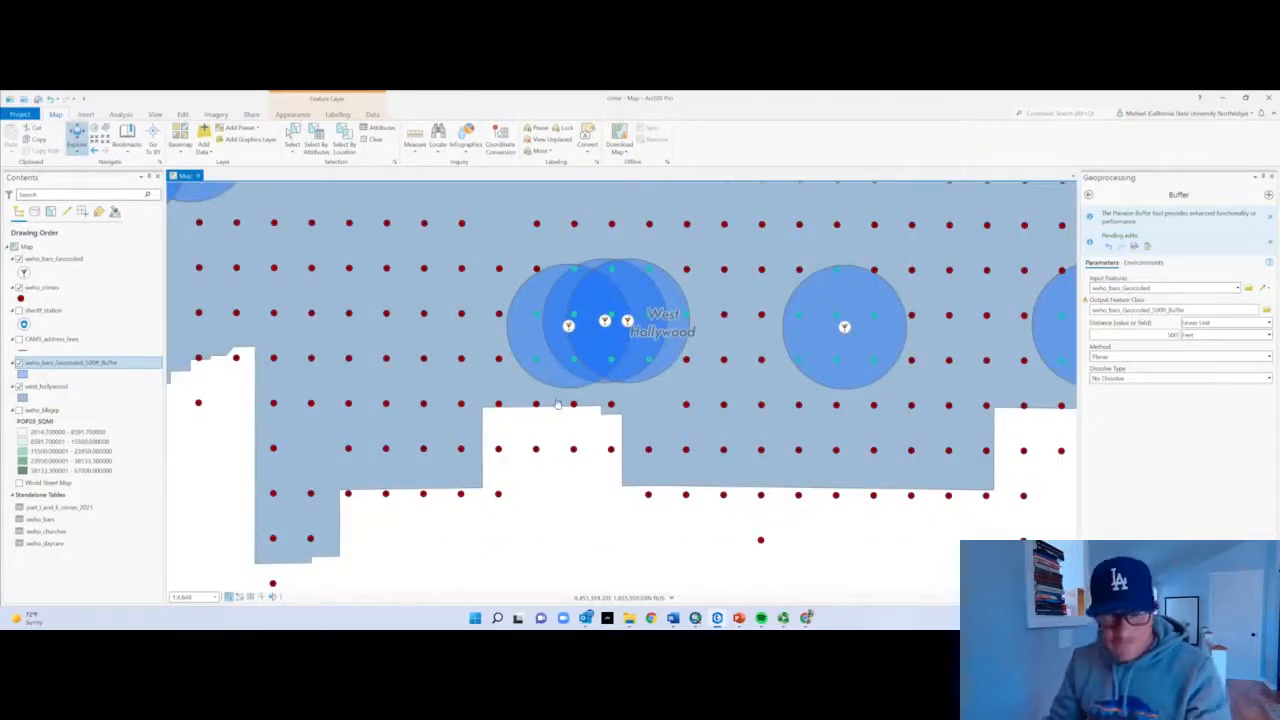
scroll(552, 318, "down", 3)
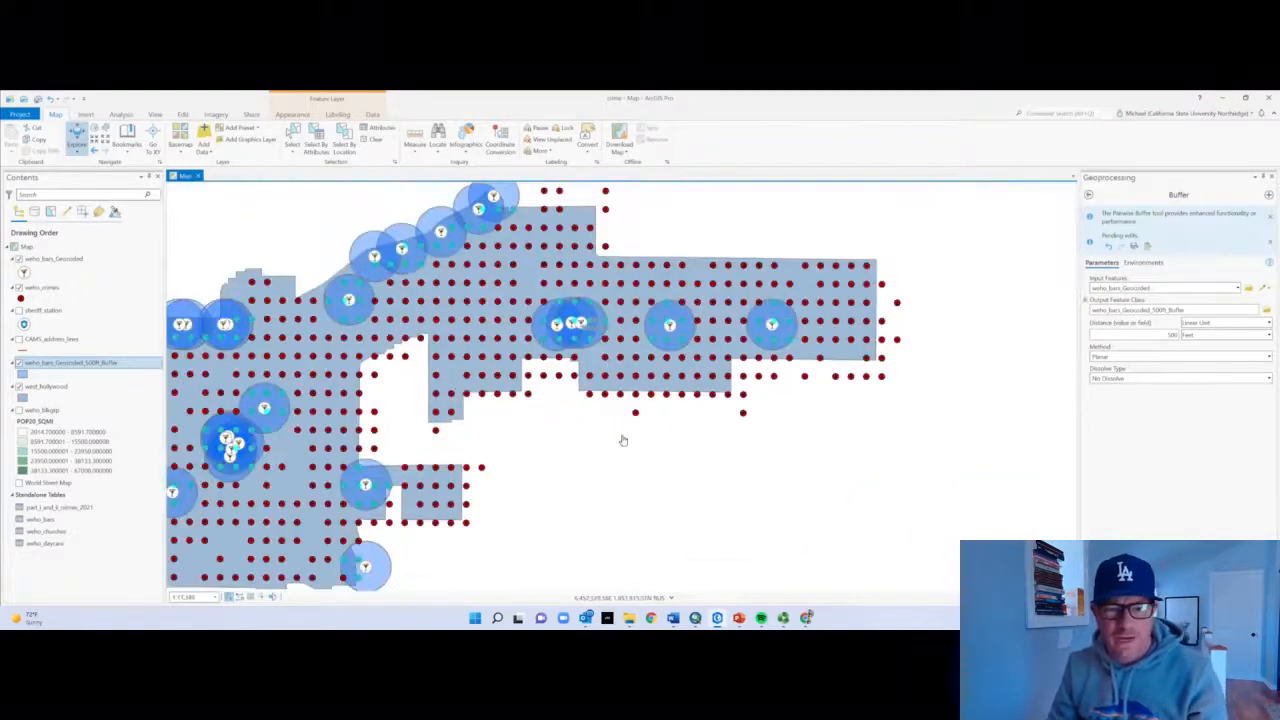
left_click_drag(500, 443, 648, 445)
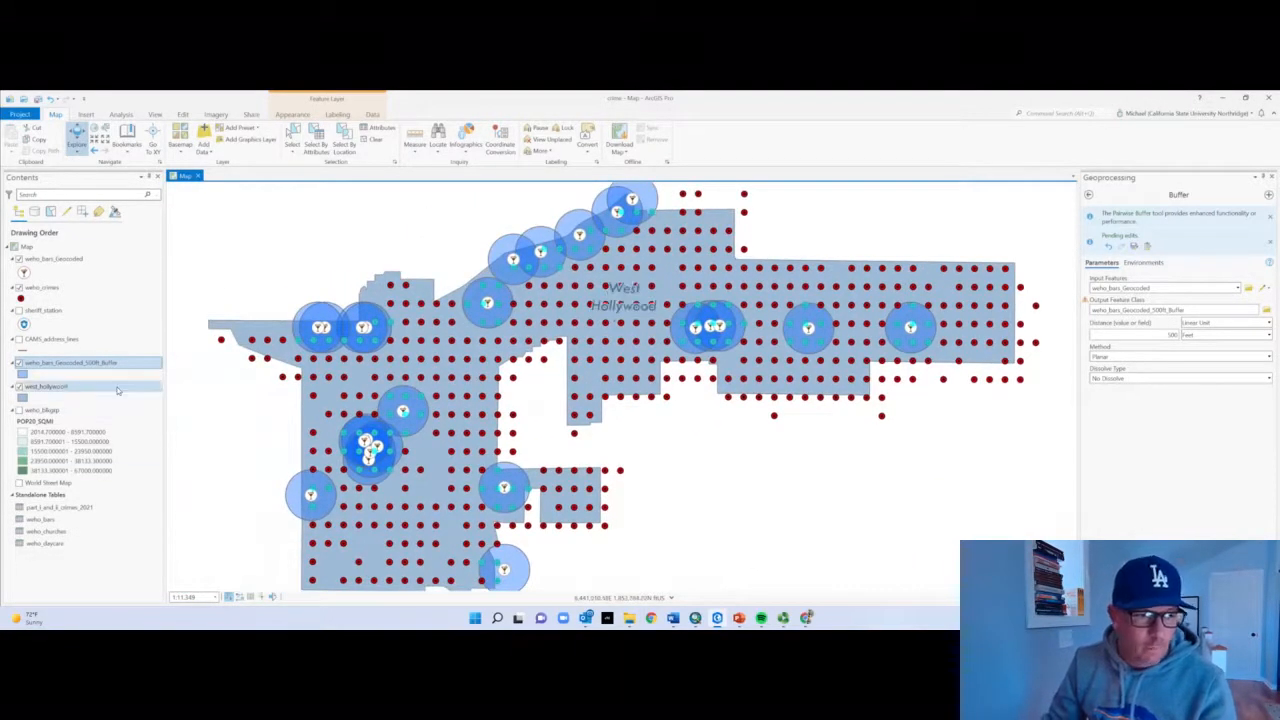
right_click(33, 290)
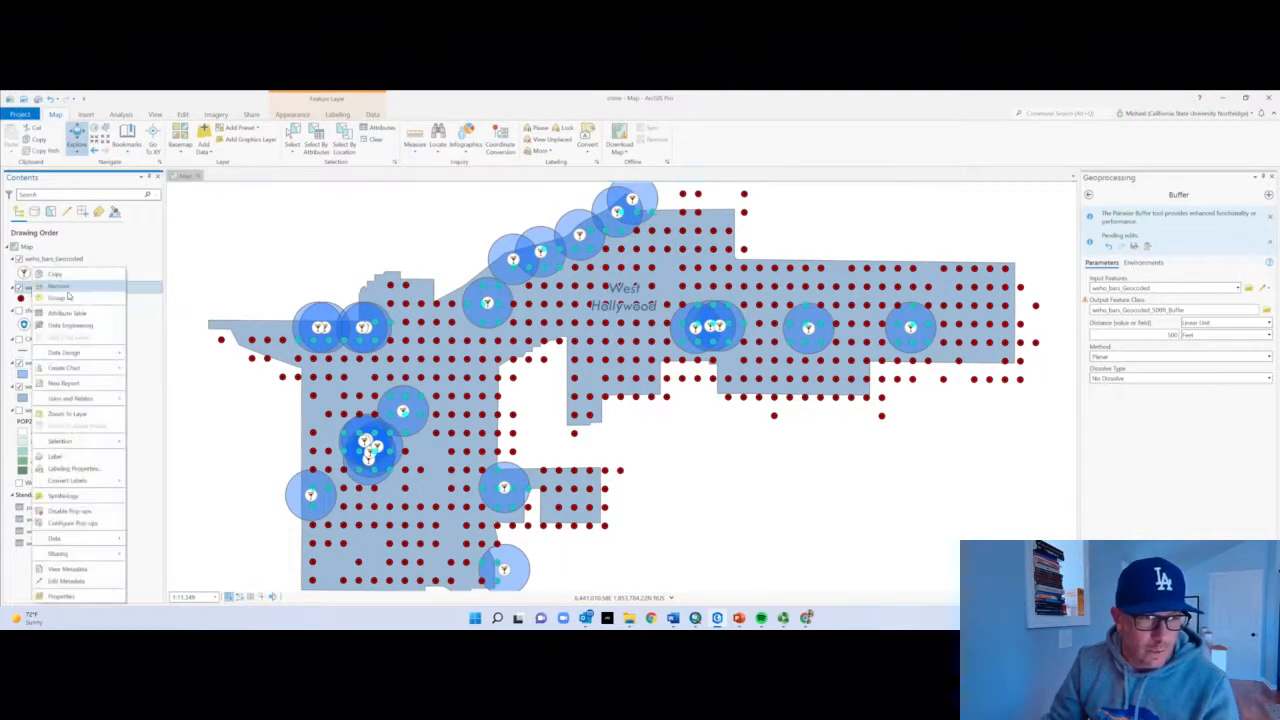
left_click(67, 313)
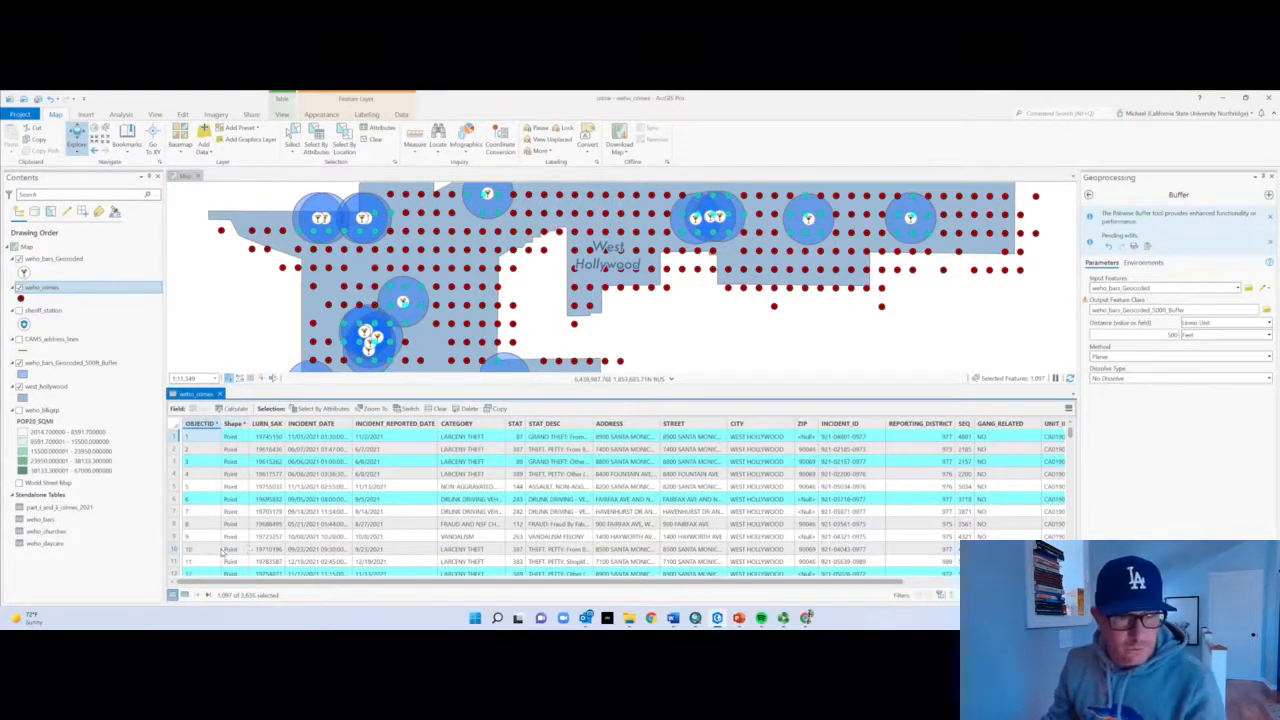
left_click(41, 101)
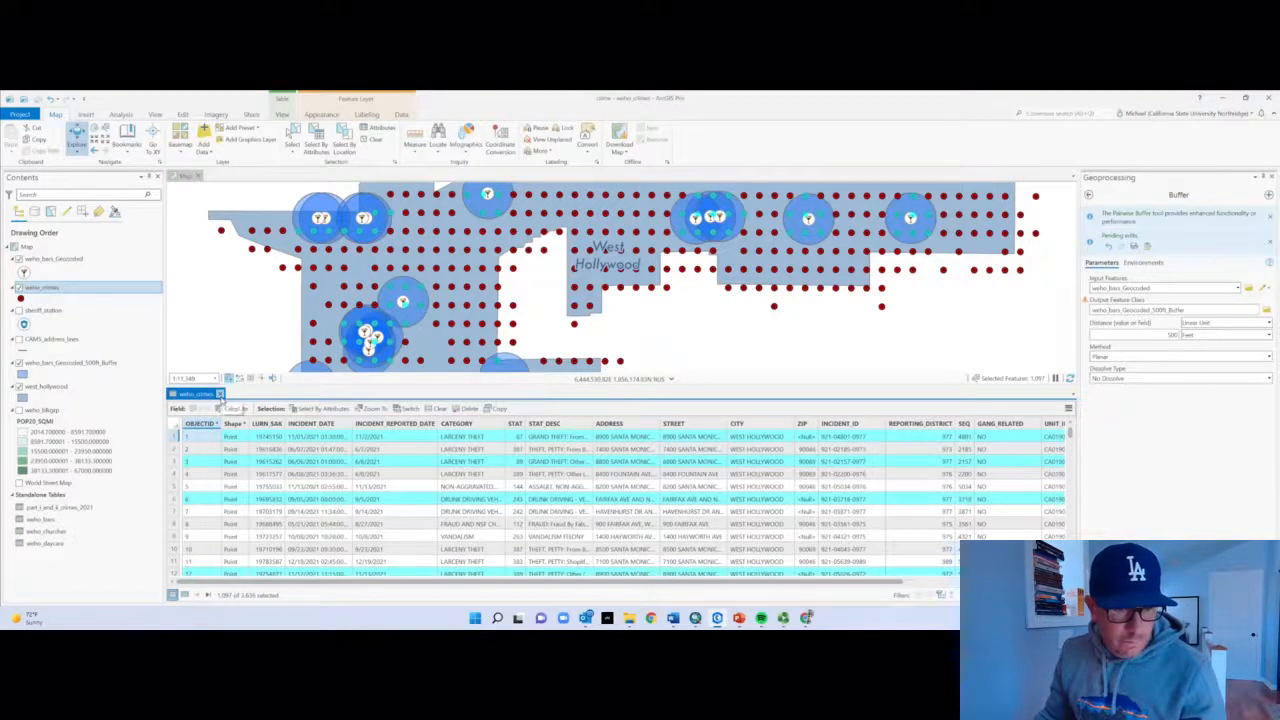
left_click(220, 394)
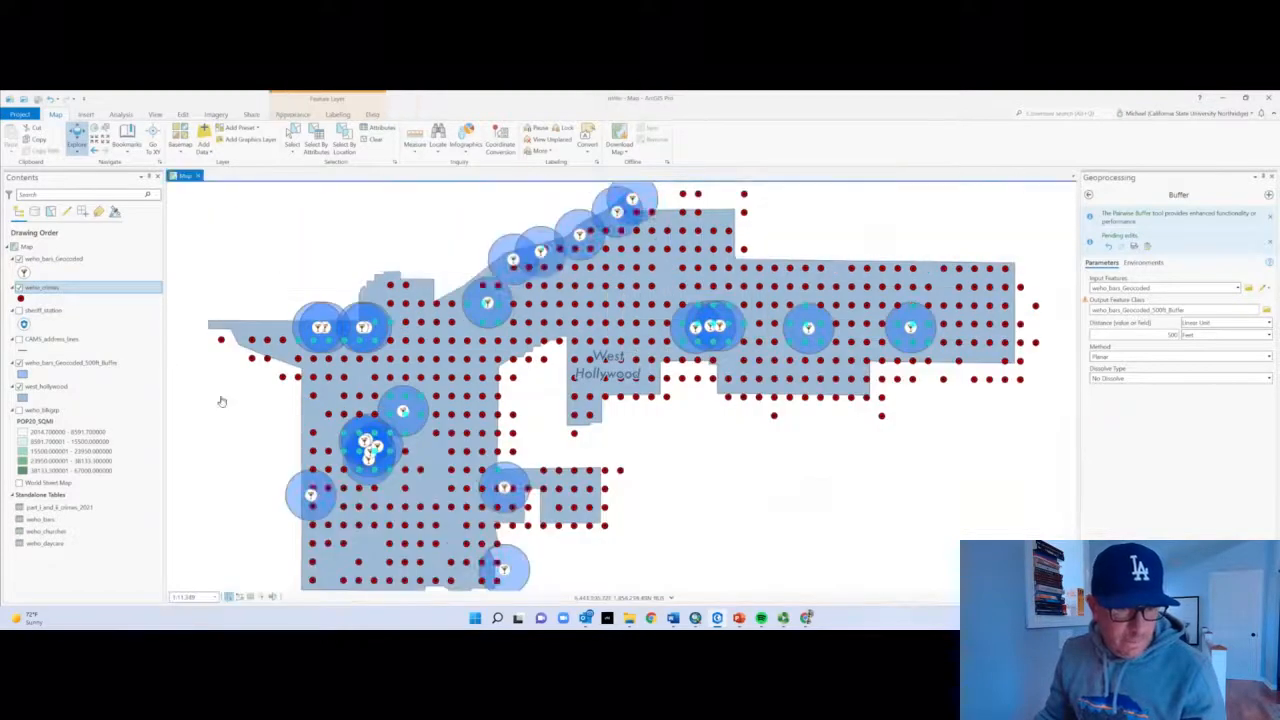
Export the selected weho_crimes features to crime.gdb as weho_crimes_bar
right_click(58, 289)
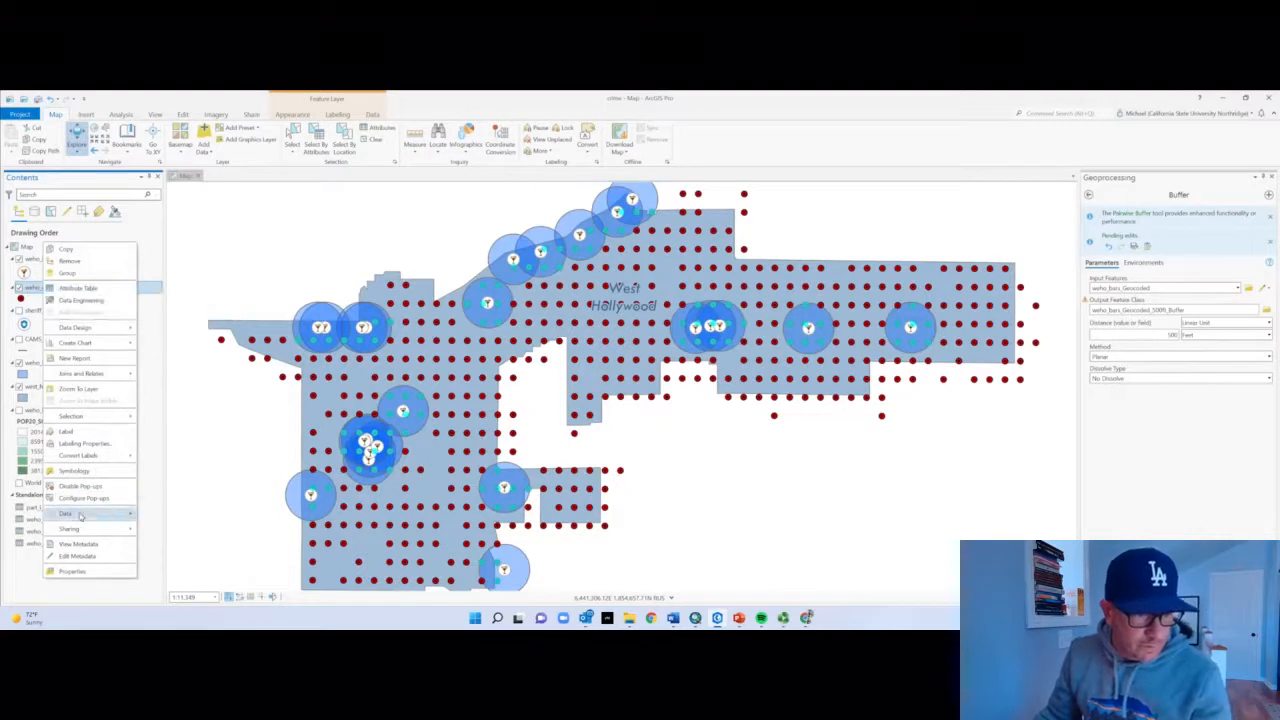
mouse_move(80, 515)
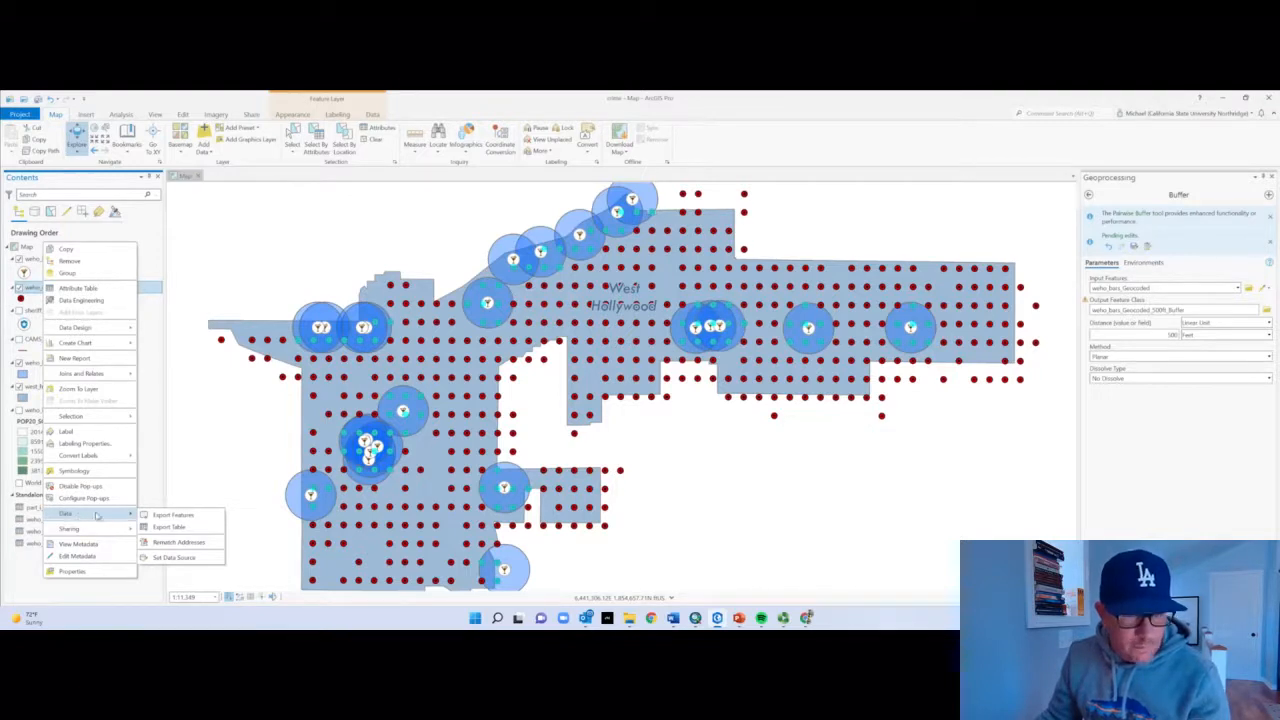
left_click(168, 515)
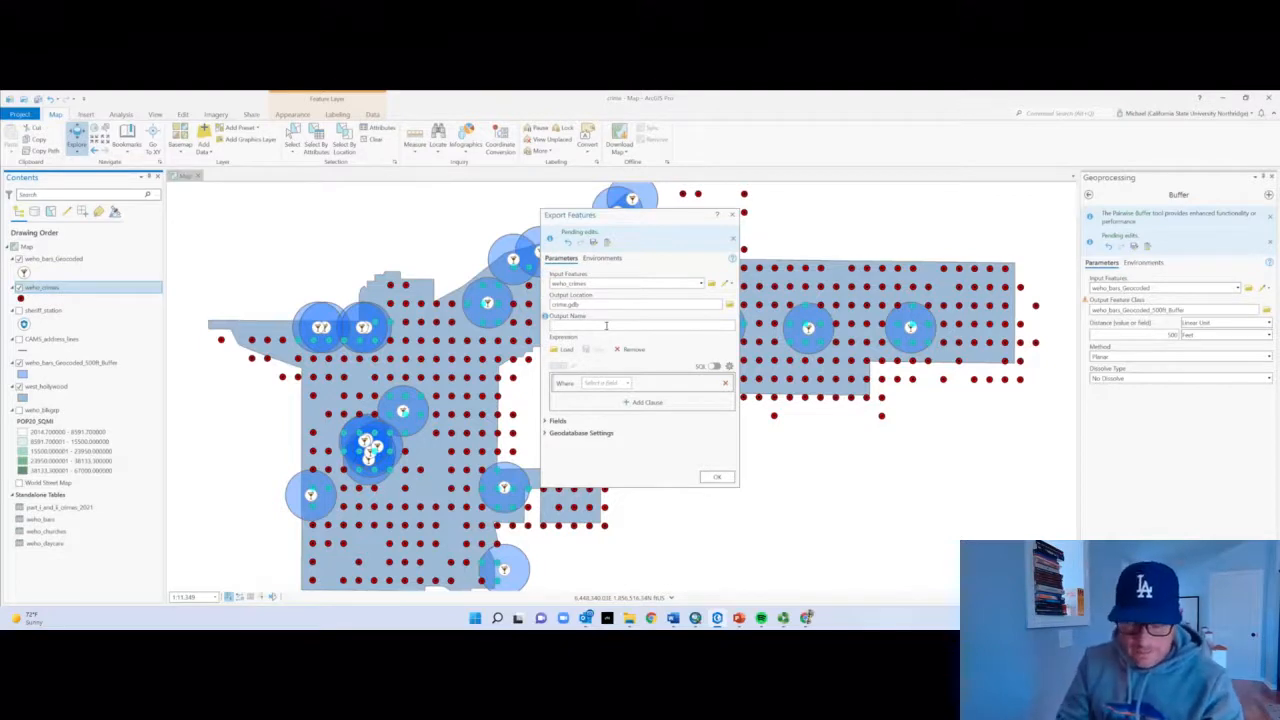
type("weho_crim")
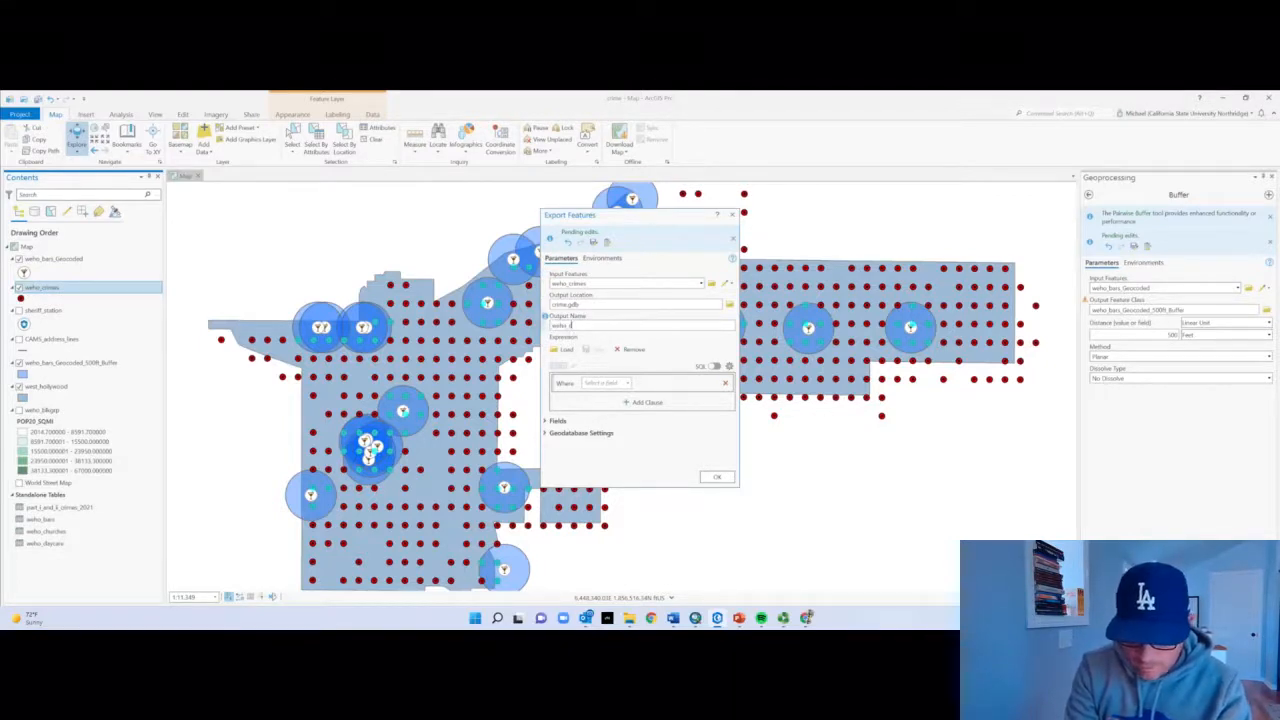
type("es_in")
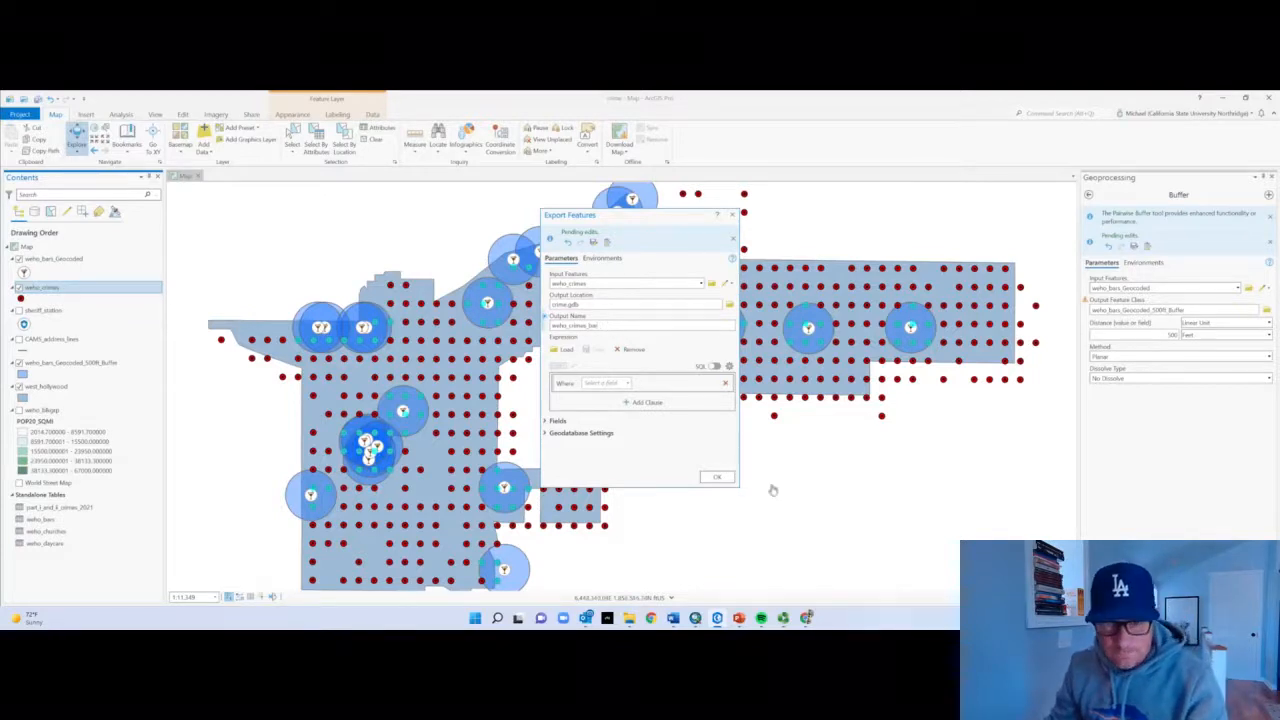
left_click(717, 477)
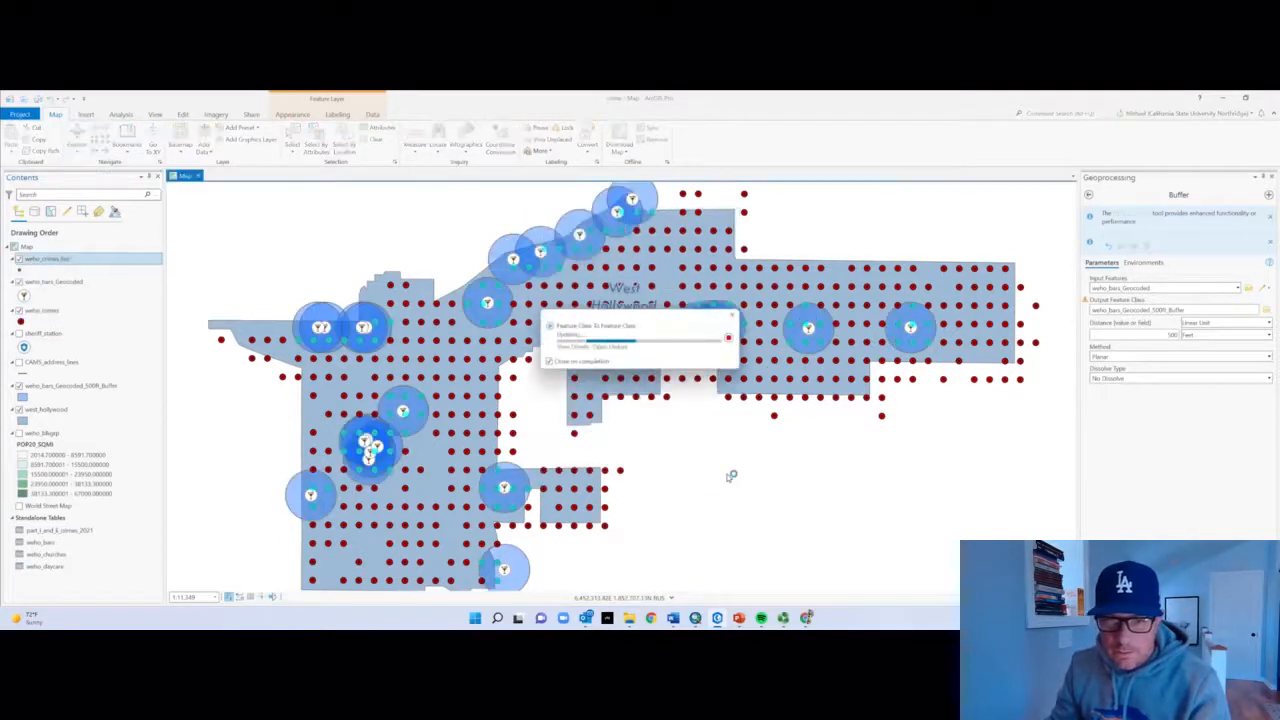
Symbolize the weho_crimes_bar layer with the red Square 3 point symbol
left_click(20, 270)
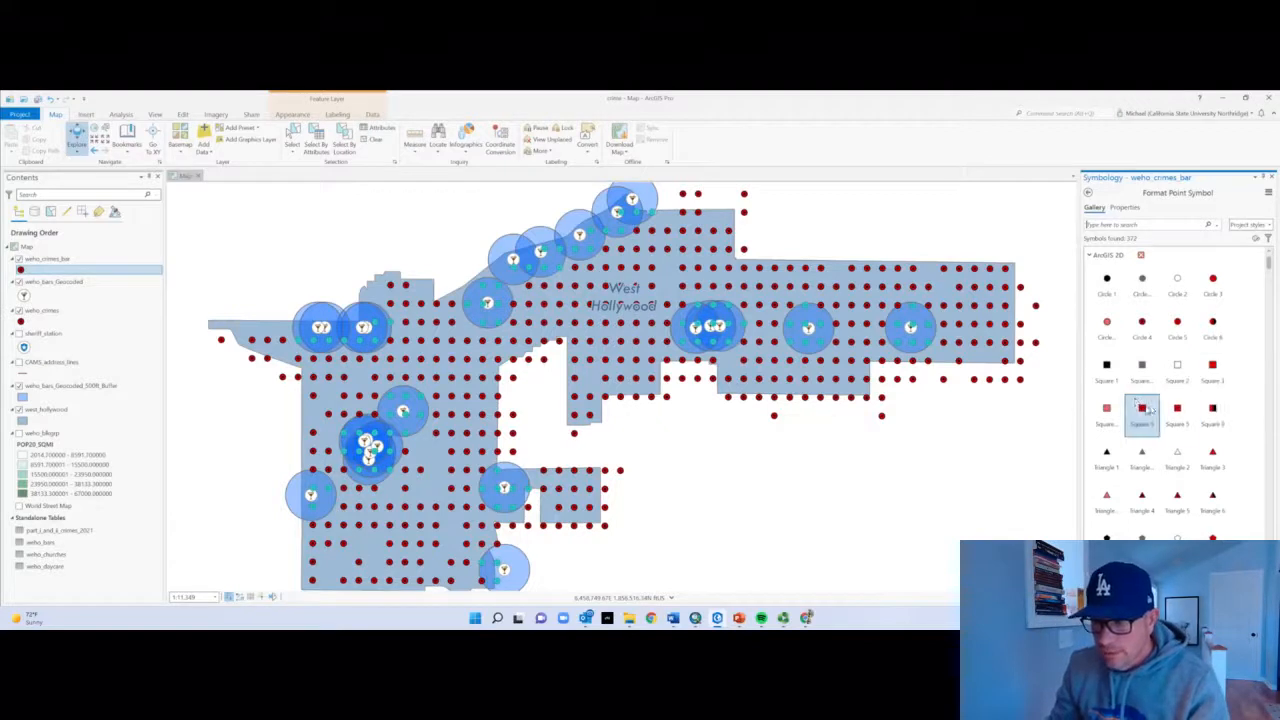
left_click(1212, 376)
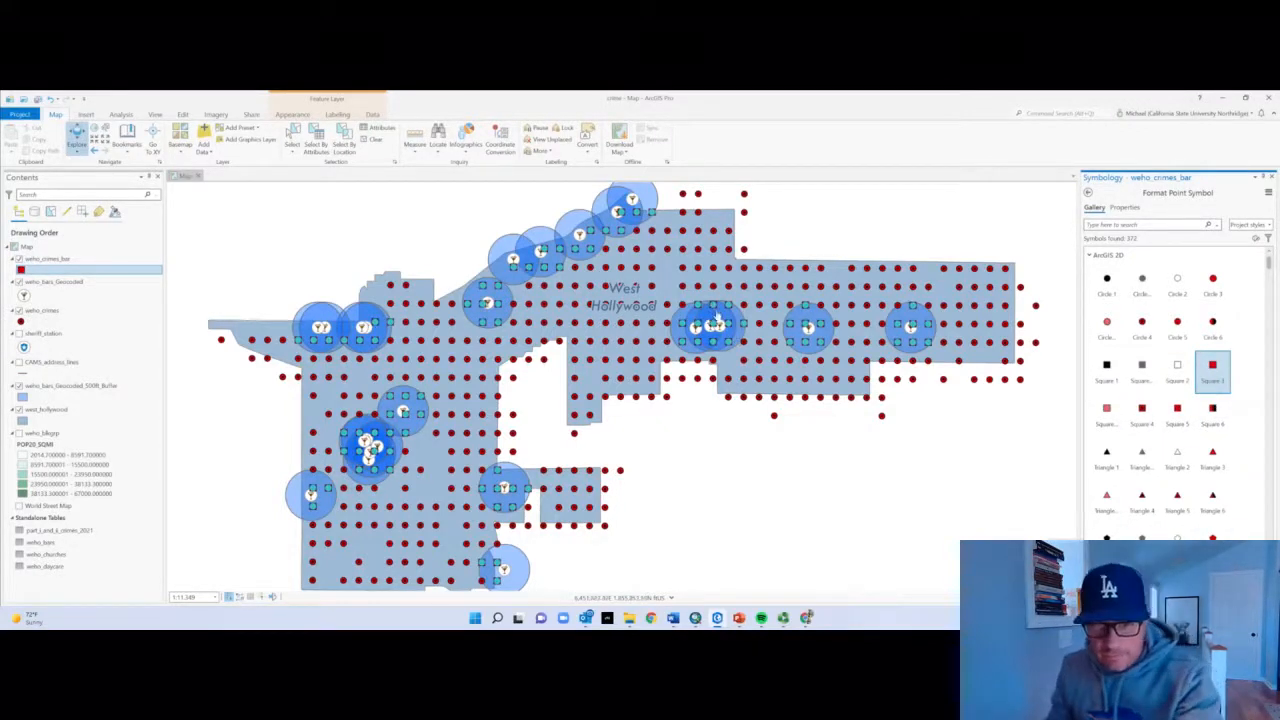
Clear the feature selection and hide the weho_crimes layer so only the exported crimes are drawn
left_click(373, 139)
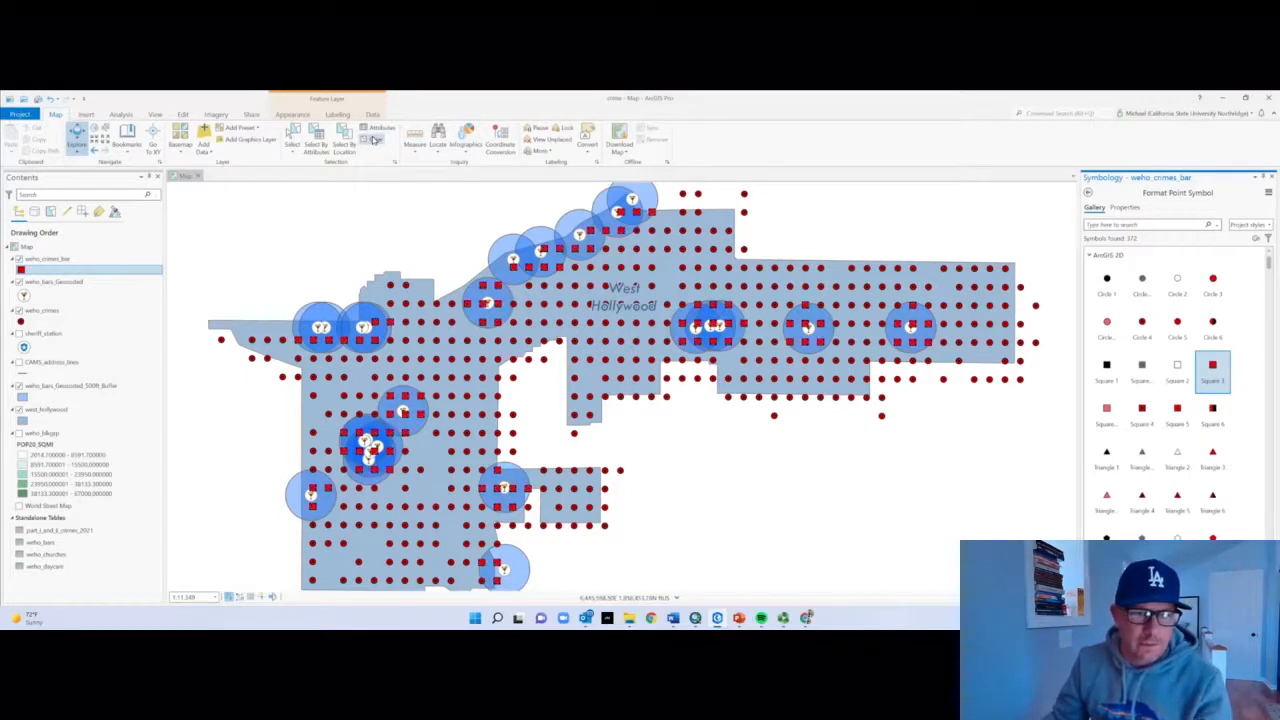
left_click(19, 311)
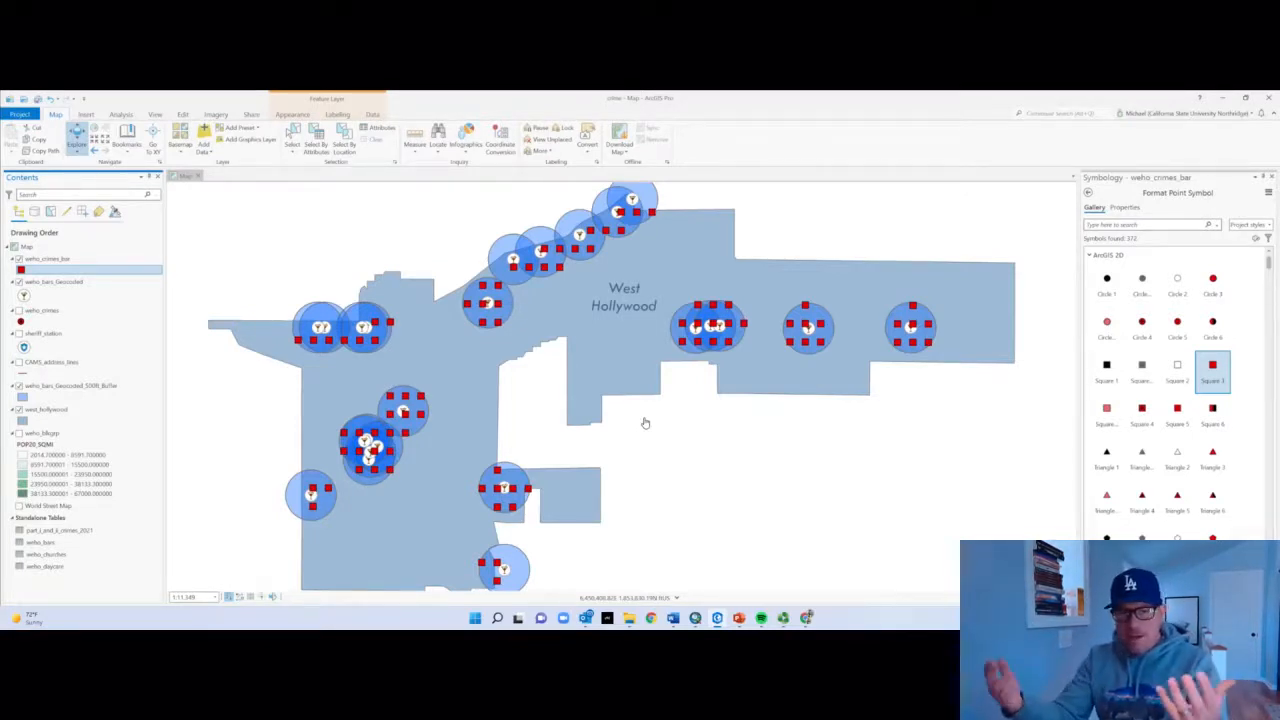
Inspect the pop-up records of two weho_crimes_bar points around the dense bar cluster in western West Hollywood
left_click(343, 436)
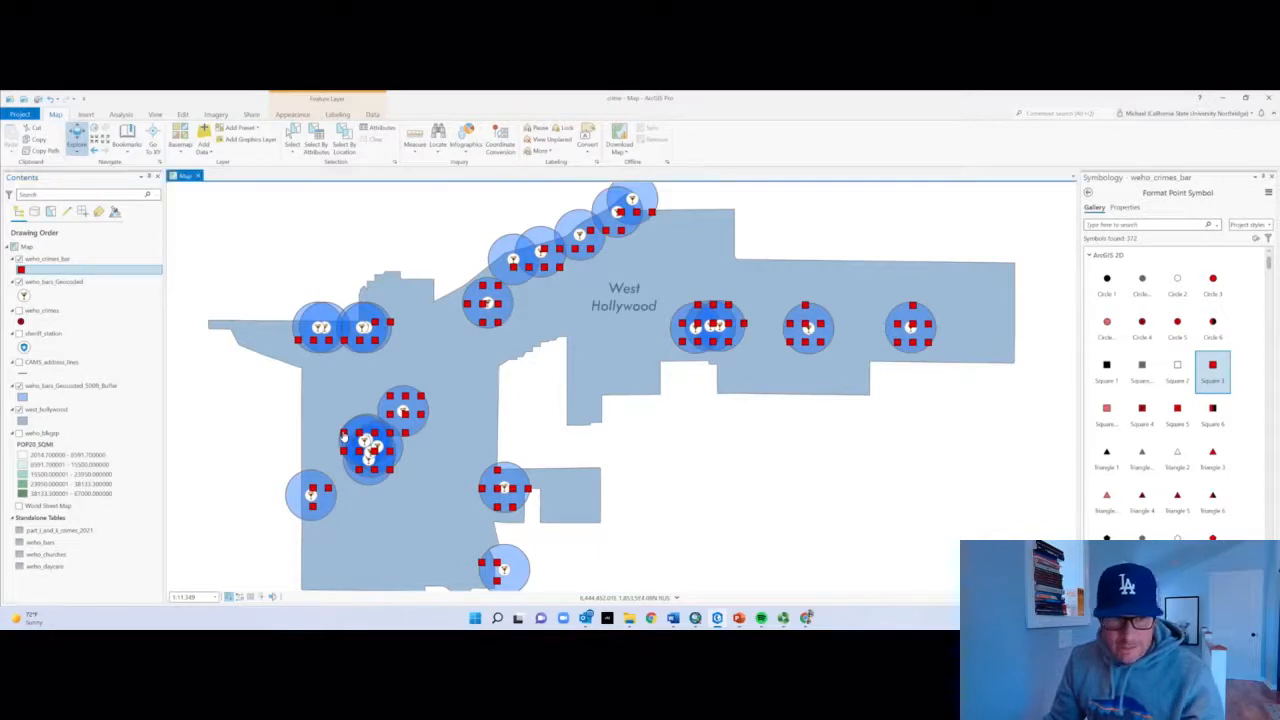
left_click(343, 436)
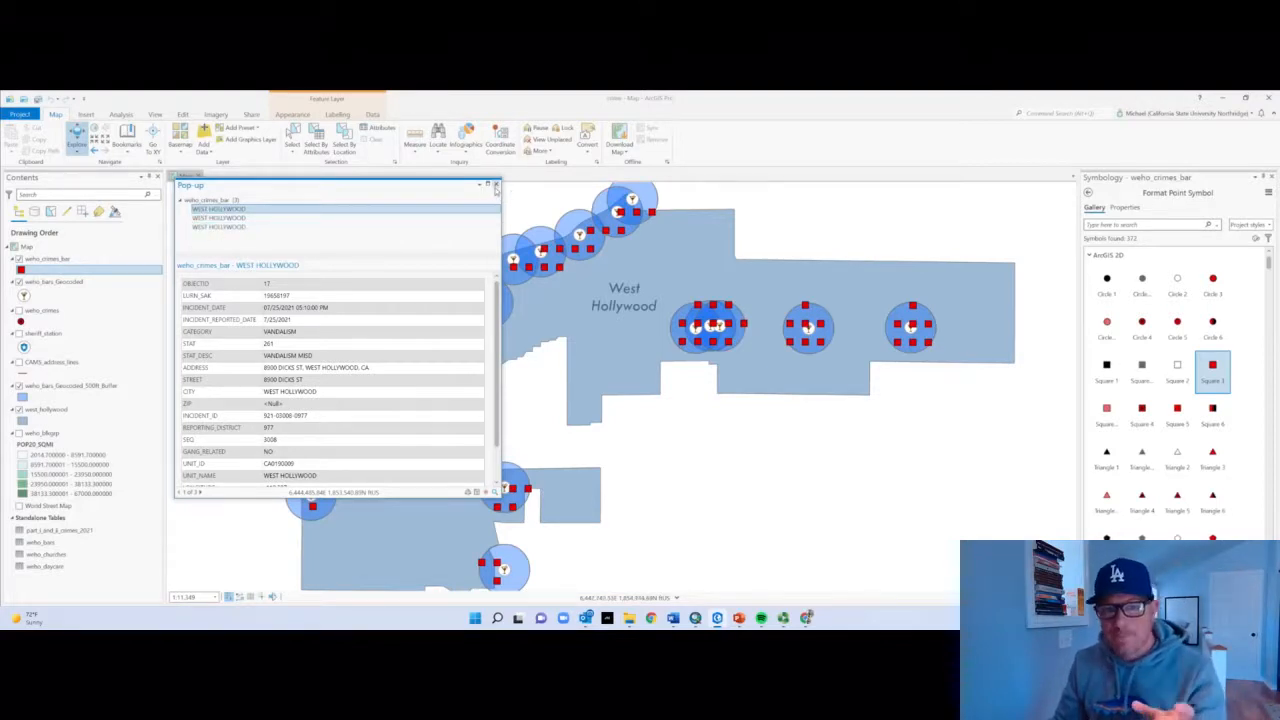
left_click(495, 184)
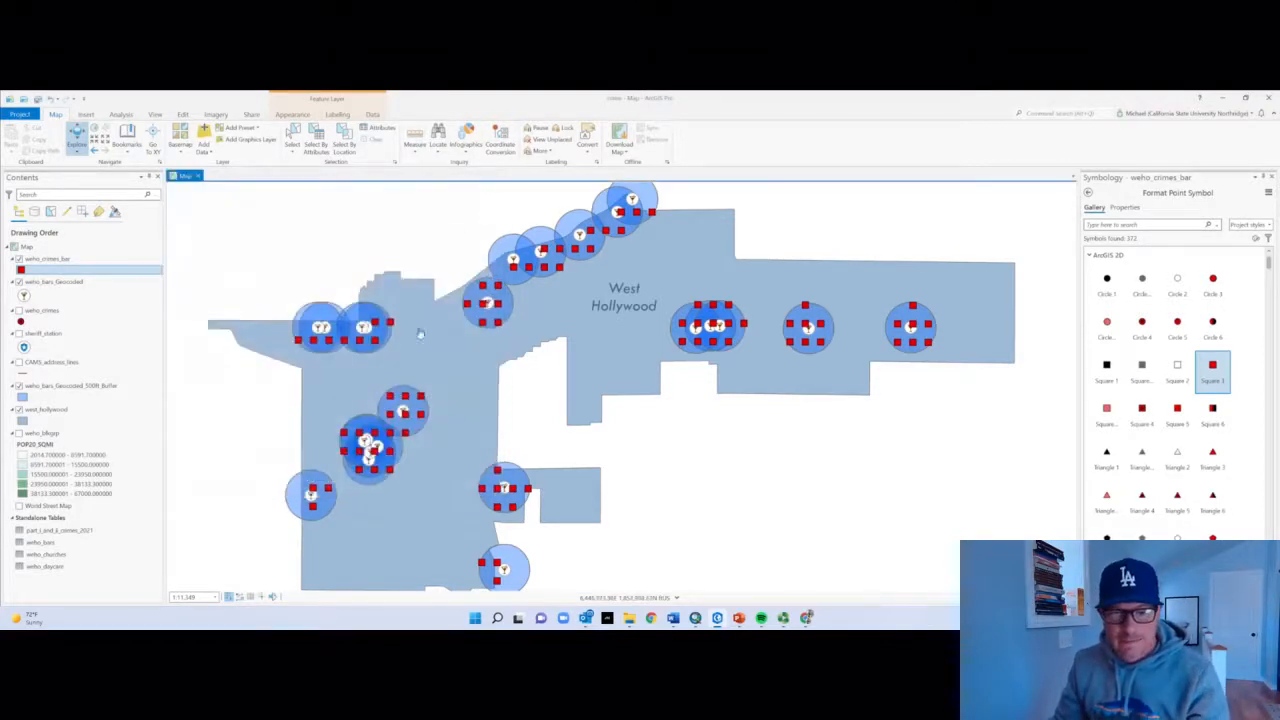
left_click(358, 469)
scroll(365, 232, "down", 5)
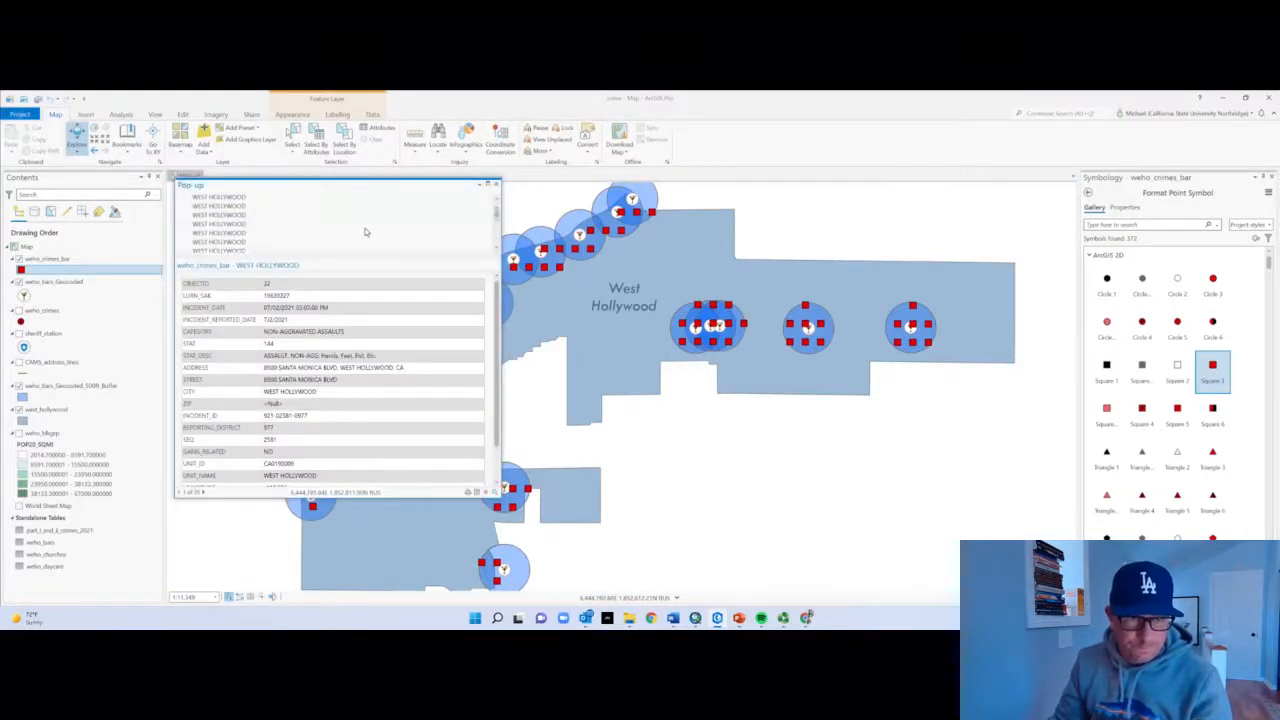
scroll(366, 233, "down", 2)
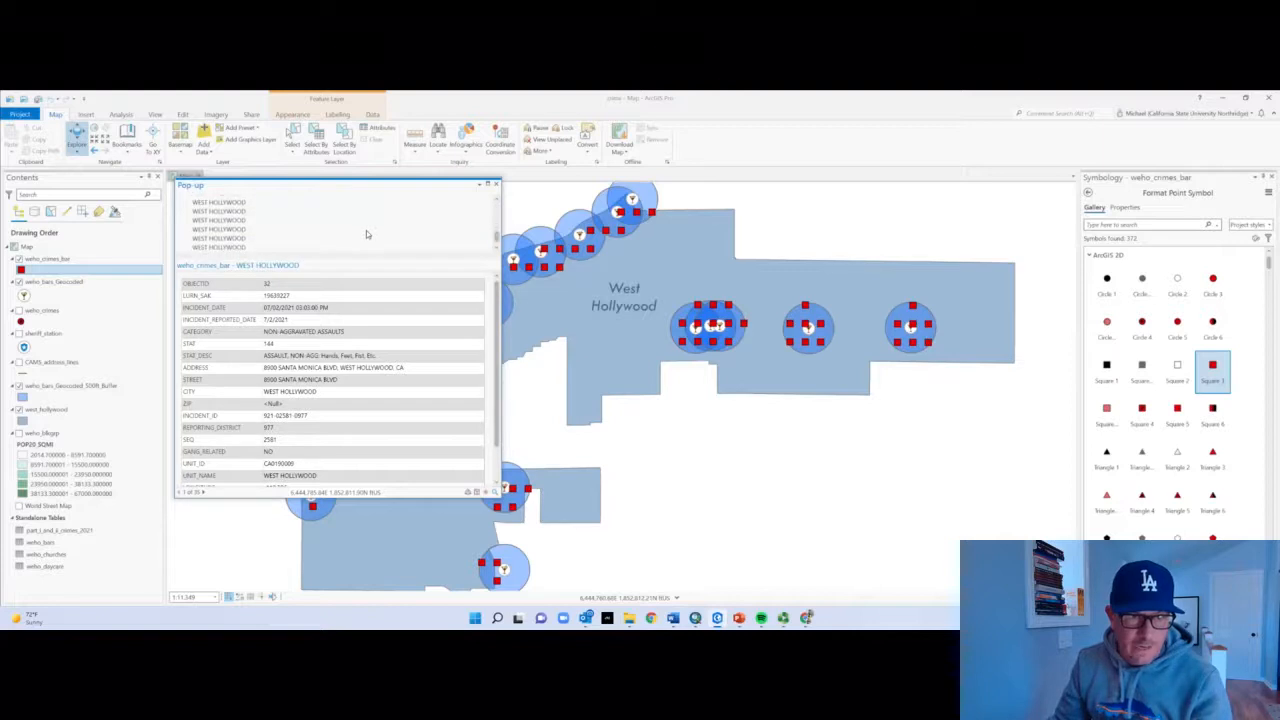
scroll(367, 235, "up", 4)
scroll(366, 231, "up", 3)
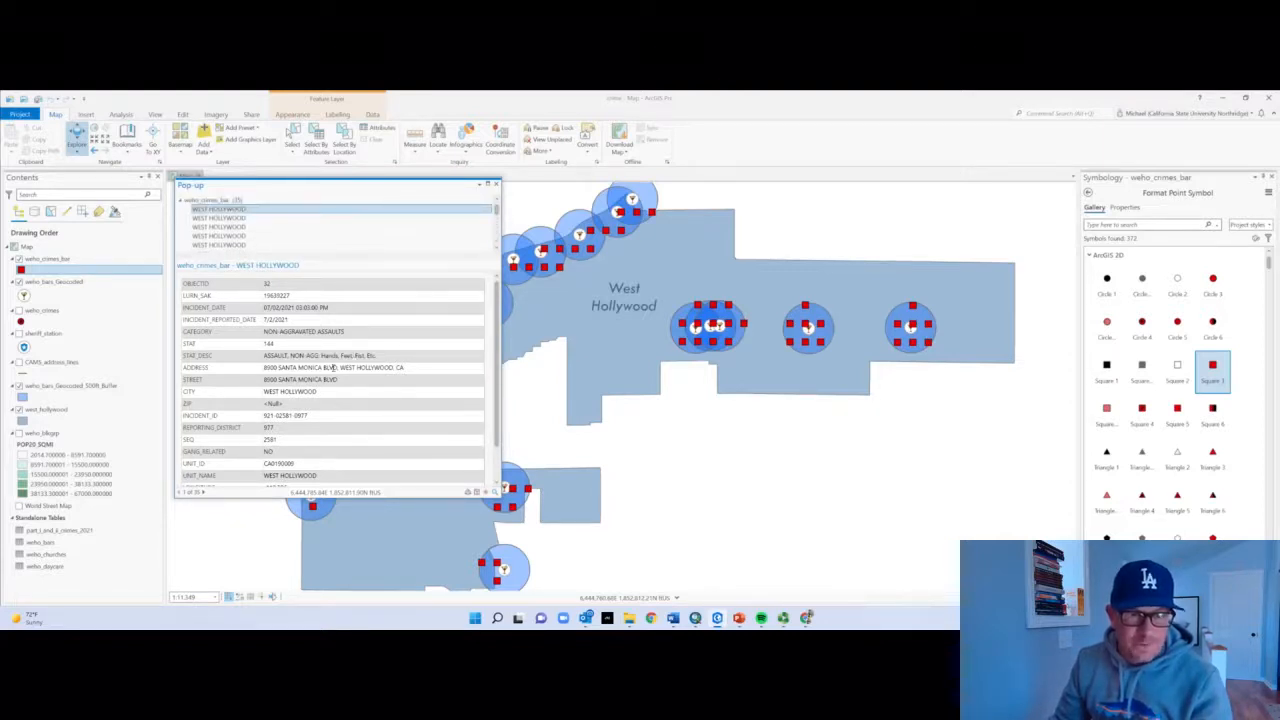
left_click(496, 186)
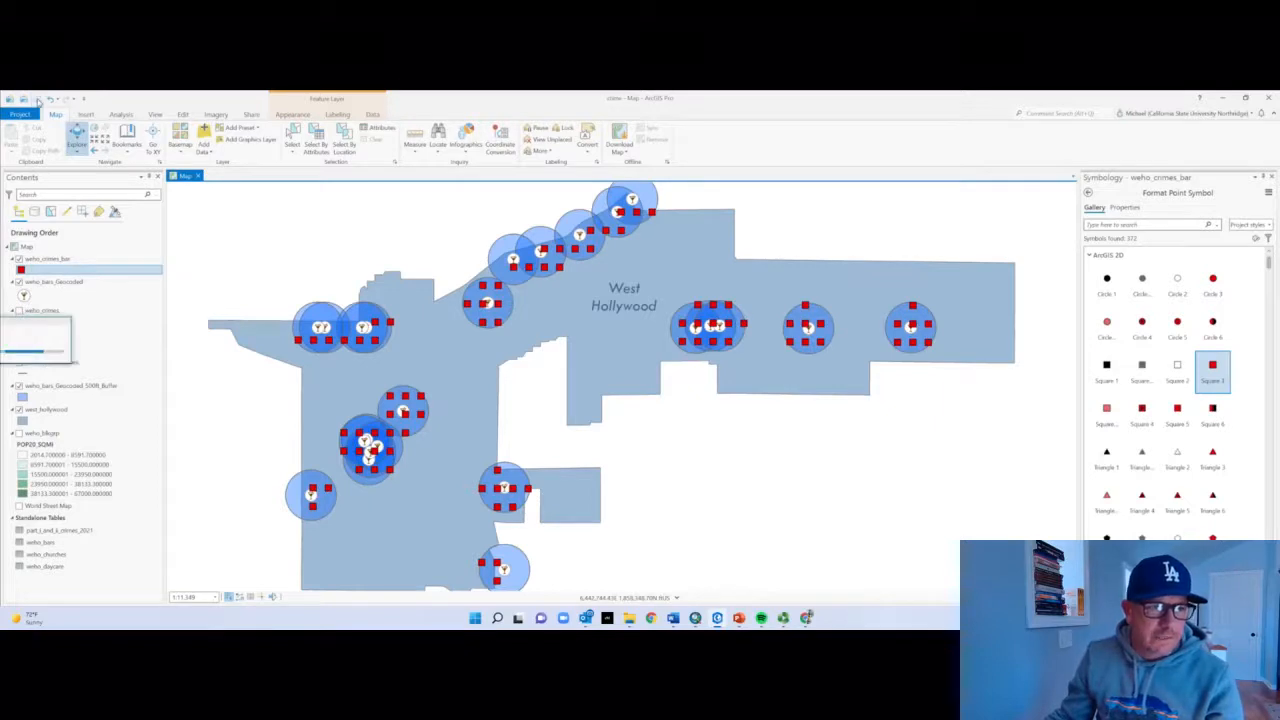
Search the geoprocessing tools for "near"
left_click(119, 116)
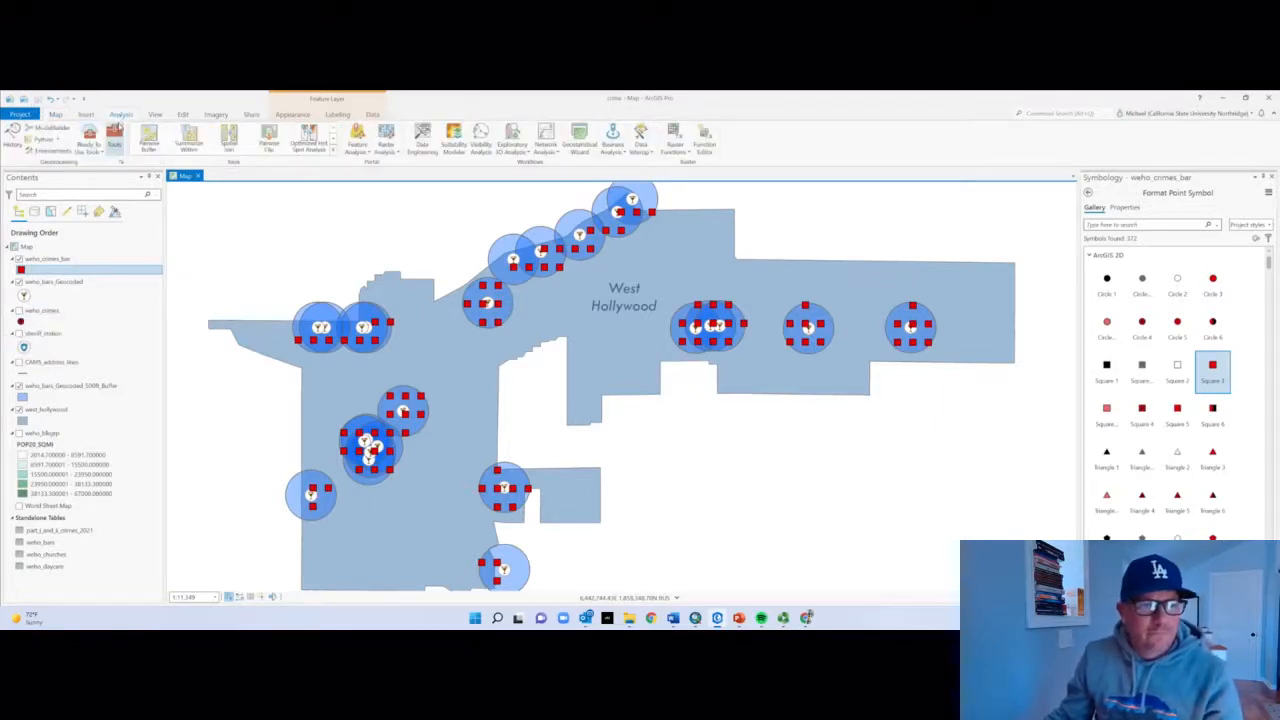
left_click(114, 138)
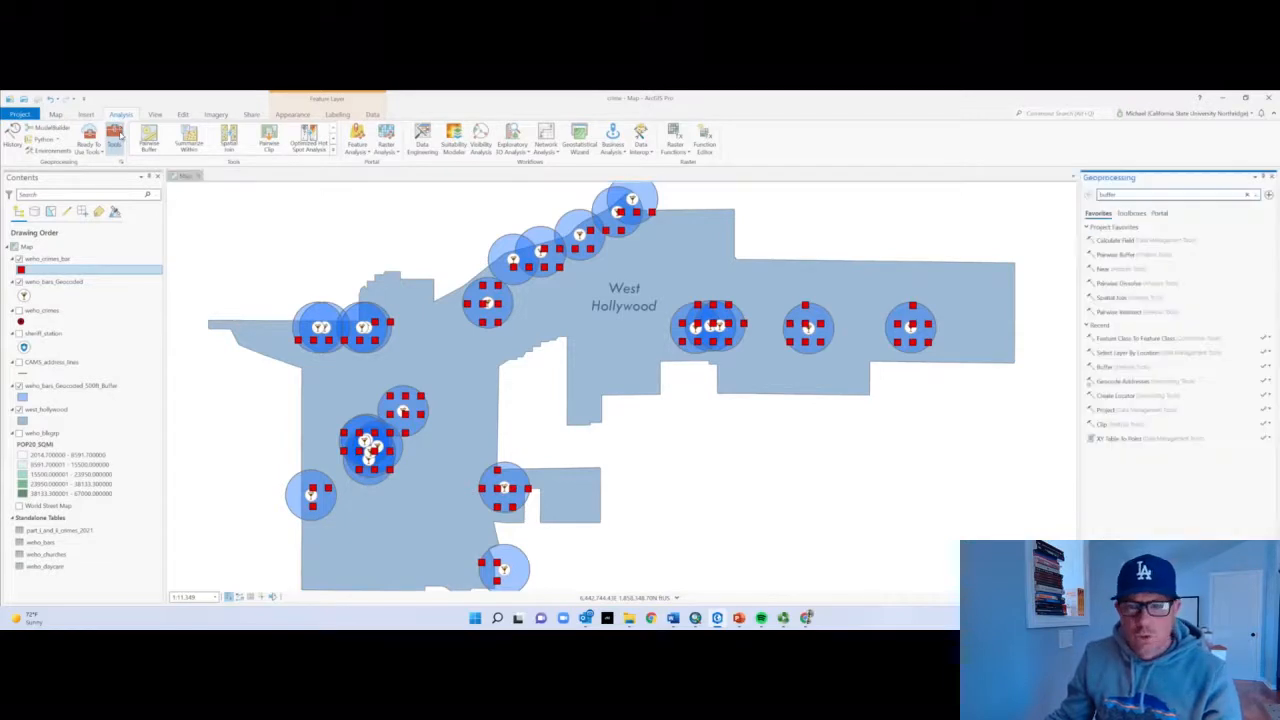
left_click(1128, 196)
type("near")
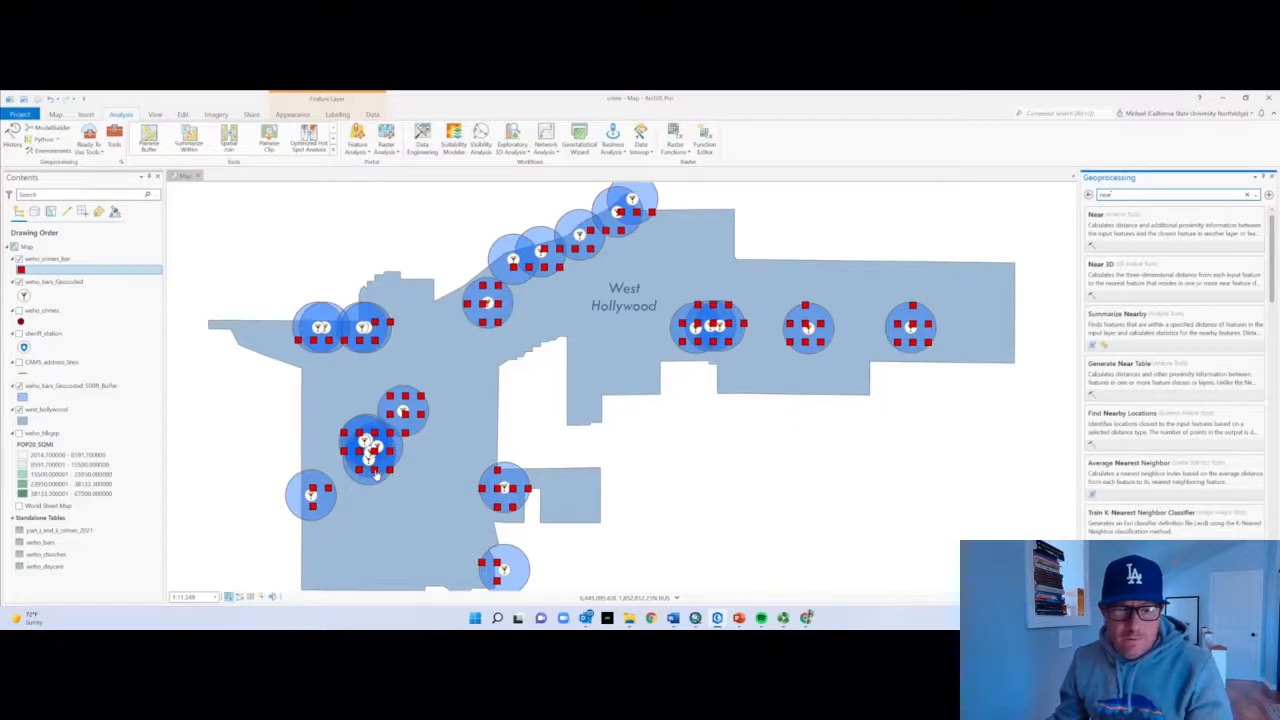
Inspect the pop-up records of the weho_crimes_bar point at the southern edge of the dense bar cluster
left_click(376, 474)
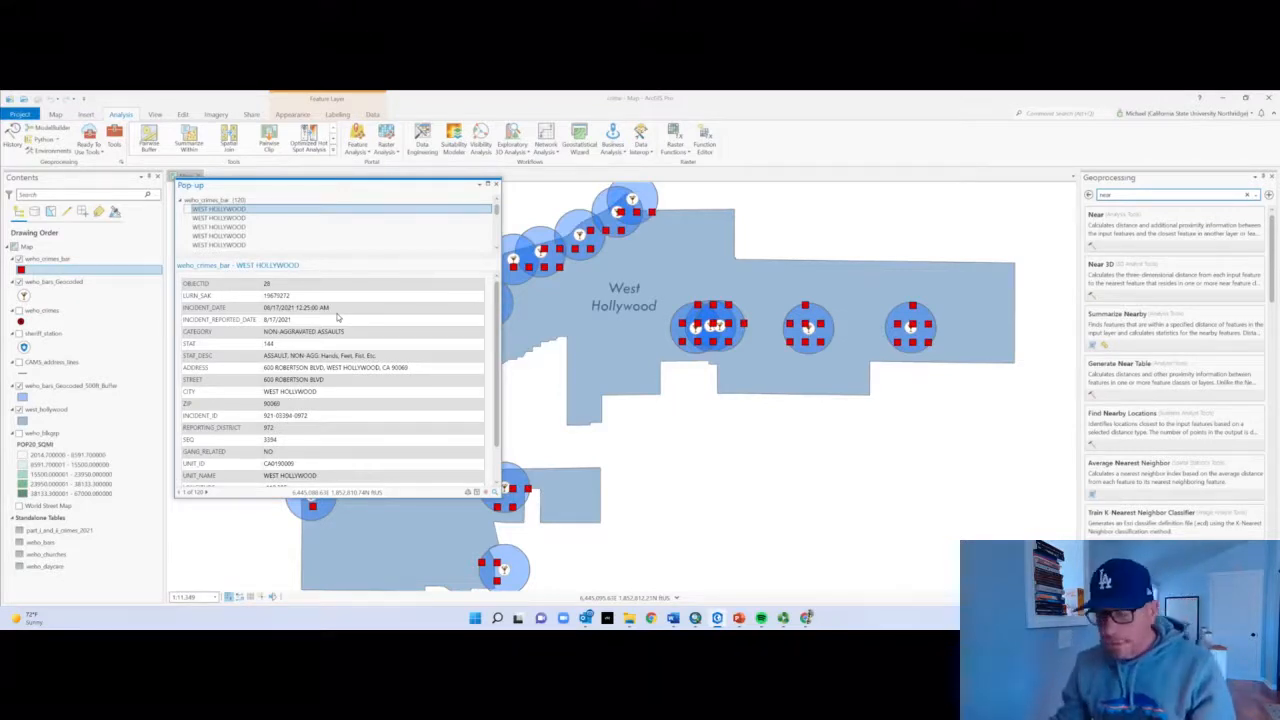
left_click(496, 185)
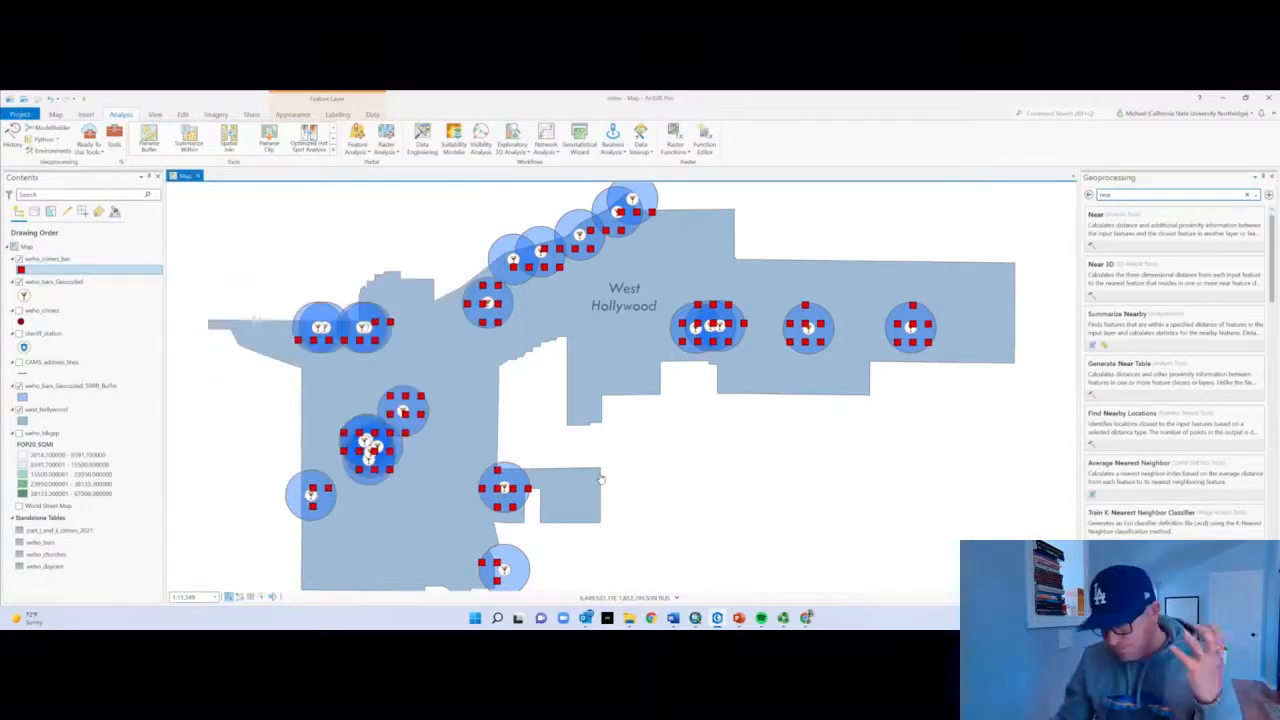
Open the Near analysis tool and save the pending edits
left_click(1176, 224)
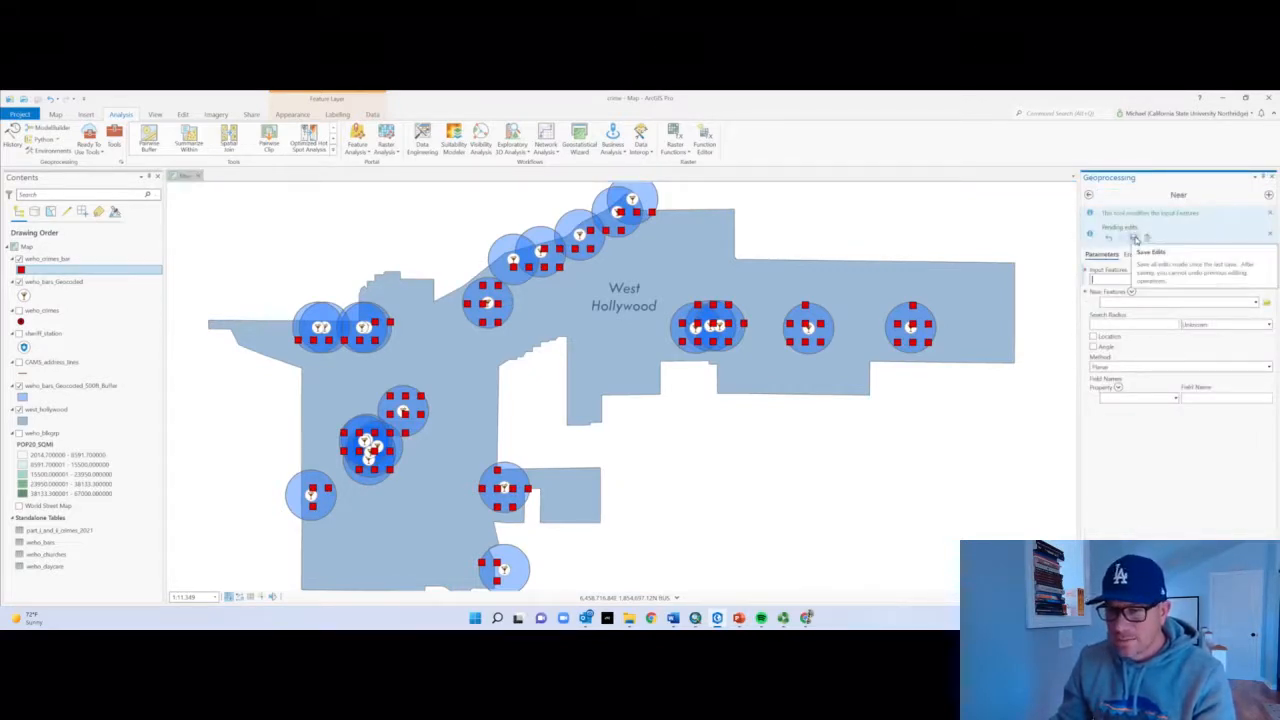
left_click(1136, 239)
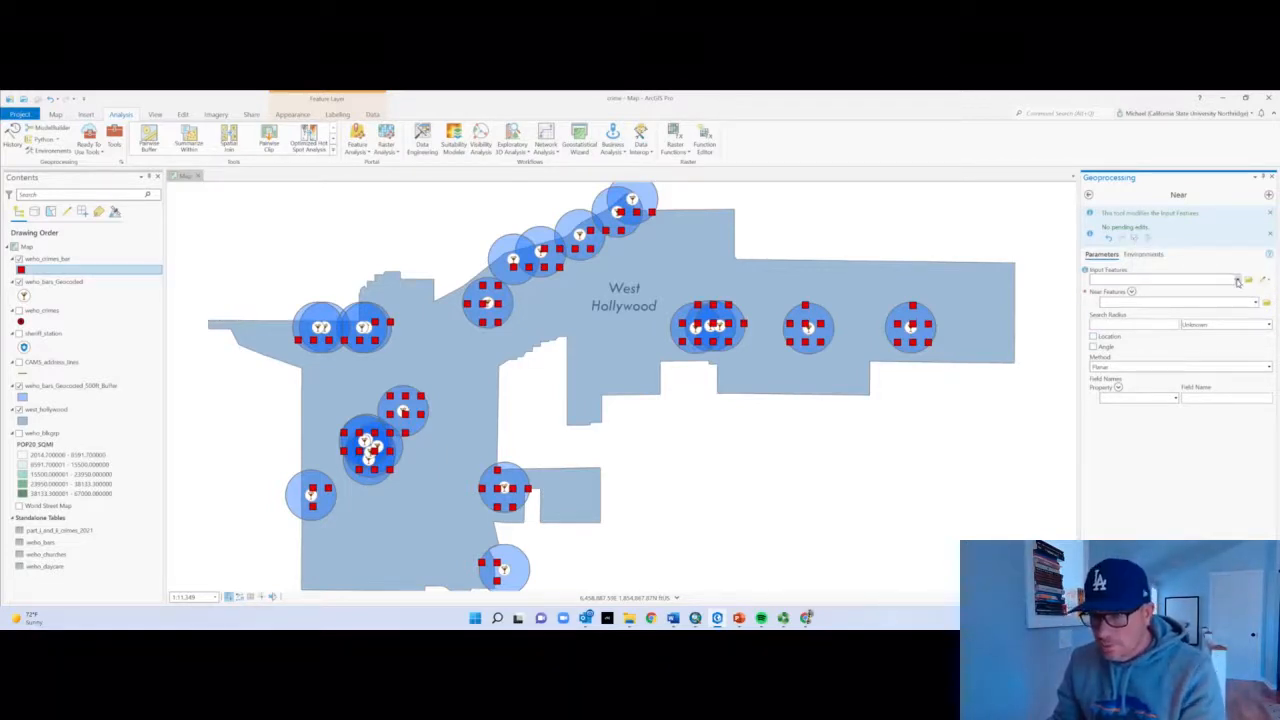
Run the Near tool with weho_crimes_bar as input features, weho_bars_Geocoded as near features and the Planar method
mouse_move(1087, 274)
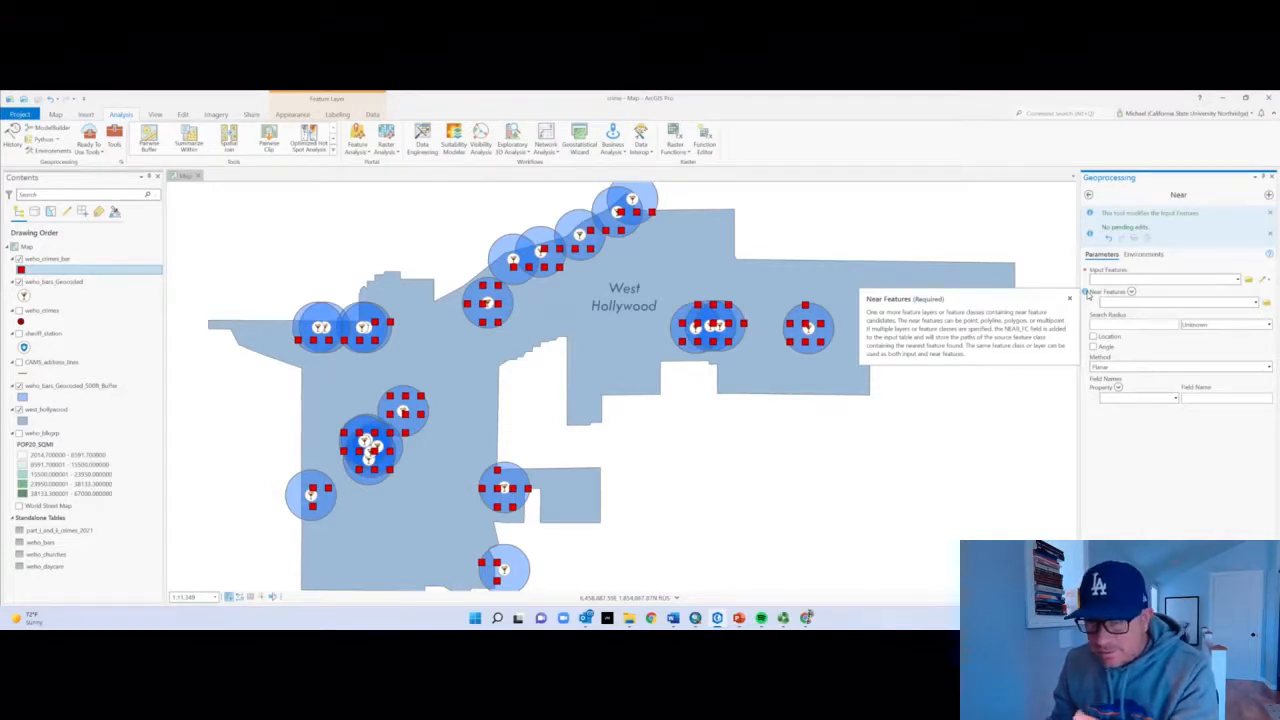
left_click(1238, 280)
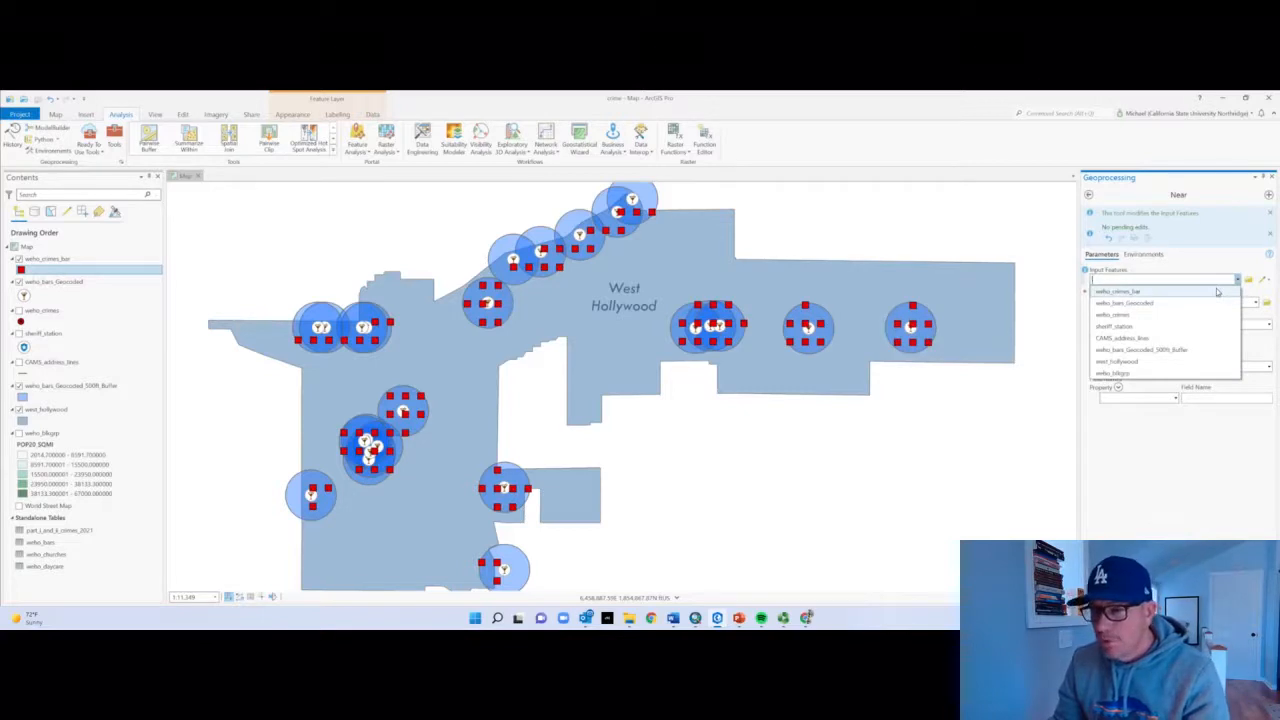
left_click(1148, 302)
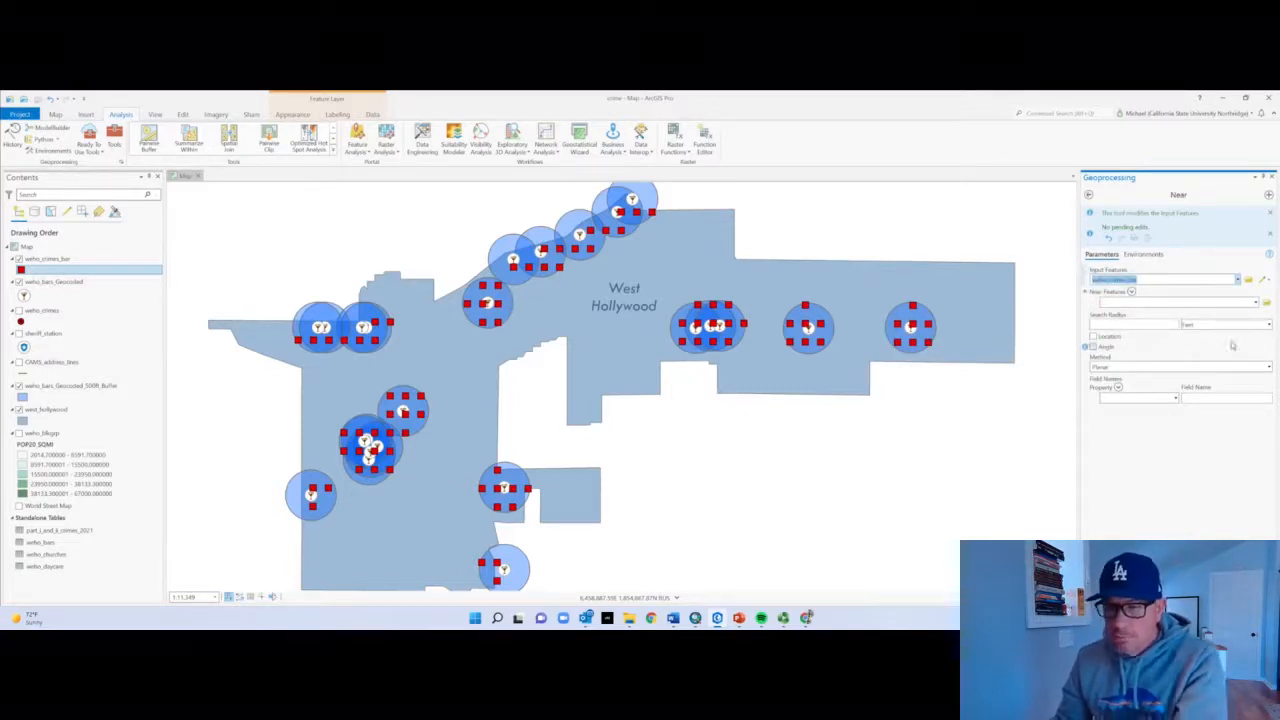
left_click(1253, 301)
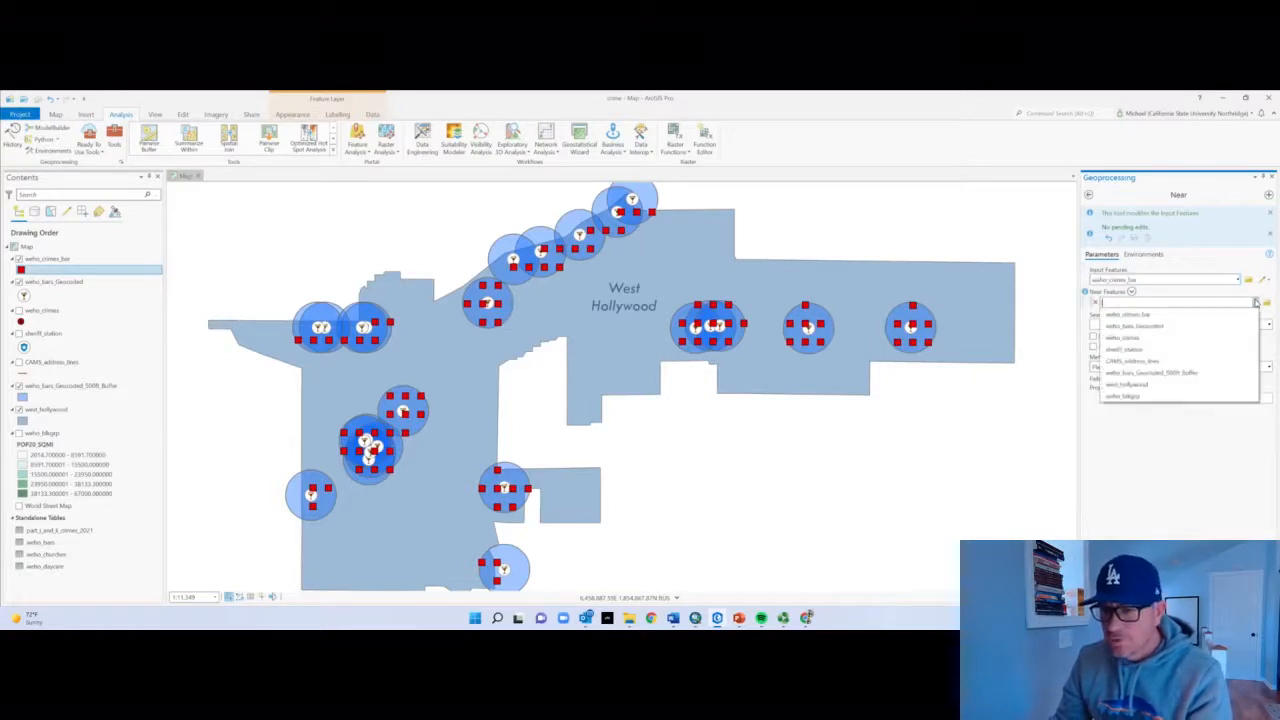
left_click(1166, 328)
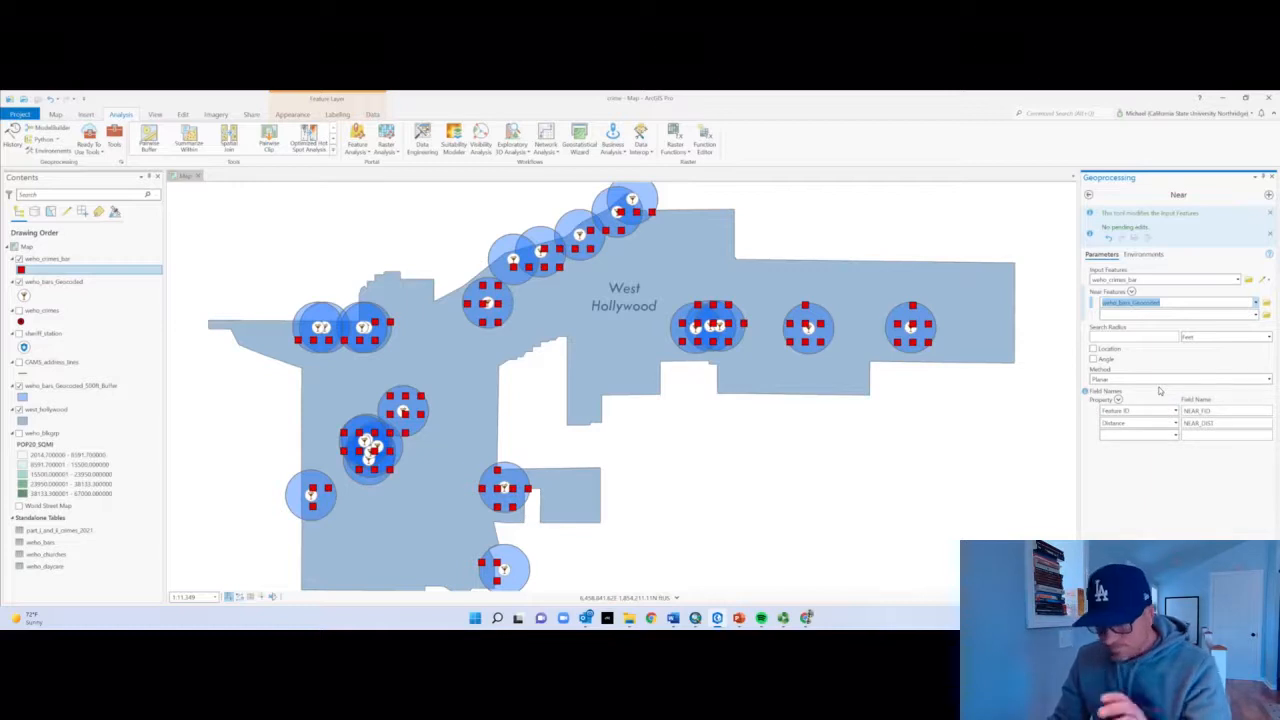
left_click(1268, 381)
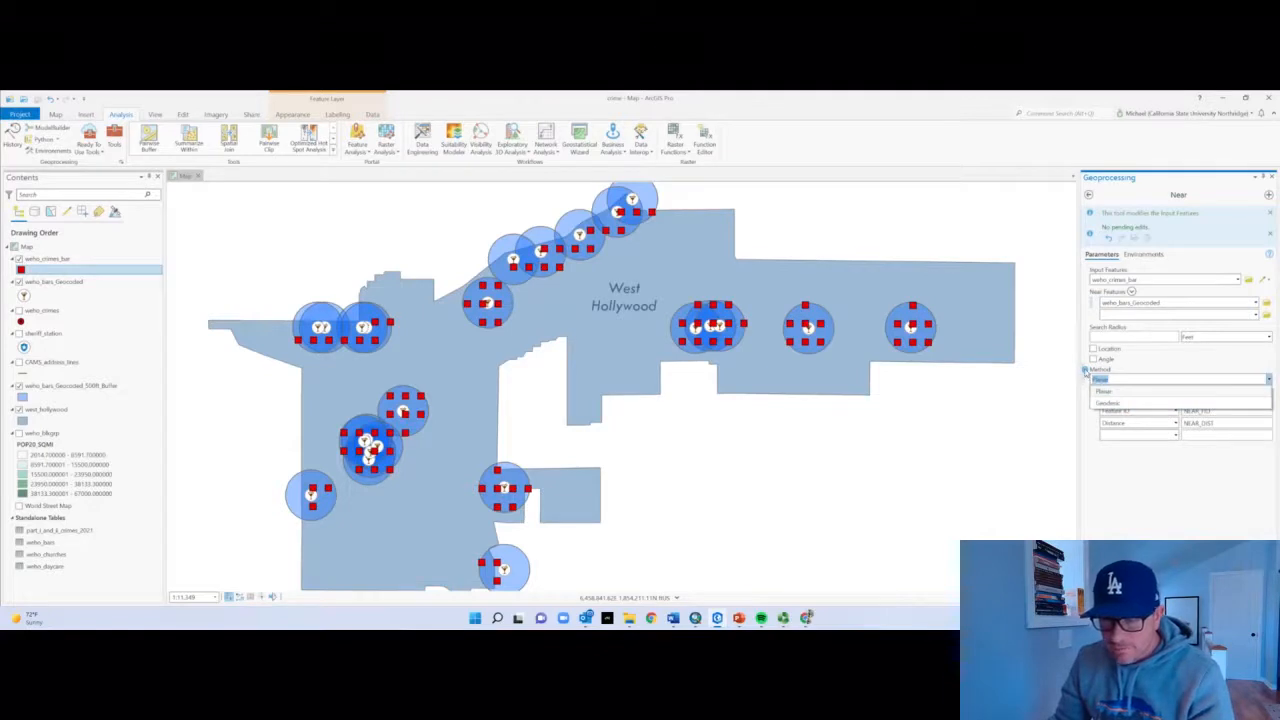
left_click(1128, 375)
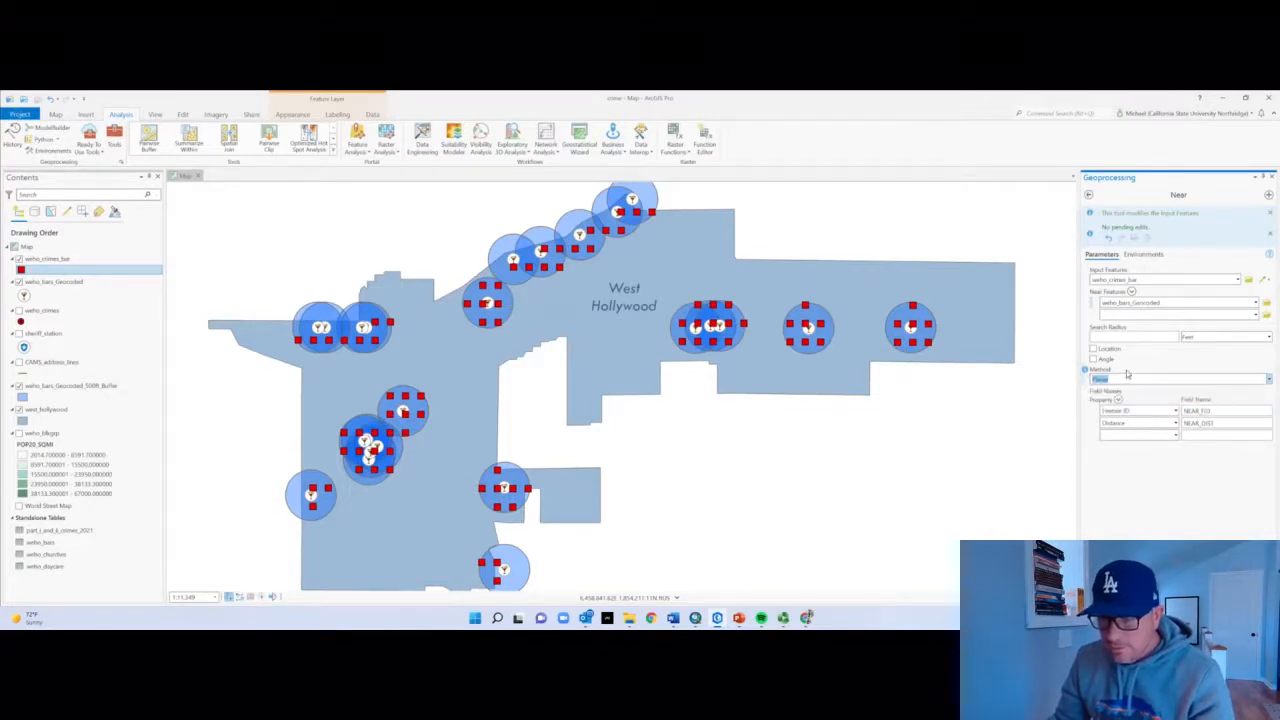
mouse_move(1085, 370)
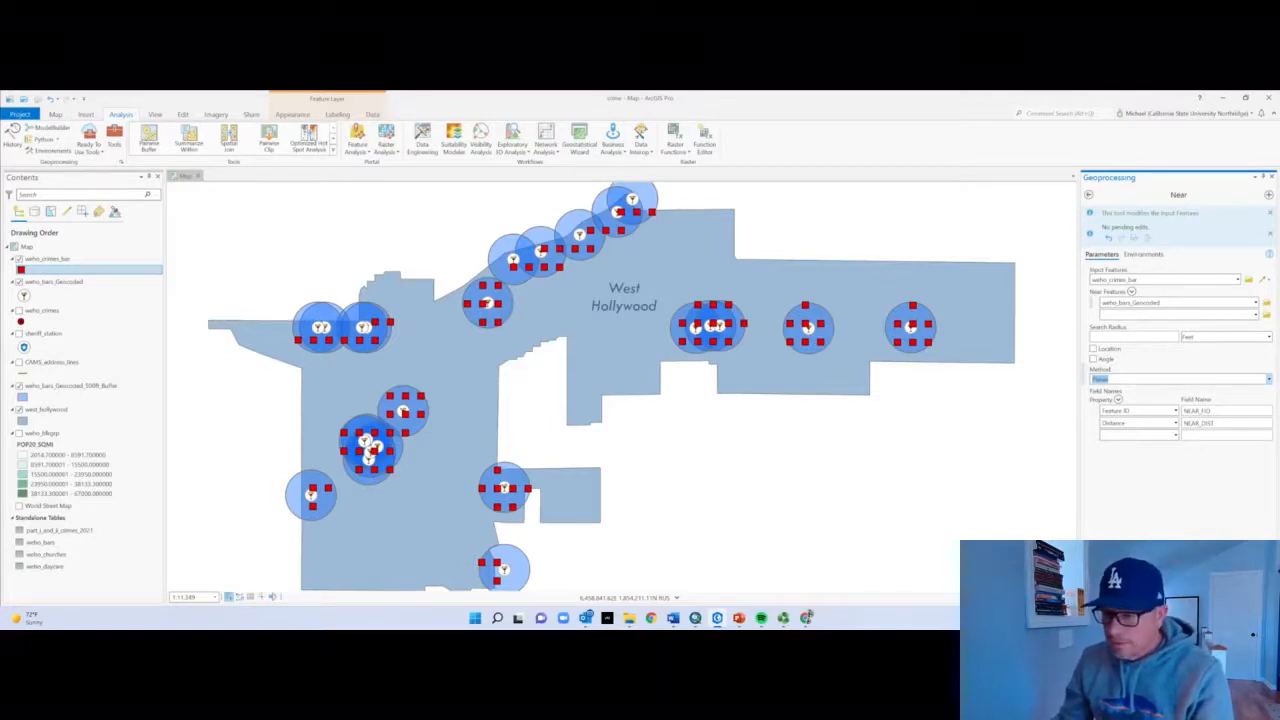
left_click(1241, 590)
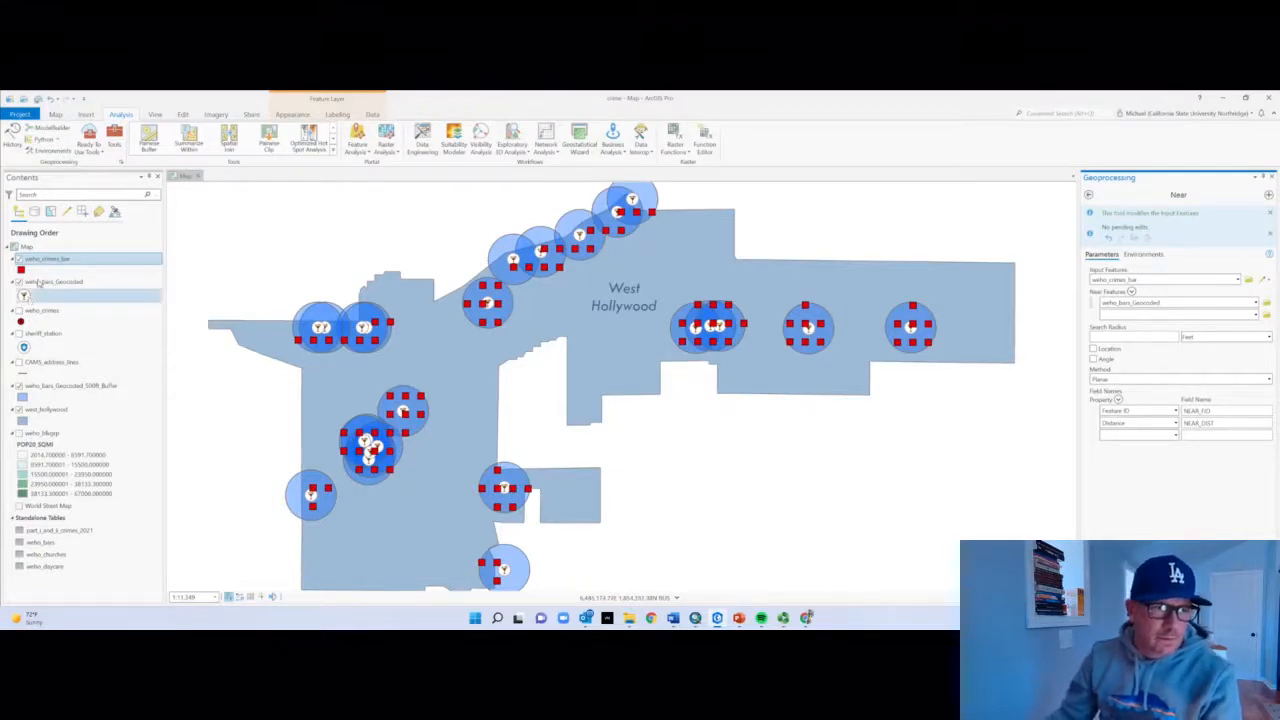
Open the weho_crimes_bar attribute table and inspect its NEAR_FID and NEAR_DIST fields
right_click(47, 259)
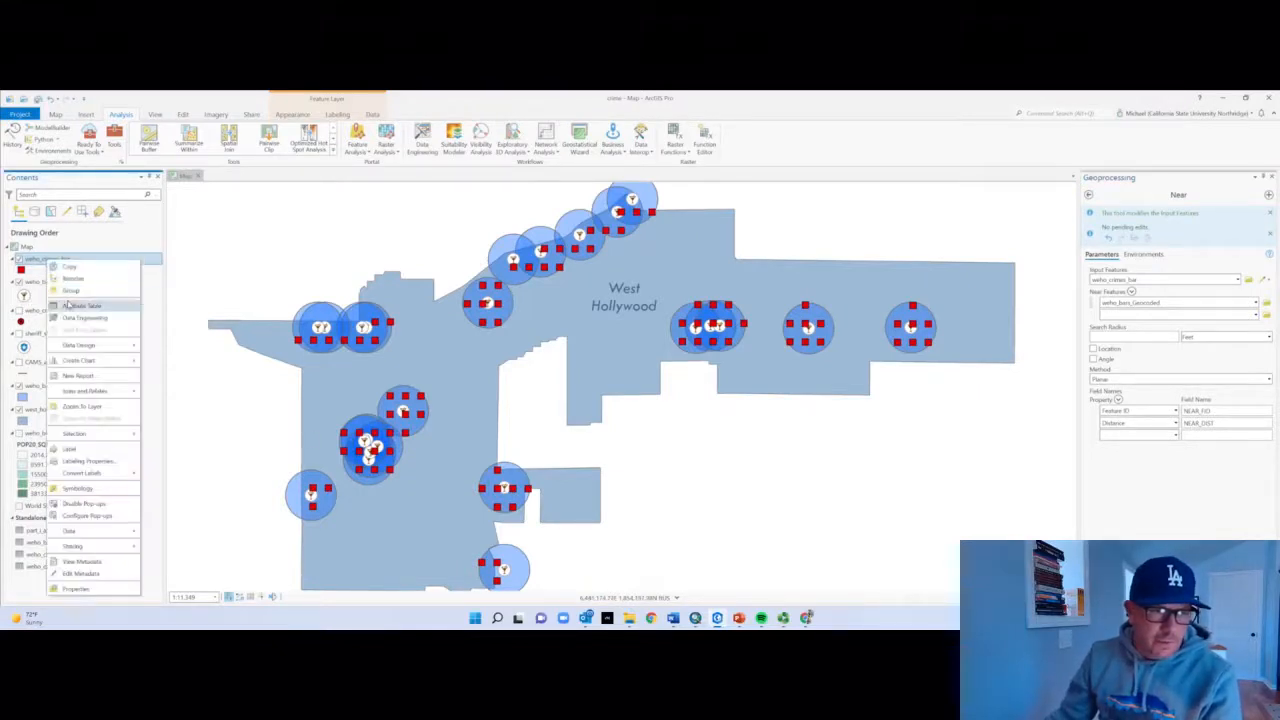
left_click(80, 305)
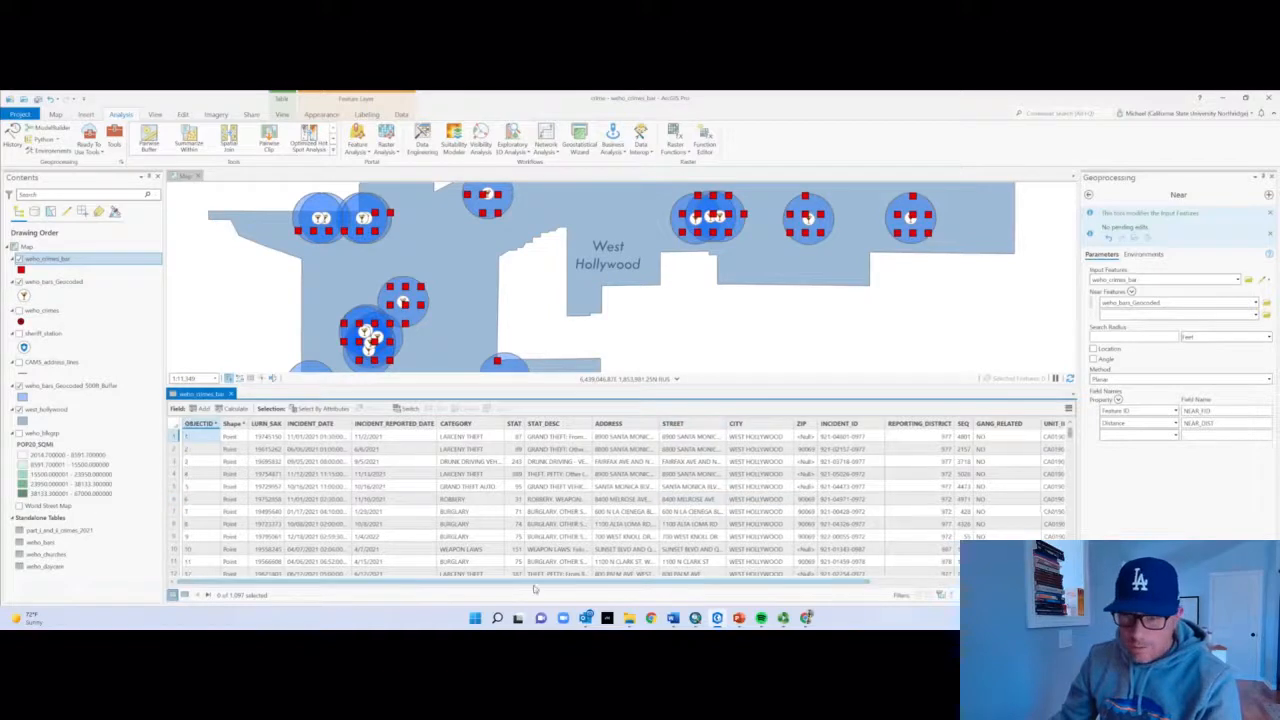
left_click_drag(535, 589, 921, 588)
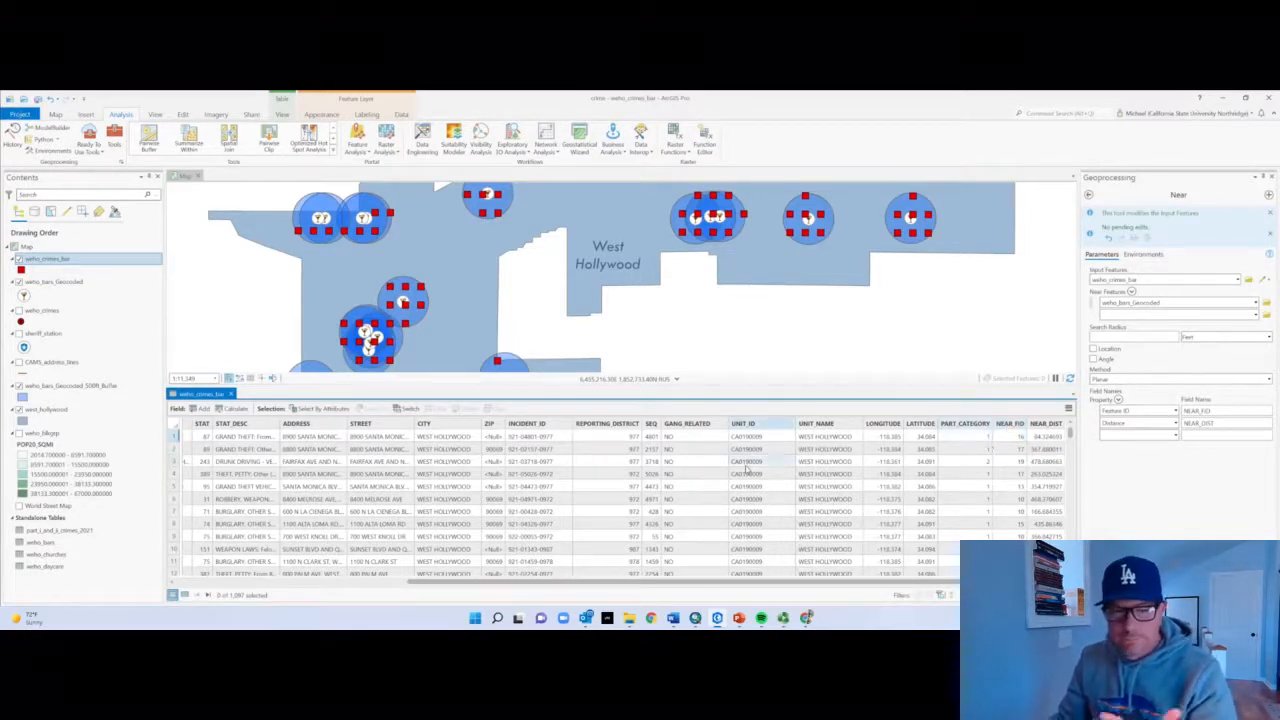
Open the weho_bars_Geocoded attribute table and examine the ObjectID and Name fields of the bars
right_click(40, 281)
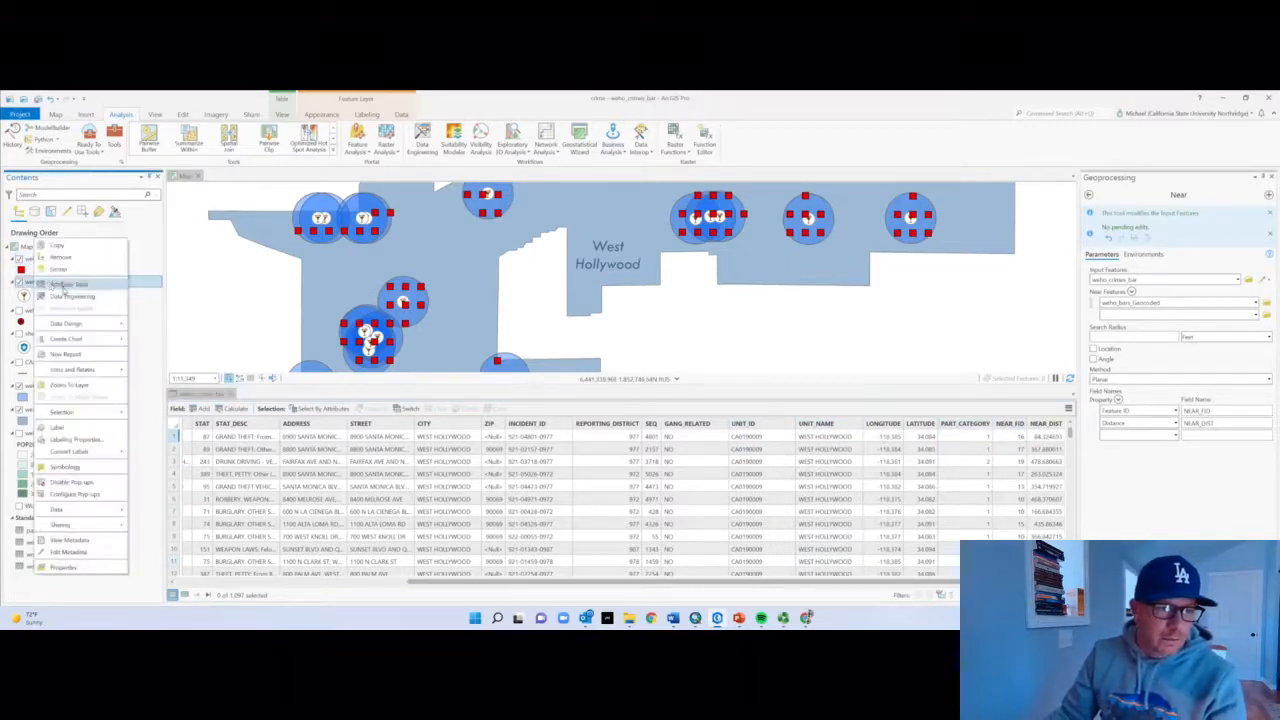
left_click(70, 284)
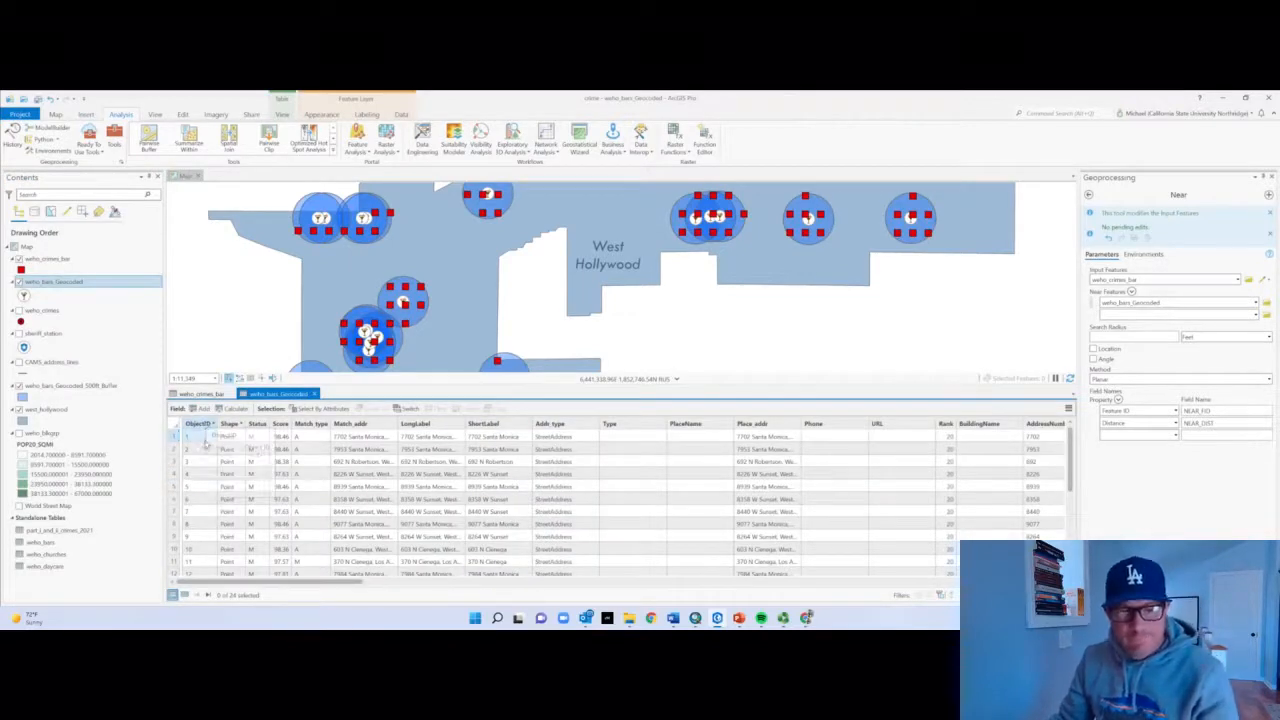
scroll(228, 545, "down", 2)
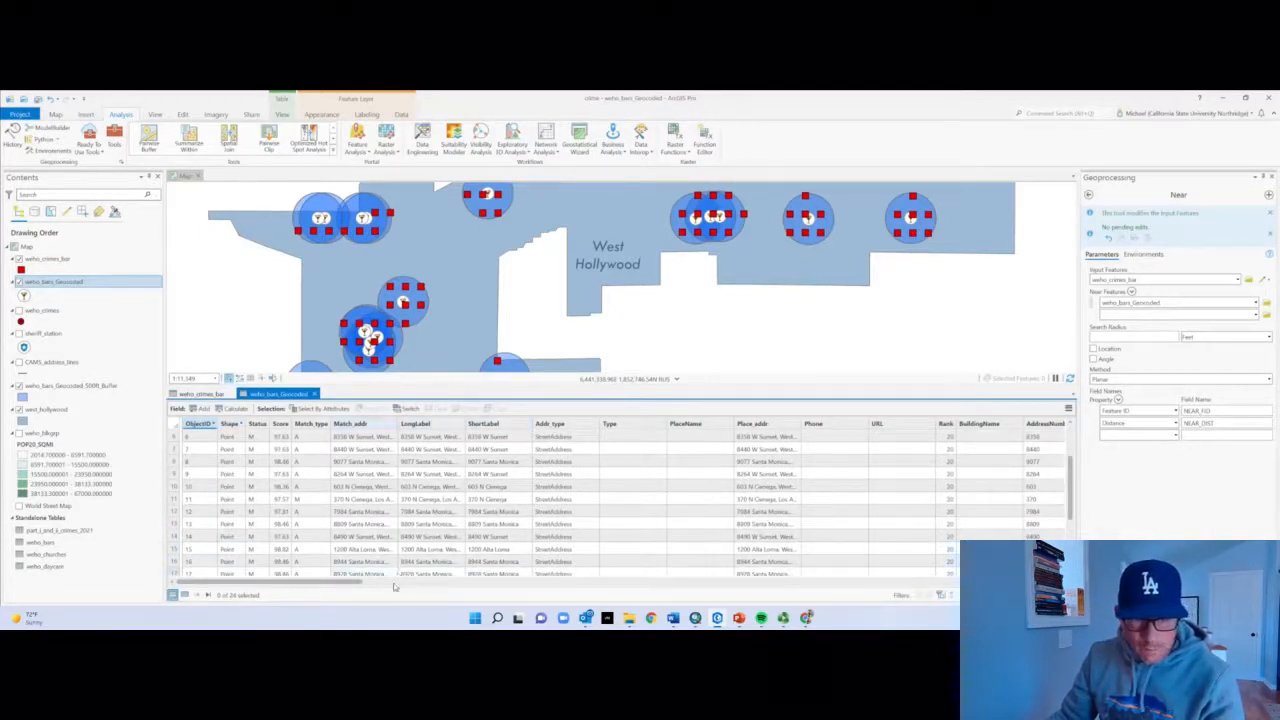
left_click_drag(357, 583, 990, 590)
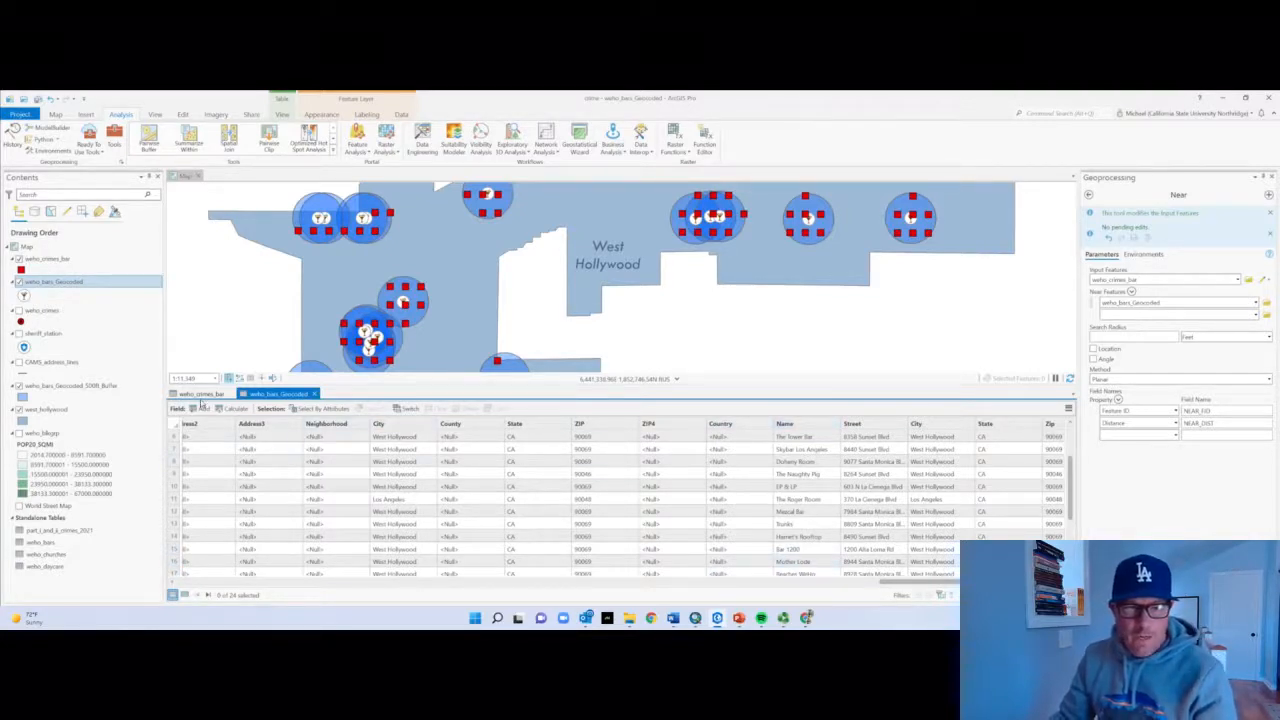
Sort the weho_crimes_bar table by NEAR_FID in ascending order and review how the crimes group by closest bar
left_click(201, 394)
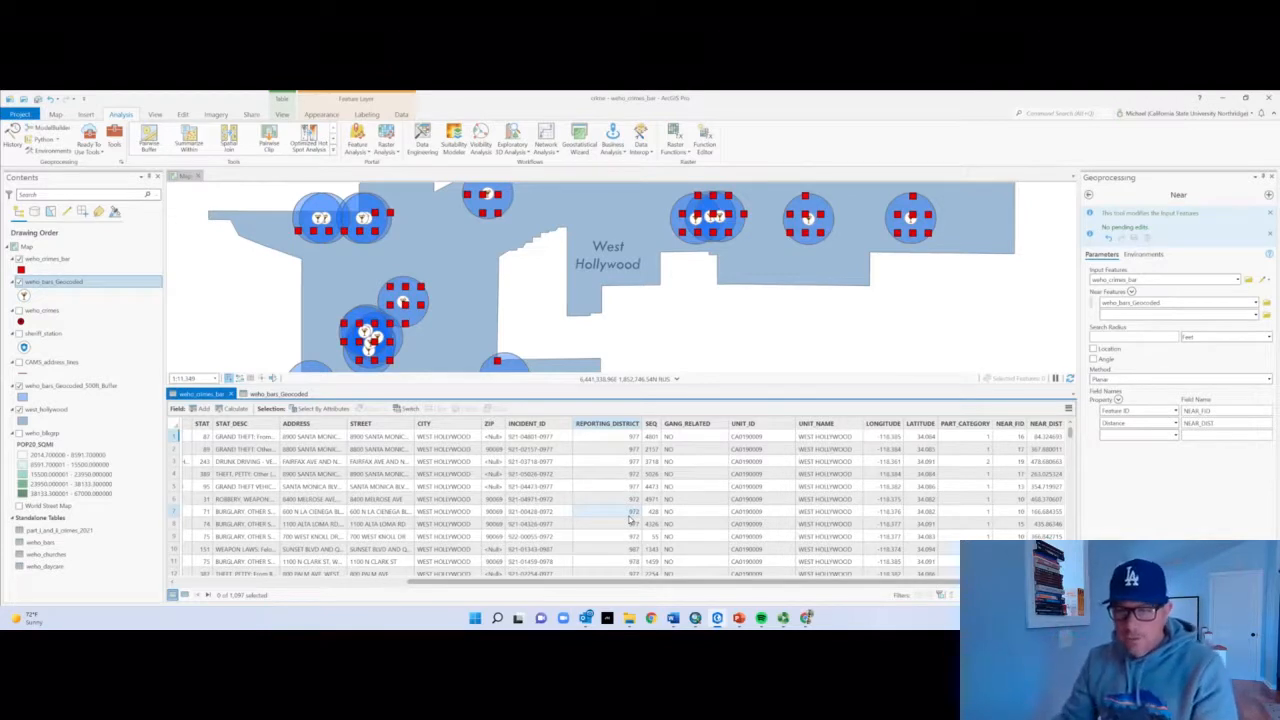
right_click(1015, 425)
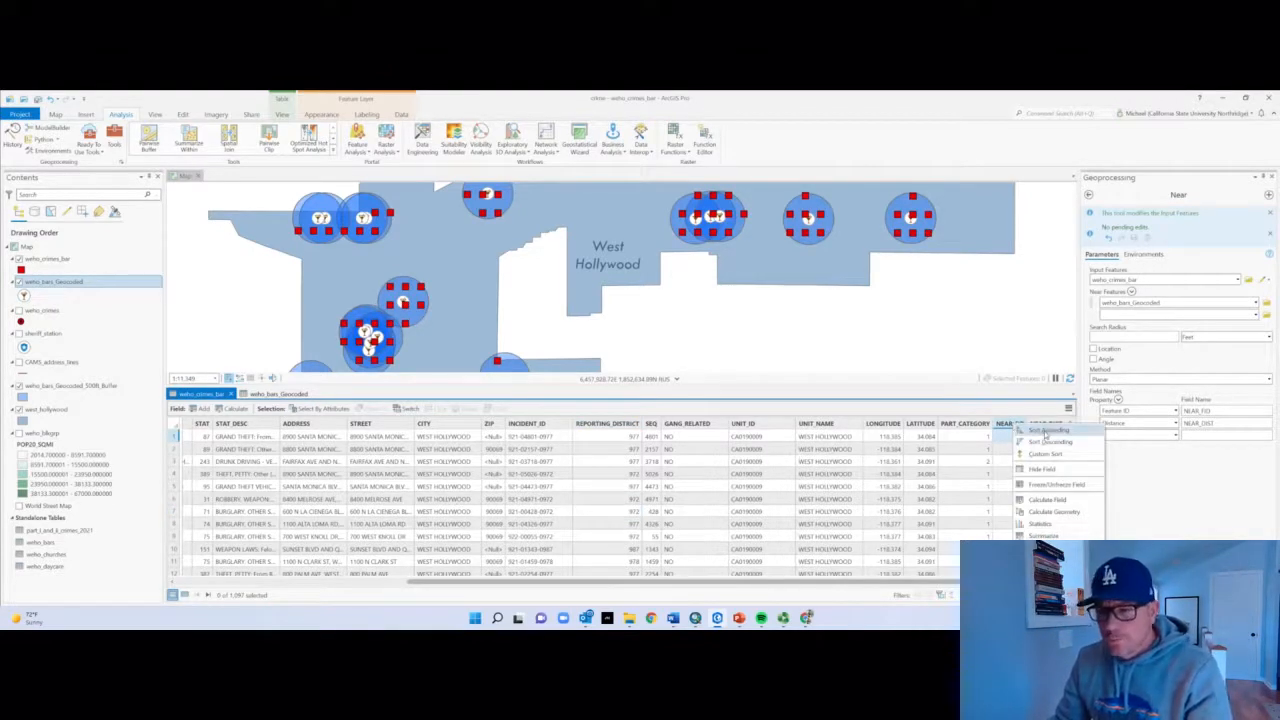
left_click(1045, 431)
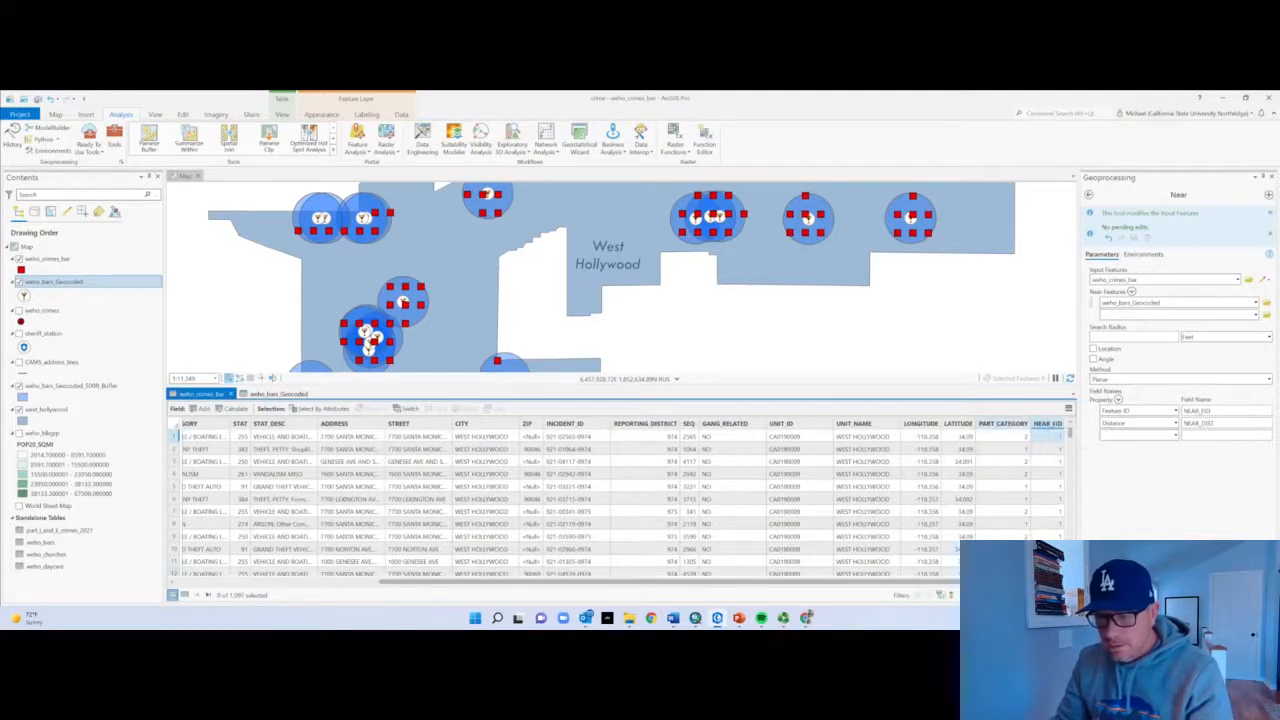
left_click_drag(970, 581, 998, 581)
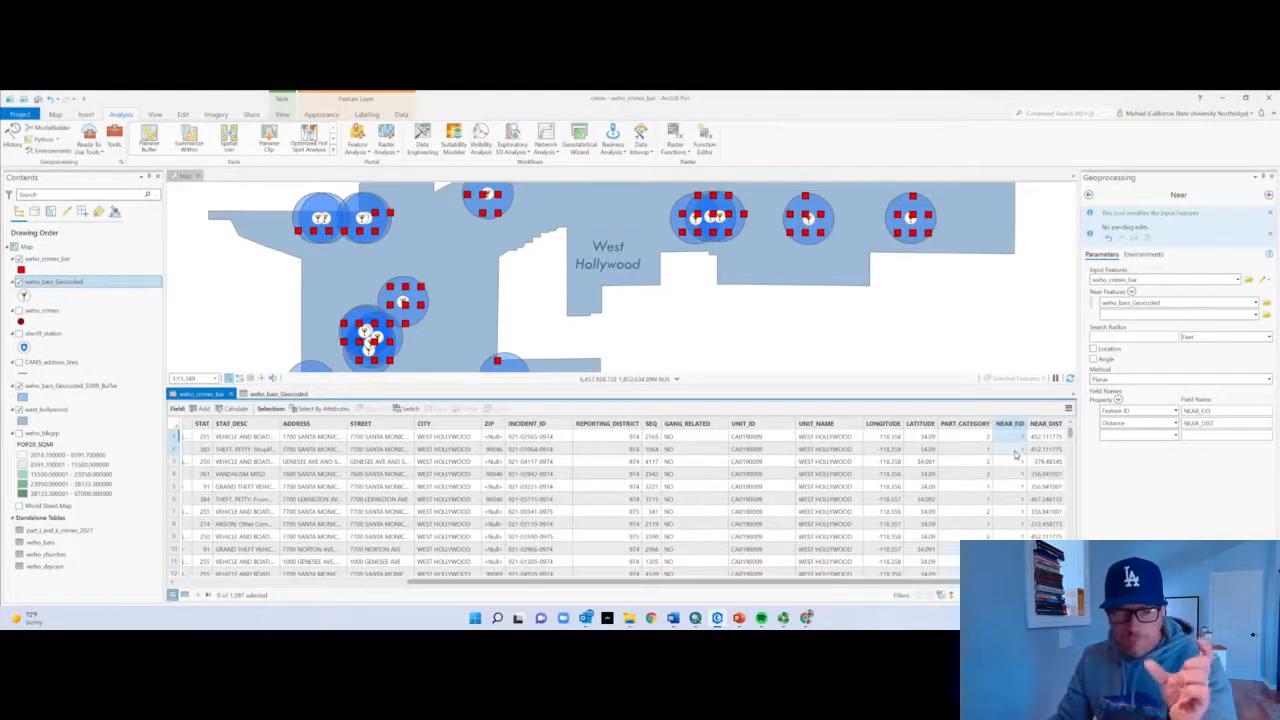
scroll(1015, 455, "down", 4)
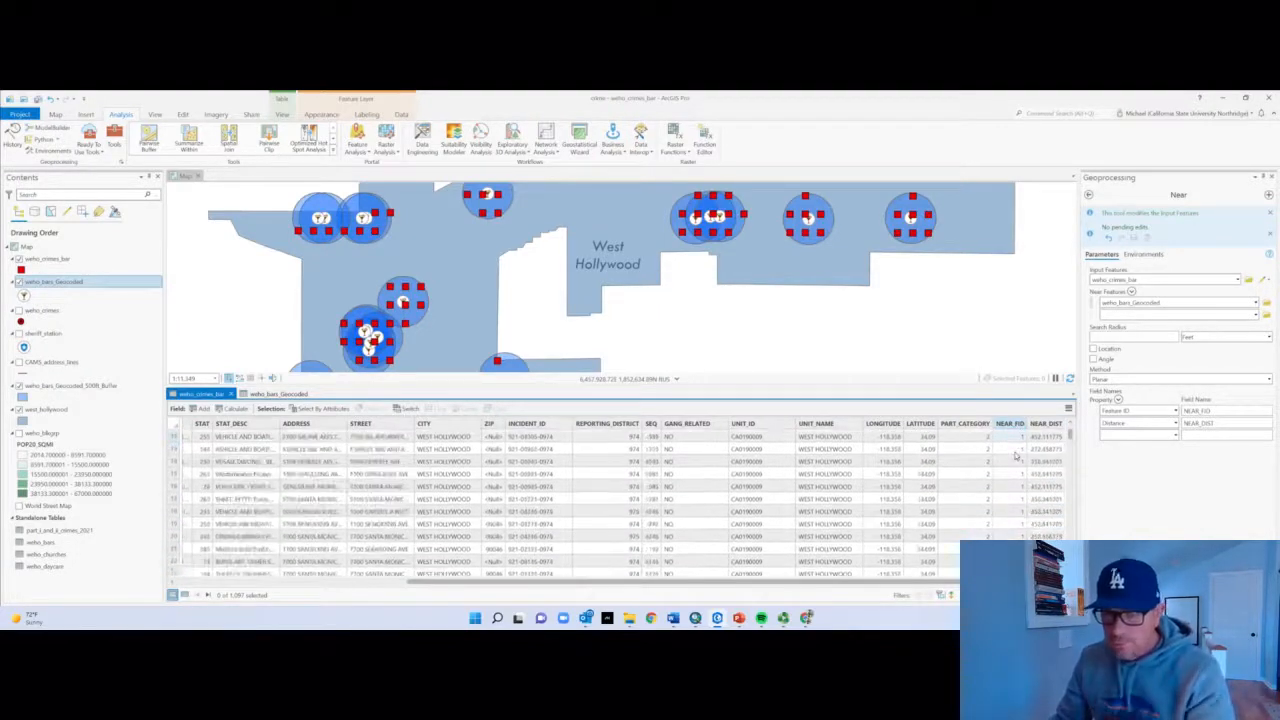
scroll(1015, 455, "down", 8)
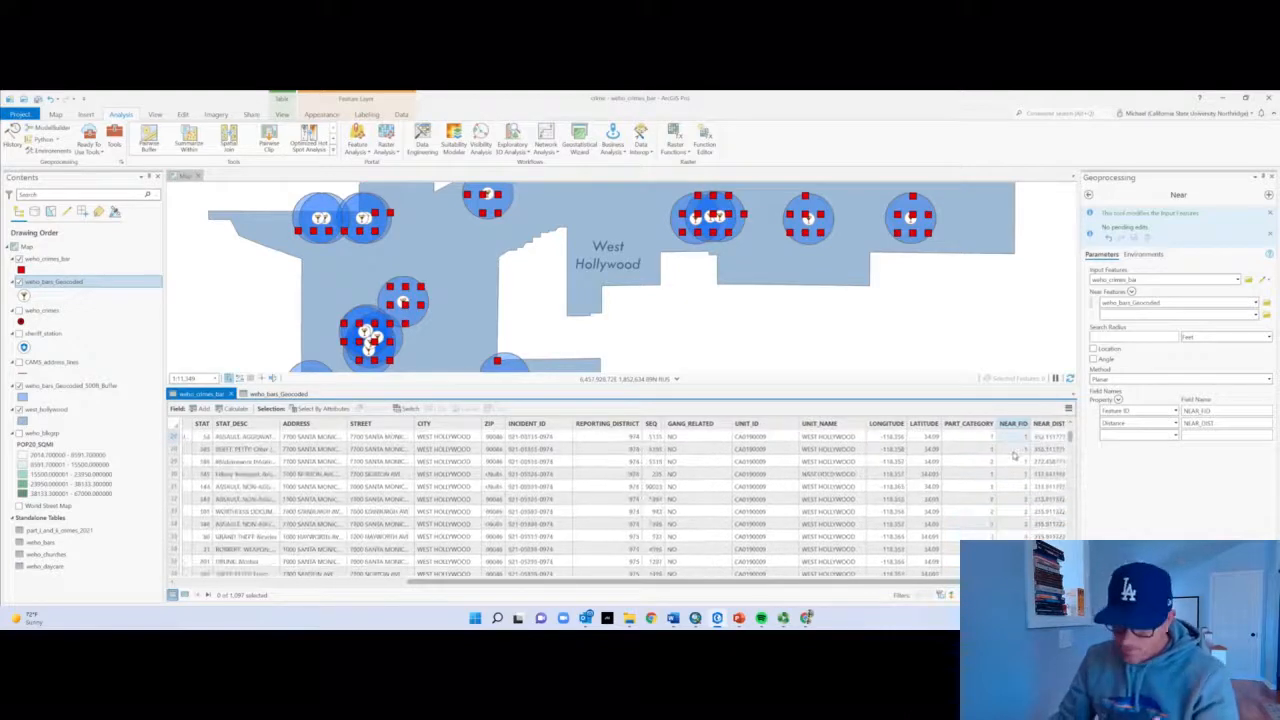
scroll(1015, 455, "down", 5)
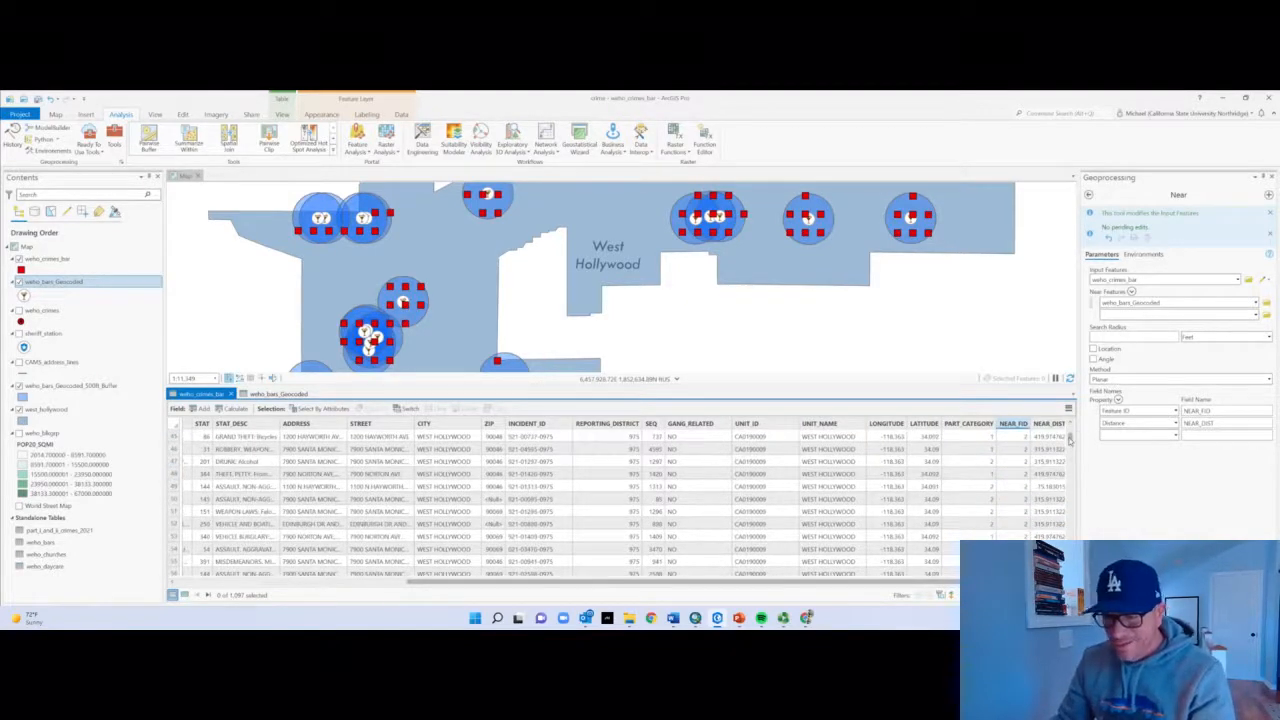
left_click_drag(1069, 440, 1073, 419)
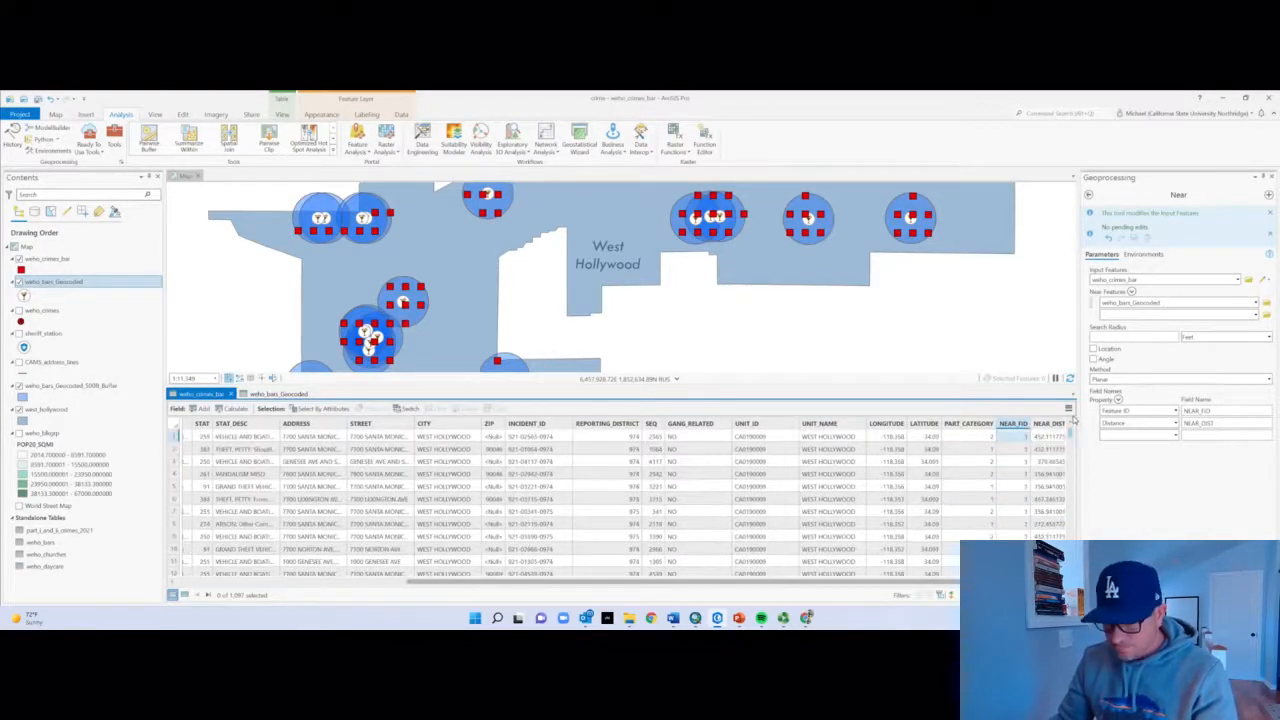
Summarize the crimes by NEAR_FID into the table weho_crimes_bar_Statistics, using NEAR_FID as statistics field with the Unique statistic
right_click(1021, 424)
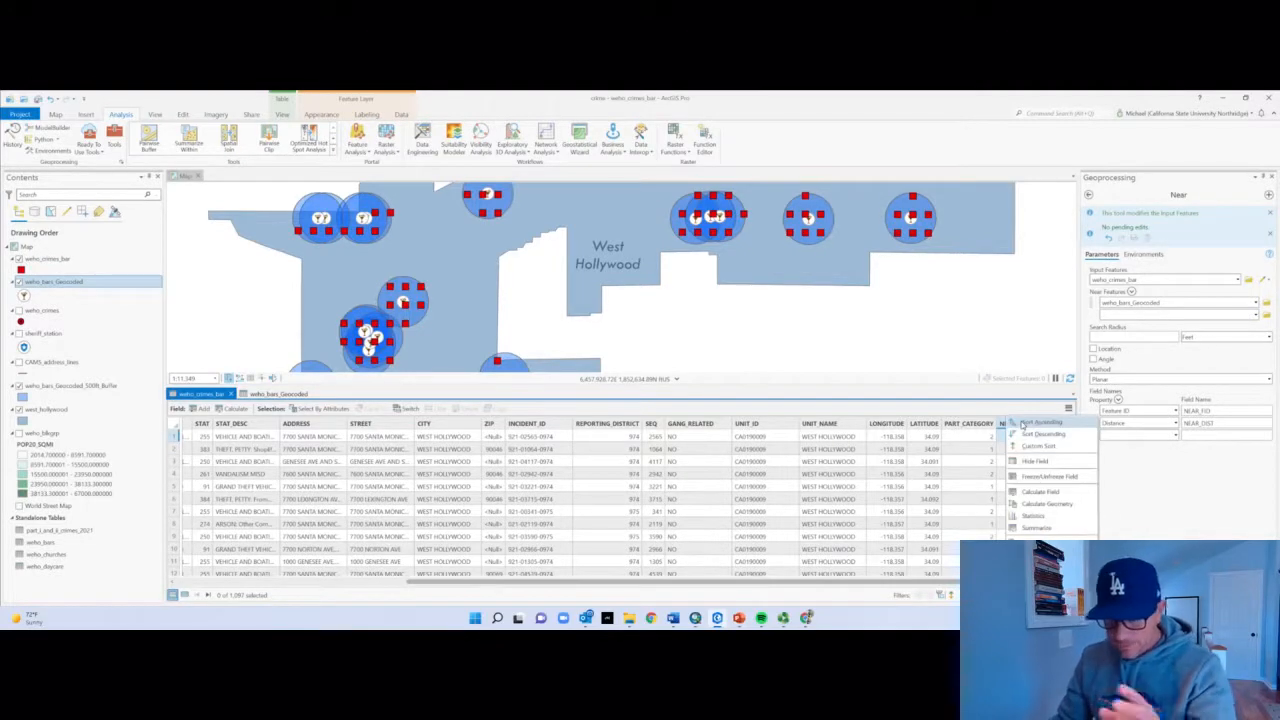
left_click(1040, 528)
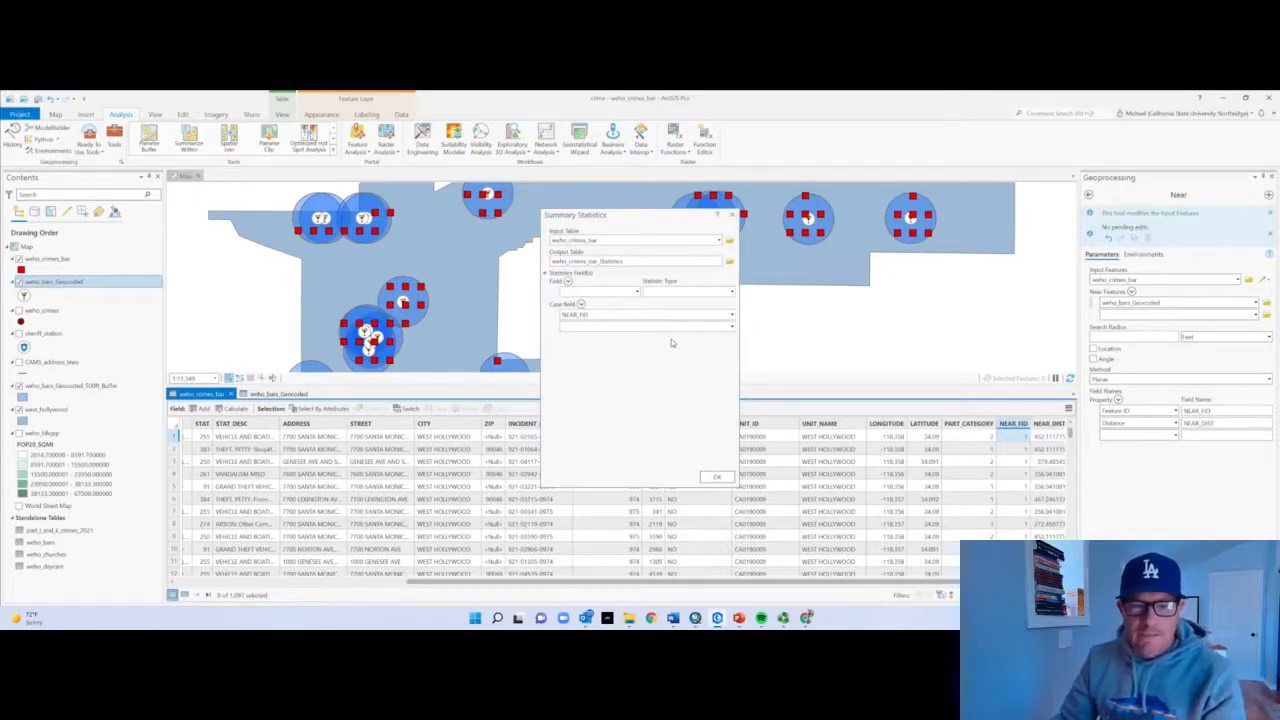
left_click(636, 292)
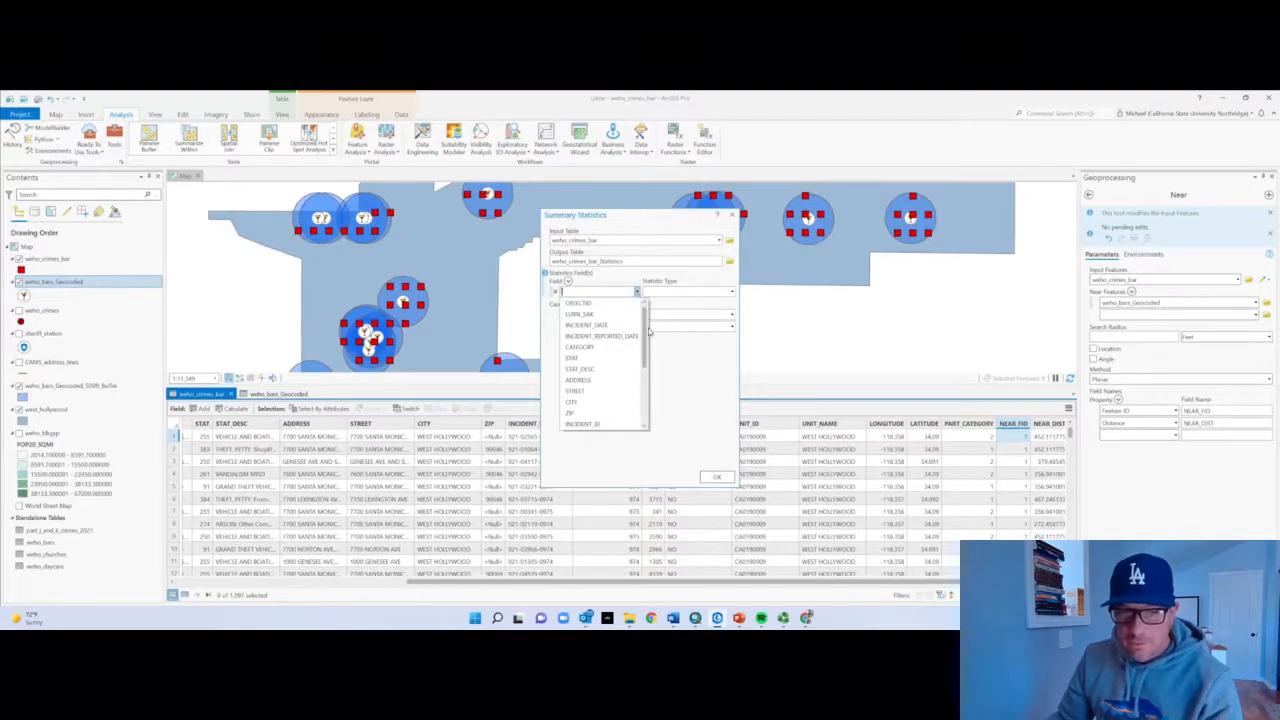
scroll(648, 340, "down", 4)
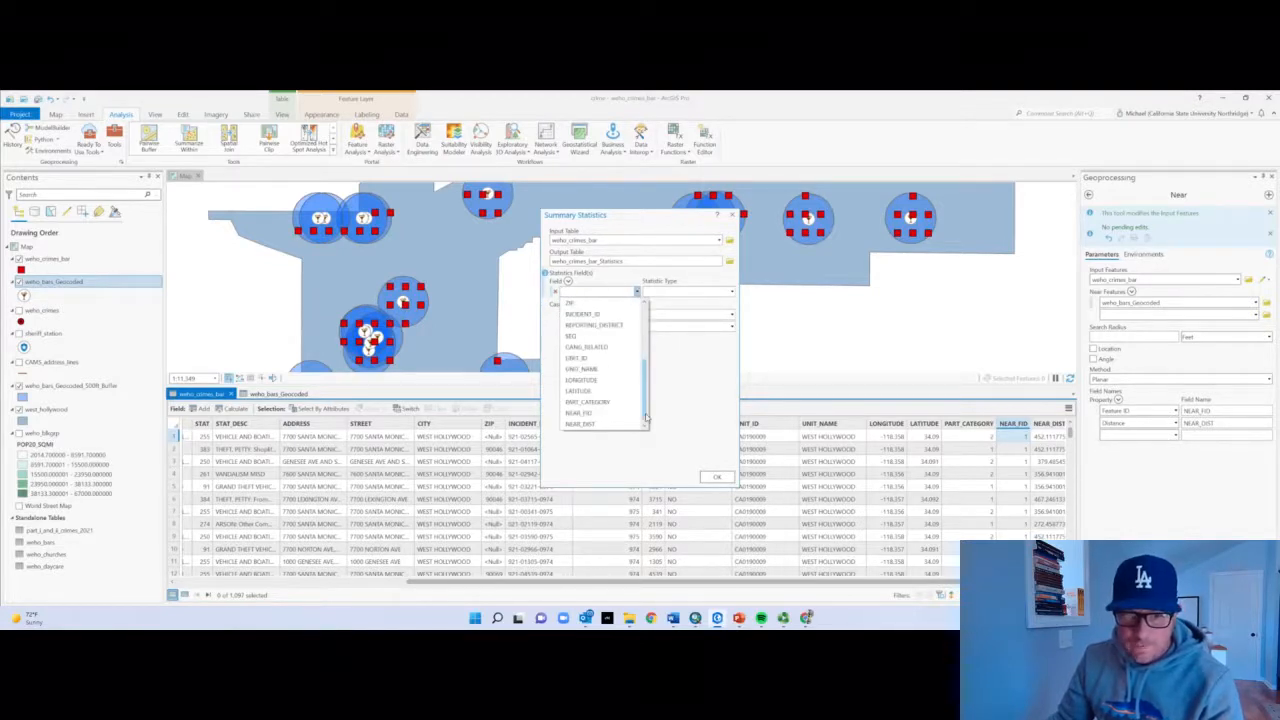
left_click(591, 414)
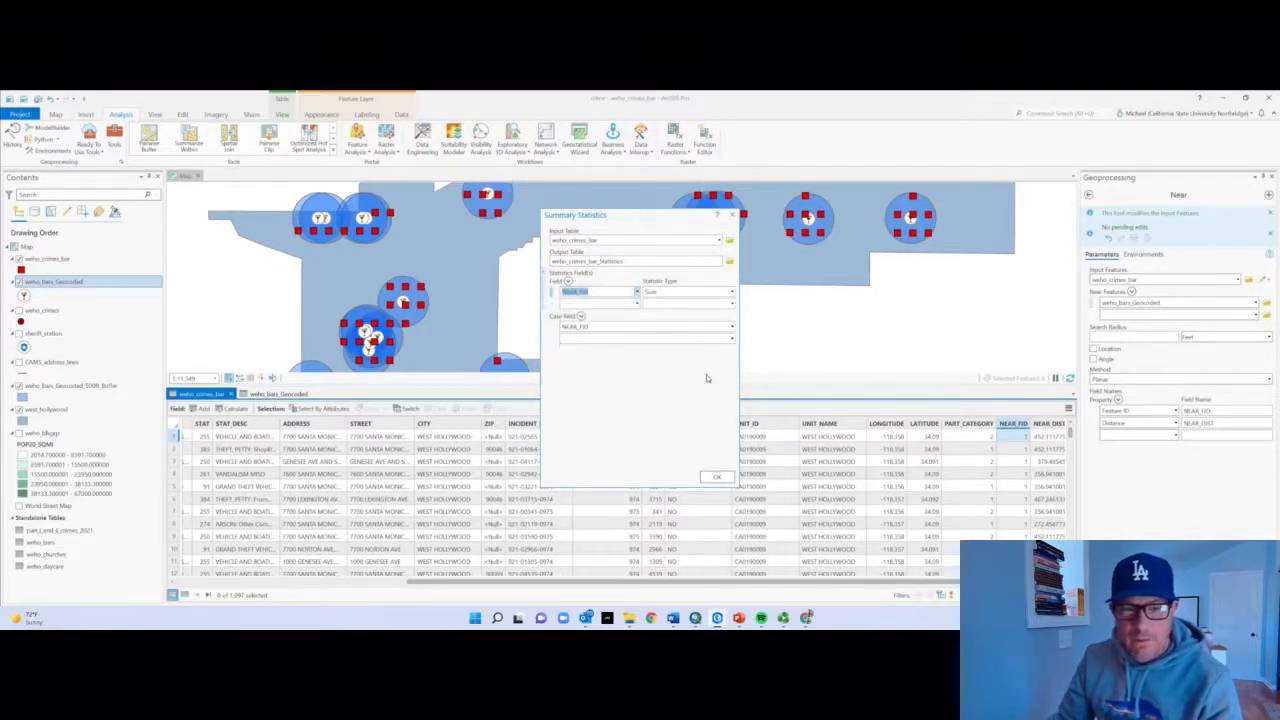
left_click(732, 292)
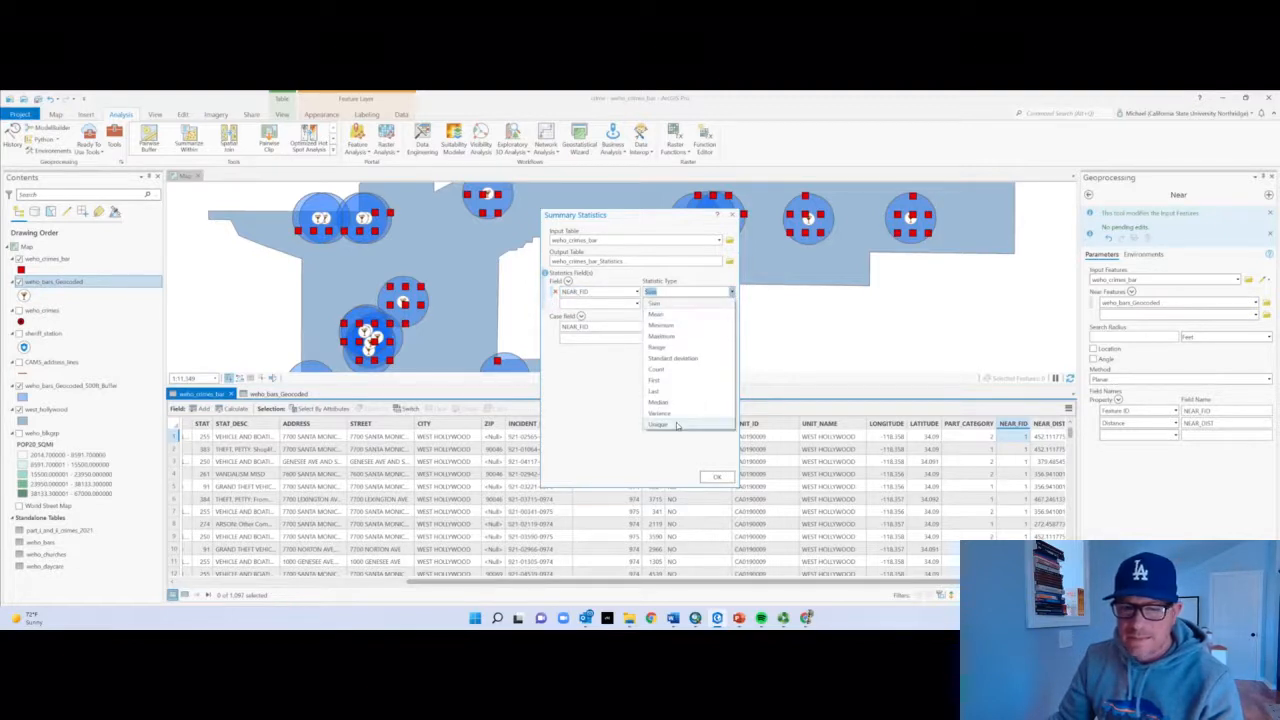
left_click(676, 425)
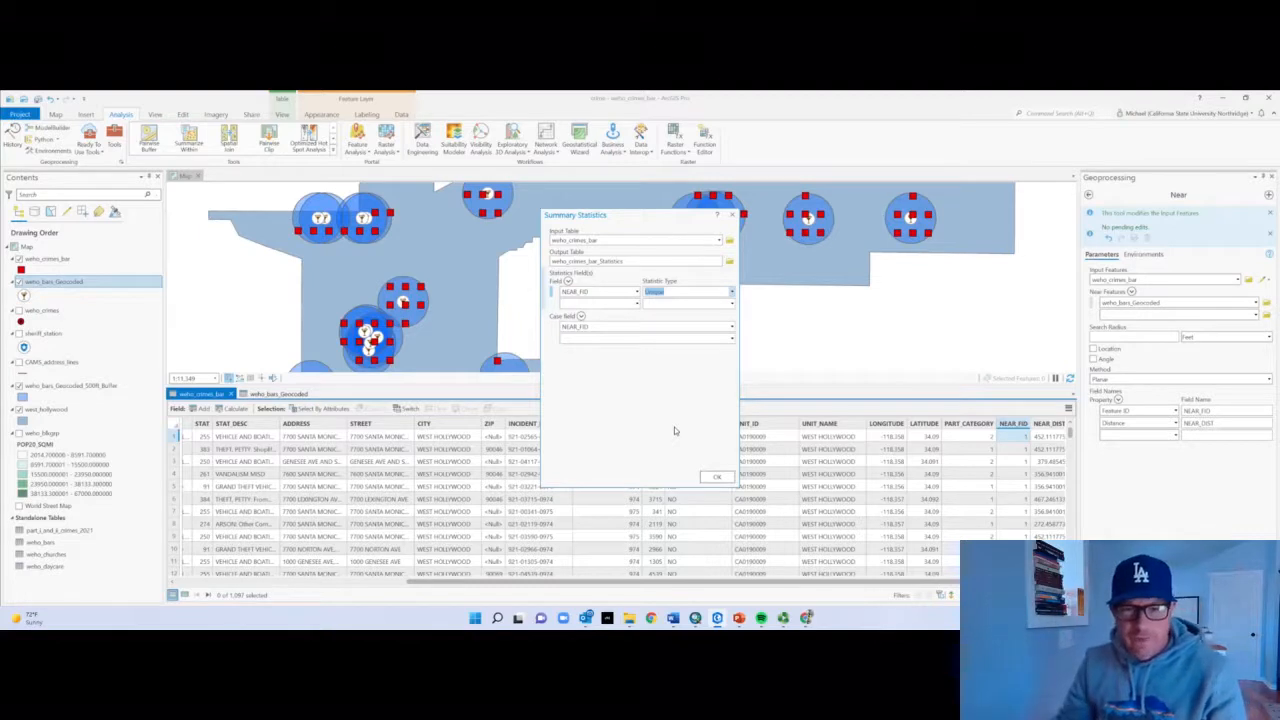
left_click(713, 478)
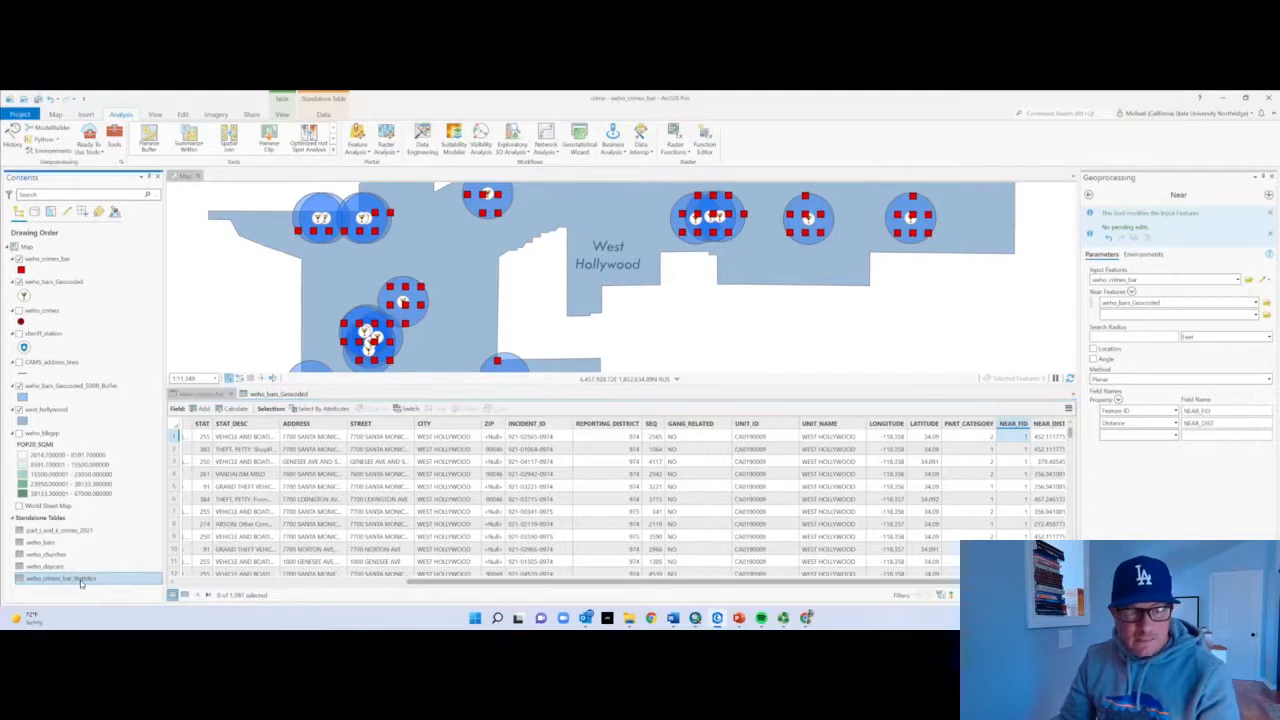
Open the weho_crimes_bar_Statistics table and examine the crime FREQUENCY for each NEAR_FID
right_click(80, 579)
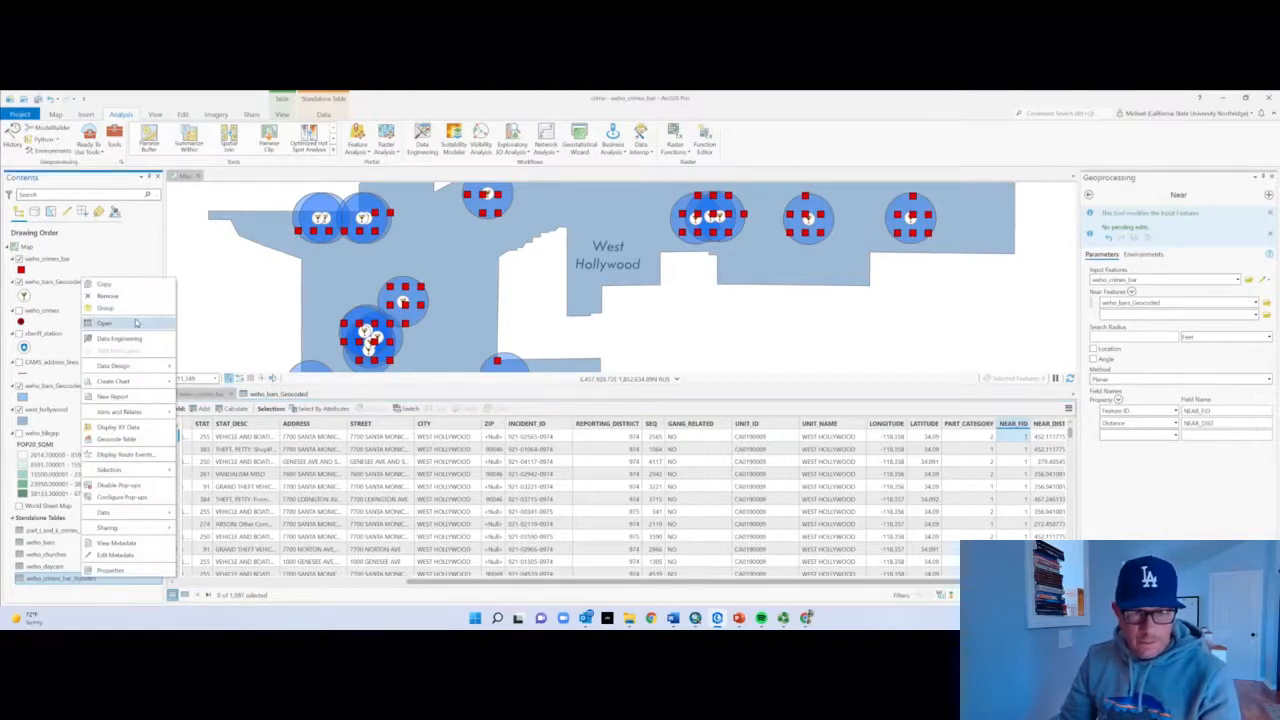
left_click(136, 322)
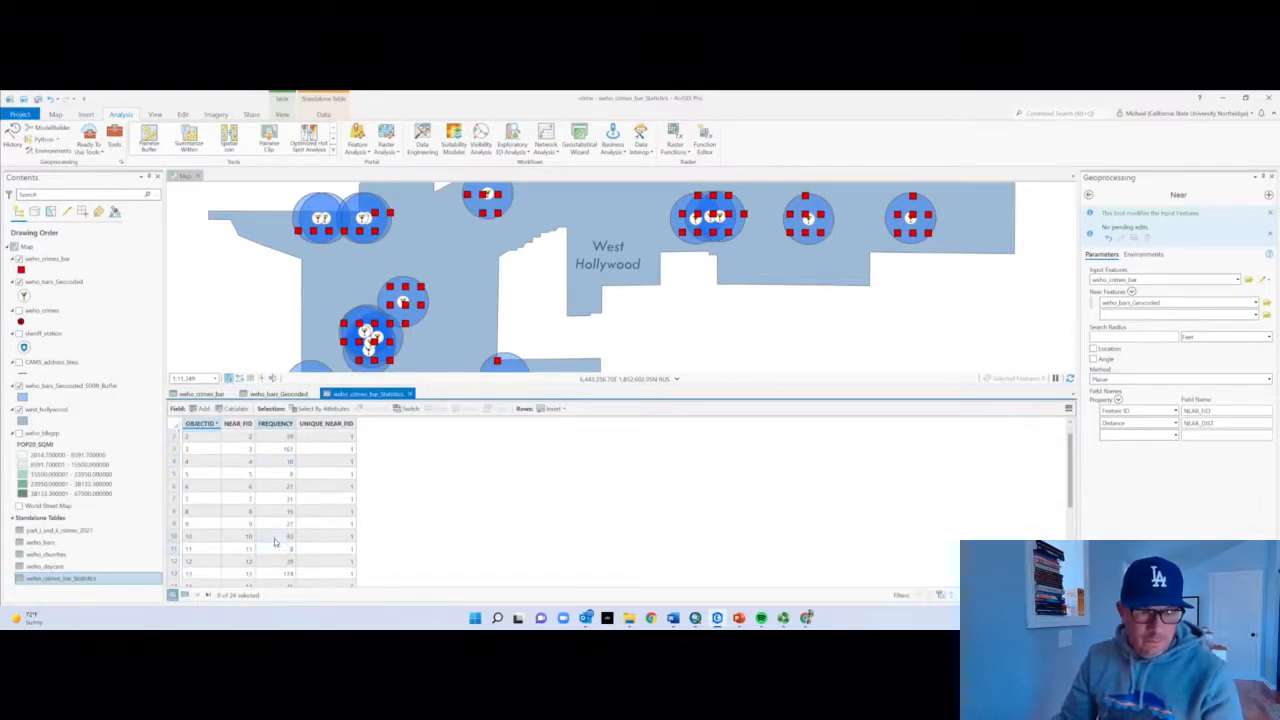
scroll(278, 555, "down", 3)
scroll(279, 571, "down", 3)
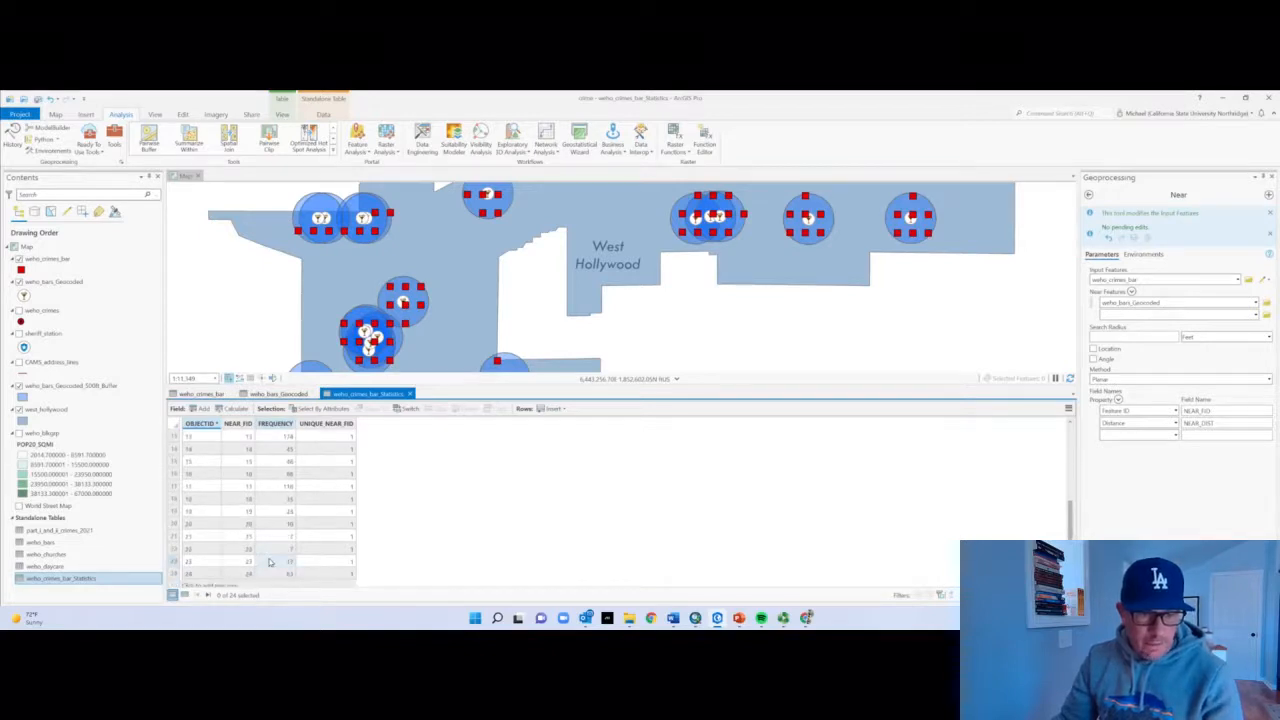
Sort the weho_crimes_bar_Statistics table by FREQUENCY in descending order
scroll(269, 562, "up", 1)
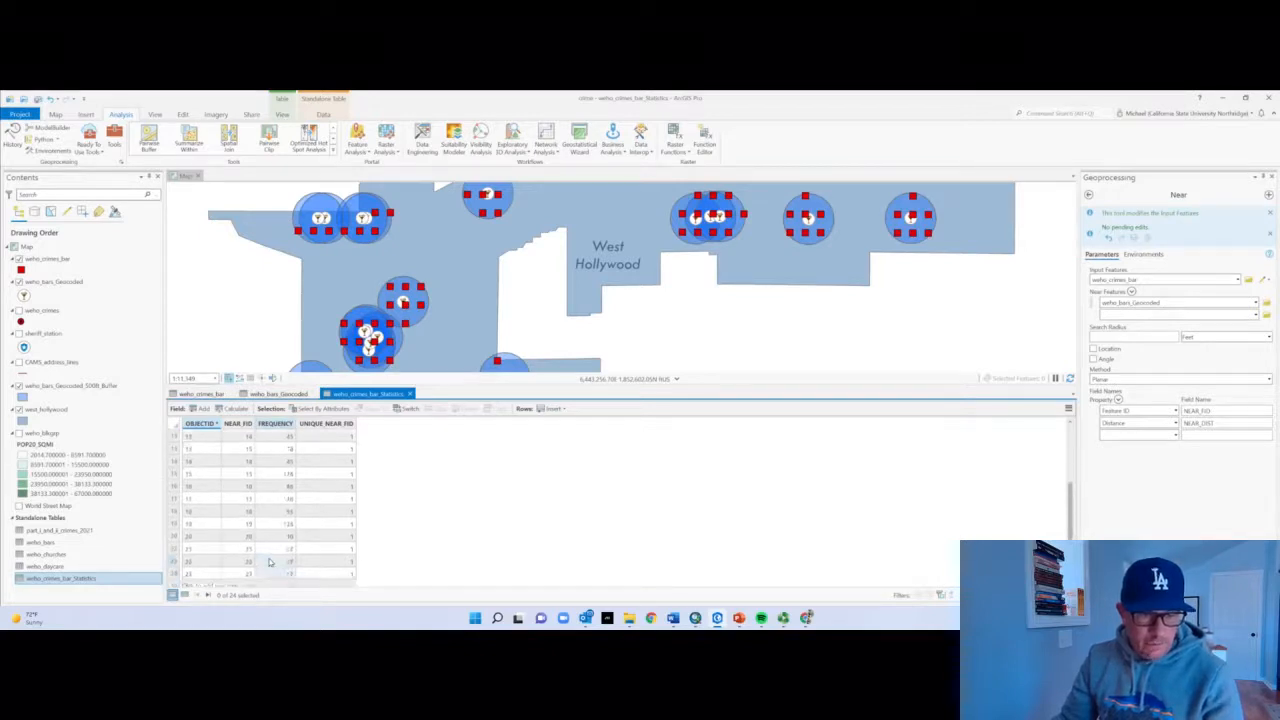
right_click(273, 425)
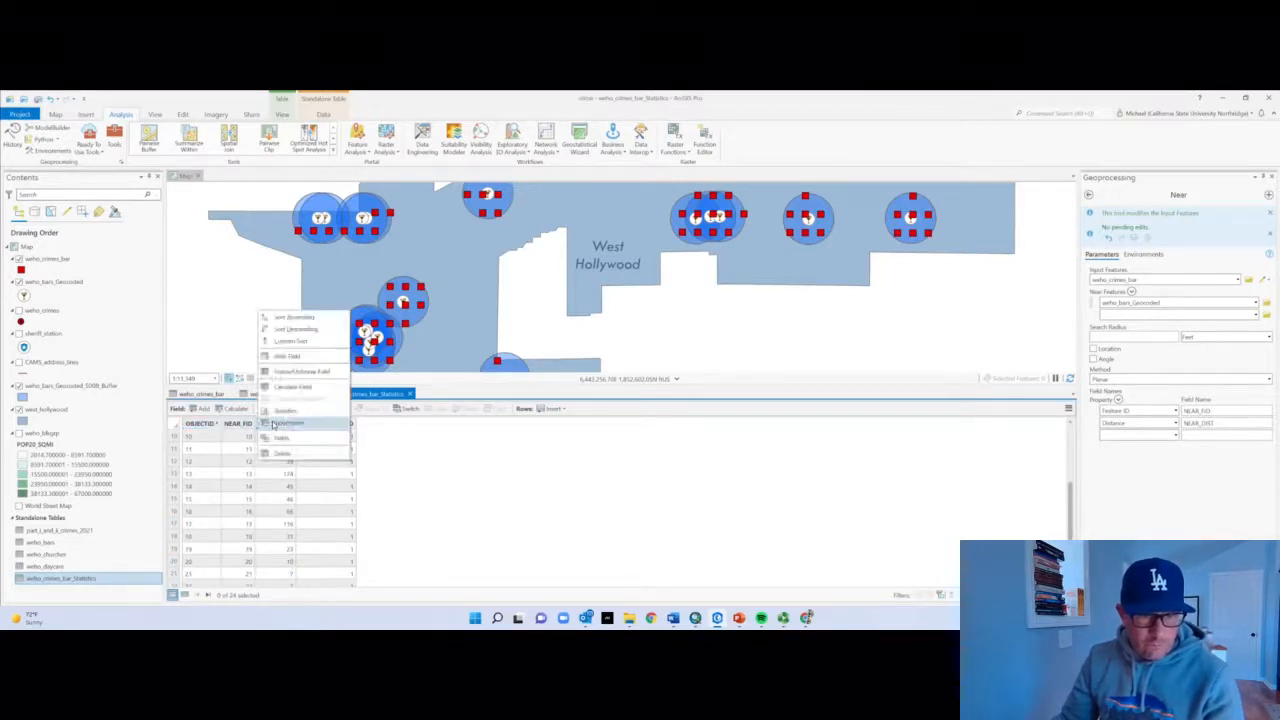
left_click(308, 330)
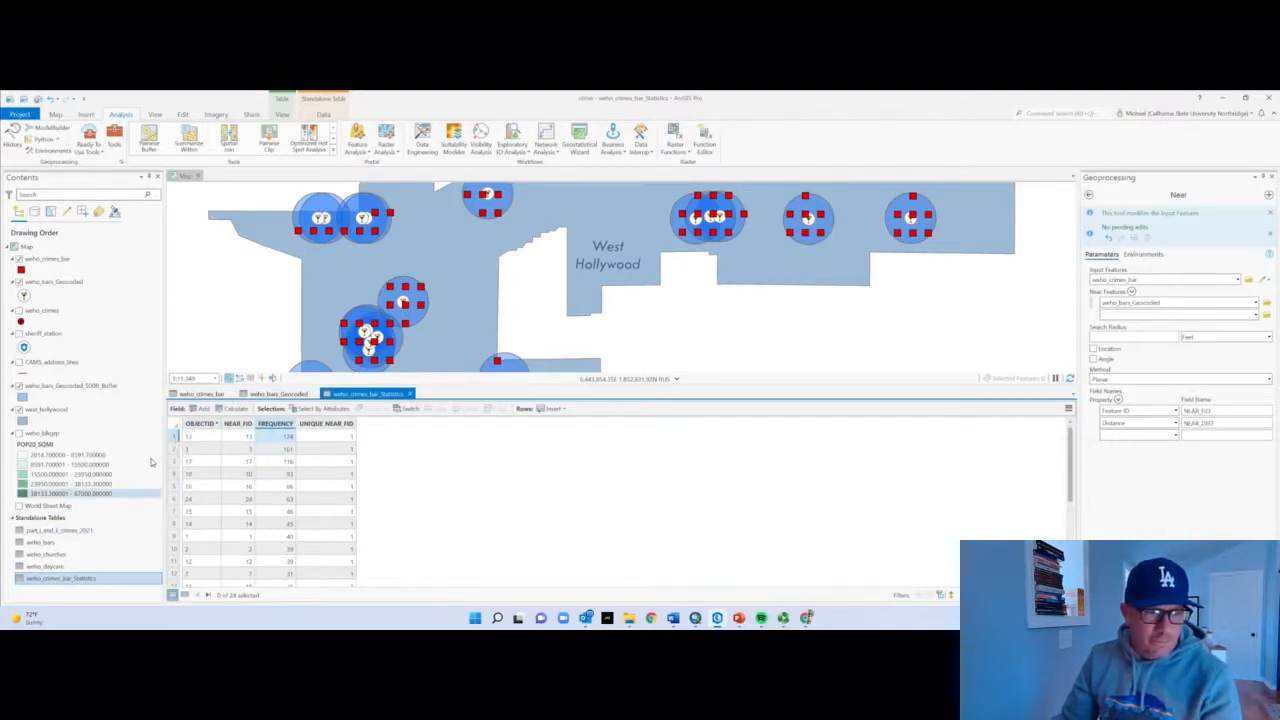
Set the weho_bars_Geocoded label expression to $feature.ObjectID and turn on the layer's labels
left_click(257, 396)
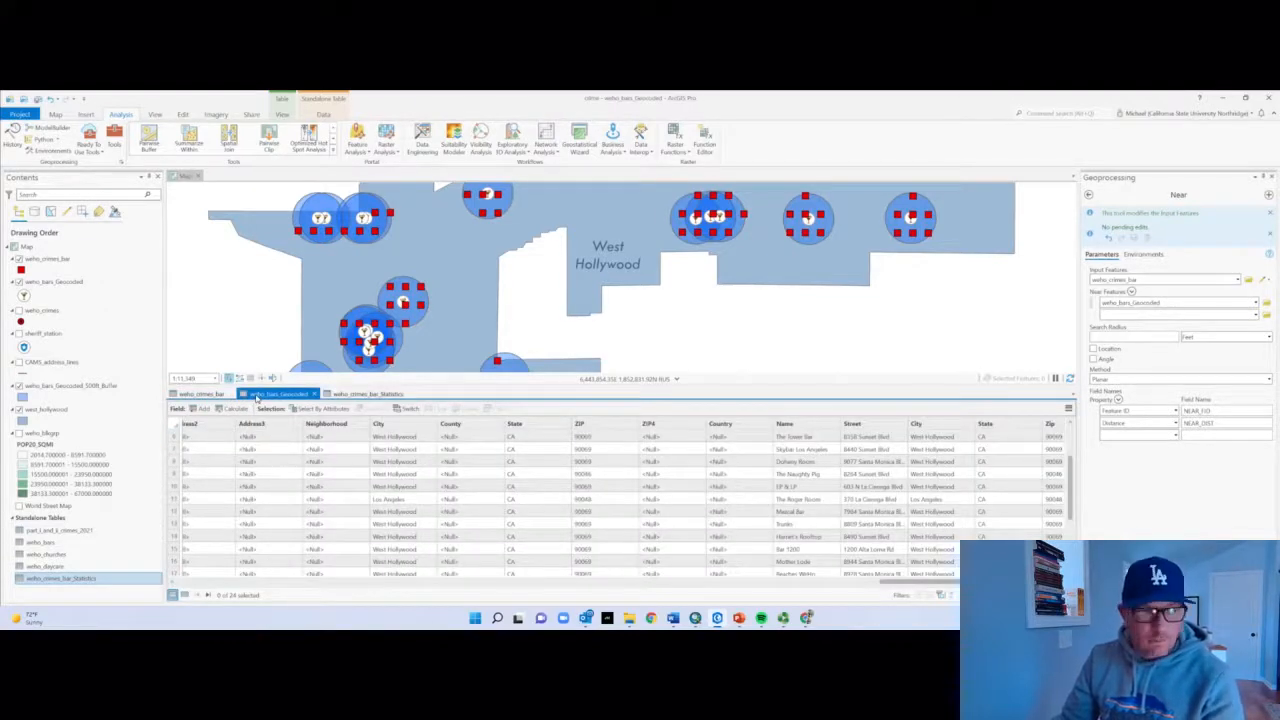
left_click(62, 283)
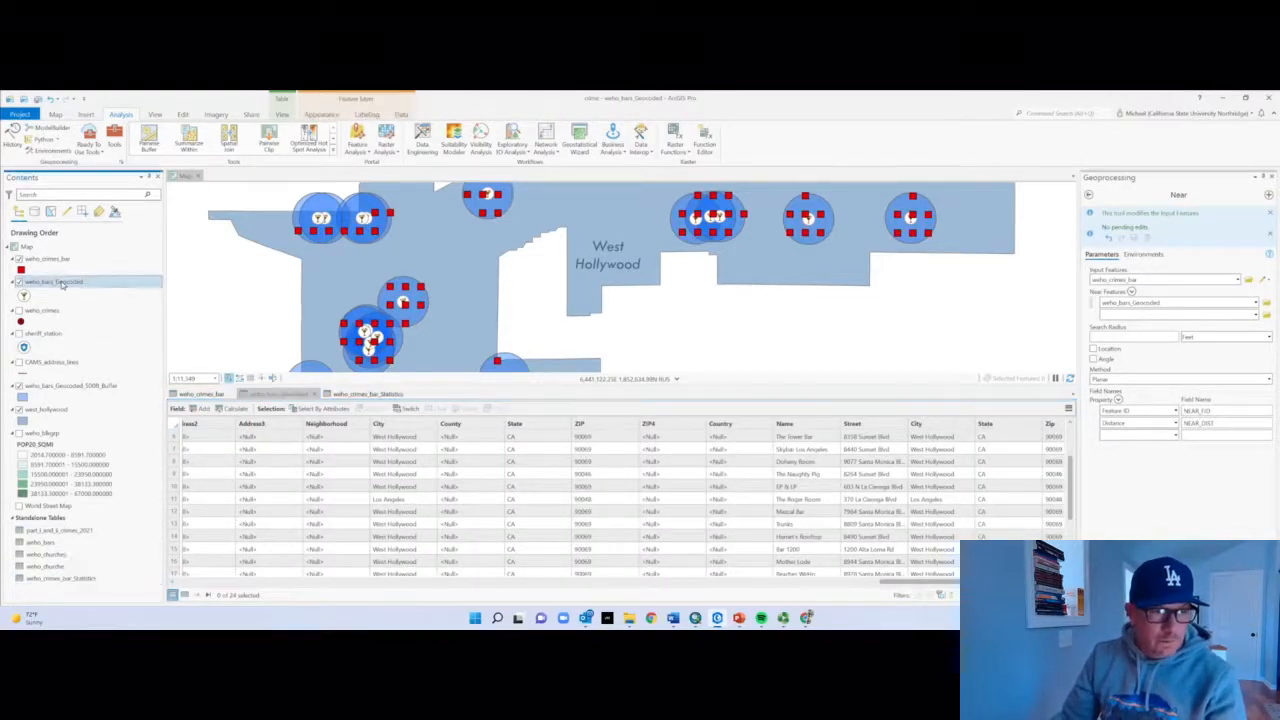
right_click(62, 283)
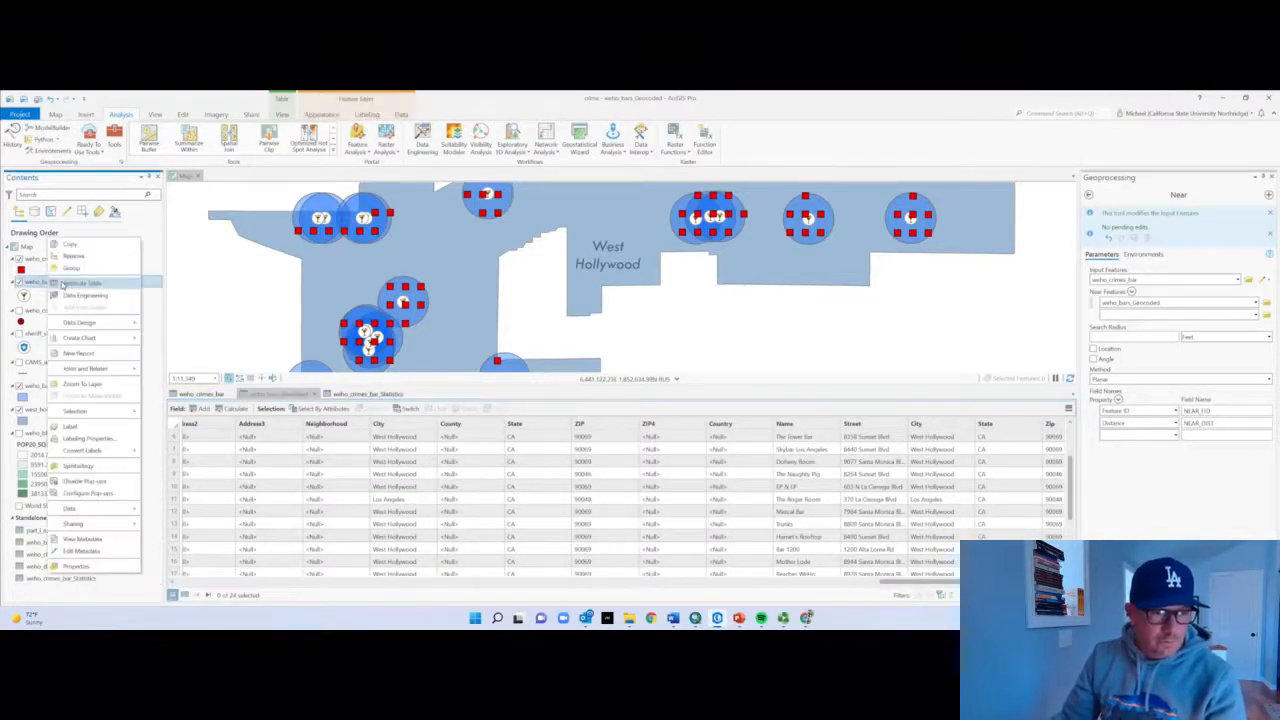
left_click(108, 440)
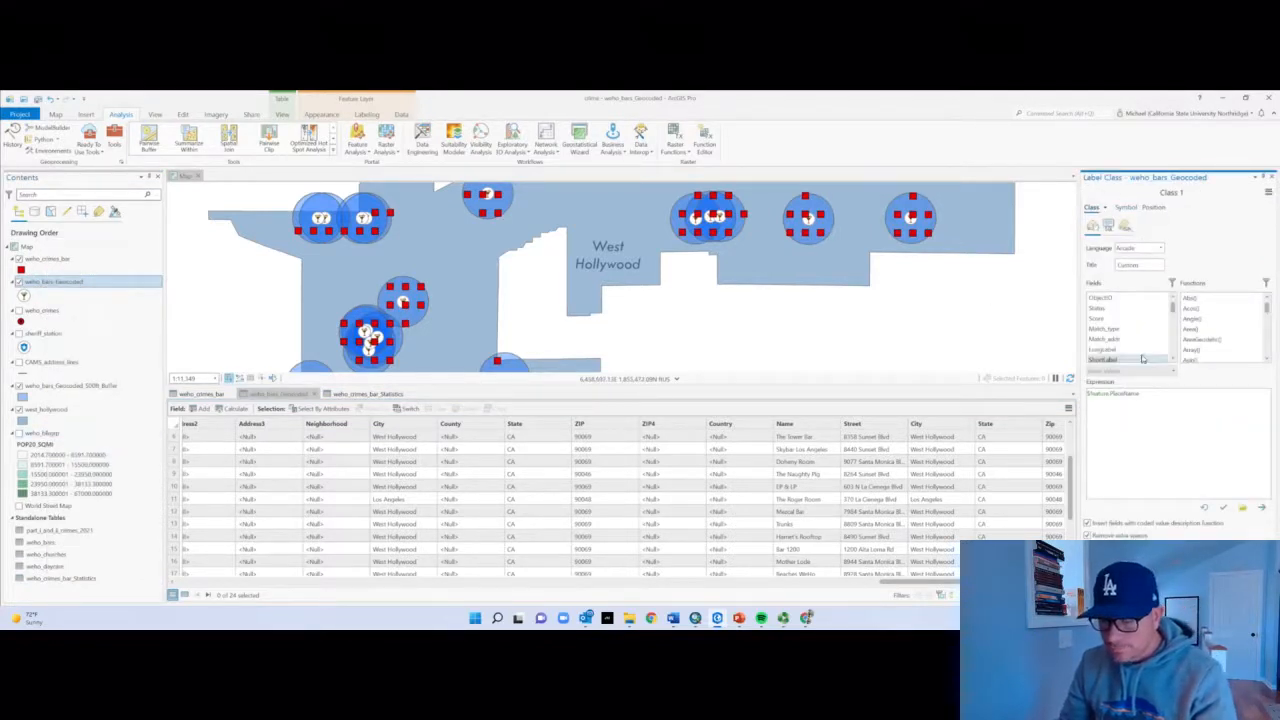
left_click_drag(1141, 394, 1083, 396)
key("BackSpace")
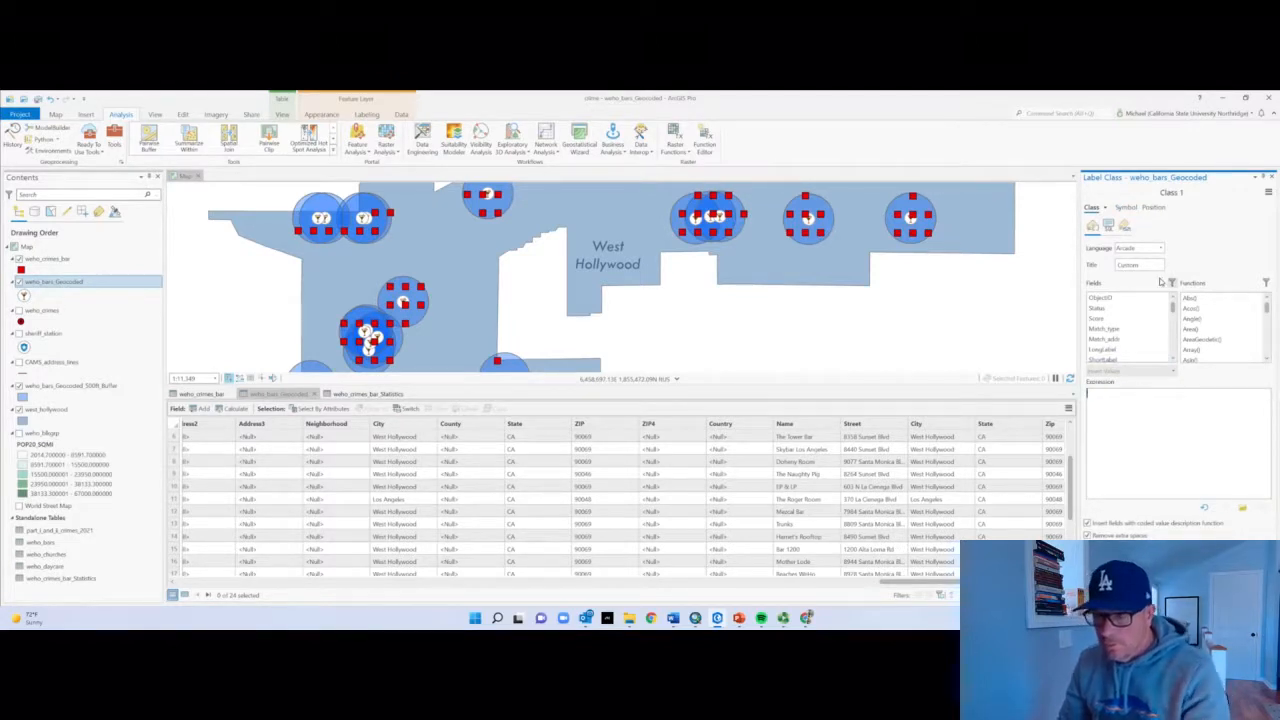
double_click(1110, 299)
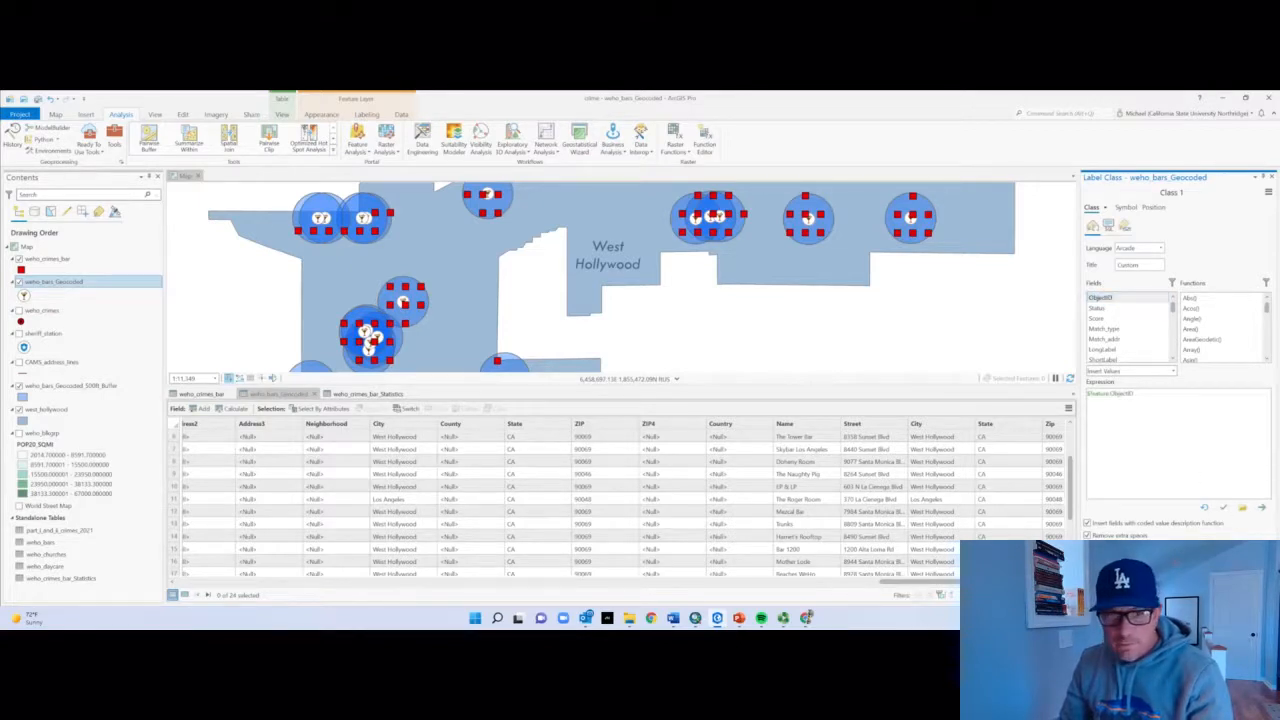
left_click(1146, 395)
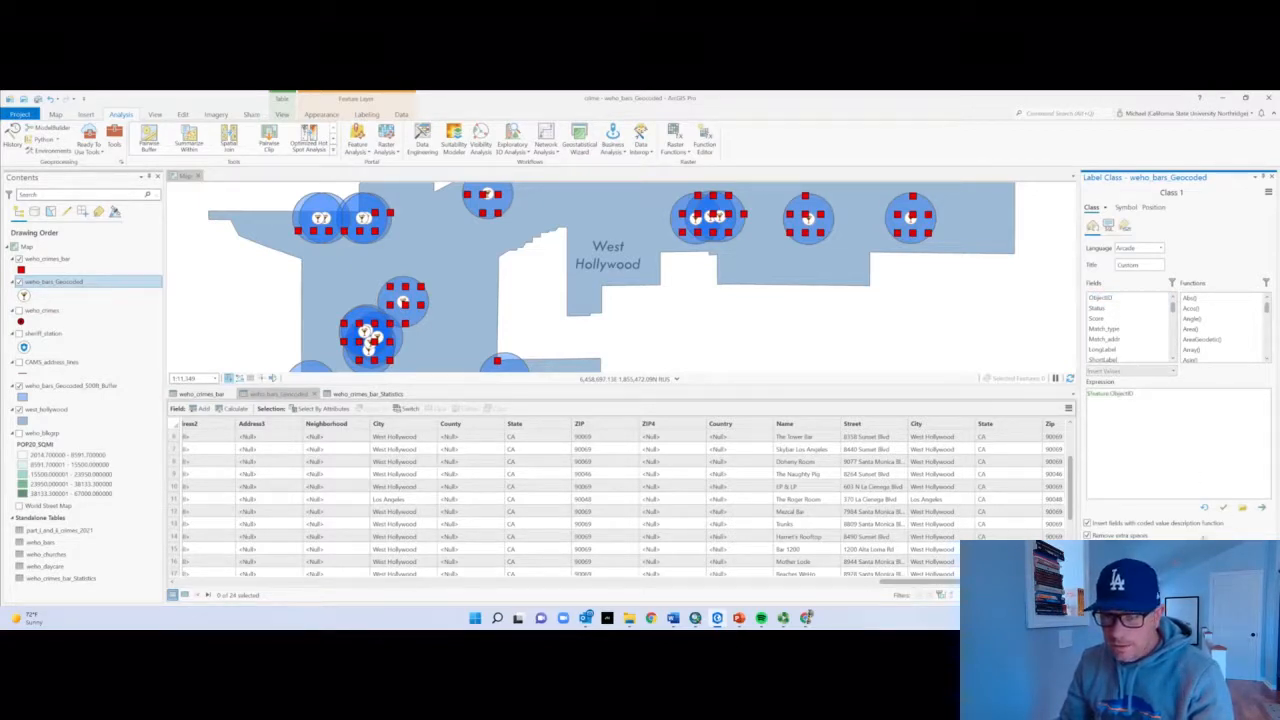
right_click(41, 284)
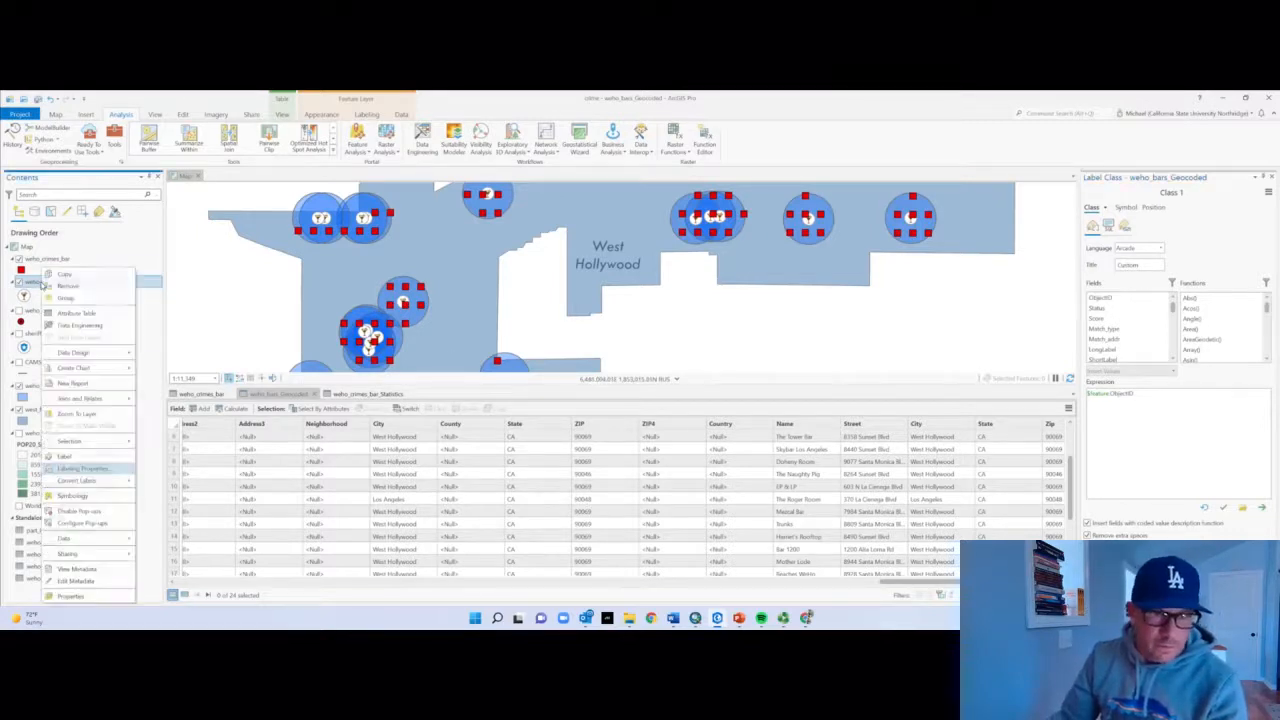
left_click(78, 458)
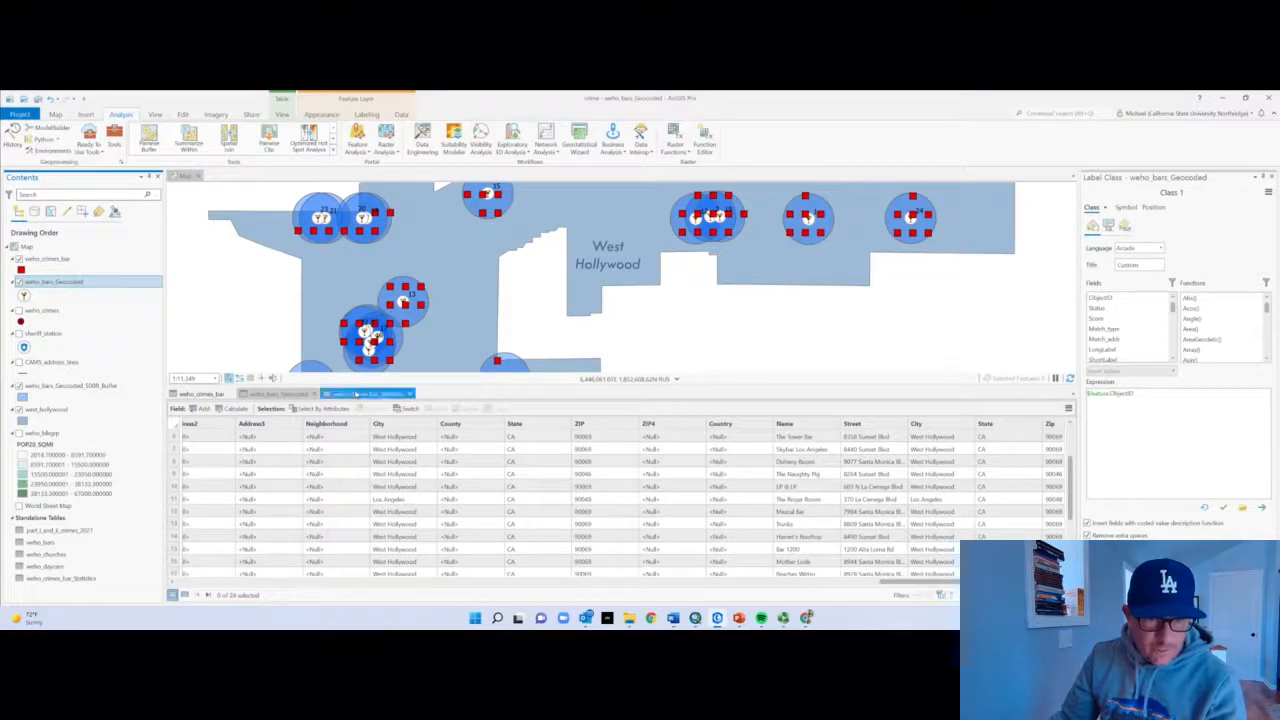
Format the weho_bars_Geocoded labels with a 22 pt size and Bold font style
scroll(437, 306, "up", 3)
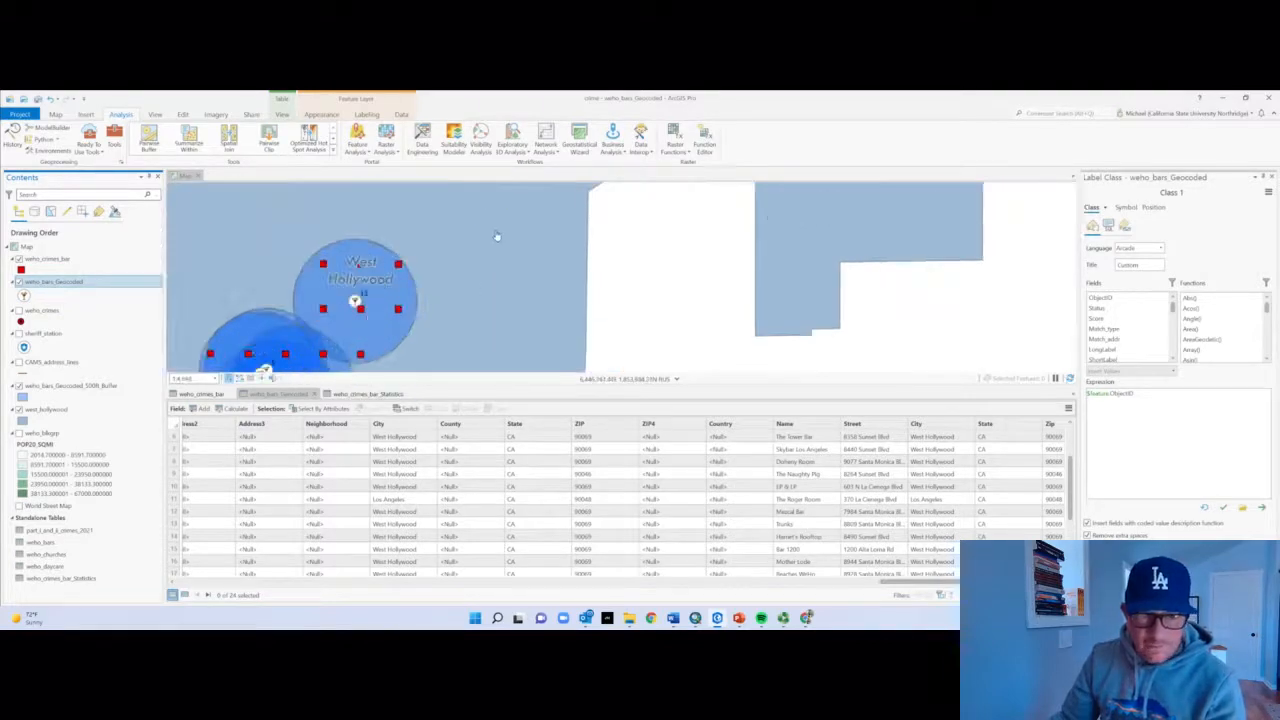
left_click_drag(514, 281, 744, 195)
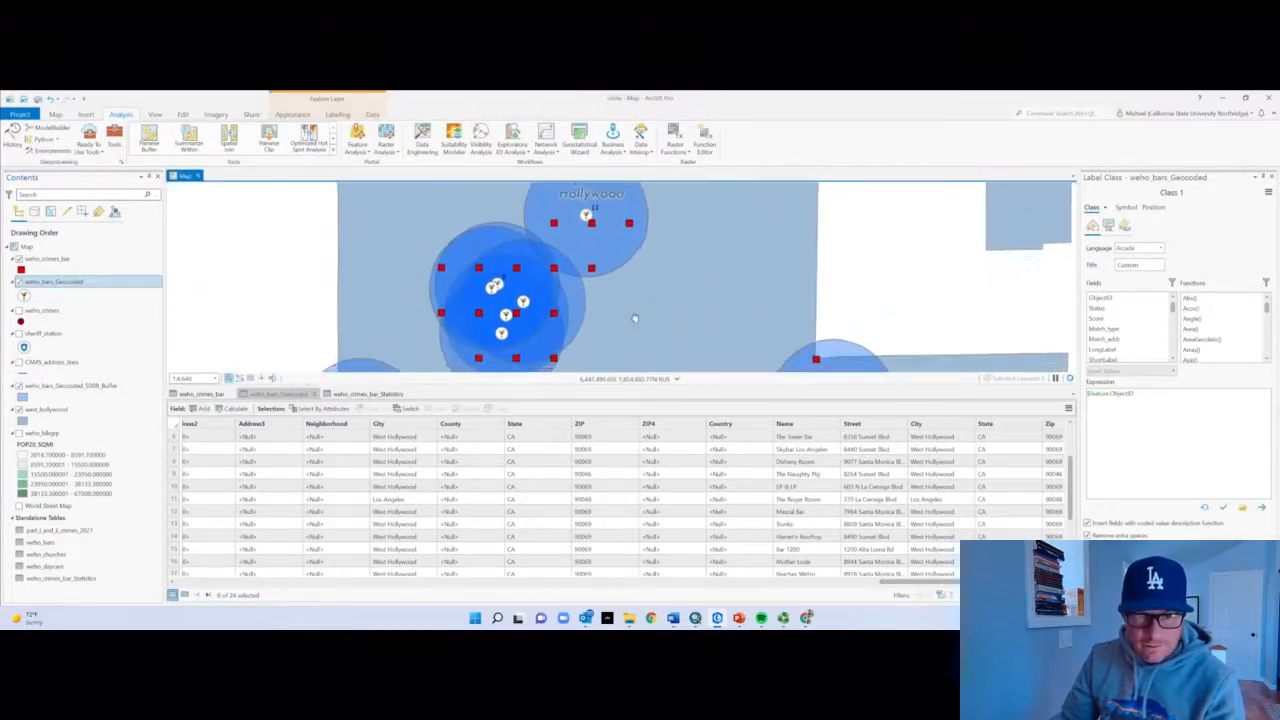
left_click_drag(612, 334, 686, 288)
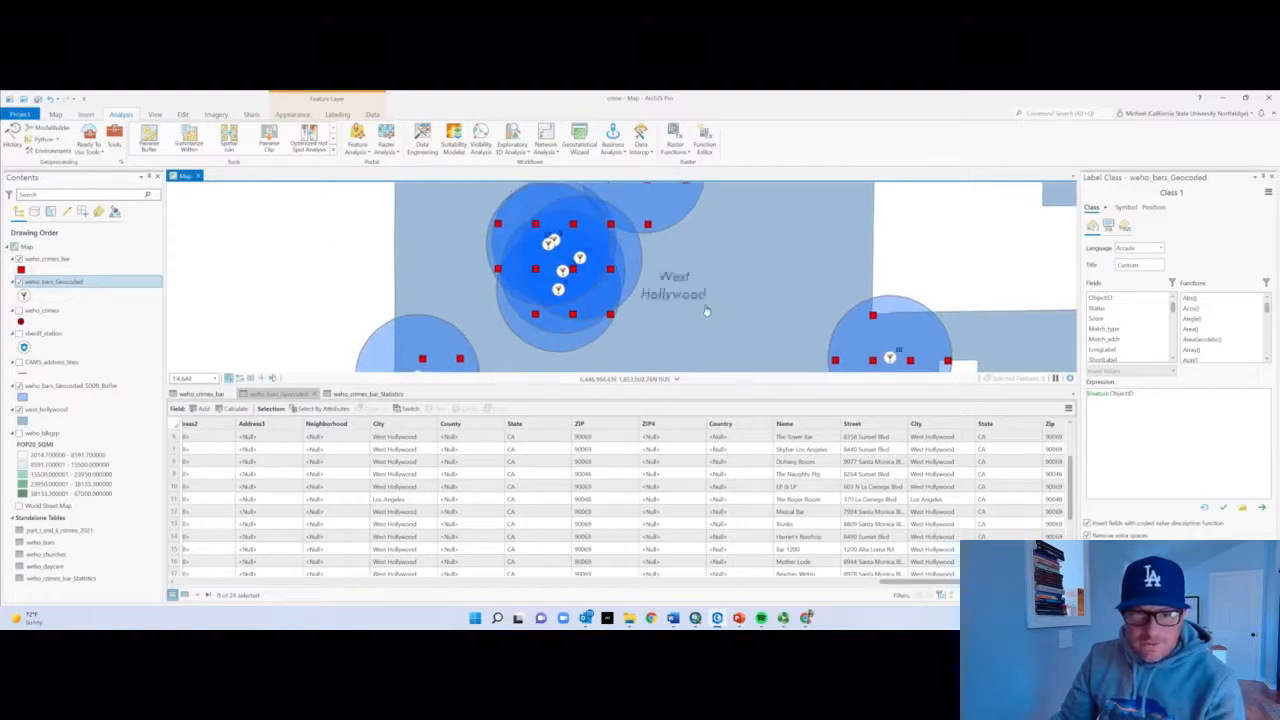
left_click(1127, 208)
scroll(1192, 319, "up", 1)
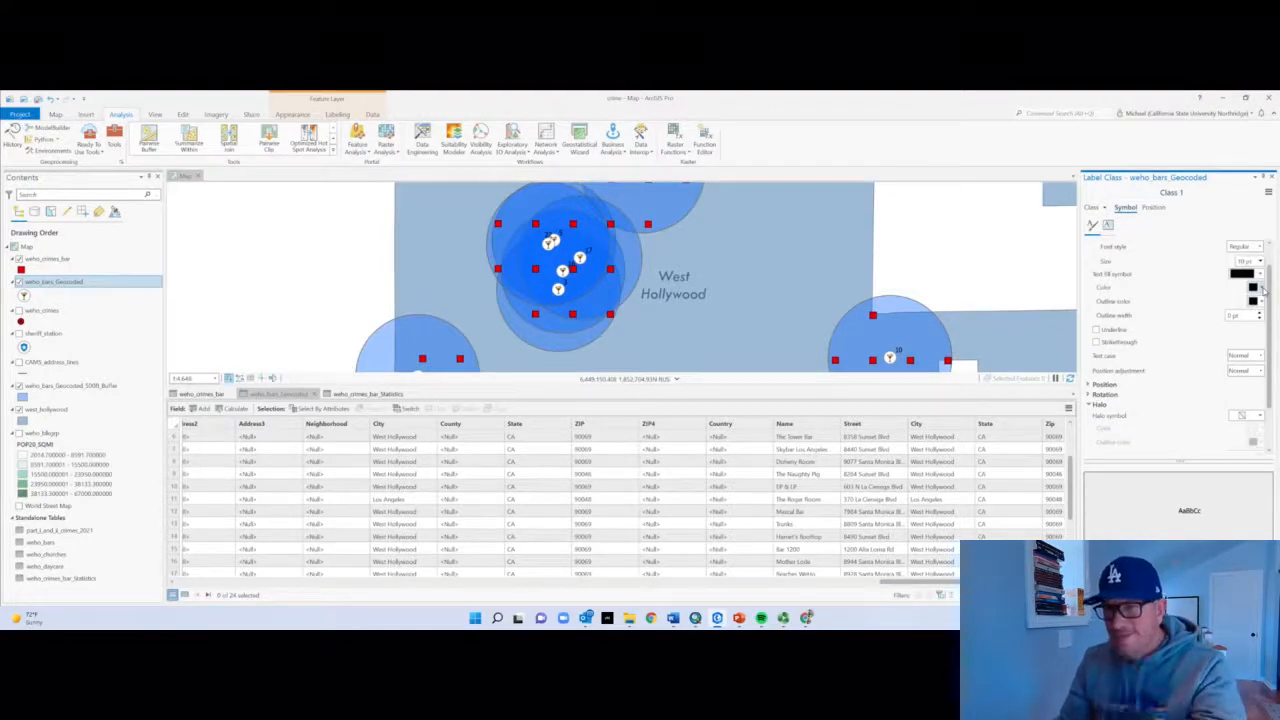
scroll(1196, 312, "up", 1)
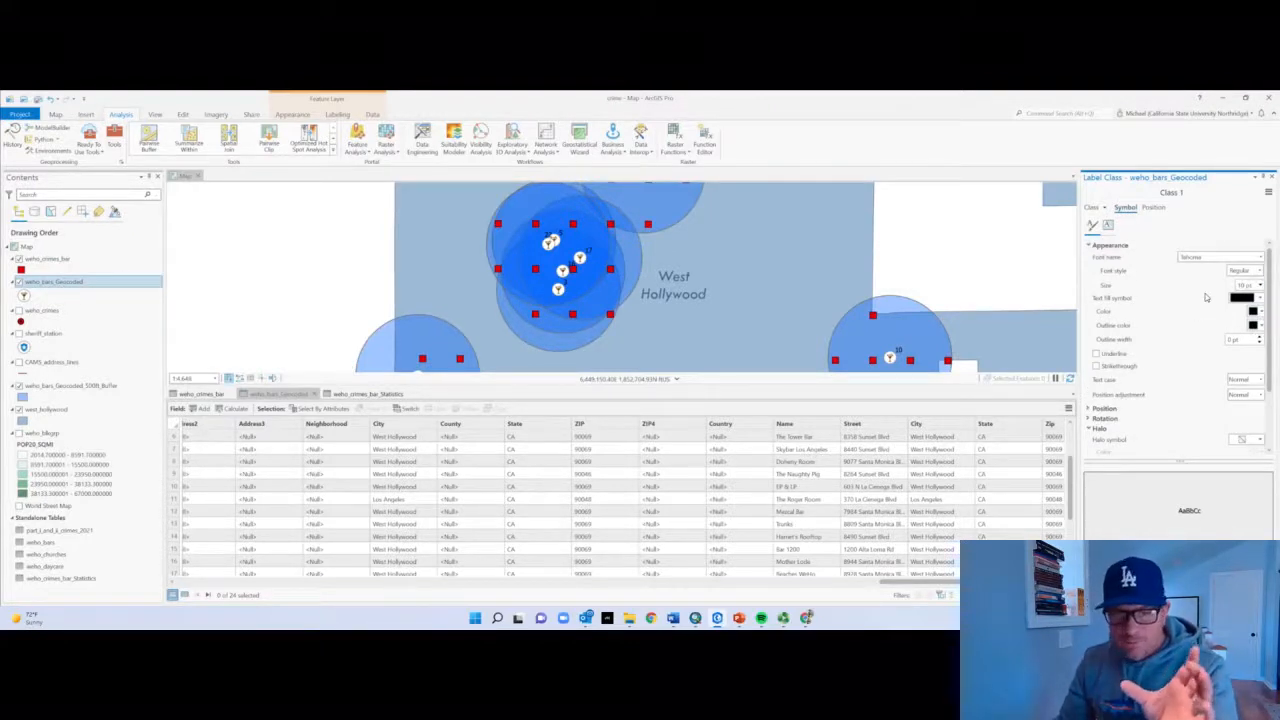
left_click(1258, 285)
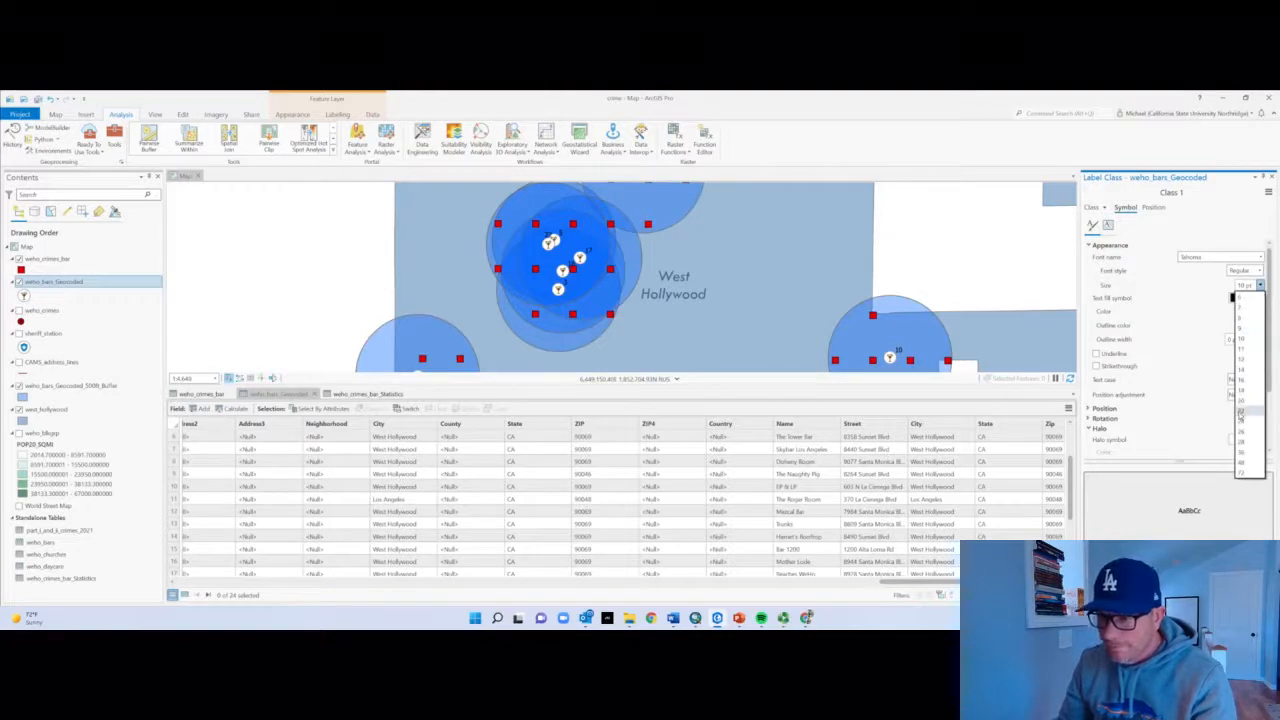
left_click(1241, 414)
left_click(1250, 271)
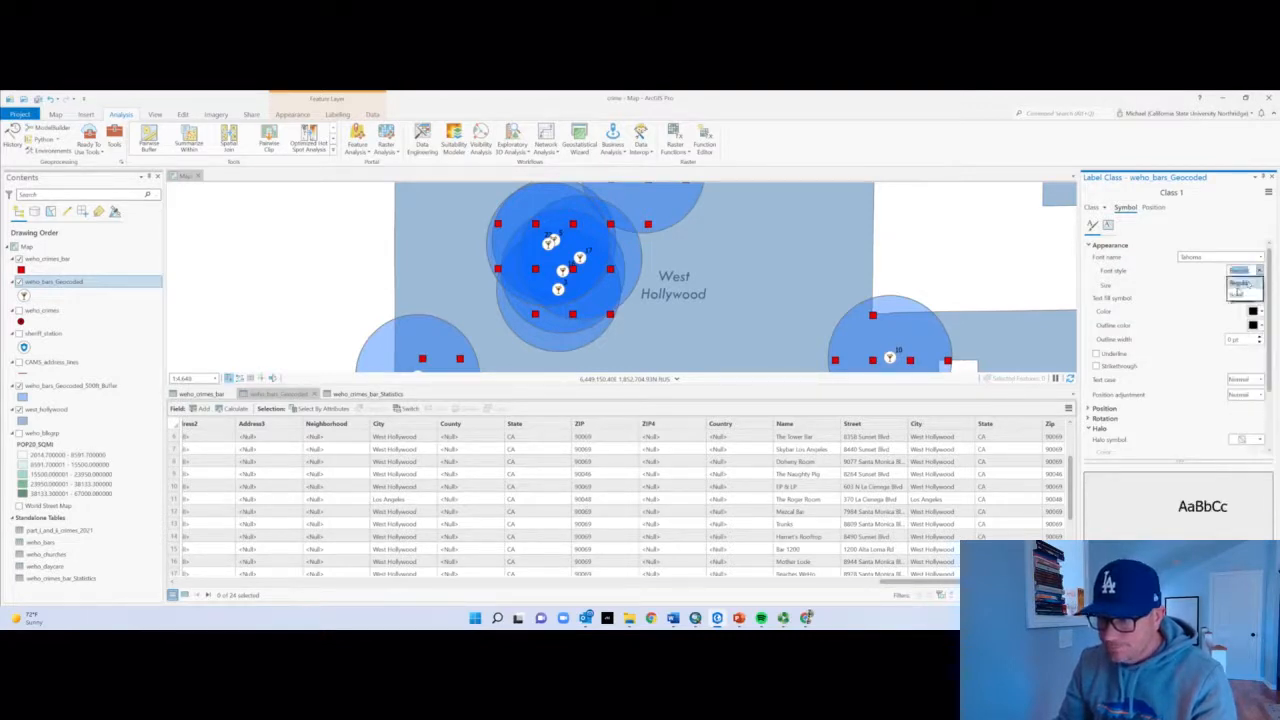
left_click(1237, 291)
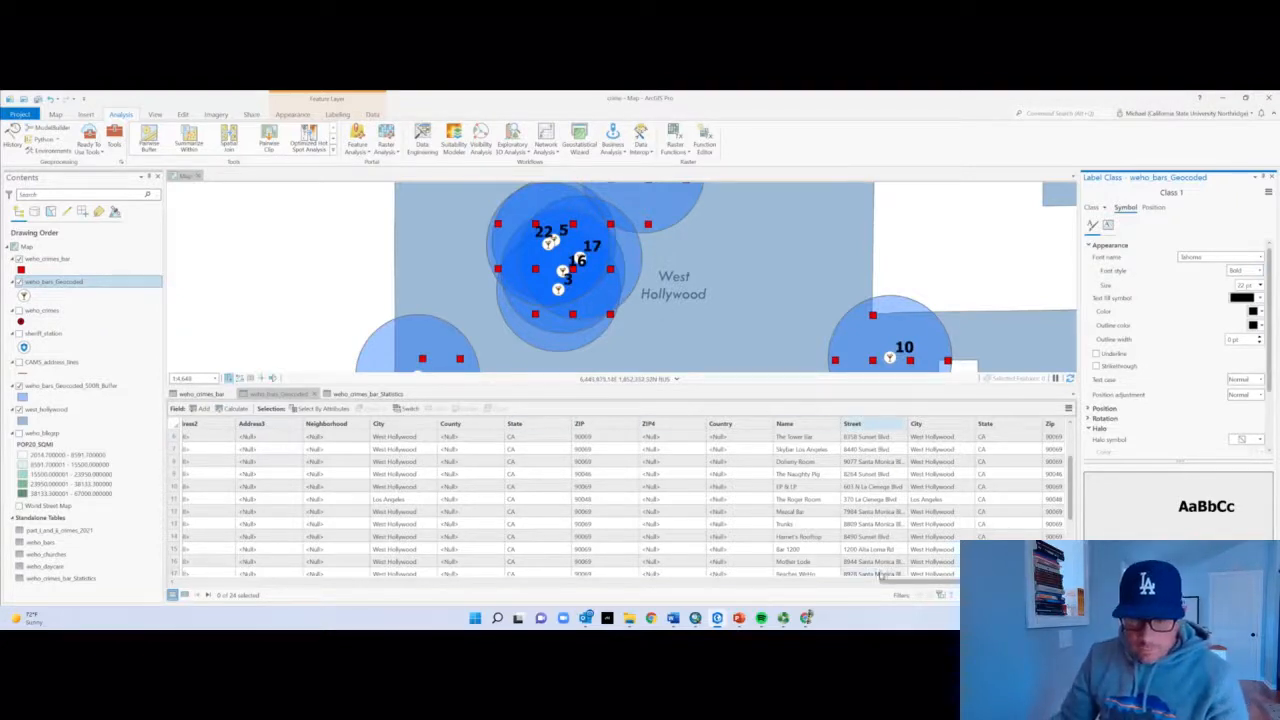
Compare the weho_crimes_bar_Statistics table with the map and inspect the Name attributes of the bars labeled 3 and 13
left_click(368, 394)
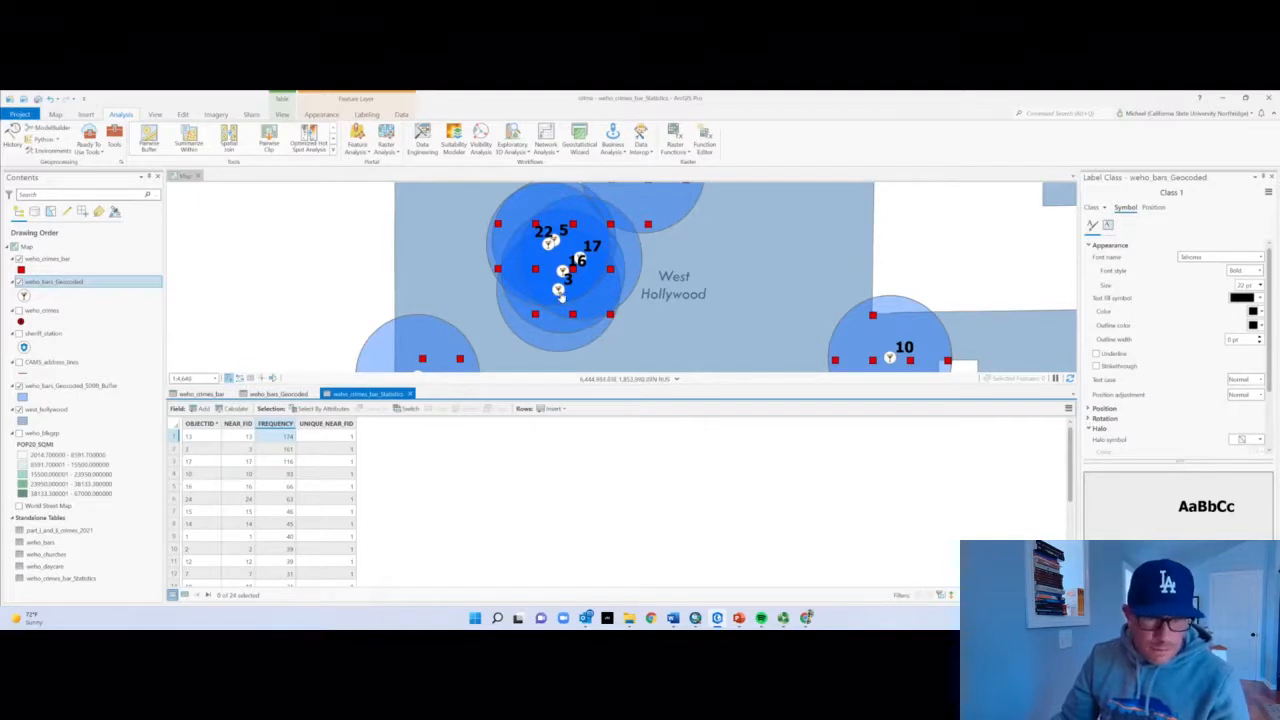
left_click(558, 291)
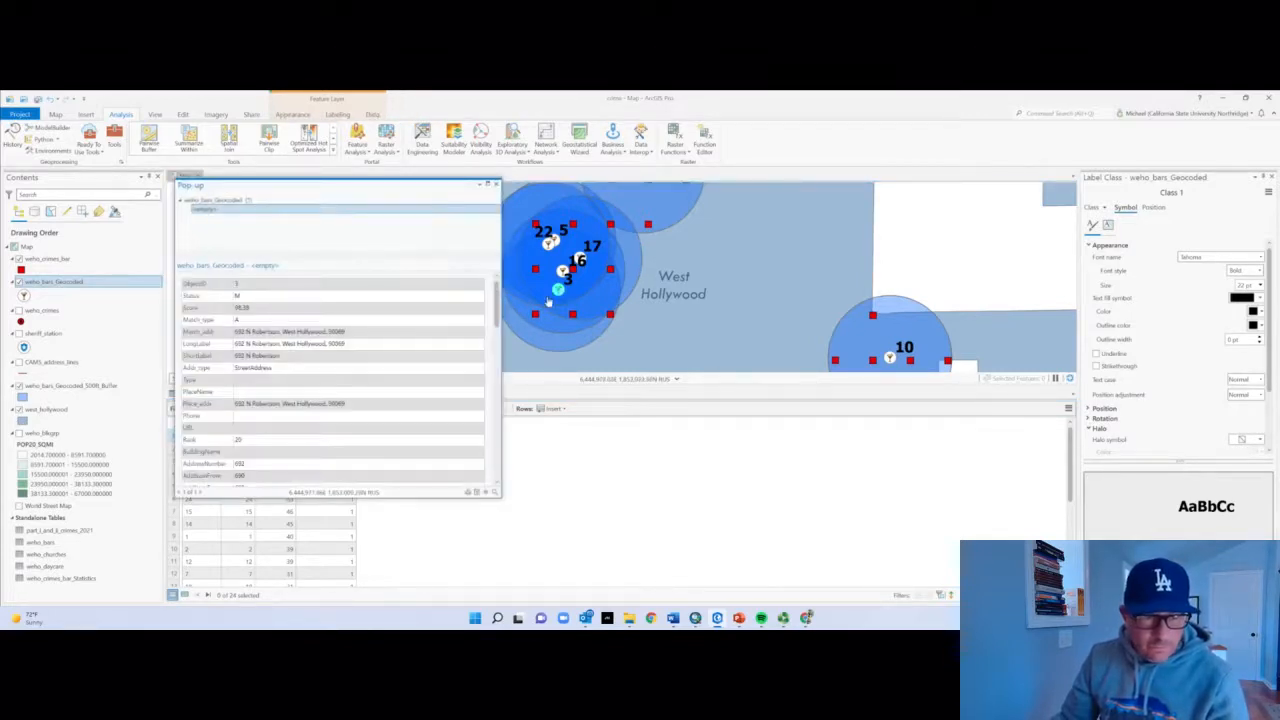
left_click_drag(497, 316, 497, 468)
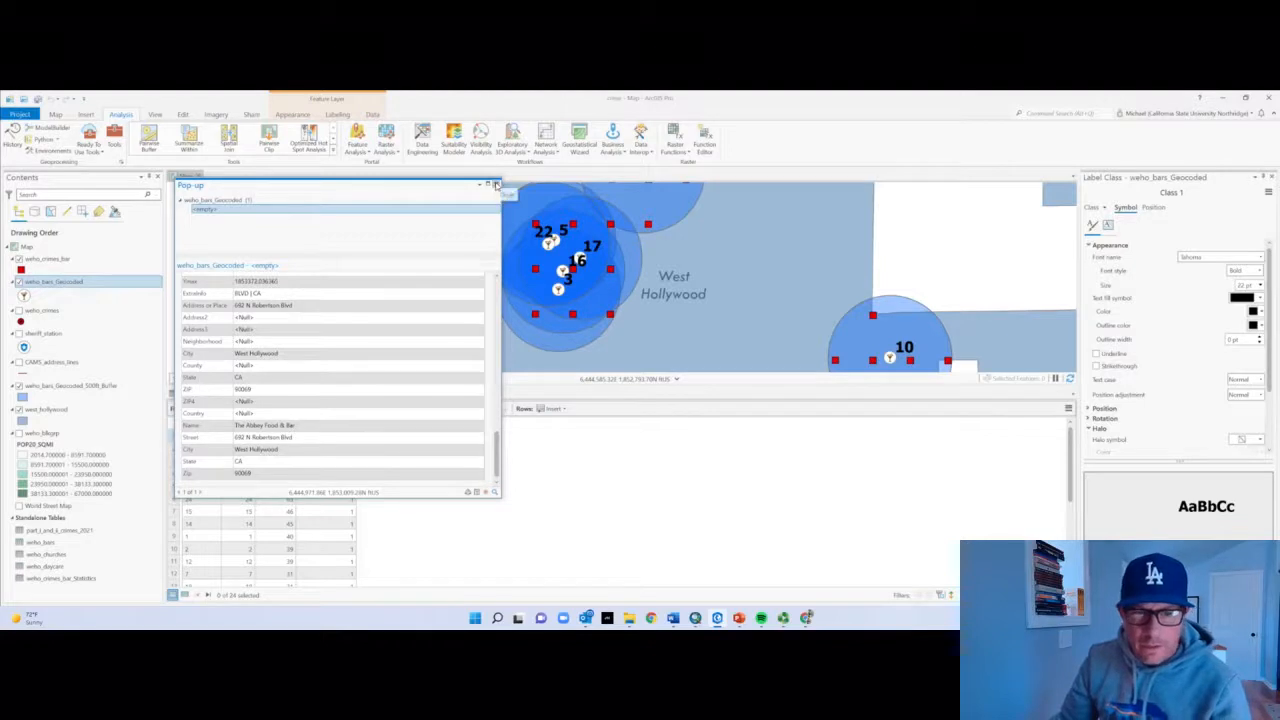
left_click(494, 186)
scroll(706, 327, "down", 3)
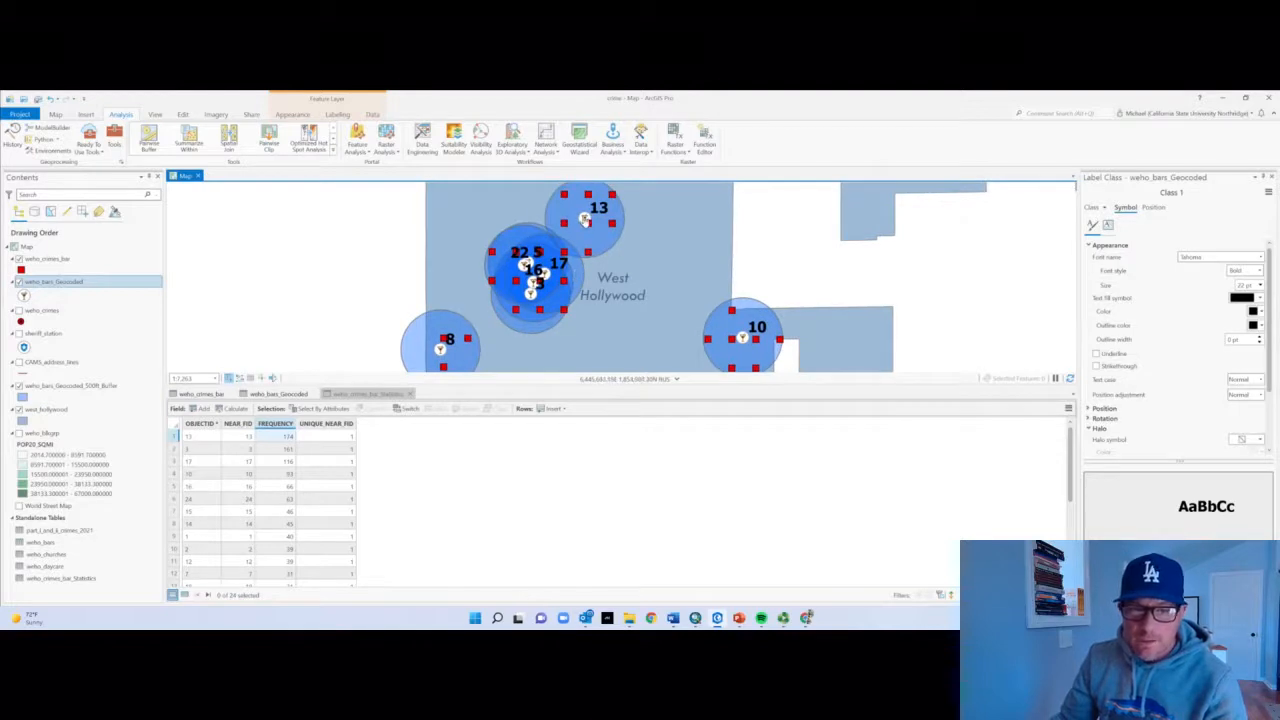
left_click(585, 220)
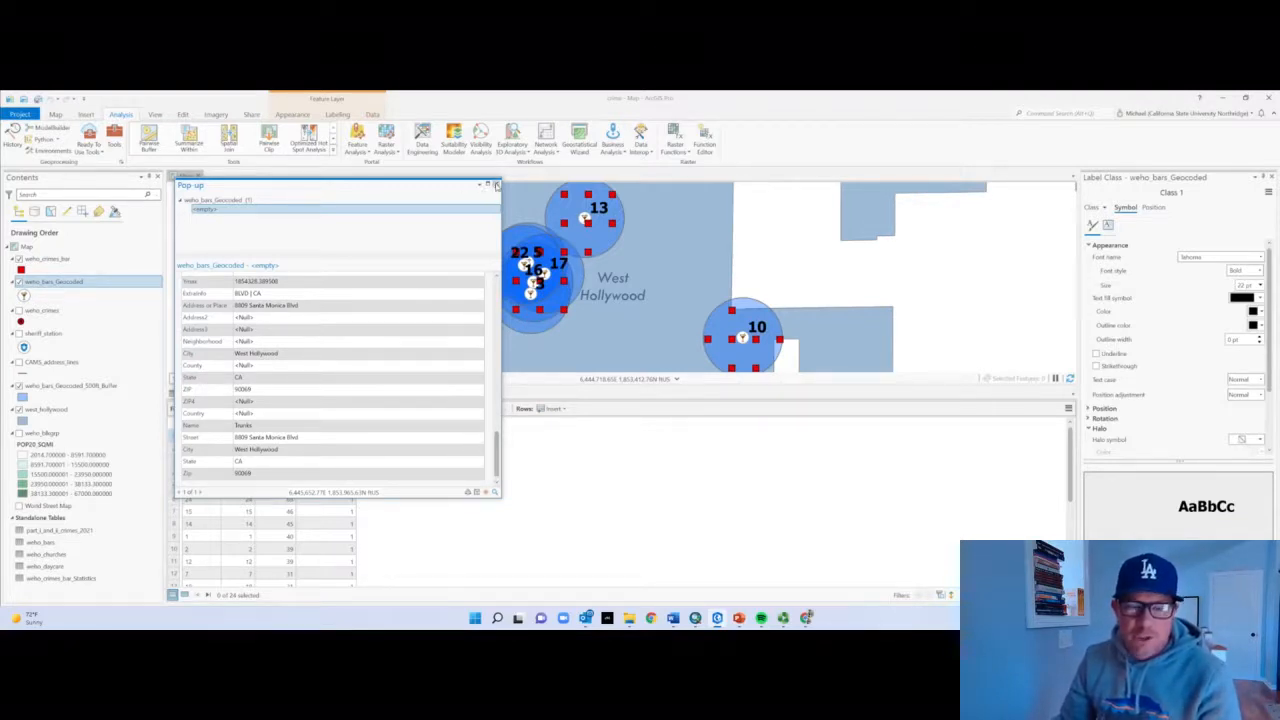
left_click(496, 186)
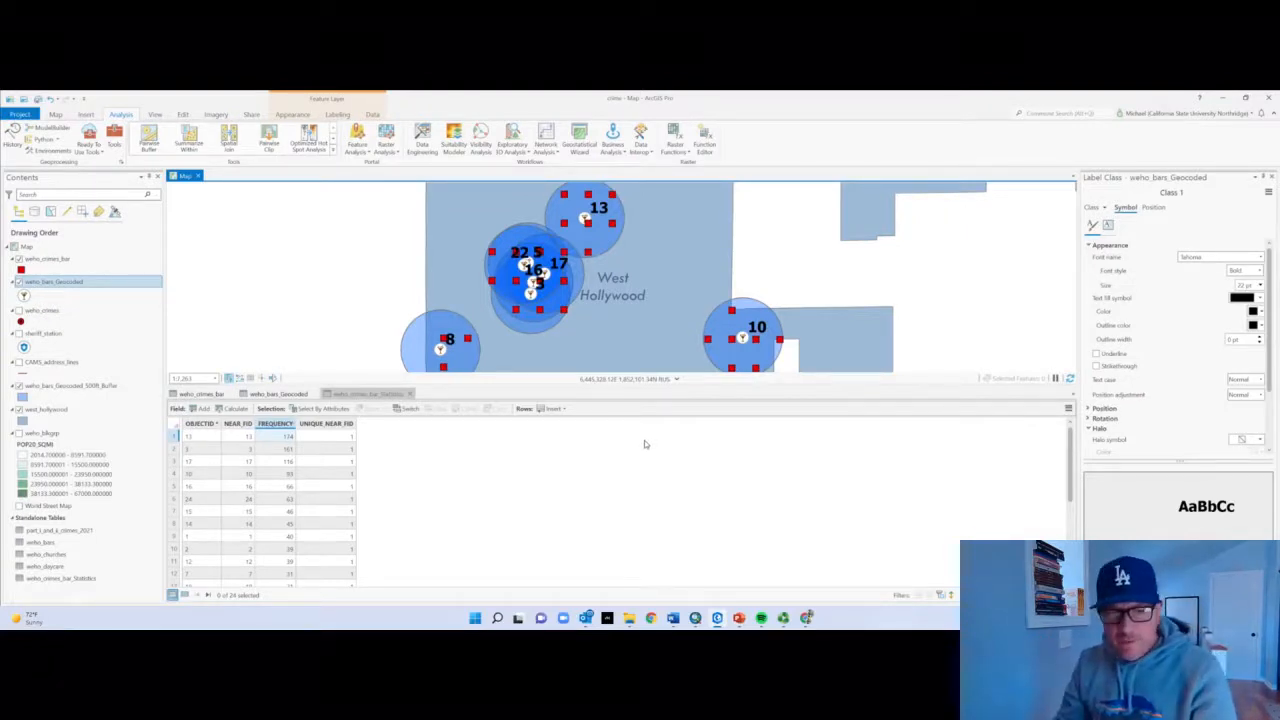
Close the weho_crimes_bar_Statistics, weho_bars_Geocoded and weho_crimes_bar tables and show all of West Hollywood on the map
left_click(410, 393)
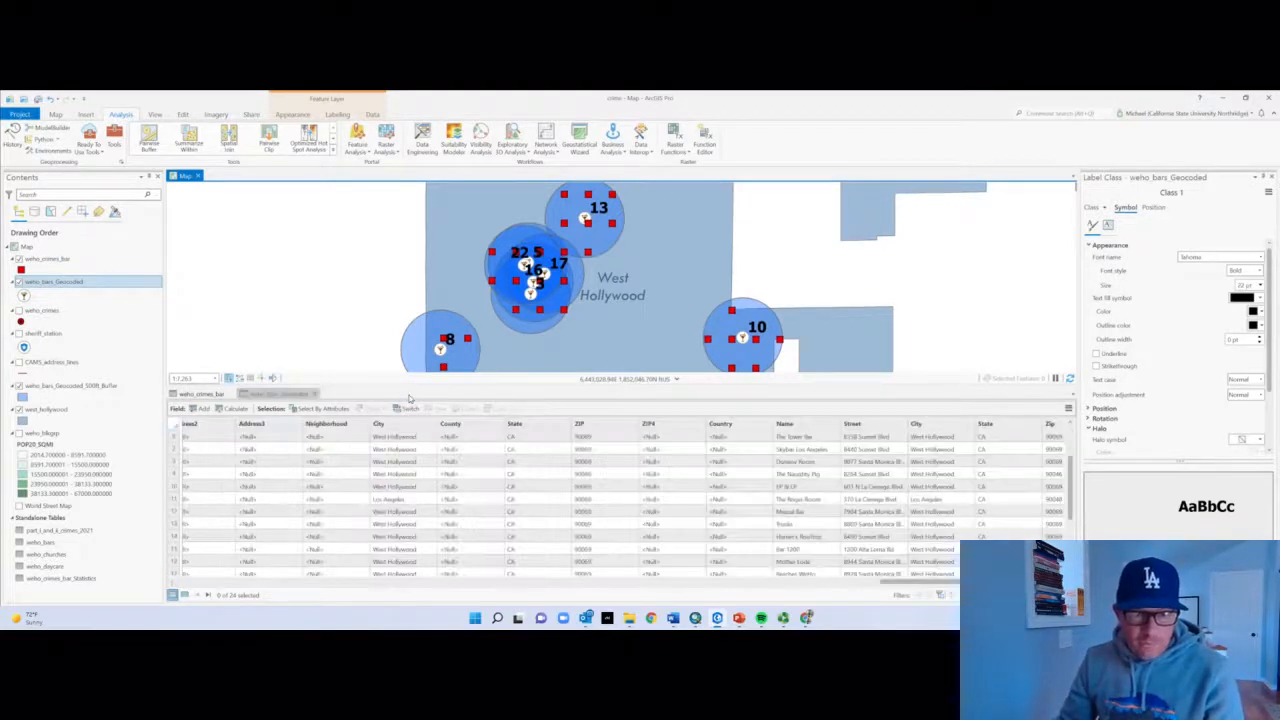
left_click(314, 394)
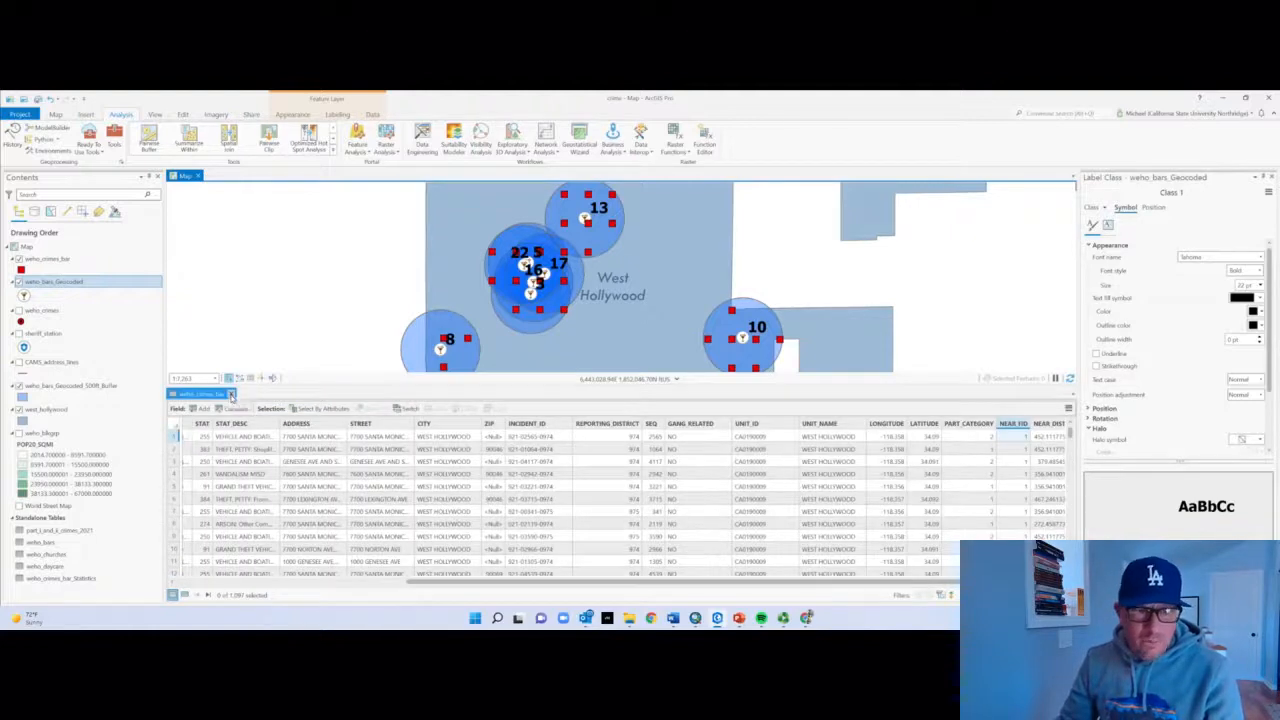
left_click(230, 394)
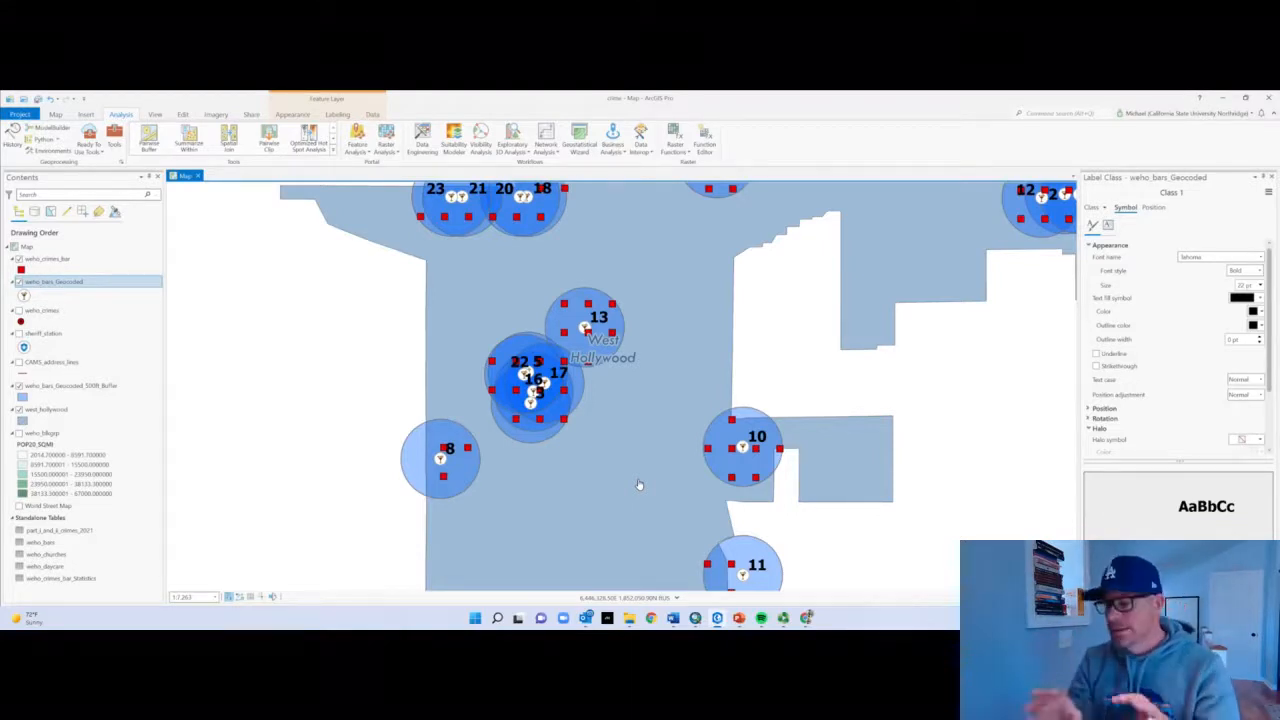
scroll(616, 495, "down", 4)
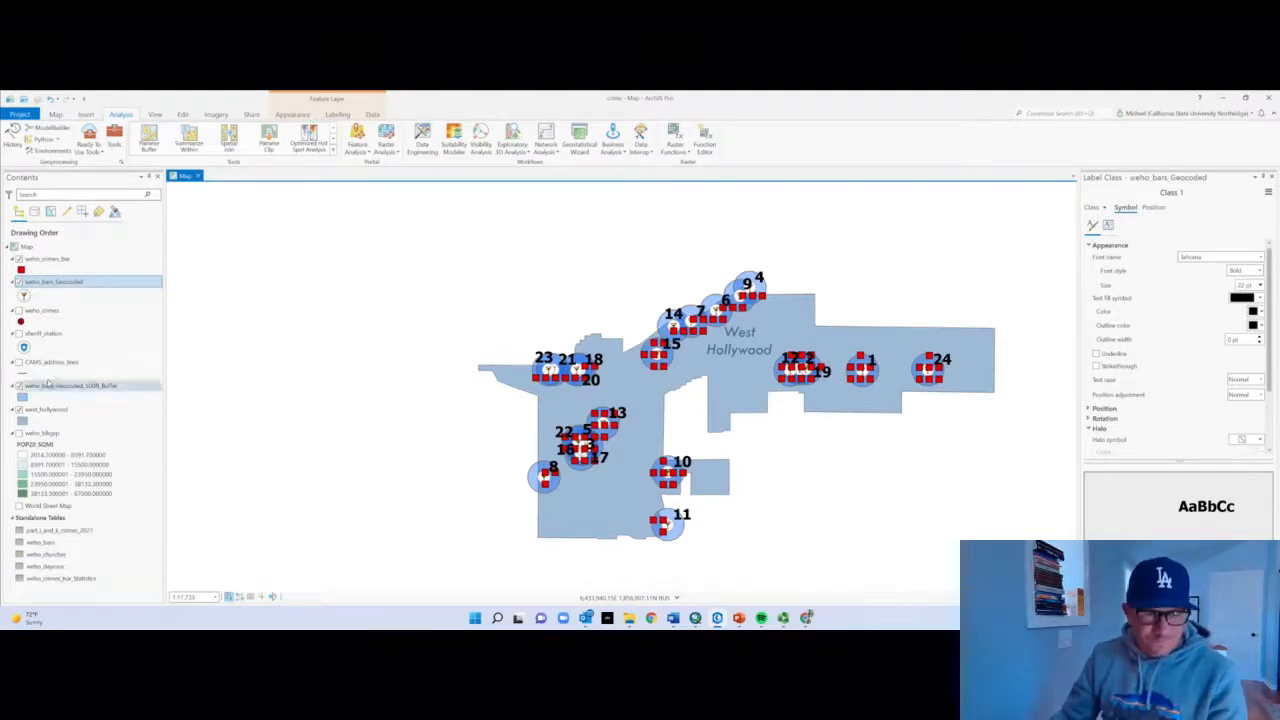
Start geocoding the weho_daycare table with the CAMS_address_lines_CreateLoc locator
right_click(52, 569)
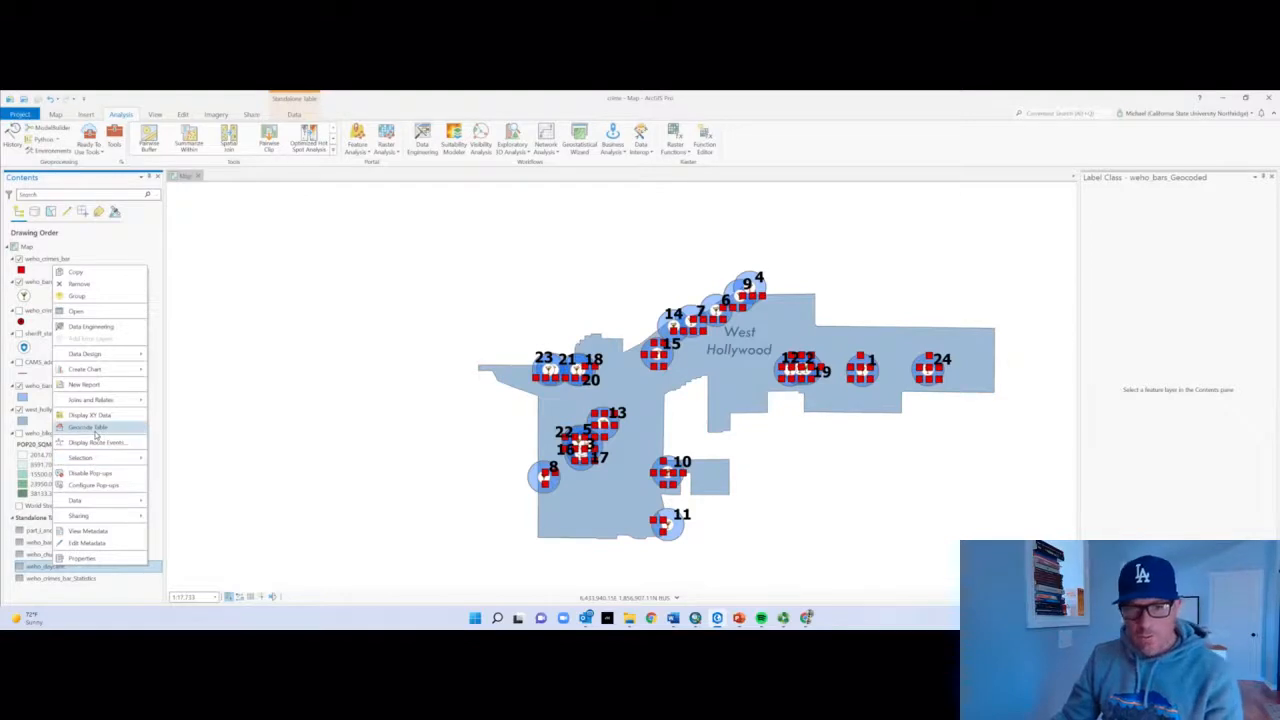
left_click(90, 427)
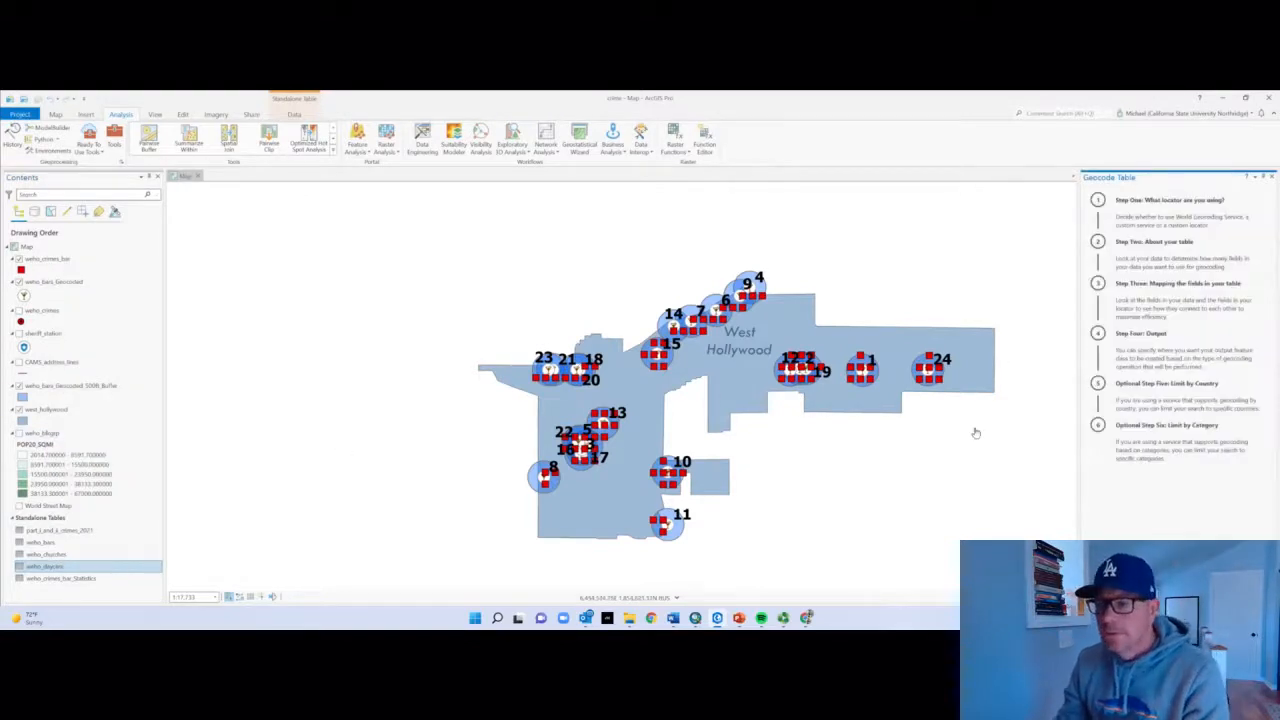
left_click(1240, 583)
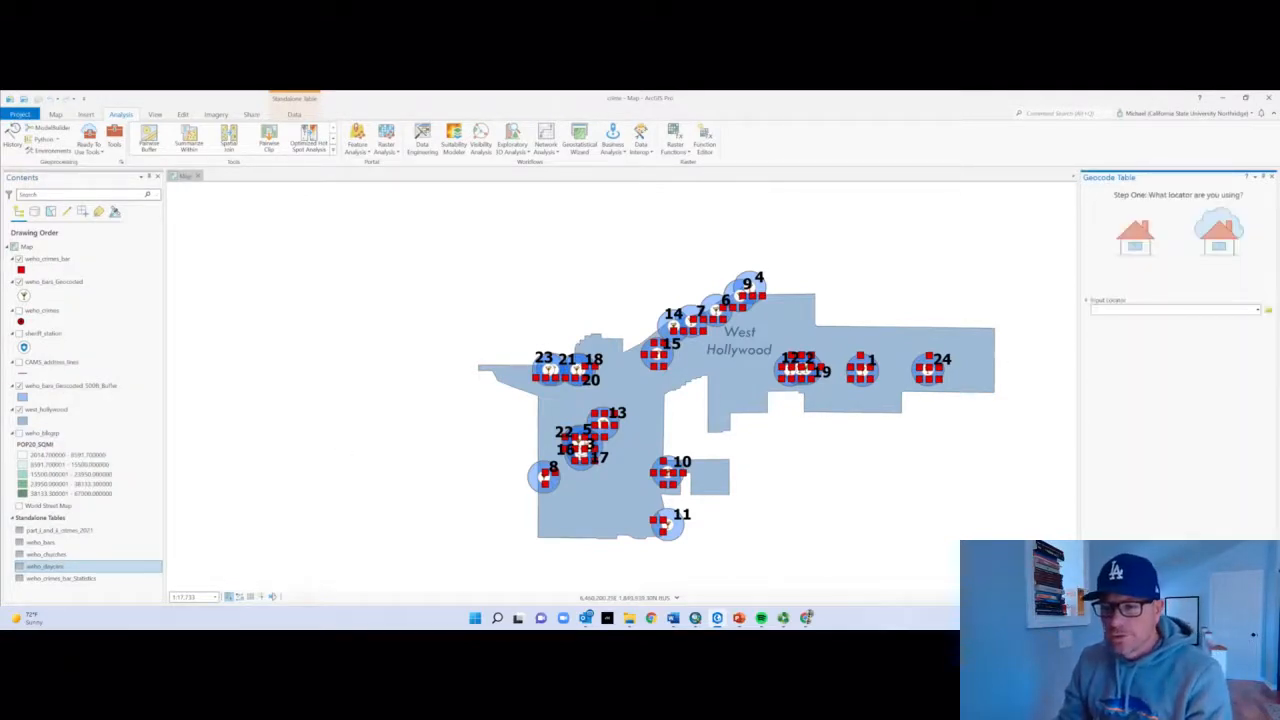
left_click(1258, 311)
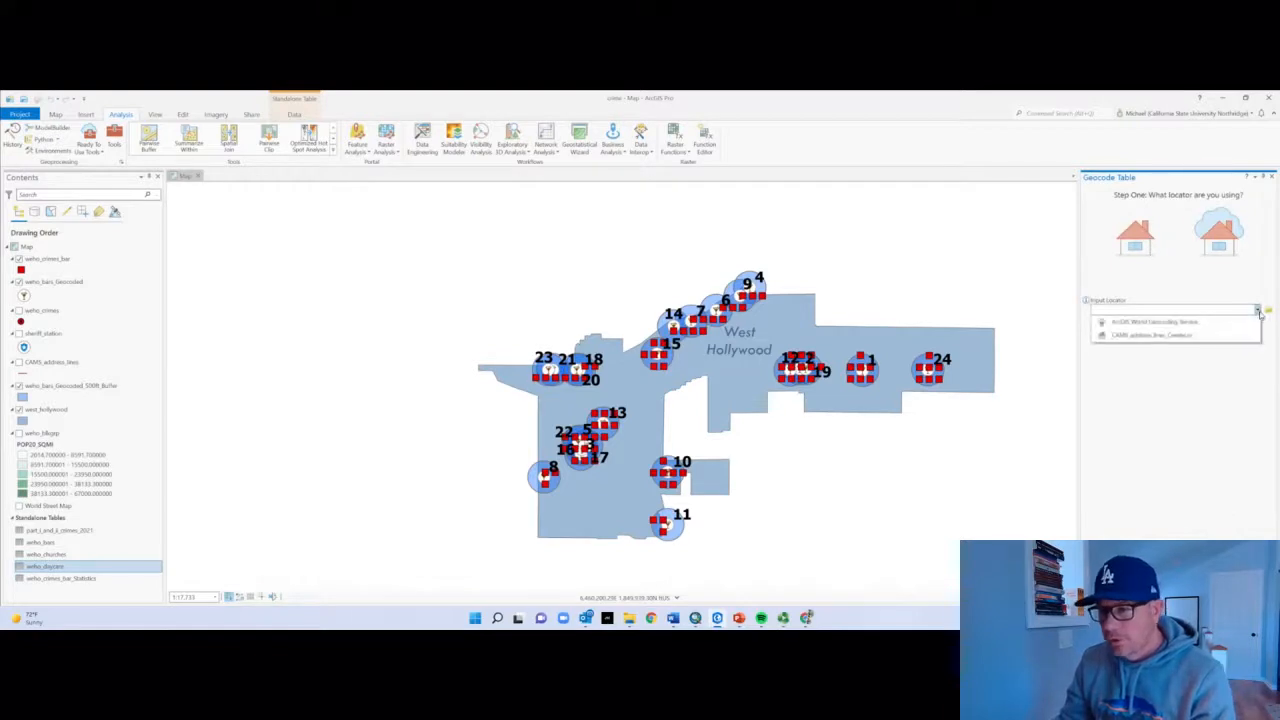
left_click(1226, 338)
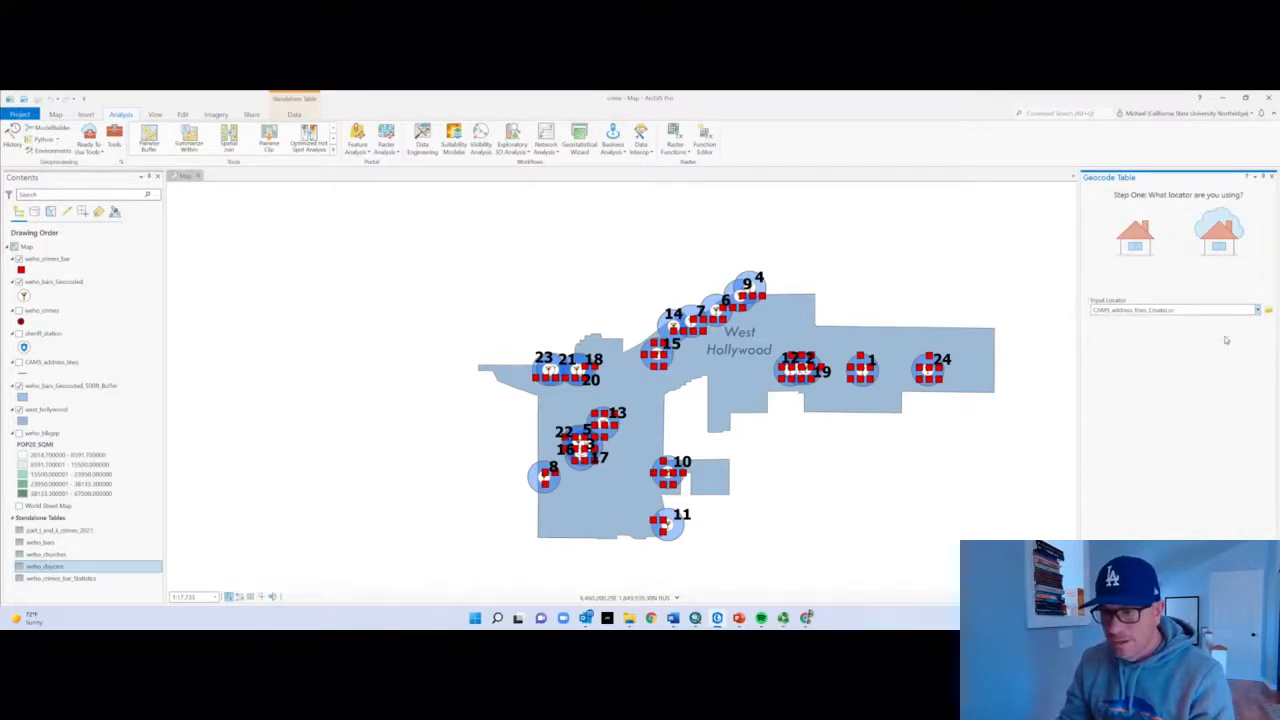
left_click(1240, 583)
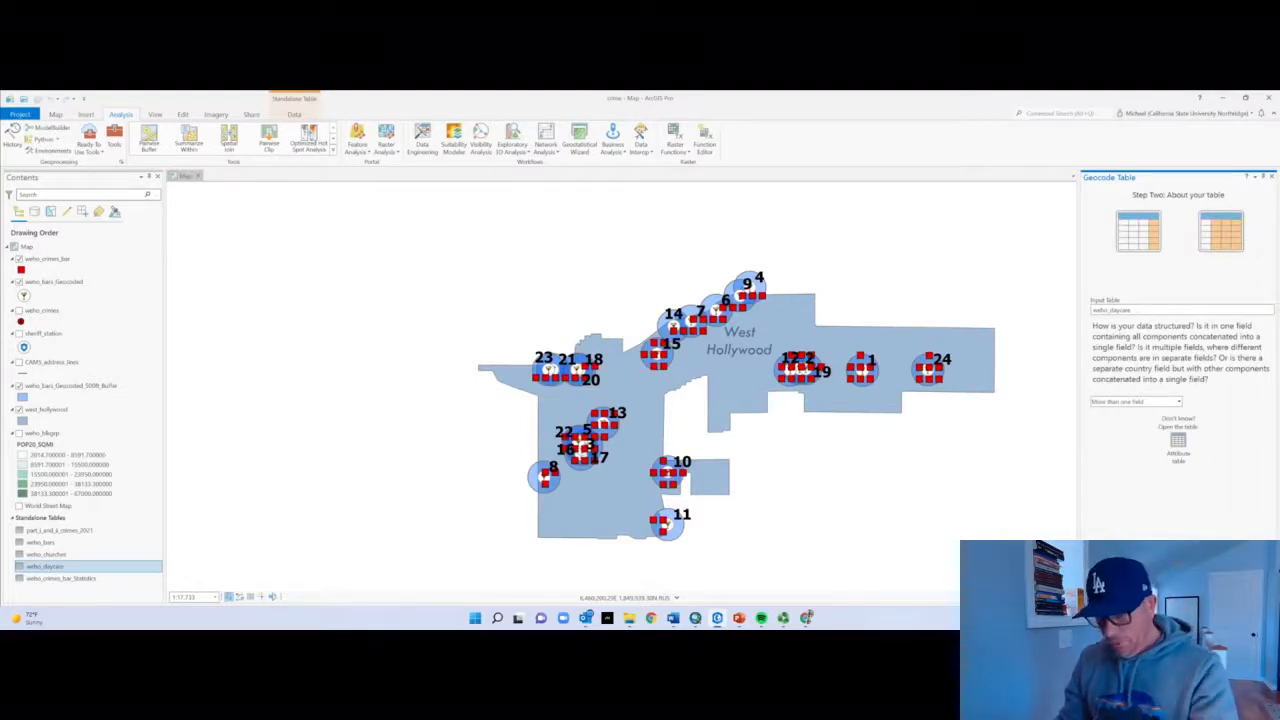
Try to geocode weho_daycare from more than one field into weho_daycare_Geocoded, limited to the Address category
left_click(1240, 583)
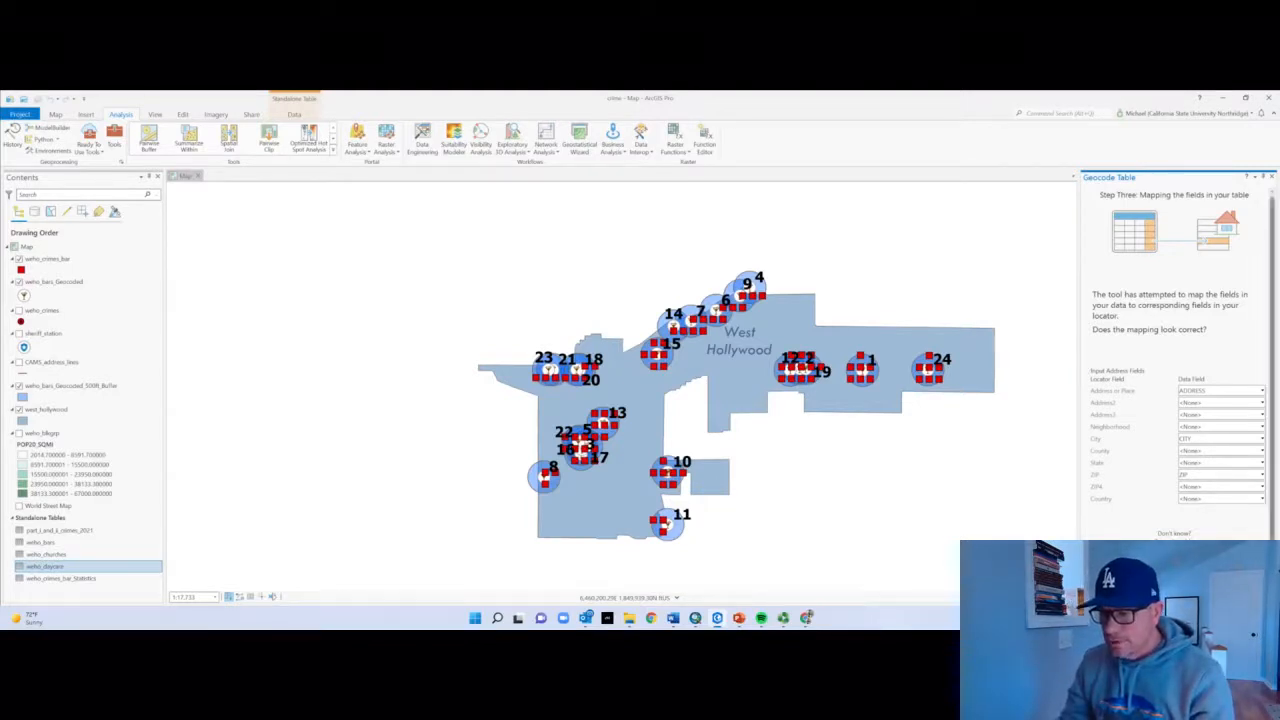
left_click_drag(1272, 560, 1272, 572)
left_click(1253, 592)
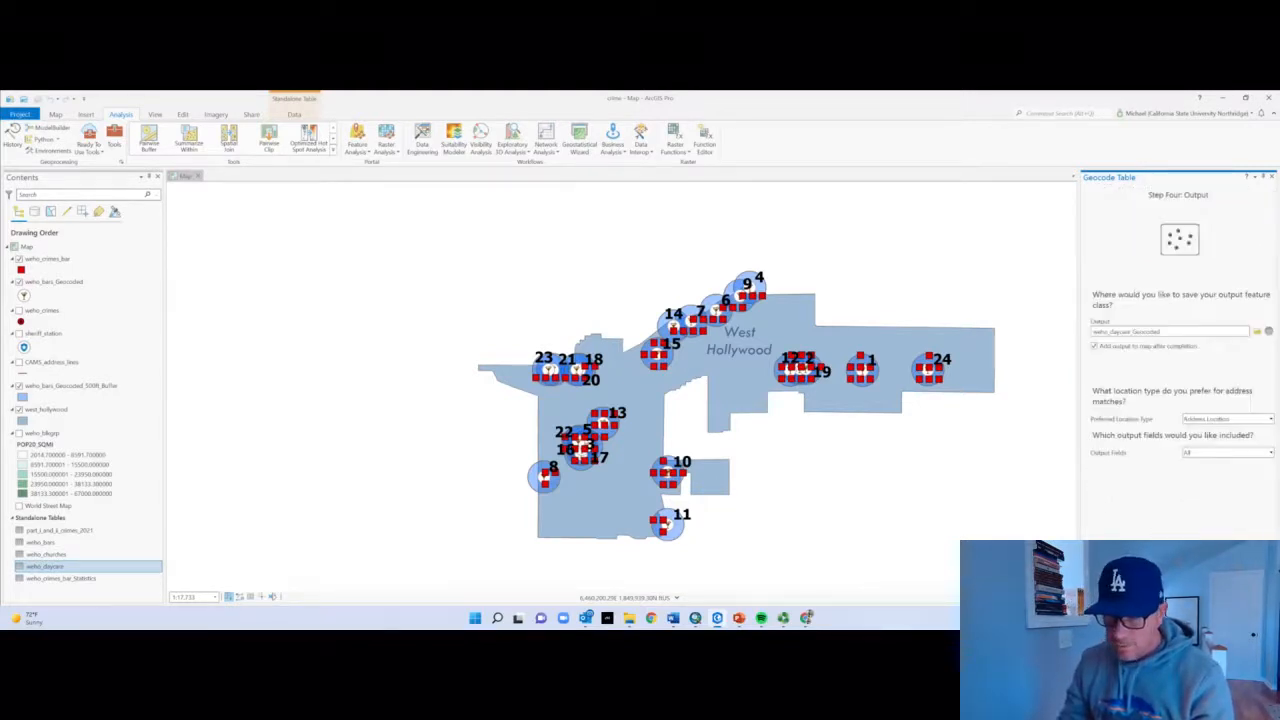
left_click(1253, 592)
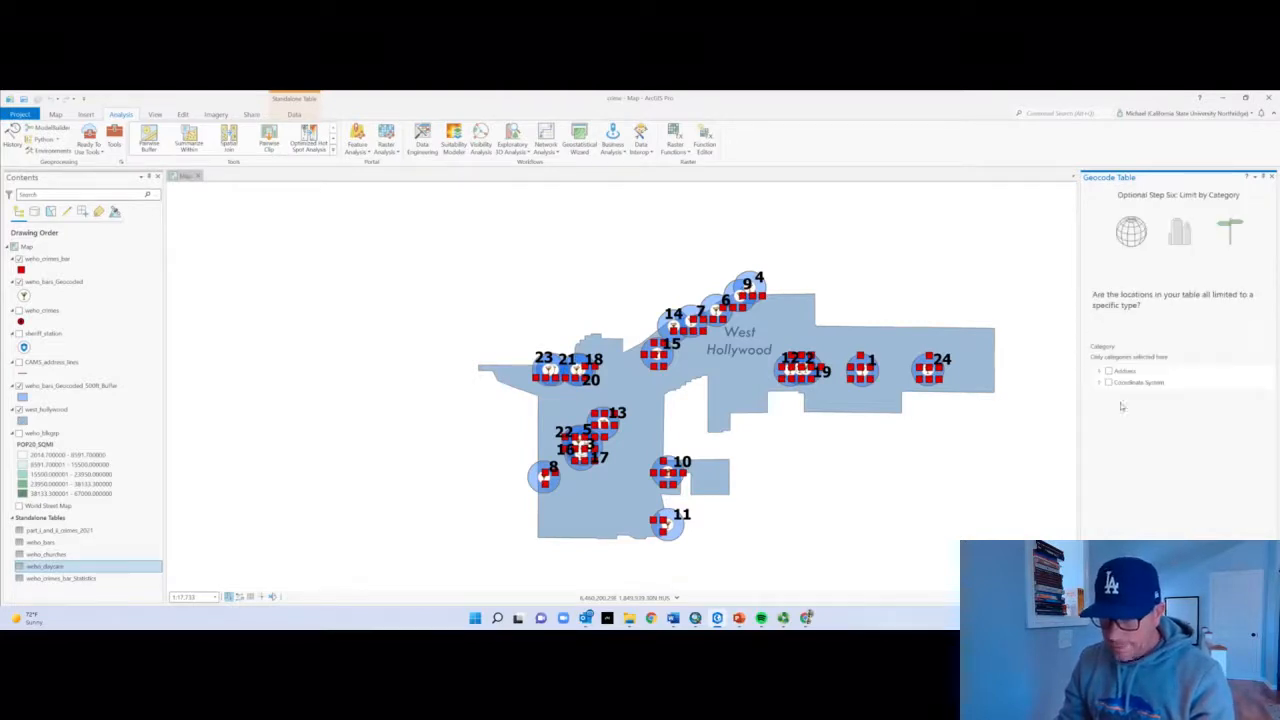
left_click(1133, 371)
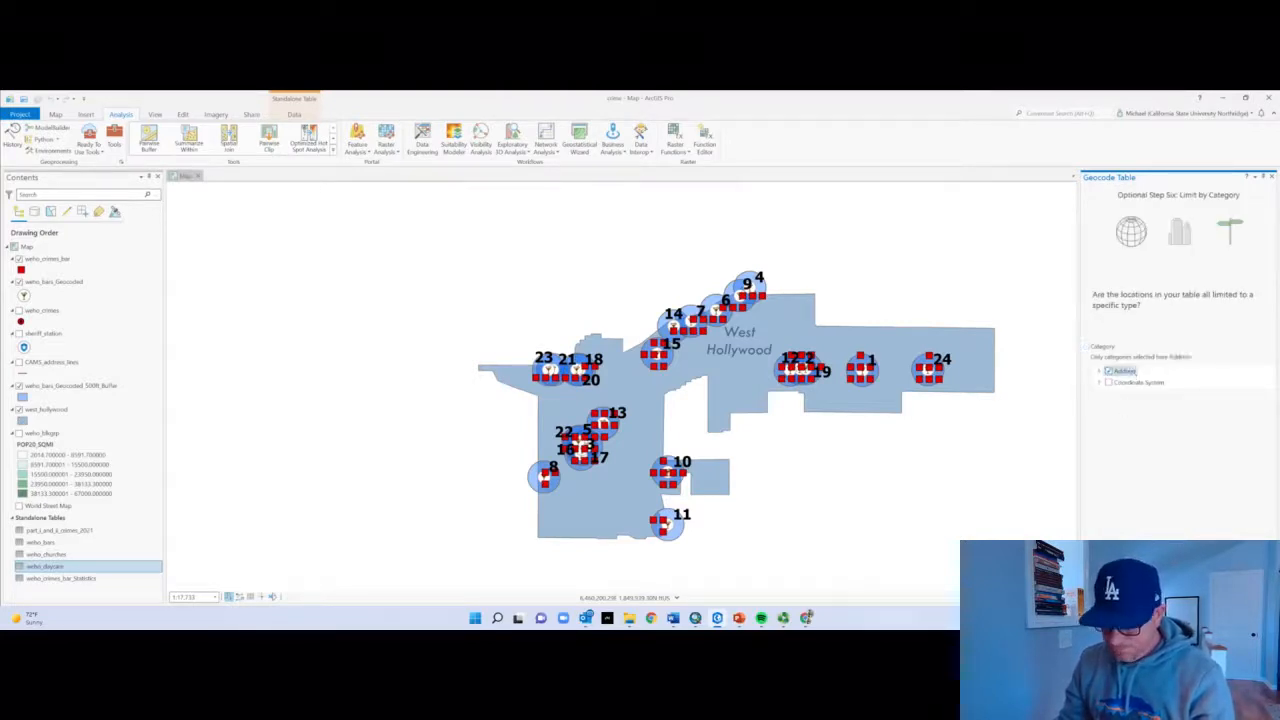
left_click(1253, 592)
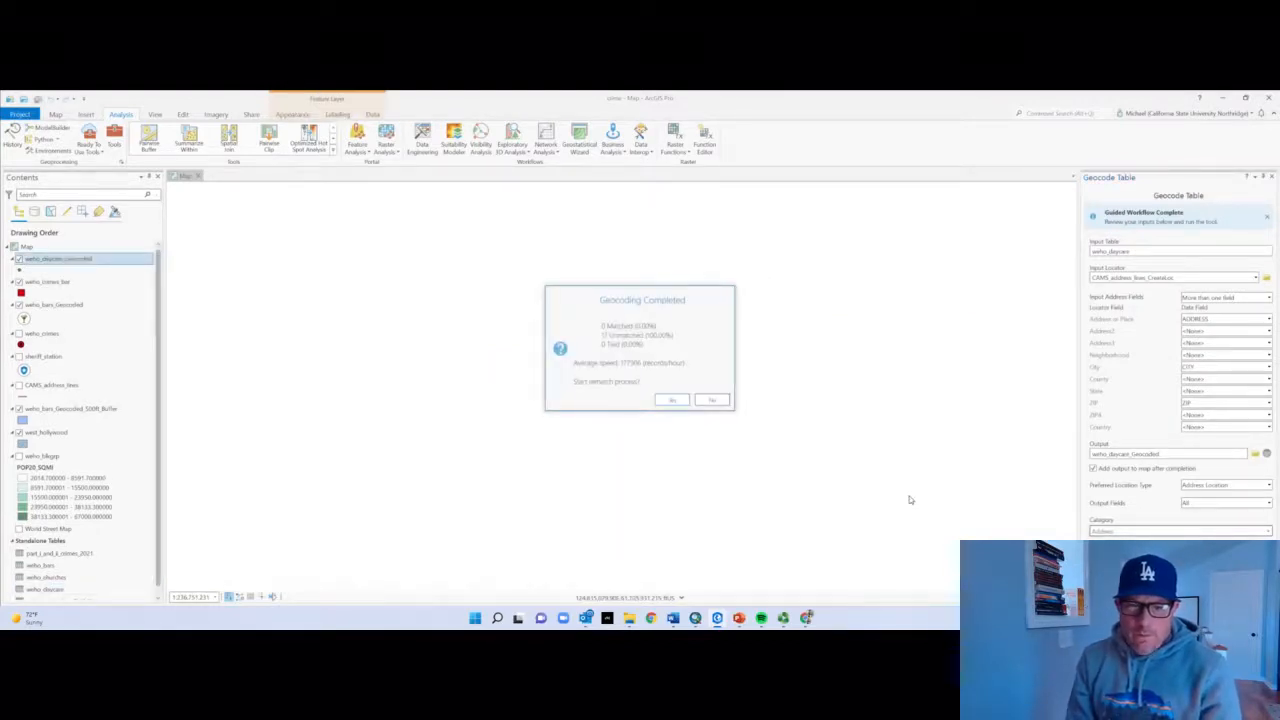
Start the rematch process for the geocoded daycares, and remove the weho_daycare_Geocoded layer from the map
left_click(673, 402)
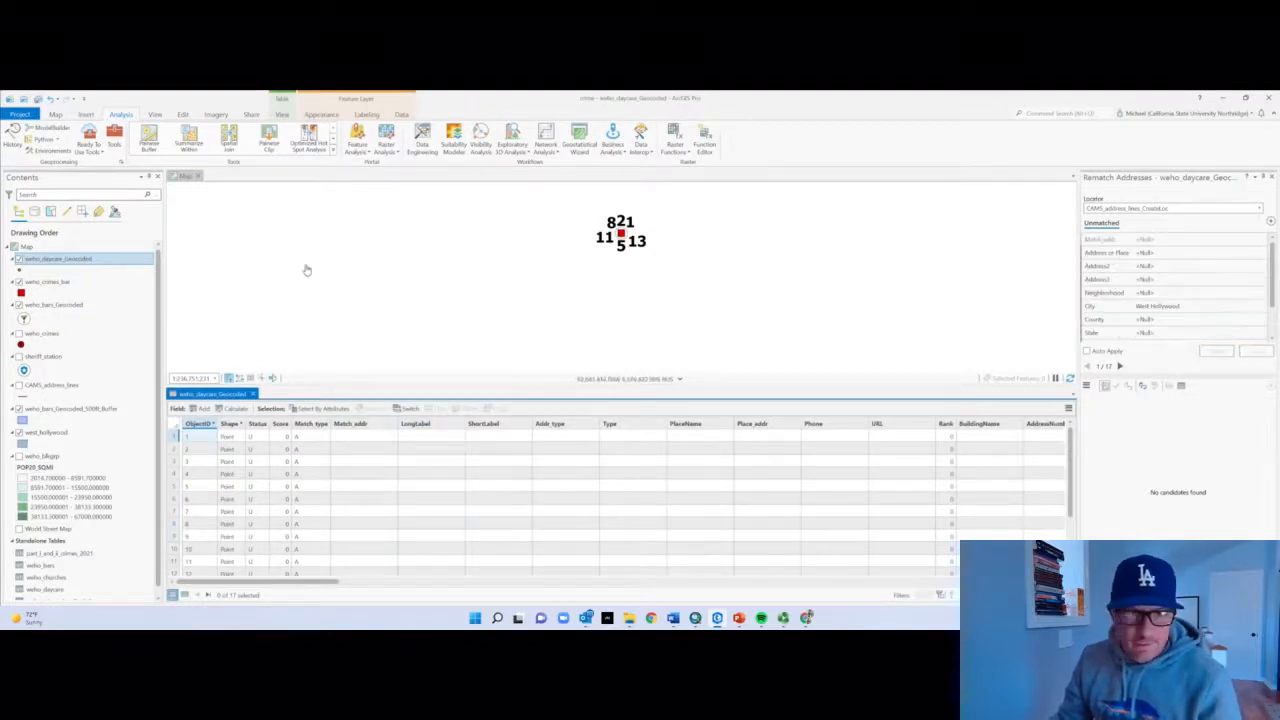
right_click(48, 259)
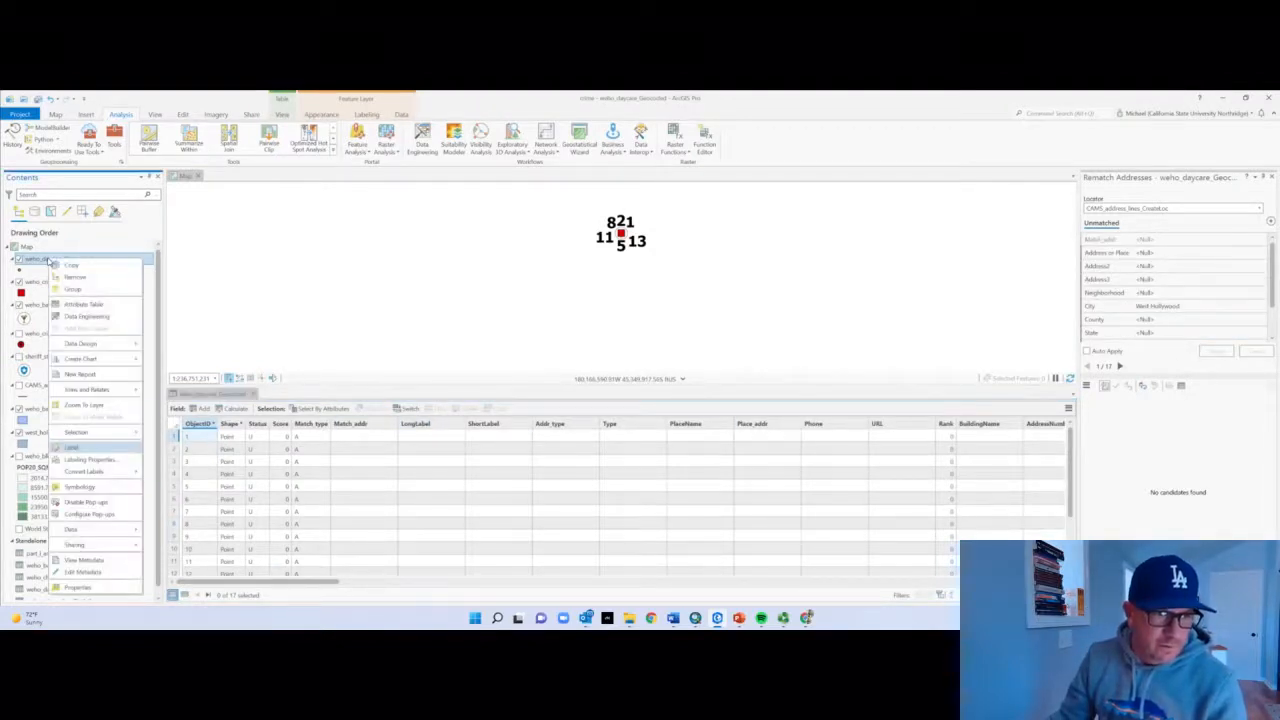
left_click(74, 279)
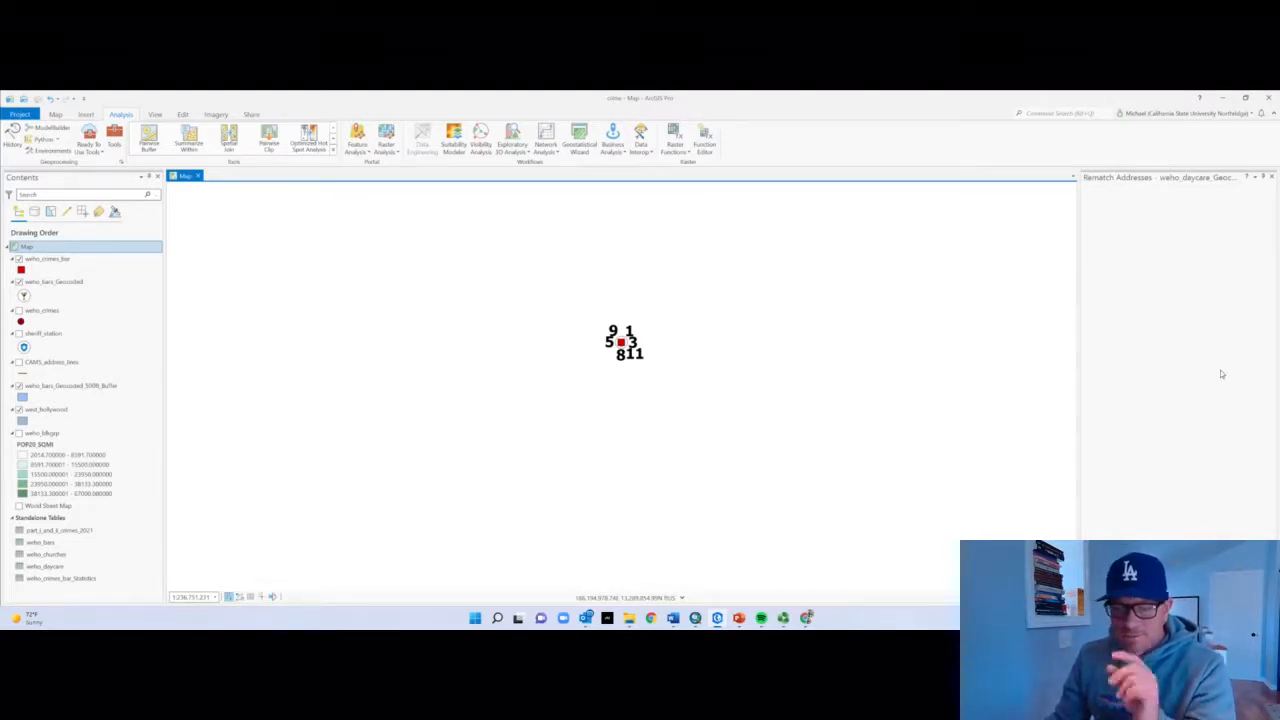
Restart ArcGIS Pro and reopen the recent crime project
left_click(1270, 101)
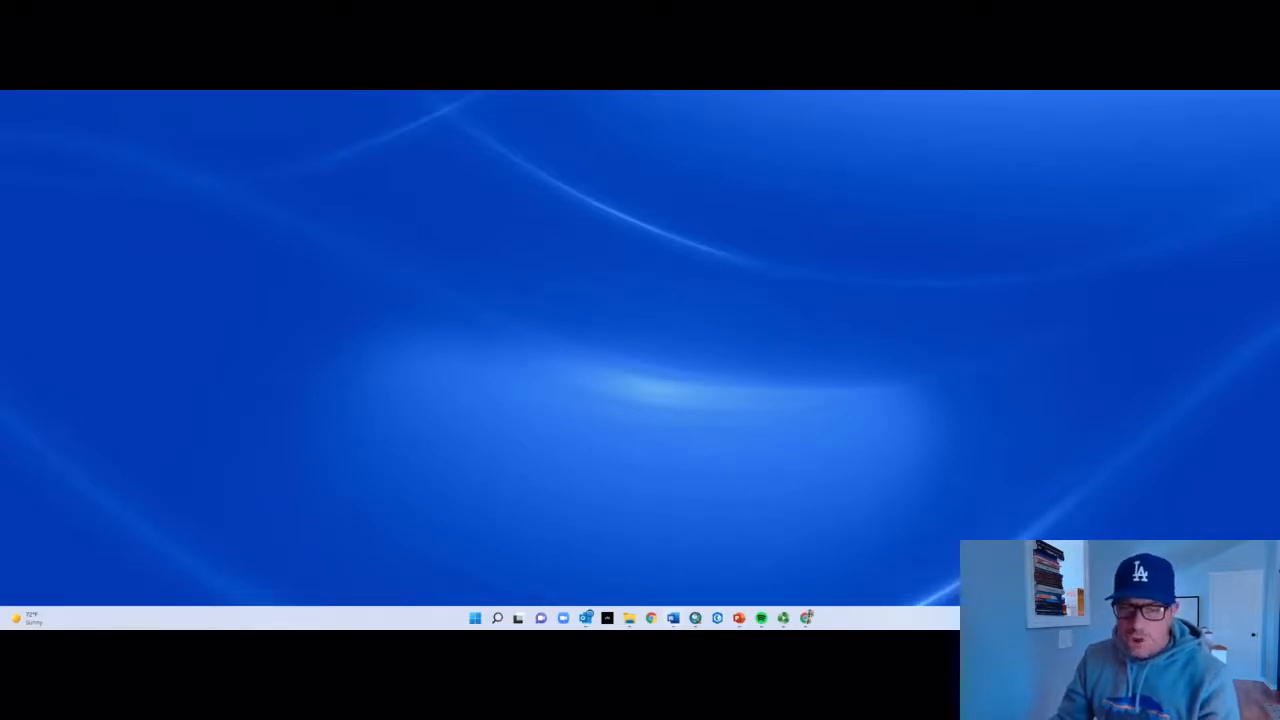
mouse_move(700, 615)
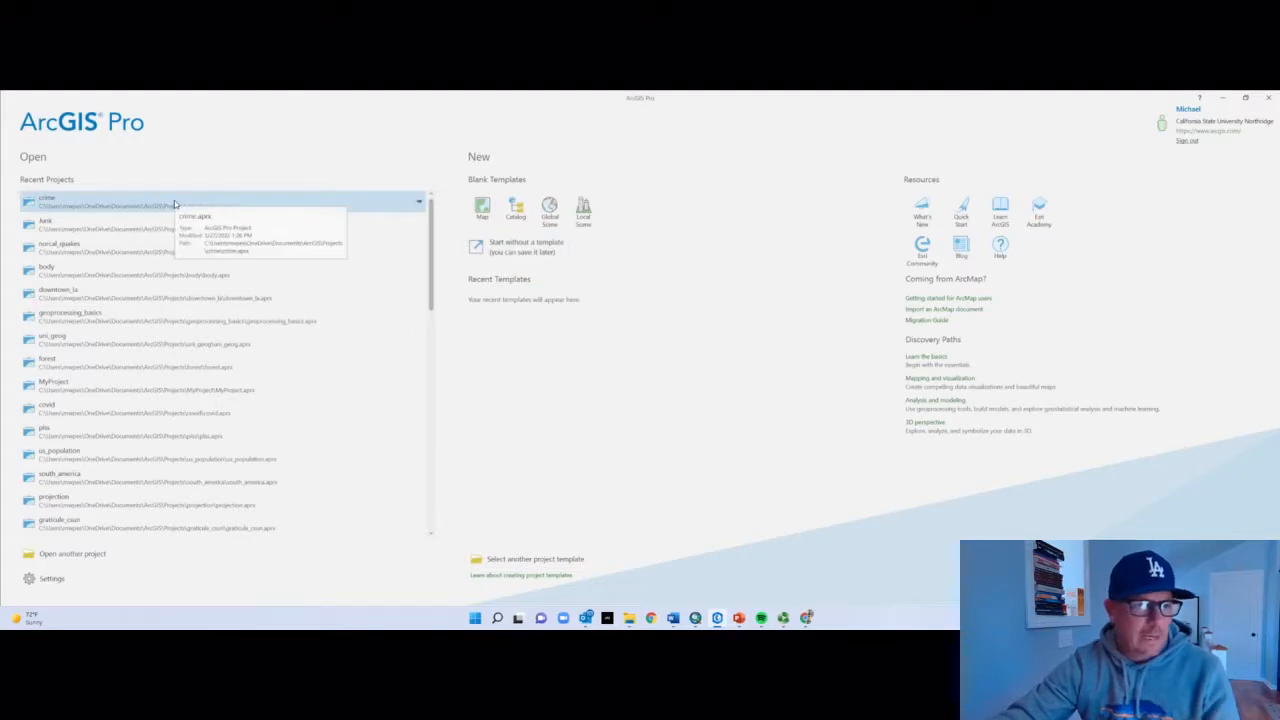
left_click(108, 204)
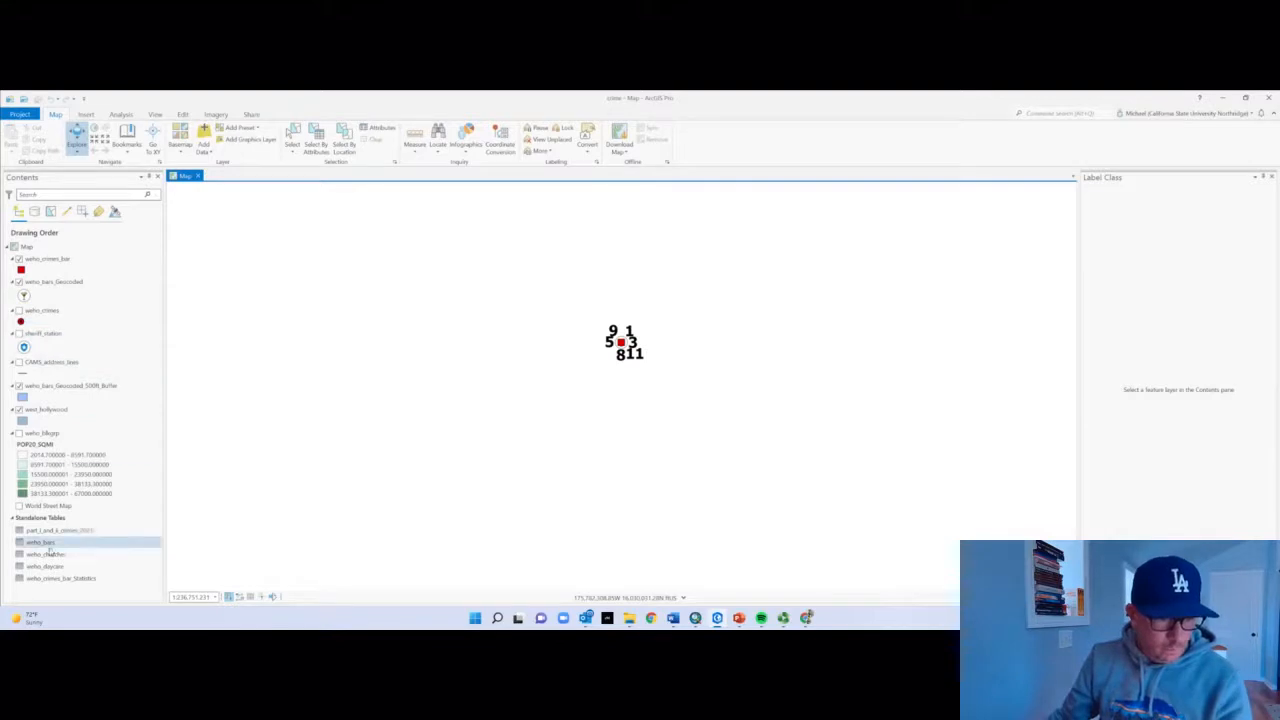
Open the weho_daycare table and examine its ADDRESS, STREET, CITY and ZIP fields across all records
left_click(58, 568)
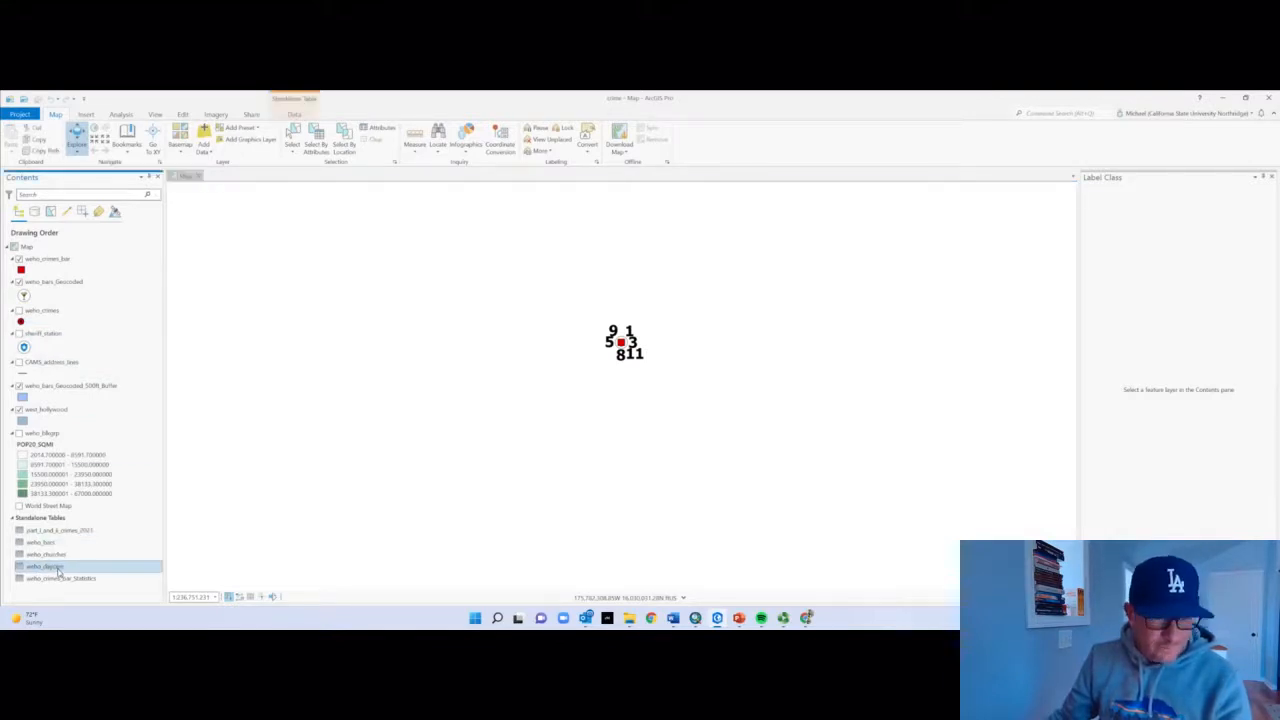
right_click(58, 568)
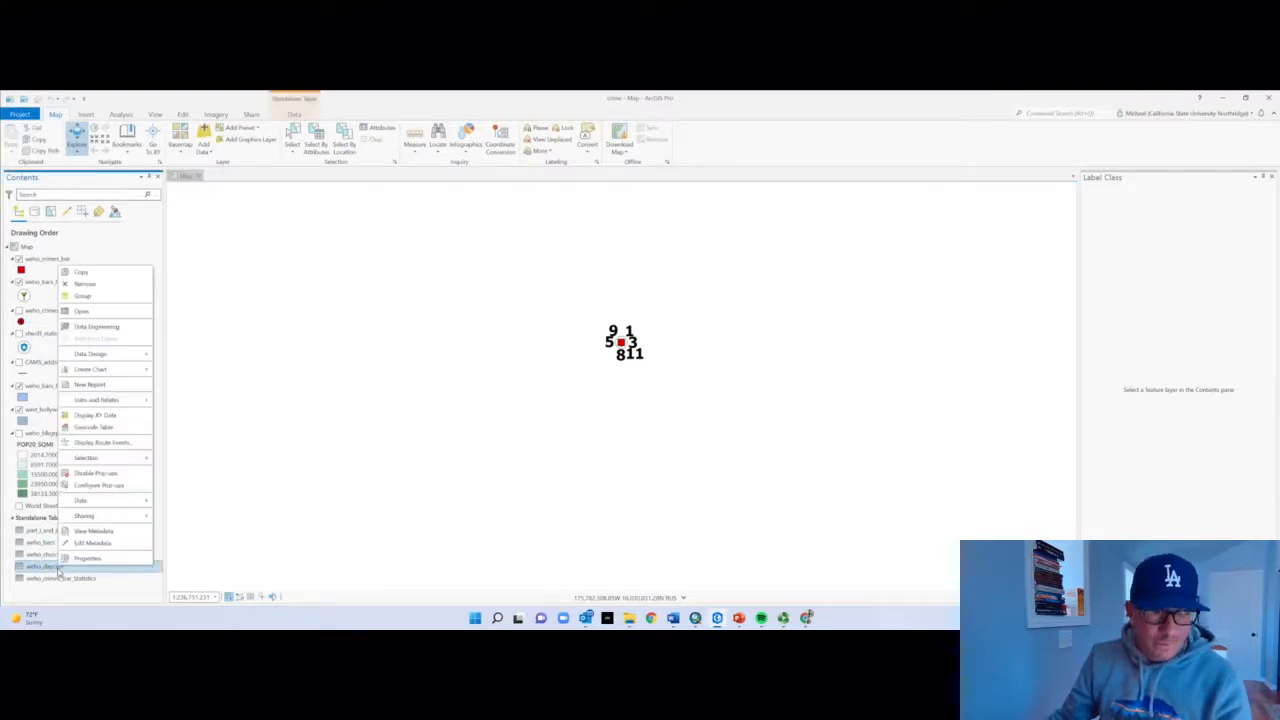
left_click(96, 314)
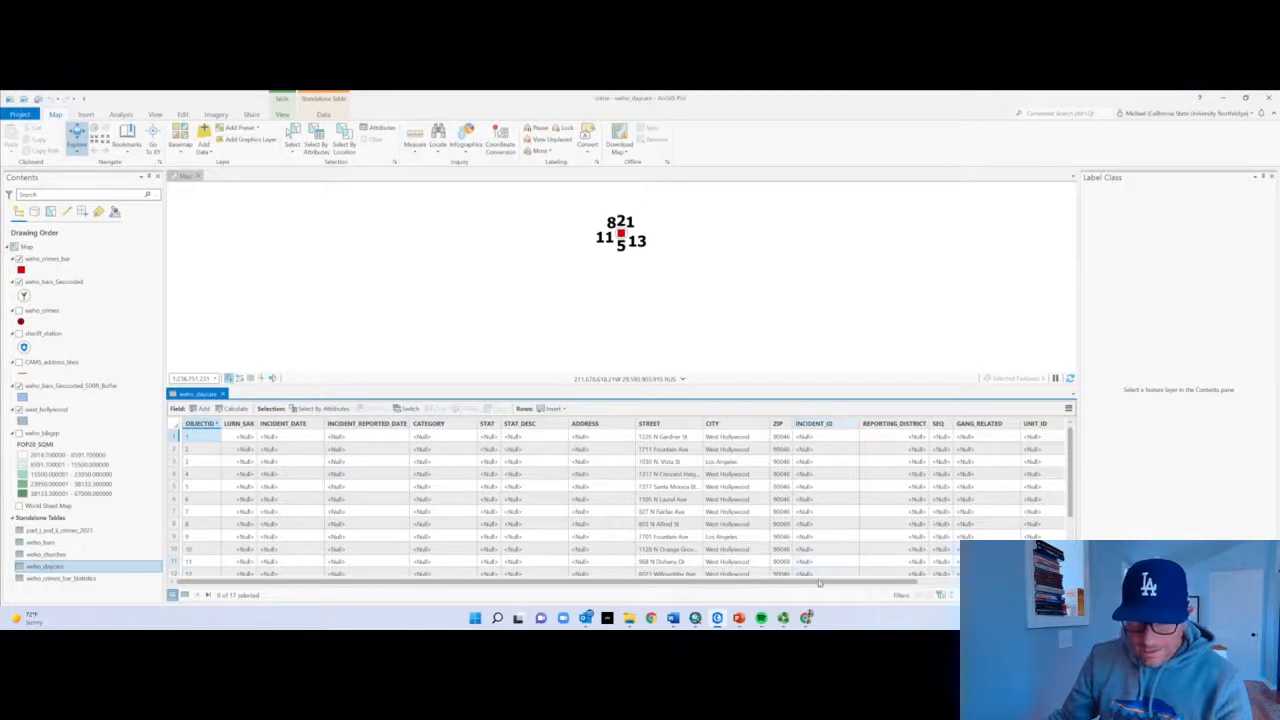
left_click(1064, 581)
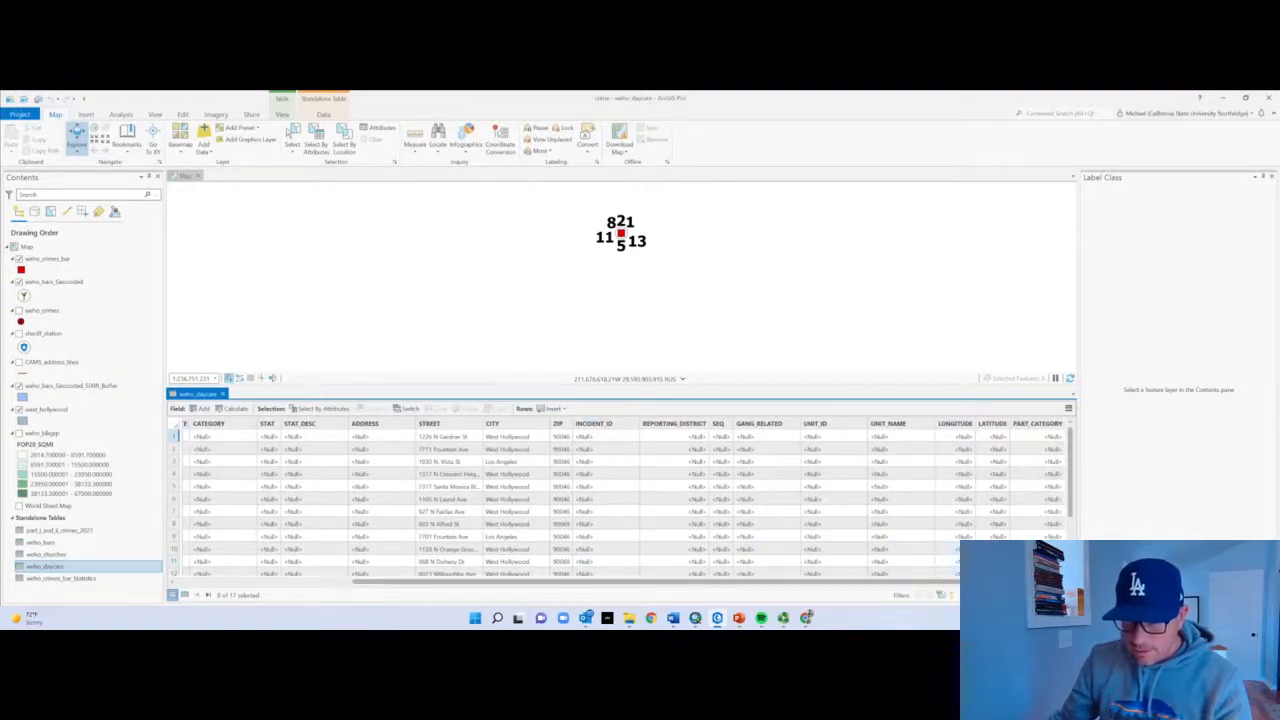
left_click_drag(1070, 511, 812, 588)
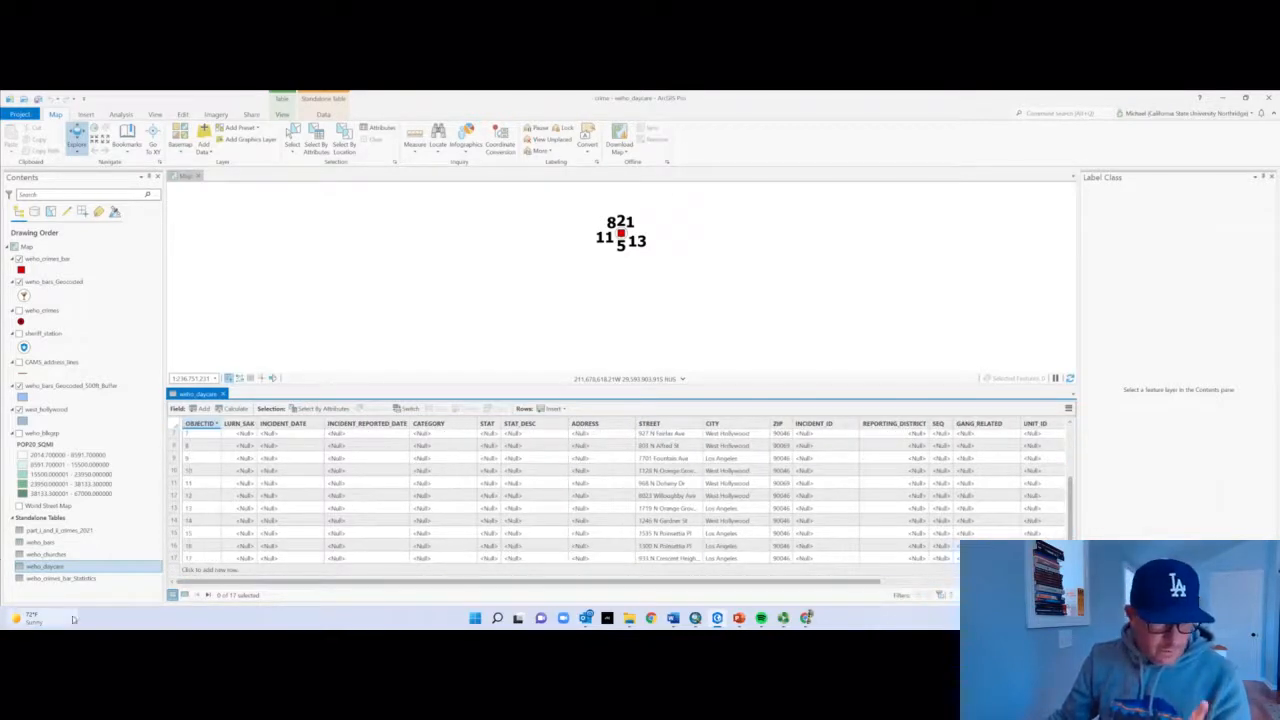
Open the weho_churches table, compare its fields with weho_daycare, and close the weho_daycare table
right_click(38, 554)
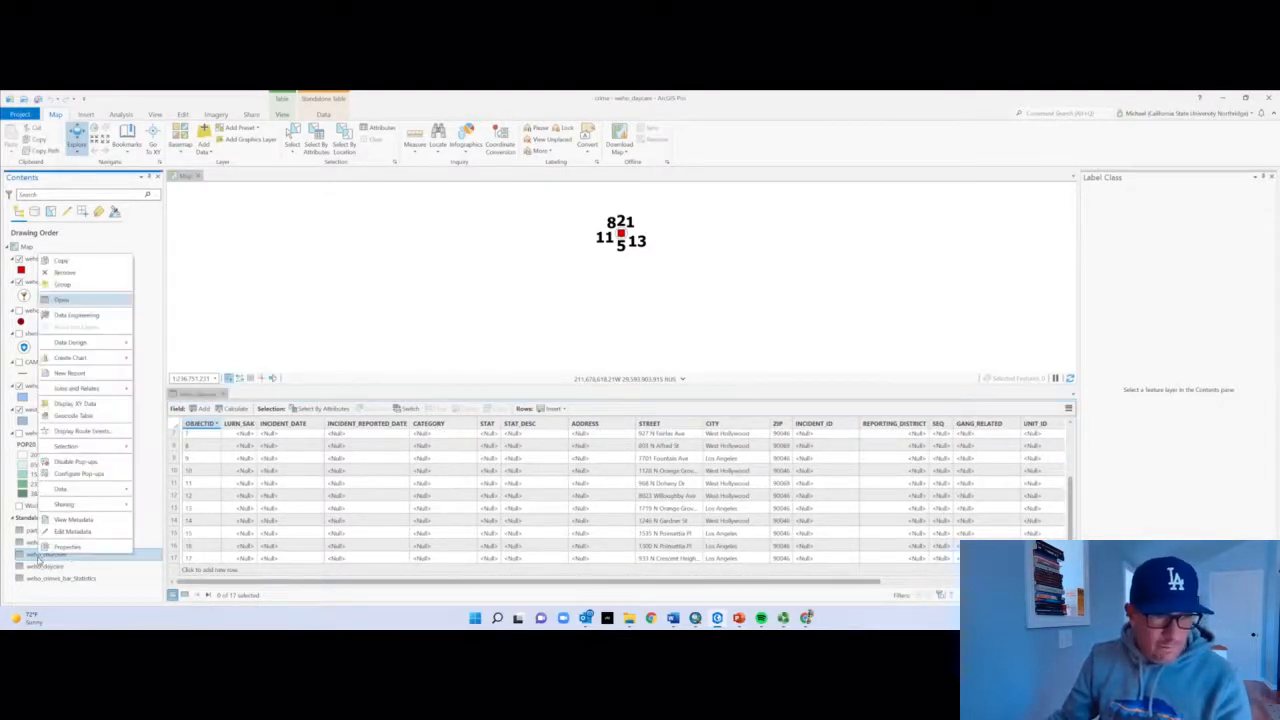
left_click(62, 300)
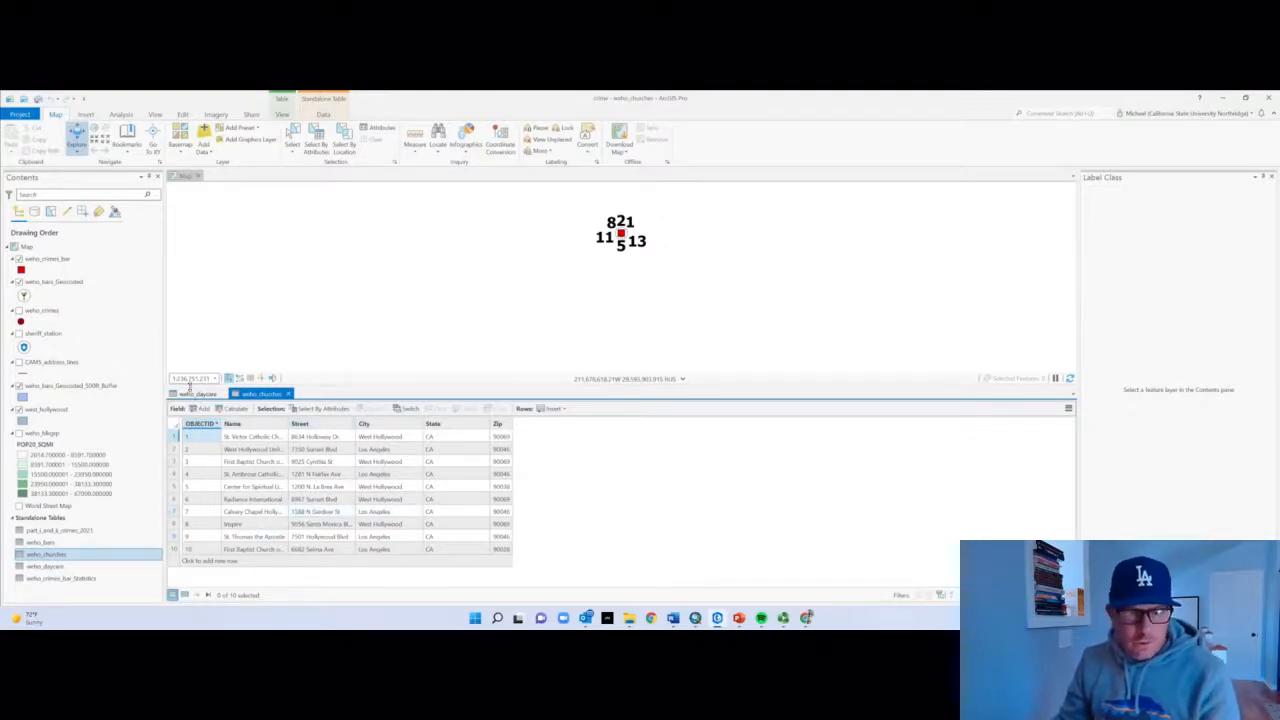
left_click(197, 394)
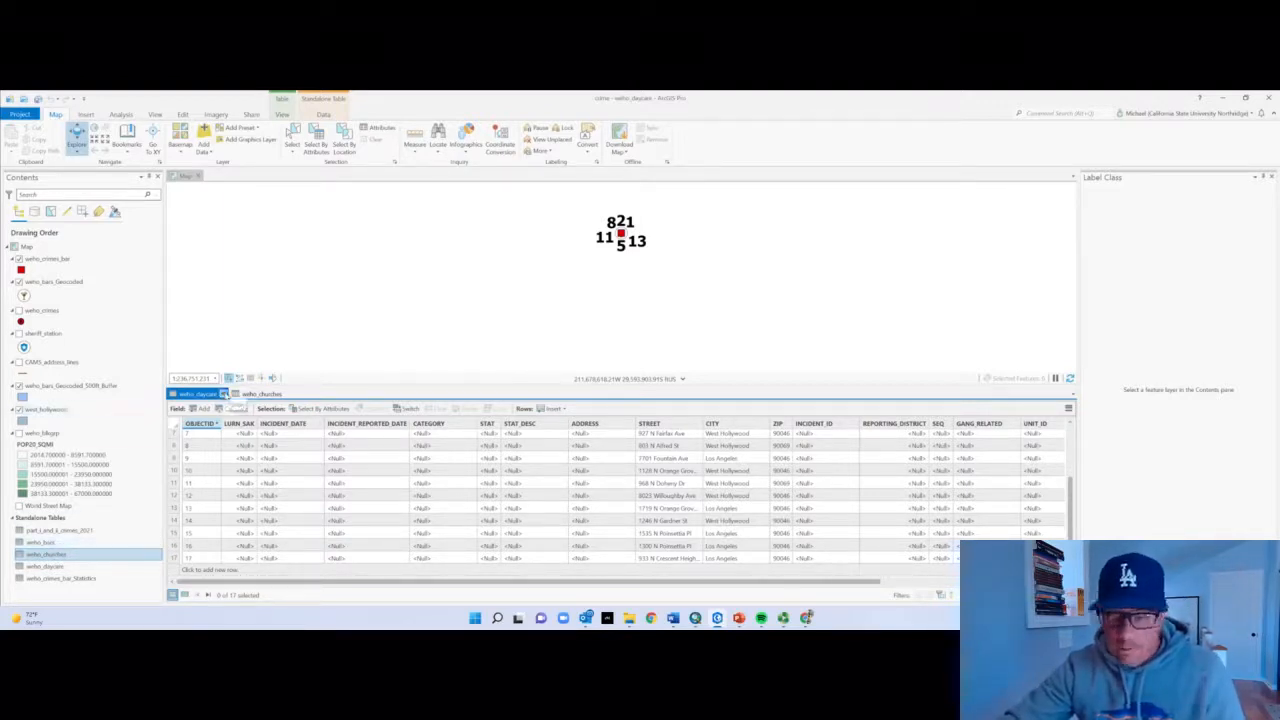
left_click(224, 394)
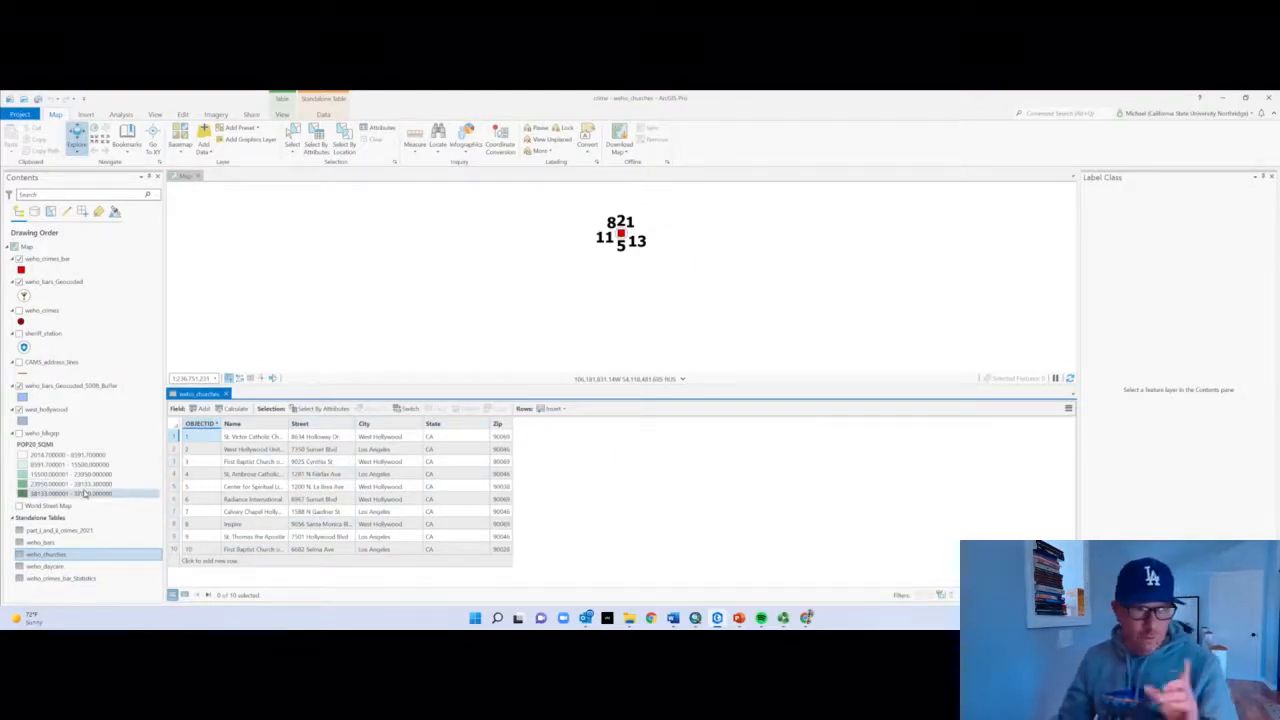
Start geocoding the weho_churches table with the CAMS_address_lines_CreateLoc locator
left_click(81, 558)
right_click(81, 558)
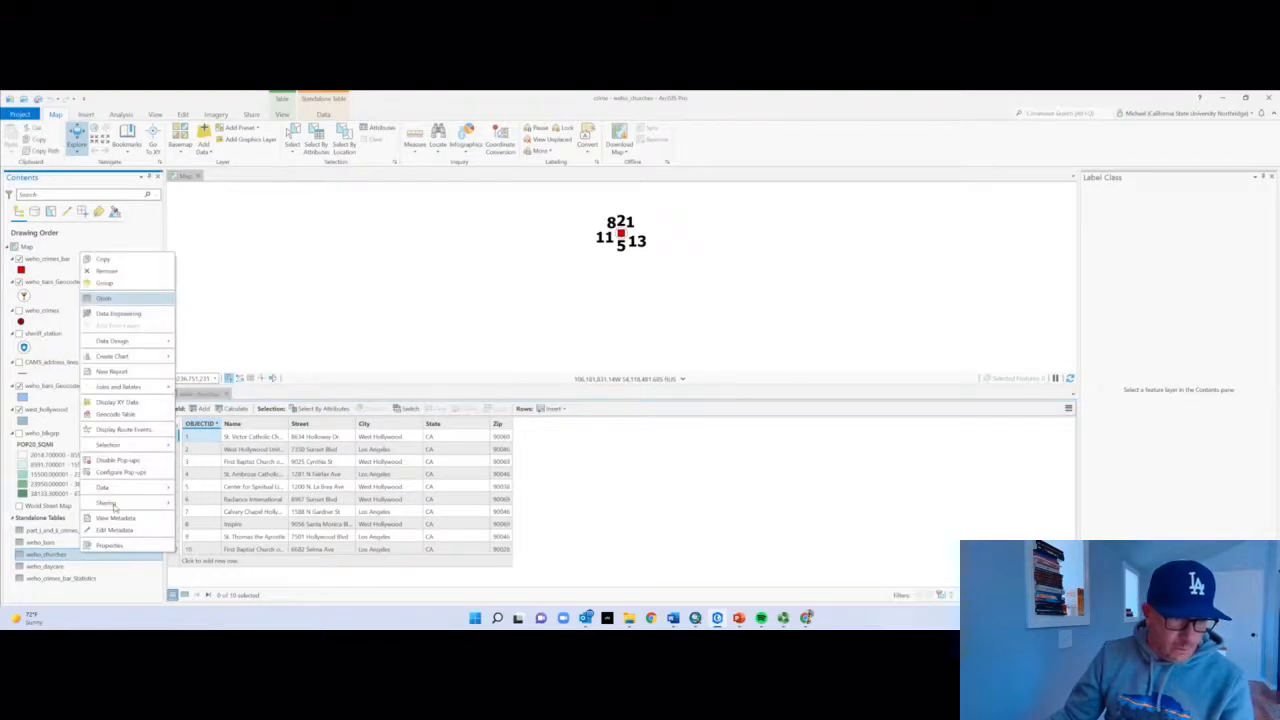
left_click(132, 415)
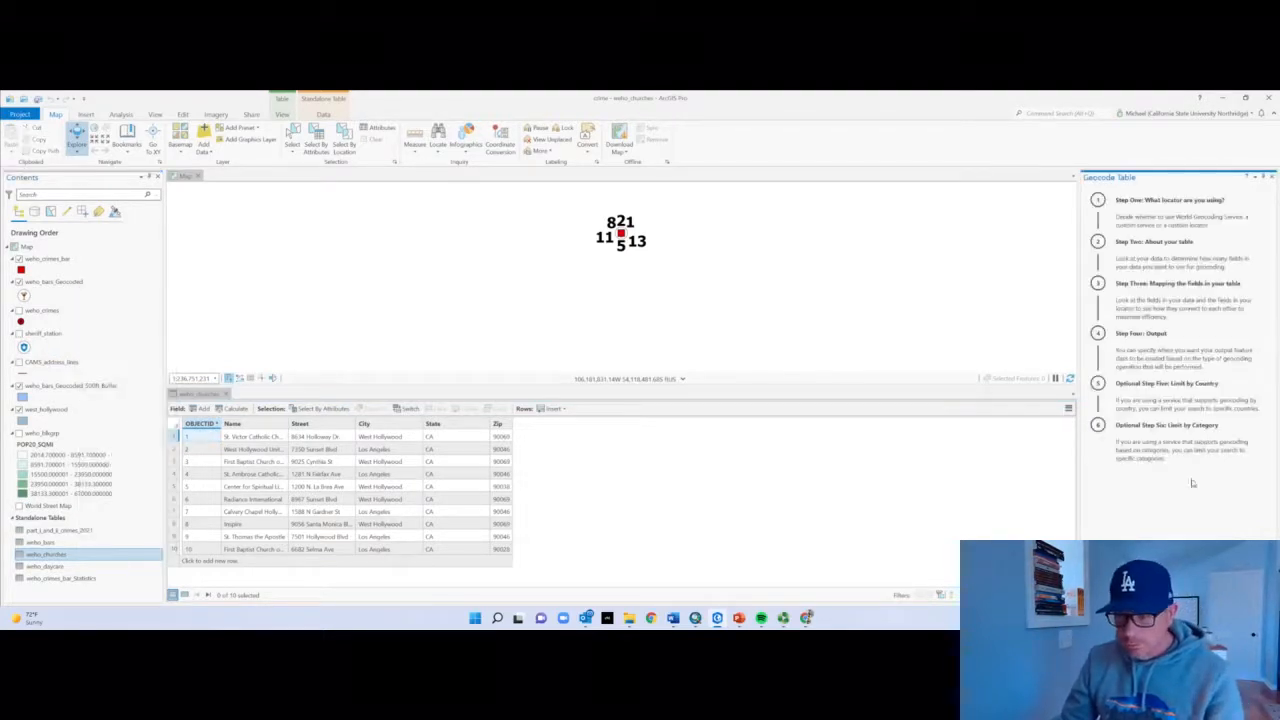
left_click(1232, 591)
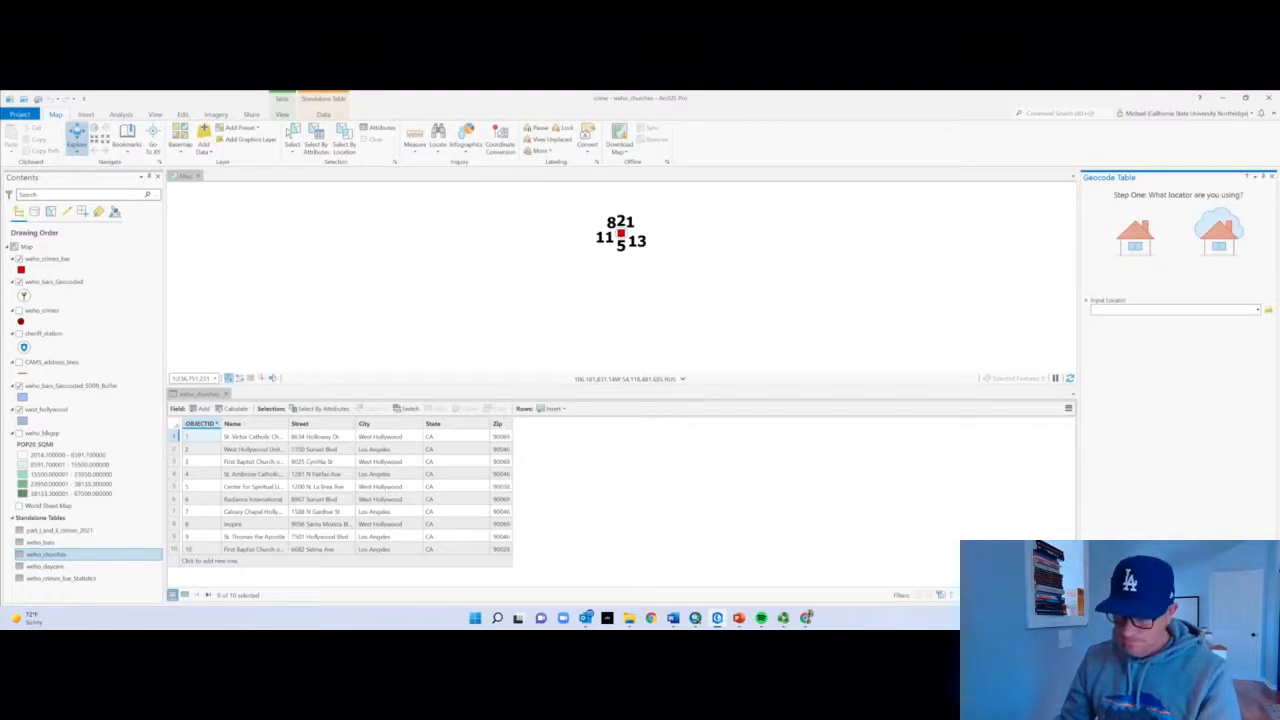
left_click(1258, 310)
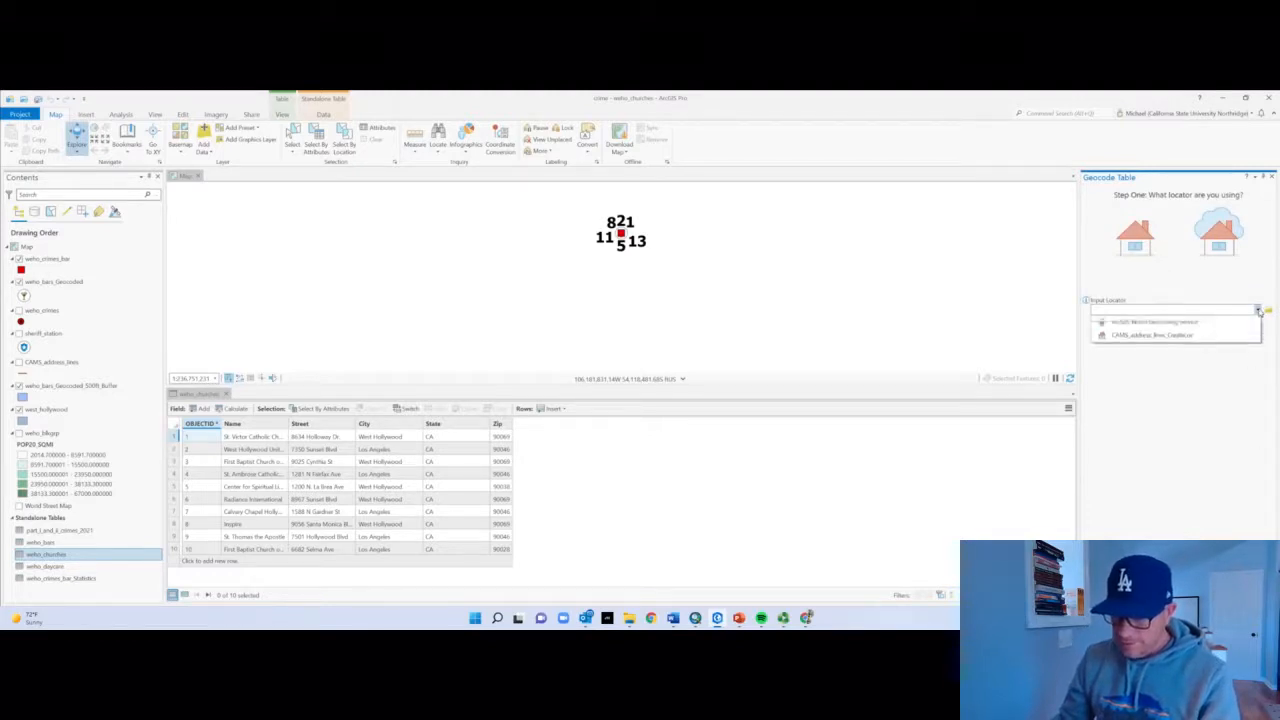
left_click(1222, 335)
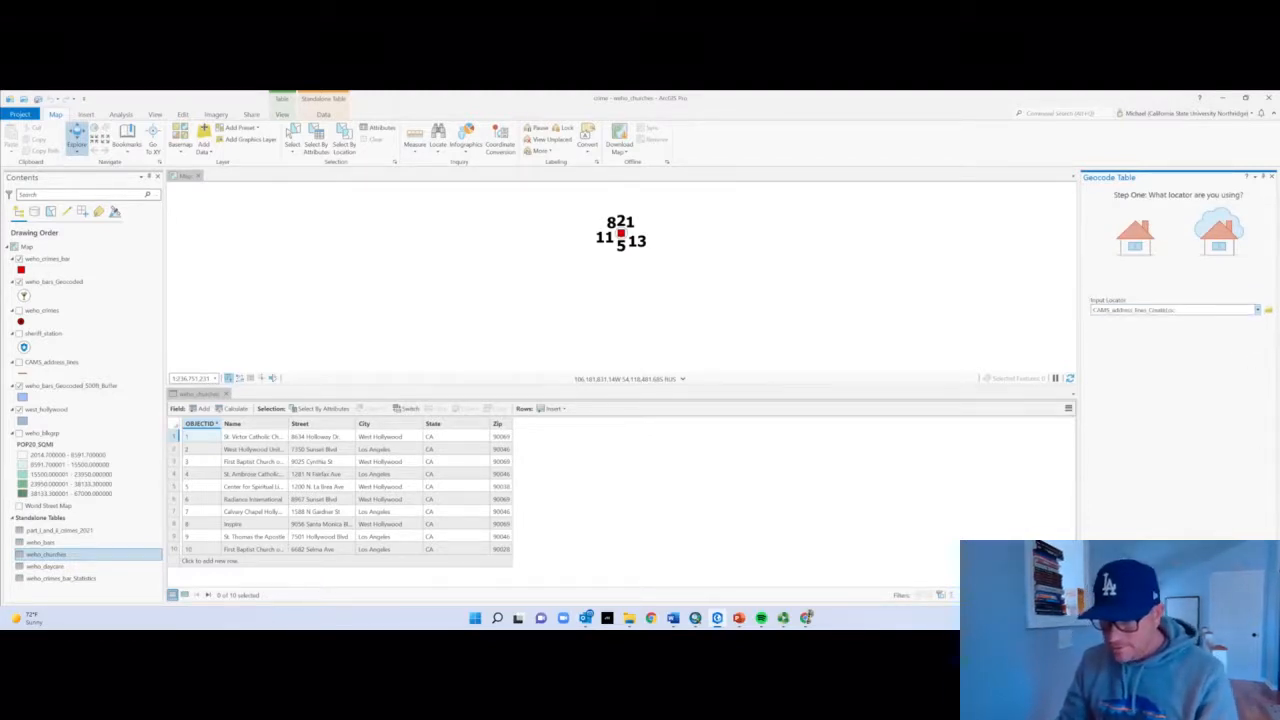
left_click(1232, 591)
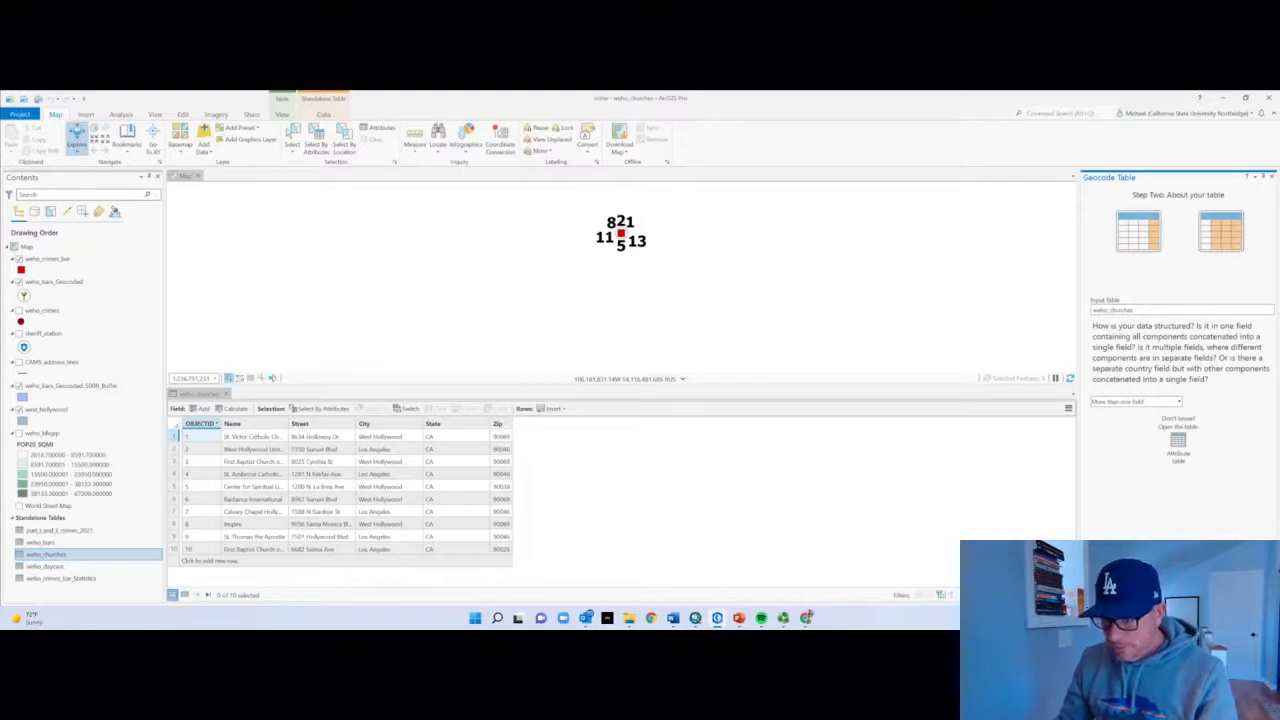
Geocode weho_churches from its multiple address fields to weho_churches_Geocoded, limited to the Address category, and decline the rematch process
left_click(1232, 591)
left_click(1232, 591)
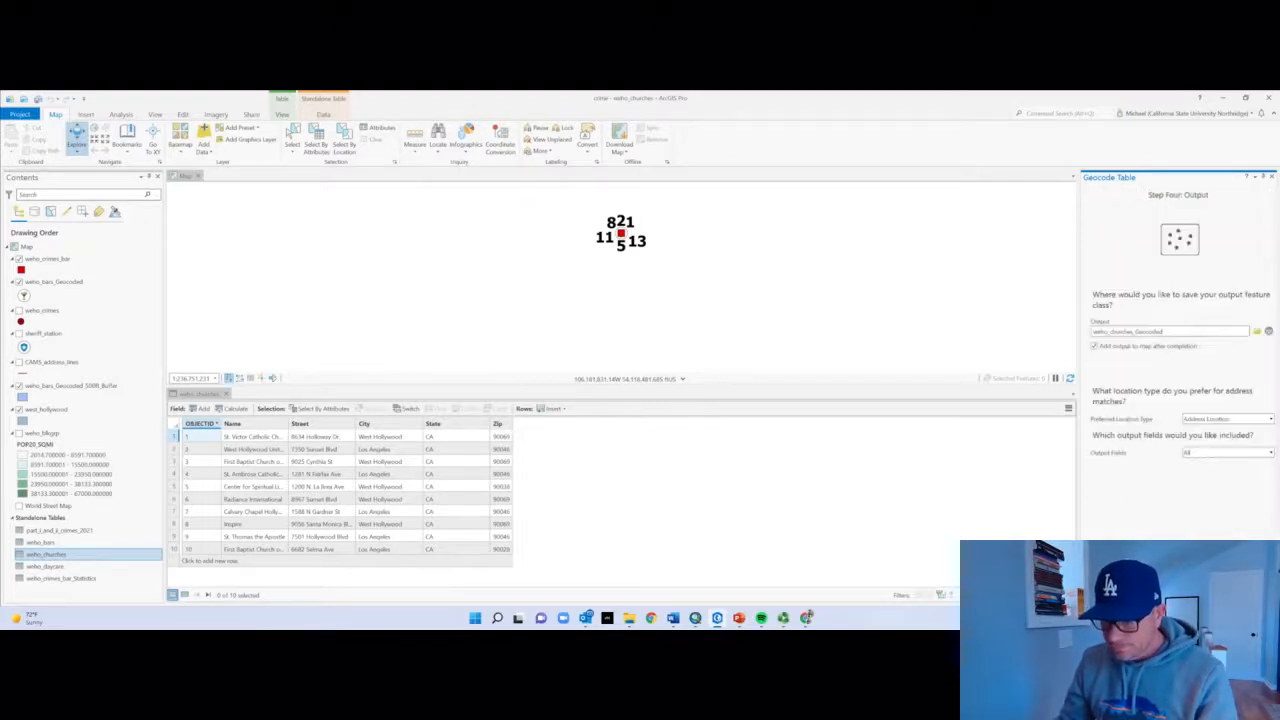
left_click(1232, 591)
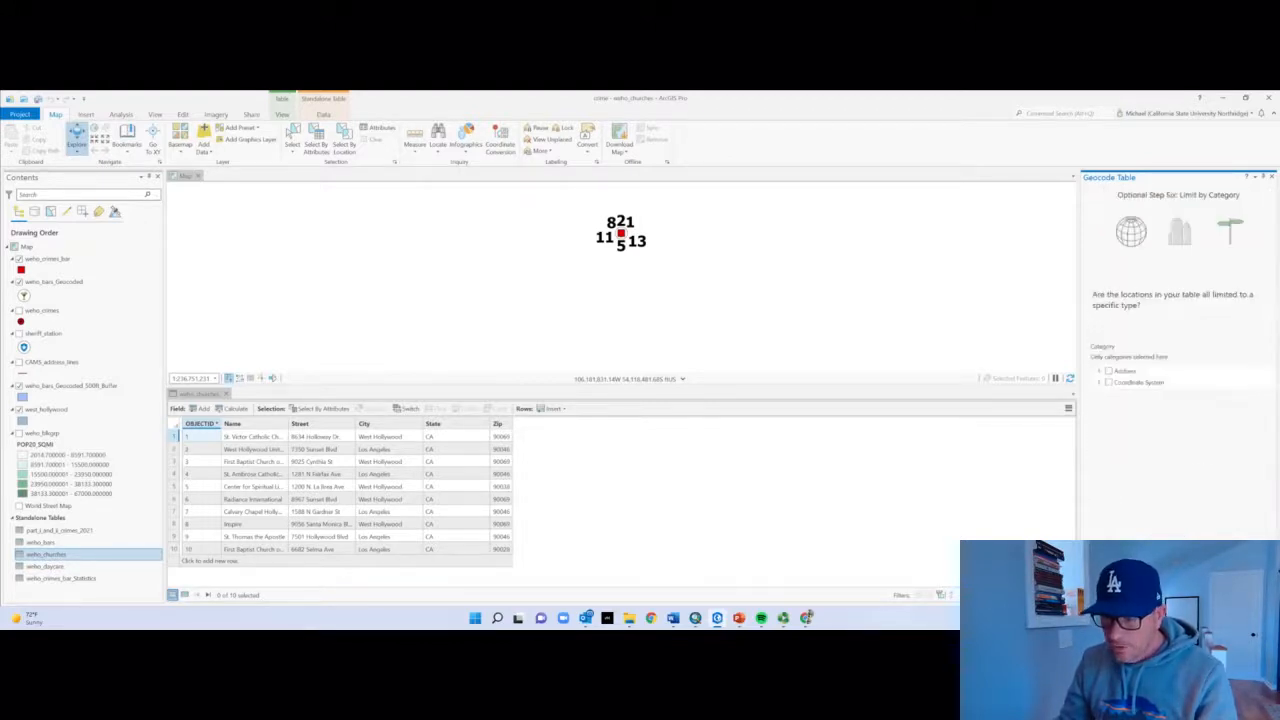
left_click(1108, 371)
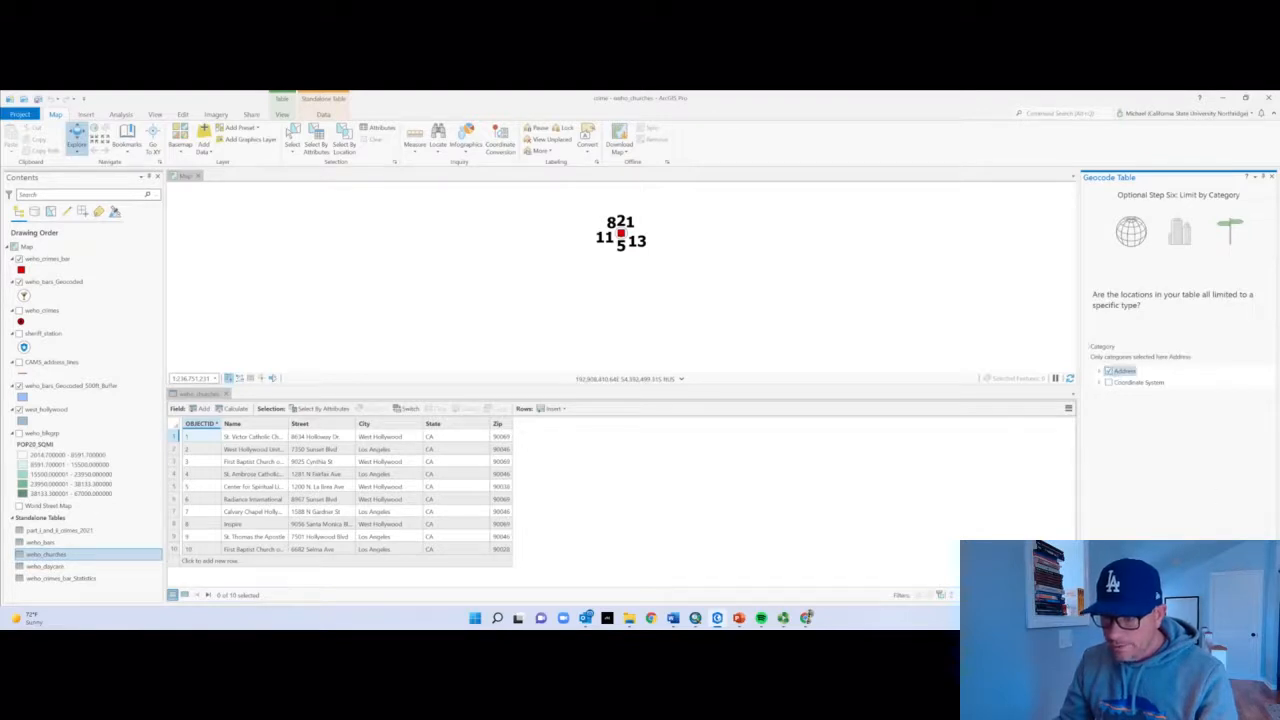
left_click(1232, 591)
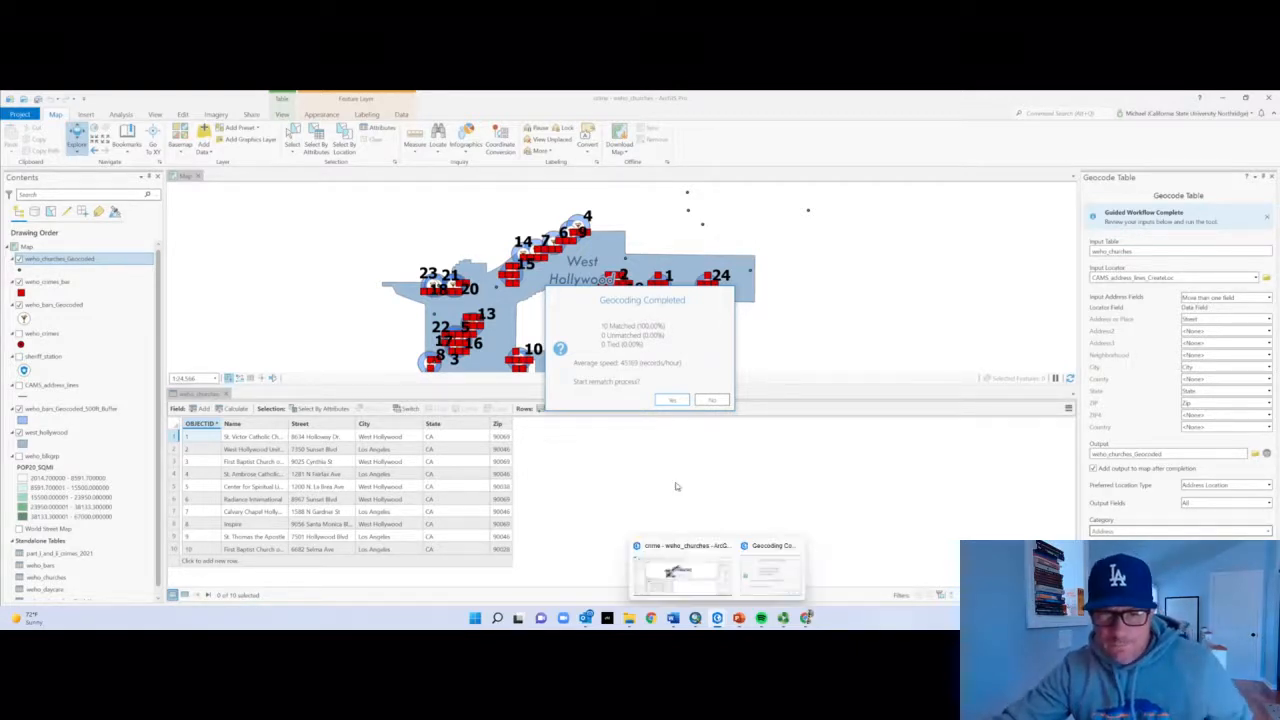
left_click(706, 401)
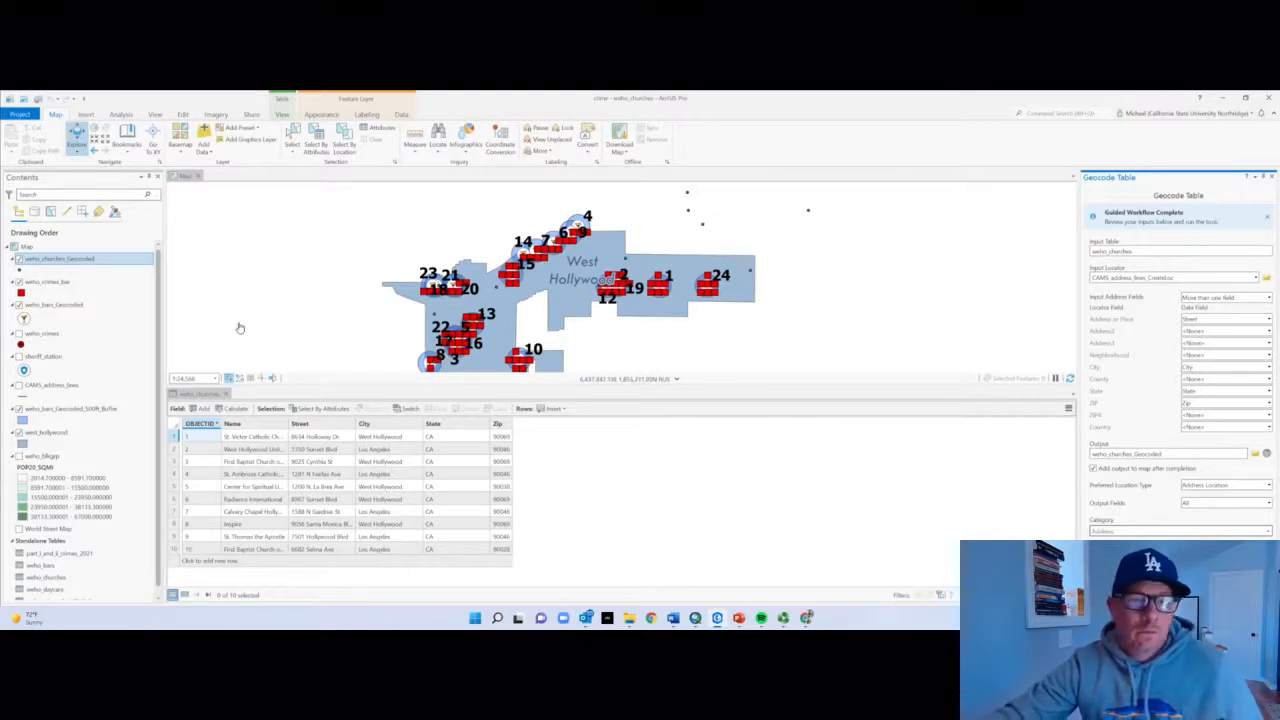
Hide the weho_crimes_bar and weho_bars_Geocoded layers and give weho_churches_Geocoded the first point symbol found by searching for "church"
left_click(18, 282)
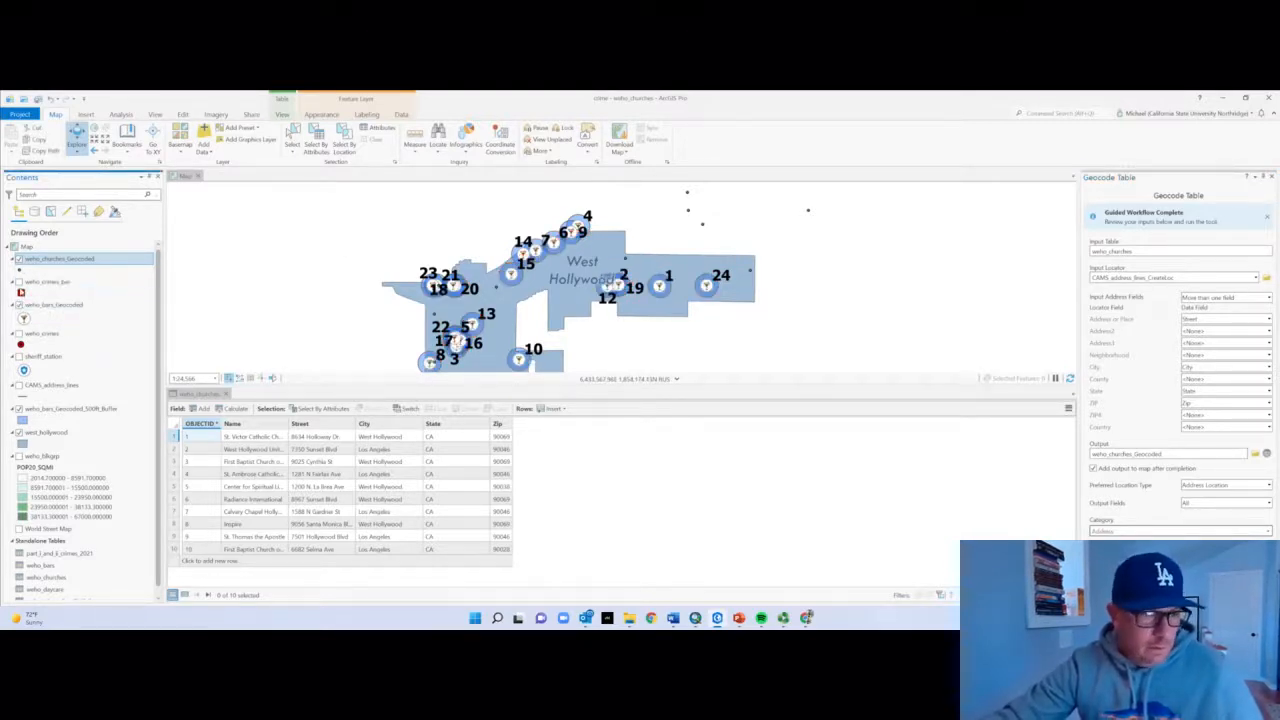
left_click(19, 305)
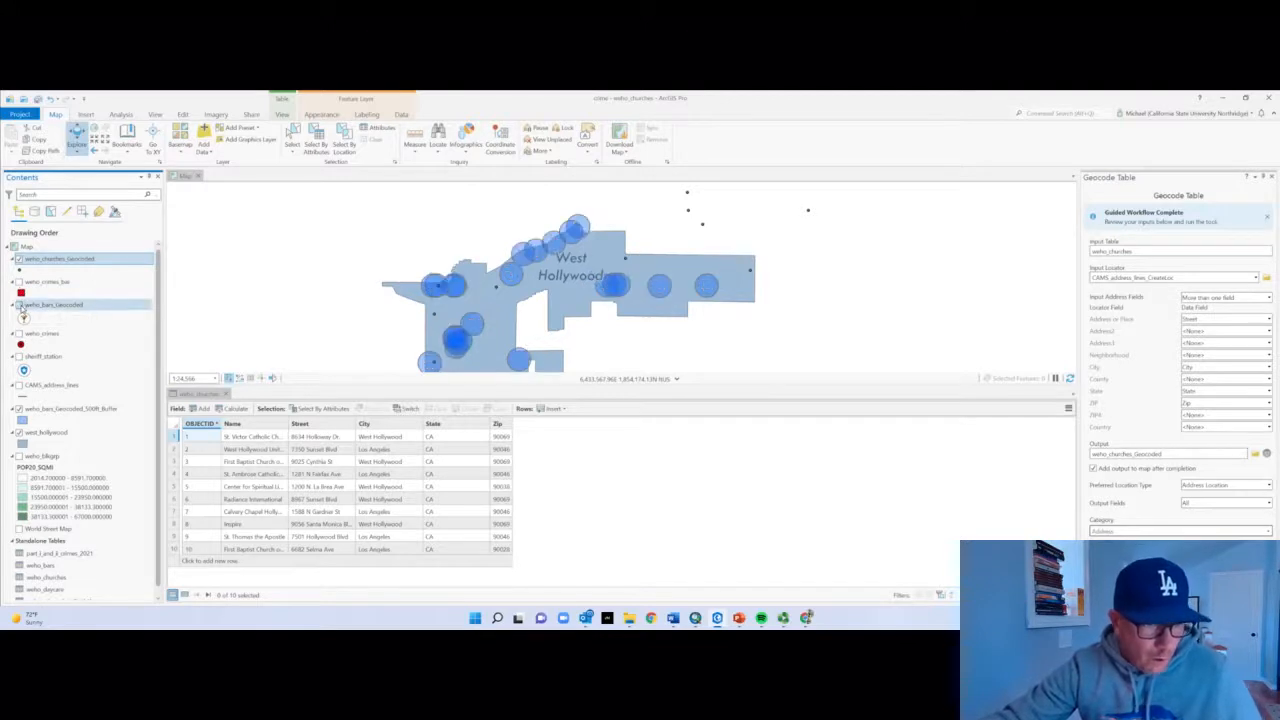
left_click(19, 270)
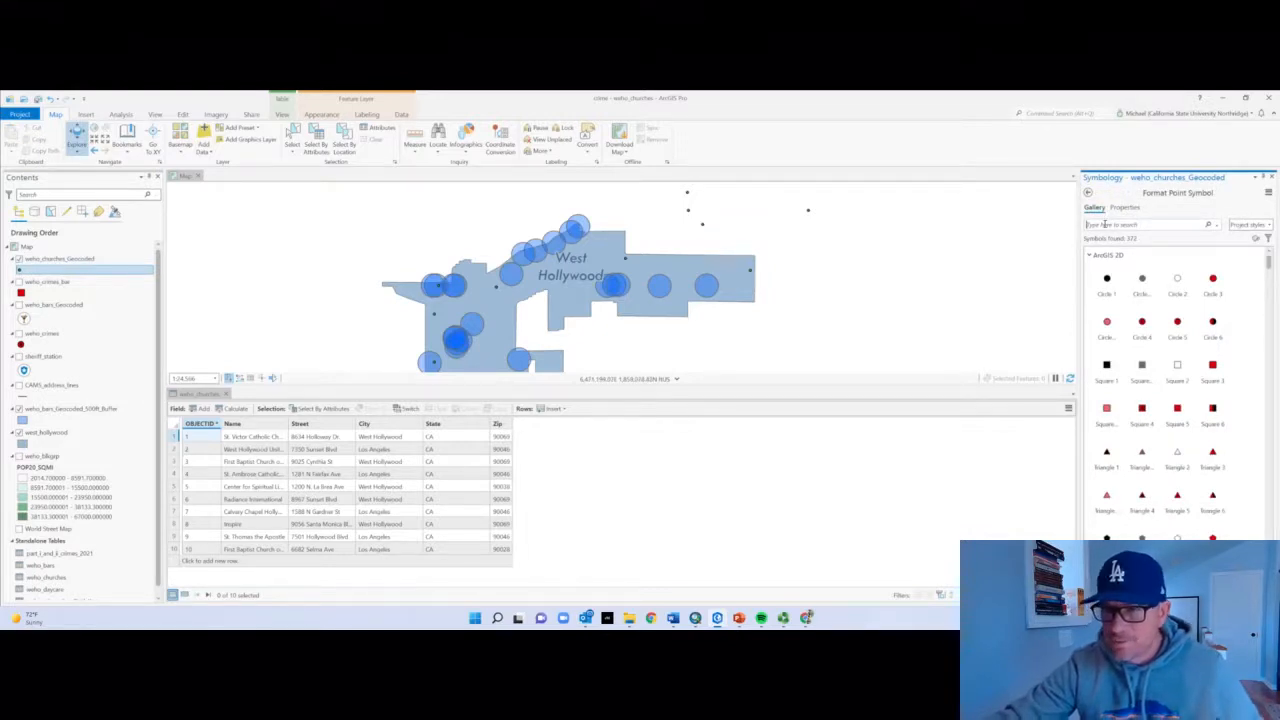
left_click(1104, 224)
type("church")
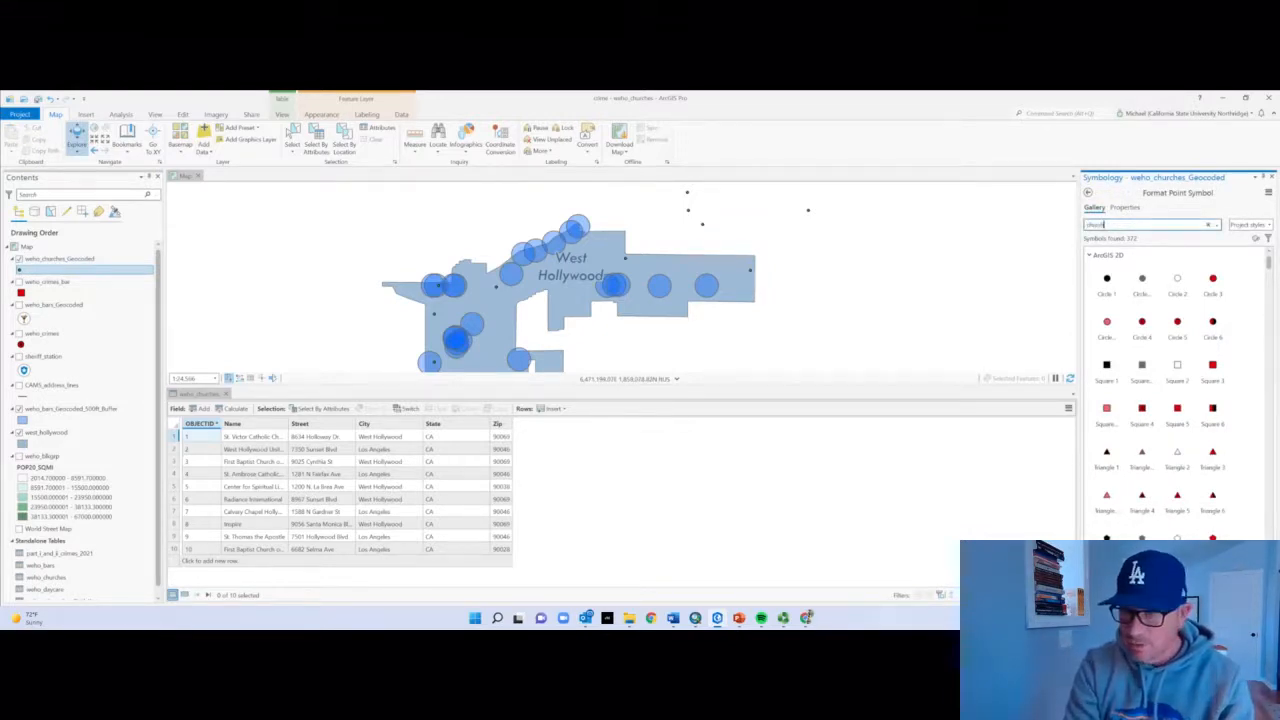
key("Return")
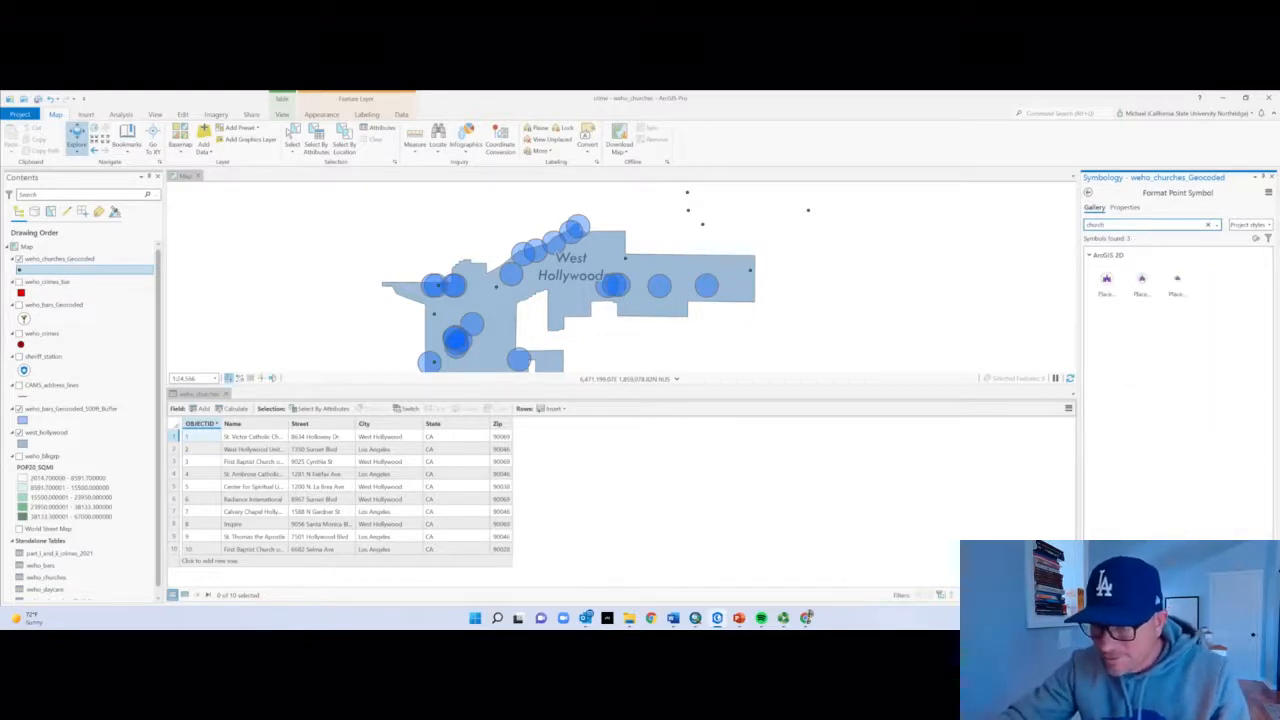
left_click(1108, 290)
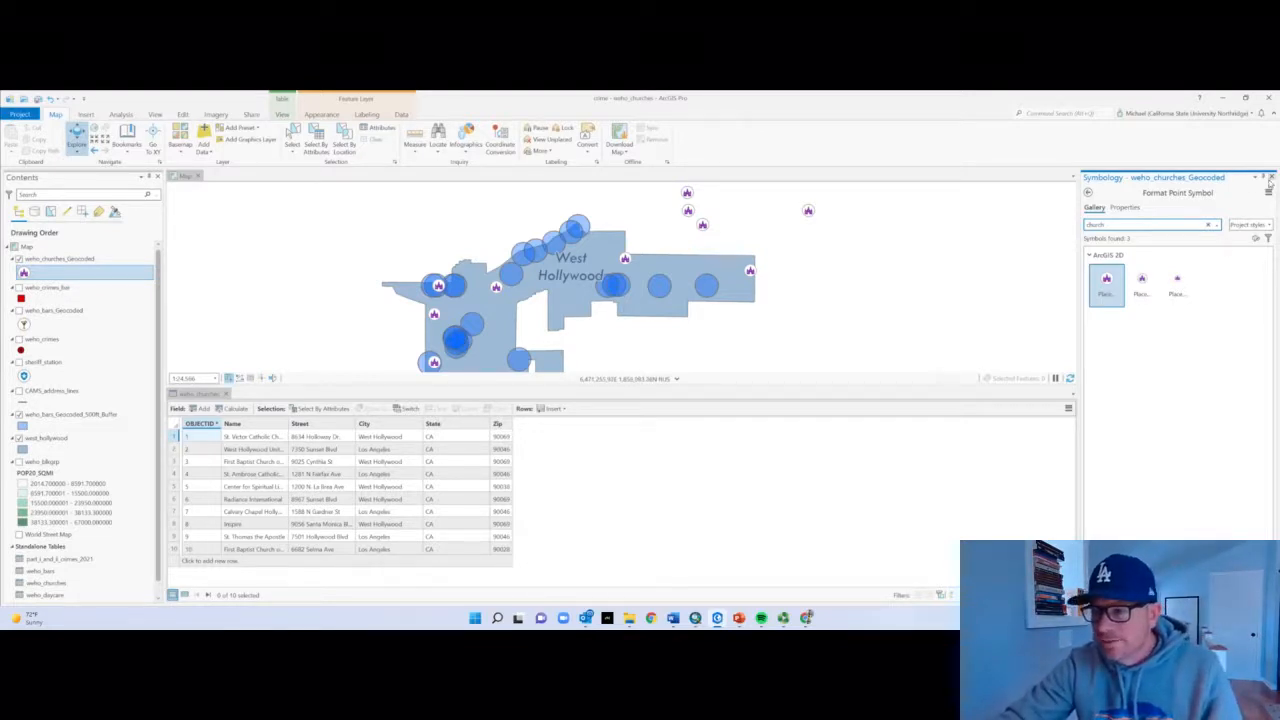
Close the Symbology, Geocode Table and Geoprocessing panes and the weho_churches table to enlarge the map
left_click(1271, 178)
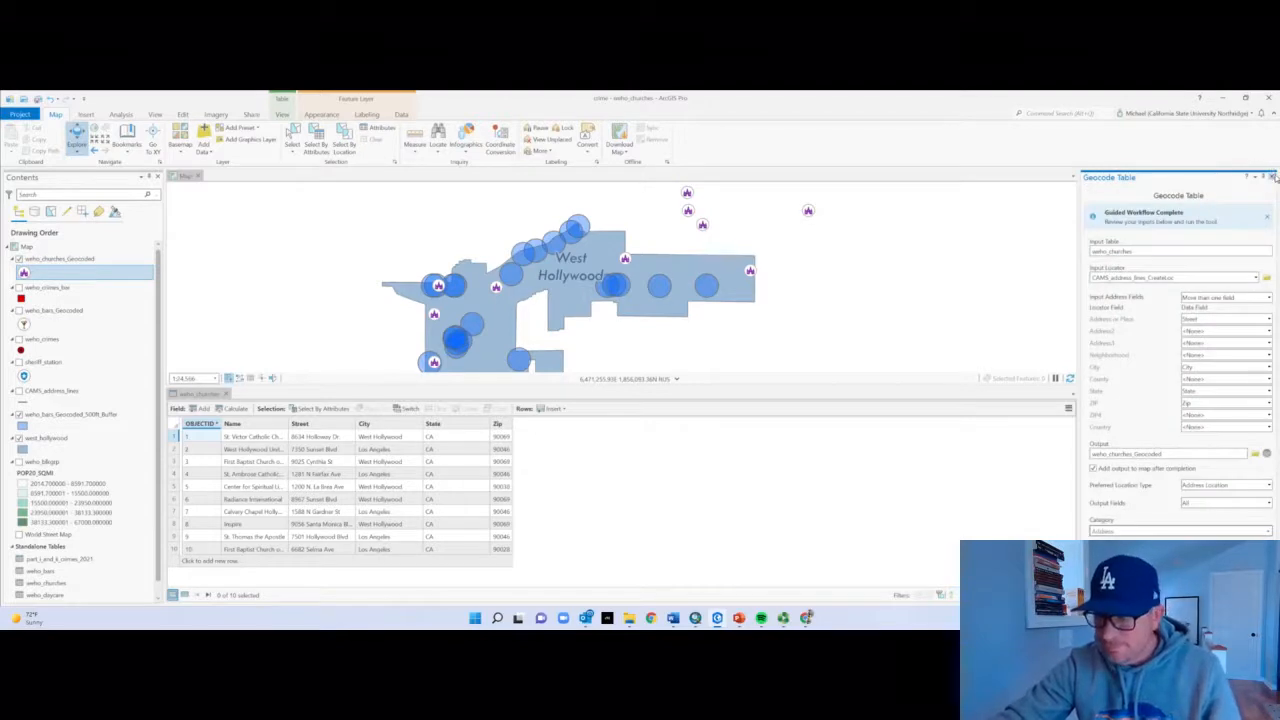
left_click(1273, 176)
left_click(1273, 176)
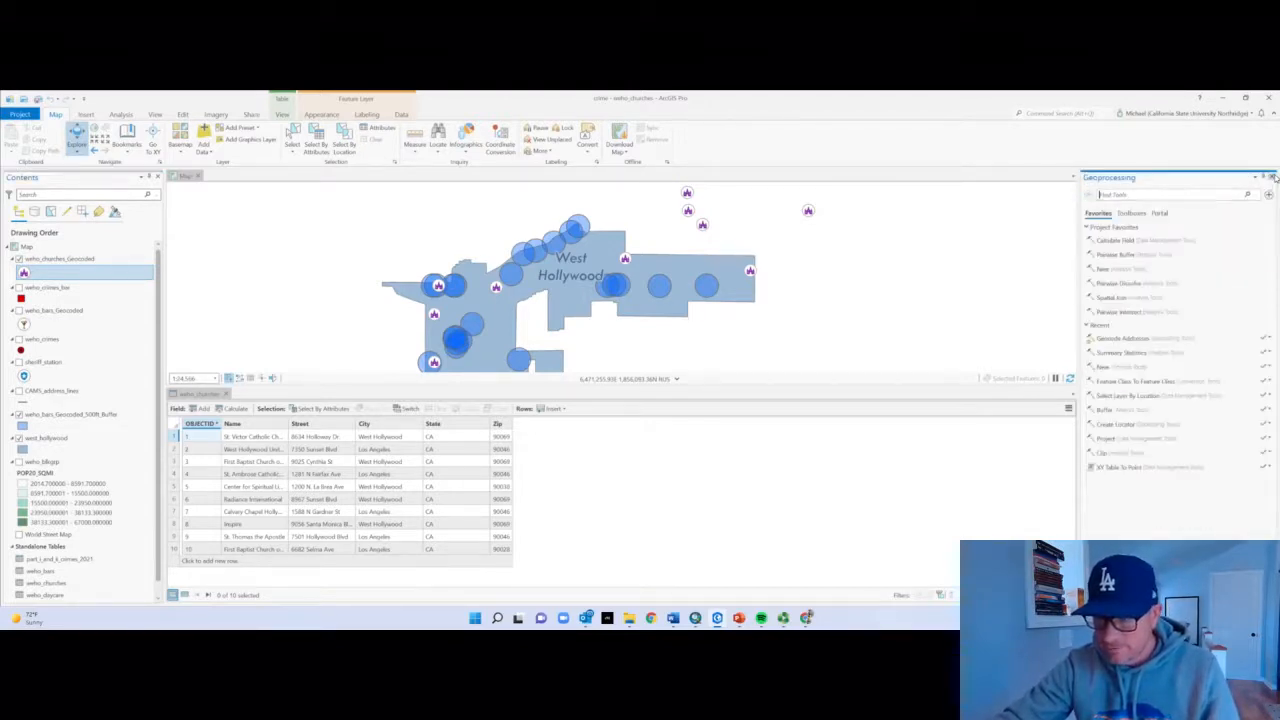
left_click(227, 395)
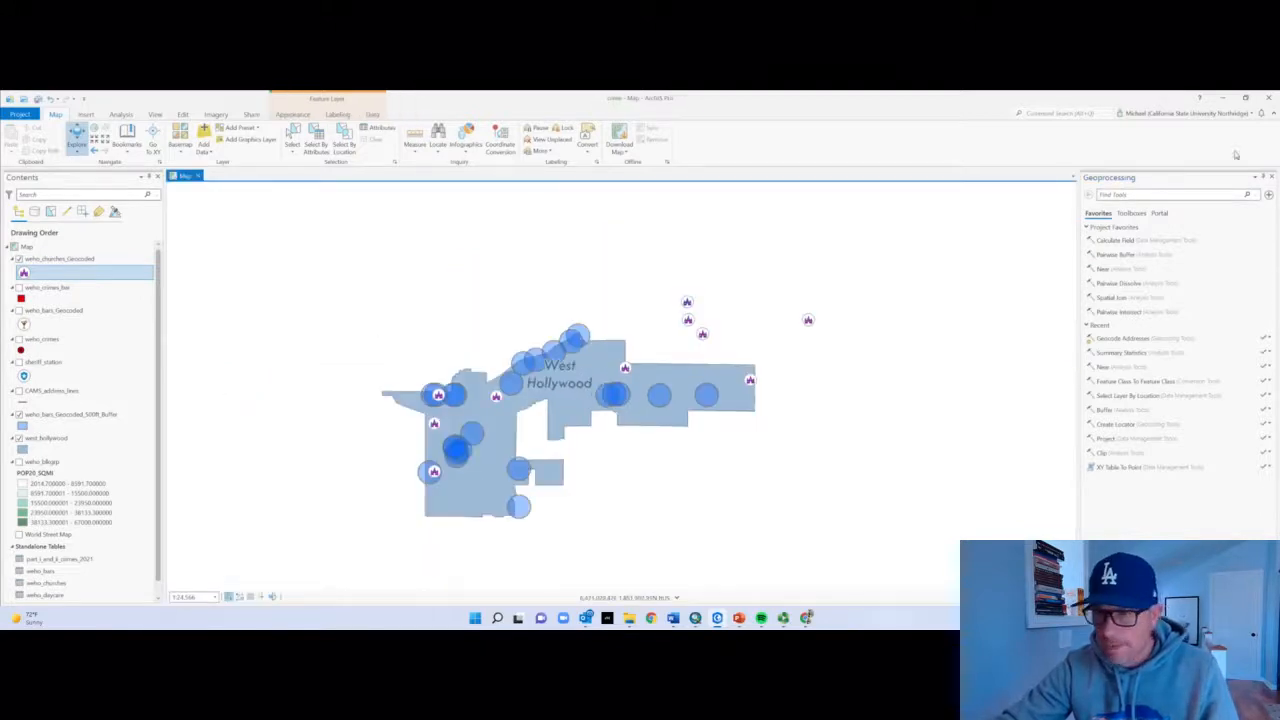
left_click(1273, 176)
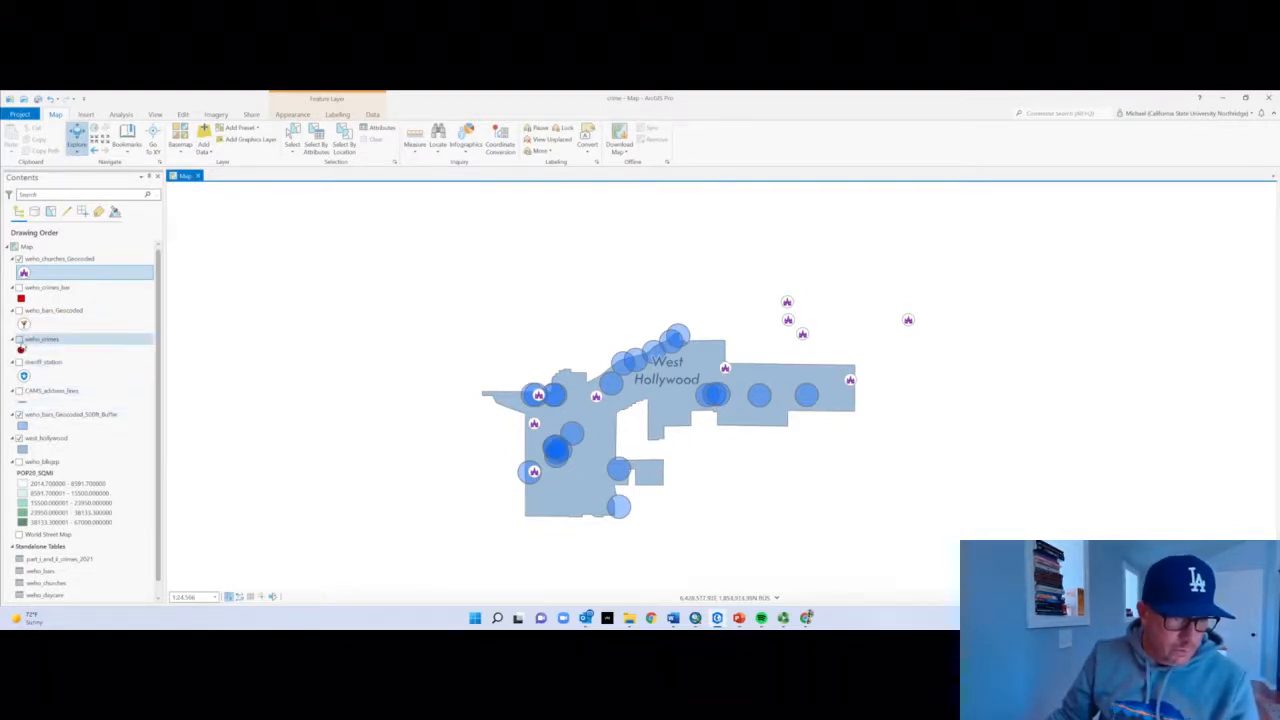
Show weho_crimes and use Select By Location to select its crimes that intersect weho_churches_Geocoded within a 500 feet search distance
left_click(19, 341)
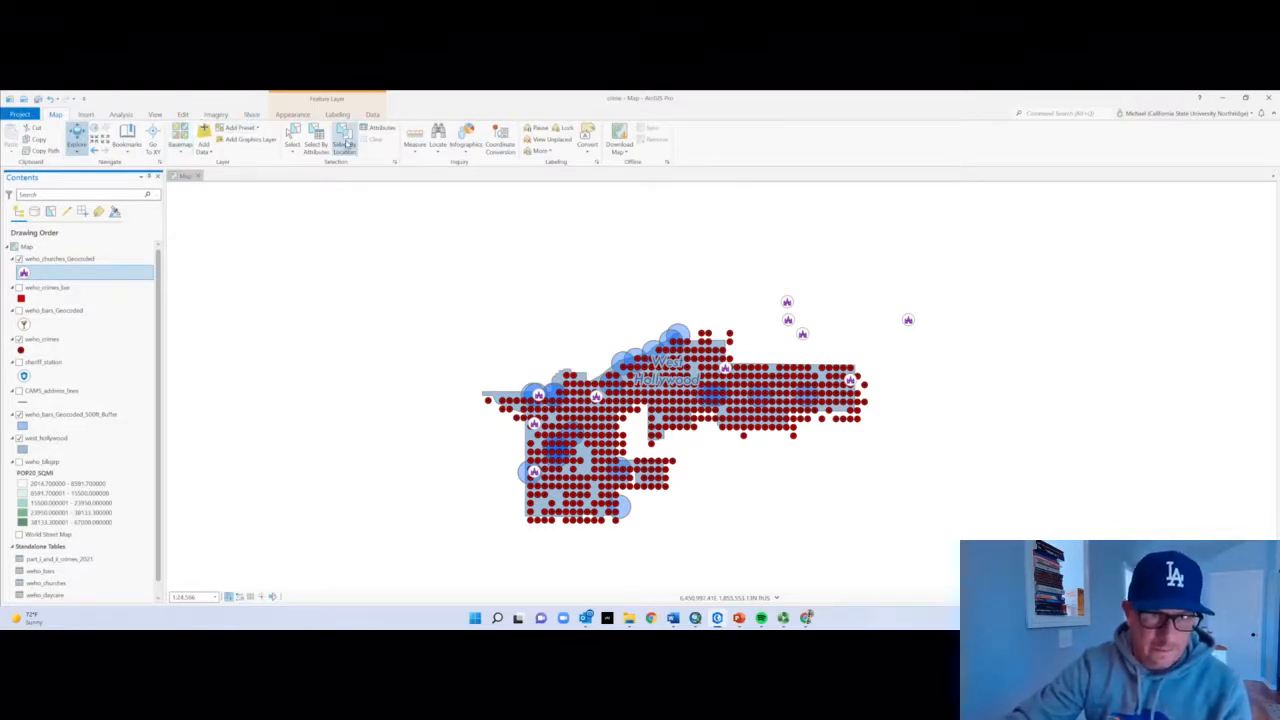
left_click(345, 145)
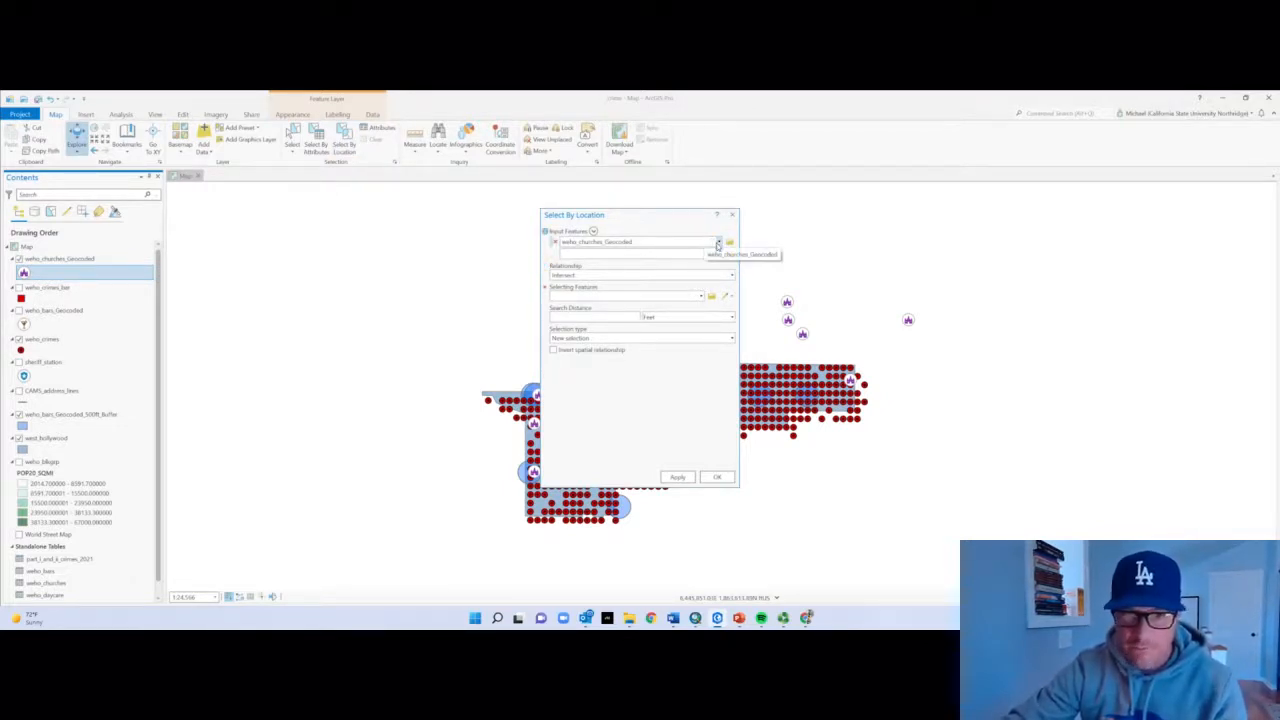
left_click(717, 244)
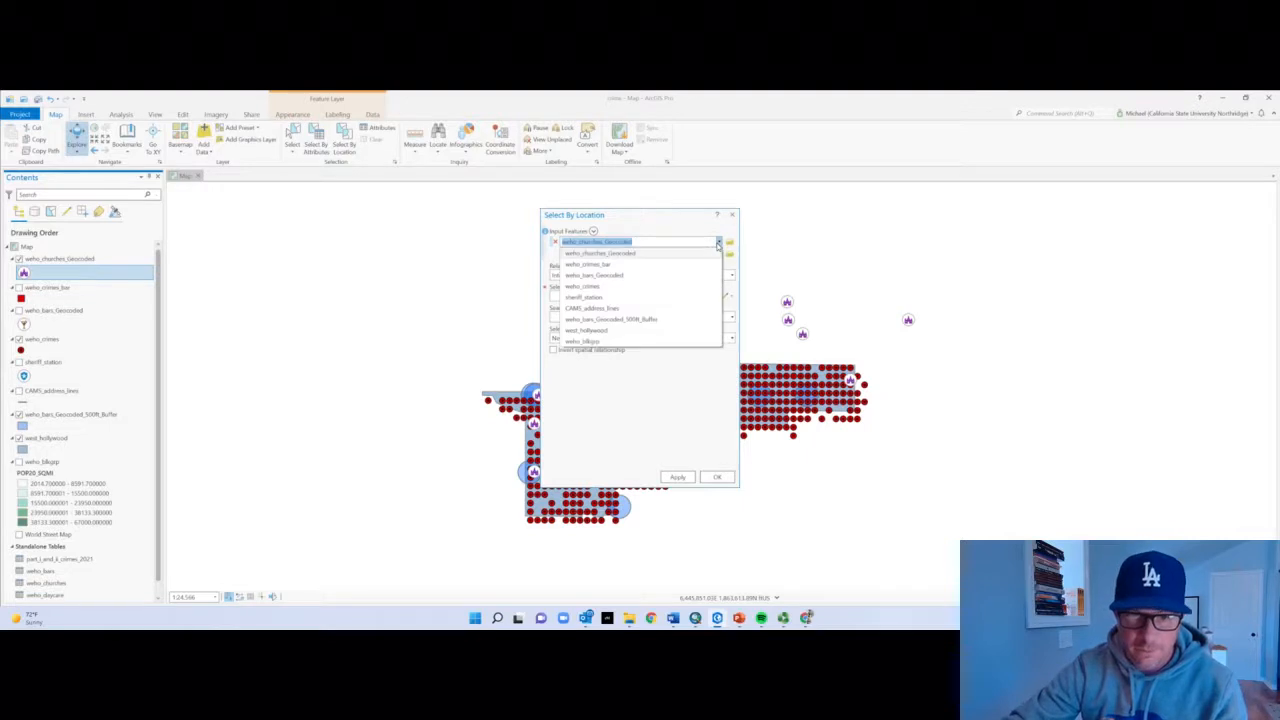
left_click(670, 286)
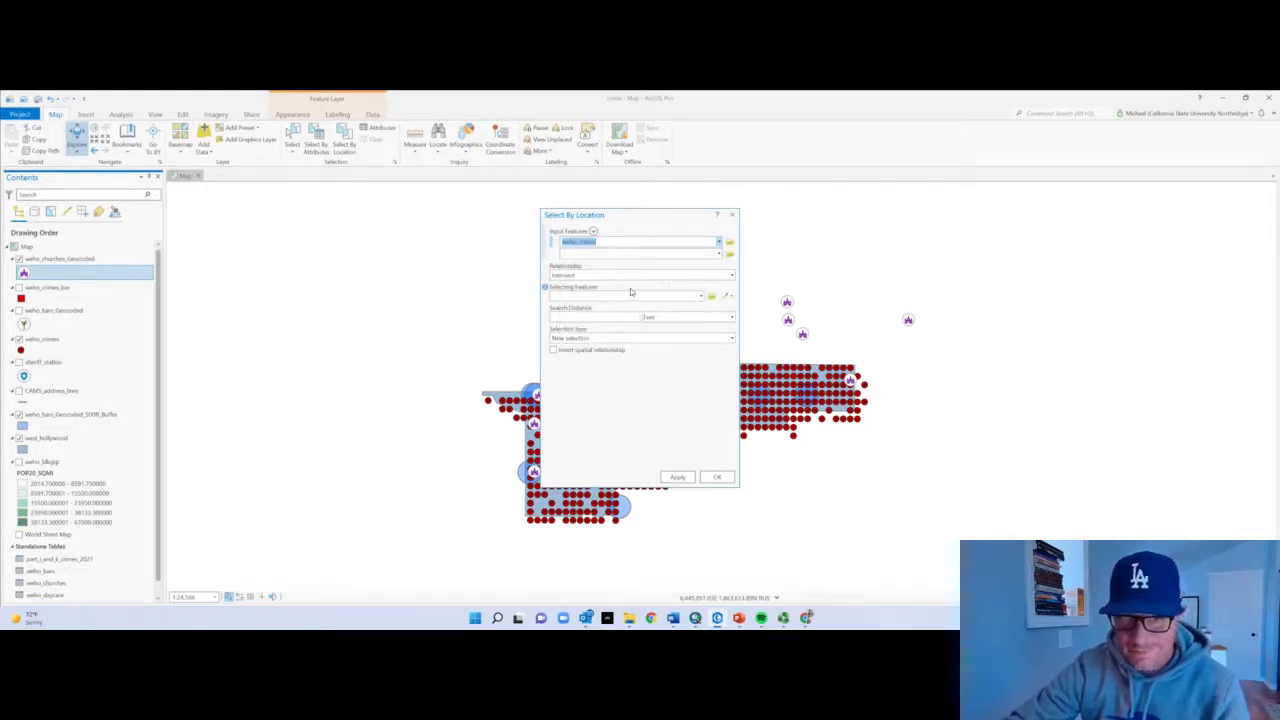
left_click(701, 297)
left_click(676, 308)
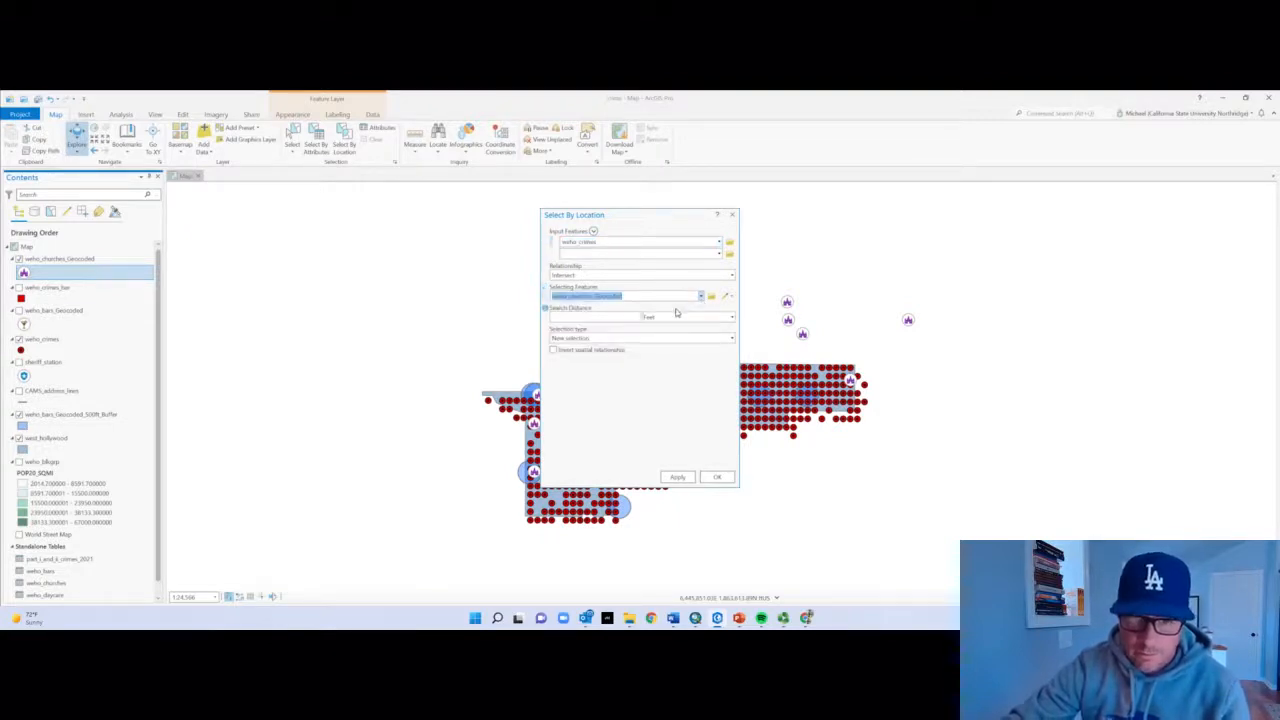
left_click(630, 316)
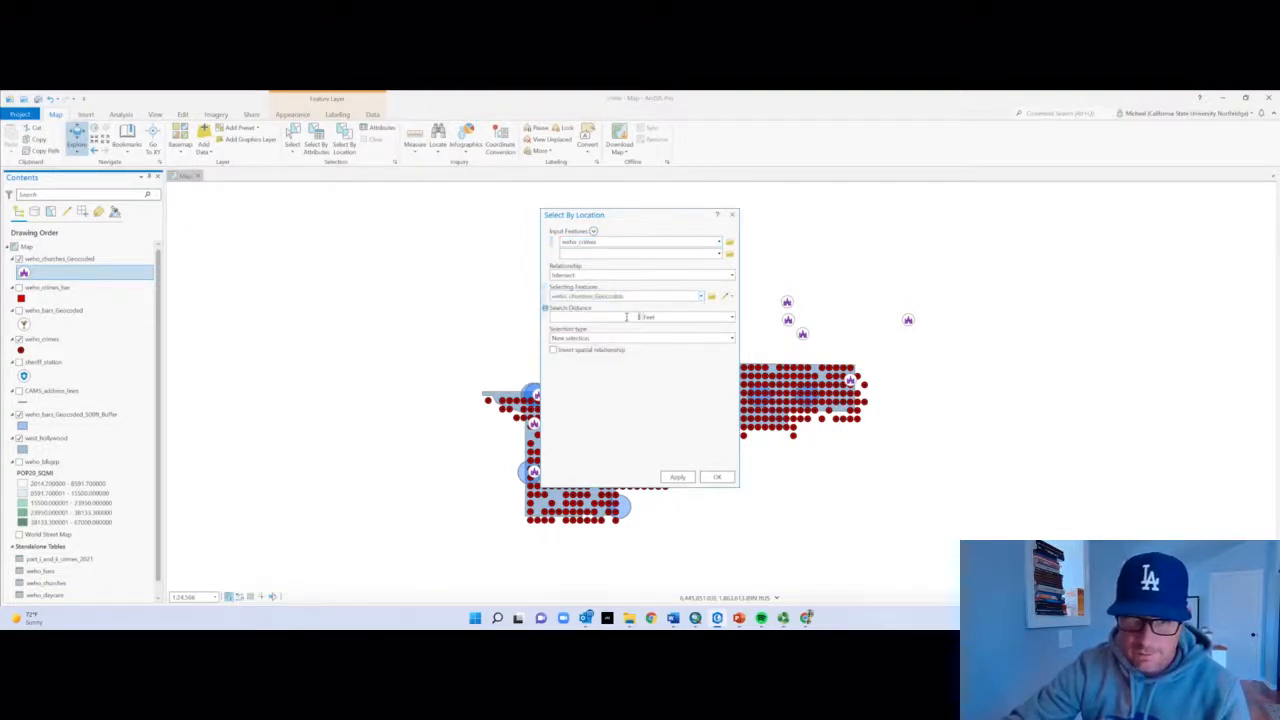
mouse_move(545, 309)
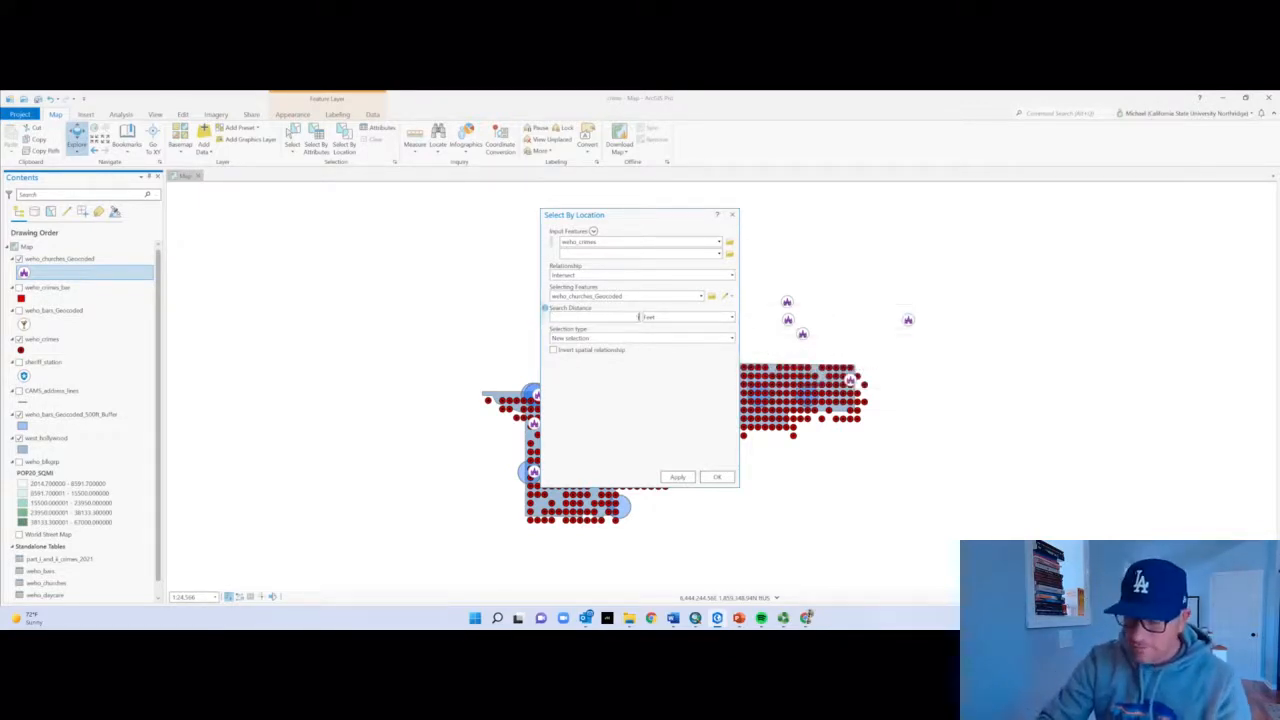
left_click(639, 316)
type("500")
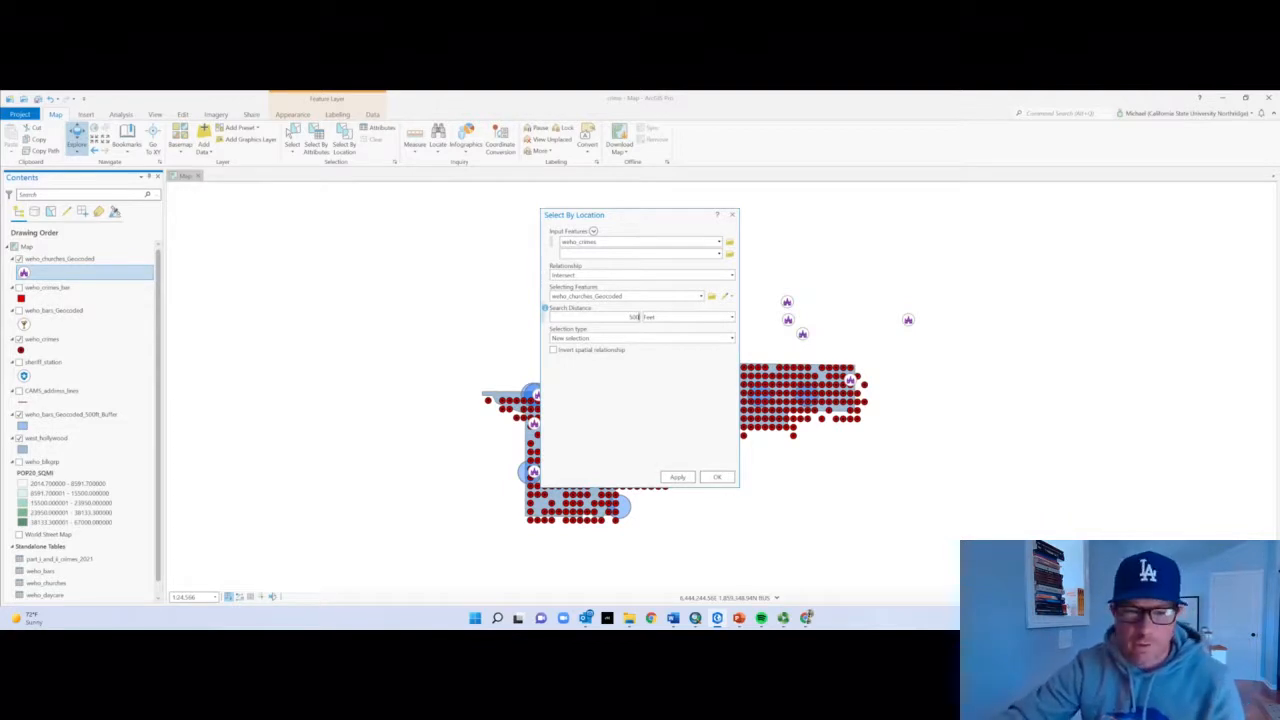
left_click(678, 477)
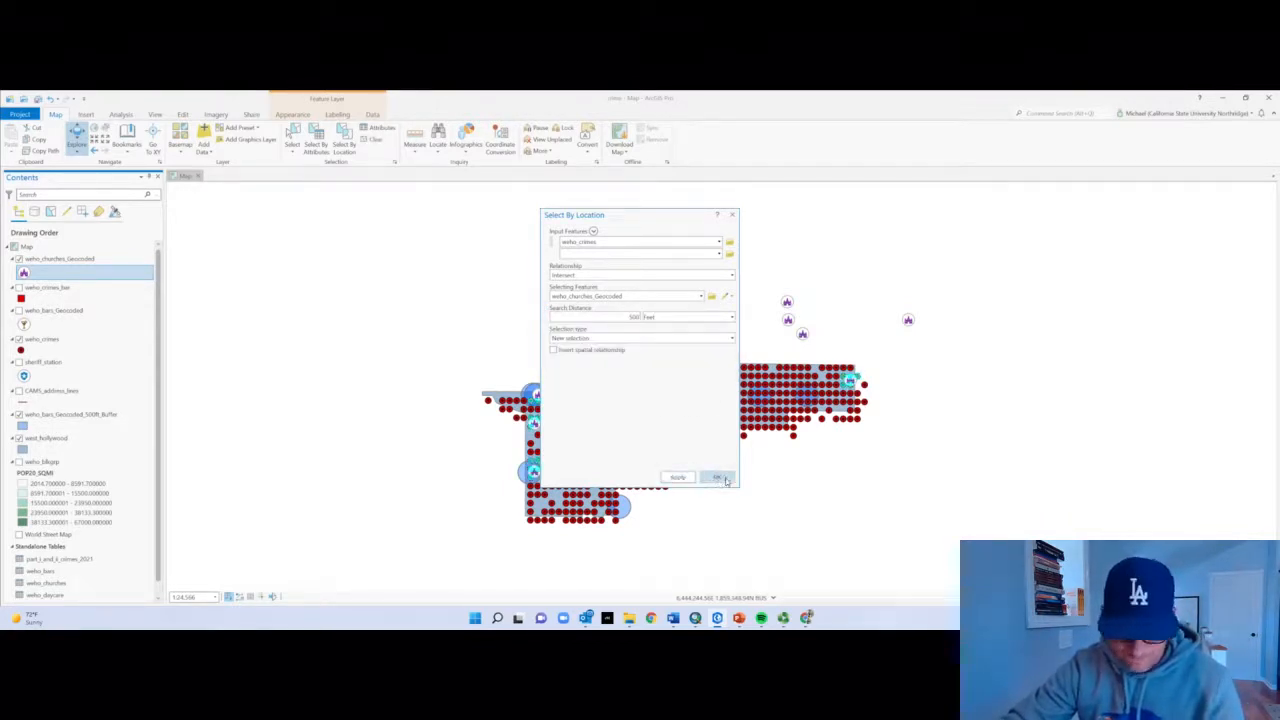
left_click(717, 477)
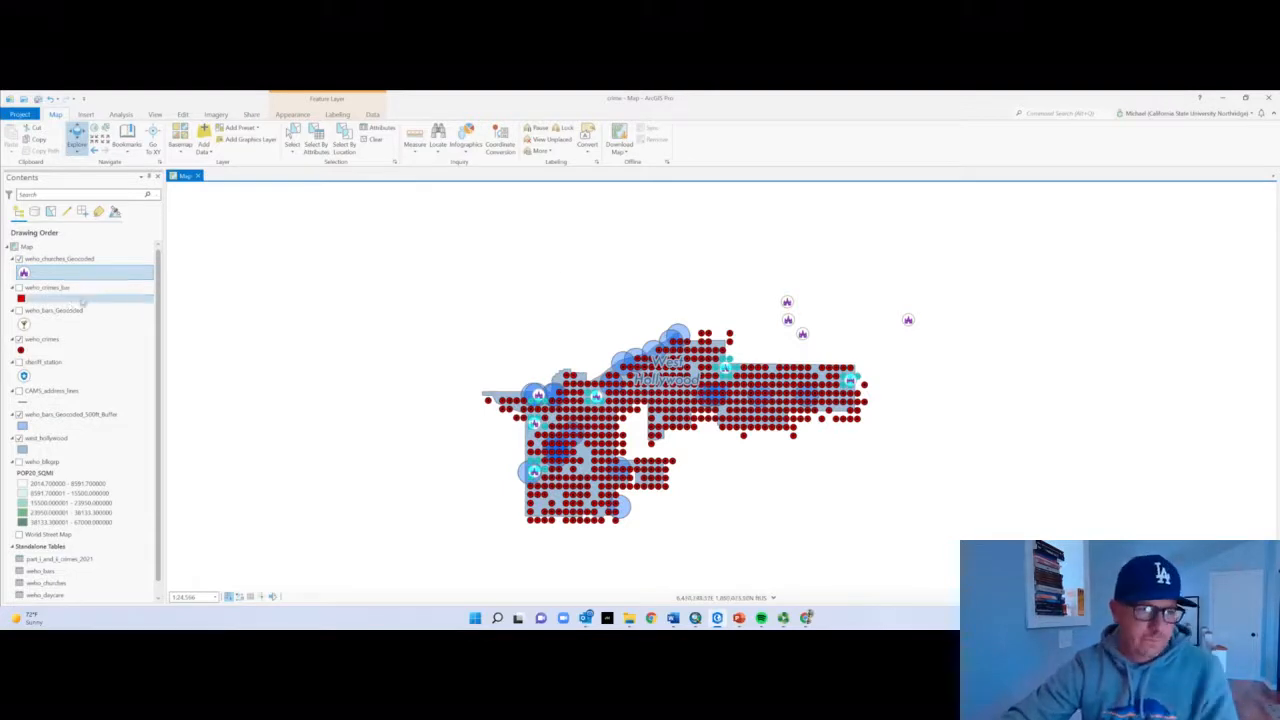
Open the weho_crimes attribute table to examine how many crimes are selected, close it and clear the selection
right_click(47, 338)
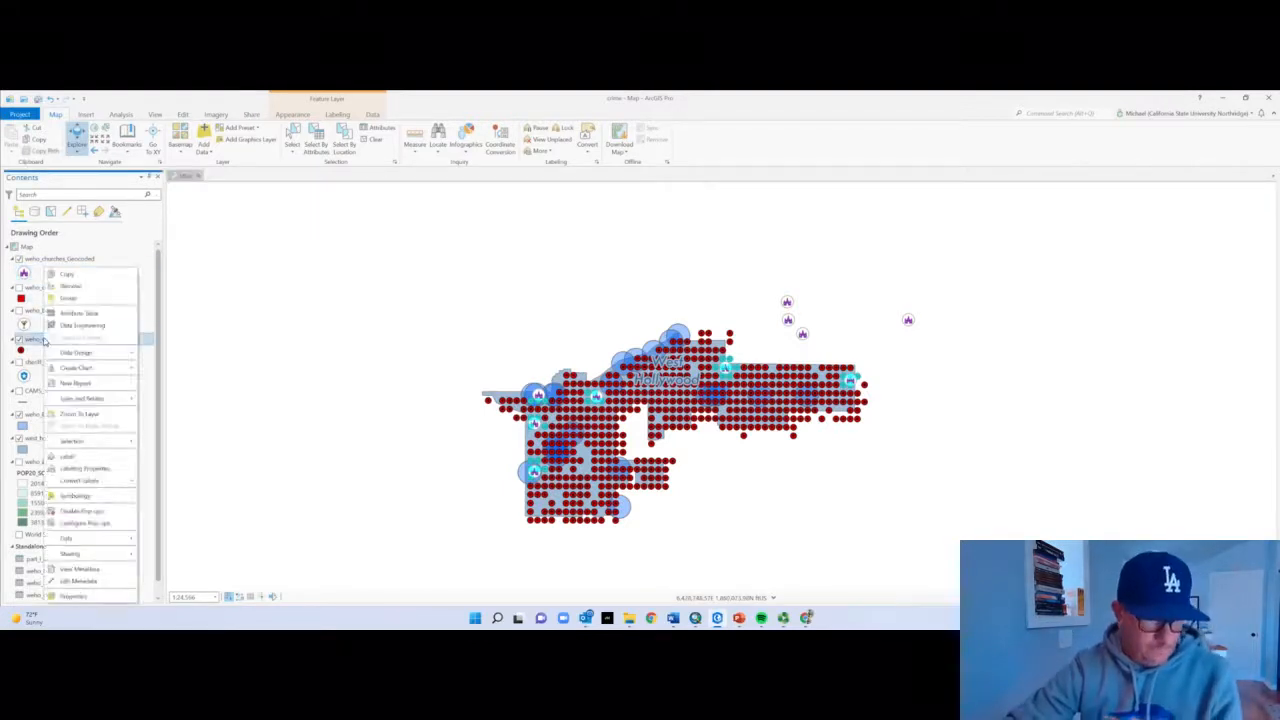
left_click(80, 313)
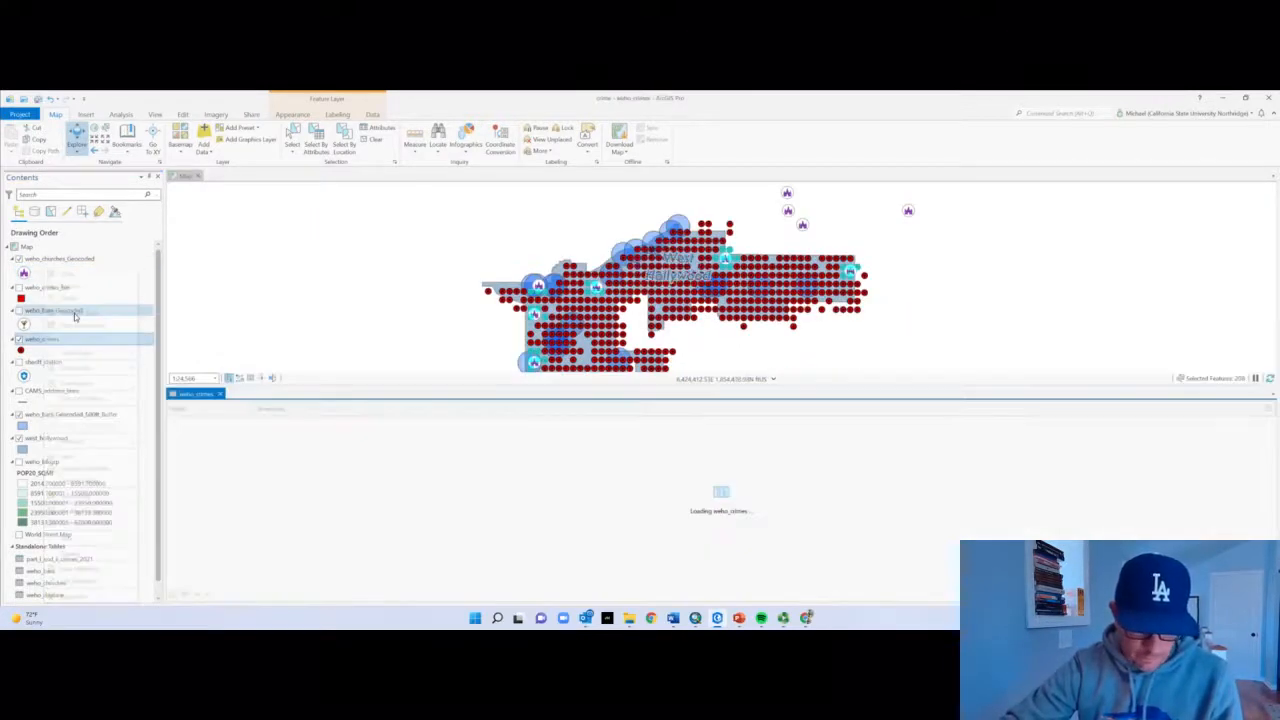
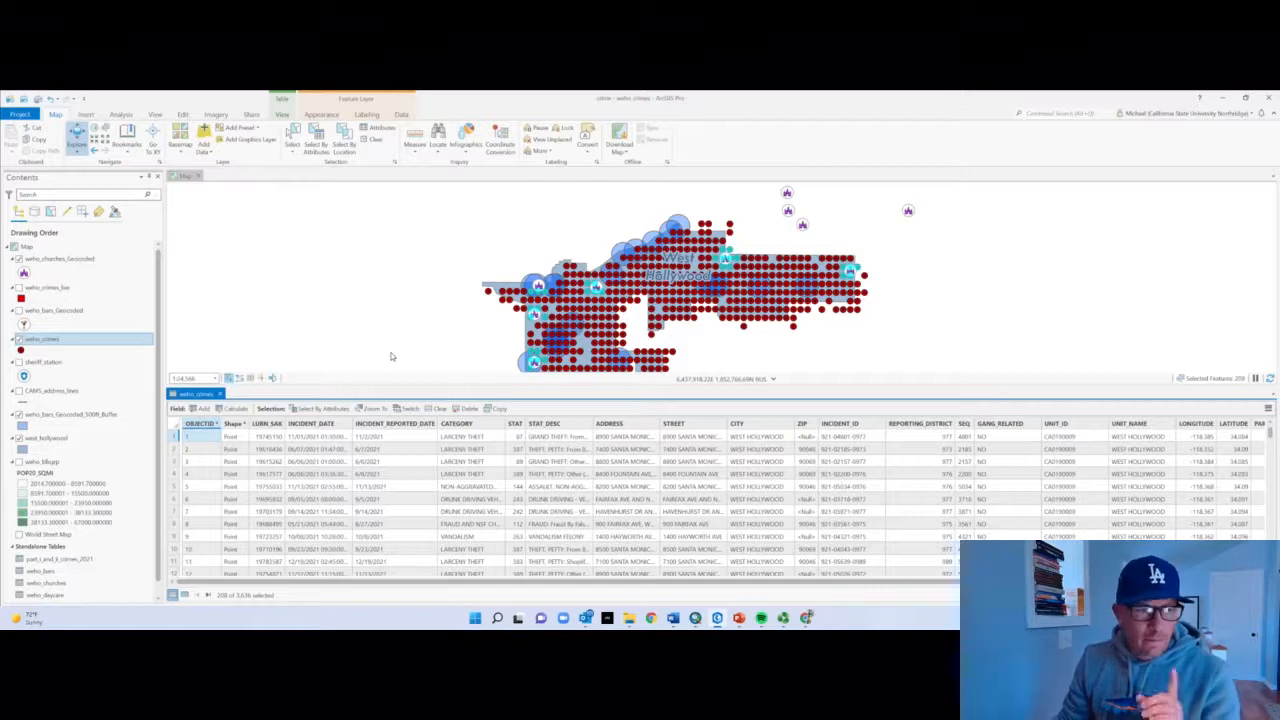
left_click(220, 394)
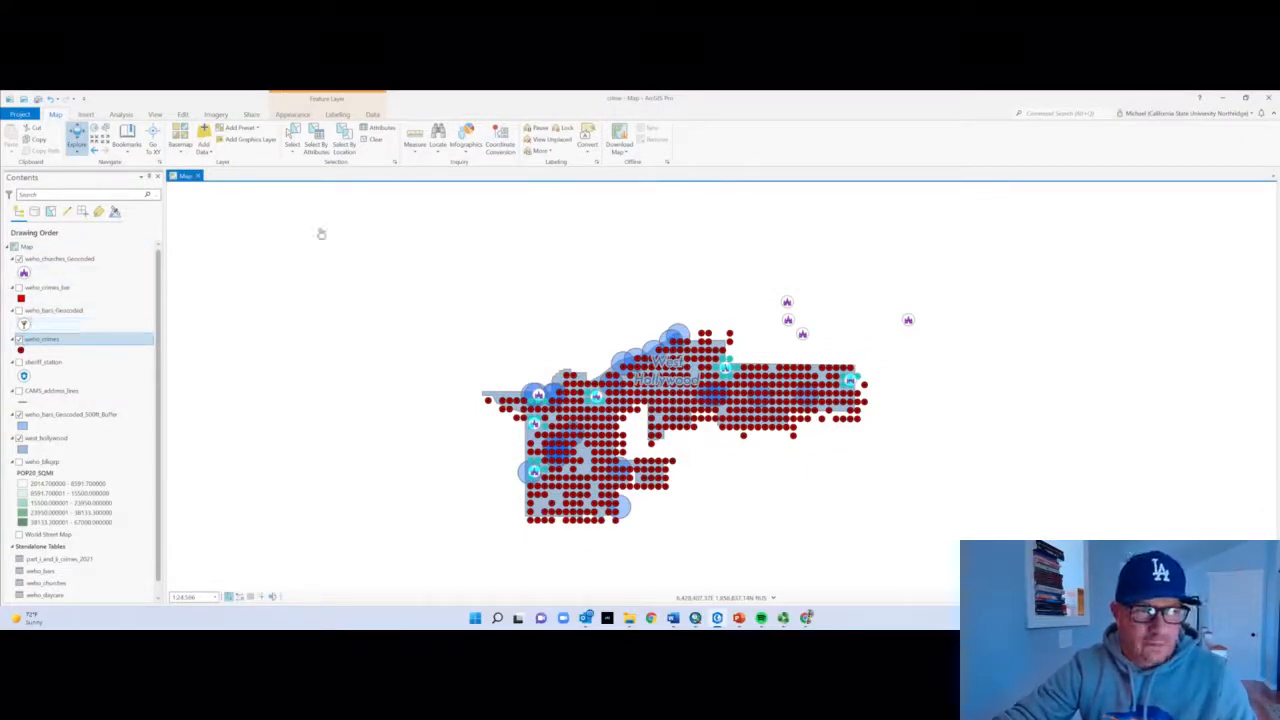
left_click(377, 141)
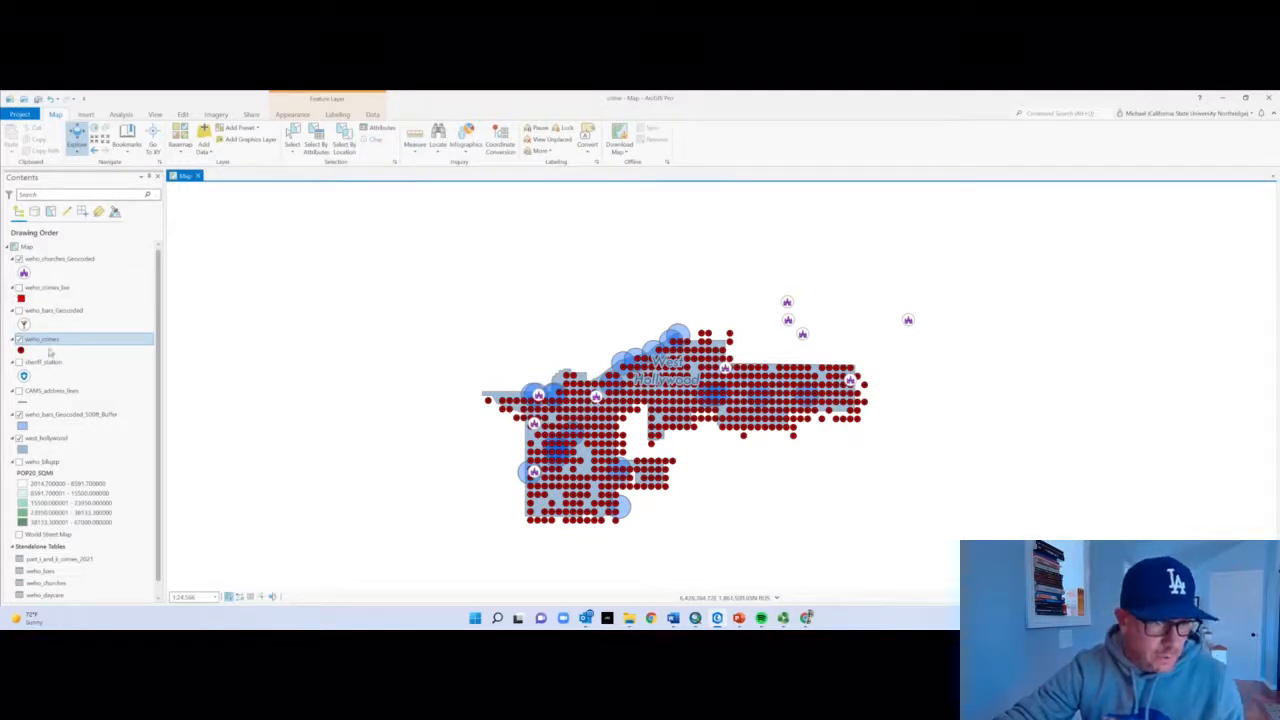
Show weho_bars_Geocoded, collapse the weho_crimes_bar legend and hide the weho_bars_Geocoded_500ft_Buffer layer
scroll(72, 450, "down", 1)
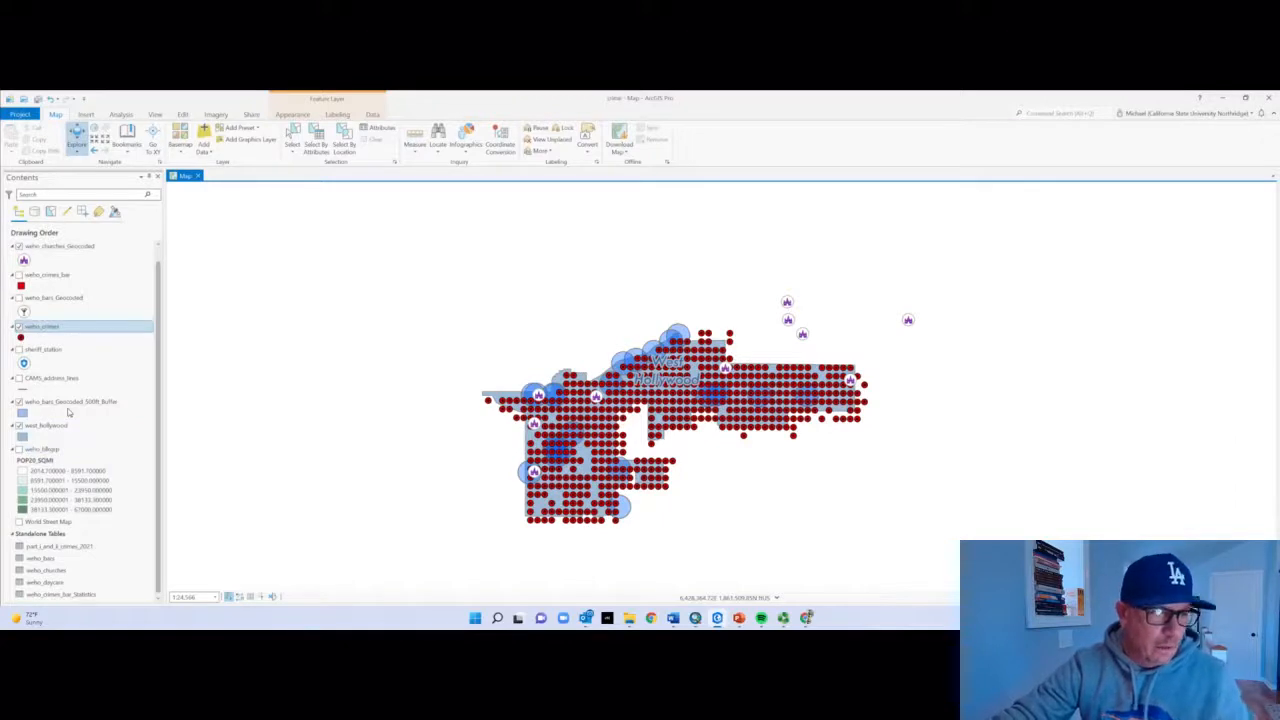
scroll(71, 396, "up", 1)
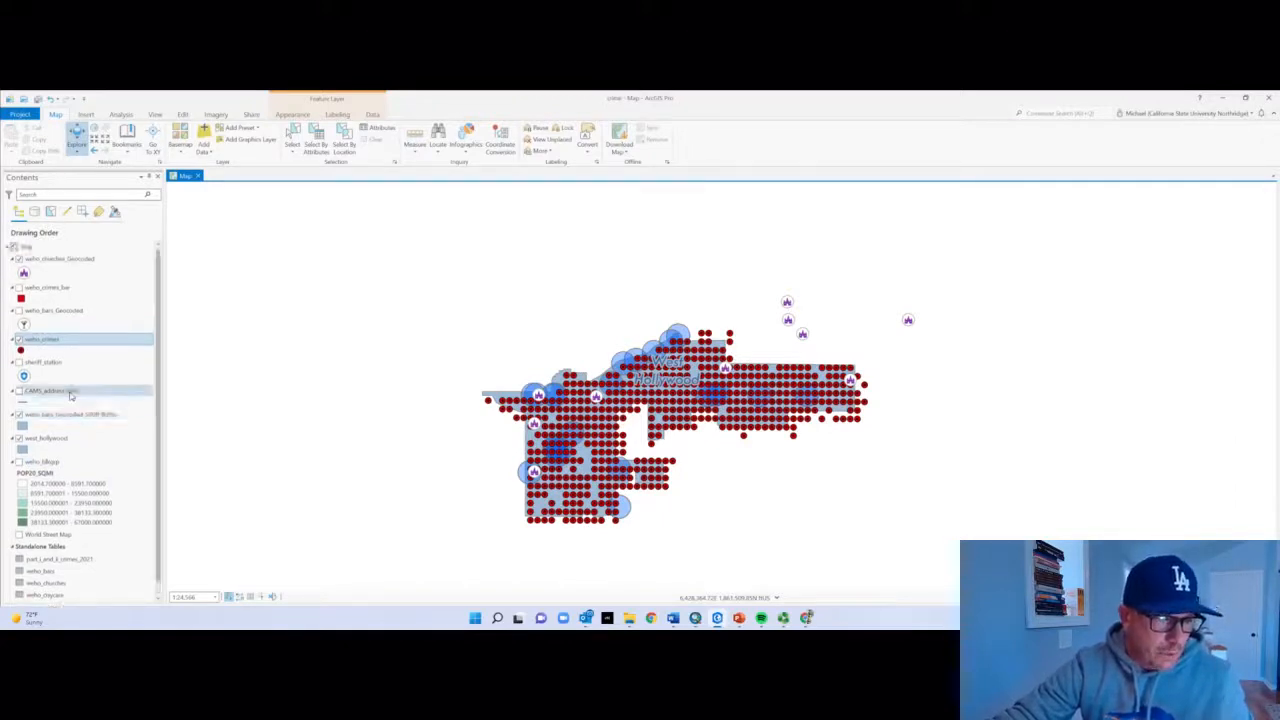
left_click(18, 311)
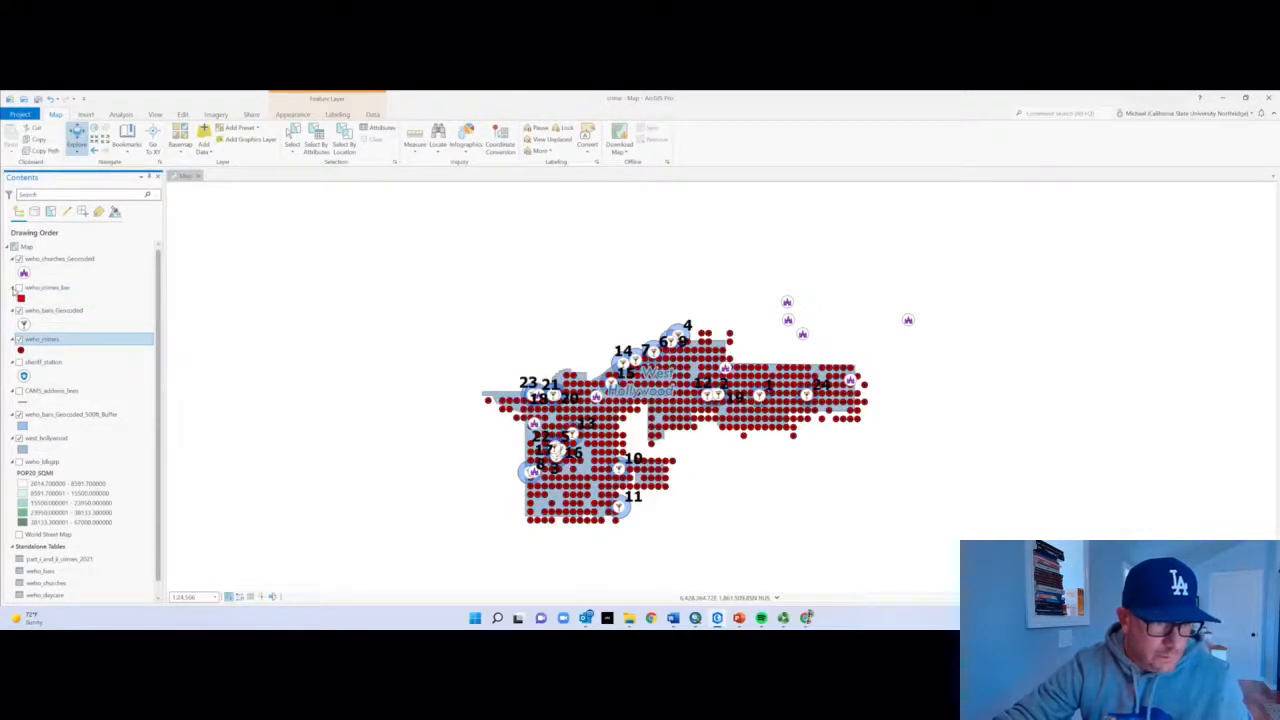
left_click(13, 288)
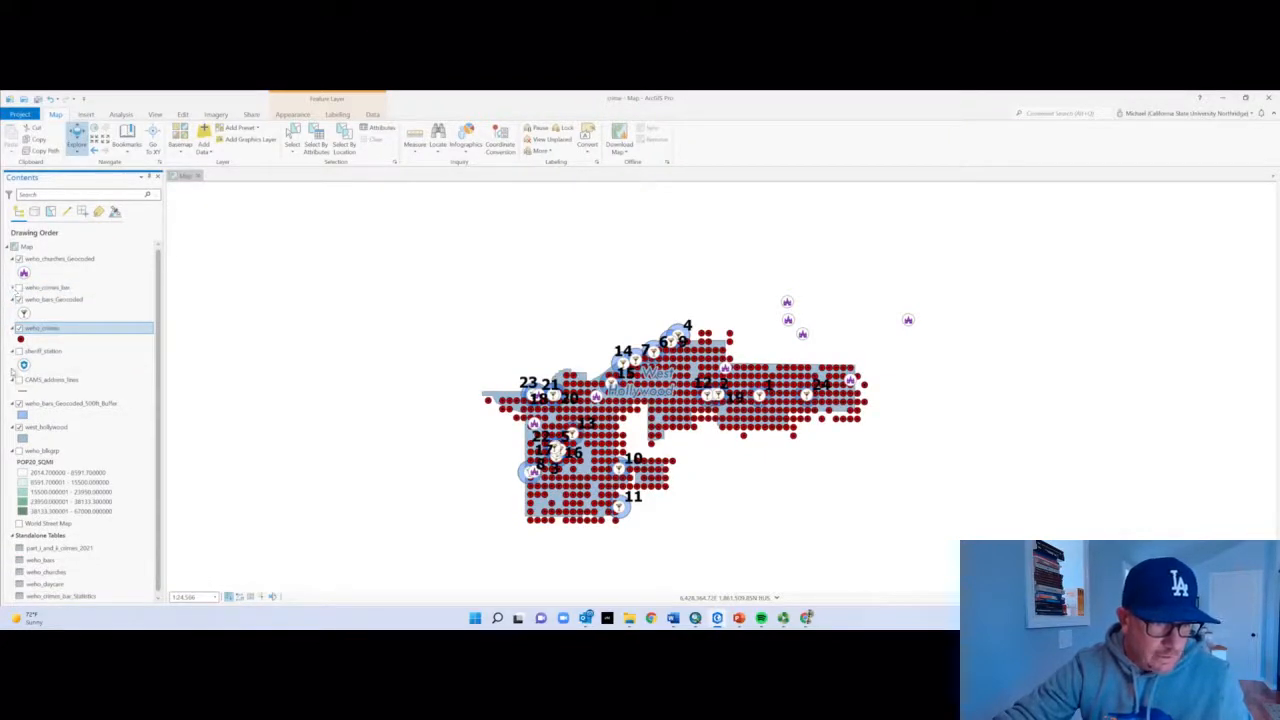
left_click(19, 404)
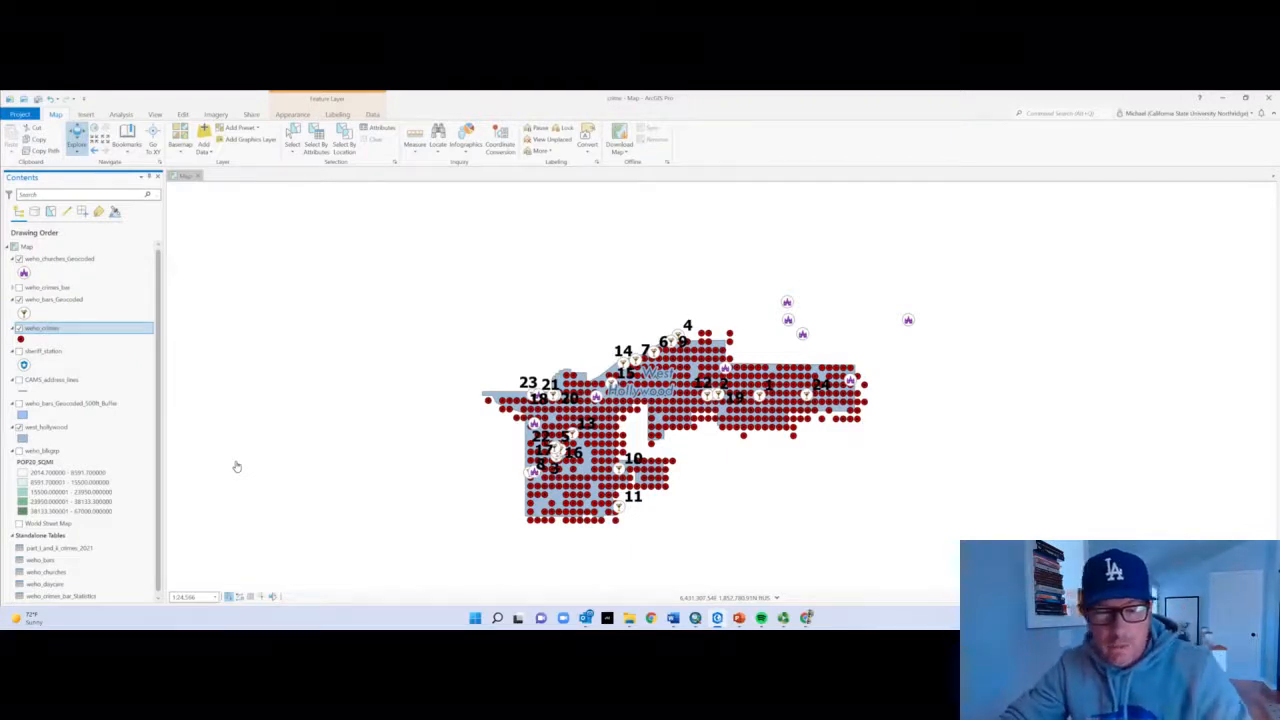
Find the Kernel Density geoprocessing tool and run it with weho_crimes as the input point features, keeping the default parameters
left_click(122, 115)
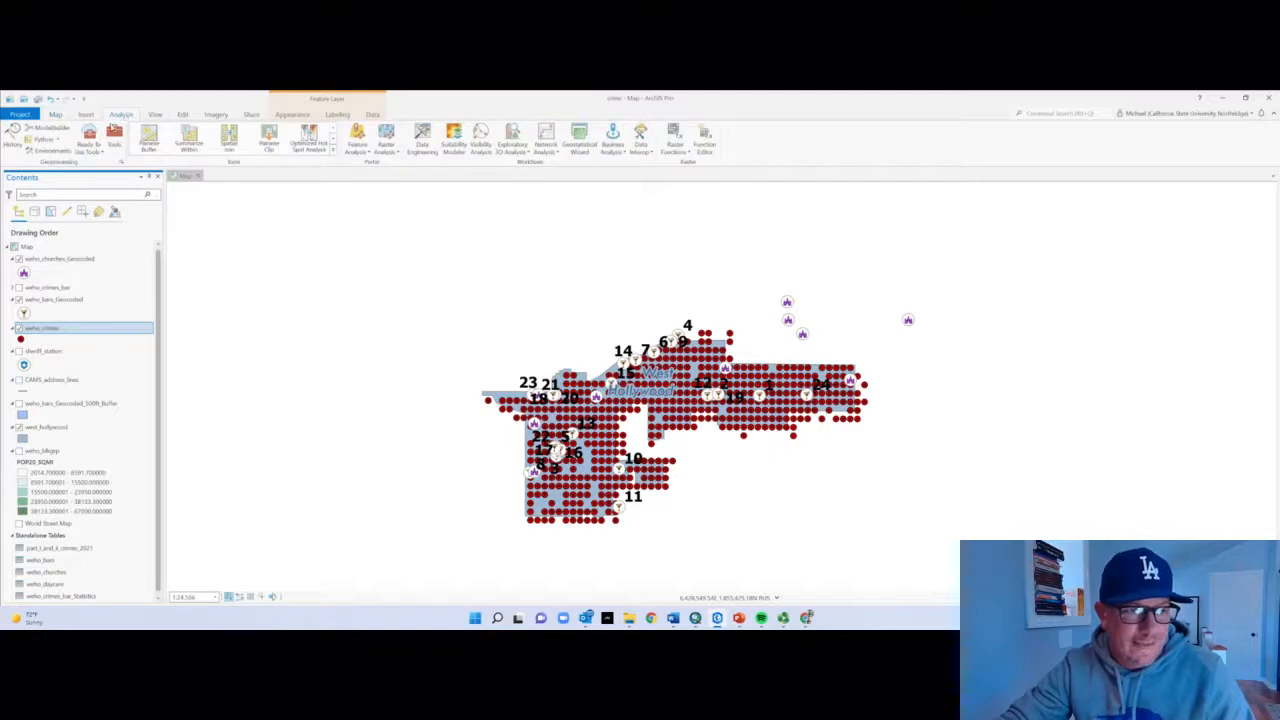
left_click(113, 140)
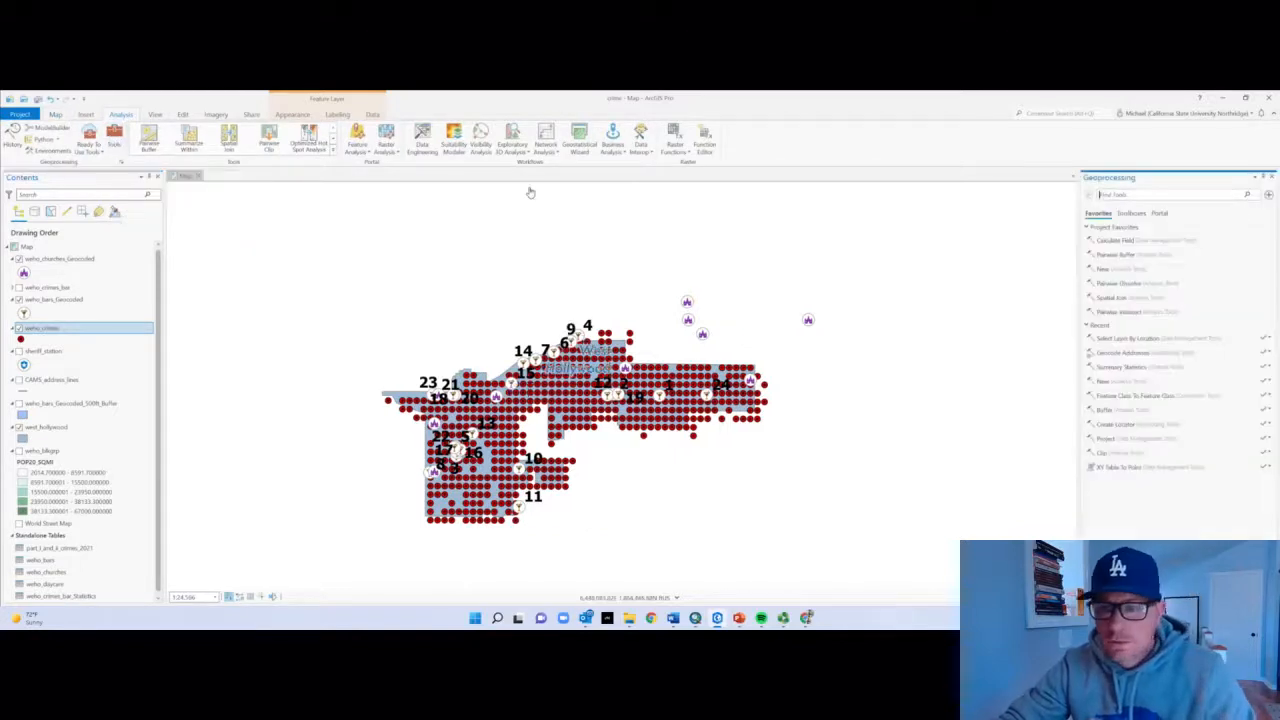
left_click(1143, 197)
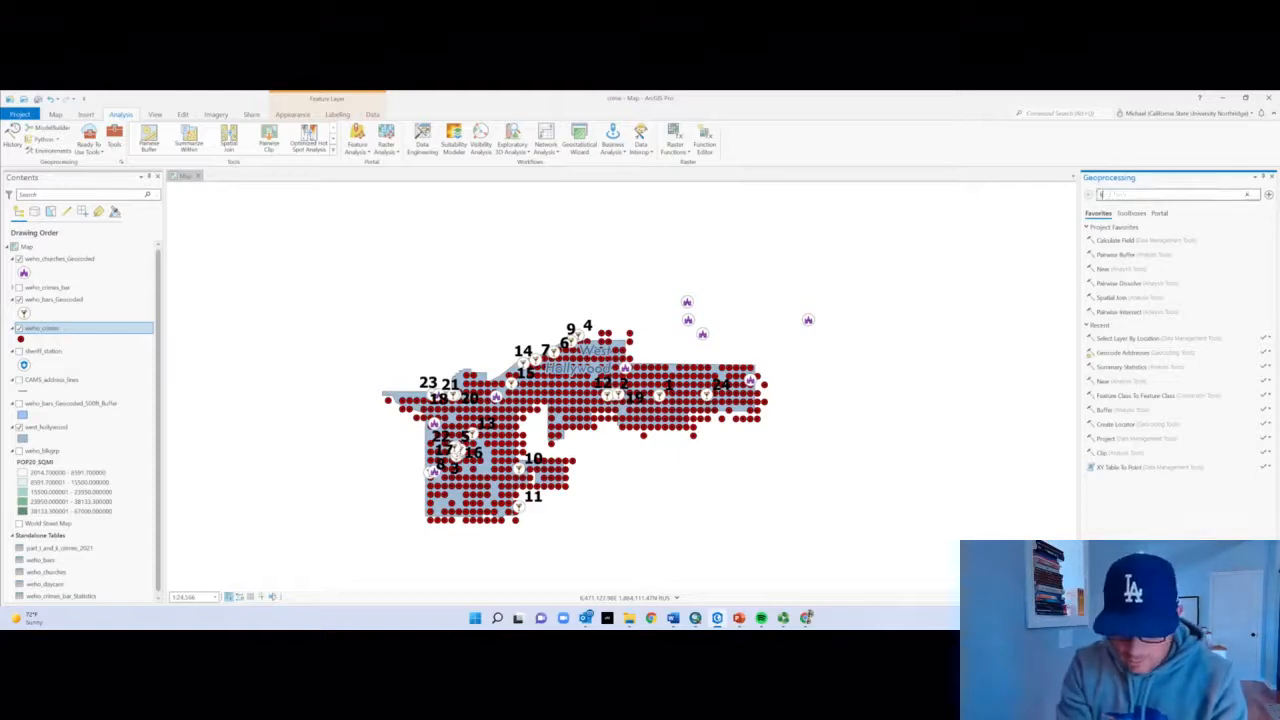
type("kernel")
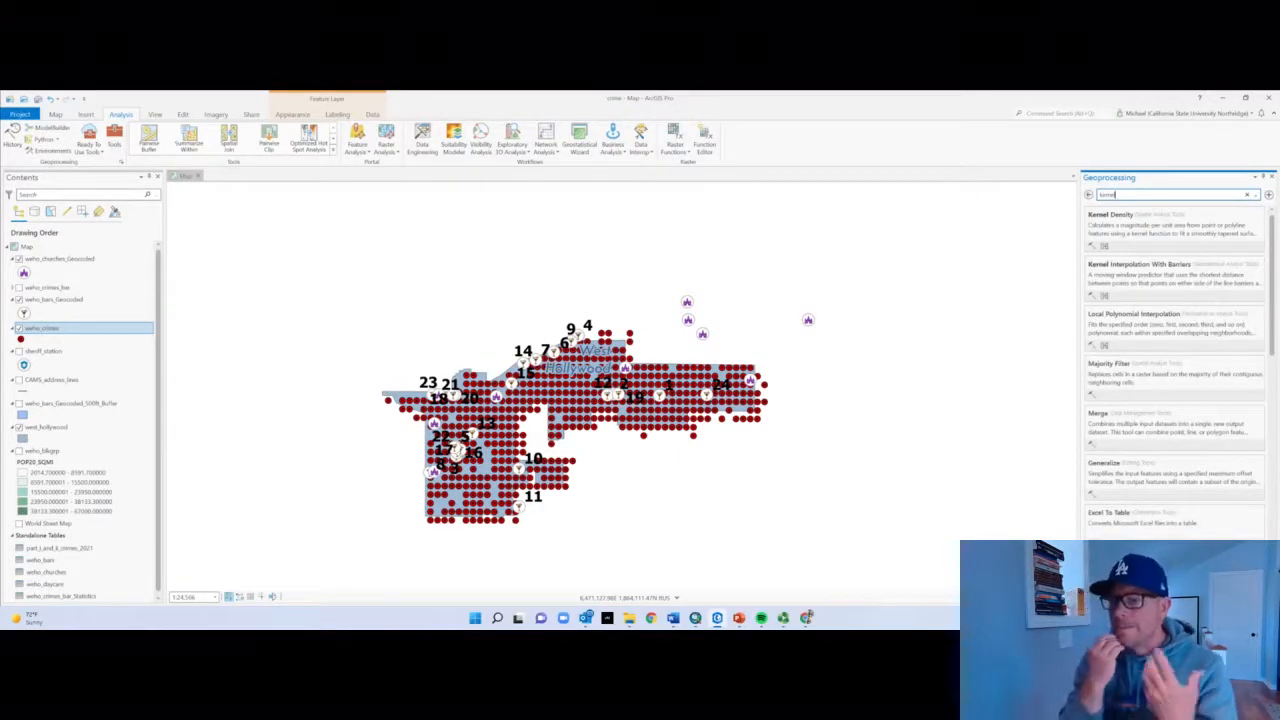
left_click(1130, 218)
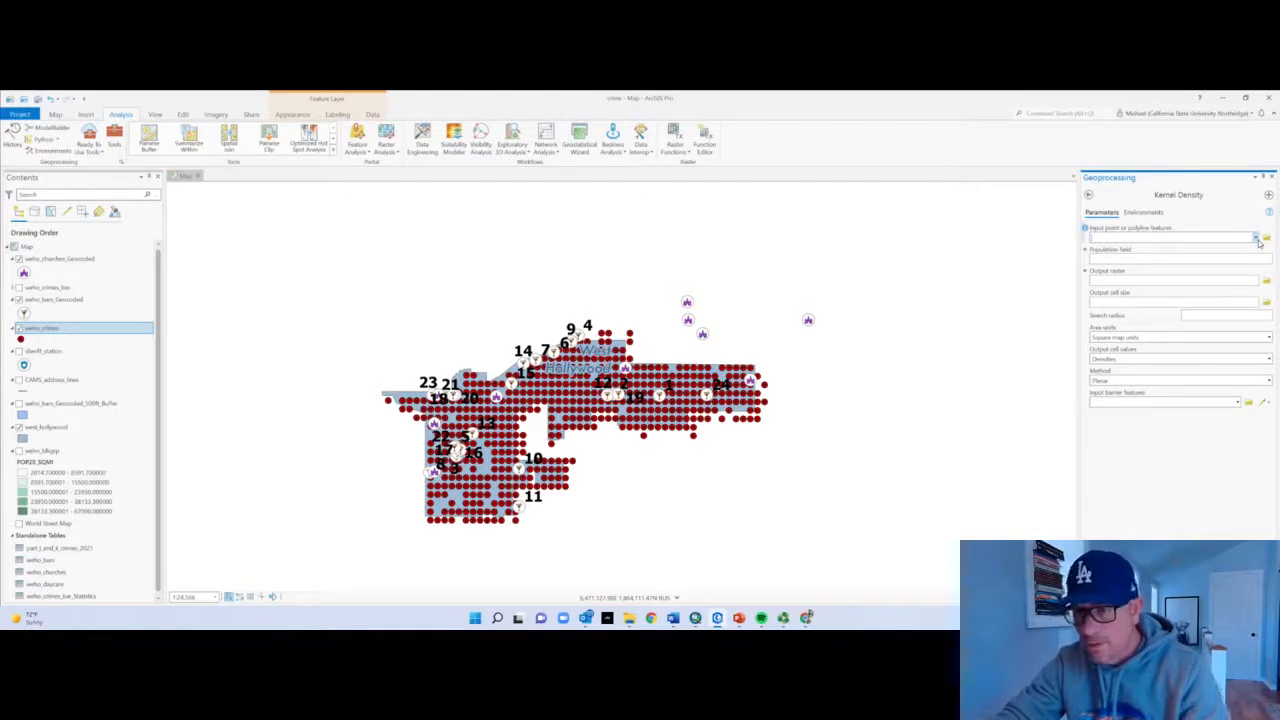
left_click(1257, 238)
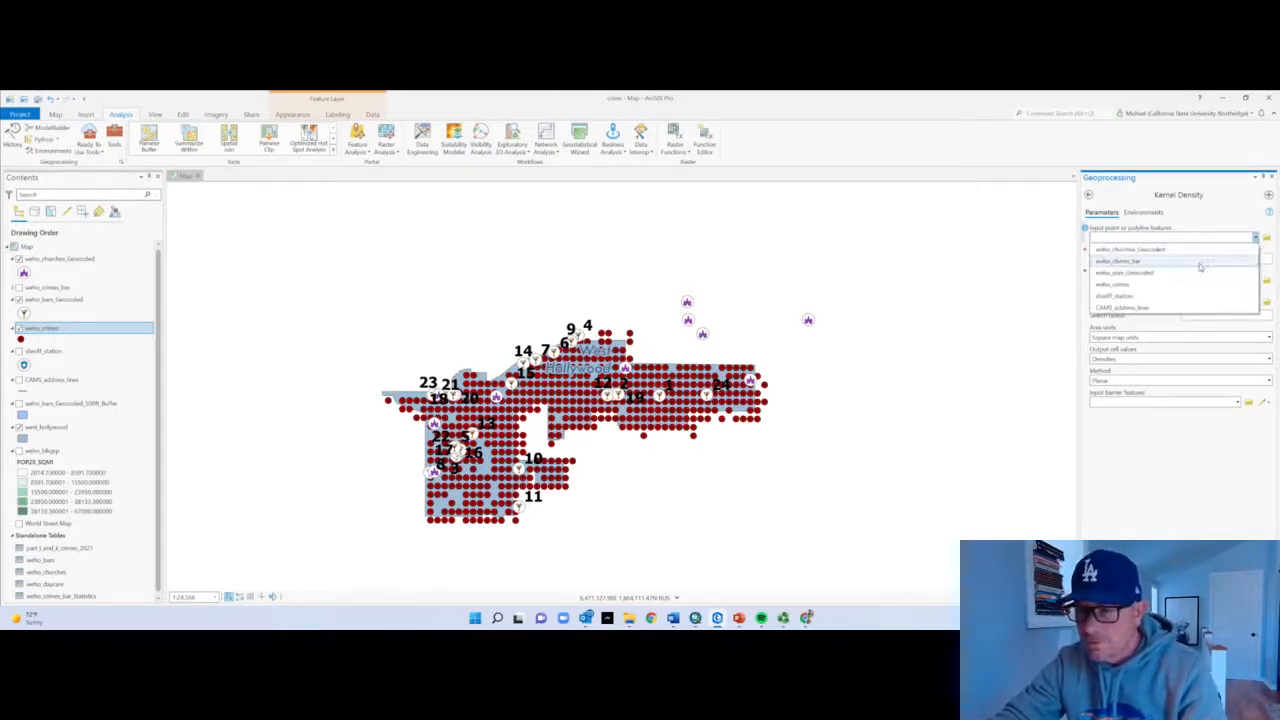
left_click(1155, 286)
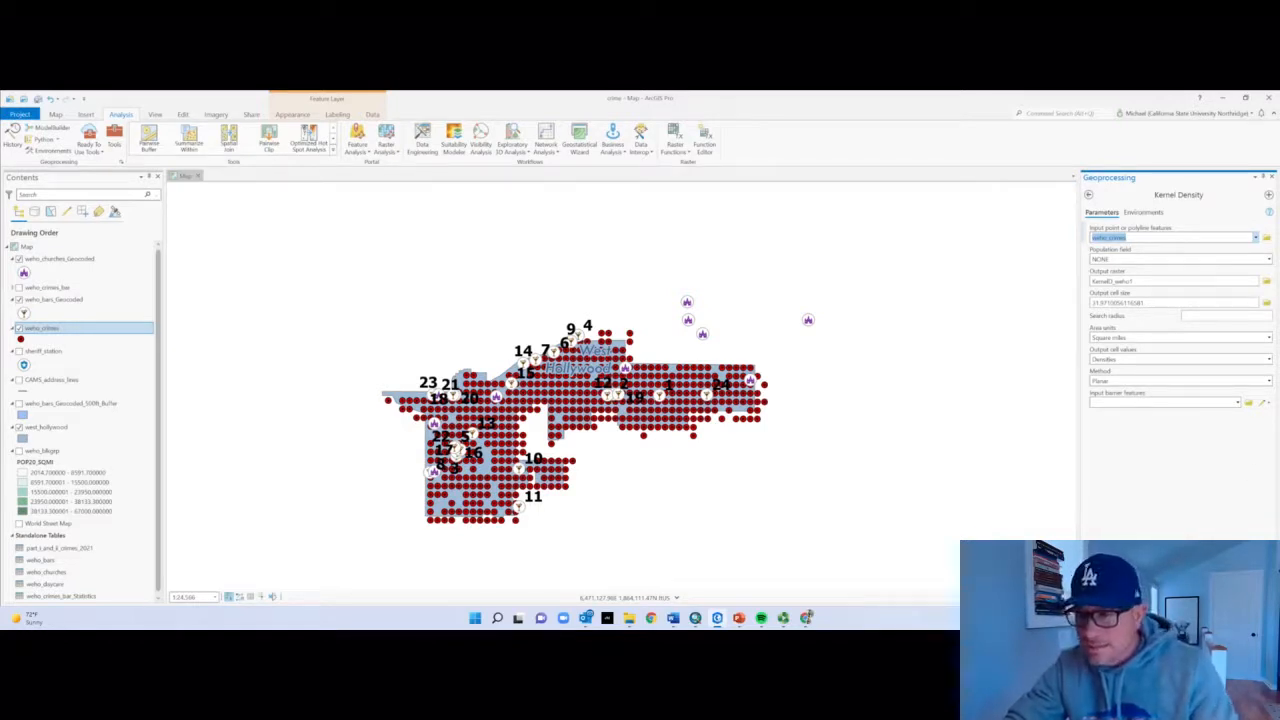
left_click(1248, 594)
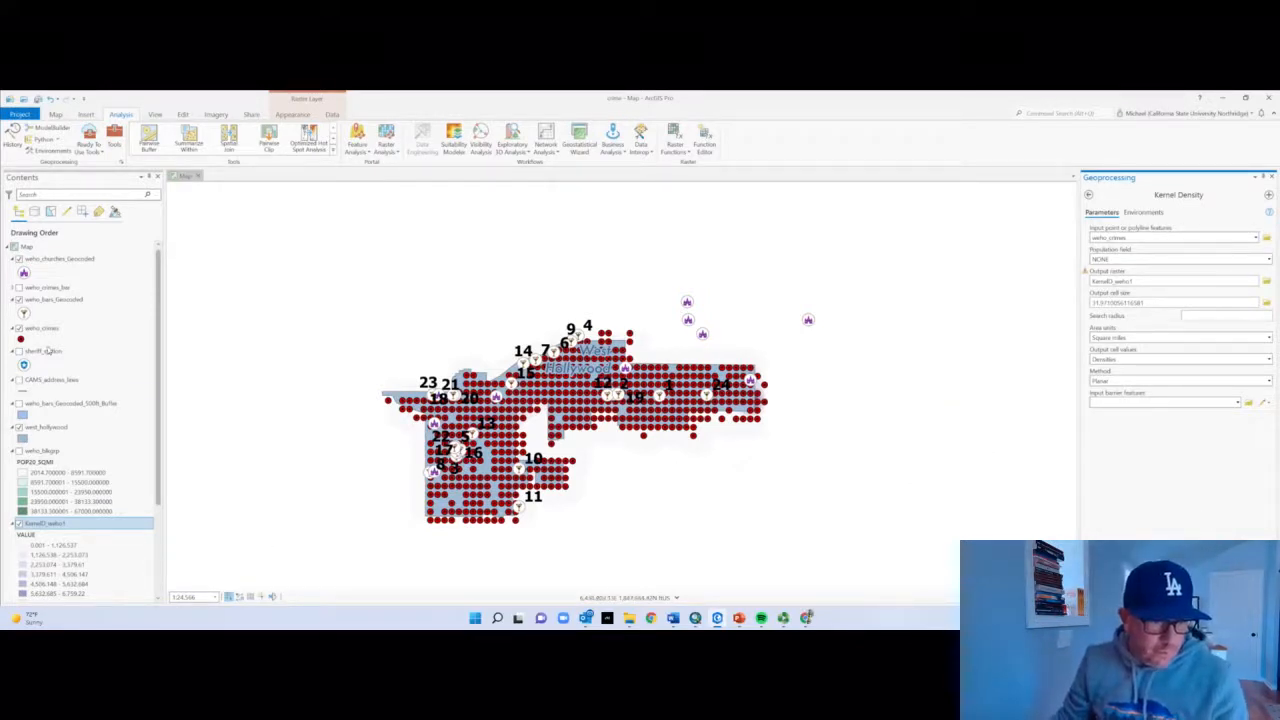
Move the west_hollywood layer beneath the KernelD_weho1 density raster in the drawing order, keeping both layers shown
left_click(19, 428)
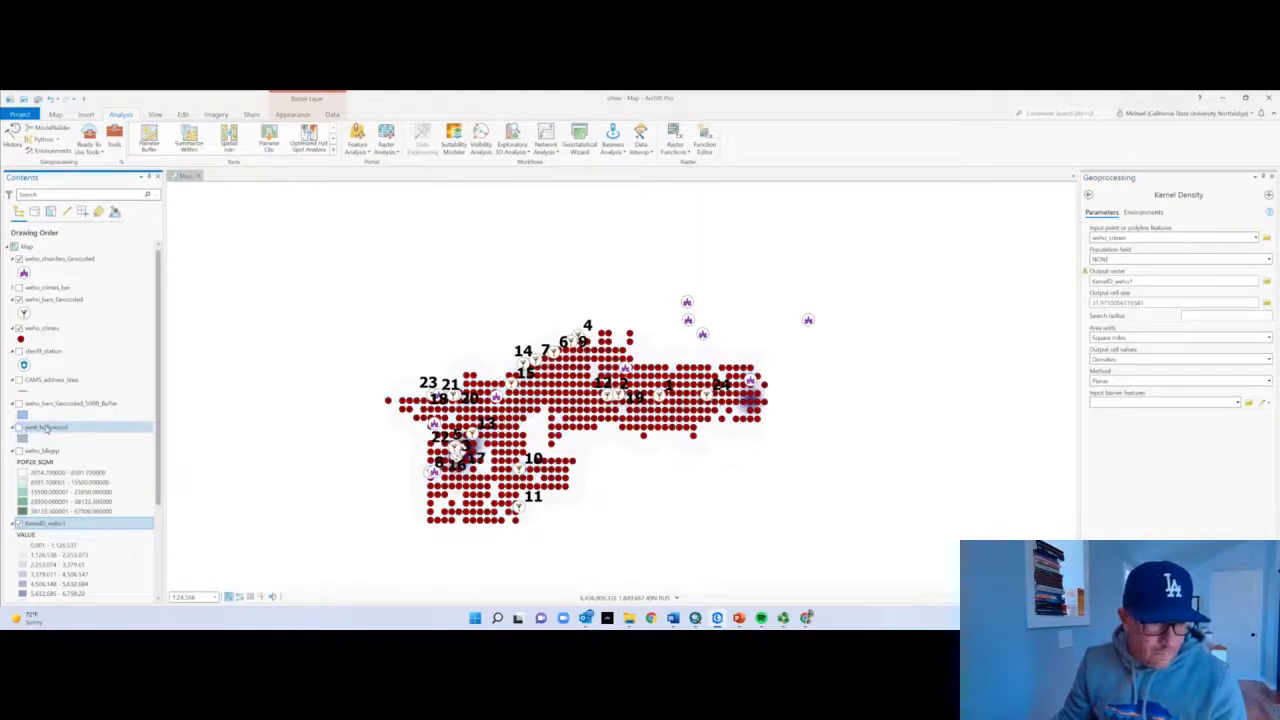
left_click_drag(47, 429, 58, 486)
left_click(18, 510)
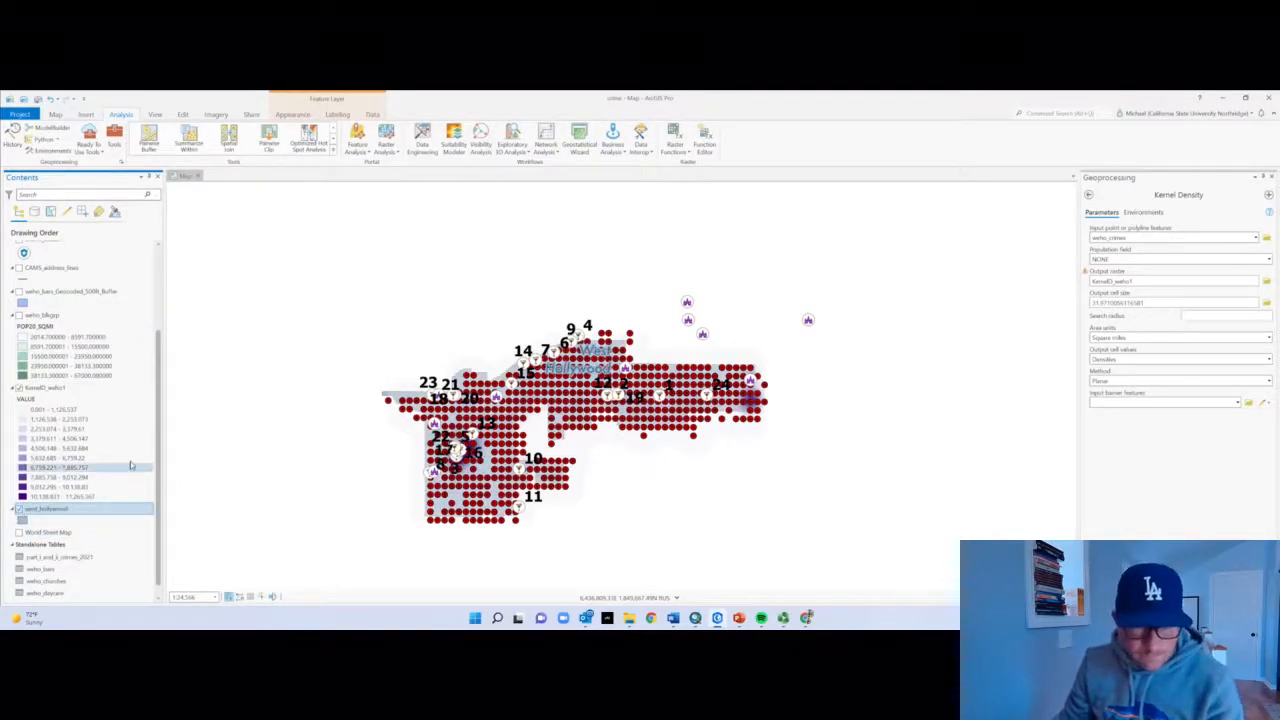
Hide weho_crimes, weho_bars_Geocoded and weho_churches_Geocoded to examine the crime density raster across West Hollywood
scroll(95, 337, "up", 3)
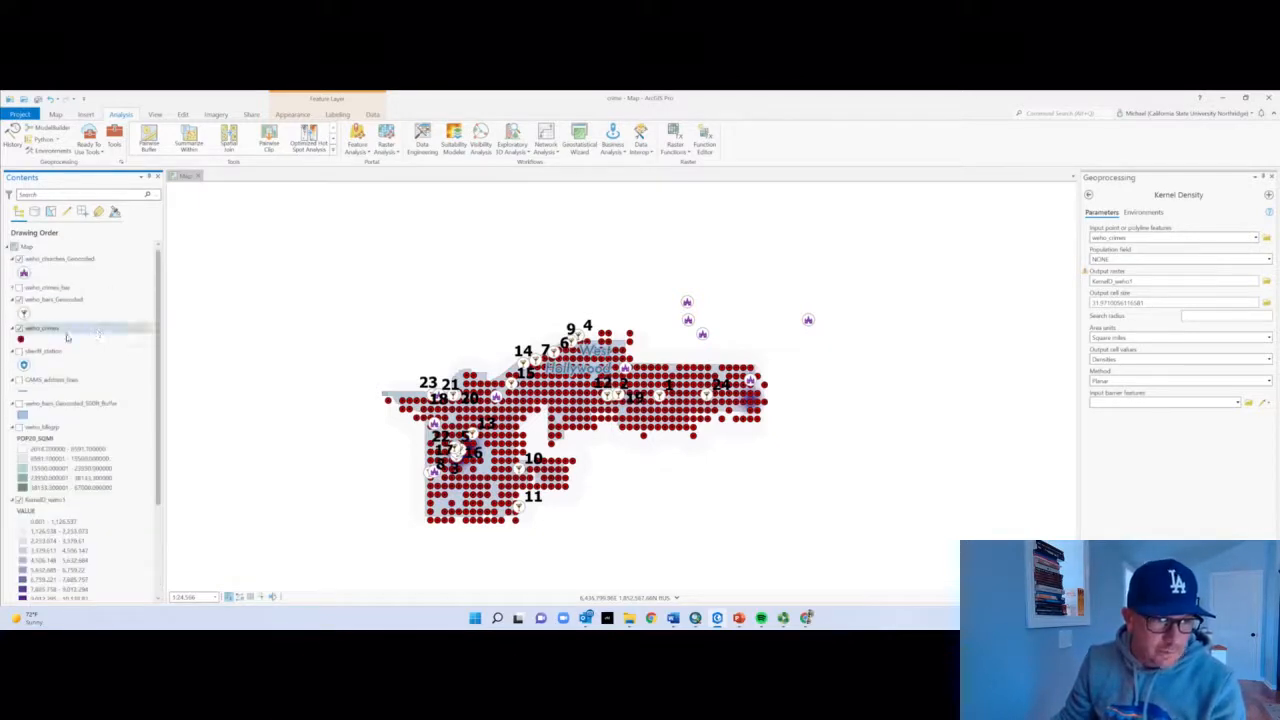
left_click(19, 330)
left_click(19, 329)
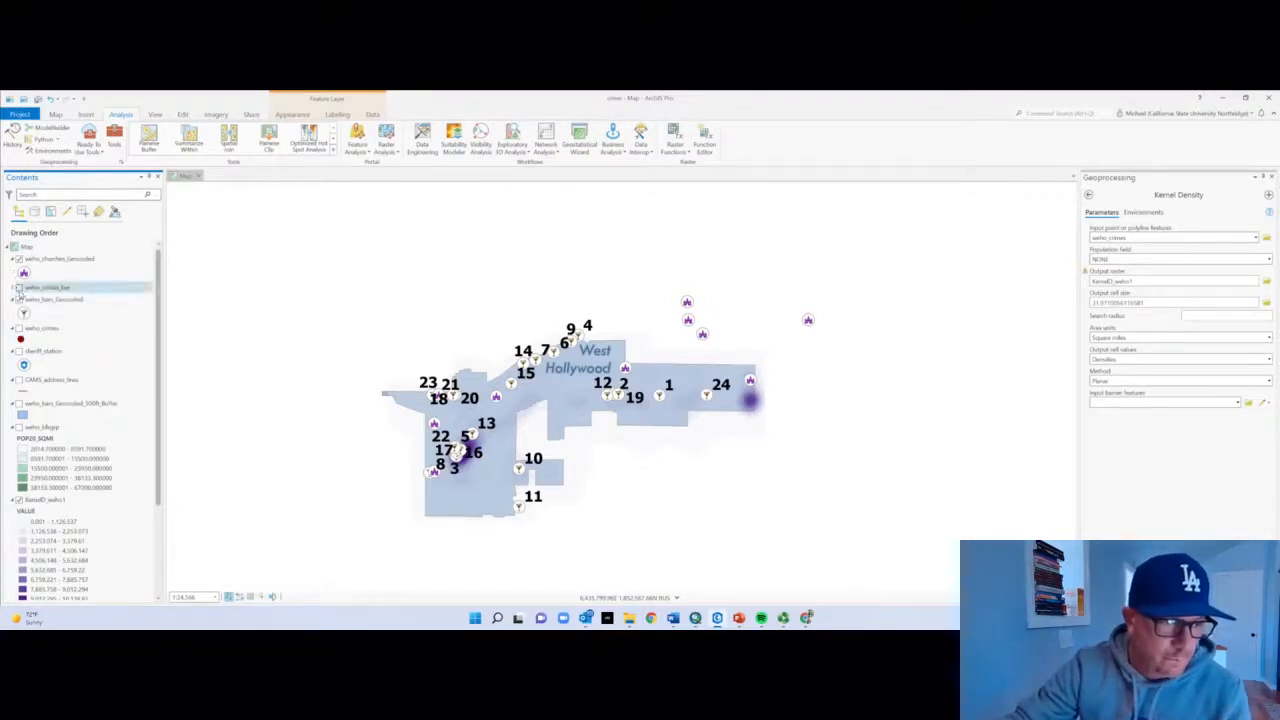
left_click(18, 299)
left_click(18, 259)
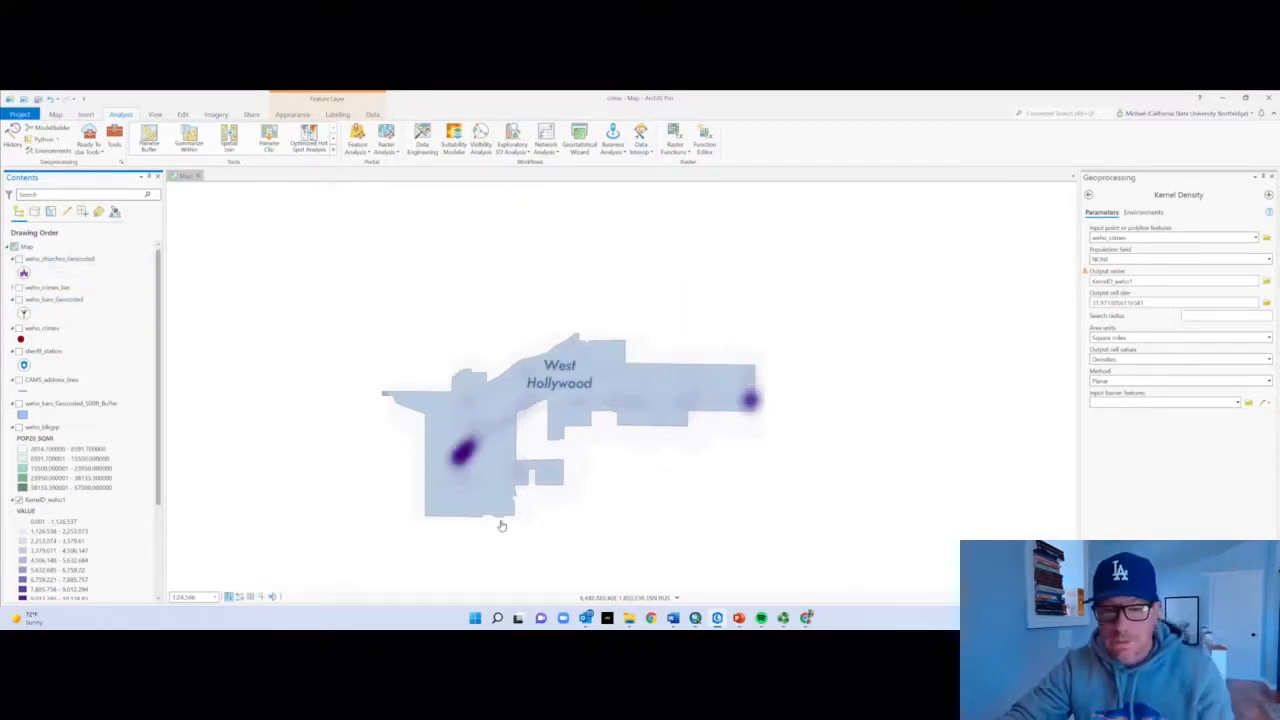
scroll(502, 526, "up", 1)
scroll(502, 526, "up", 3)
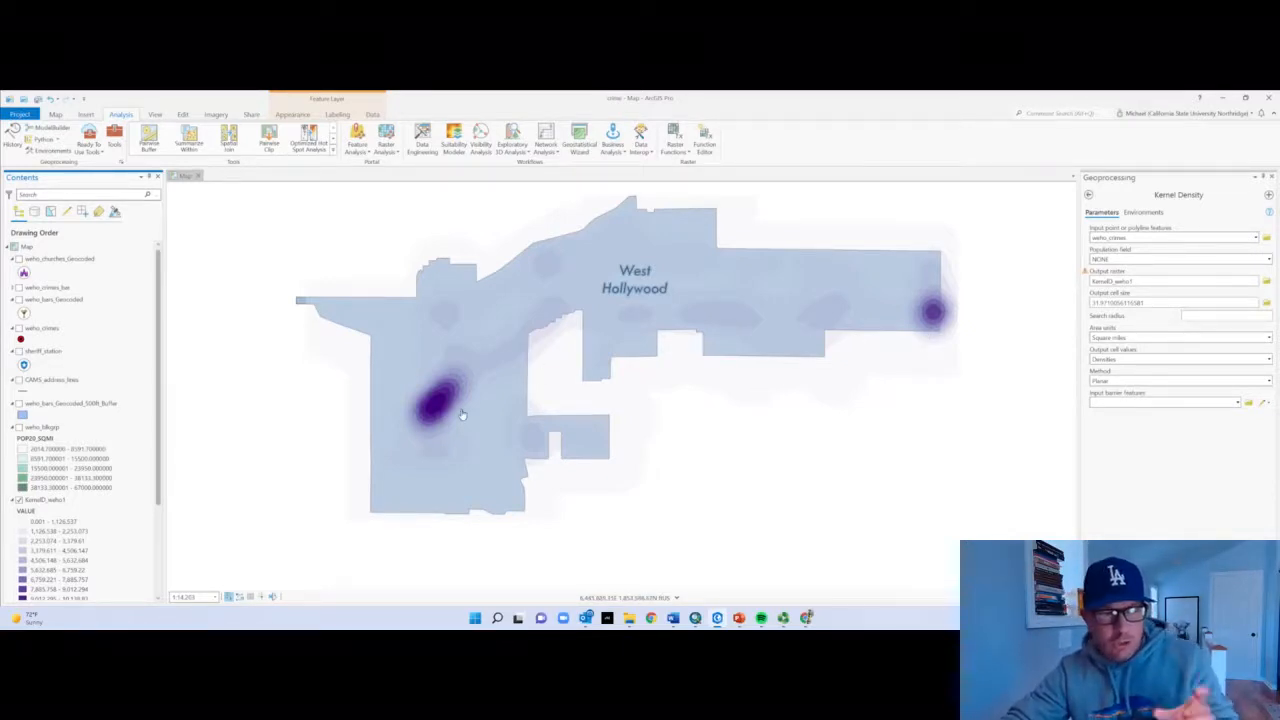
Show weho_bars_Geocoded with its labels turned off, and show weho_churches_Geocoded over the density raster
left_click(18, 300)
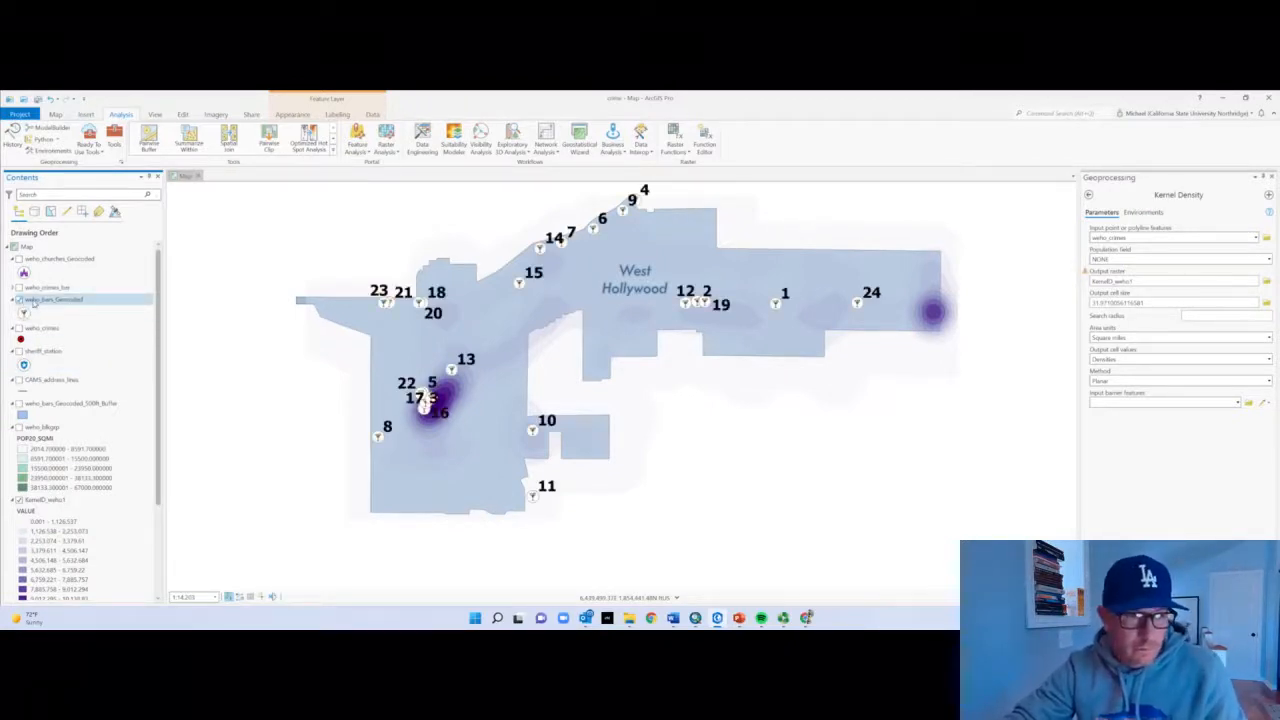
right_click(34, 302)
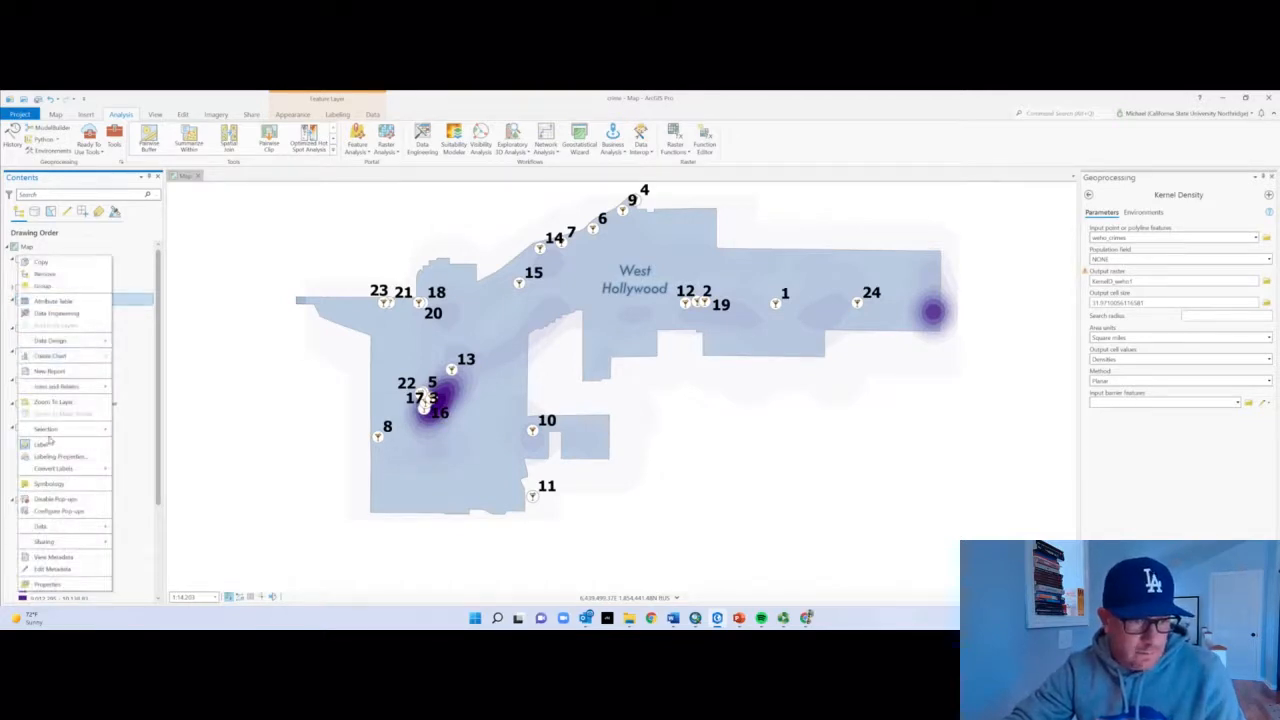
left_click(45, 444)
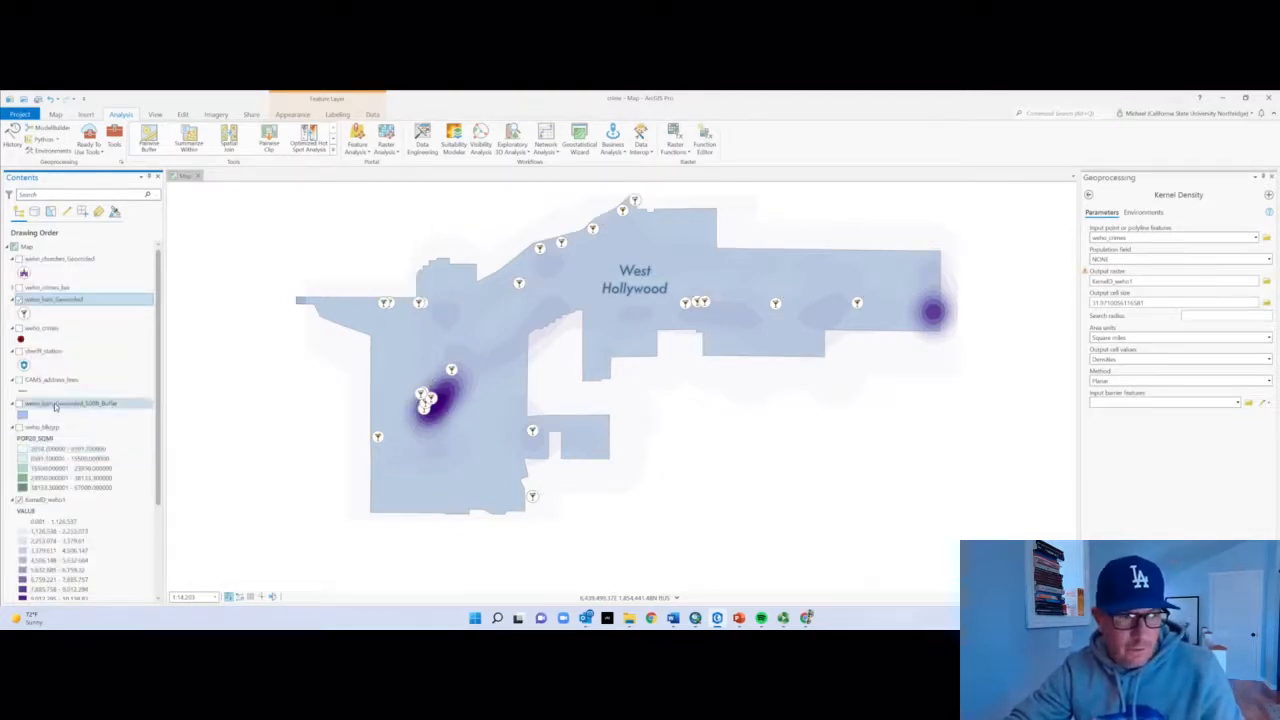
left_click(19, 260)
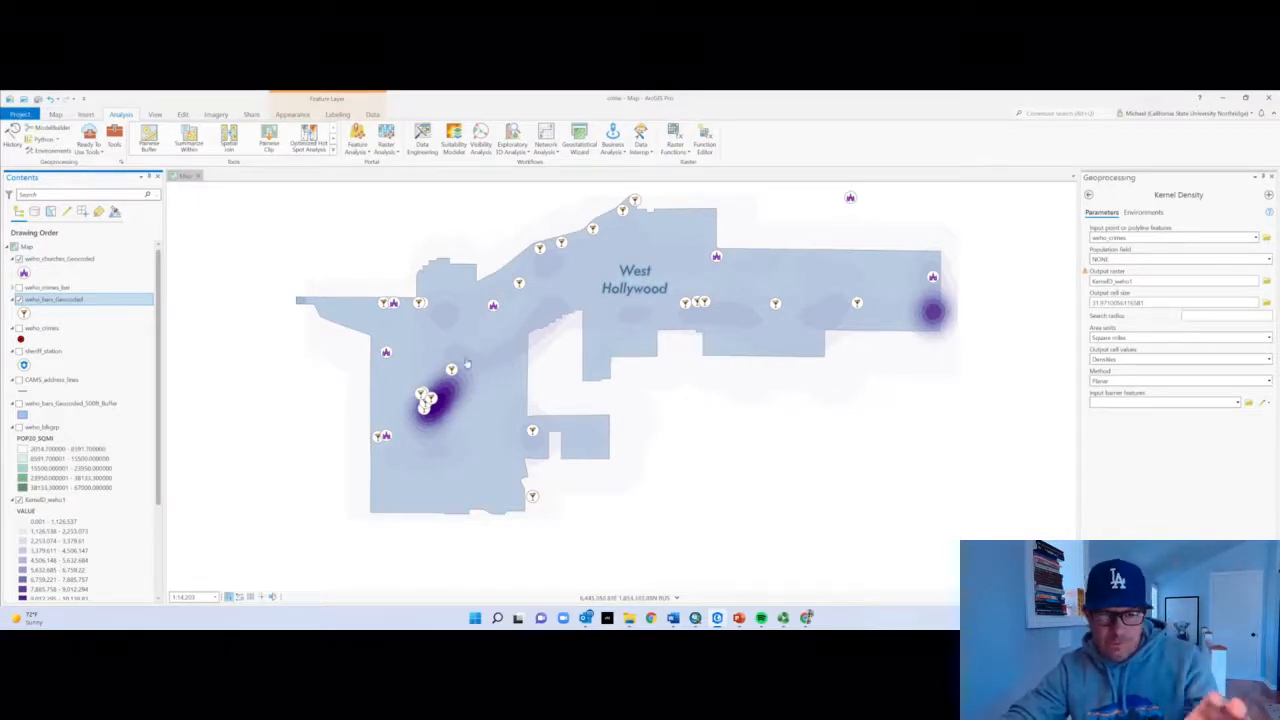
Show the World Street Map basemap and hide the west_hollywood layer so the streets appear under the density raster
left_click(19, 385)
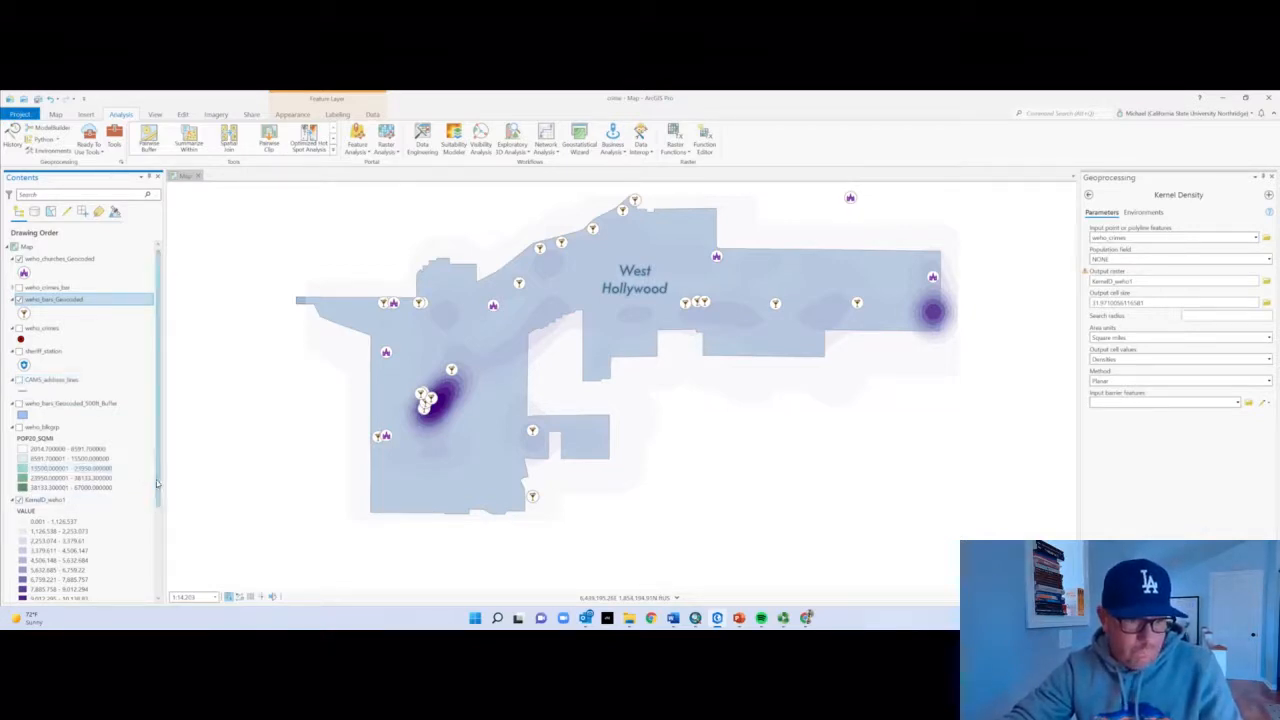
scroll(156, 530, "down", 3)
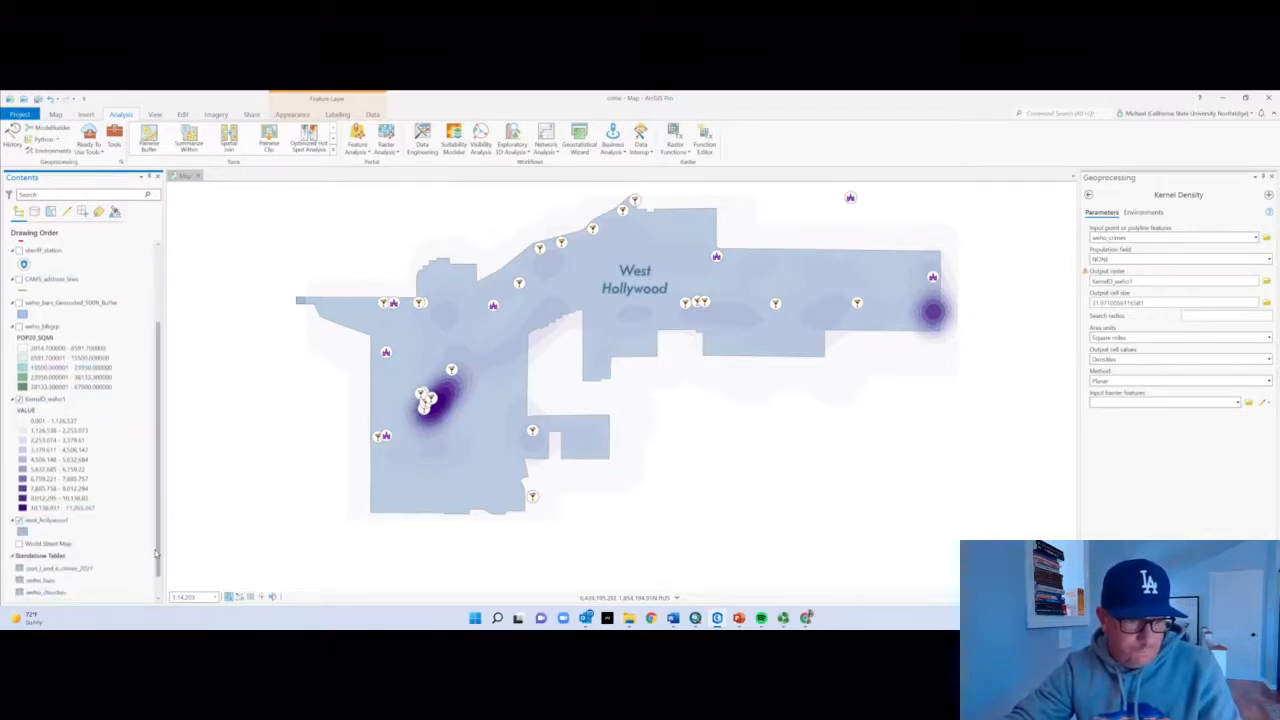
left_click(18, 543)
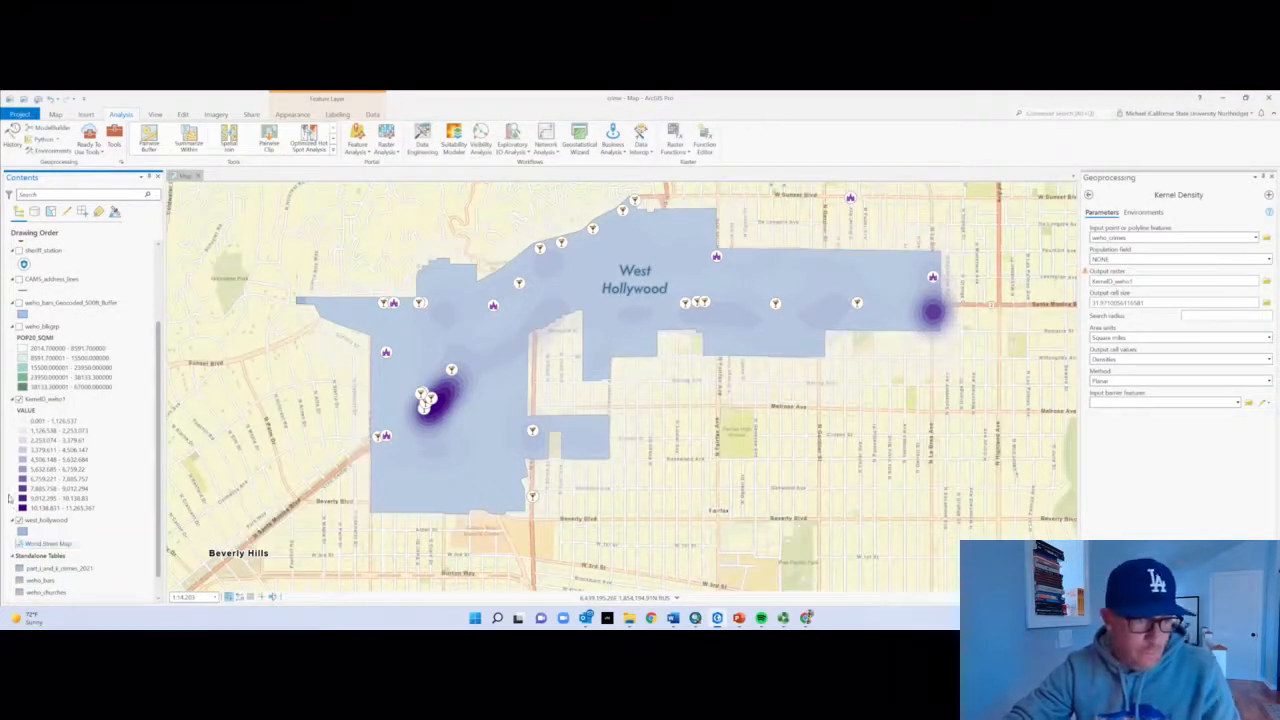
left_click(18, 522)
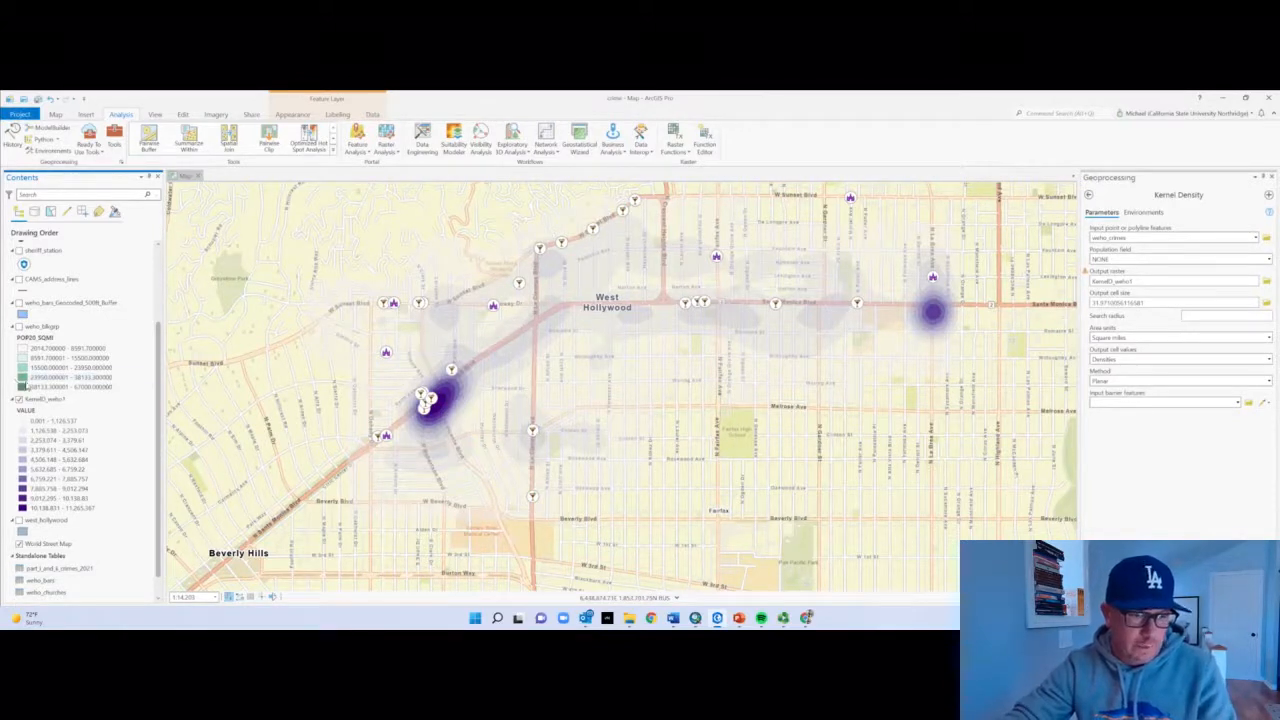
Show the sheriff_station layer and examine its location within the western crime density hot spot
left_click(20, 251)
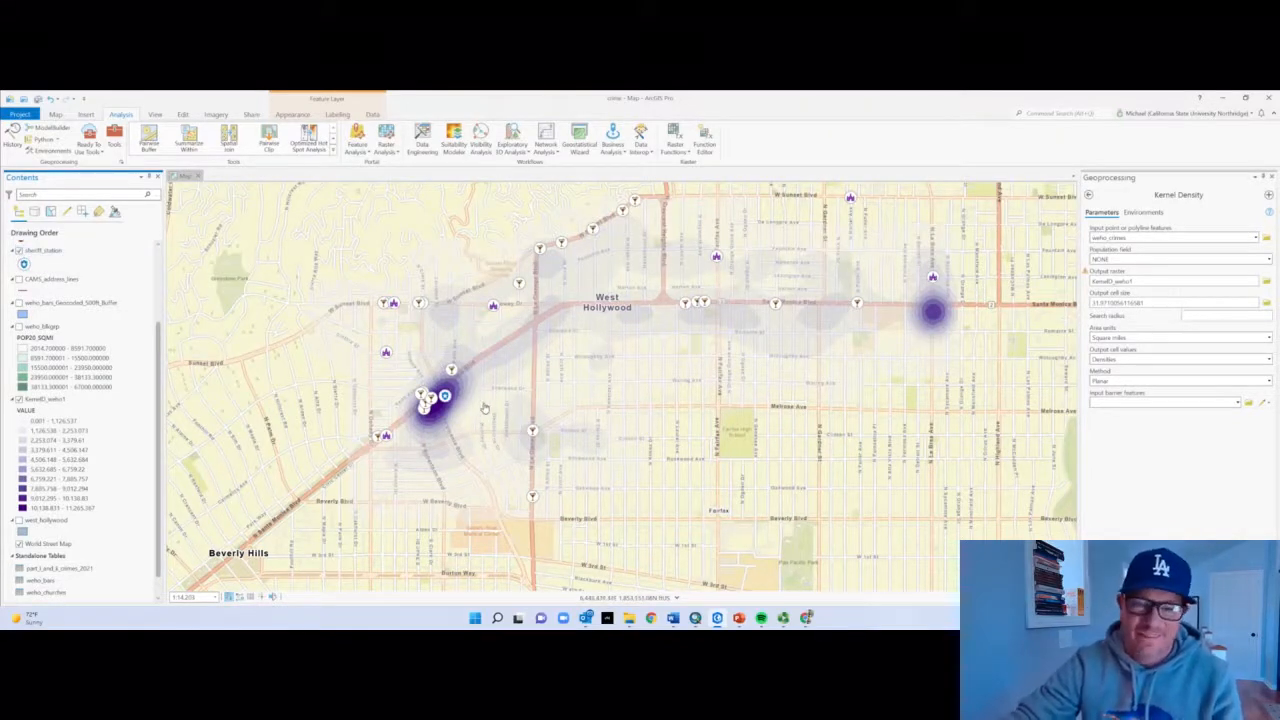
scroll(484, 408, "up", 2)
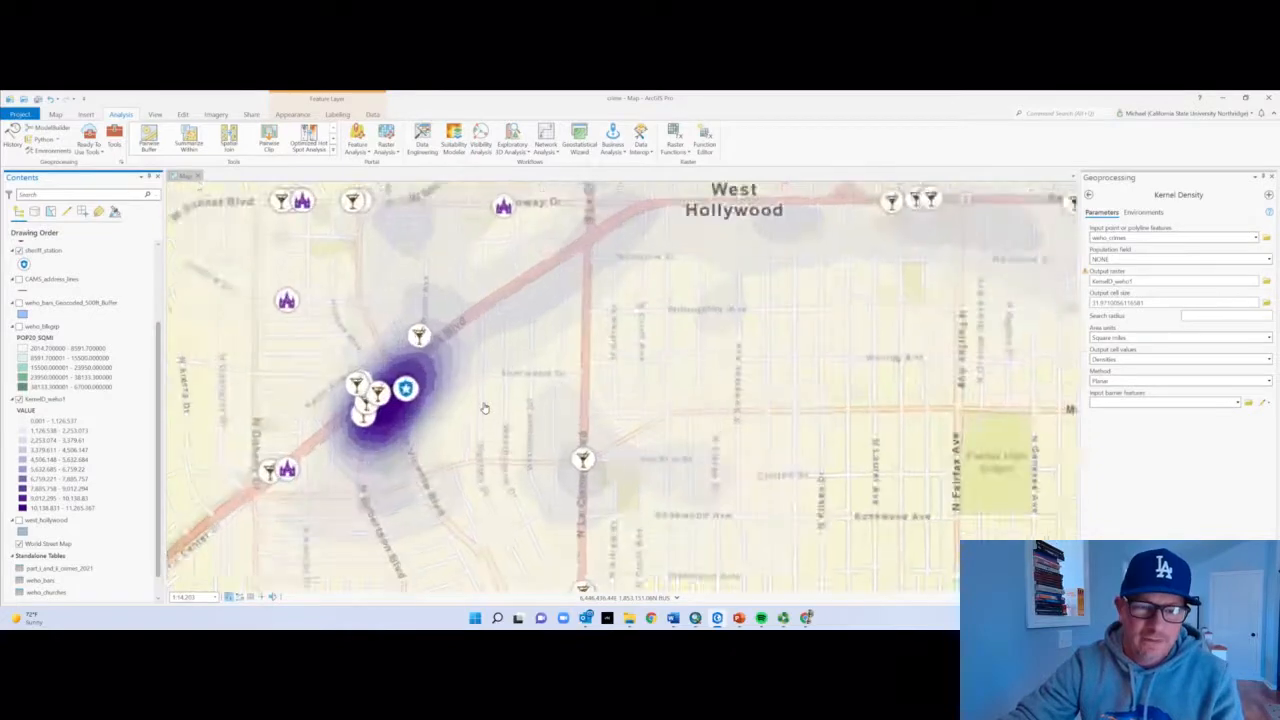
scroll(484, 408, "up", 2)
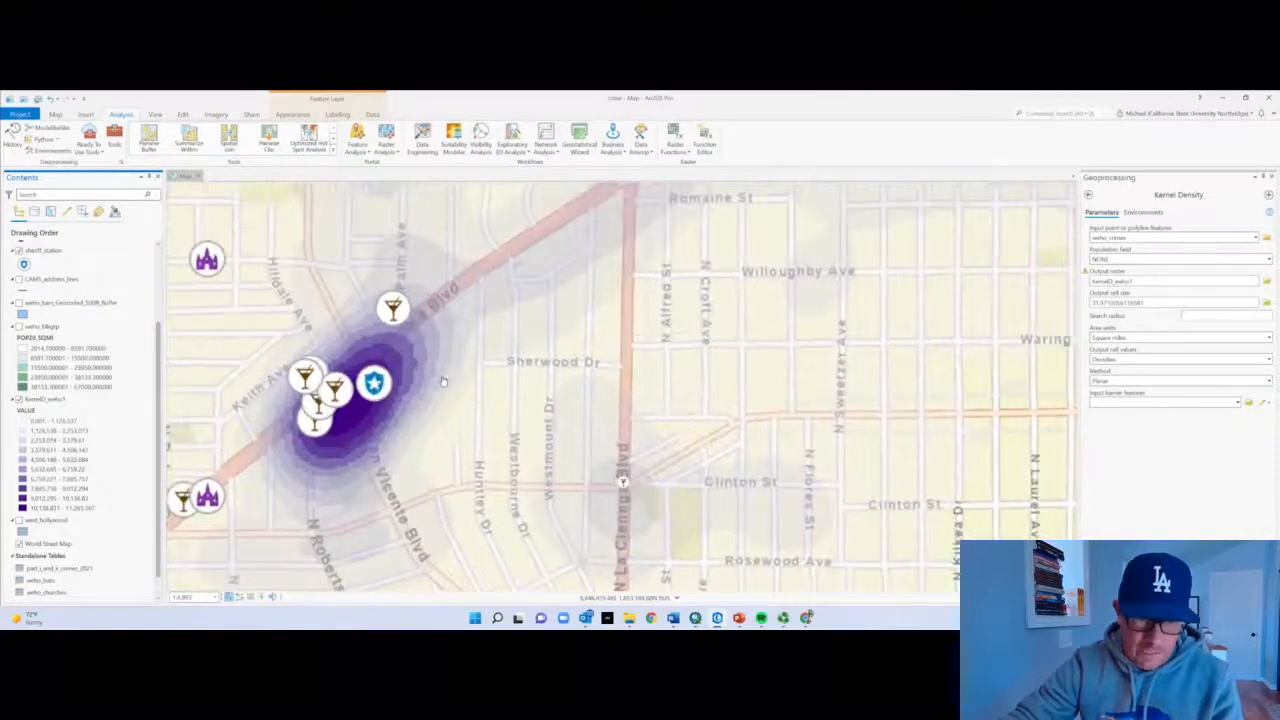
left_click_drag(443, 381, 664, 324)
scroll(663, 322, "up", 1)
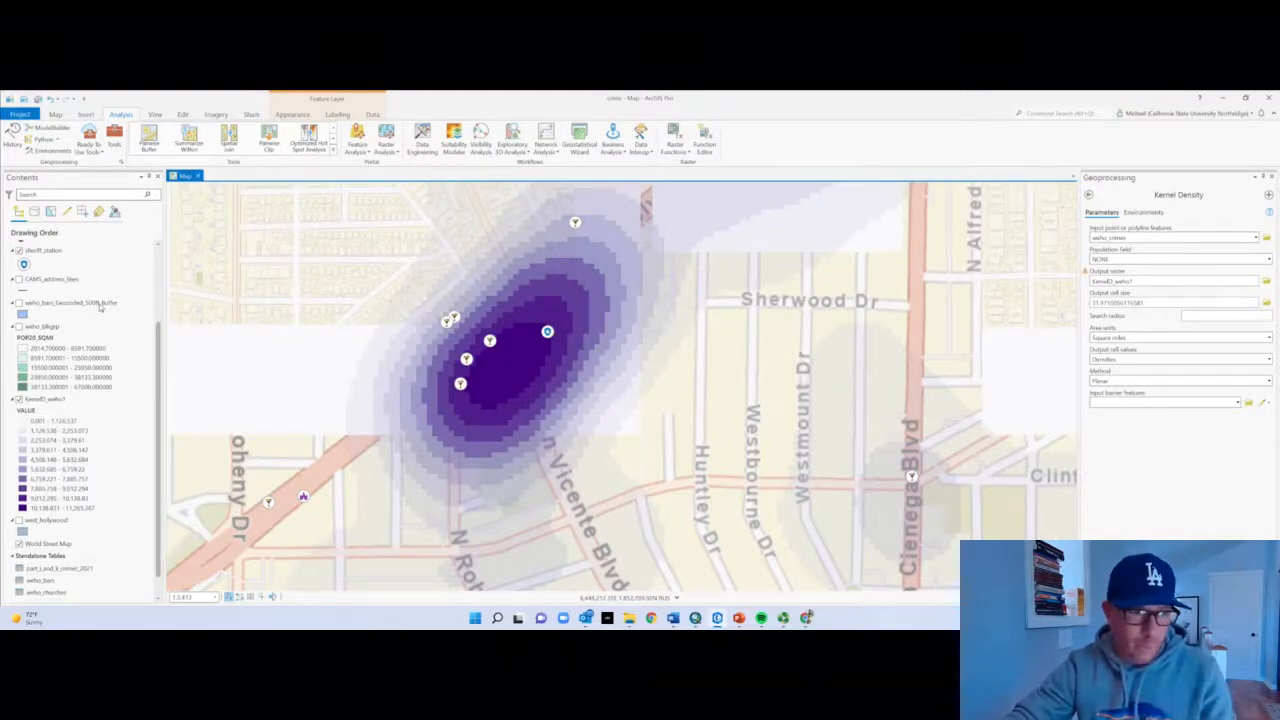
Show weho_crimes over the western hot spot to examine how the crime points are arranged, and hide it again
scroll(115, 295, "up", 3)
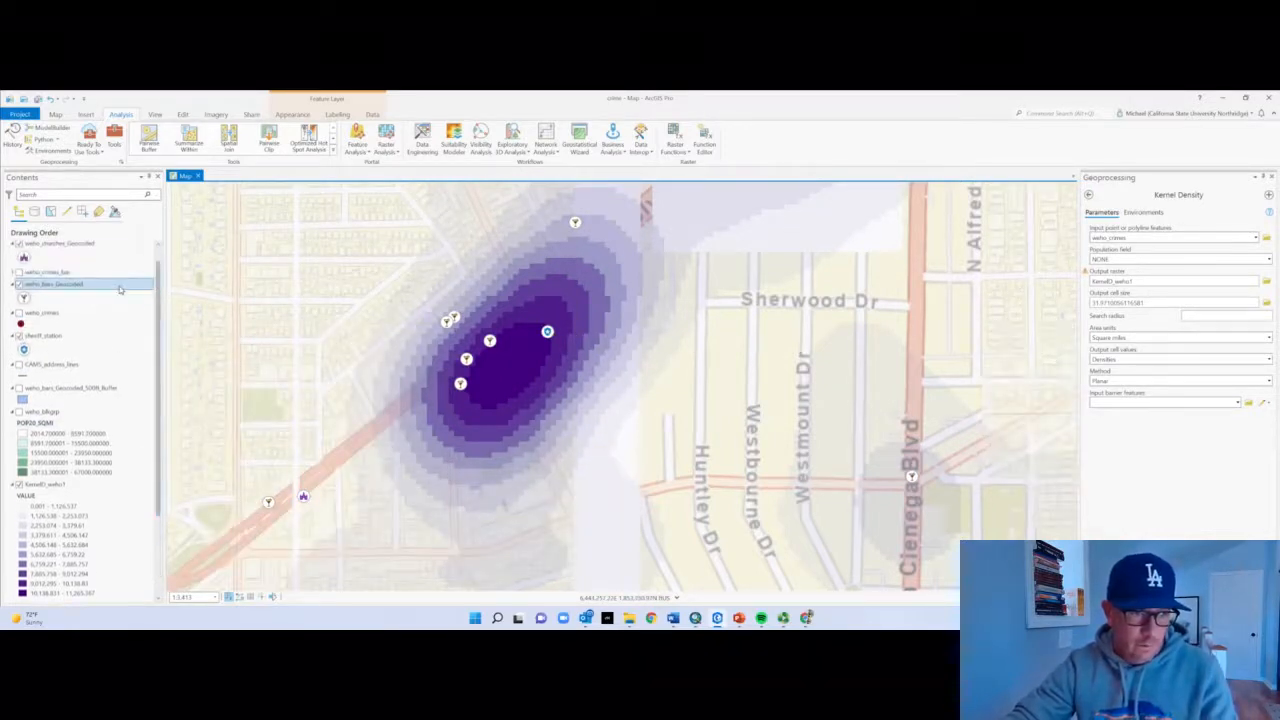
left_click(19, 313)
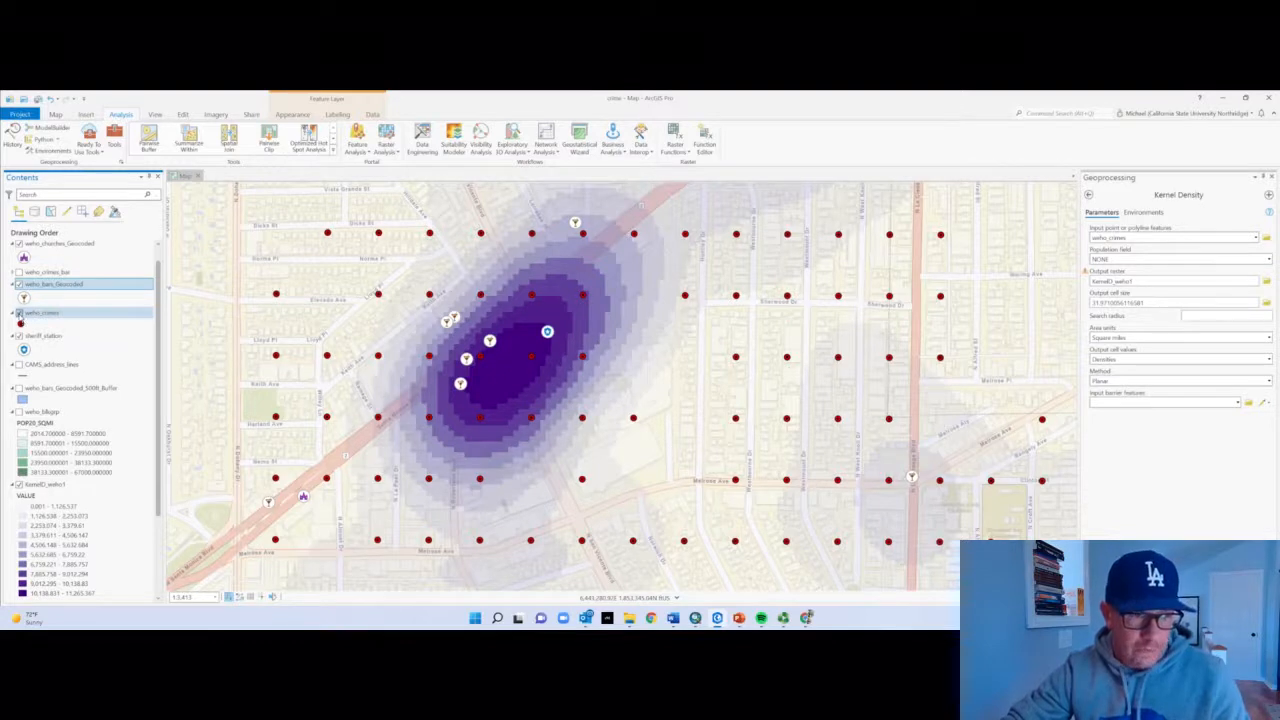
left_click(18, 313)
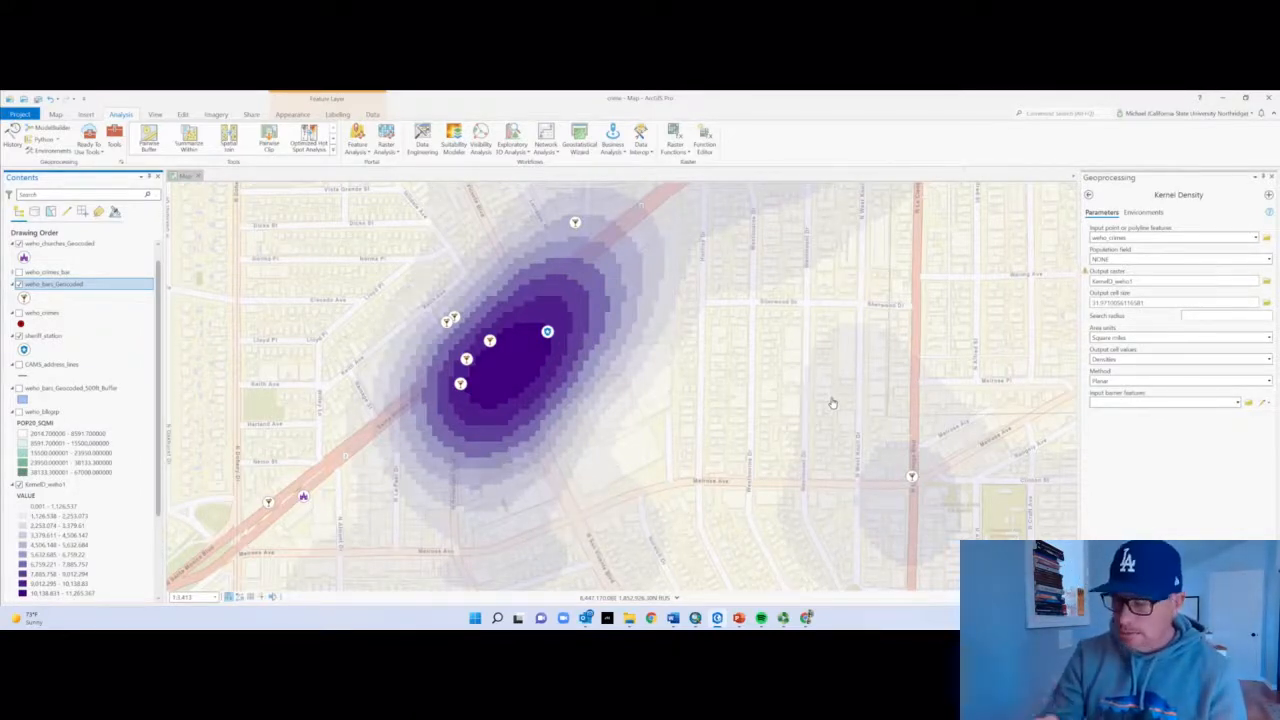
Save the project
left_click(40, 101)
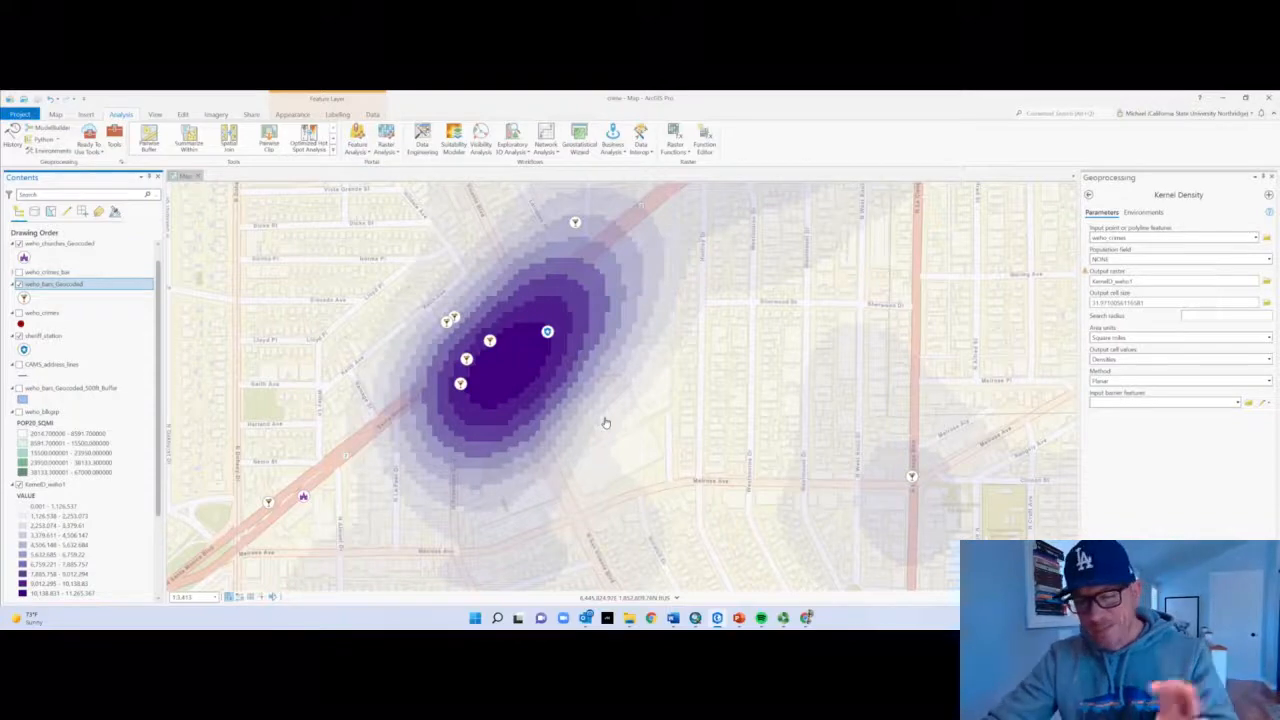
Collapse the KernelD_weho1 legend, hide the World Street Map basemap and show west_hollywood, bringing the whole city into view
scroll(605, 422, "down", 5)
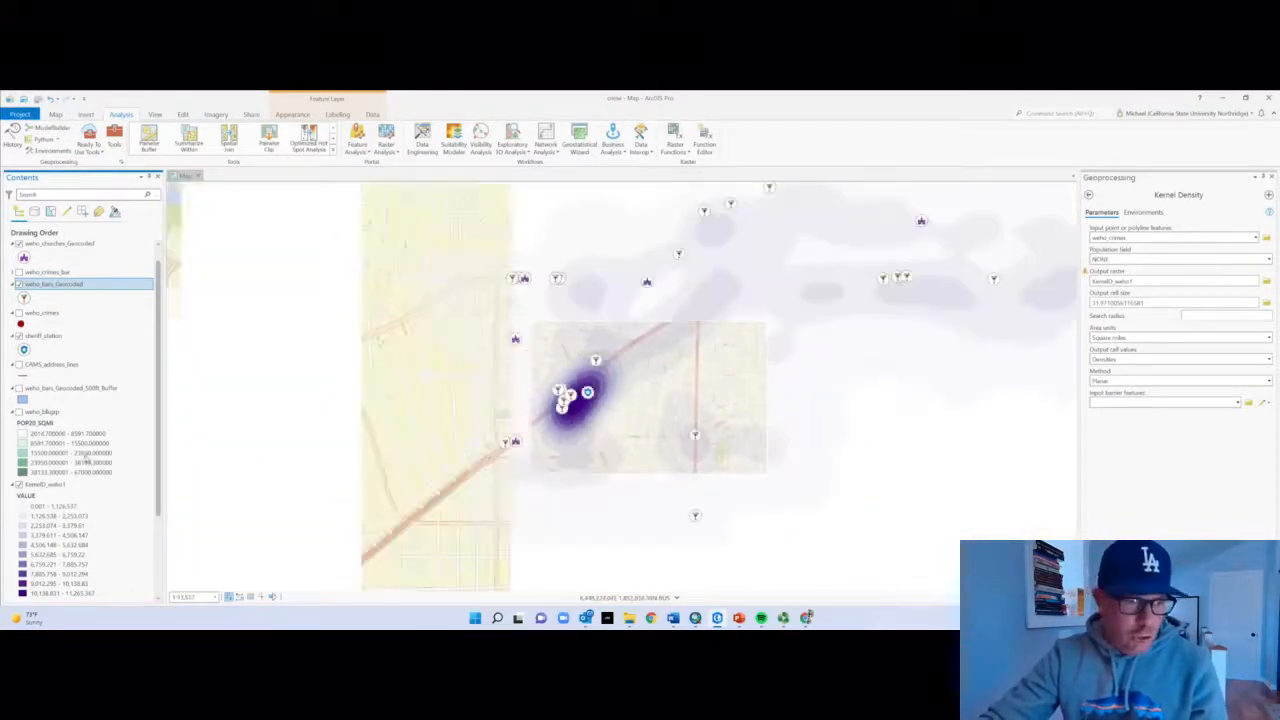
left_click(13, 486)
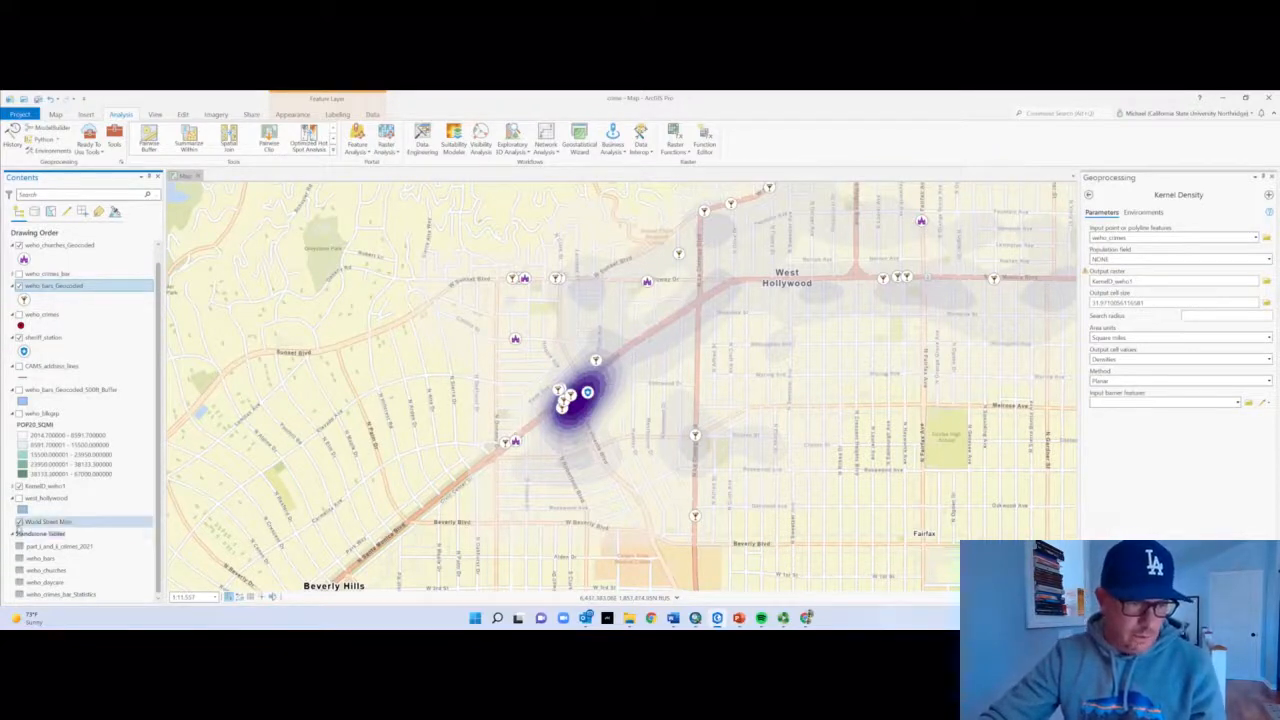
left_click(18, 521)
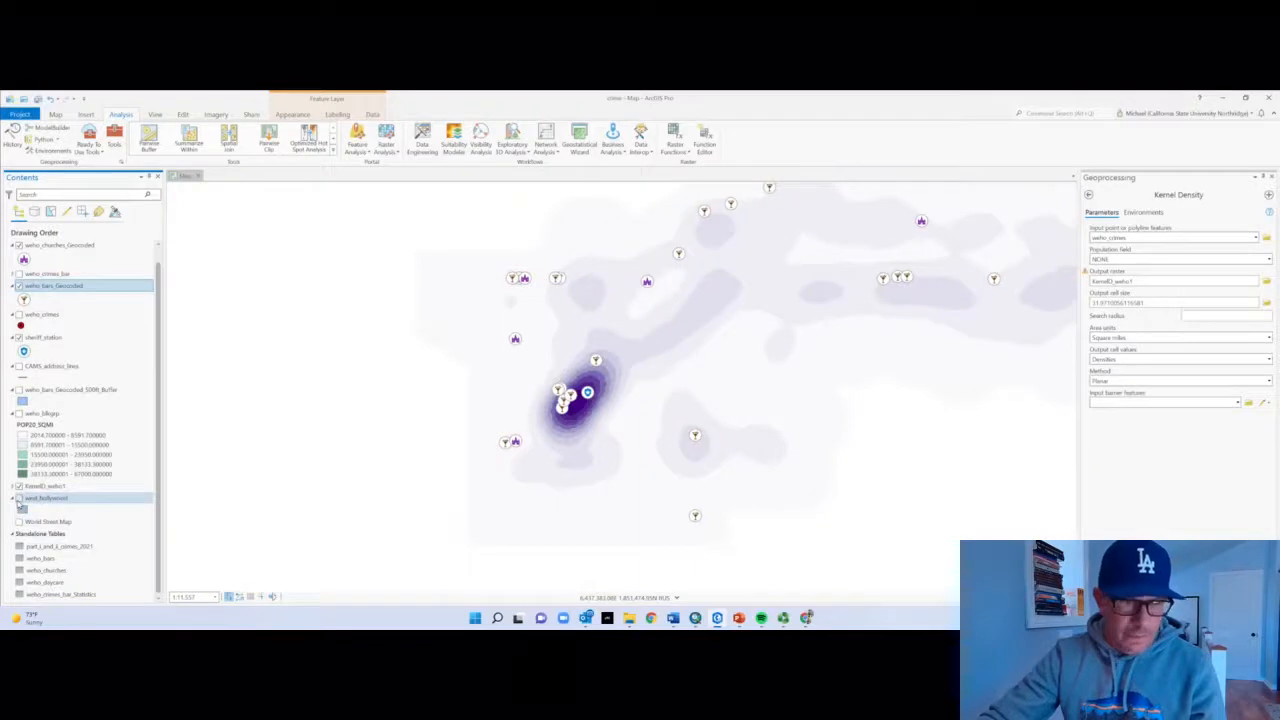
left_click(18, 498)
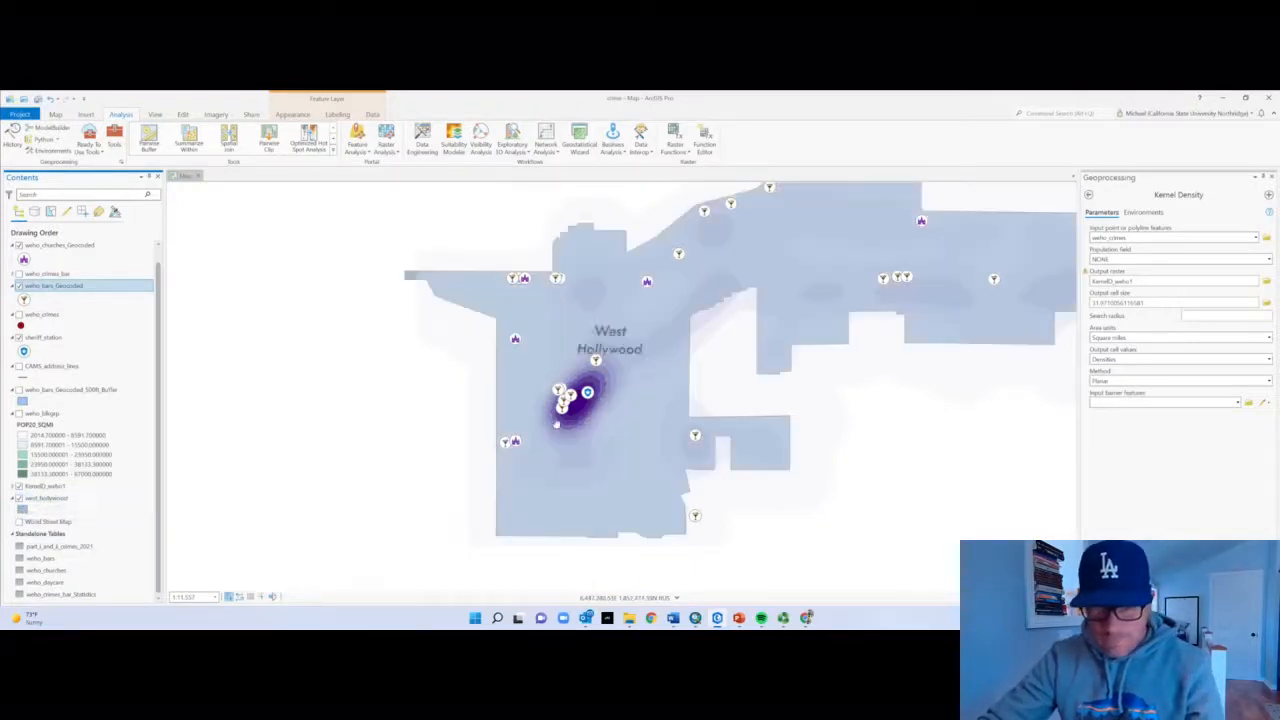
left_click_drag(680, 391, 507, 433)
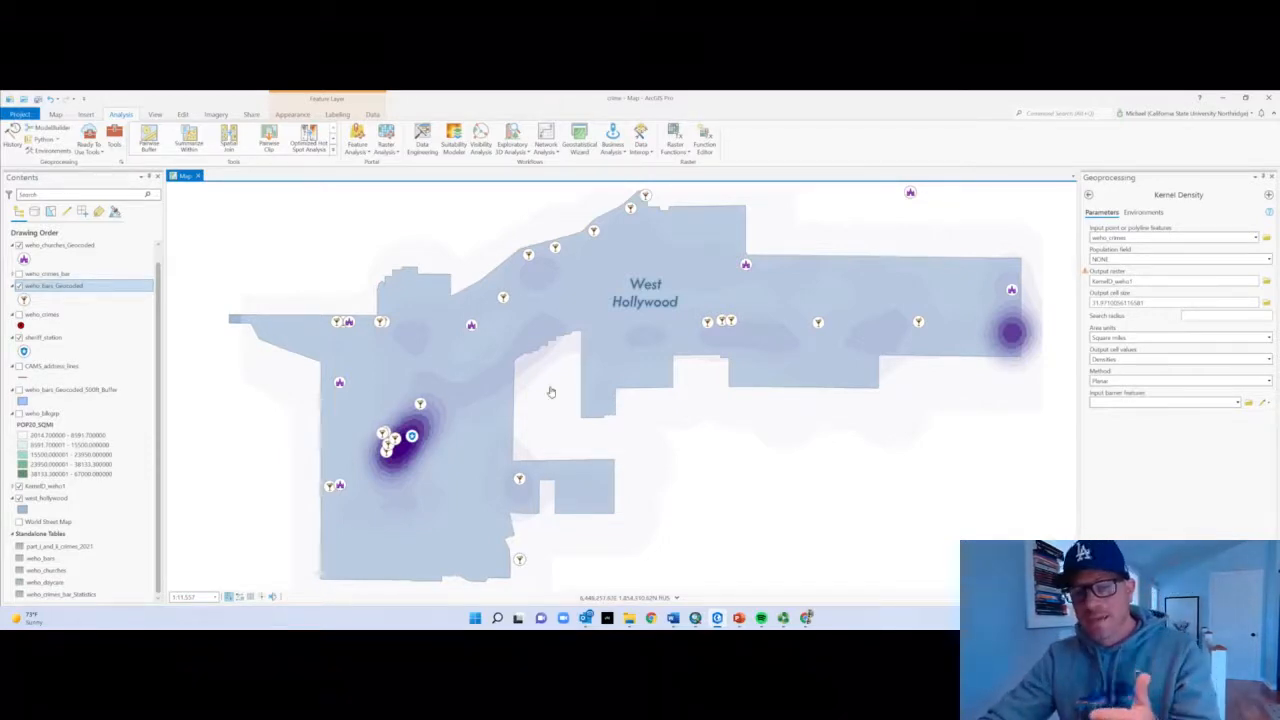
Show the CAMS_address_lines layer over the city and turn on its street name labels
left_click(19, 367)
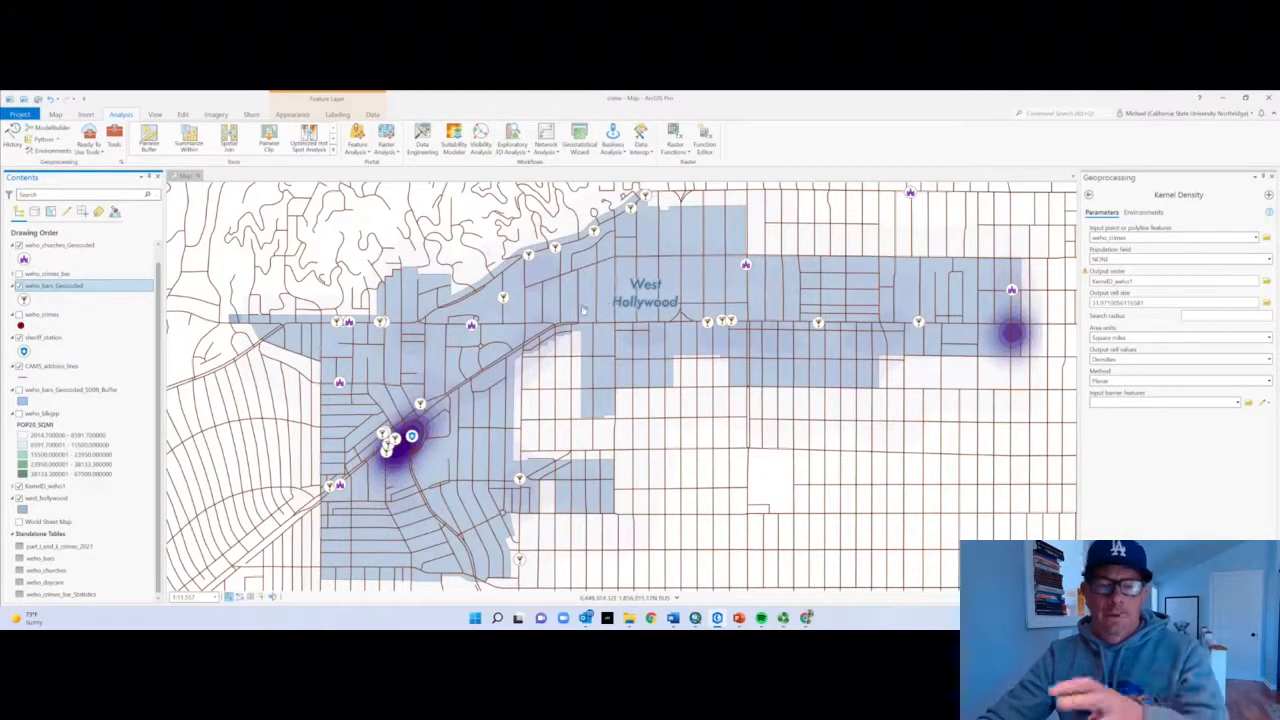
left_click(57, 367)
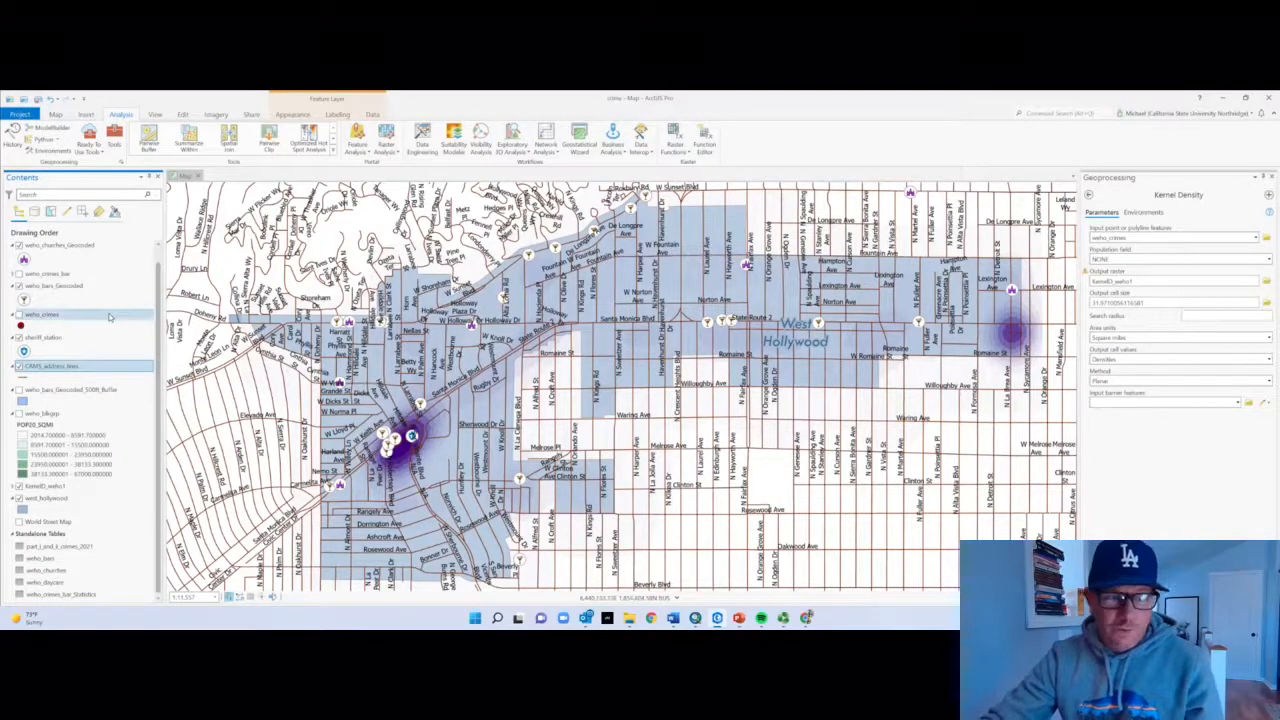
Change the label placement of CAMS_address_lines to Street placement in its labeling properties
right_click(75, 365)
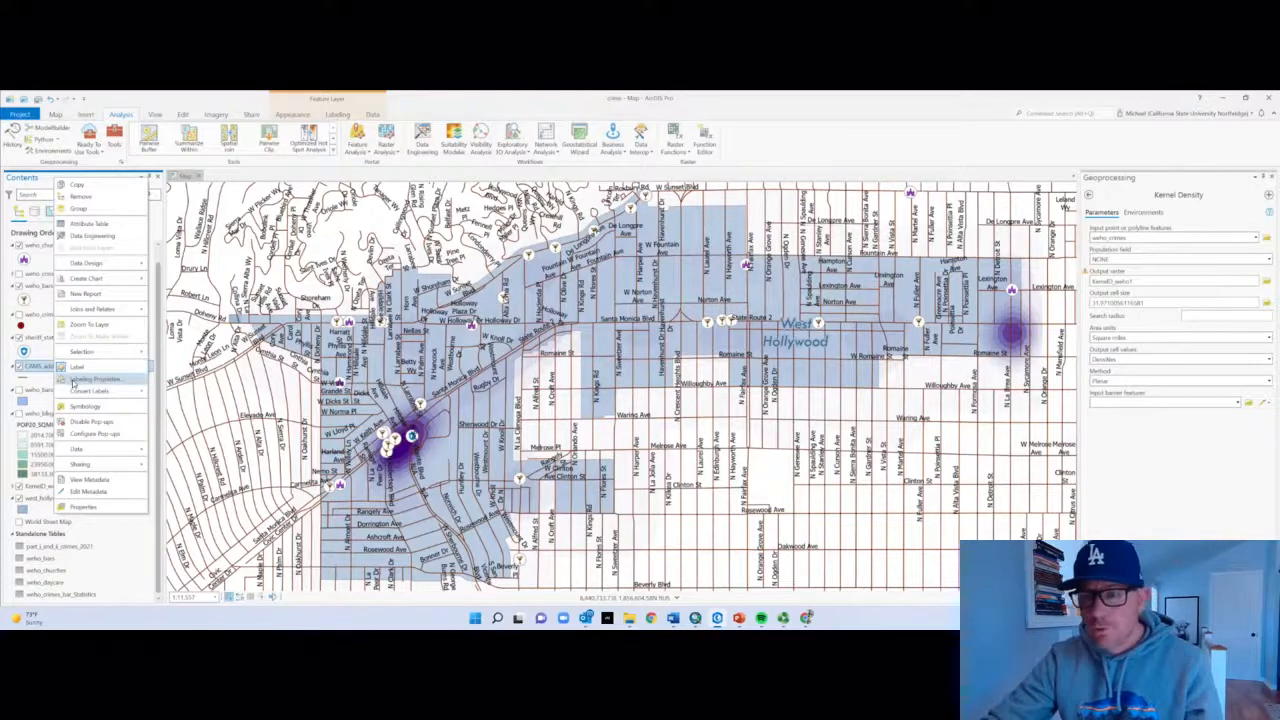
left_click(95, 379)
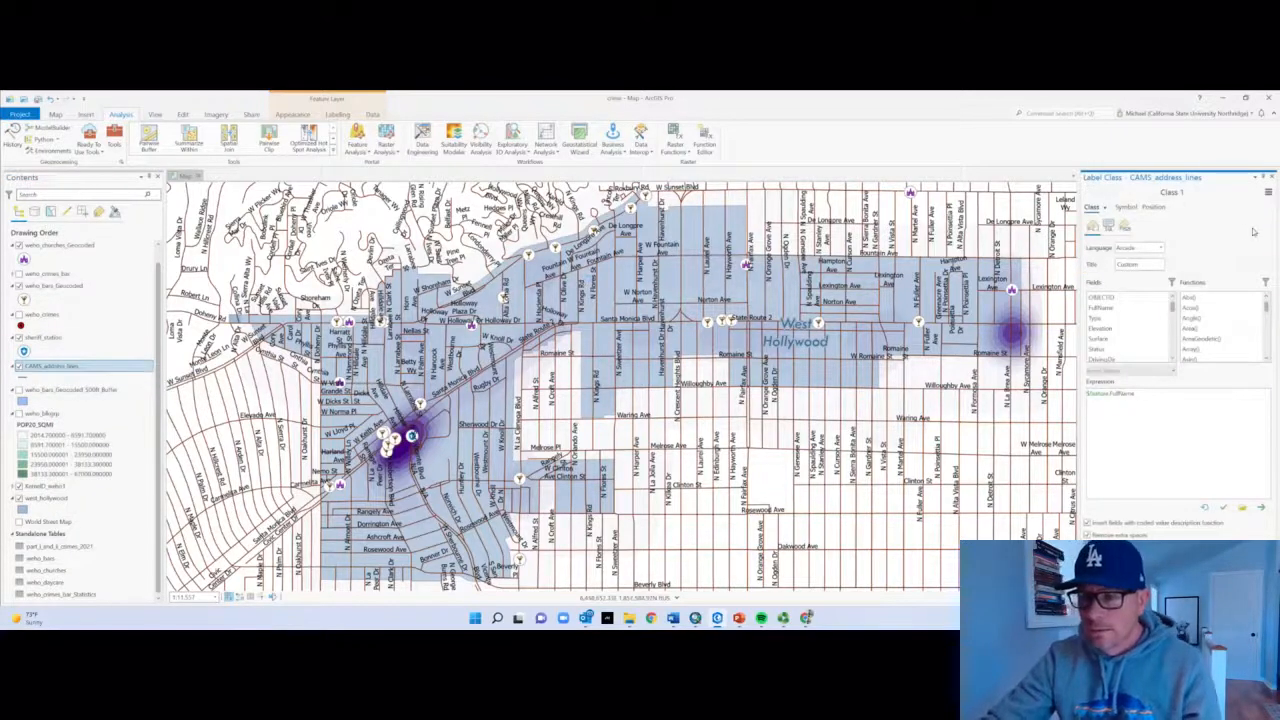
left_click(1155, 208)
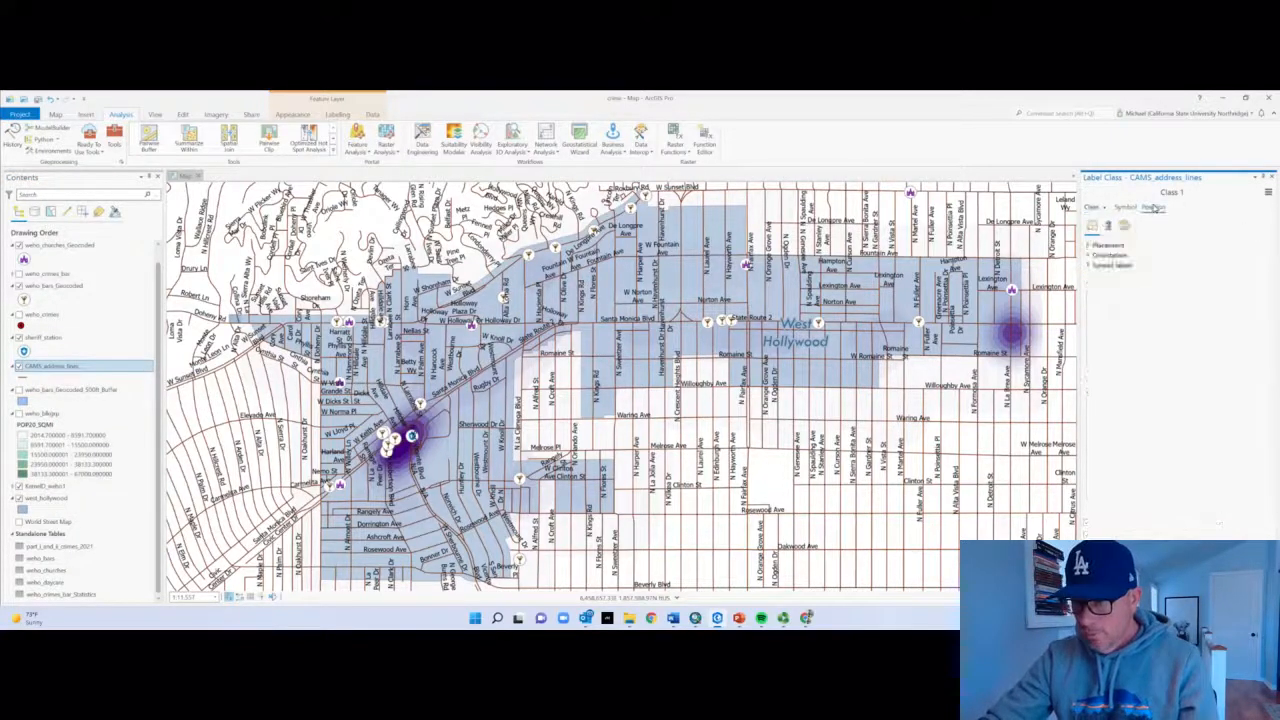
left_click(1089, 246)
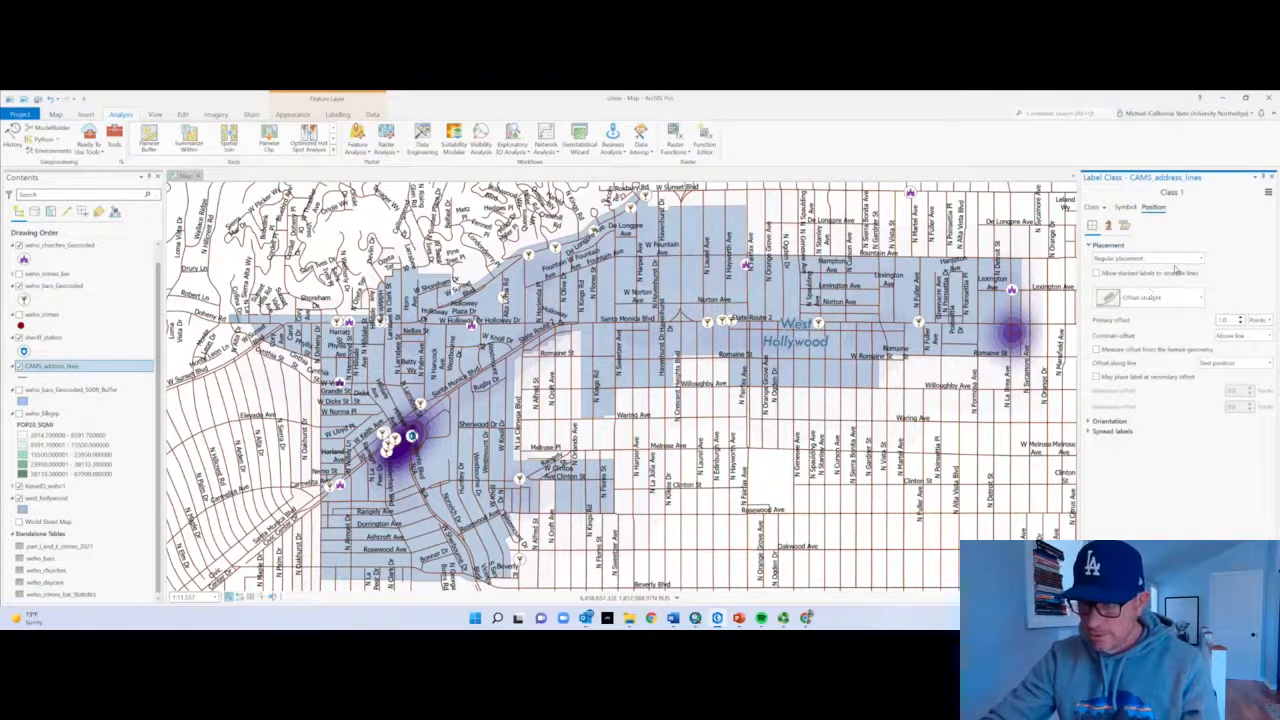
left_click(1202, 259)
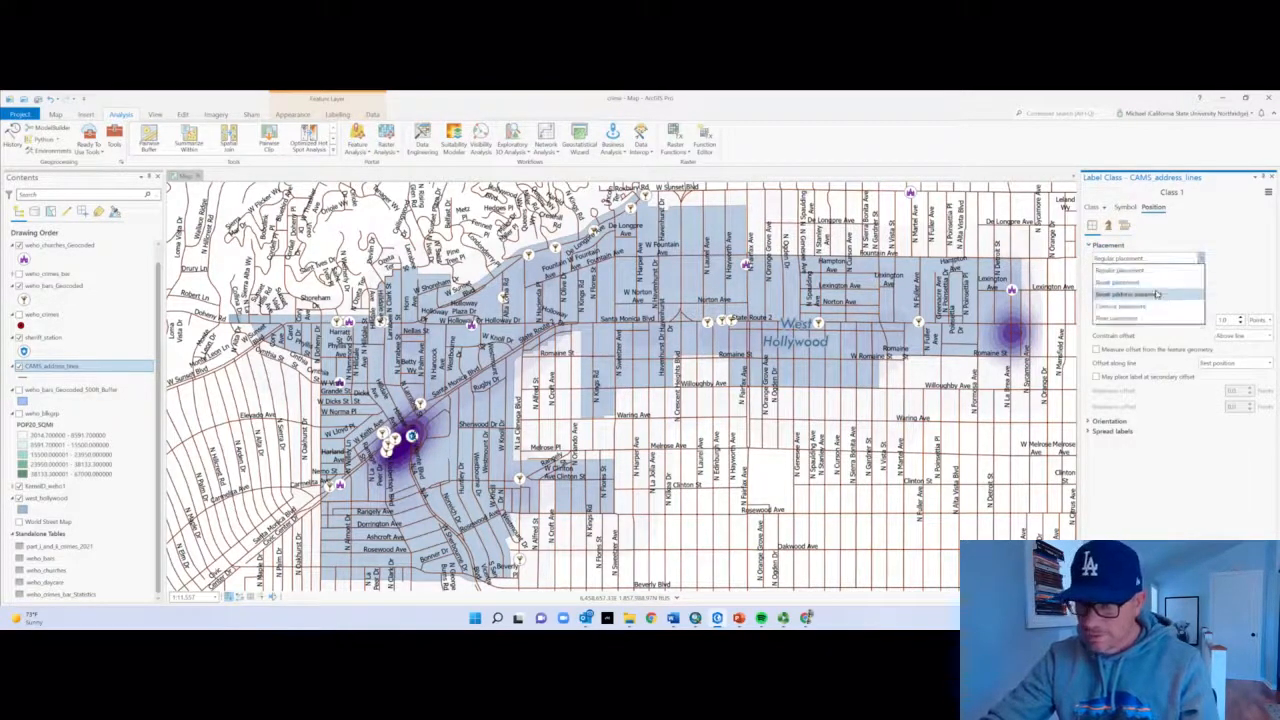
left_click(1156, 283)
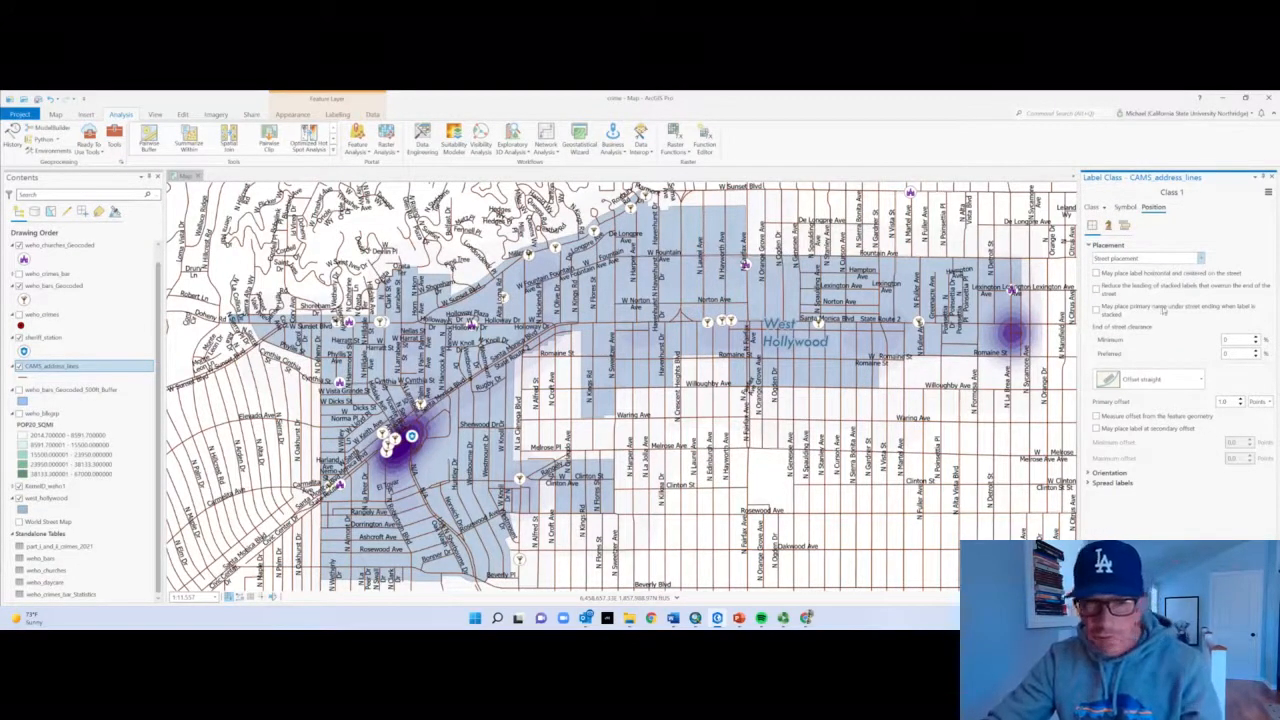
Review the label fitting and conflict options of CAMS_address_lines and turn the layer's labels off
left_click(1108, 227)
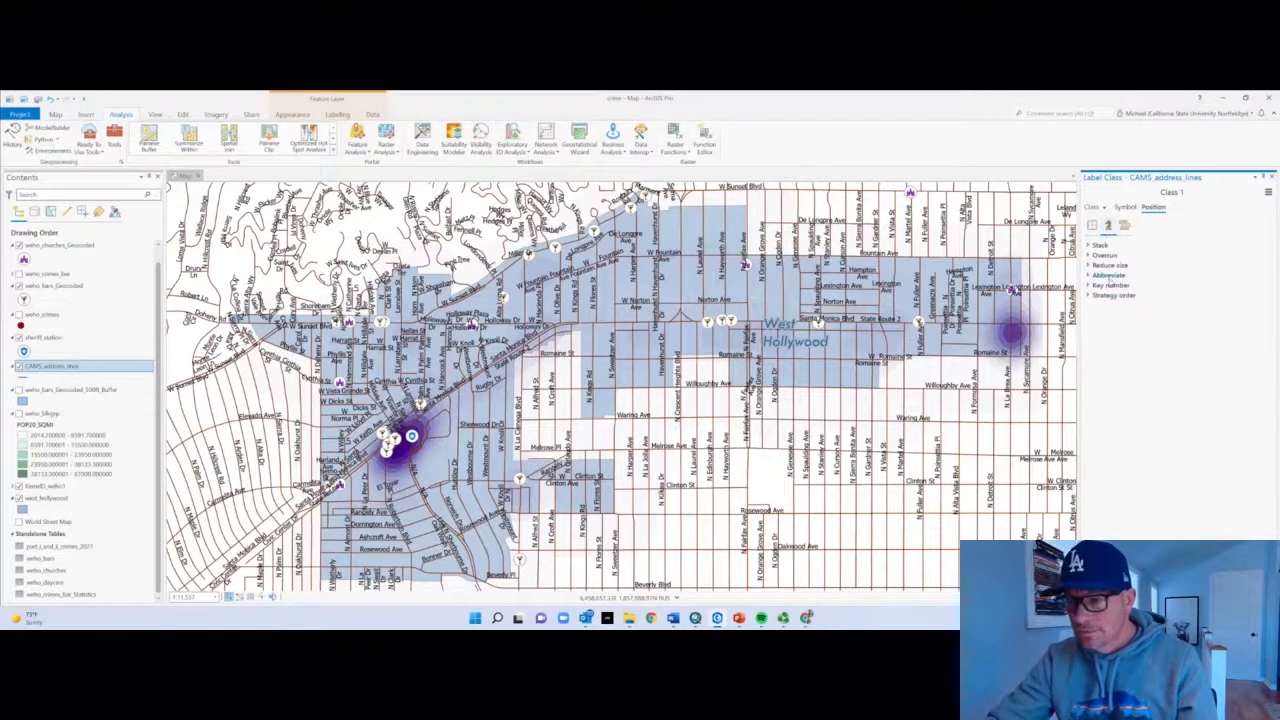
left_click(1126, 227)
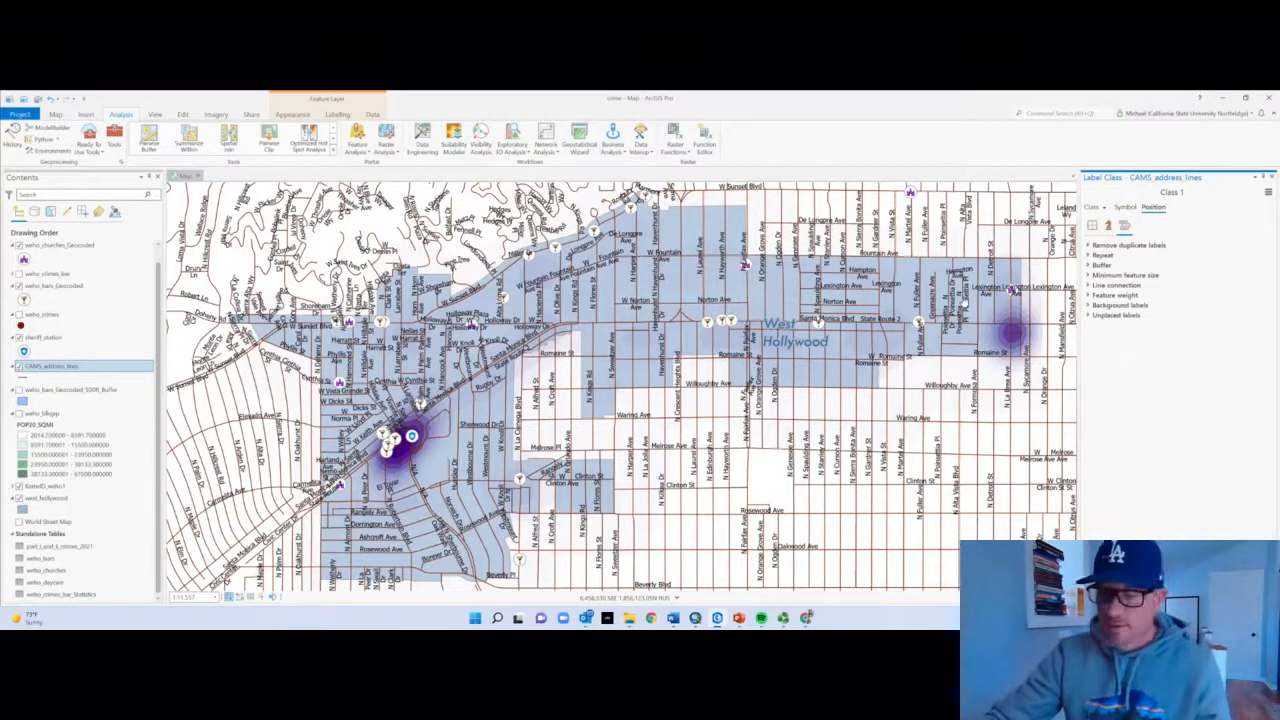
right_click(77, 367)
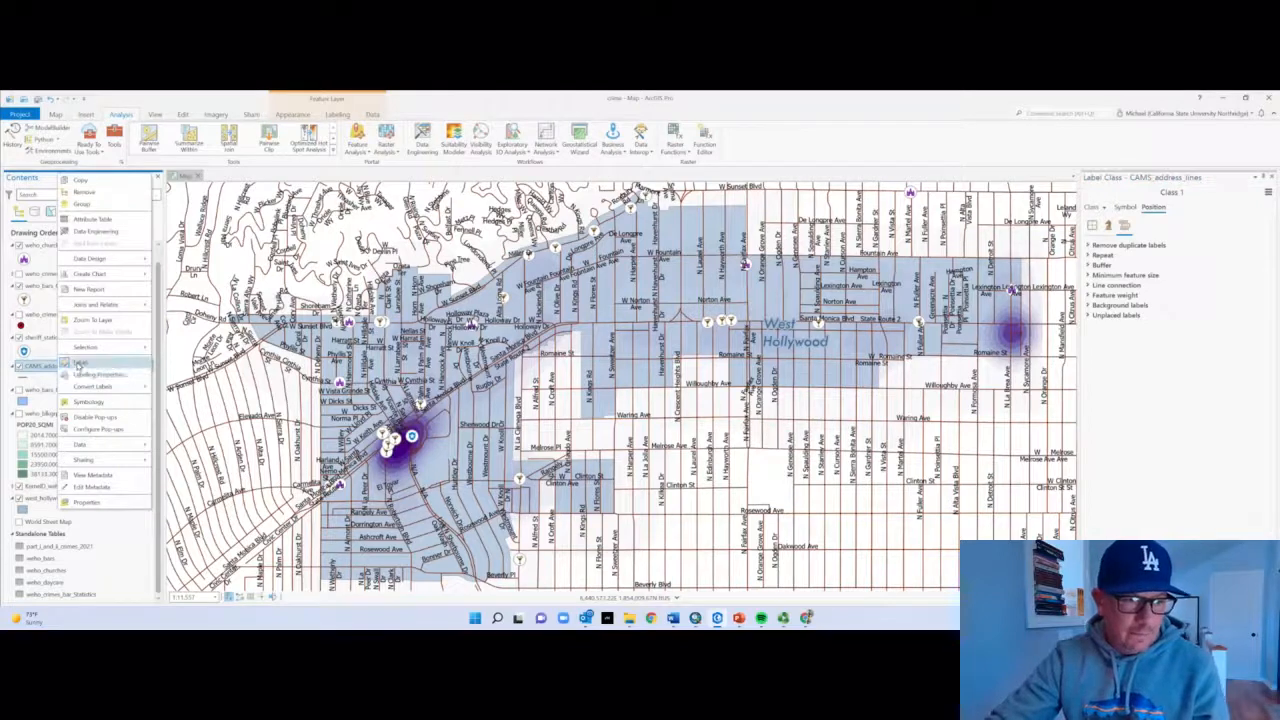
left_click(80, 362)
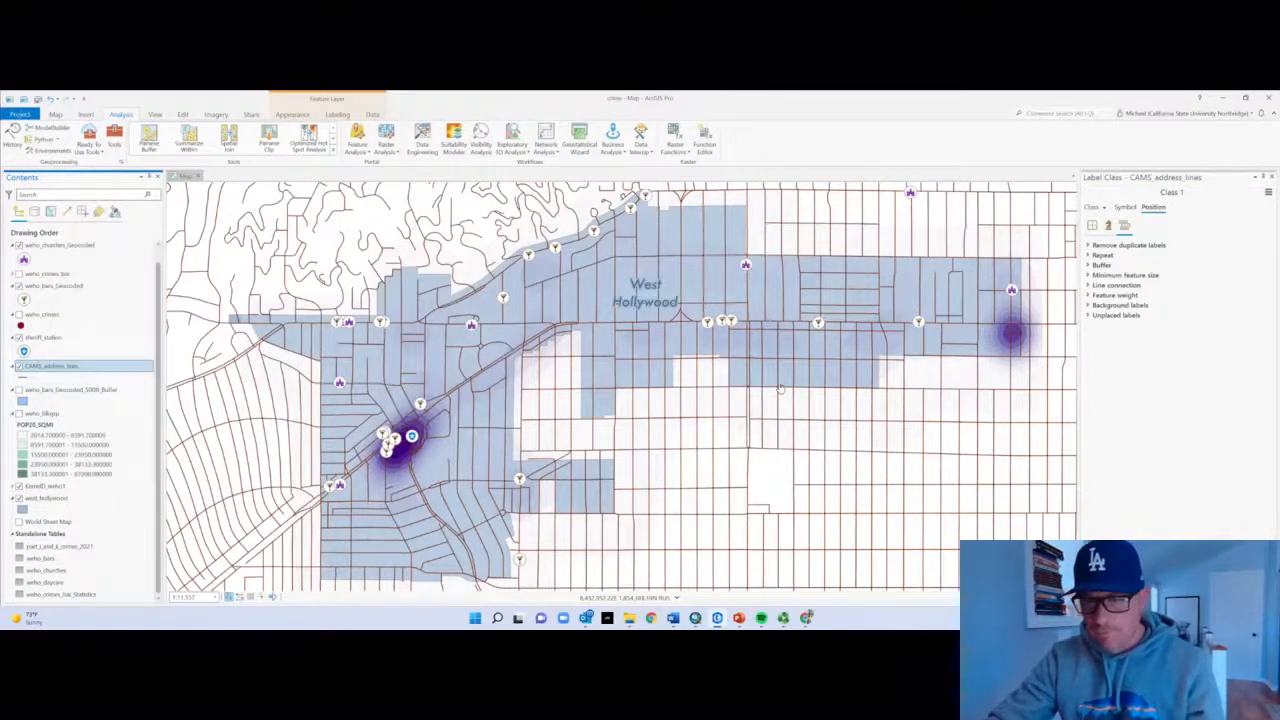